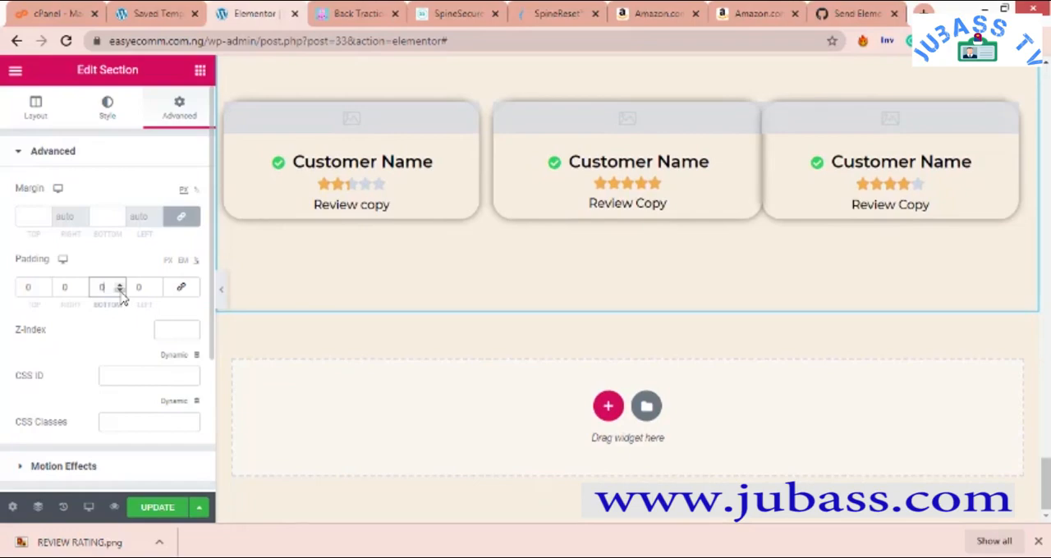
- Set the bottom padding of the customer reviews section to 0%
{"action": "left_click", "coordinate": [121, 291]}
{"action": "left_click", "coordinate": [121, 285]}
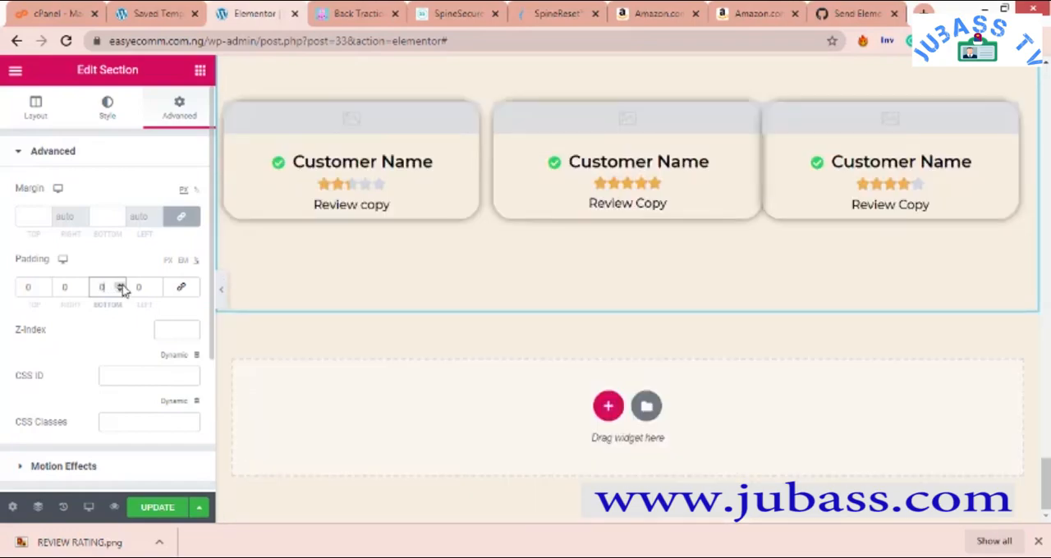
{"action": "scroll", "coordinate": [507, 287], "scroll_direction": "up", "scroll_amount": 3}
{"action": "scroll", "coordinate": [511, 284], "scroll_direction": "up", "scroll_amount": 1}
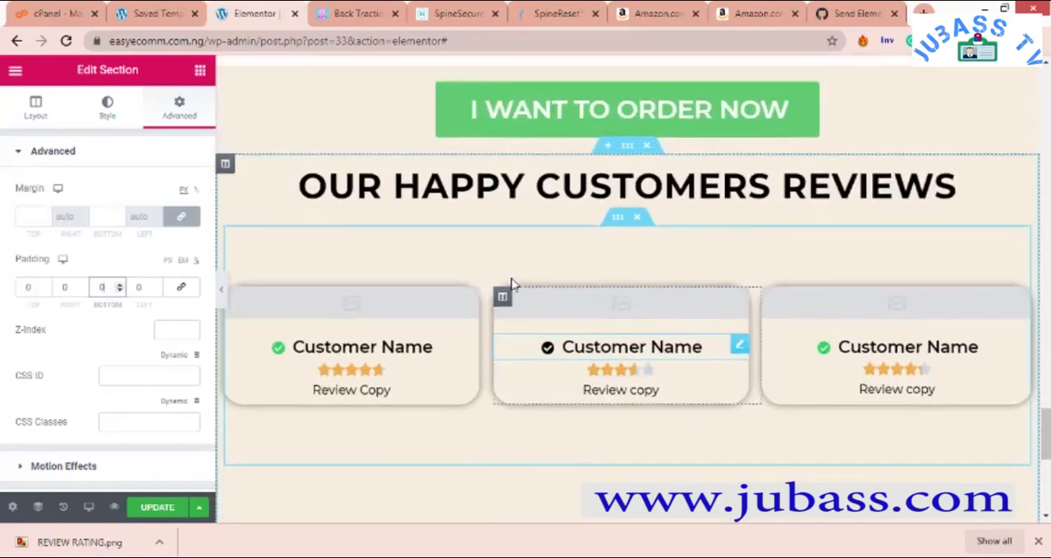
{"action": "scroll", "coordinate": [512, 287], "scroll_direction": "down", "scroll_amount": 5}
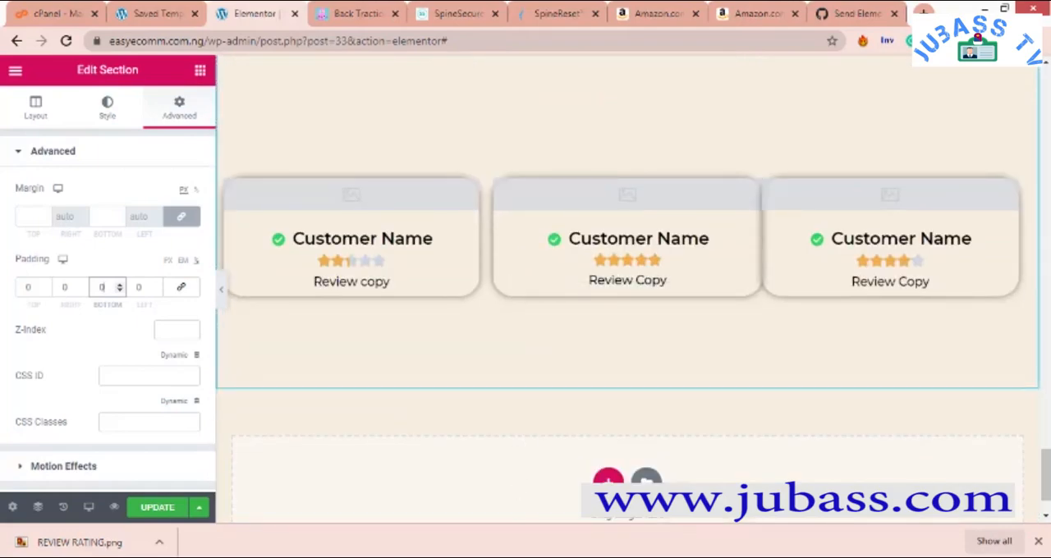
- Switch to the Word sales page outline, check what follows the customer reviews item, and return to the Elementor page
{"action": "left_click", "coordinate": [861, 505]}
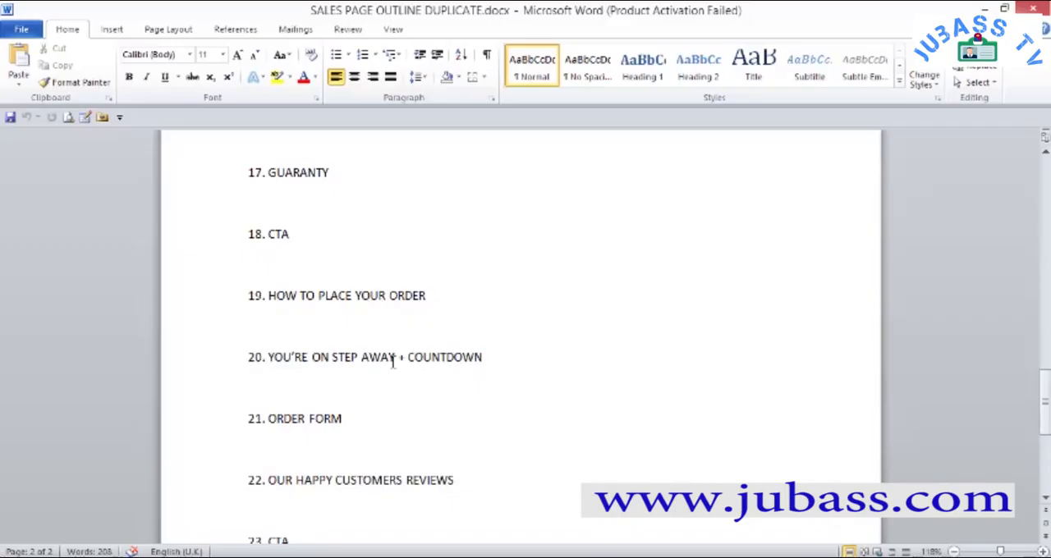
{"action": "scroll", "coordinate": [371, 357], "scroll_direction": "up", "scroll_amount": 6}
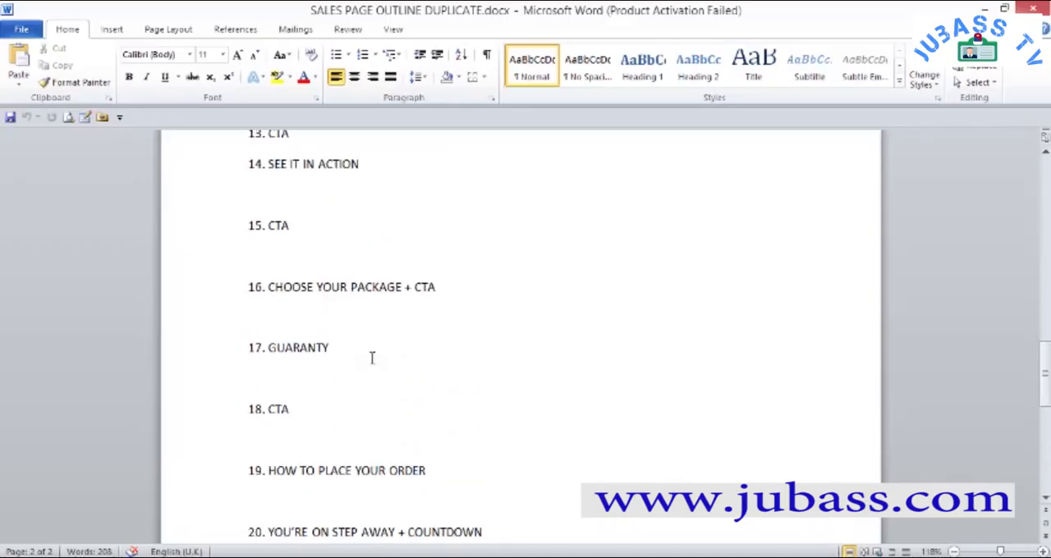
{"action": "scroll", "coordinate": [371, 357], "scroll_direction": "up", "scroll_amount": 5}
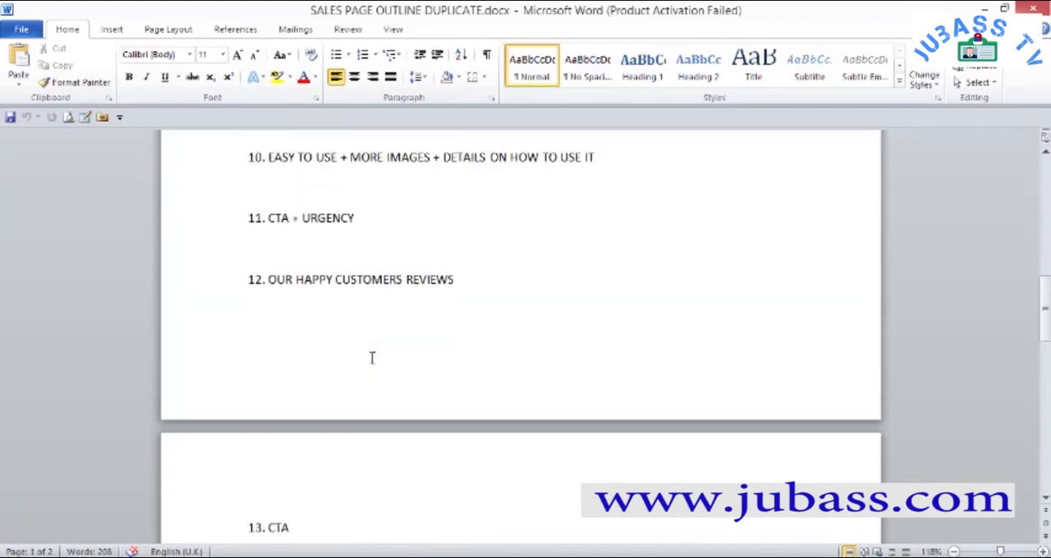
{"action": "scroll", "coordinate": [371, 358], "scroll_direction": "down", "scroll_amount": 4}
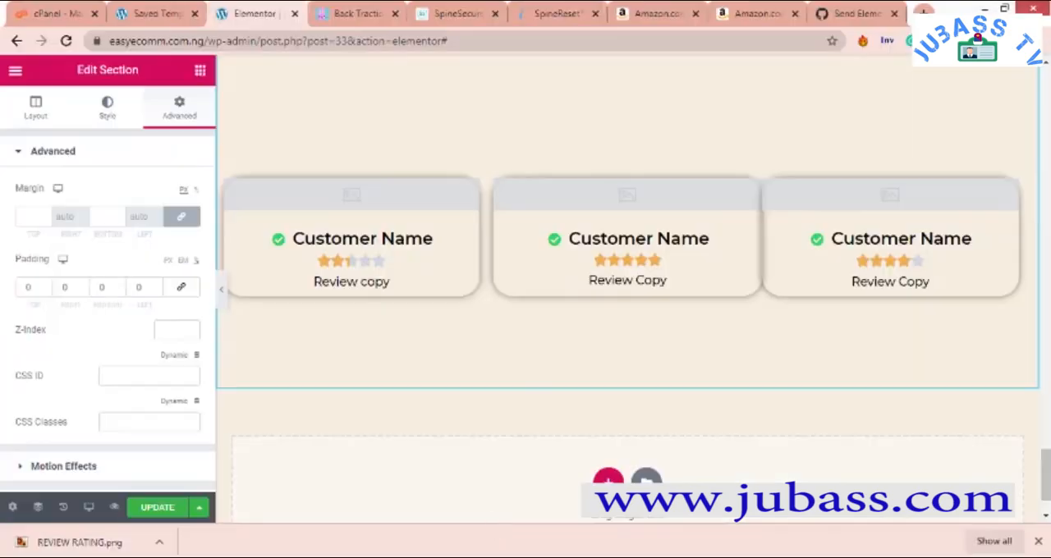
{"action": "scroll", "coordinate": [513, 288], "scroll_direction": "up", "scroll_amount": 5}
{"action": "scroll", "coordinate": [564, 271], "scroll_direction": "up", "scroll_amount": 1}
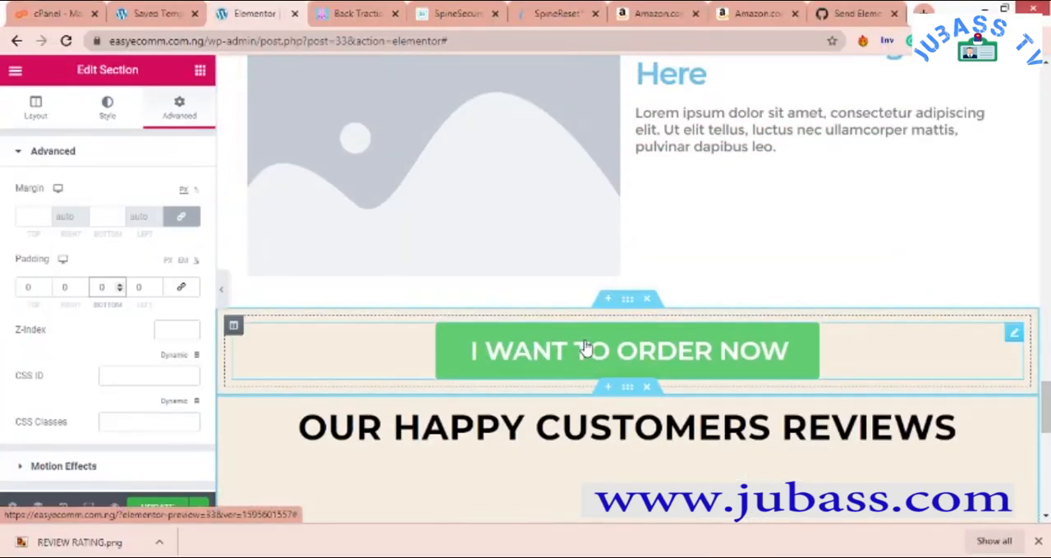
{"action": "scroll", "coordinate": [587, 349], "scroll_direction": "down", "scroll_amount": 5}
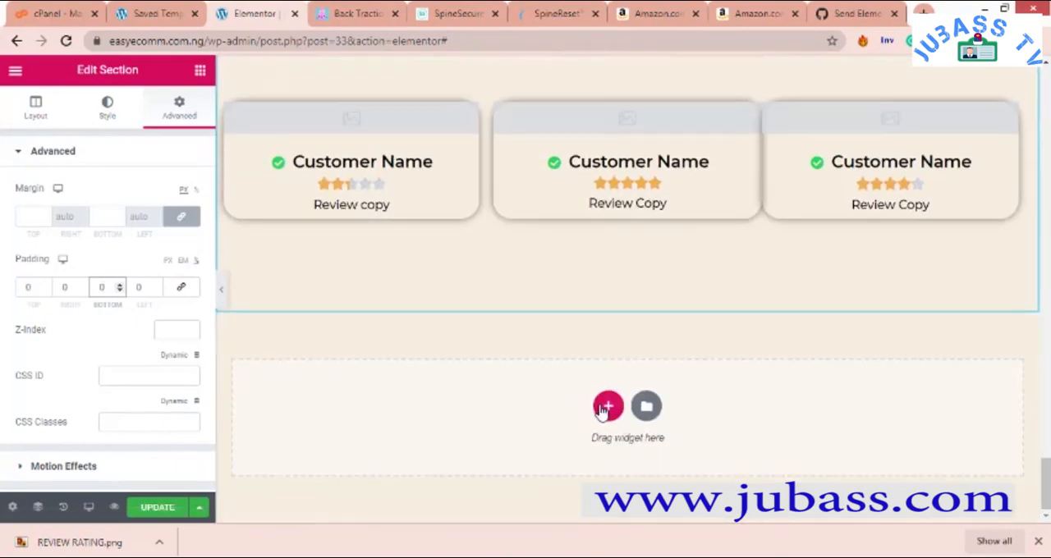
- Add a single-column section below the customer reviews and set its padding to 1% on all sides
{"action": "left_click", "coordinate": [606, 405]}
{"action": "left_click", "coordinate": [420, 444]}
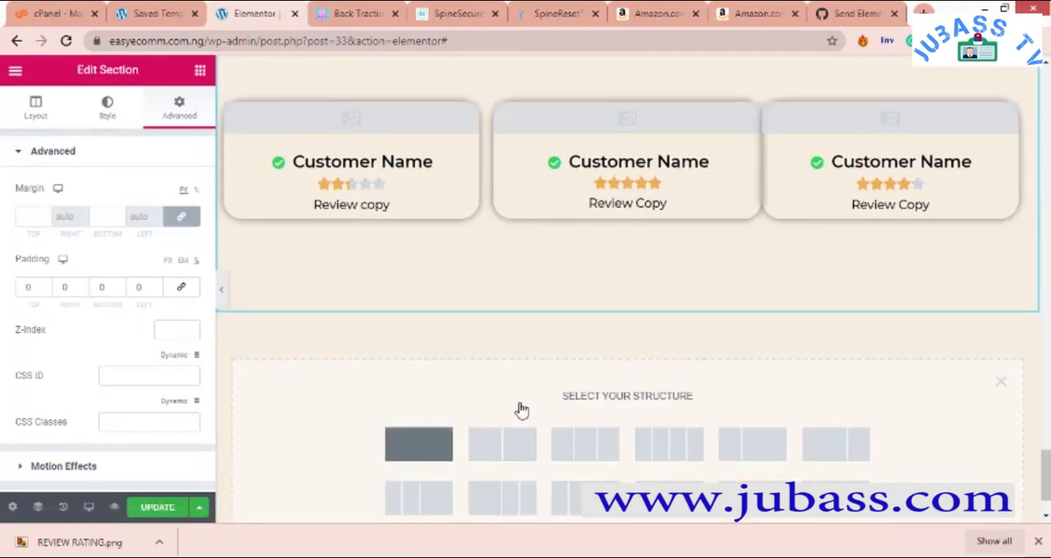
{"action": "scroll", "coordinate": [516, 403], "scroll_direction": "up", "scroll_amount": 3}
{"action": "scroll", "coordinate": [476, 394], "scroll_direction": "down", "scroll_amount": 3}
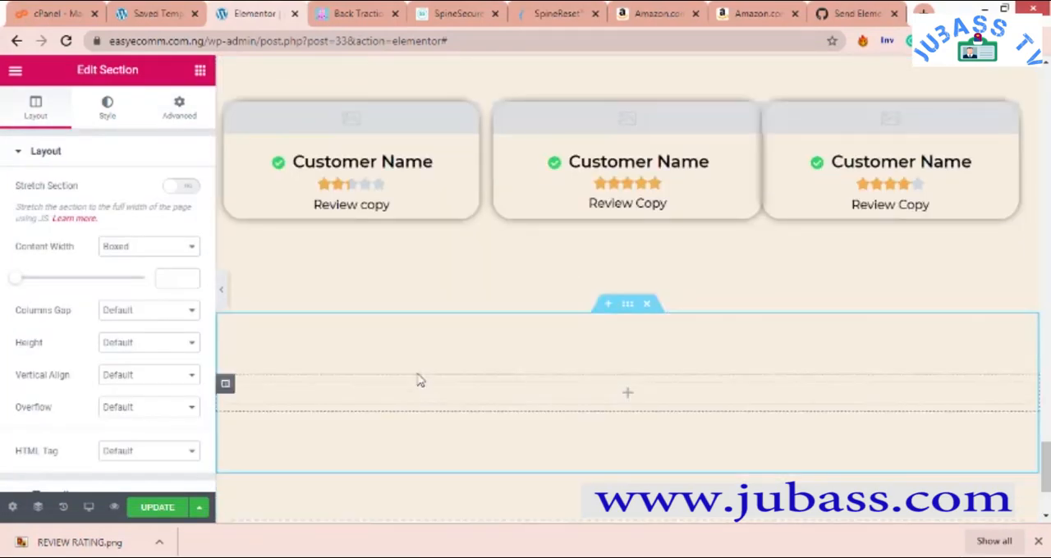
{"action": "right_click", "coordinate": [417, 359]}
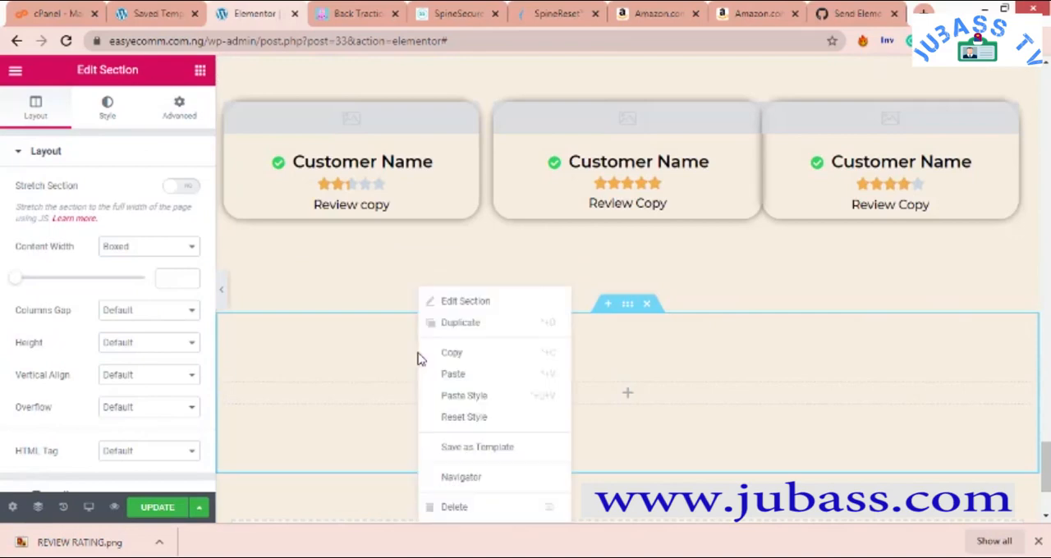
{"action": "left_click", "coordinate": [466, 307]}
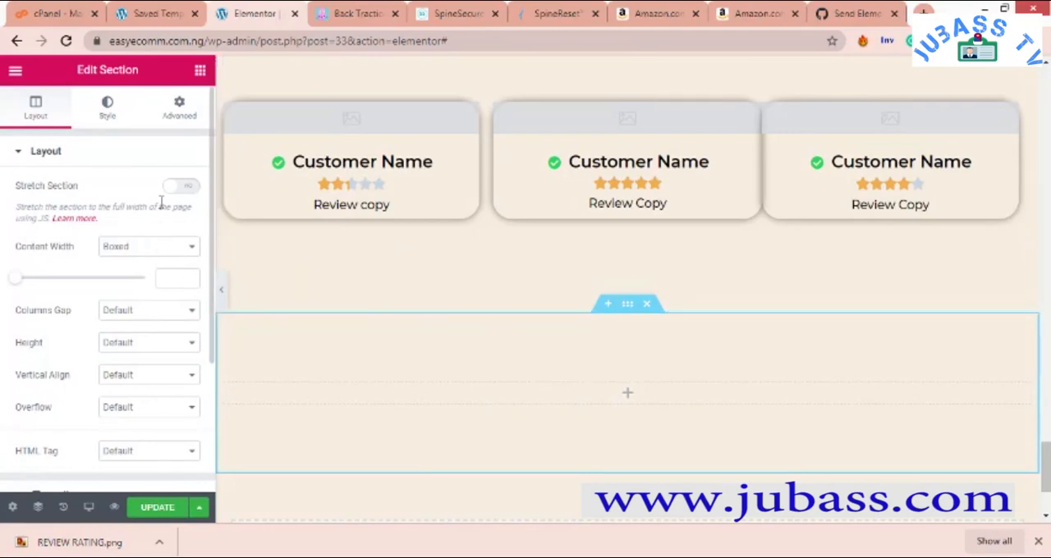
{"action": "left_click", "coordinate": [178, 115]}
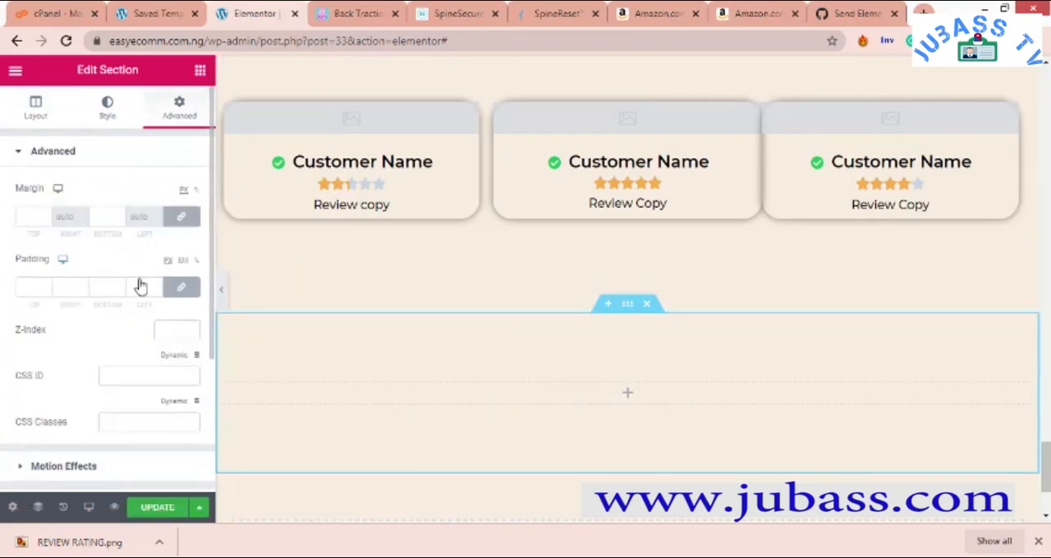
{"action": "left_click", "coordinate": [44, 286]}
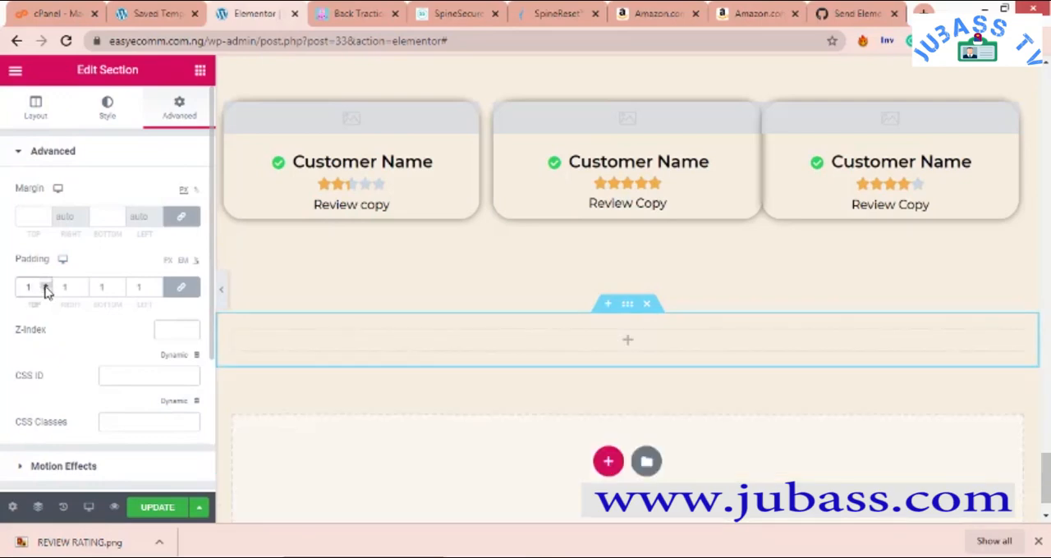
- Copy the "I WANT TO ORDER NOW" button above the reviews heading and paste it into the new empty section
{"action": "scroll", "coordinate": [555, 319], "scroll_direction": "up", "scroll_amount": 4}
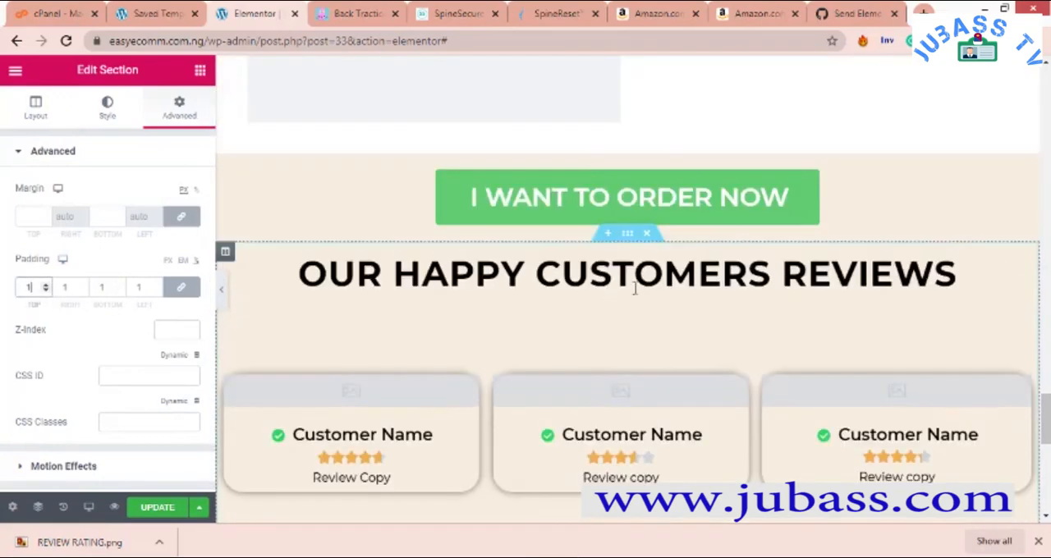
{"action": "right_click", "coordinate": [628, 200]}
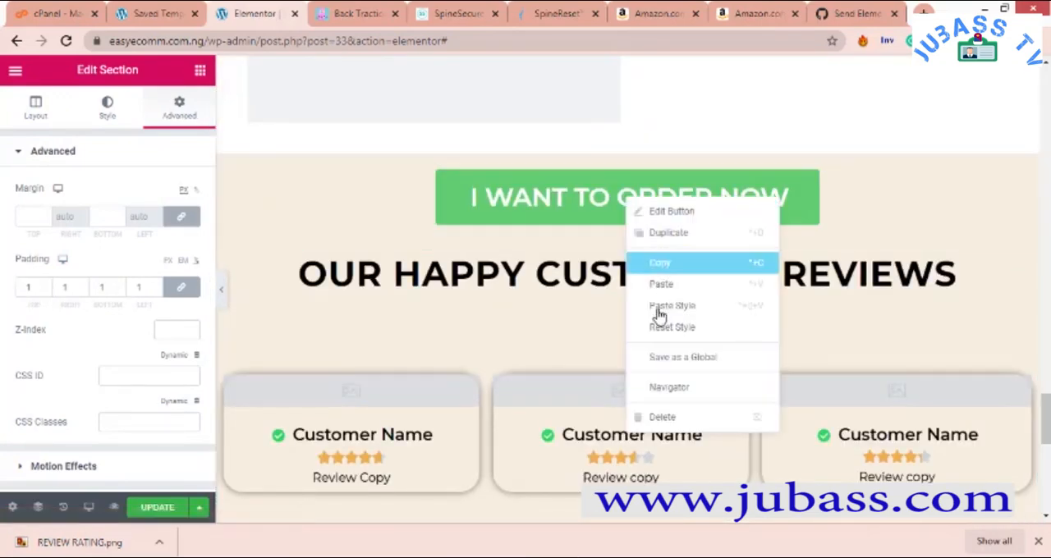
{"action": "left_click", "coordinate": [673, 264]}
{"action": "scroll", "coordinate": [575, 383], "scroll_direction": "down", "scroll_amount": 6}
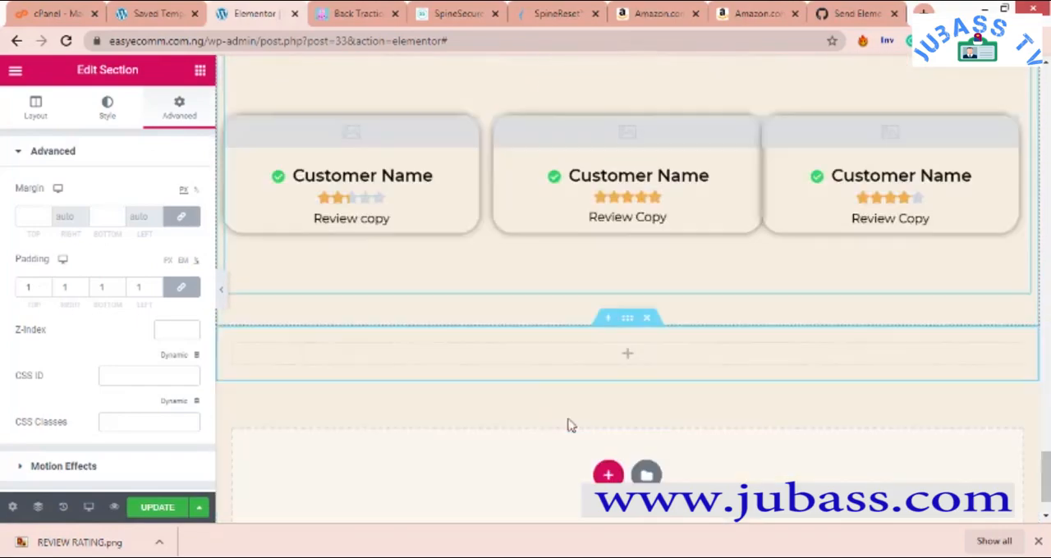
{"action": "right_click", "coordinate": [629, 346]}
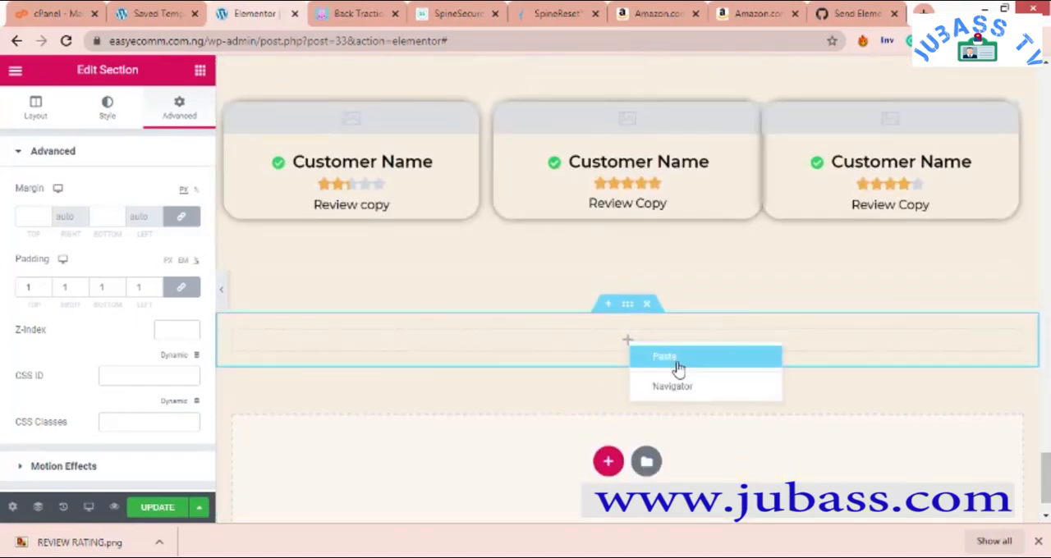
{"action": "left_click", "coordinate": [679, 366]}
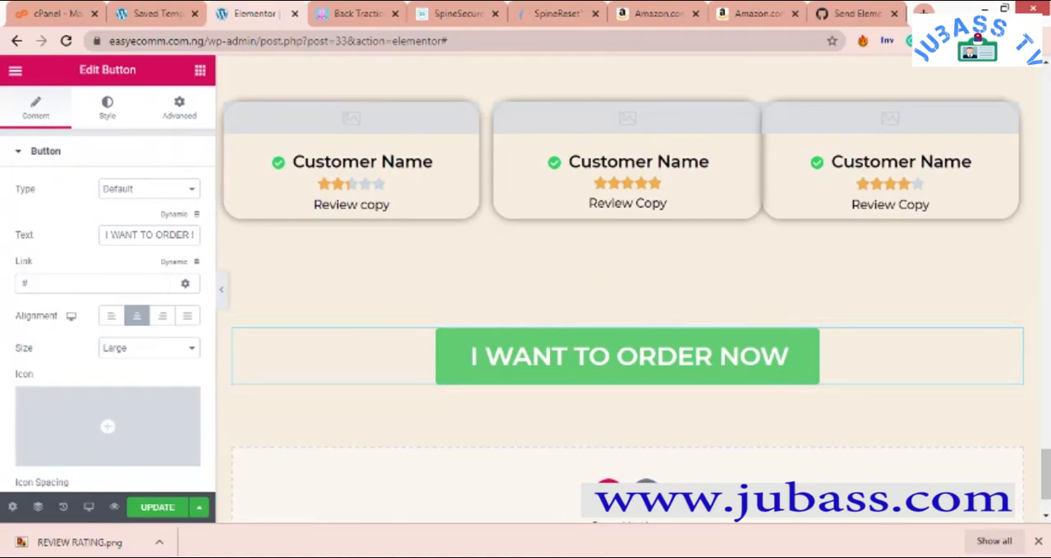
- Check the Word outline for the items after CTA 13, and return to the Elementor page
{"action": "mouse_move", "coordinate": [681, 555]}
{"action": "left_click", "coordinate": [860, 517]}
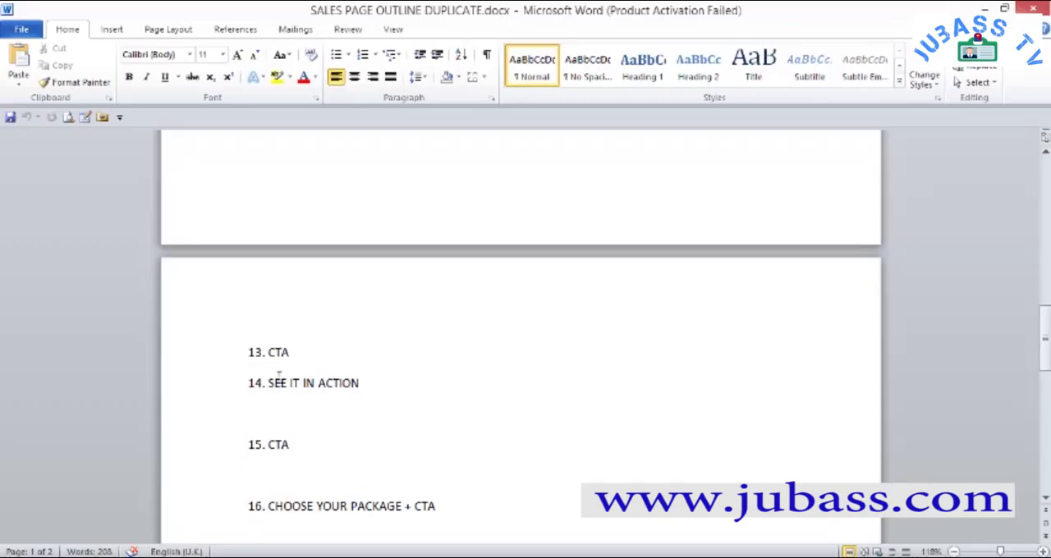
{"action": "scroll", "coordinate": [392, 335], "scroll_direction": "down", "scroll_amount": 1}
{"action": "scroll", "coordinate": [392, 334], "scroll_direction": "down", "scroll_amount": 4}
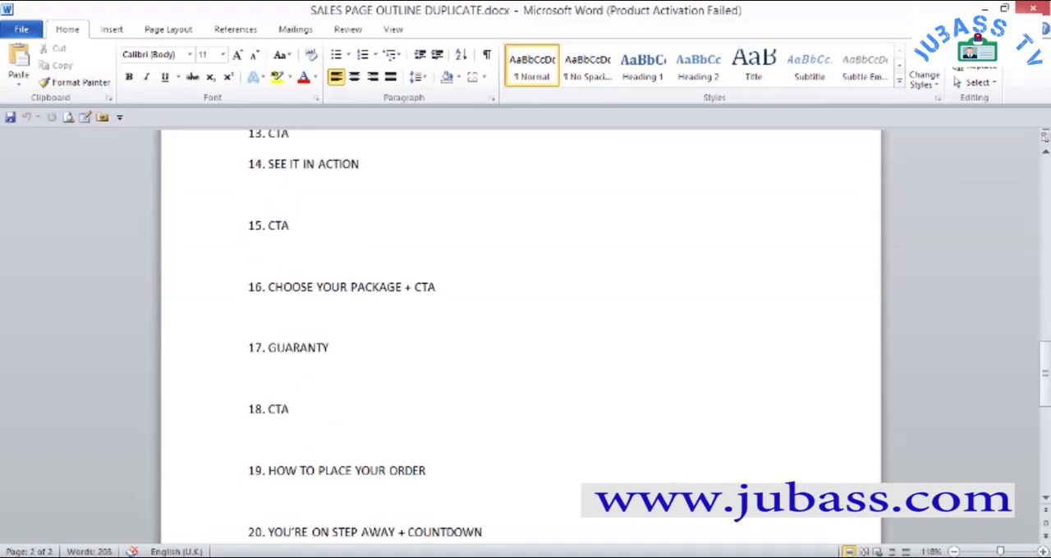
{"action": "key", "text": "alt+Tab"}
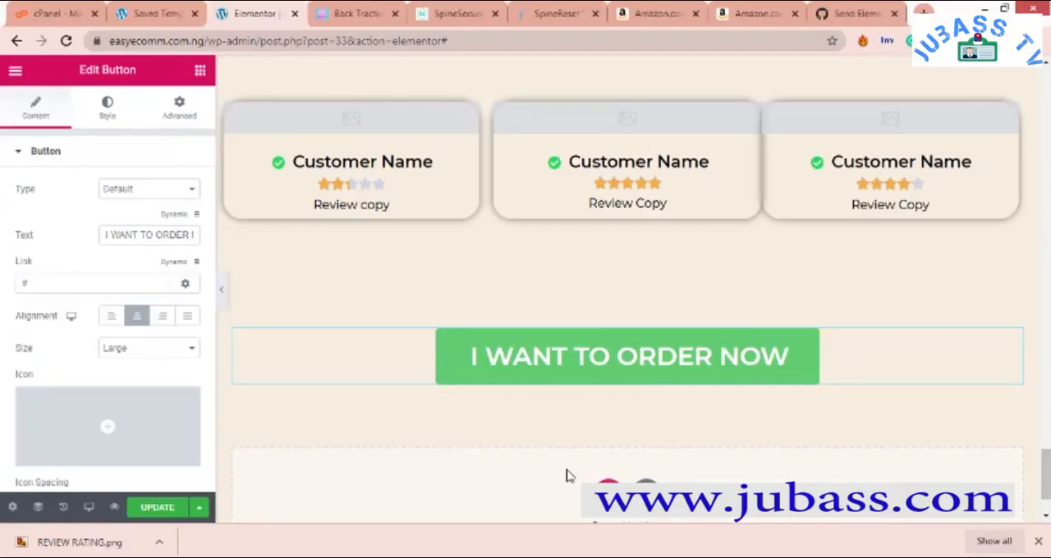
- Add a single-column section below the pasted order button and set its padding to 1% on all sides
{"action": "left_click", "coordinate": [608, 491]}
{"action": "scroll", "coordinate": [434, 460], "scroll_direction": "down", "scroll_amount": 2}
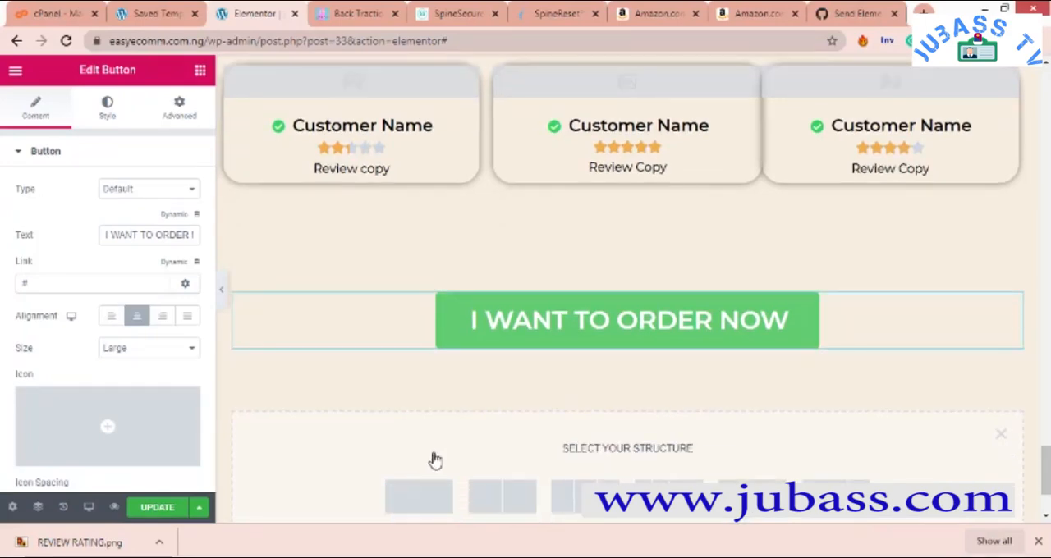
{"action": "left_click", "coordinate": [433, 381]}
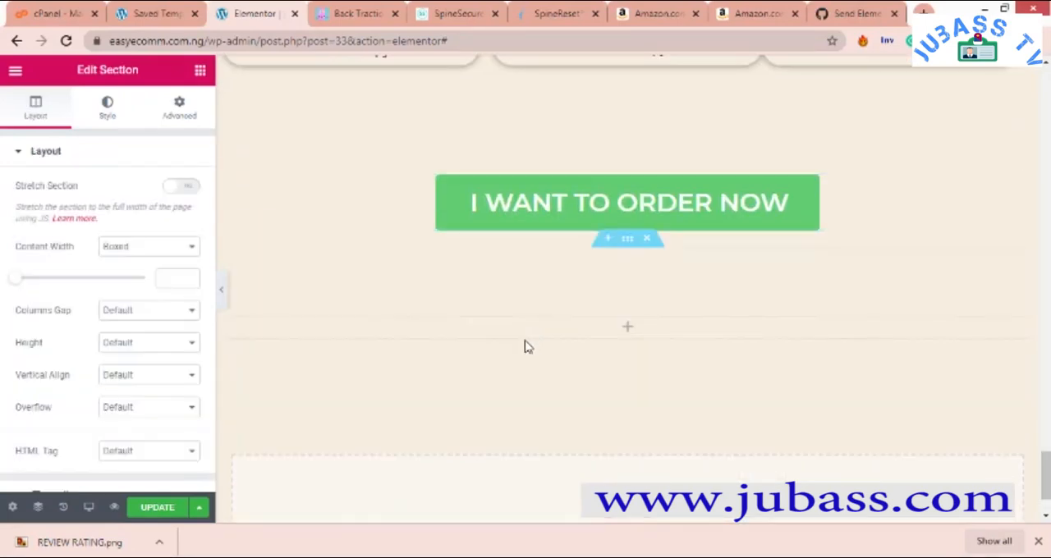
{"action": "right_click", "coordinate": [580, 288]}
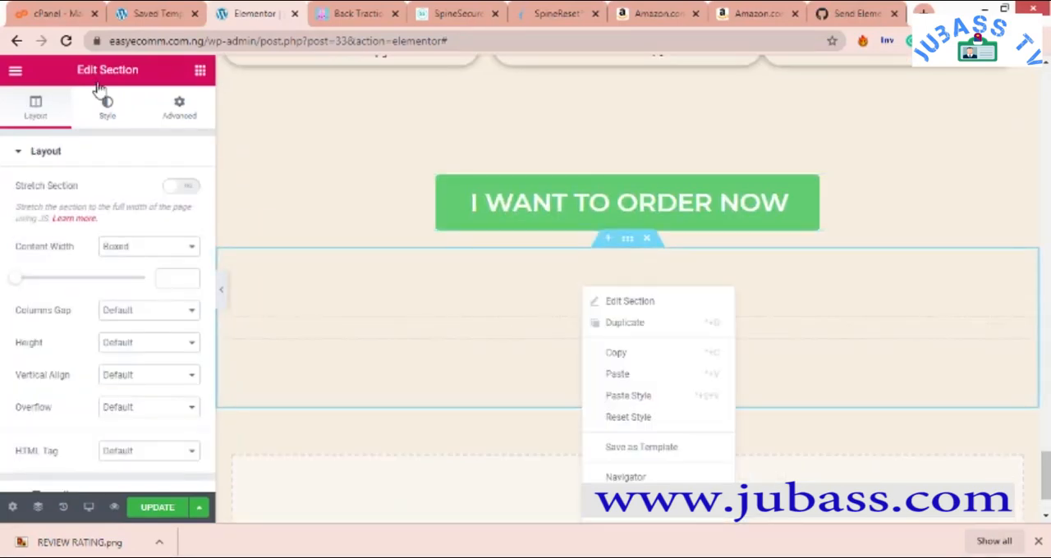
{"action": "left_click", "coordinate": [177, 111]}
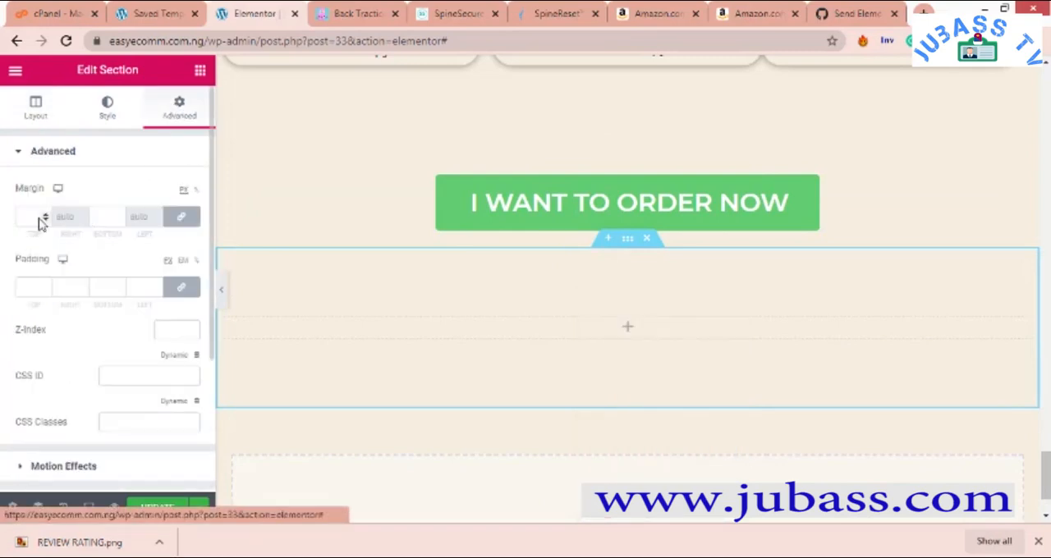
{"action": "left_click", "coordinate": [48, 288]}
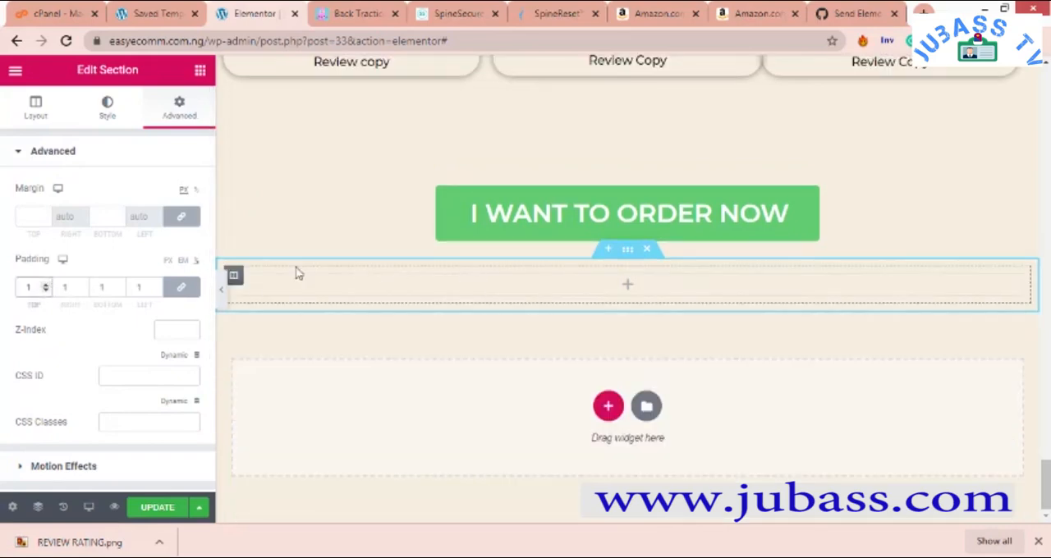
{"action": "scroll", "coordinate": [403, 337], "scroll_direction": "up", "scroll_amount": 3}
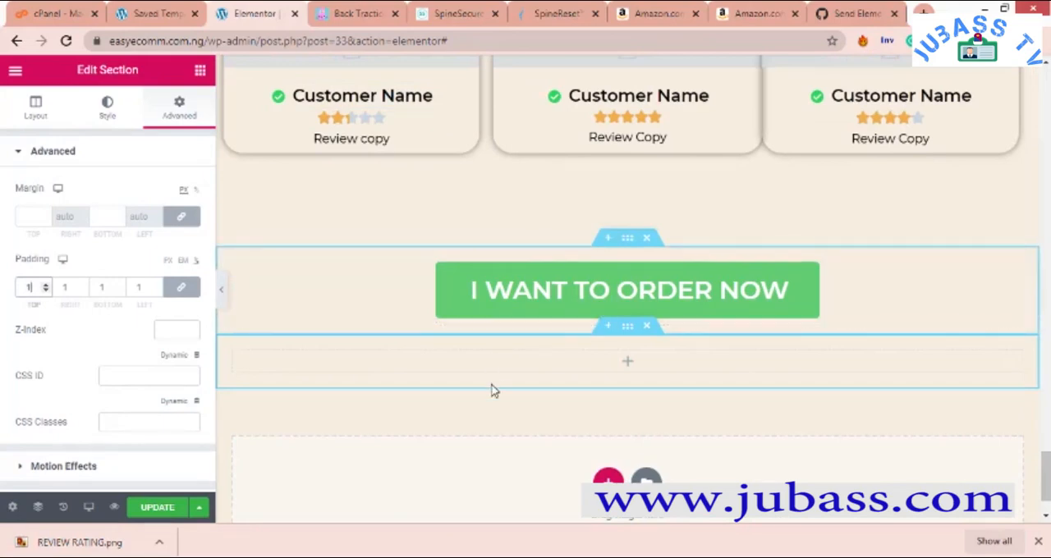
{"action": "left_click", "coordinate": [199, 74]}
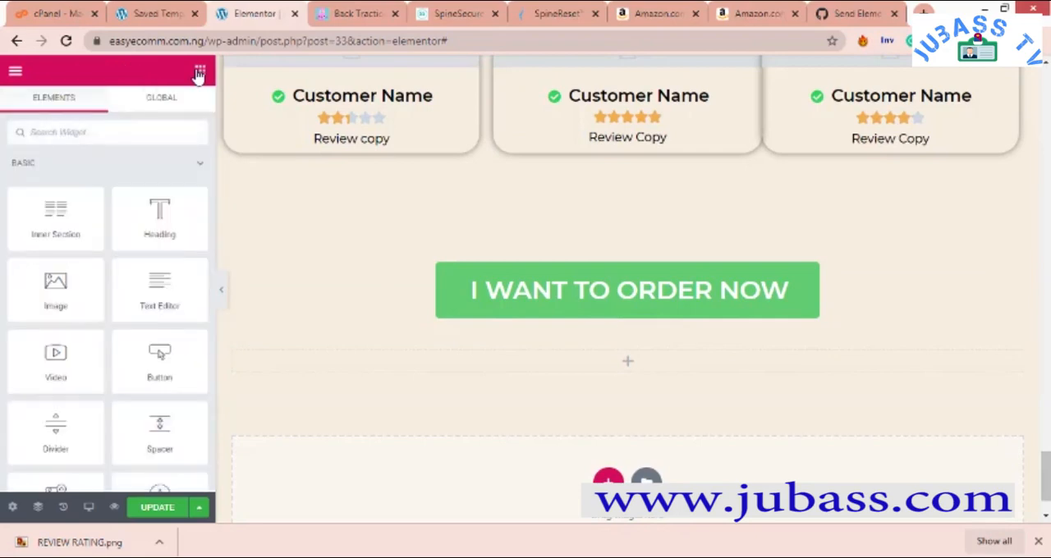
{"action": "right_click", "coordinate": [408, 367]}
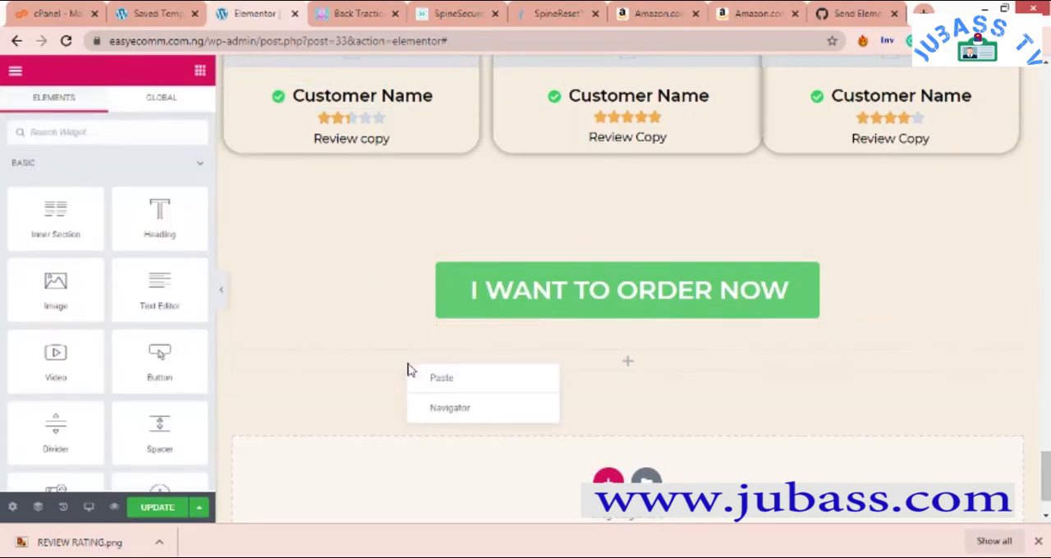
{"action": "right_click", "coordinate": [359, 368]}
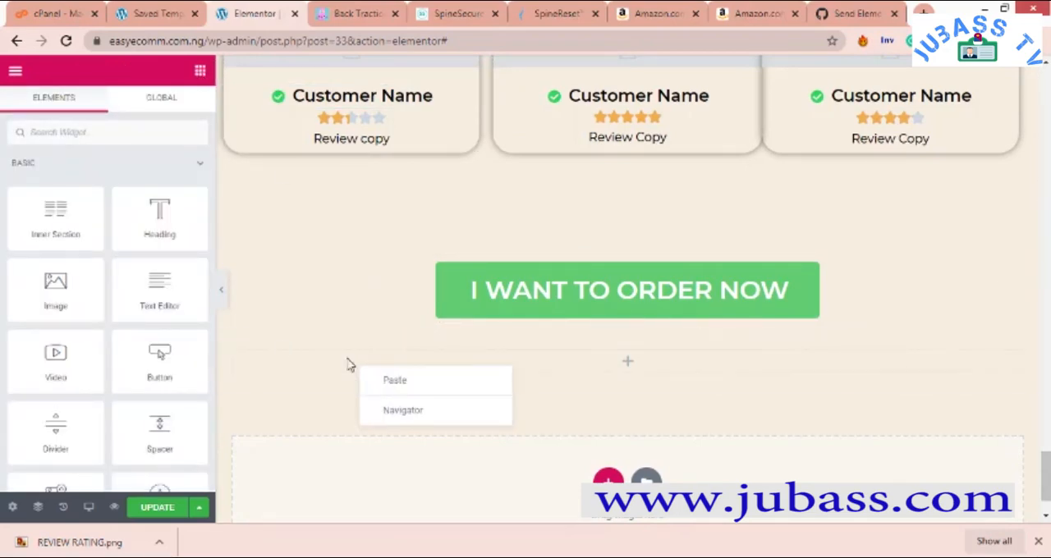
{"action": "left_click", "coordinate": [589, 366]}
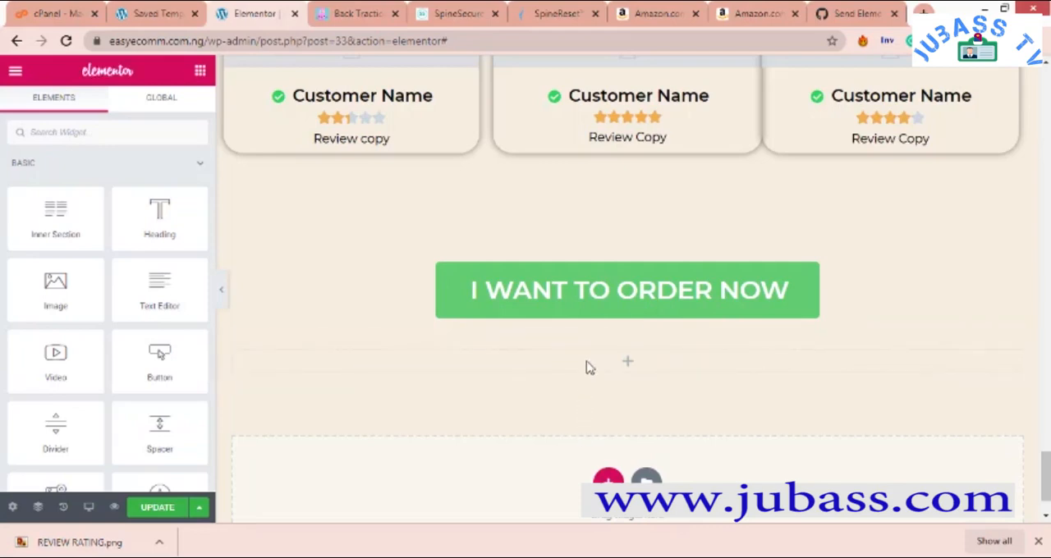
{"action": "right_click", "coordinate": [589, 358]}
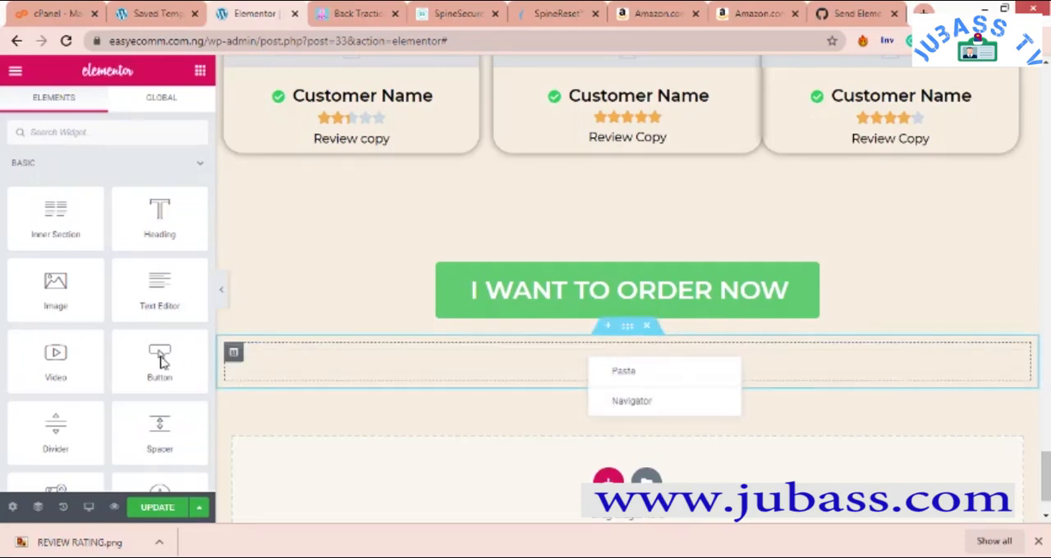
- Try to give the column of the empty section below the order button a classic black (#000000) background
{"action": "right_click", "coordinate": [234, 357]}
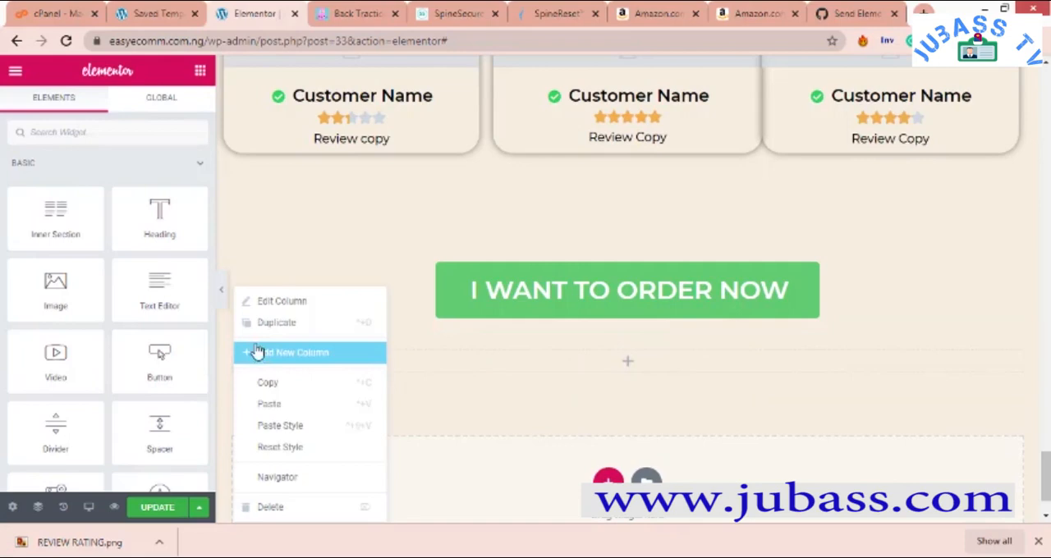
{"action": "left_click", "coordinate": [284, 302]}
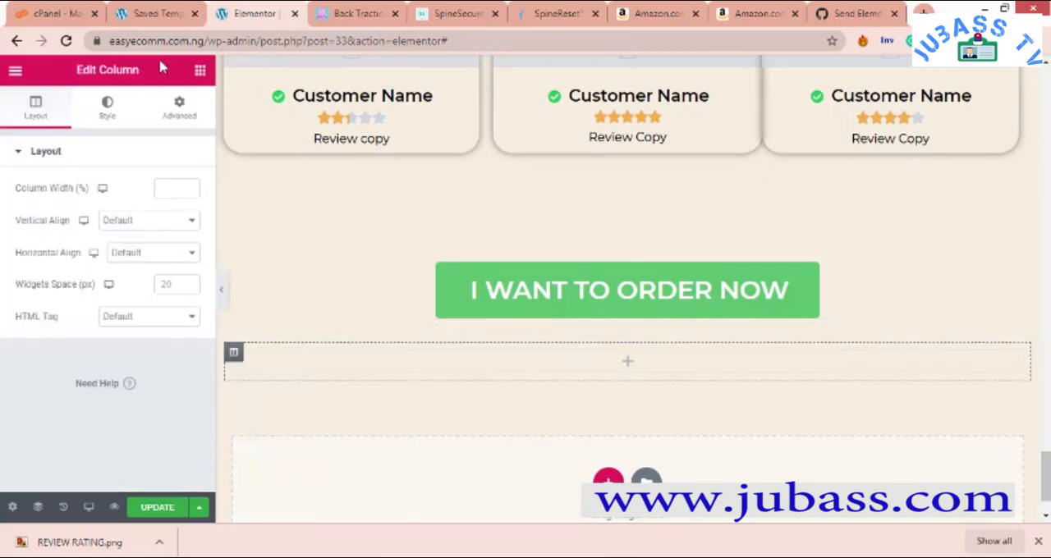
{"action": "left_click", "coordinate": [117, 122]}
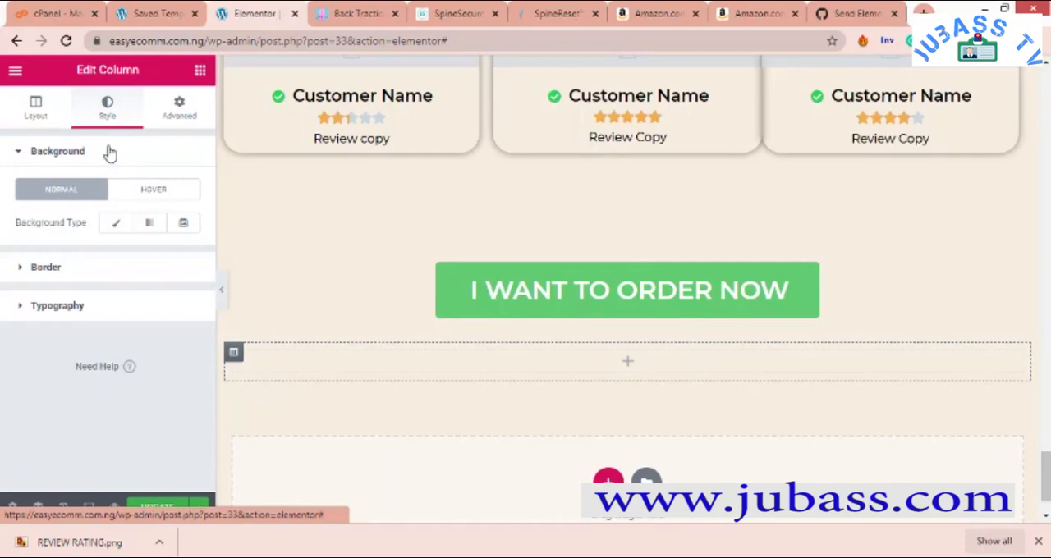
{"action": "left_click", "coordinate": [116, 226]}
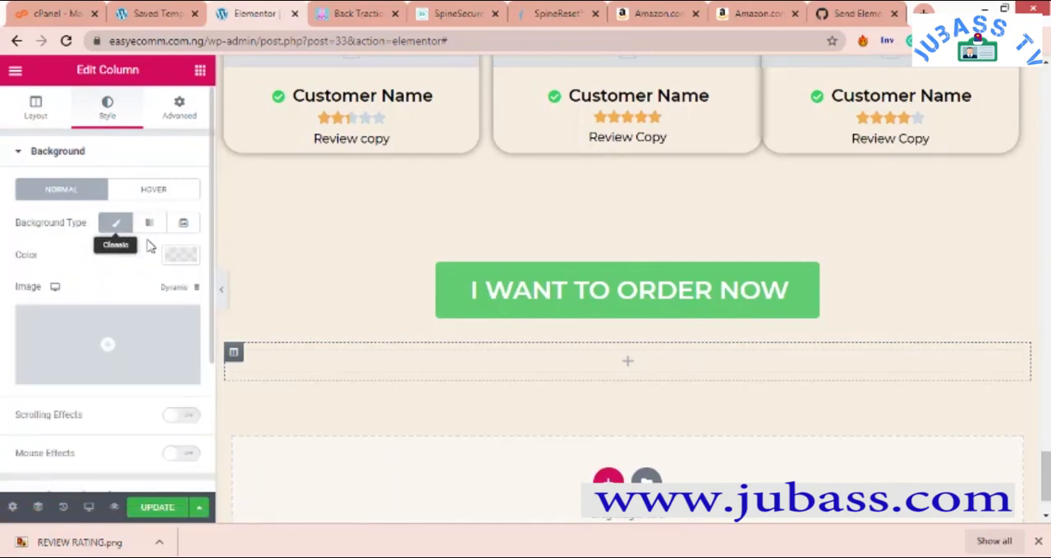
{"action": "left_click", "coordinate": [182, 256]}
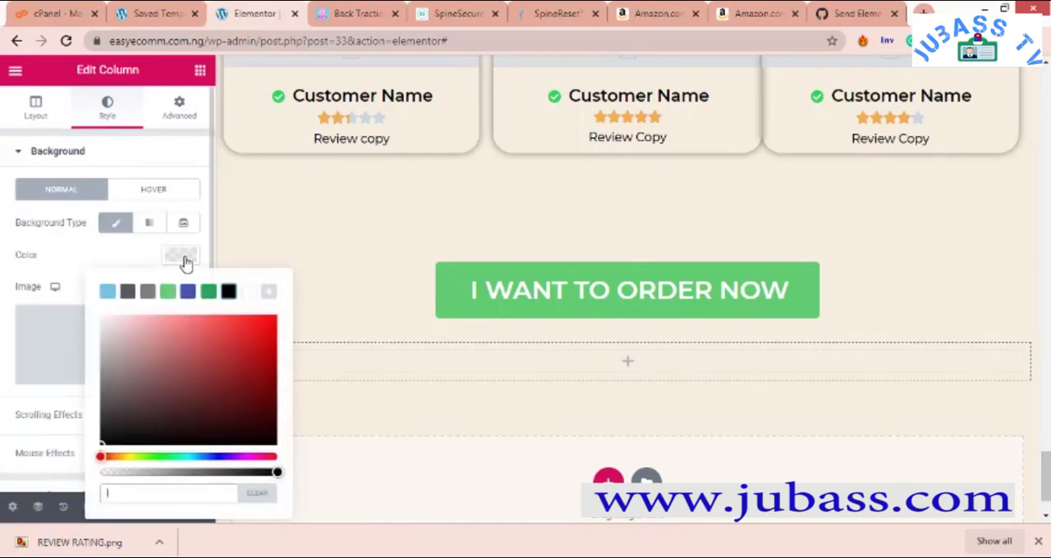
{"action": "left_click", "coordinate": [230, 294]}
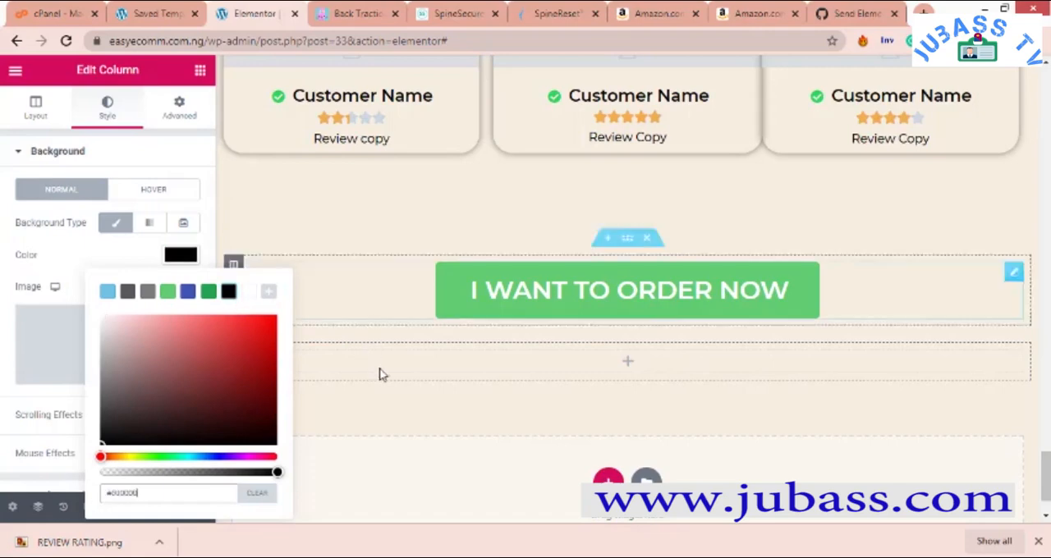
- Delete the empty section below the "I WANT TO ORDER NOW" button
{"action": "right_click", "coordinate": [522, 363]}
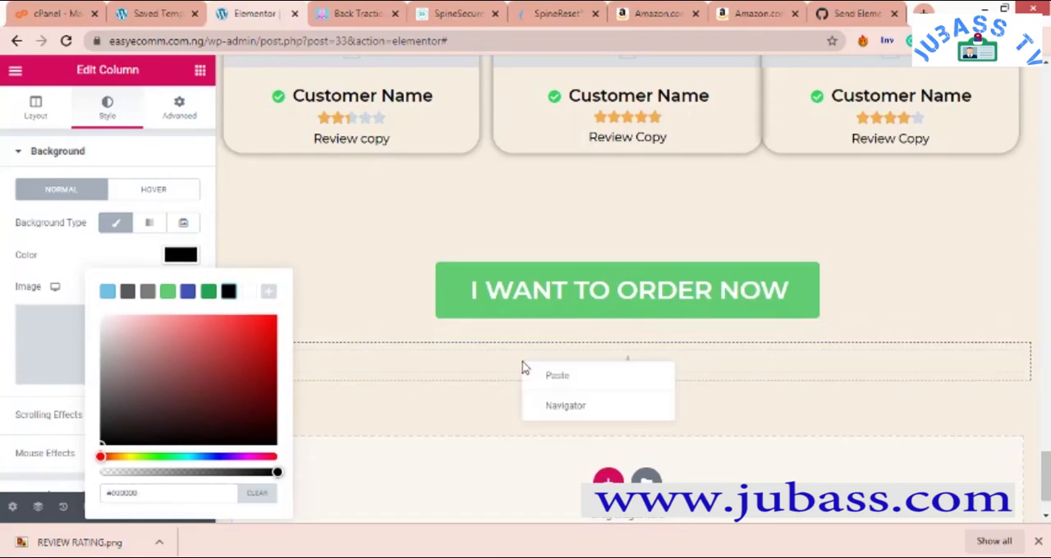
{"action": "right_click", "coordinate": [437, 367]}
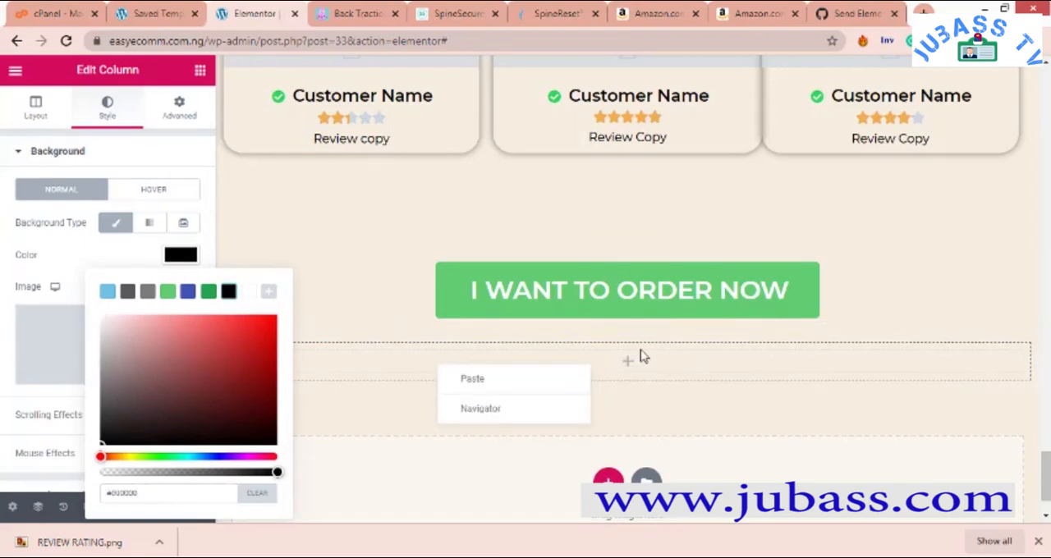
{"action": "left_click", "coordinate": [670, 411]}
{"action": "scroll", "coordinate": [616, 306], "scroll_direction": "up", "scroll_amount": 5}
{"action": "scroll", "coordinate": [617, 305], "scroll_direction": "down", "scroll_amount": 6}
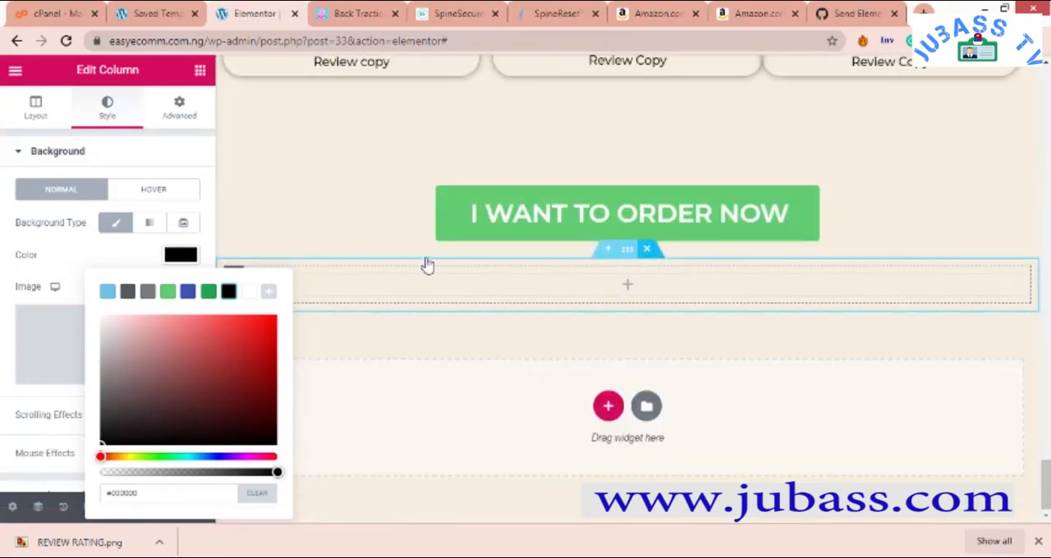
{"action": "key", "text": "Delete"}
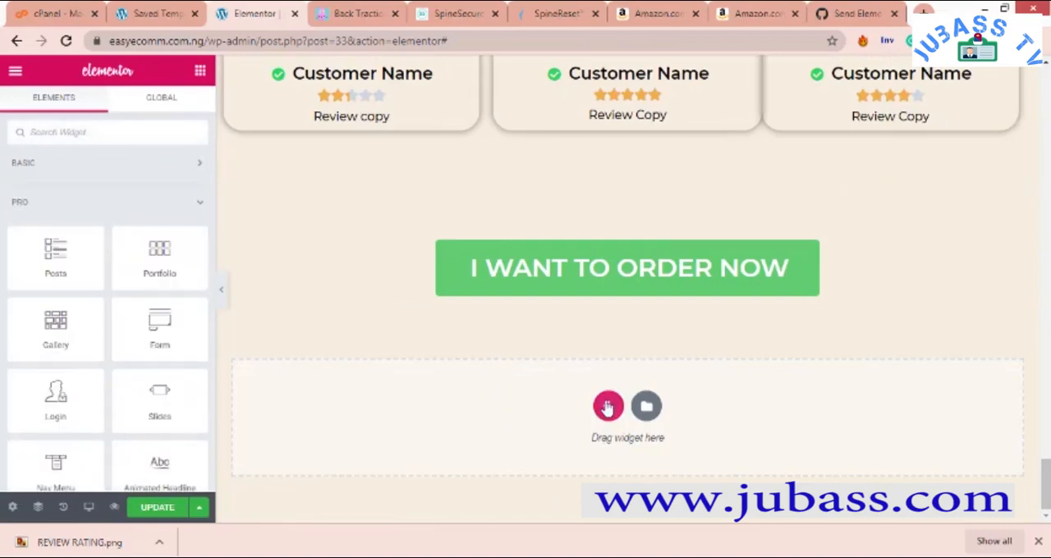
- Add a new single-column section below the order button and set its padding to 1% on all sides
{"action": "left_click", "coordinate": [607, 406]}
{"action": "left_click", "coordinate": [416, 400]}
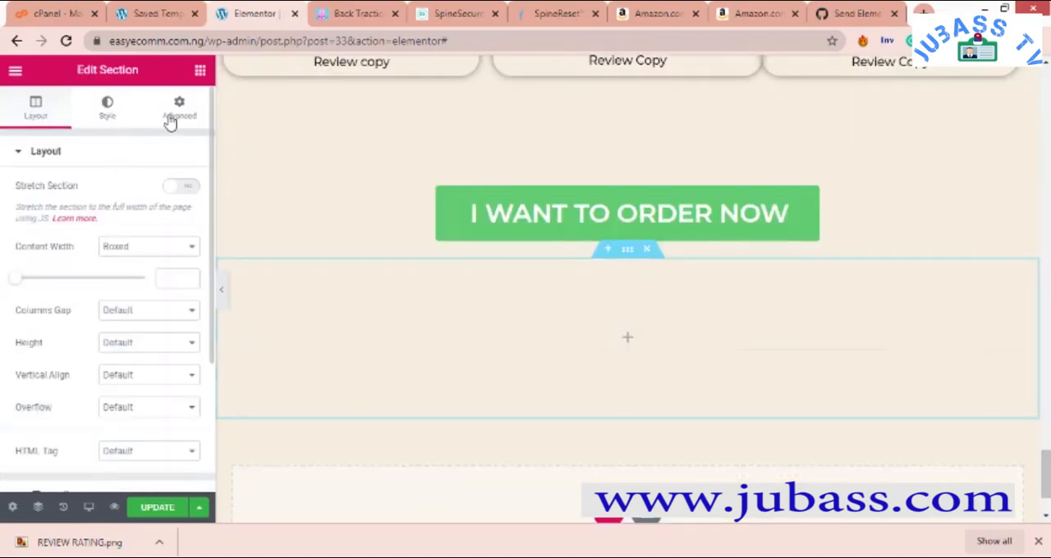
{"action": "left_click", "coordinate": [180, 115]}
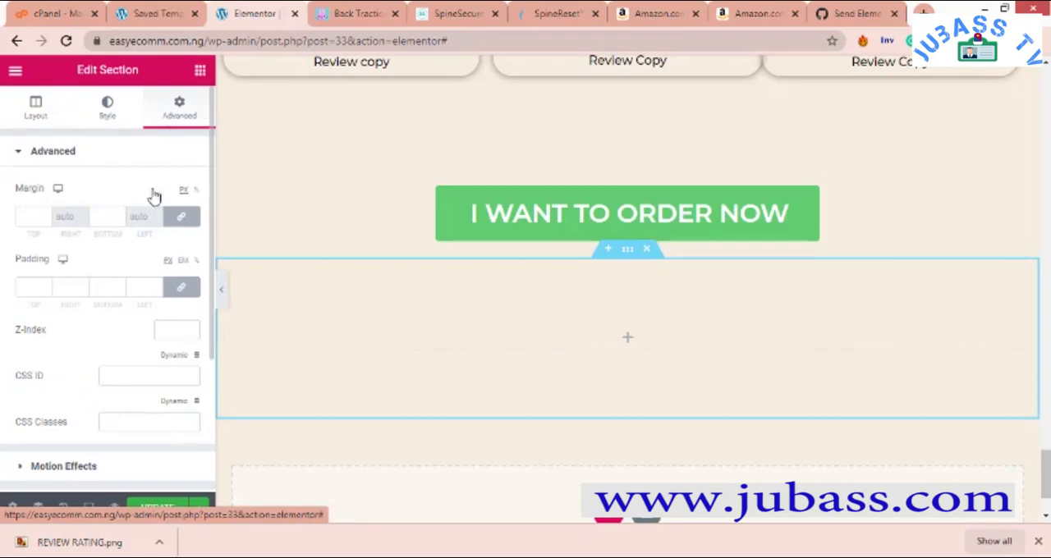
{"action": "left_click", "coordinate": [47, 284]}
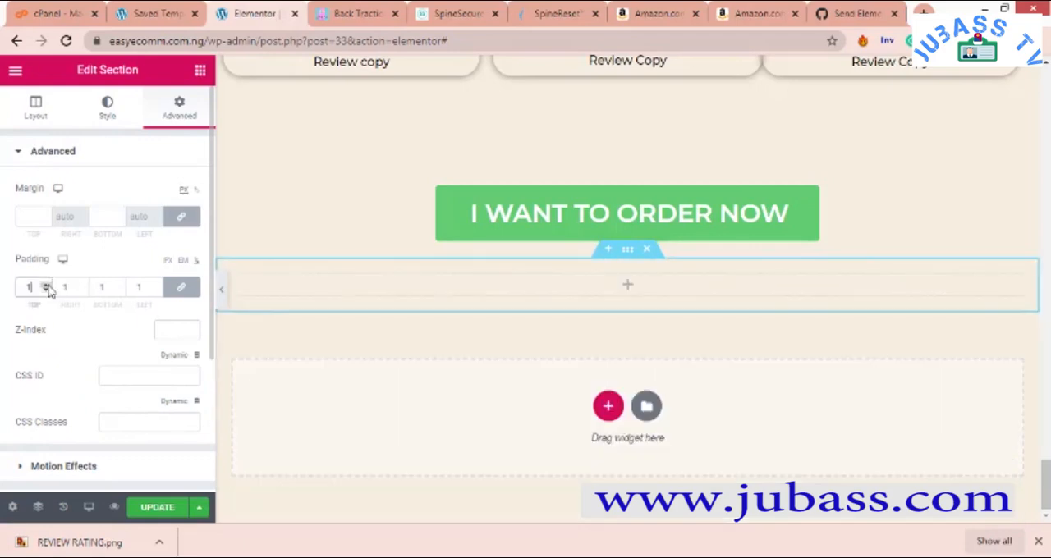
- Give the new section a classic background in black (#000000)
{"action": "left_click", "coordinate": [107, 108]}
{"action": "left_click", "coordinate": [111, 226]}
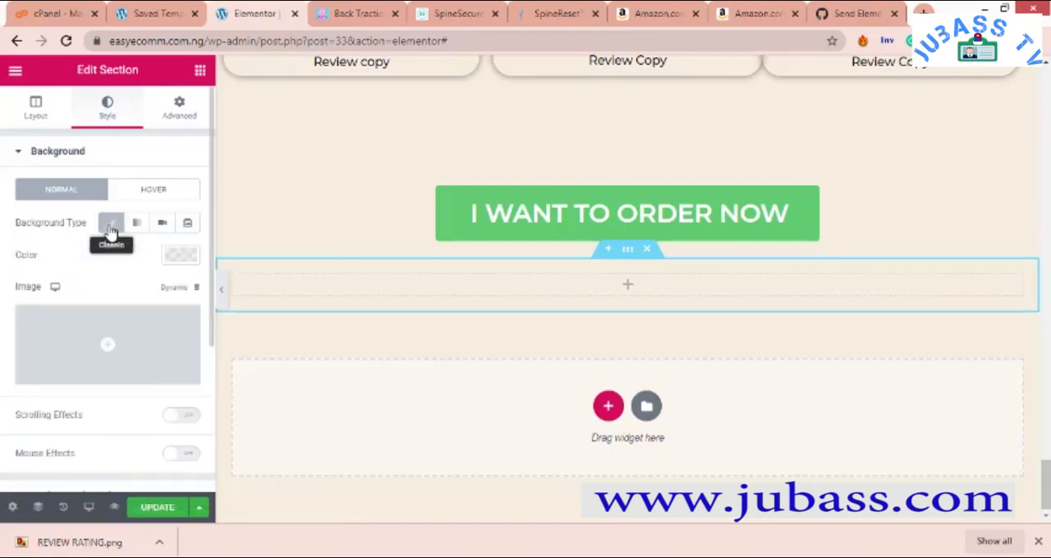
{"action": "left_click", "coordinate": [181, 255]}
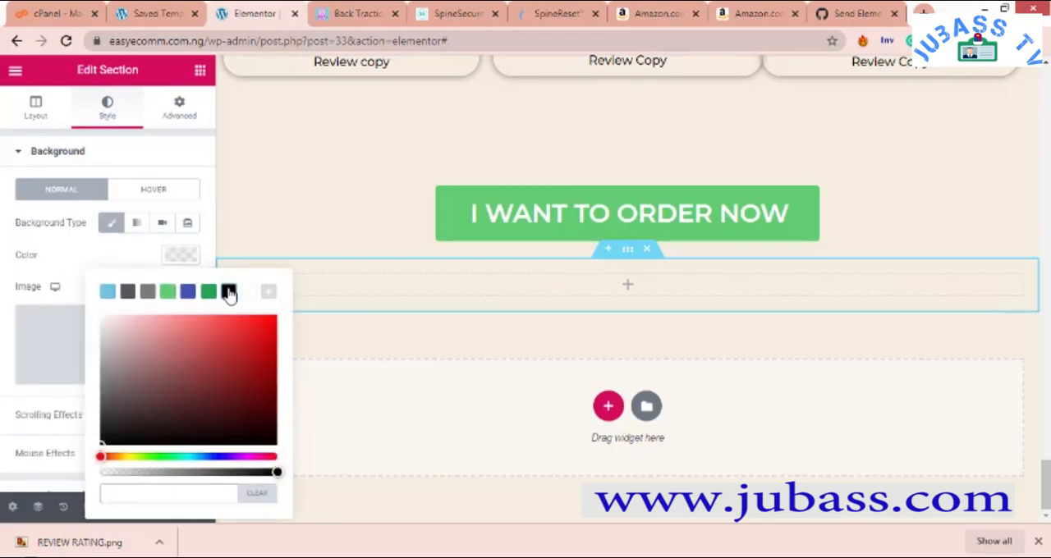
{"action": "left_click", "coordinate": [229, 292]}
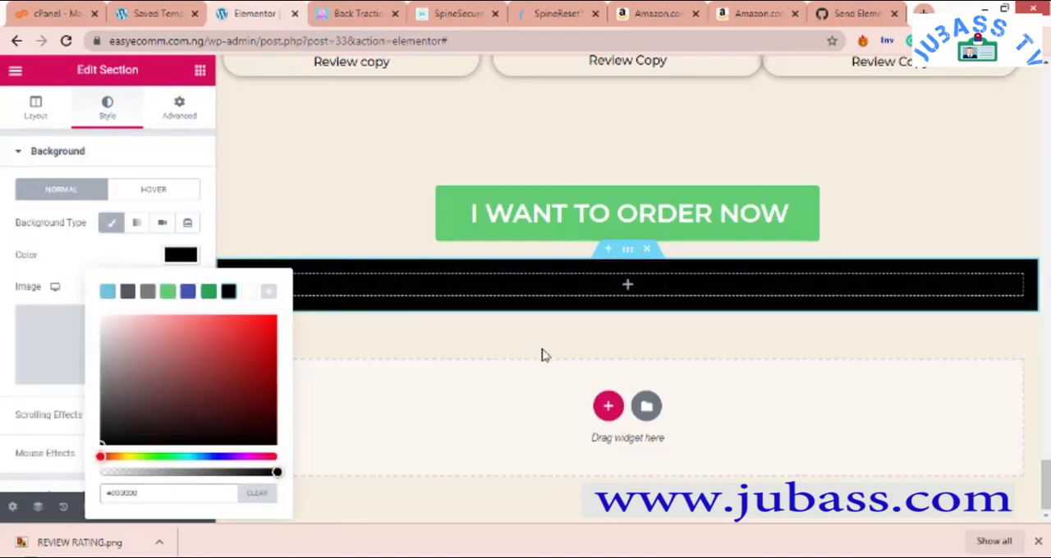
- Place a Heading widget from the basic elements inside the black section
{"action": "left_click", "coordinate": [196, 70]}
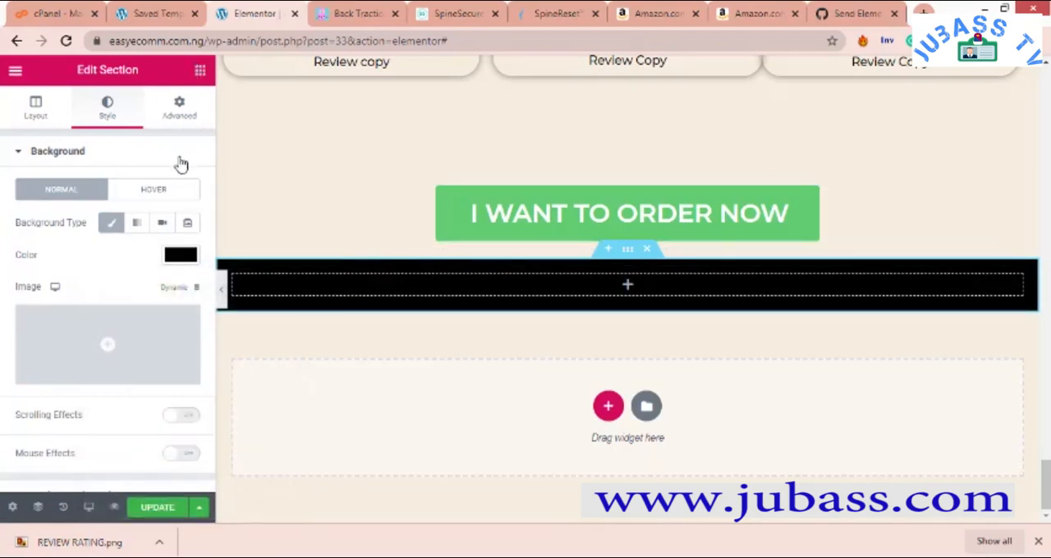
{"action": "left_click", "coordinate": [200, 73]}
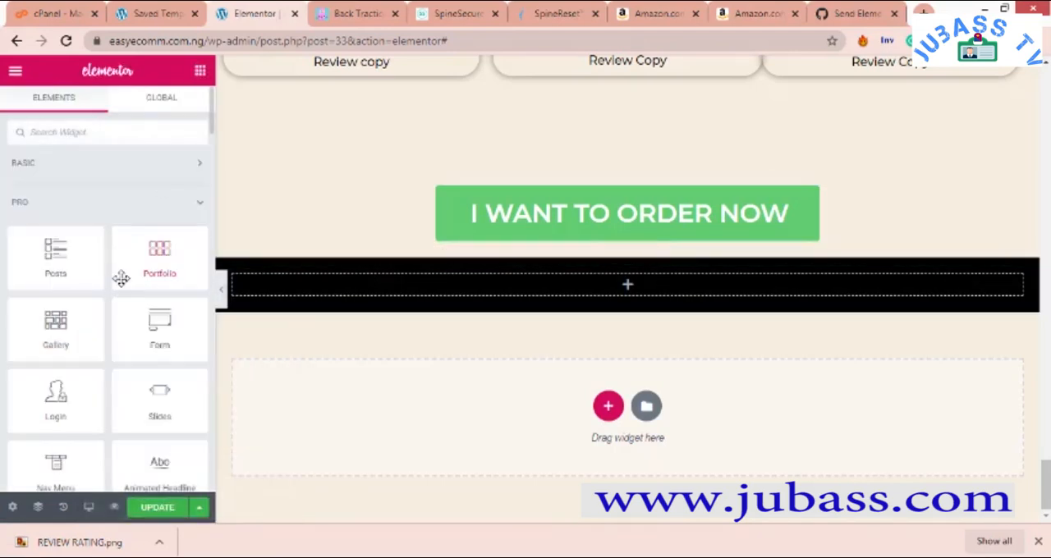
{"action": "scroll", "coordinate": [121, 280], "scroll_direction": "down", "scroll_amount": 1}
{"action": "scroll", "coordinate": [120, 279], "scroll_direction": "up", "scroll_amount": 1}
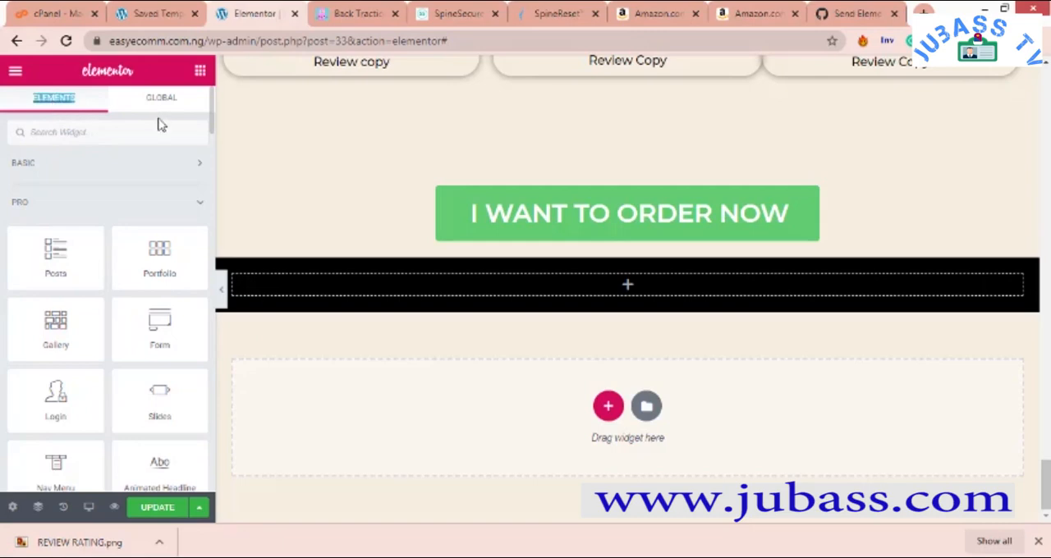
{"action": "left_click", "coordinate": [167, 165]}
{"action": "left_click_drag", "start_coordinate": [160, 215], "coordinate": [605, 291]}
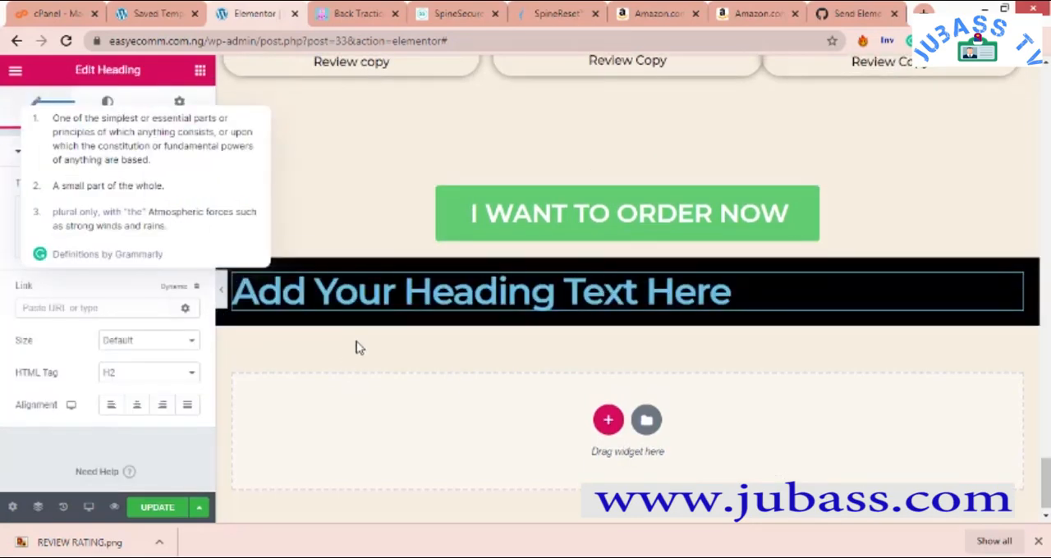
- Set the padding of the heading's column to 0% on all sides
{"action": "right_click", "coordinate": [236, 283]}
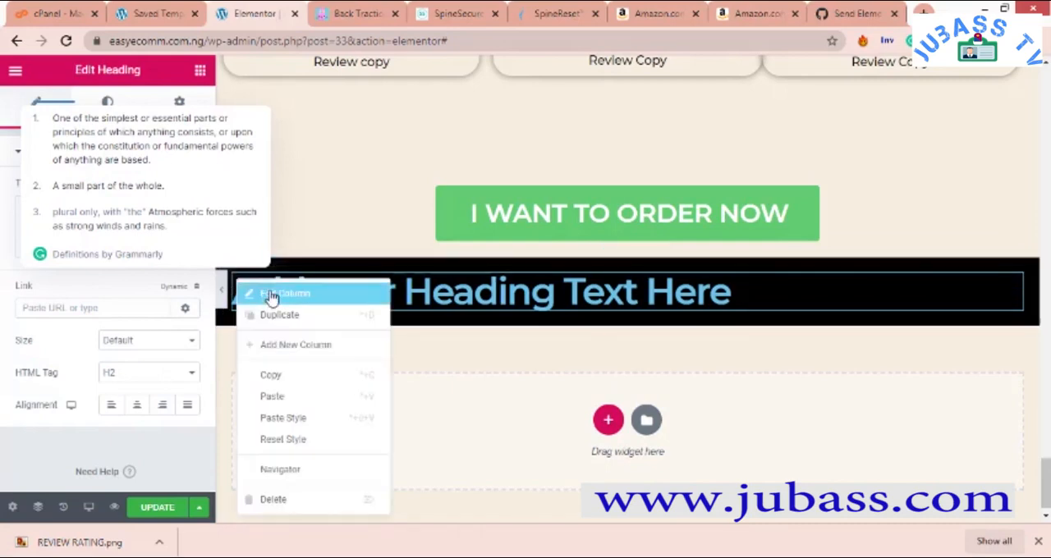
{"action": "left_click", "coordinate": [271, 295]}
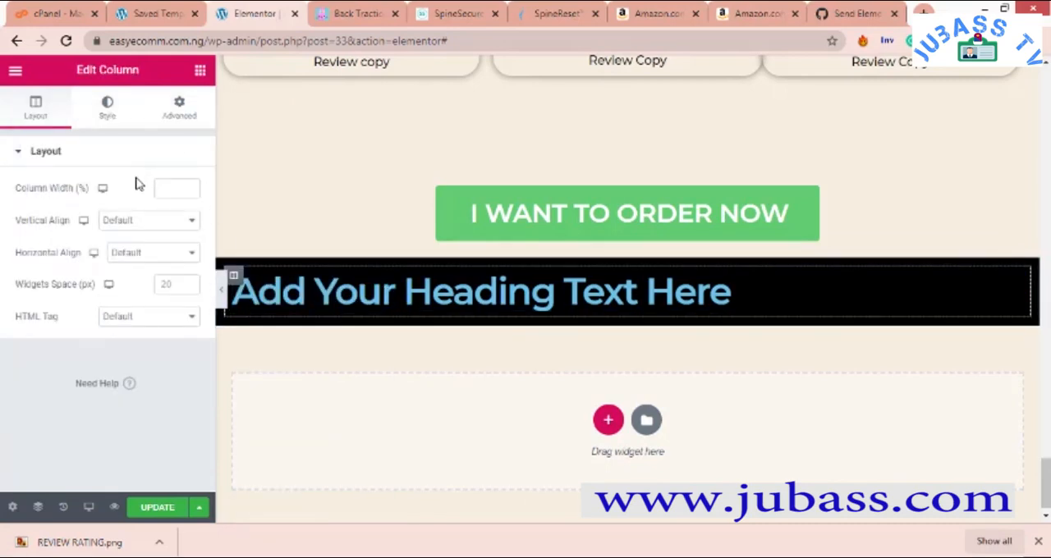
{"action": "left_click", "coordinate": [180, 115]}
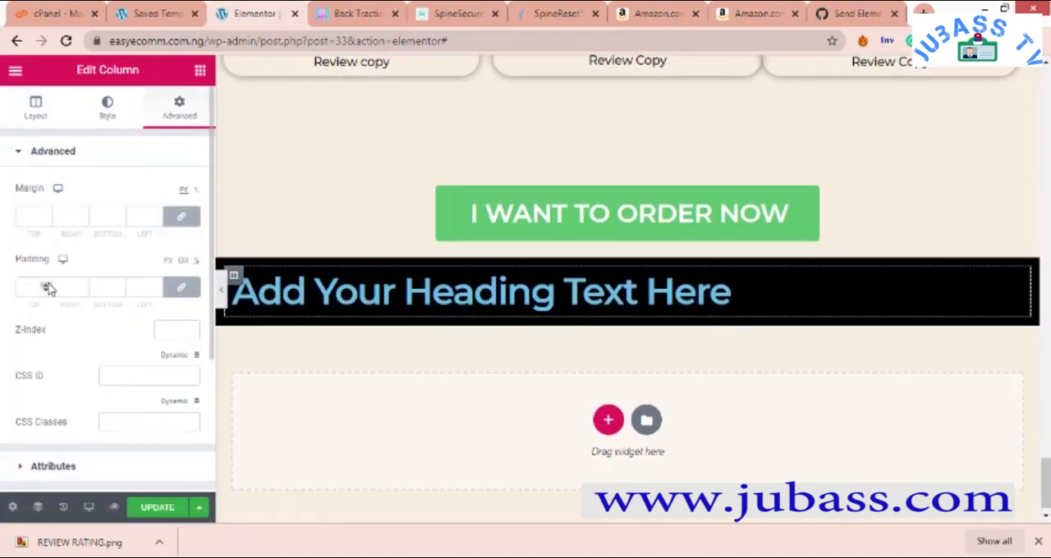
{"action": "left_click", "coordinate": [48, 287]}
{"action": "type", "text": "1"}
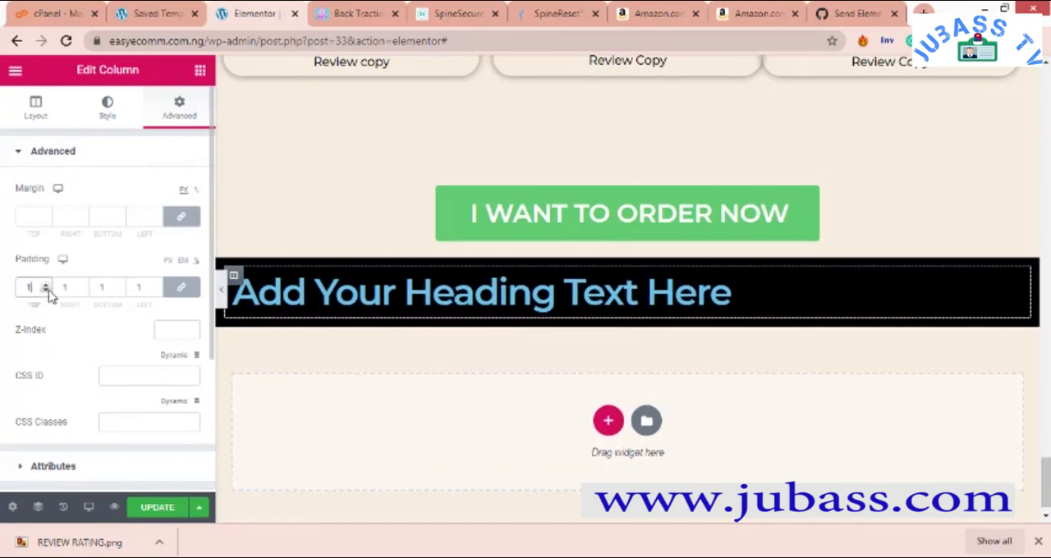
{"action": "left_click", "coordinate": [47, 291]}
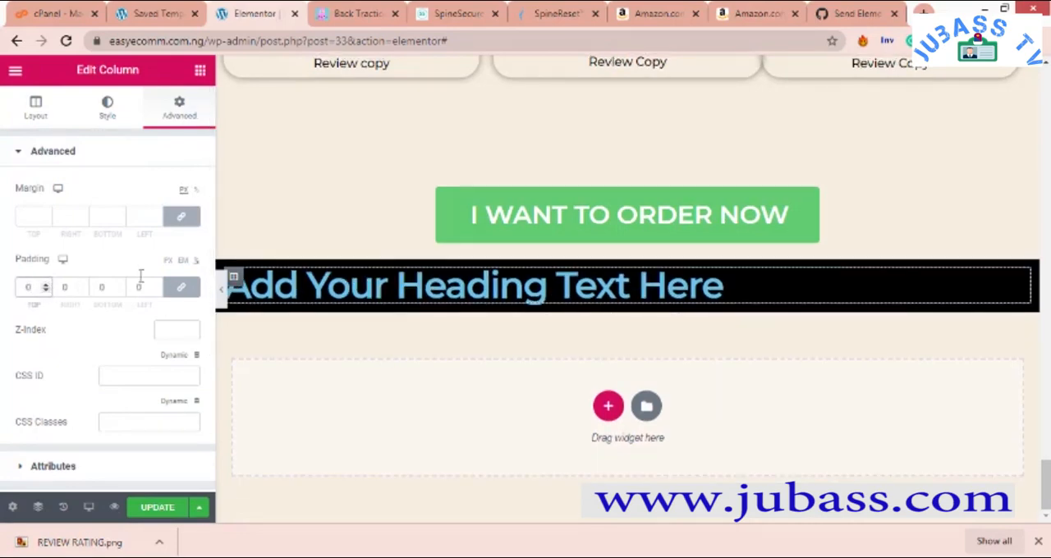
{"action": "left_click", "coordinate": [34, 111]}
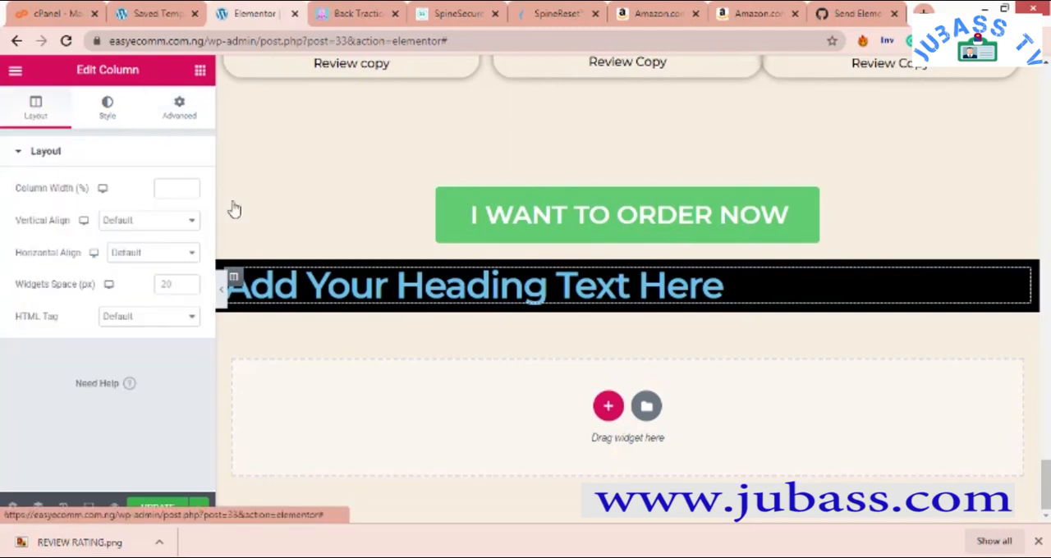
- Center-align the heading in the black section
{"action": "right_click", "coordinate": [375, 293]}
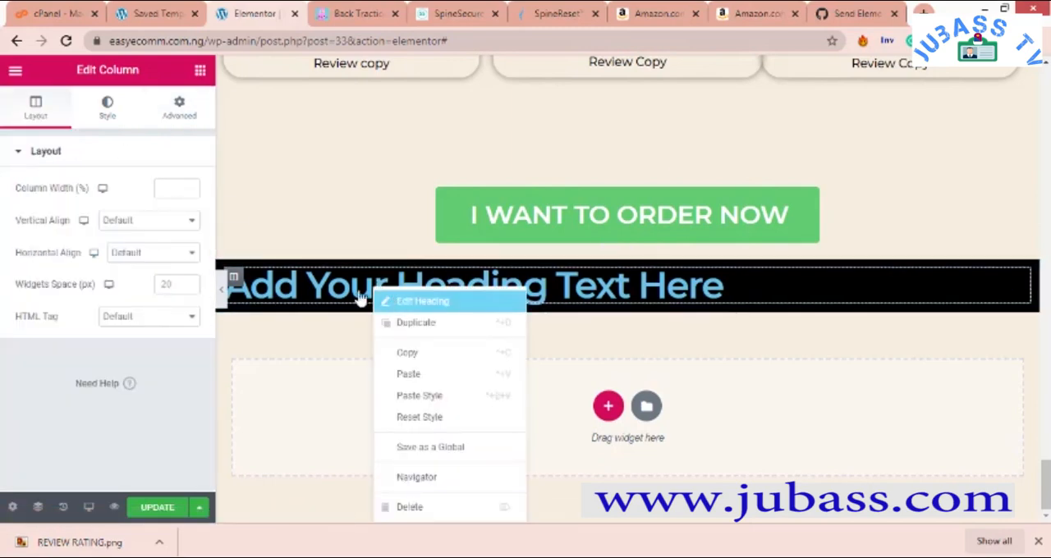
{"action": "left_click", "coordinate": [360, 299]}
{"action": "left_click", "coordinate": [136, 405]}
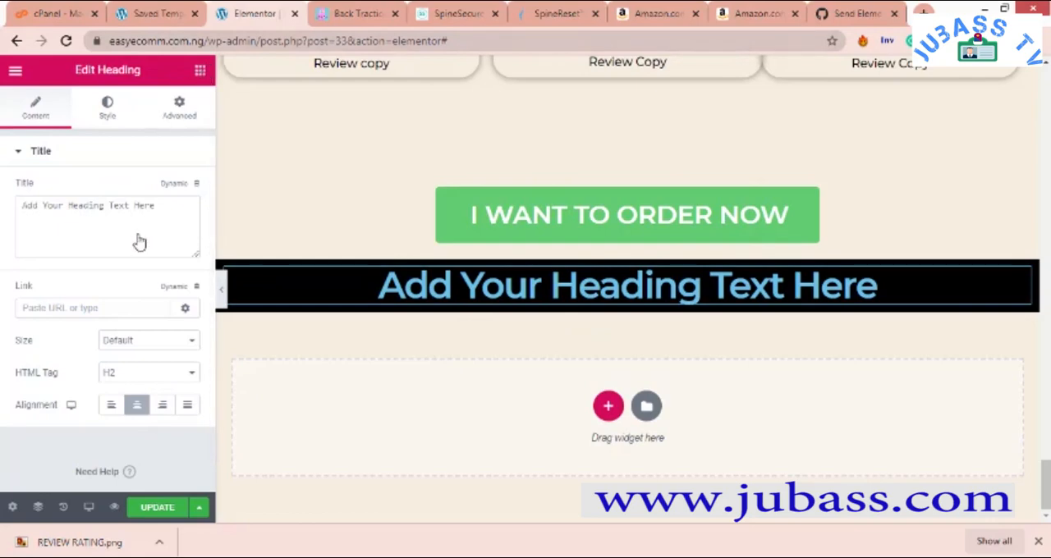
- Place a Video widget under the heading in the black section and set its source to Self Hosted
{"action": "left_click", "coordinate": [200, 69]}
{"action": "left_click_drag", "start_coordinate": [45, 370], "coordinate": [533, 305]}
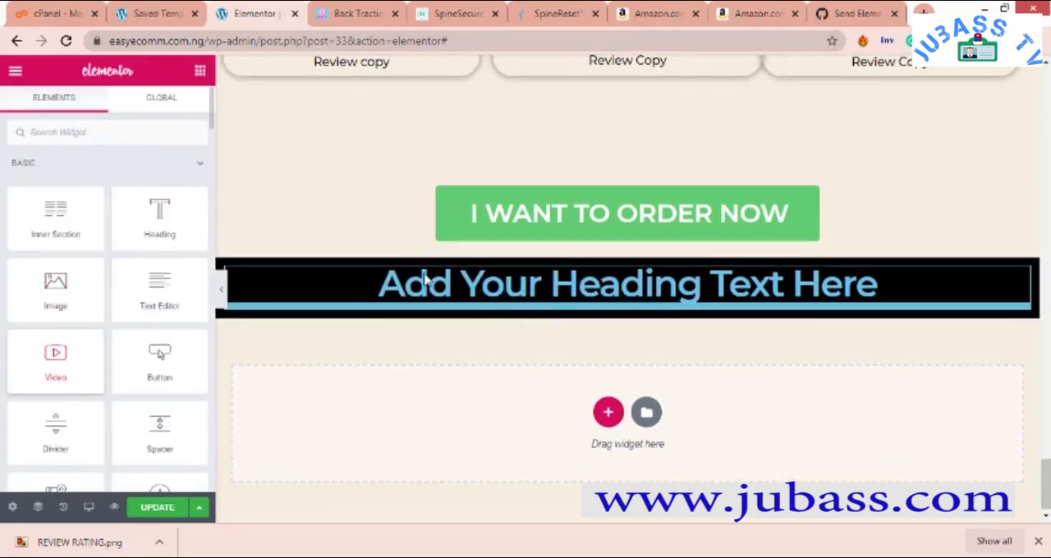
{"action": "left_click_drag", "start_coordinate": [425, 281], "coordinate": [425, 281]}
{"action": "left_click", "coordinate": [144, 191]}
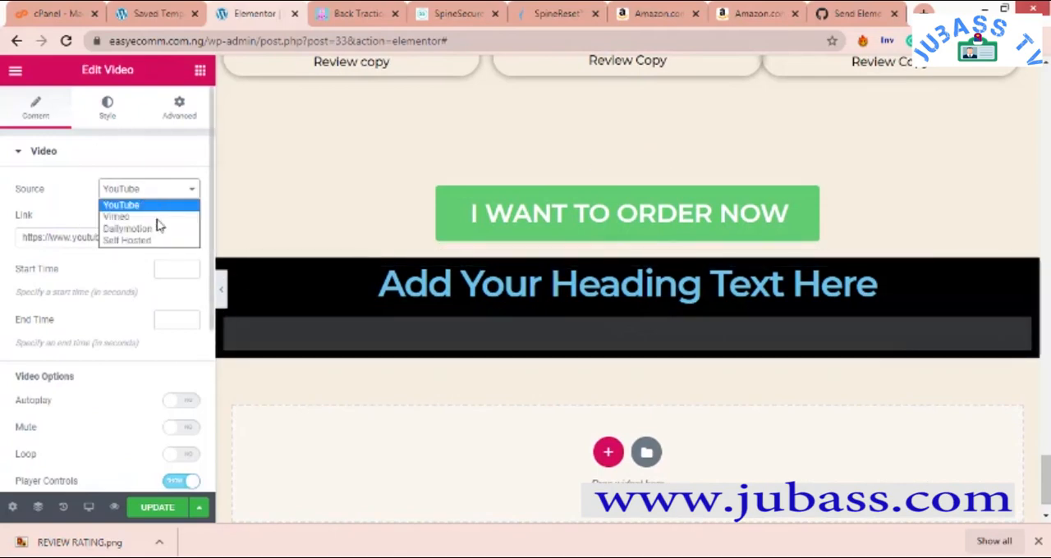
{"action": "left_click", "coordinate": [160, 239]}
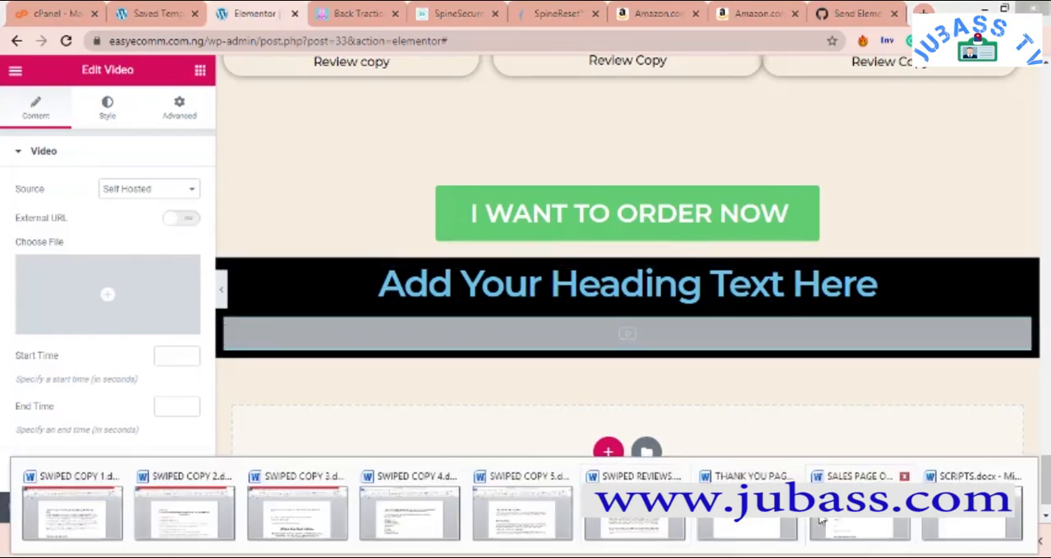
- Check the Word outline, and copy the "I WANT TO ORDER NOW" button into the black section below the video
{"action": "left_click", "coordinate": [835, 520]}
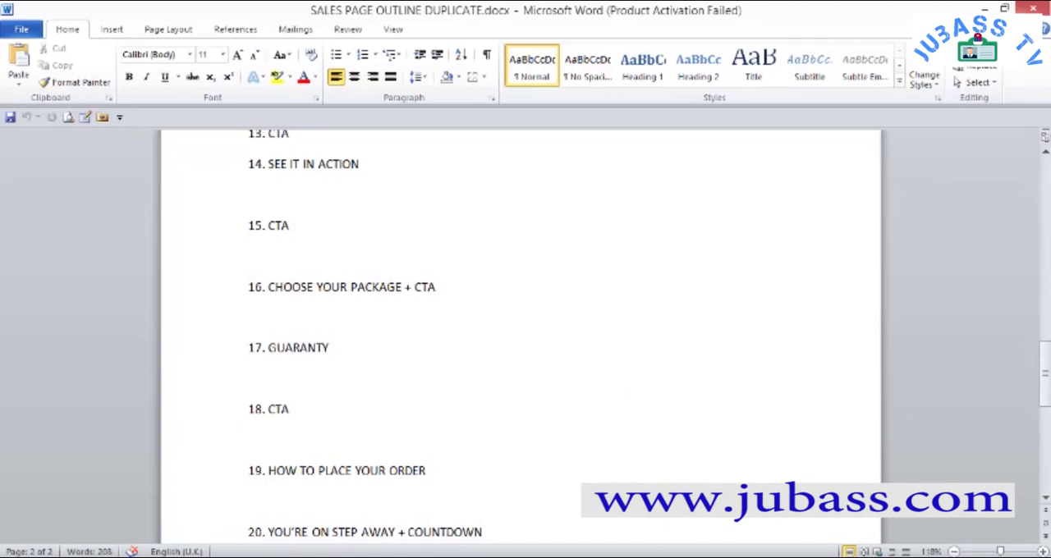
{"action": "key", "text": "alt+Tab"}
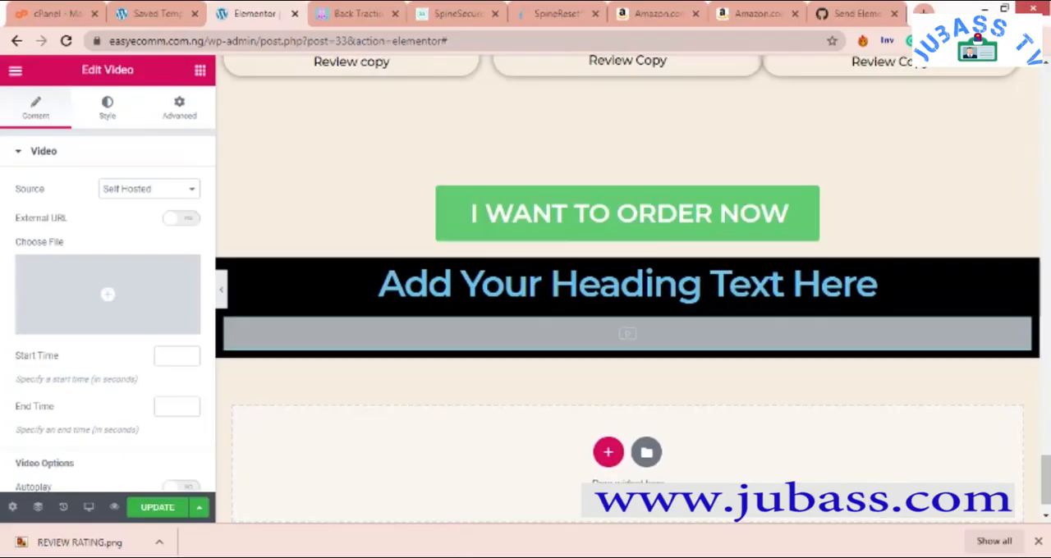
{"action": "right_click", "coordinate": [593, 219]}
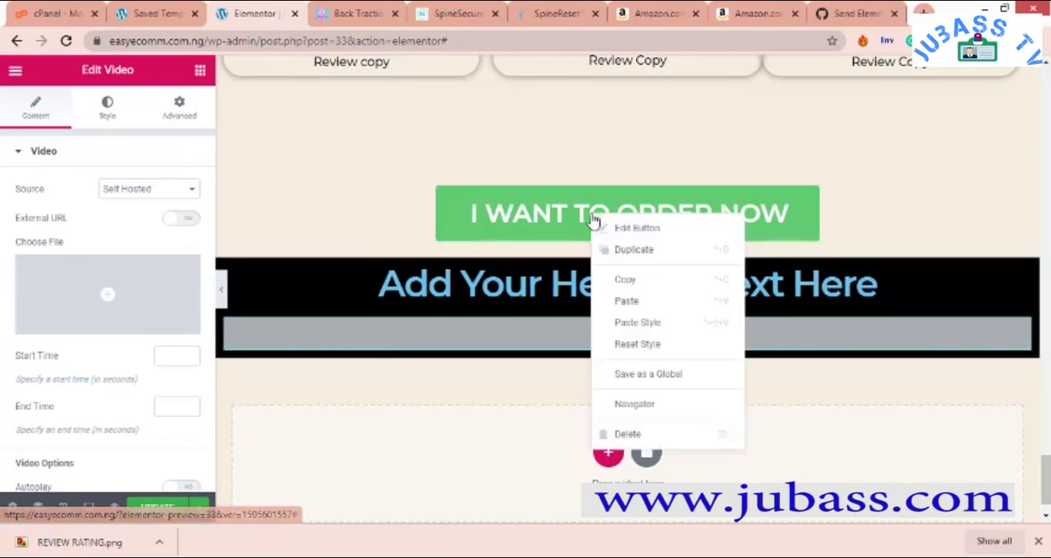
{"action": "left_click", "coordinate": [617, 284]}
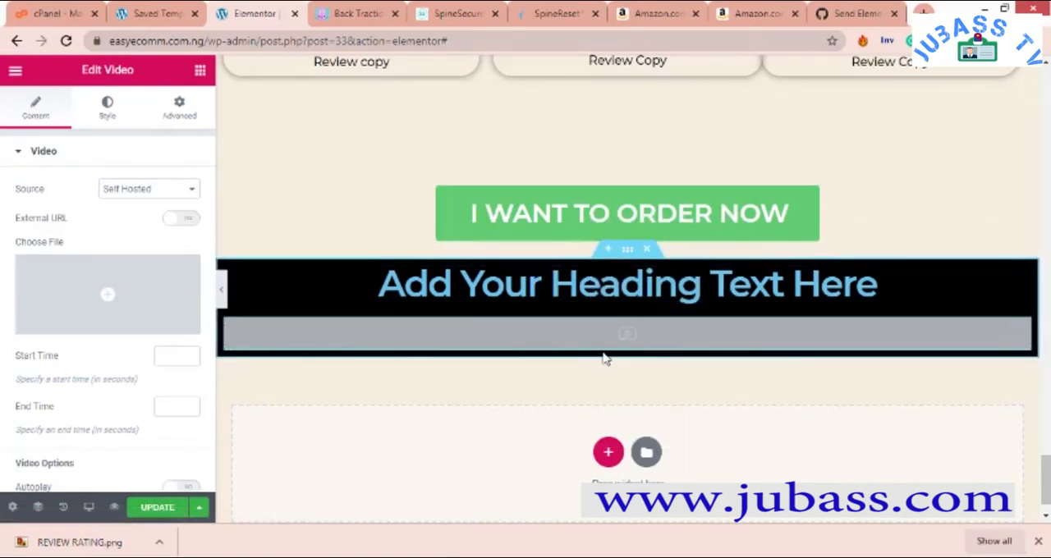
{"action": "right_click", "coordinate": [604, 359]}
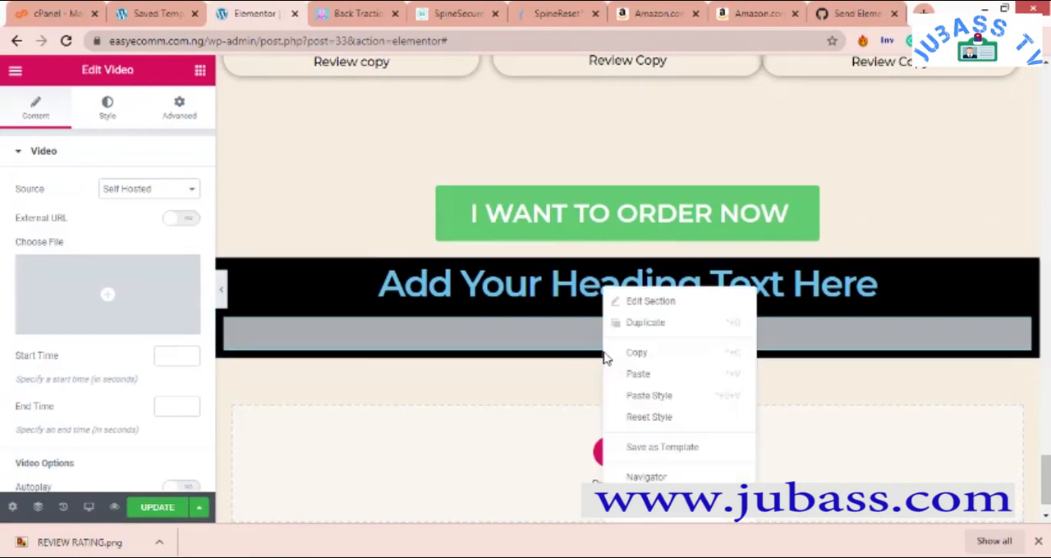
{"action": "left_click", "coordinate": [645, 377]}
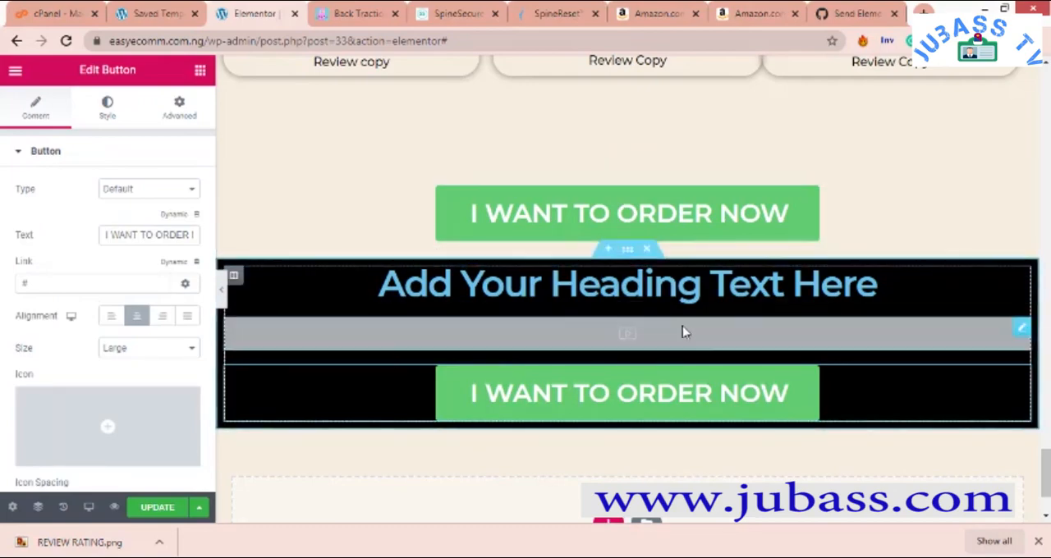
{"action": "scroll", "coordinate": [668, 425], "scroll_direction": "down", "scroll_amount": 1}
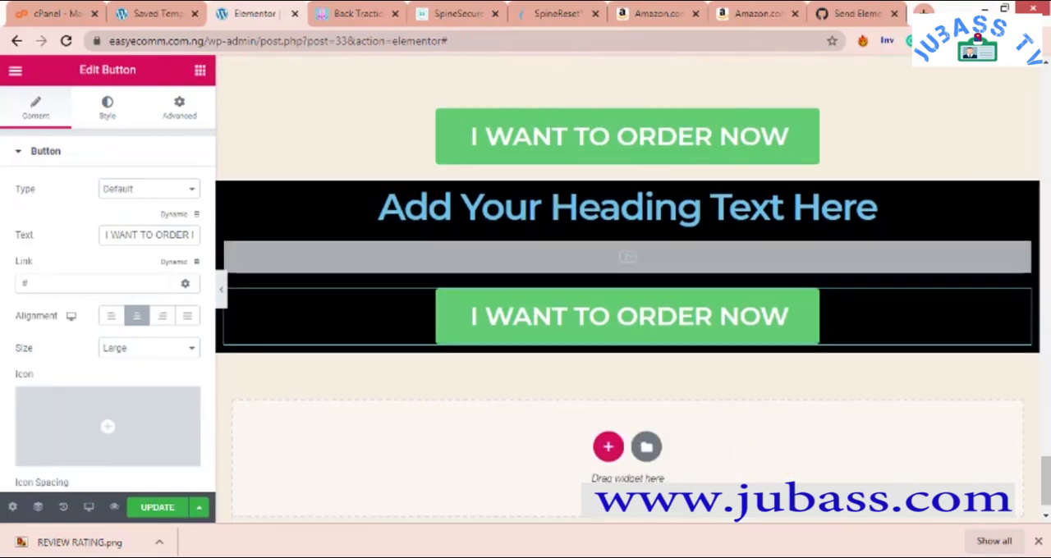
- Check the Word outline, and insert the saved CHOOSE PACKAGE TEMPLATE below the black section without importing its document settings
{"action": "left_click", "coordinate": [850, 513]}
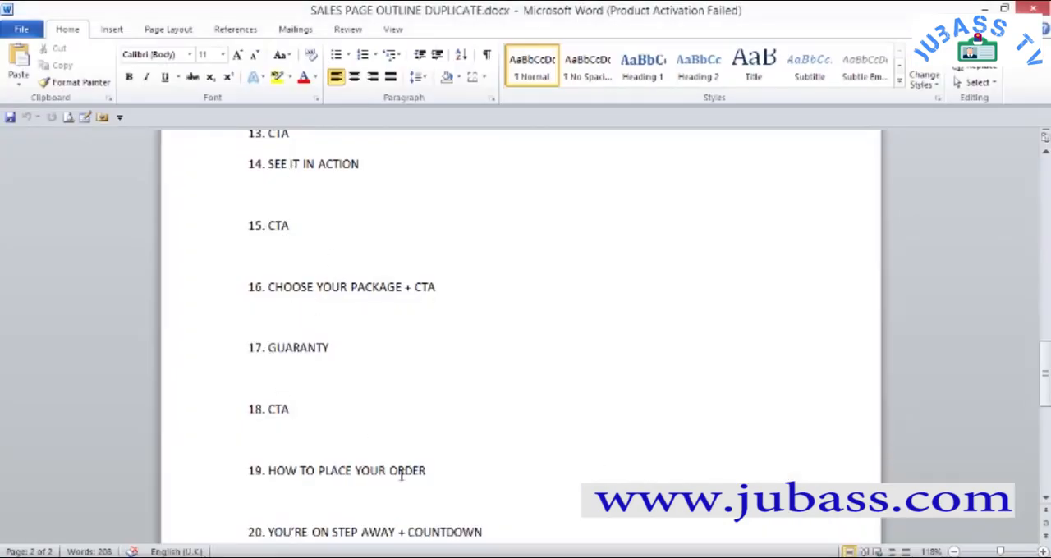
{"action": "left_click", "coordinate": [443, 488]}
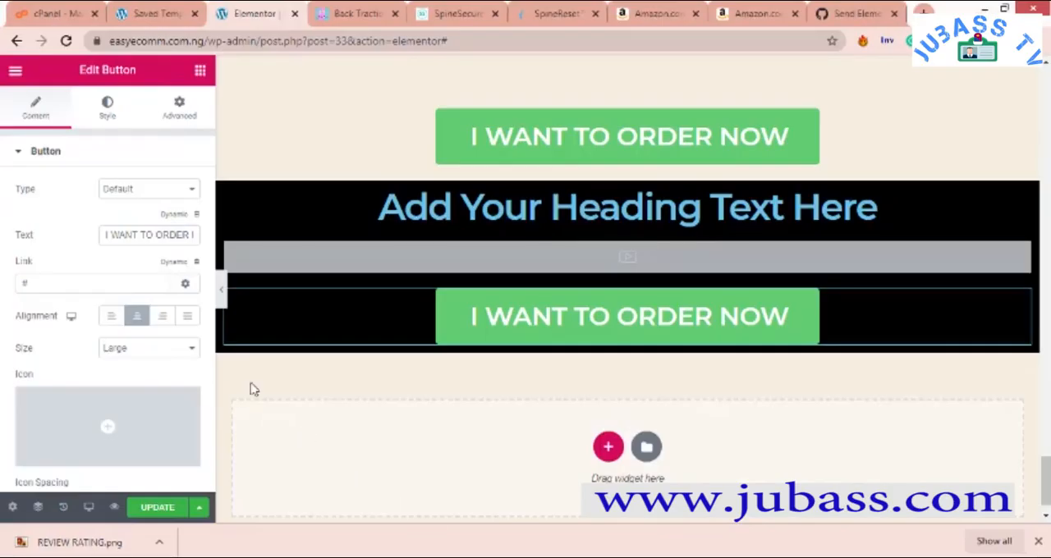
{"action": "left_click", "coordinate": [646, 448]}
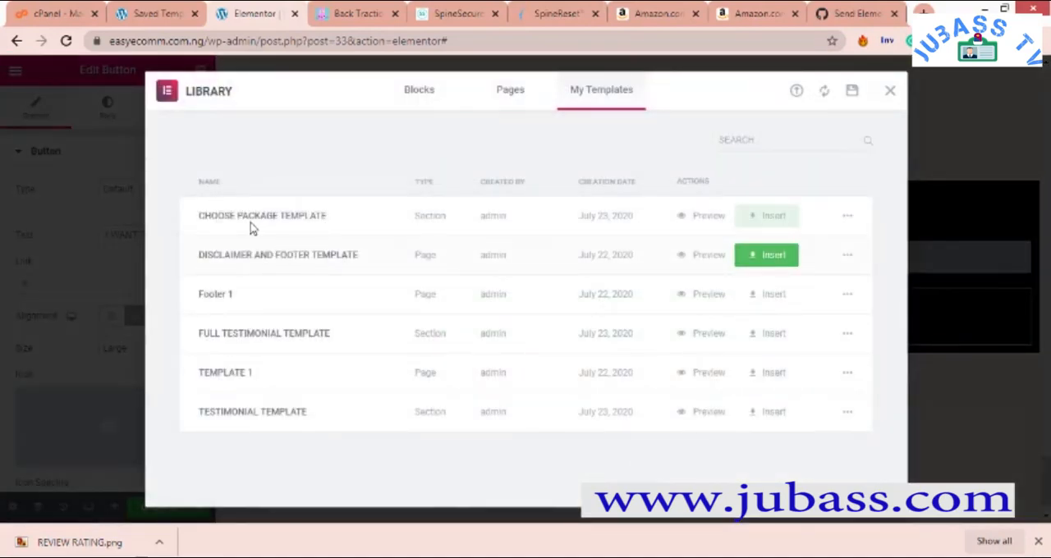
{"action": "left_click", "coordinate": [768, 221]}
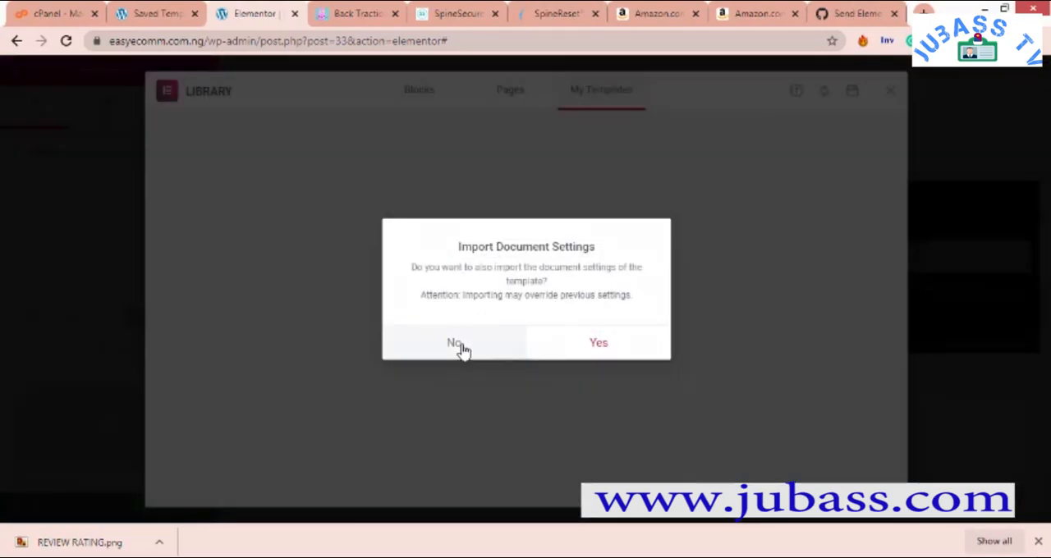
{"action": "left_click", "coordinate": [458, 345]}
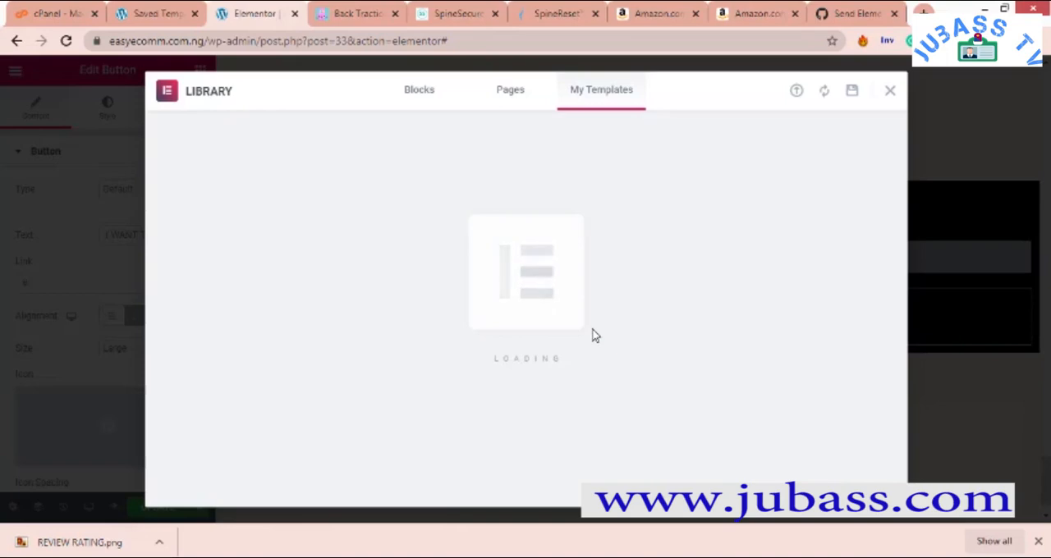
{"action": "key", "text": "Escape"}
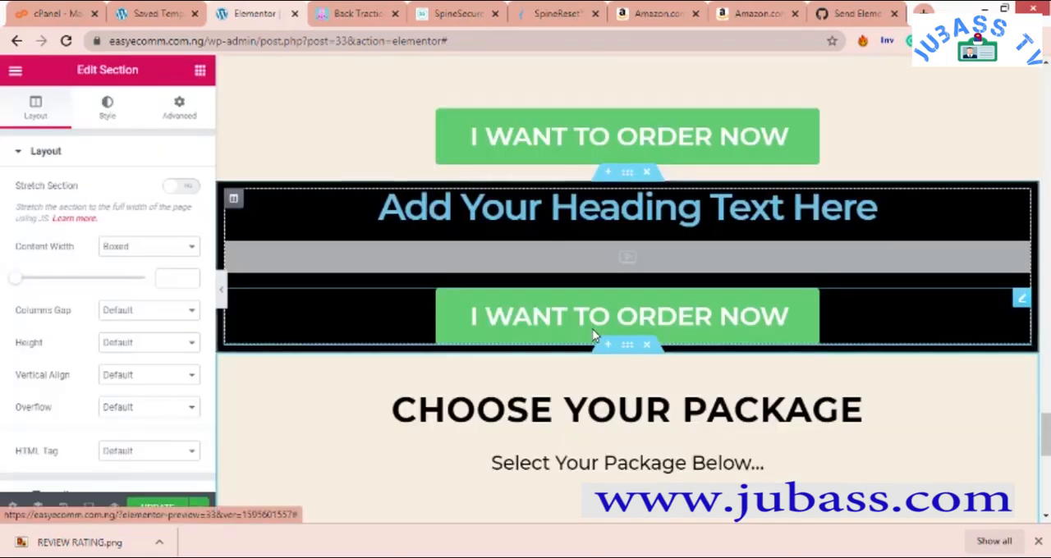
- Review the inserted package section, from its heading to the Regular, Silver and Gold cards
{"action": "scroll", "coordinate": [605, 366], "scroll_direction": "down", "scroll_amount": 3}
{"action": "scroll", "coordinate": [605, 366], "scroll_direction": "down", "scroll_amount": 3}
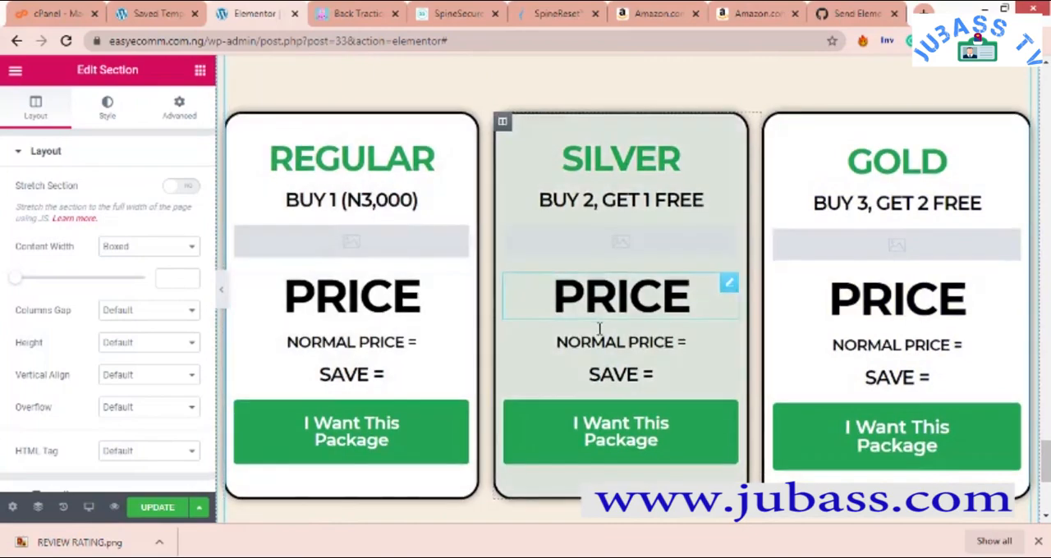
{"action": "scroll", "coordinate": [298, 257], "scroll_direction": "down", "scroll_amount": 3}
{"action": "scroll", "coordinate": [243, 200], "scroll_direction": "up", "scroll_amount": 2}
{"action": "scroll", "coordinate": [243, 201], "scroll_direction": "up", "scroll_amount": 1}
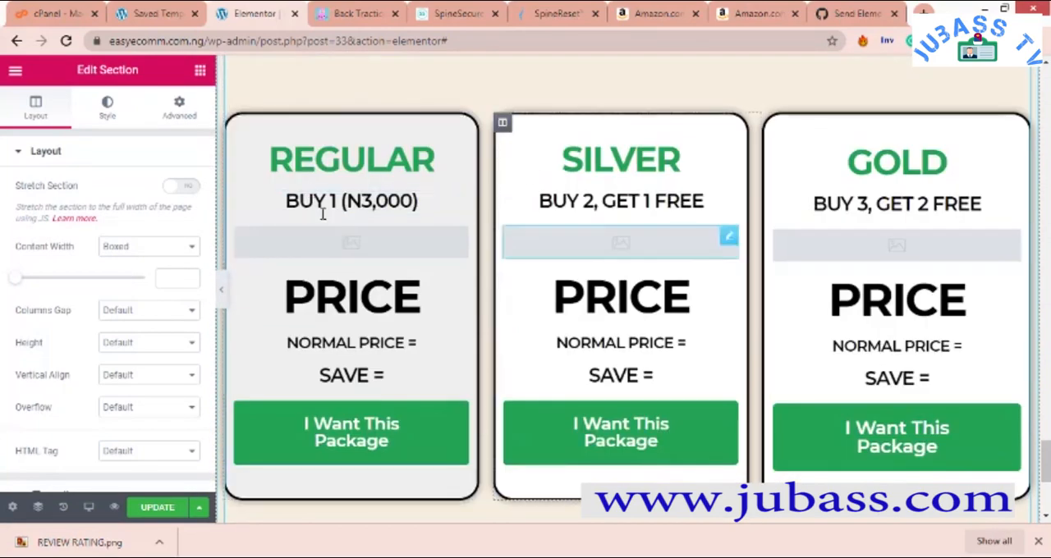
{"action": "scroll", "coordinate": [424, 222], "scroll_direction": "down", "scroll_amount": 3}
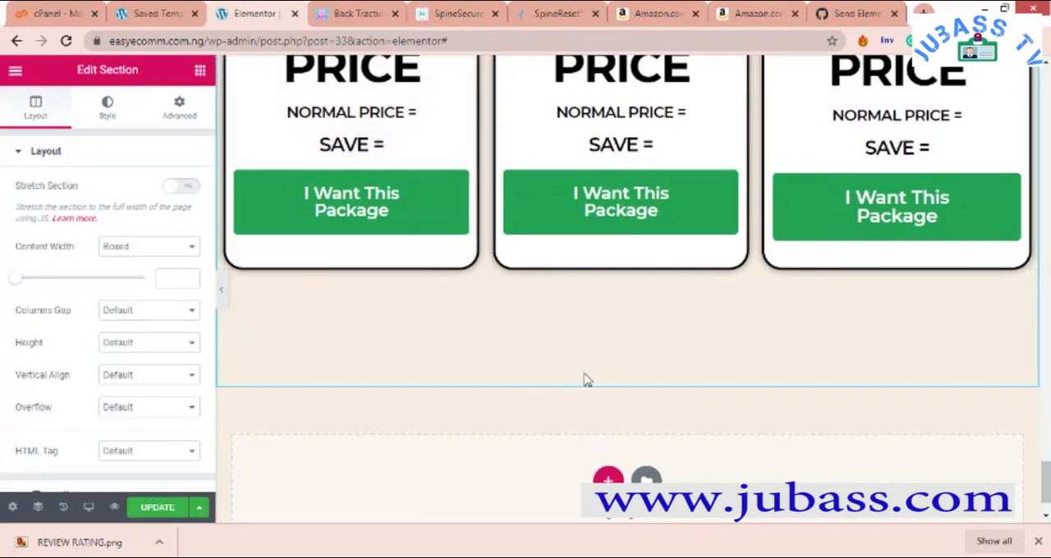
{"action": "scroll", "coordinate": [310, 328], "scroll_direction": "up", "scroll_amount": 6}
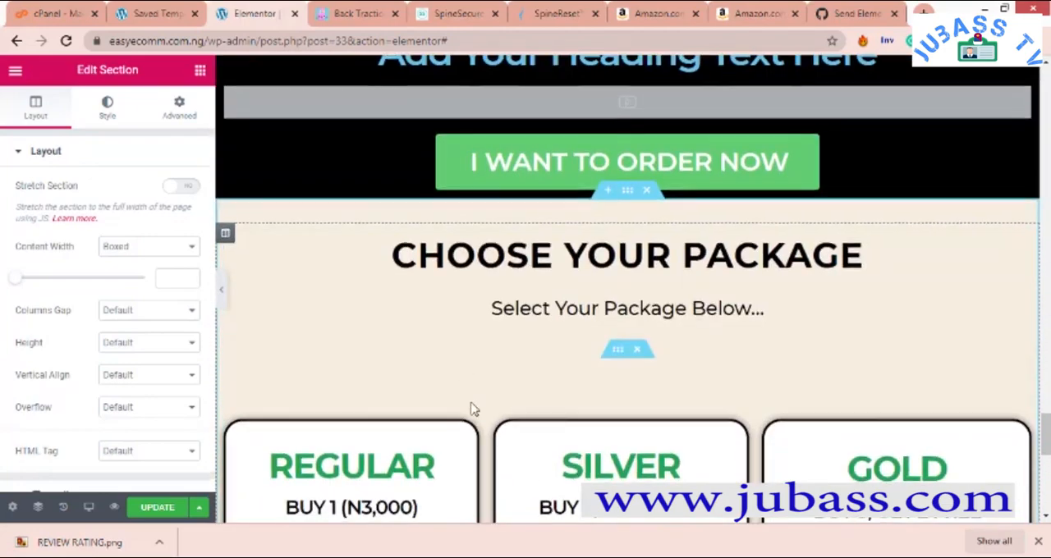
{"action": "scroll", "coordinate": [471, 408], "scroll_direction": "down", "scroll_amount": 3}
{"action": "scroll", "coordinate": [473, 408], "scroll_direction": "down", "scroll_amount": 4}
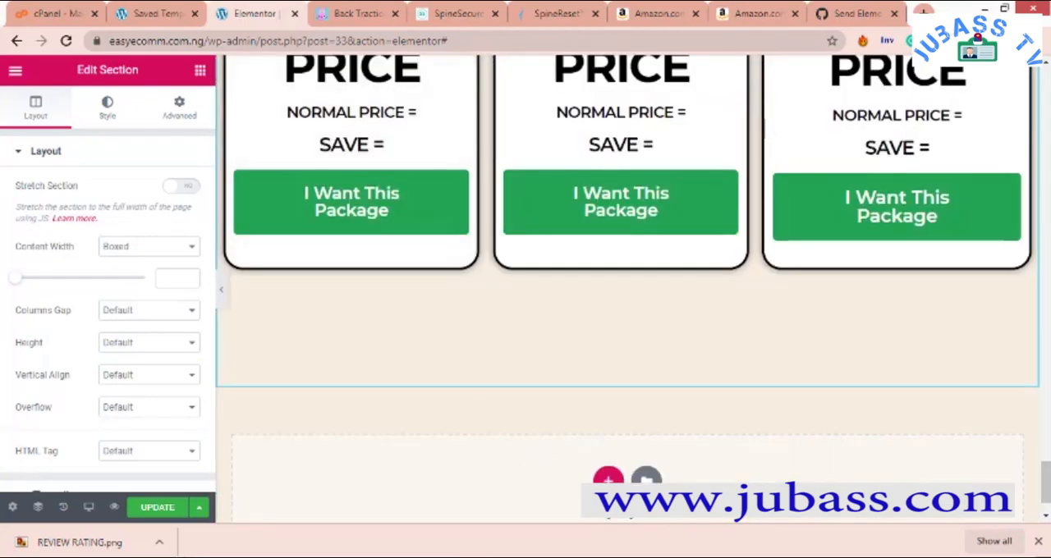
- Add a new section with three equal columns below the package cards
{"action": "left_click", "coordinate": [609, 481]}
{"action": "scroll", "coordinate": [420, 466], "scroll_direction": "down", "scroll_amount": 2}
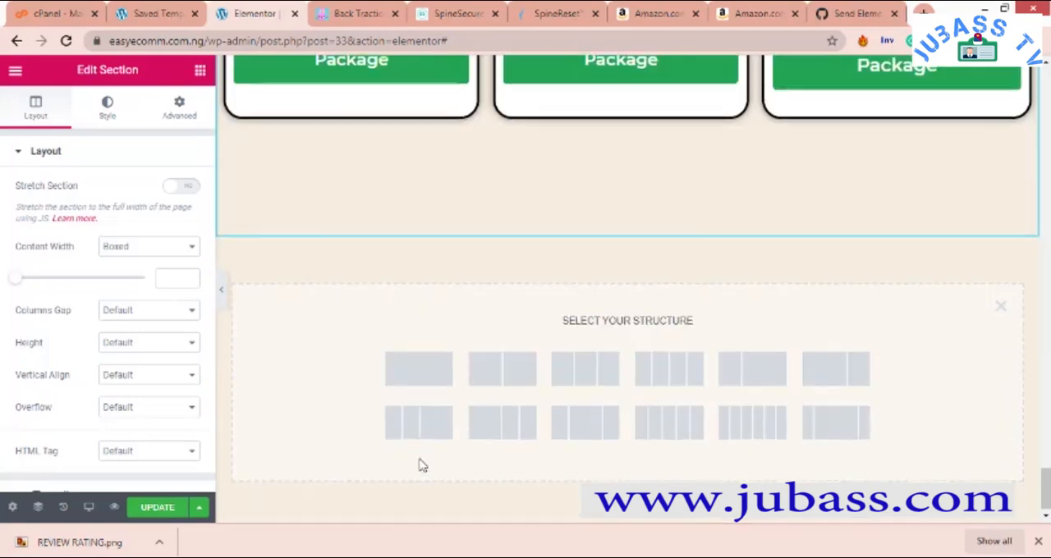
{"action": "left_click", "coordinate": [588, 375]}
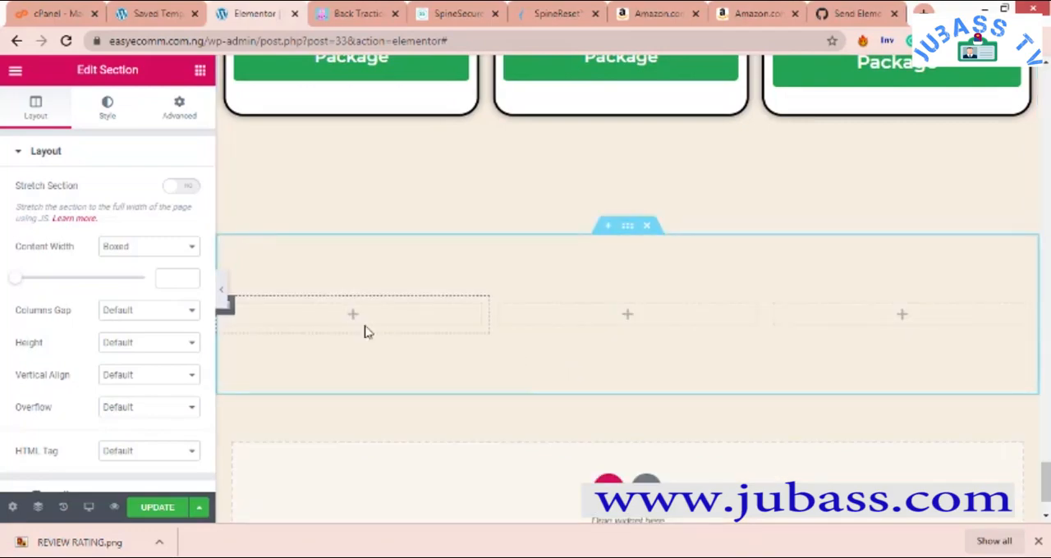
- Set the padding of the new three-column section to 1% on all sides
{"action": "scroll", "coordinate": [410, 312], "scroll_direction": "up", "scroll_amount": 6}
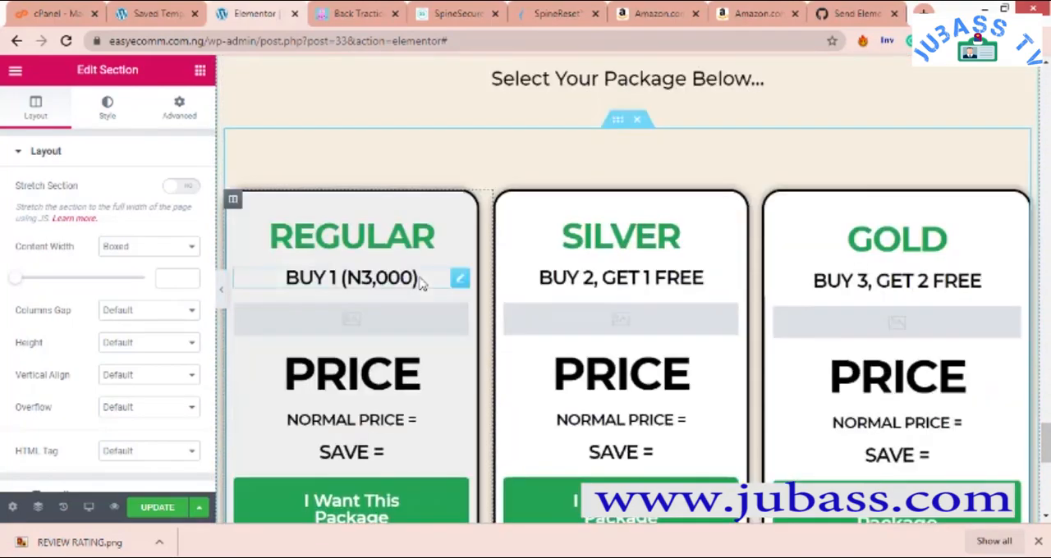
{"action": "scroll", "coordinate": [435, 342], "scroll_direction": "down", "scroll_amount": 3}
{"action": "scroll", "coordinate": [423, 460], "scroll_direction": "down", "scroll_amount": 3}
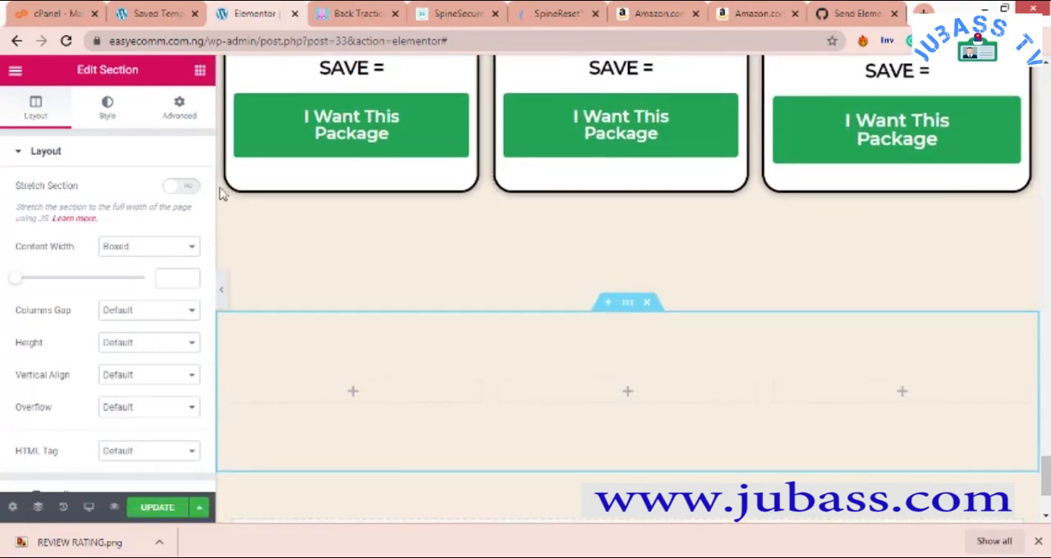
{"action": "right_click", "coordinate": [341, 346]}
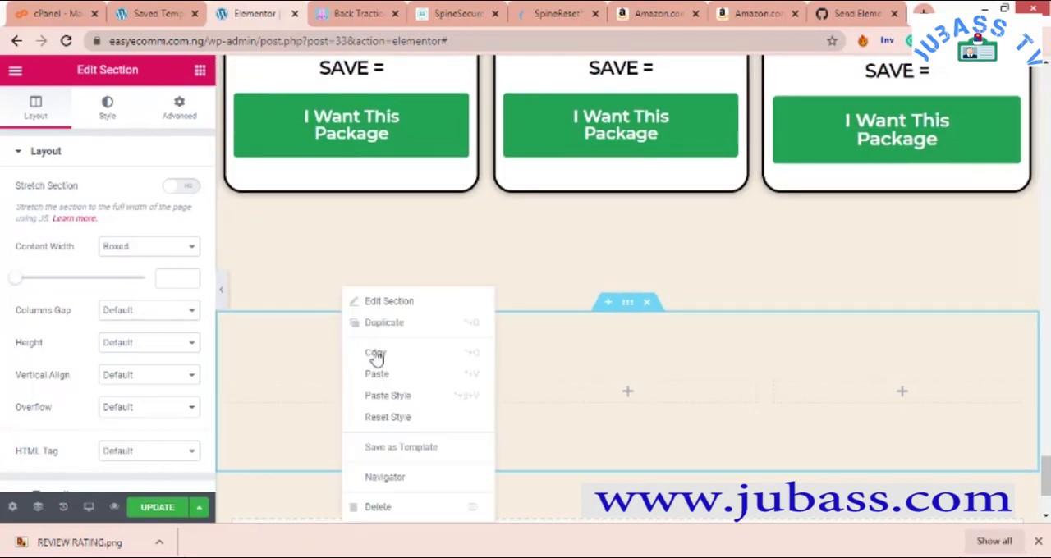
{"action": "left_click", "coordinate": [409, 308]}
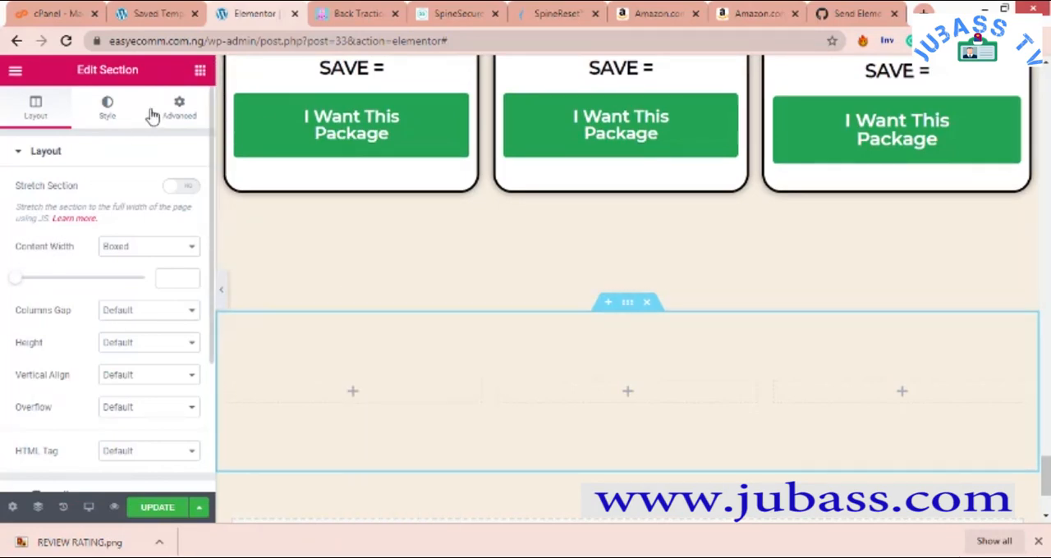
{"action": "left_click", "coordinate": [185, 111]}
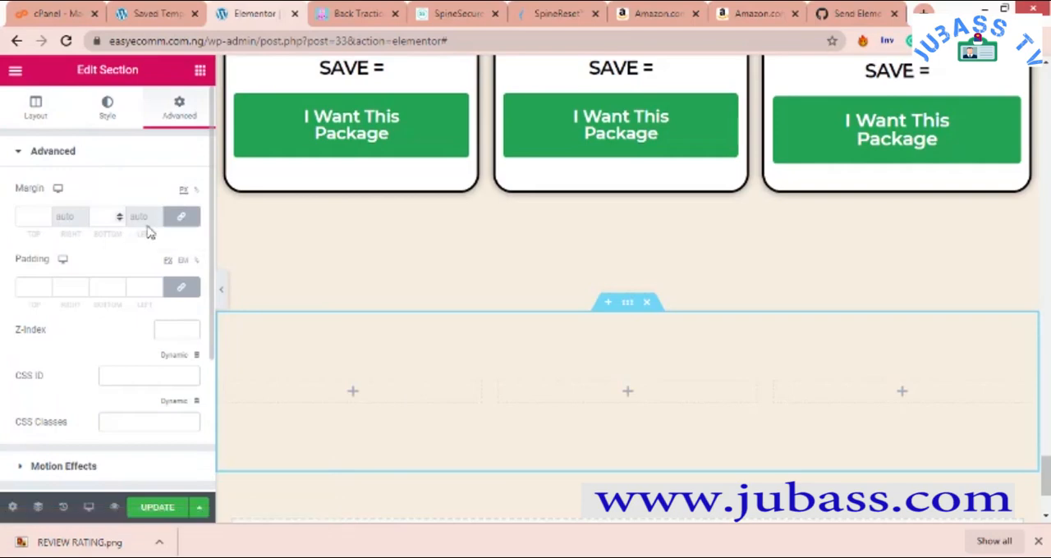
{"action": "left_click", "coordinate": [196, 261]}
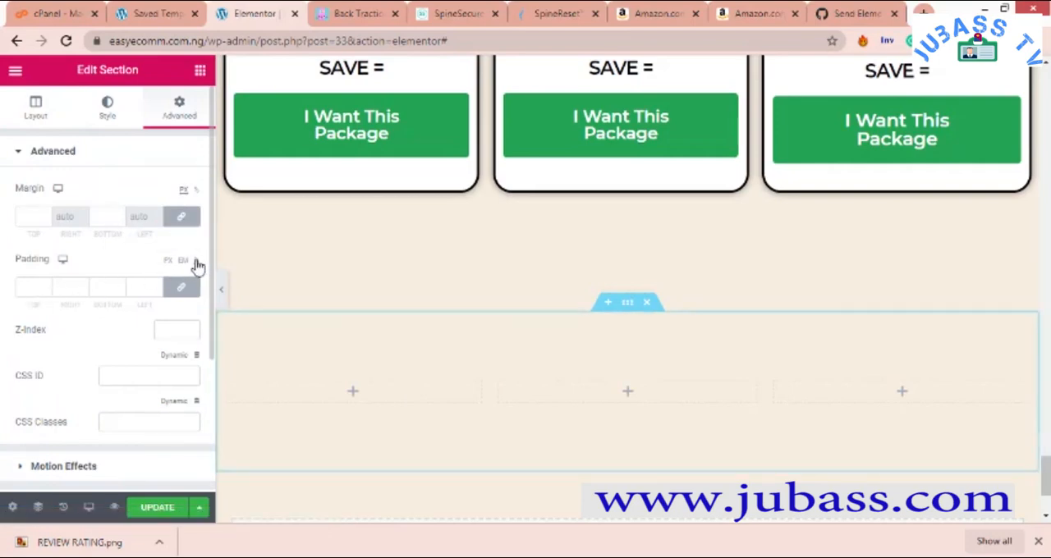
{"action": "left_click", "coordinate": [47, 289]}
{"action": "type", "text": "1"}
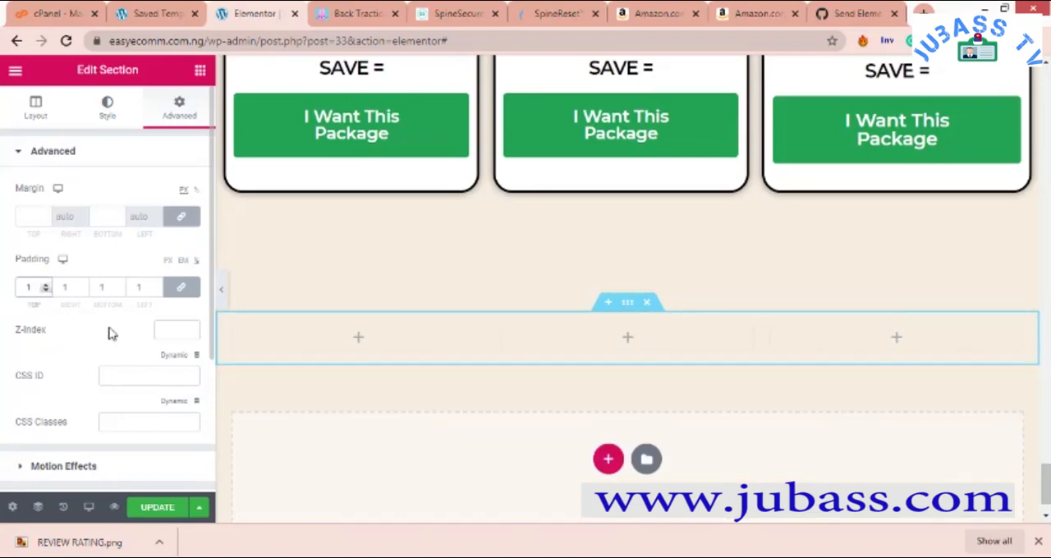
- Set the content width of the three-column section to Full Width
{"action": "left_click", "coordinate": [33, 119]}
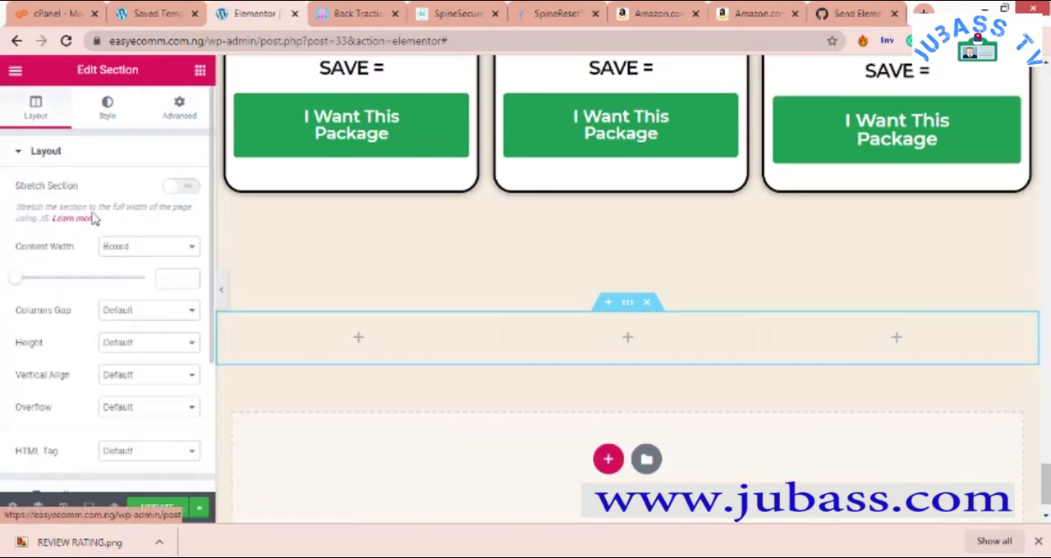
{"action": "left_click", "coordinate": [188, 248]}
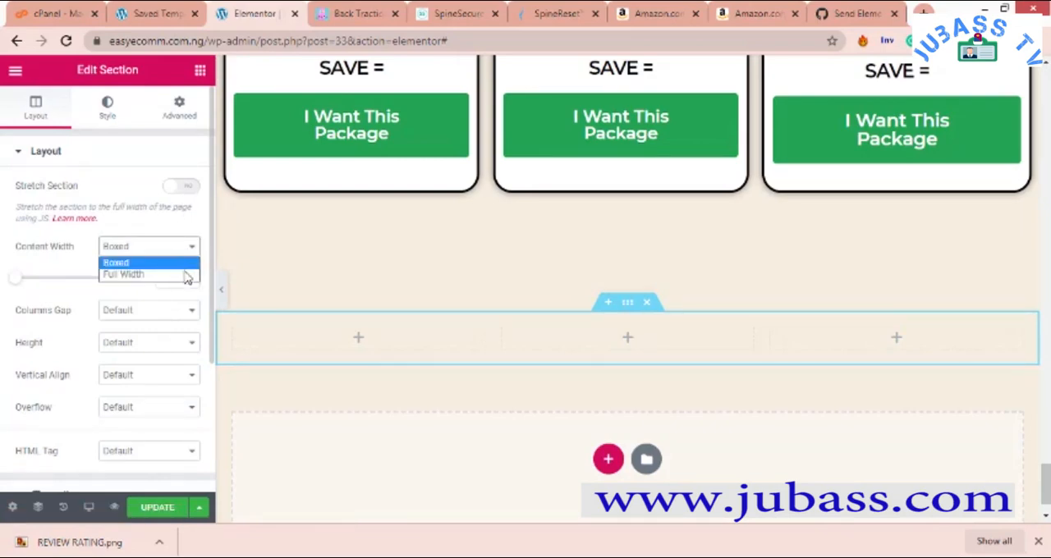
{"action": "left_click", "coordinate": [188, 276]}
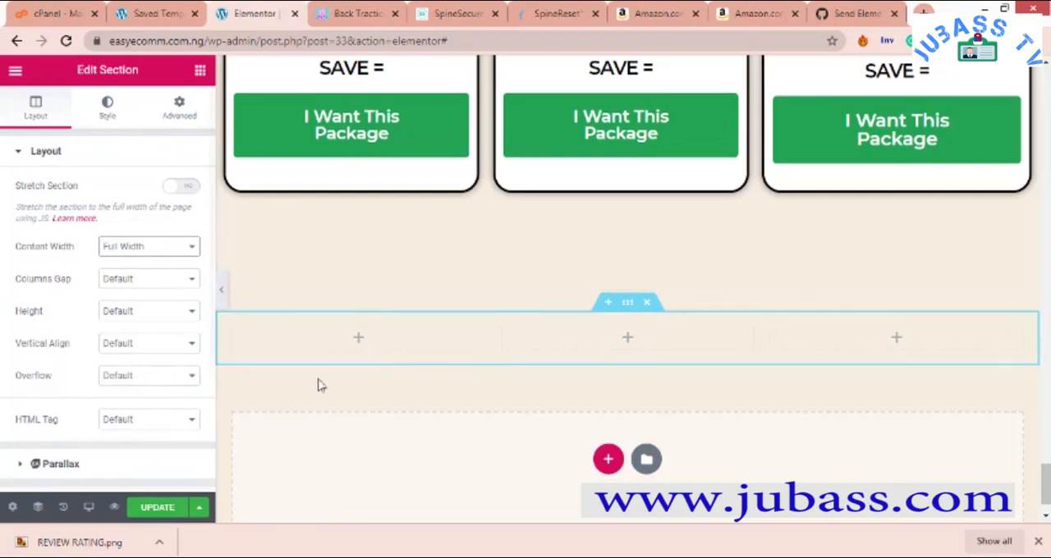
{"action": "scroll", "coordinate": [366, 262], "scroll_direction": "up", "scroll_amount": 4}
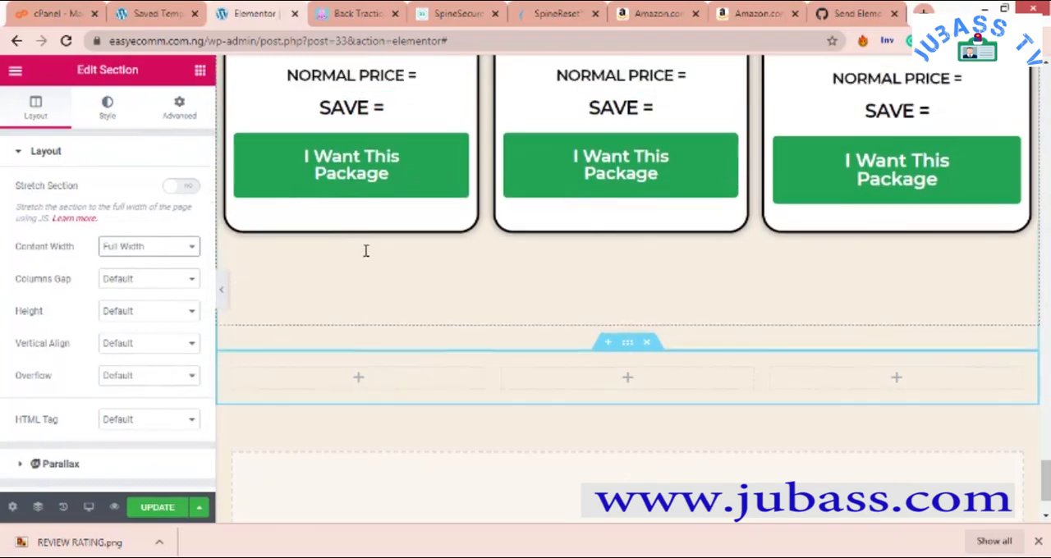
{"action": "scroll", "coordinate": [345, 277], "scroll_direction": "up", "scroll_amount": 2}
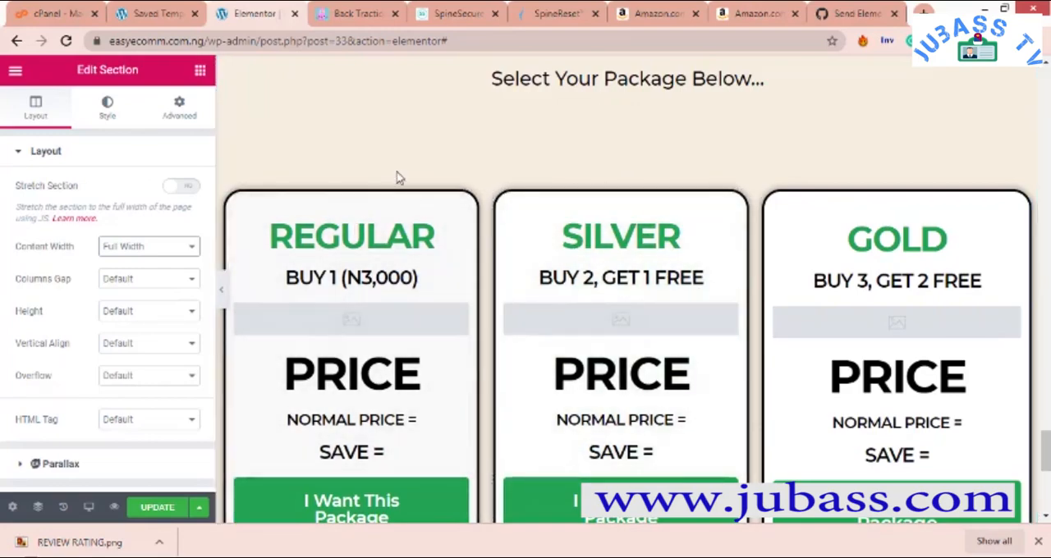
{"action": "scroll", "coordinate": [460, 247], "scroll_direction": "down", "scroll_amount": 1}
{"action": "scroll", "coordinate": [438, 258], "scroll_direction": "down", "scroll_amount": 5}
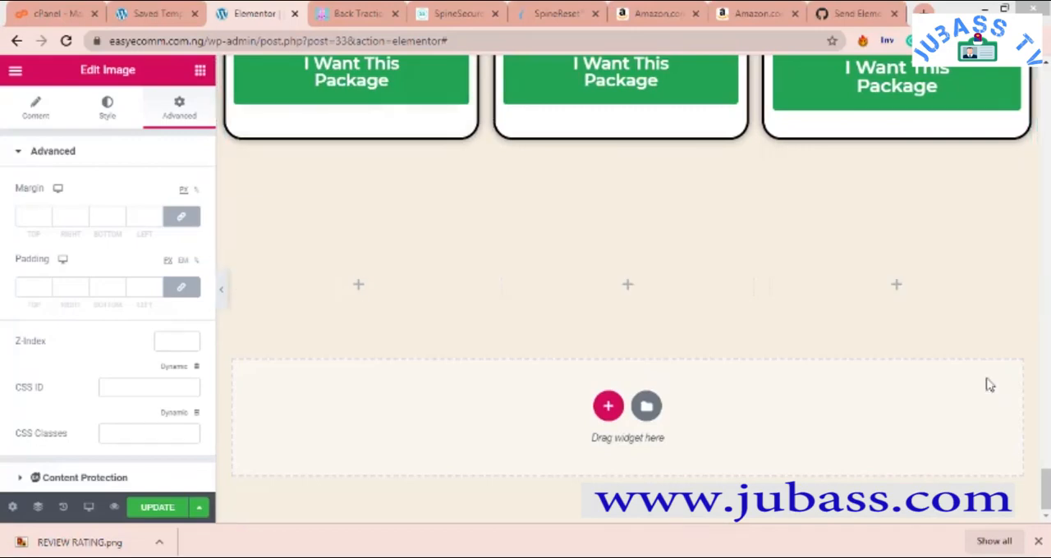
- Set the padding of the first column in the new three-column section to 0% on all sides
{"action": "scroll", "coordinate": [654, 284], "scroll_direction": "up", "scroll_amount": 5}
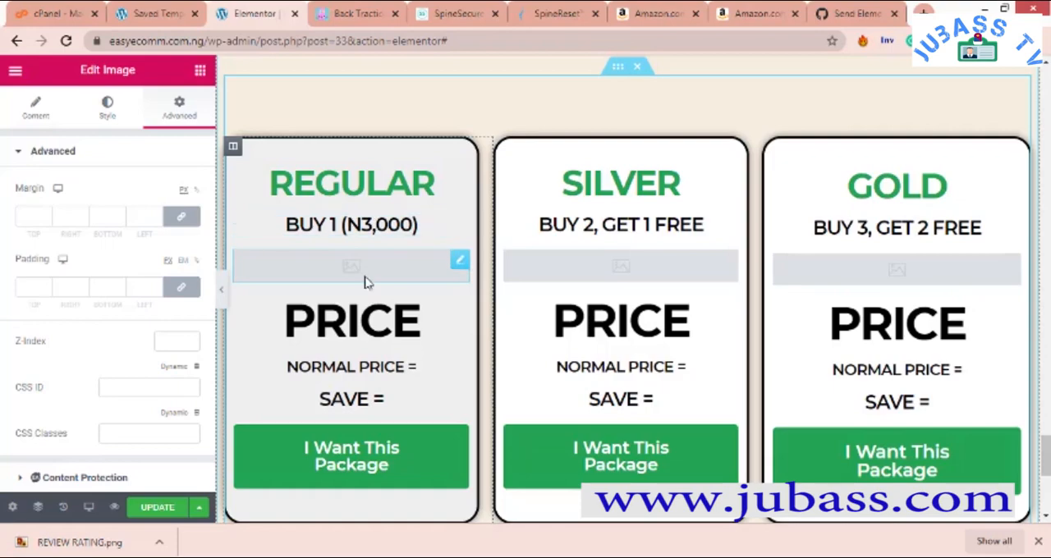
{"action": "scroll", "coordinate": [378, 347], "scroll_direction": "down", "scroll_amount": 5}
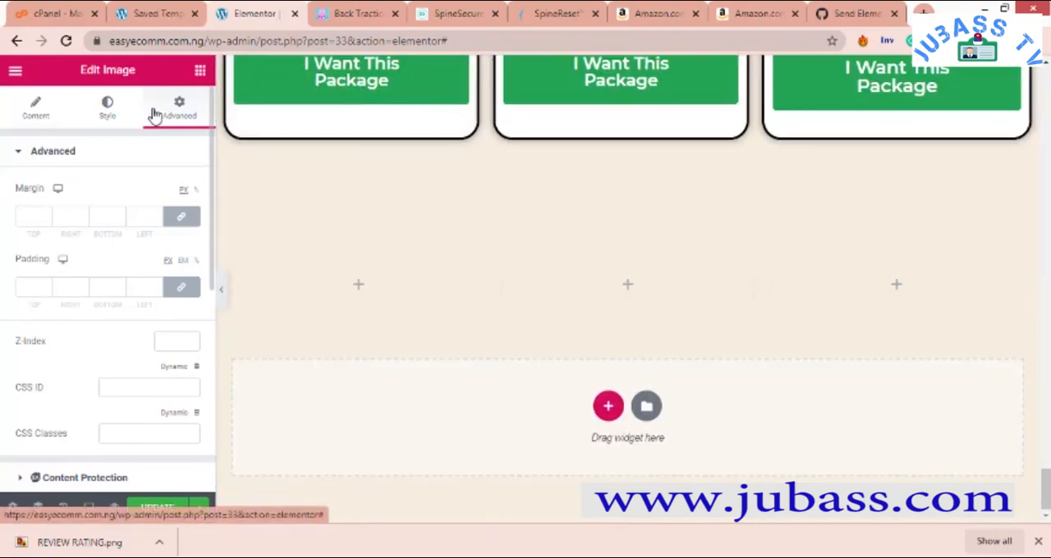
{"action": "right_click", "coordinate": [233, 279]}
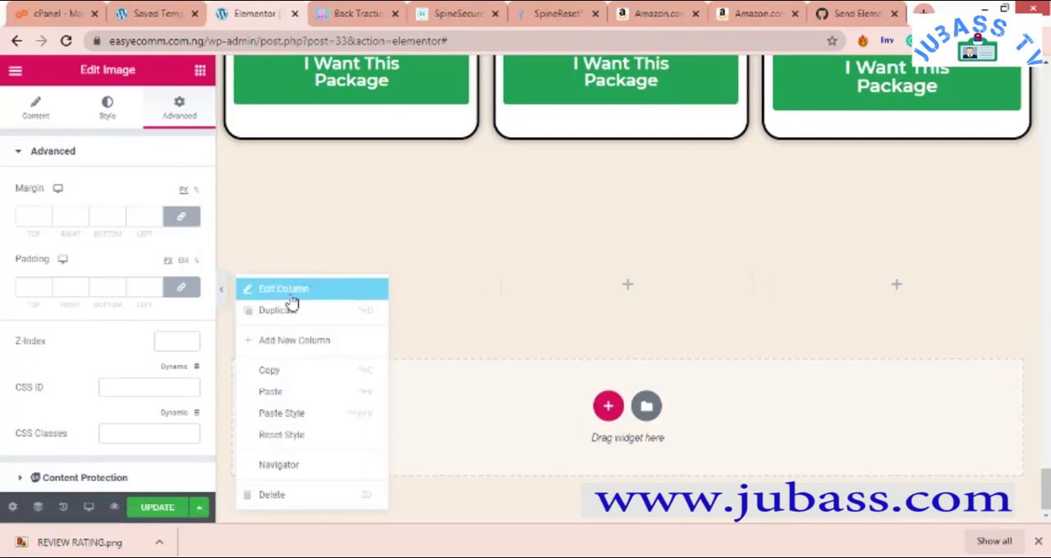
{"action": "left_click", "coordinate": [289, 293]}
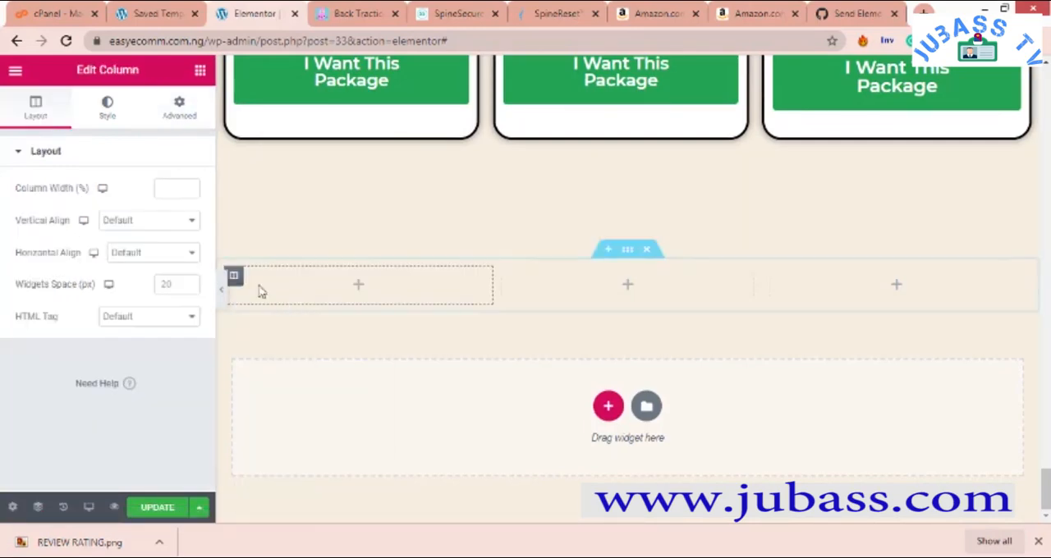
{"action": "left_click", "coordinate": [179, 108]}
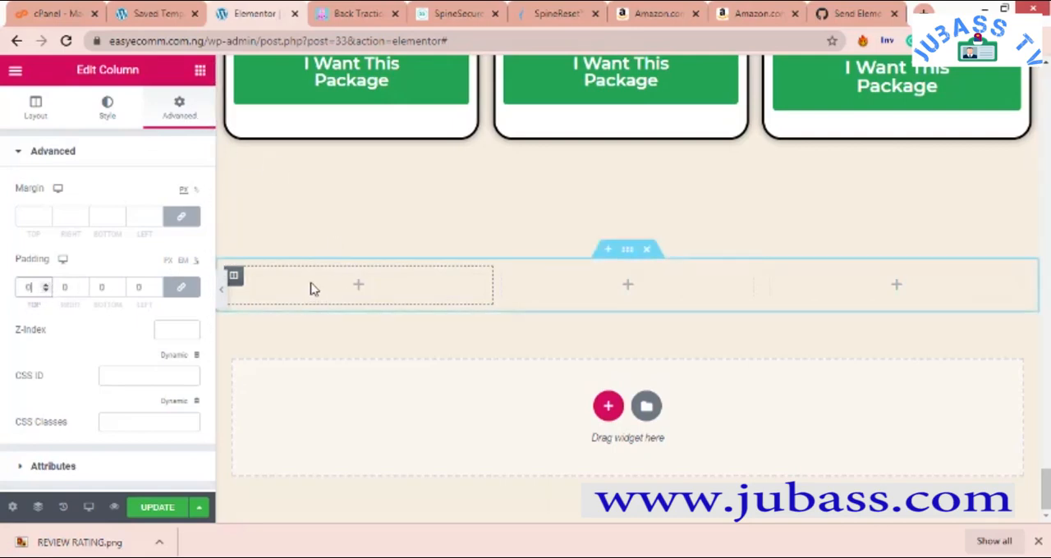
- Add a Heading widget to the first column of the three-column section and center its text
{"action": "left_click", "coordinate": [200, 72]}
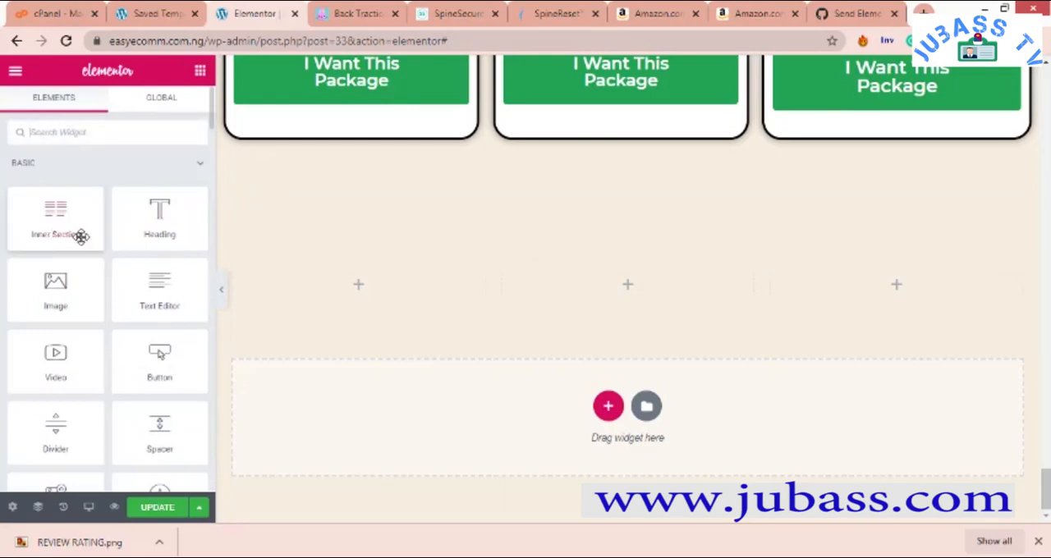
{"action": "left_click_drag", "start_coordinate": [179, 227], "coordinate": [402, 291]}
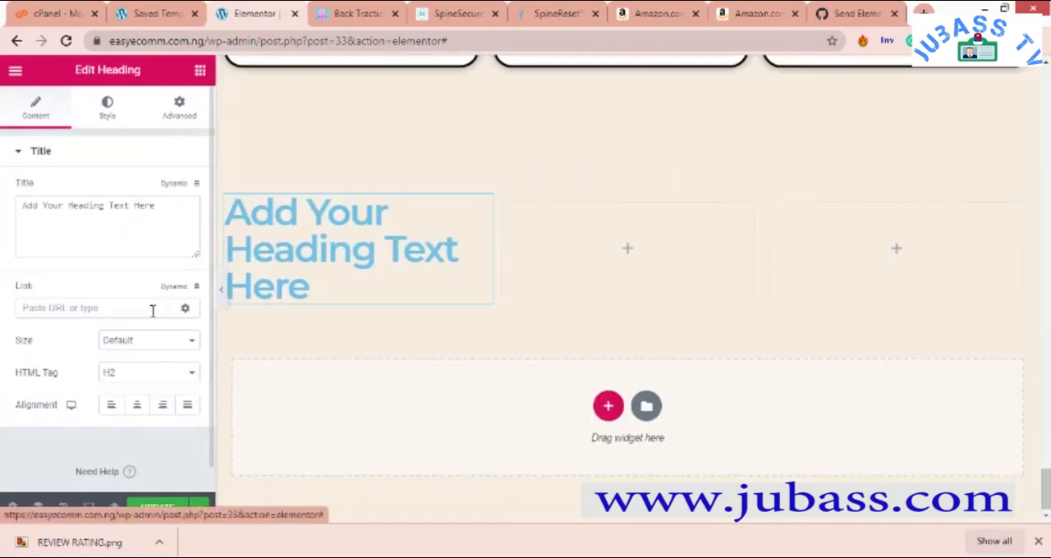
{"action": "left_click", "coordinate": [137, 406]}
- Try the Large size on the new heading and restore the size to Default
{"action": "left_click", "coordinate": [132, 375]}
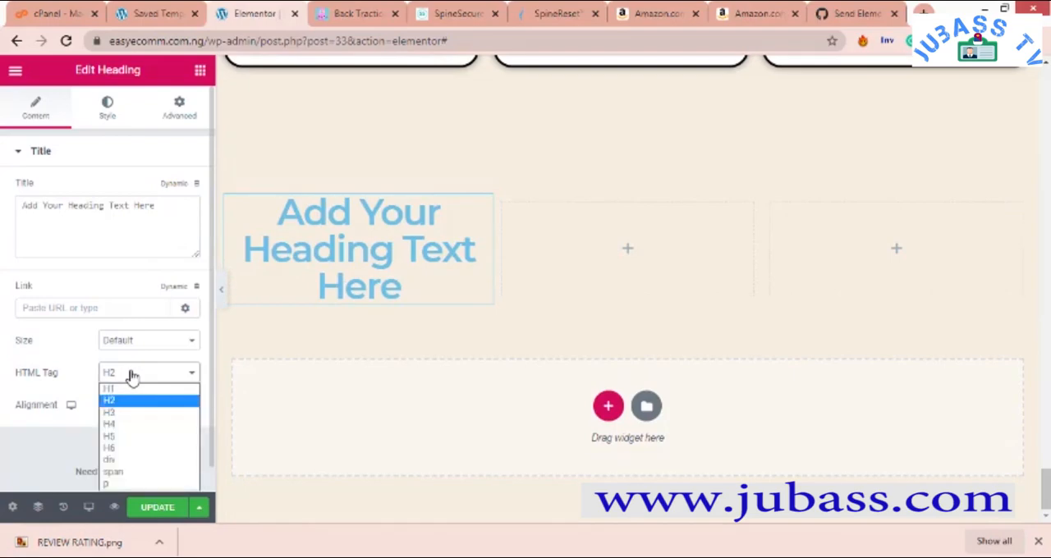
{"action": "left_click", "coordinate": [148, 345]}
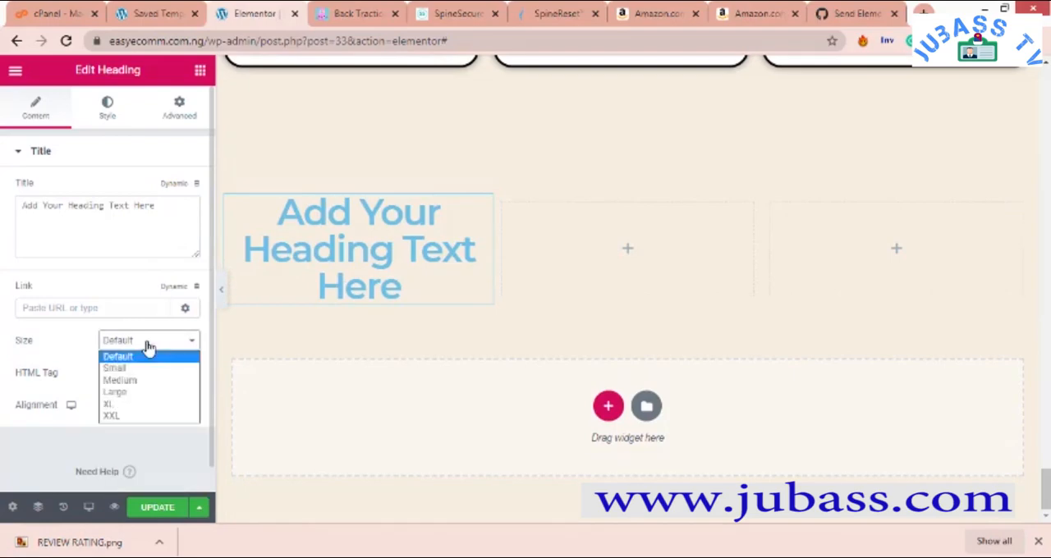
{"action": "left_click", "coordinate": [148, 392]}
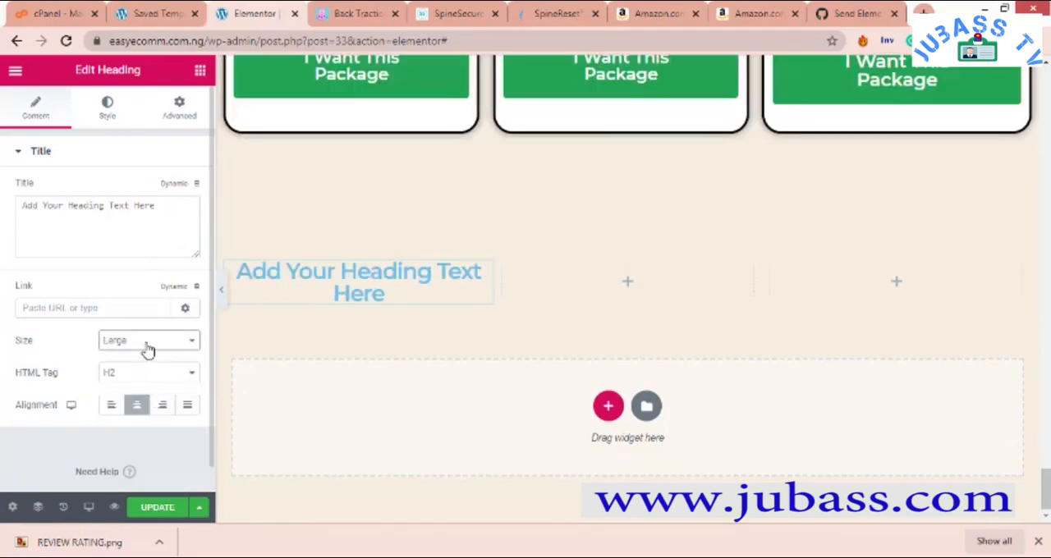
{"action": "left_click", "coordinate": [147, 349]}
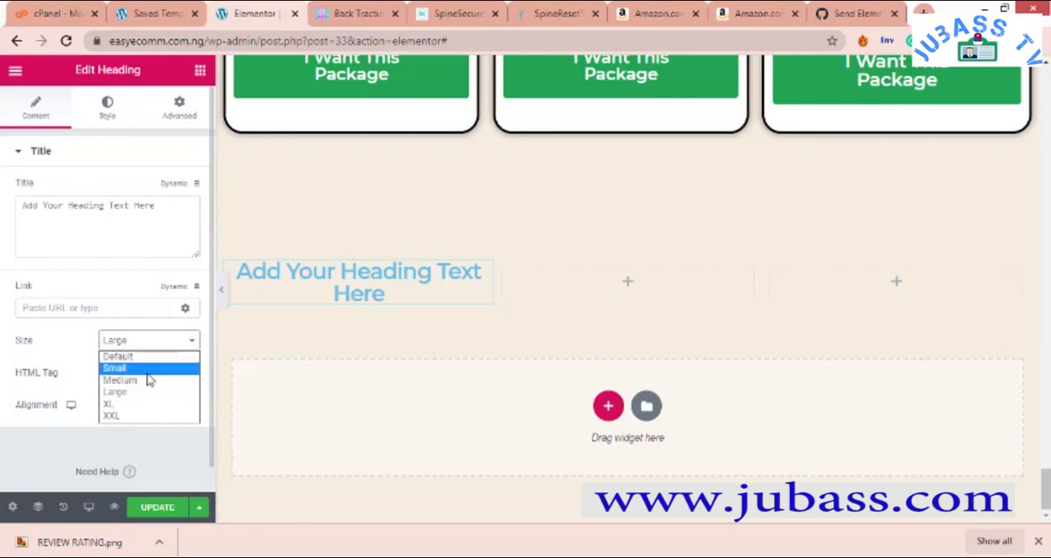
{"action": "left_click", "coordinate": [156, 357]}
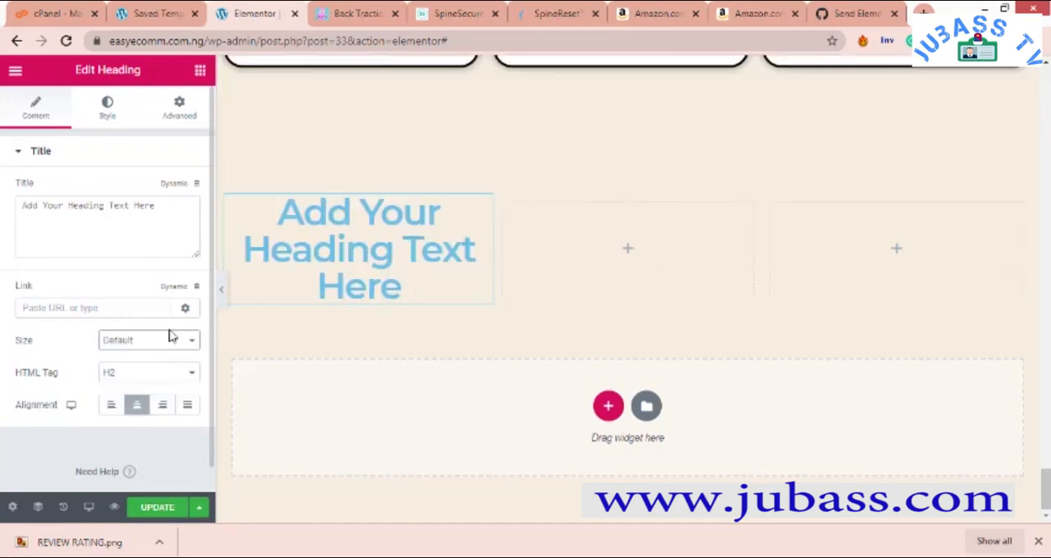
- Set the heading's text color to the dark green preset that matches the package card titles
{"action": "left_click", "coordinate": [111, 115]}
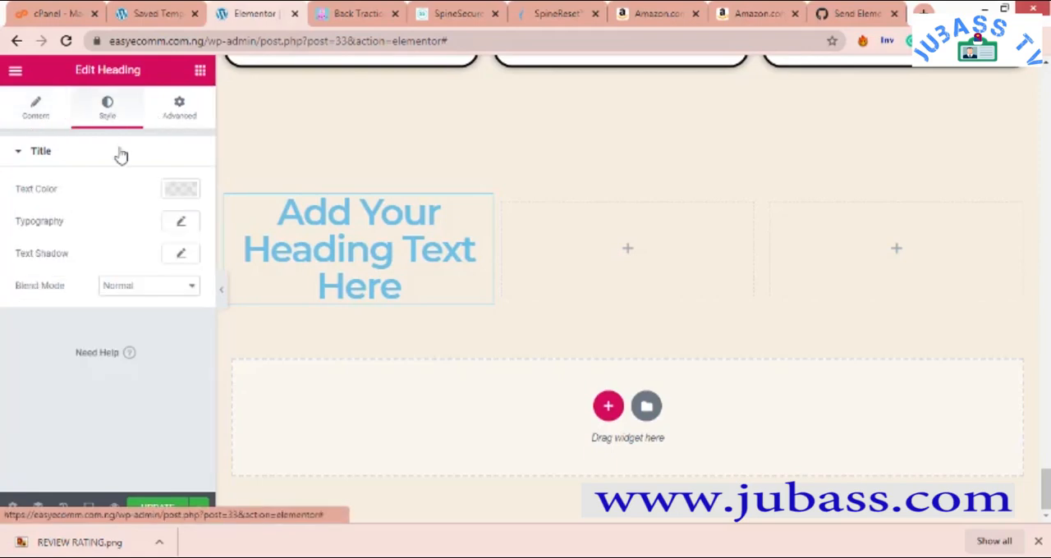
{"action": "left_click", "coordinate": [177, 190]}
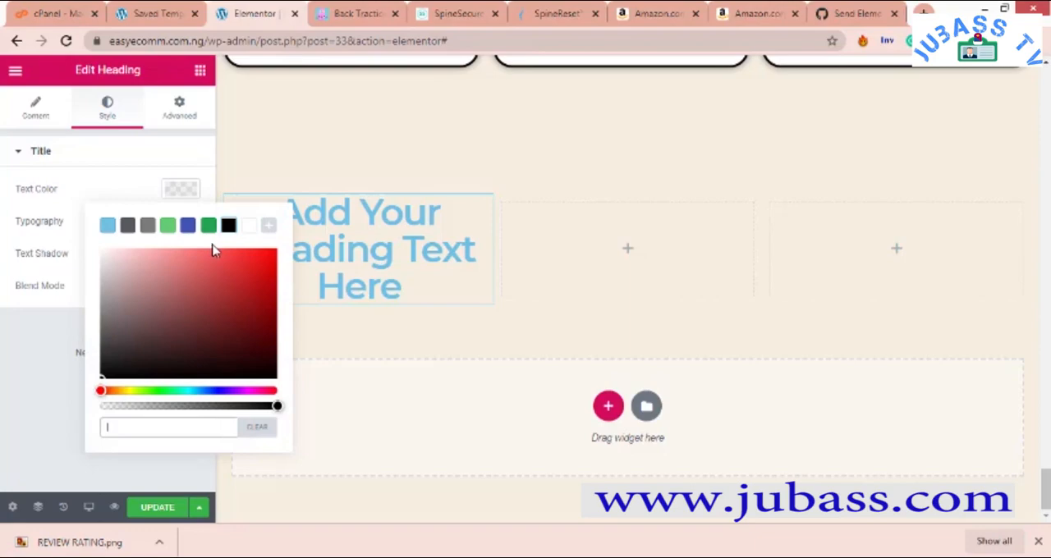
{"action": "scroll", "coordinate": [495, 197], "scroll_direction": "up", "scroll_amount": 5}
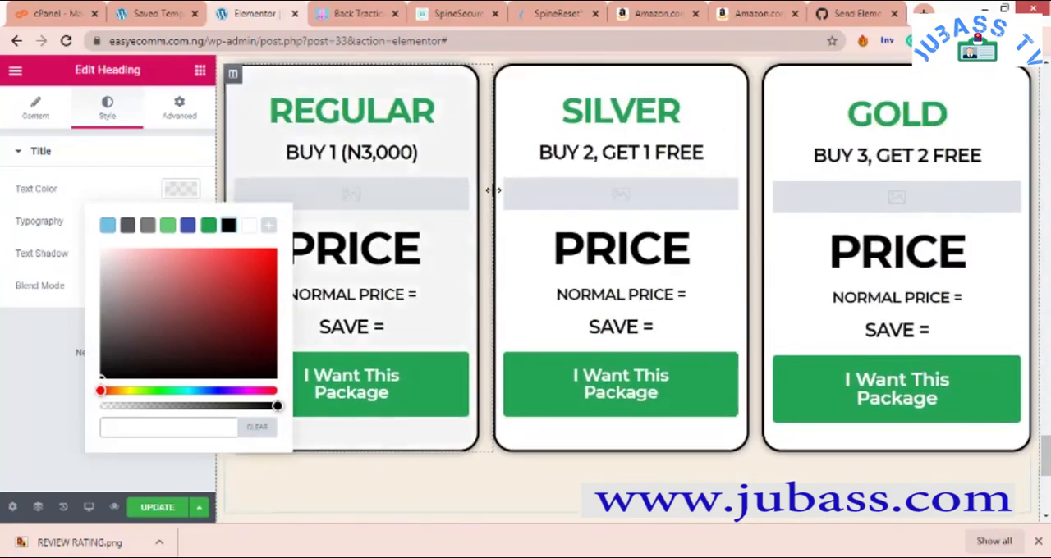
{"action": "scroll", "coordinate": [293, 214], "scroll_direction": "down", "scroll_amount": 4}
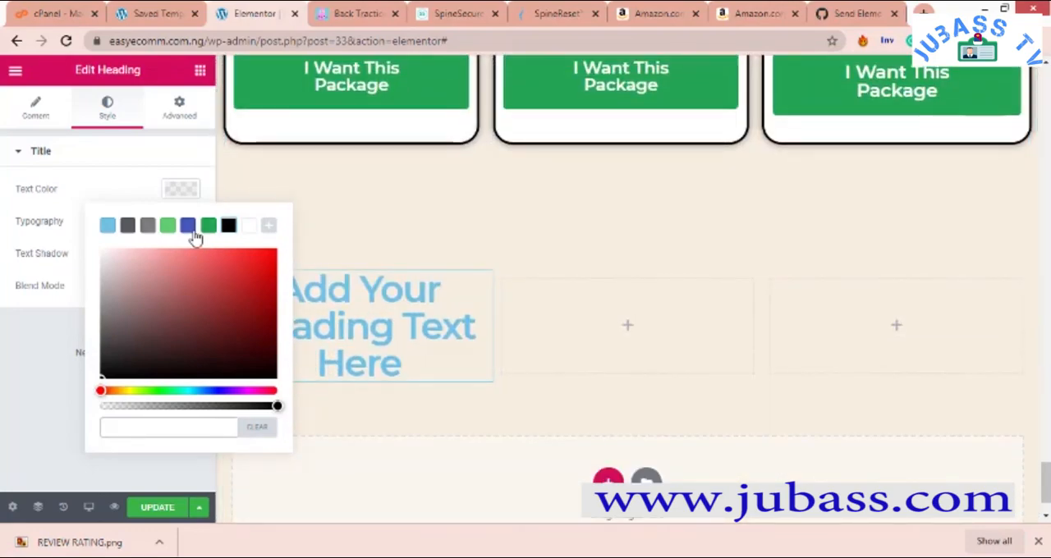
{"action": "left_click", "coordinate": [194, 233]}
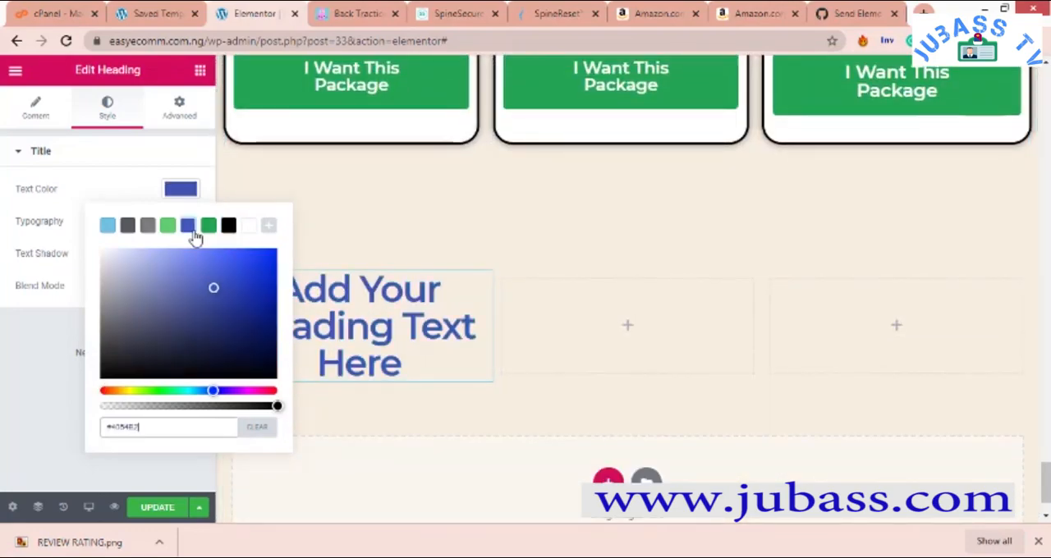
{"action": "left_click", "coordinate": [130, 391]}
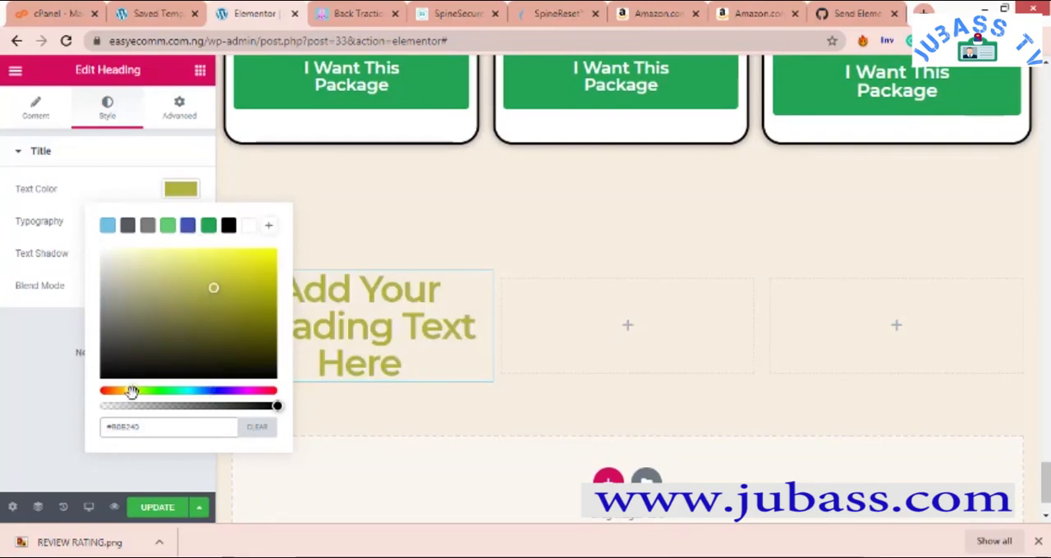
{"action": "left_click", "coordinate": [211, 230]}
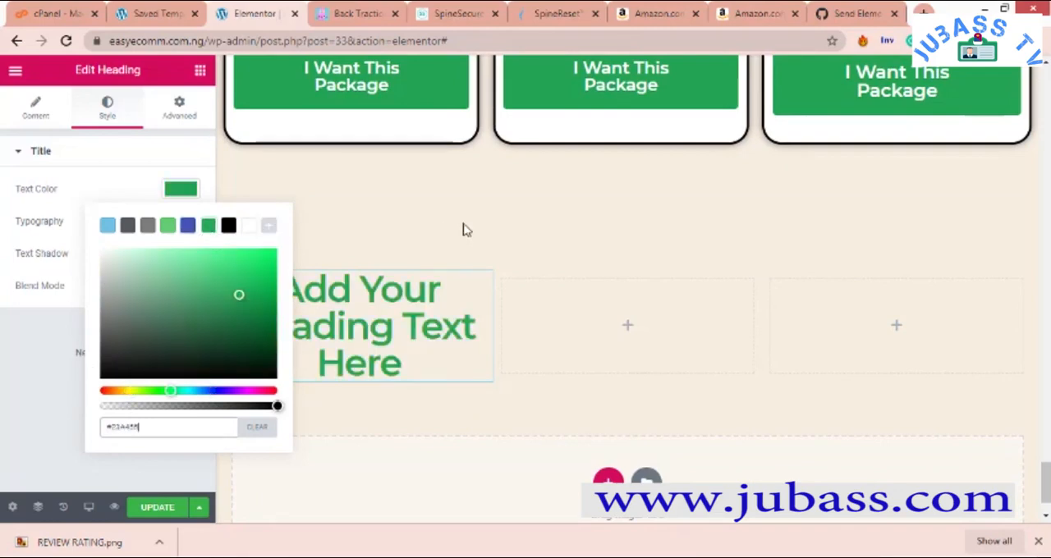
{"action": "left_click", "coordinate": [156, 152]}
{"action": "left_click", "coordinate": [119, 152]}
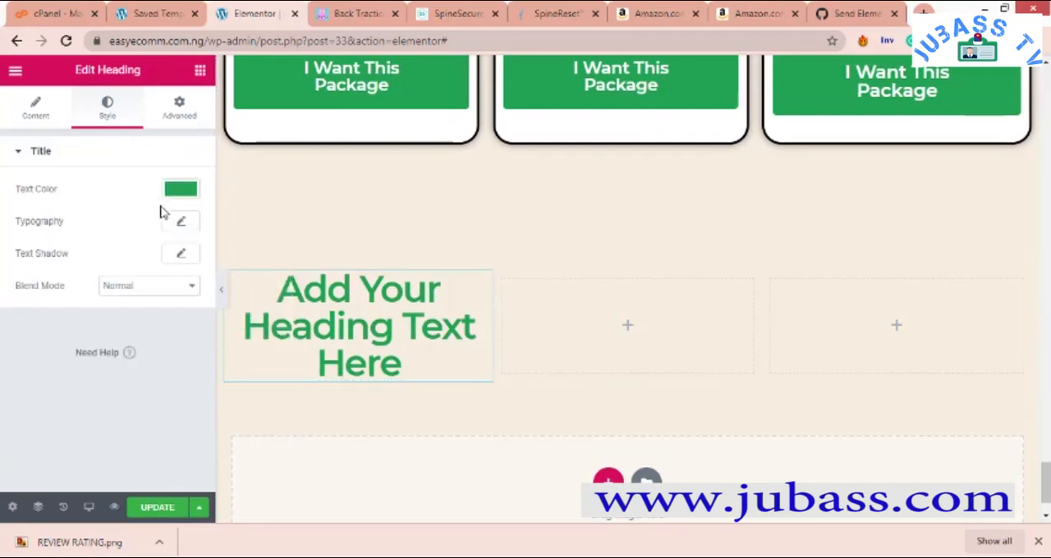
- Compare font weights 600 and 900 on the heading and set its weight to 800
{"action": "left_click", "coordinate": [184, 224]}
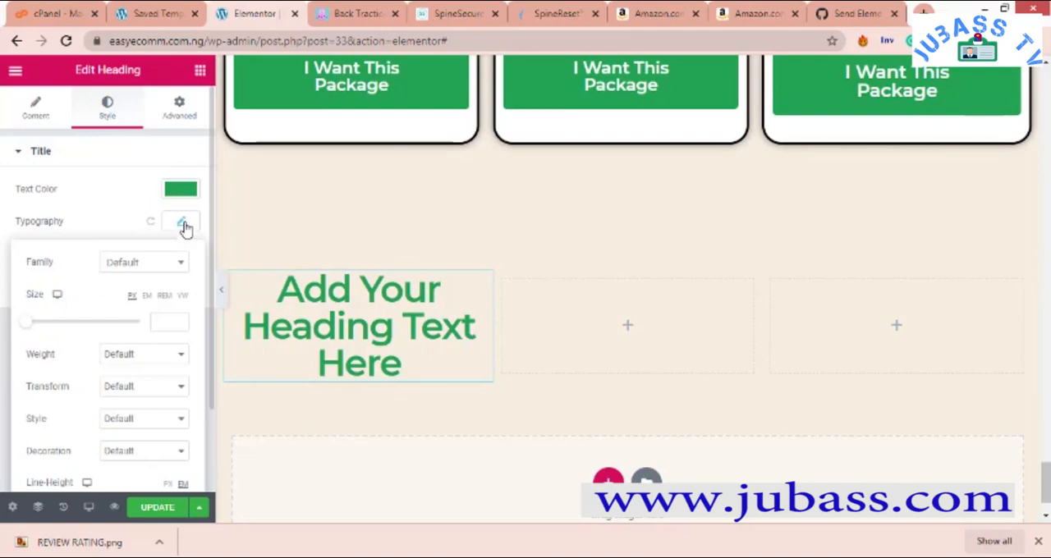
{"action": "left_click", "coordinate": [144, 356]}
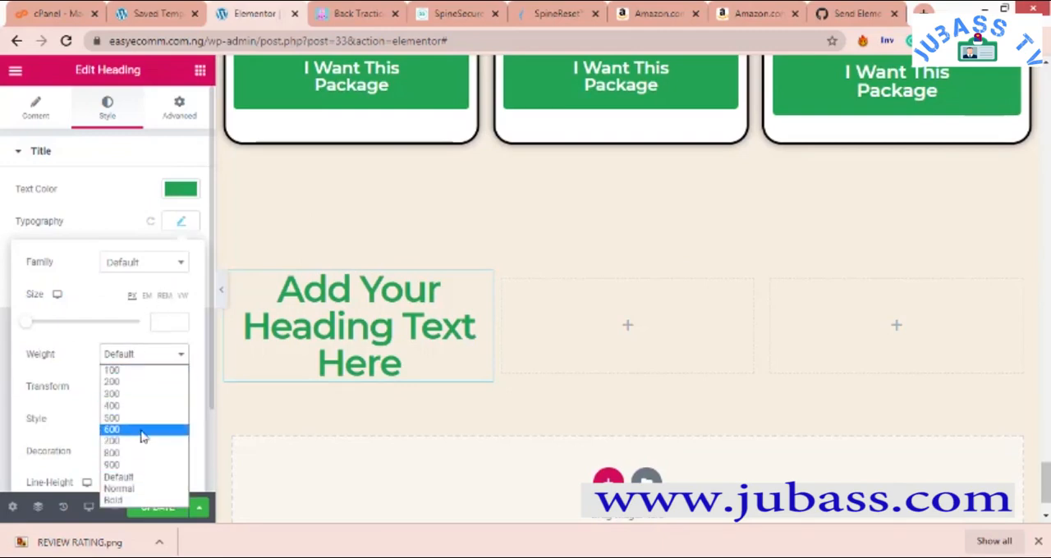
{"action": "left_click", "coordinate": [142, 430]}
{"action": "left_click", "coordinate": [156, 354]}
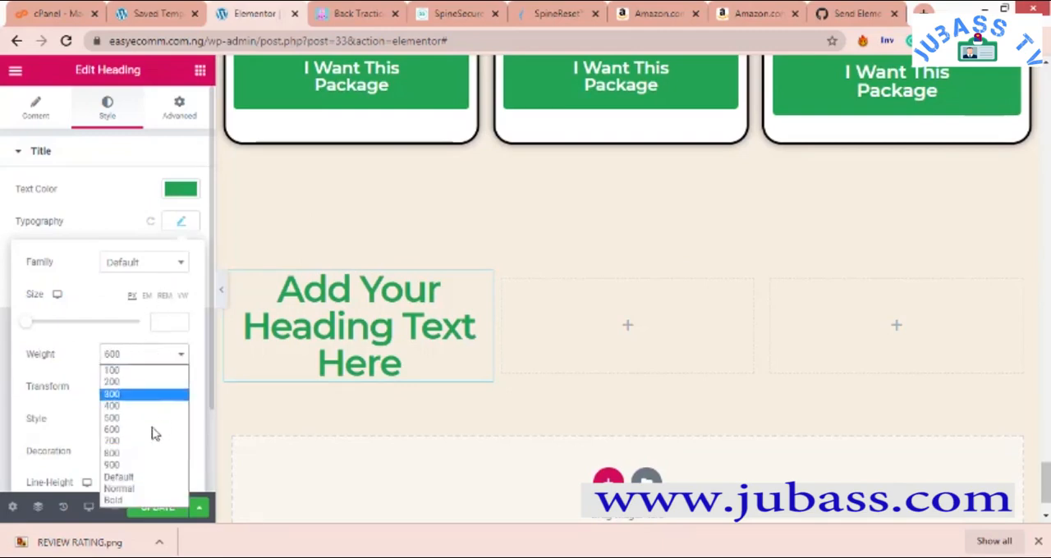
{"action": "left_click", "coordinate": [139, 466]}
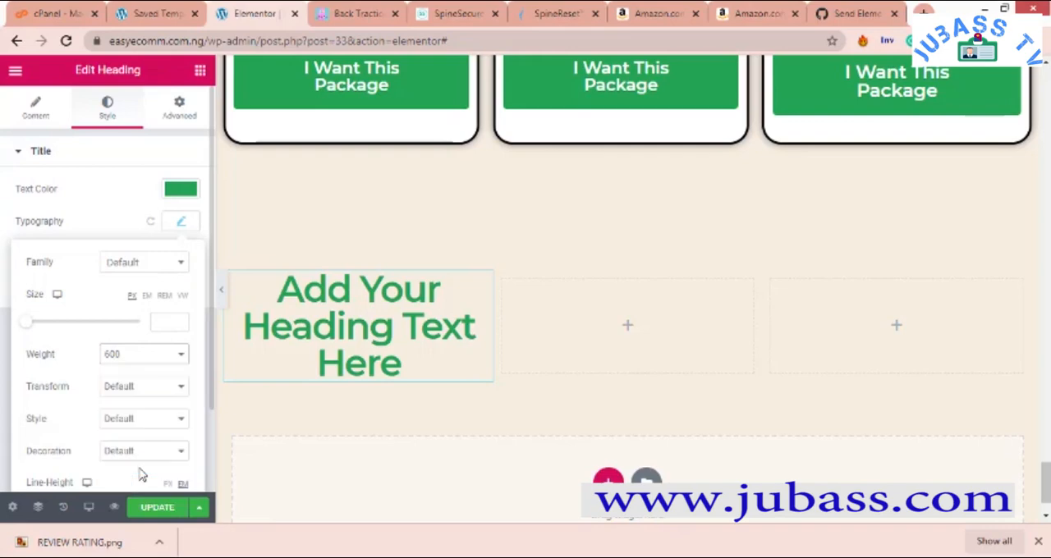
{"action": "left_click", "coordinate": [172, 363]}
{"action": "left_click", "coordinate": [148, 453]}
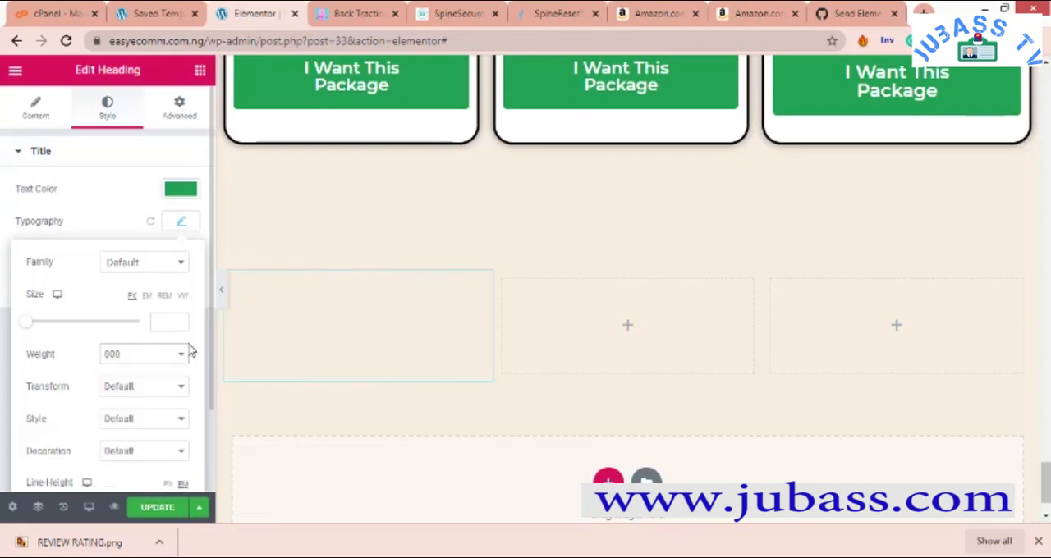
{"action": "left_click", "coordinate": [339, 322]}
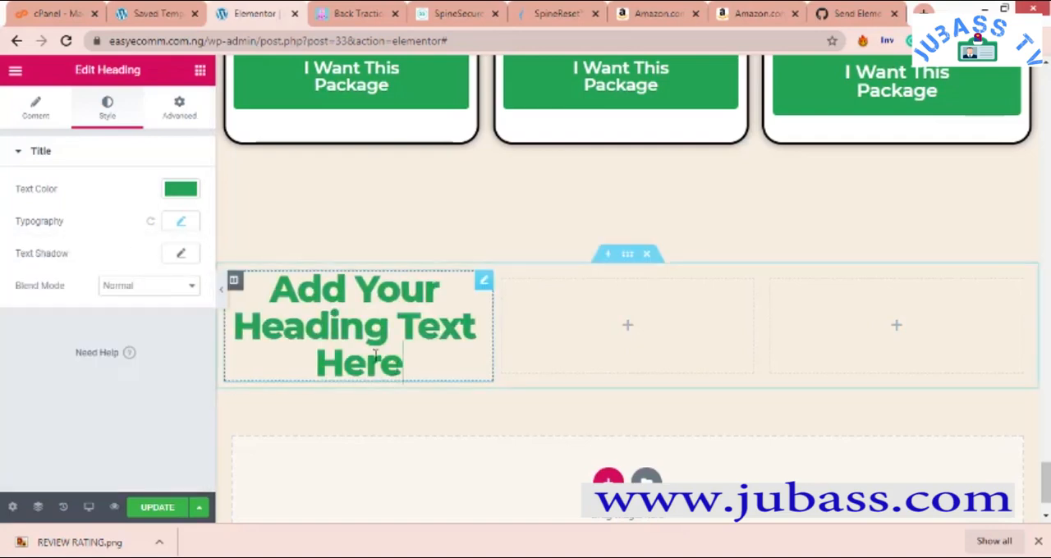
- Try a font weight of 700 on the heading and return it to 800
{"action": "left_click", "coordinate": [181, 221]}
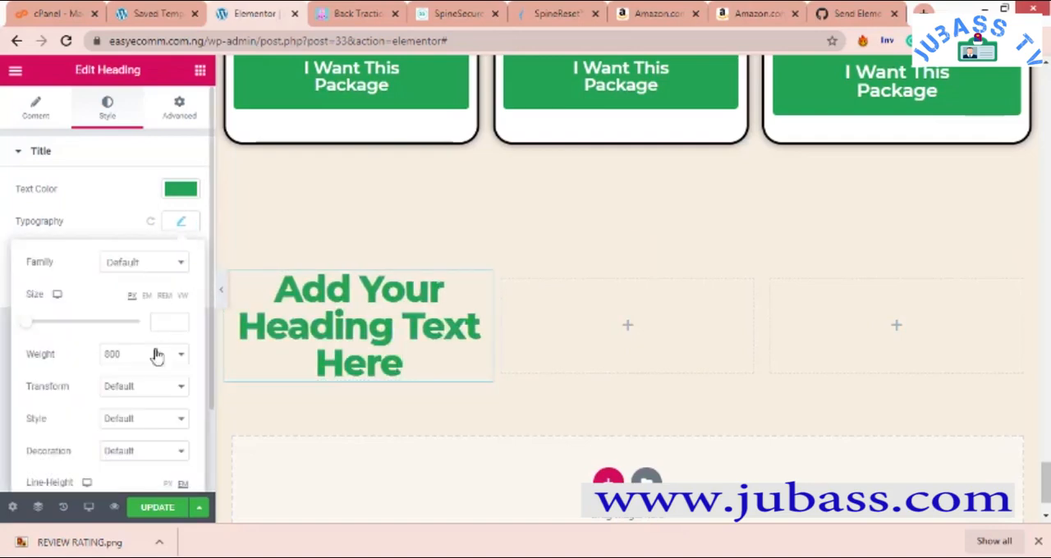
{"action": "left_click", "coordinate": [161, 366]}
{"action": "left_click", "coordinate": [142, 441]}
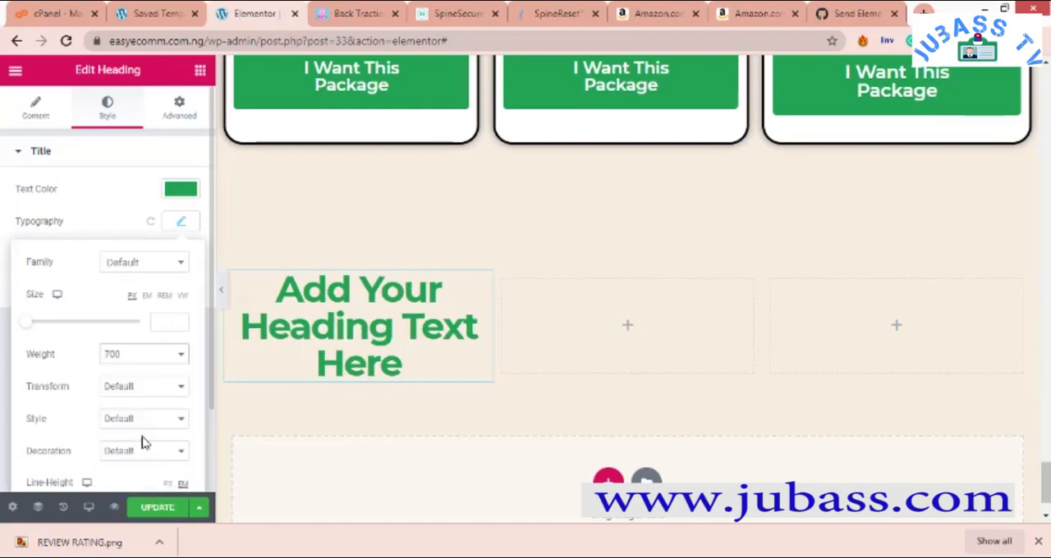
{"action": "left_click", "coordinate": [161, 360]}
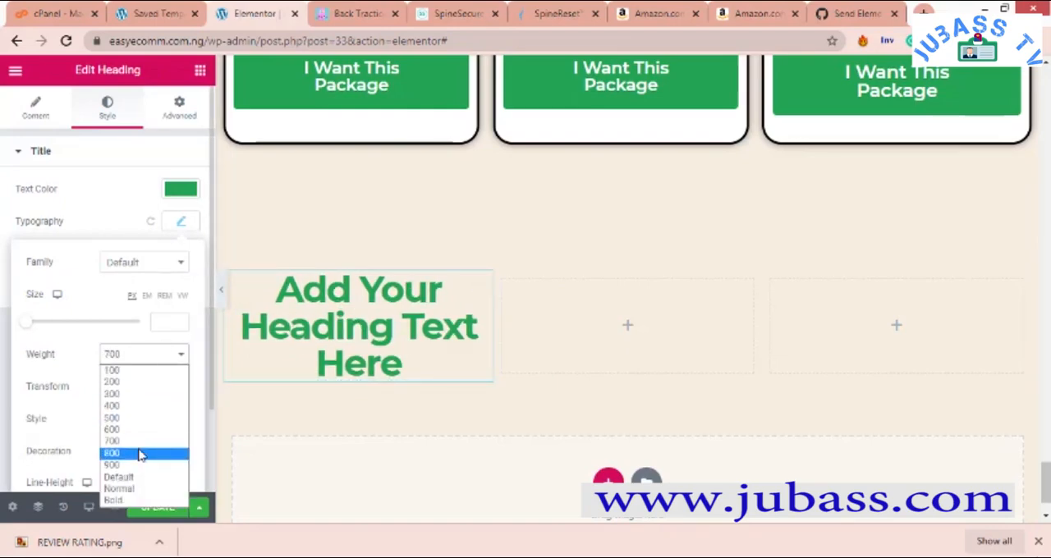
{"action": "left_click", "coordinate": [141, 454]}
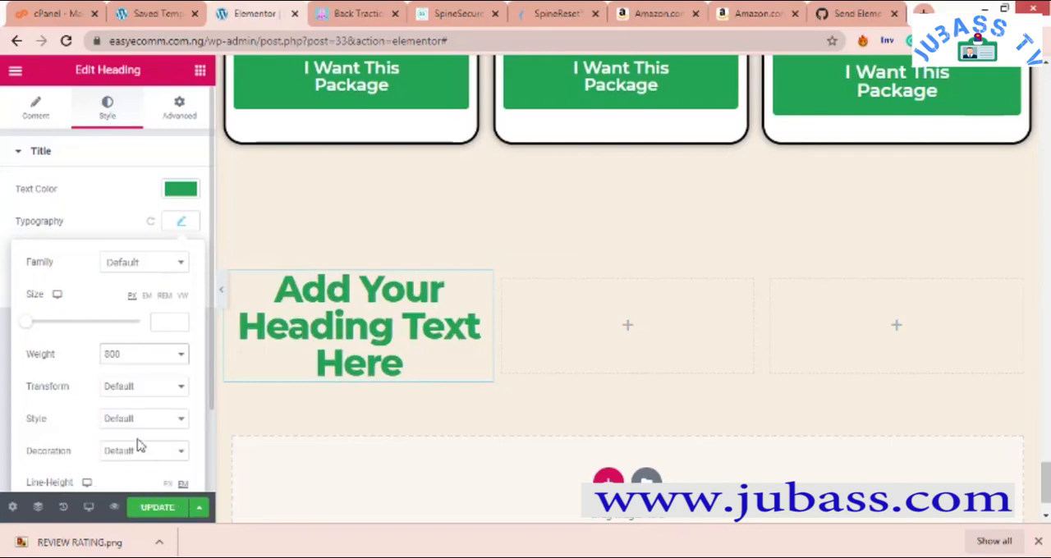
{"action": "left_click", "coordinate": [89, 188]}
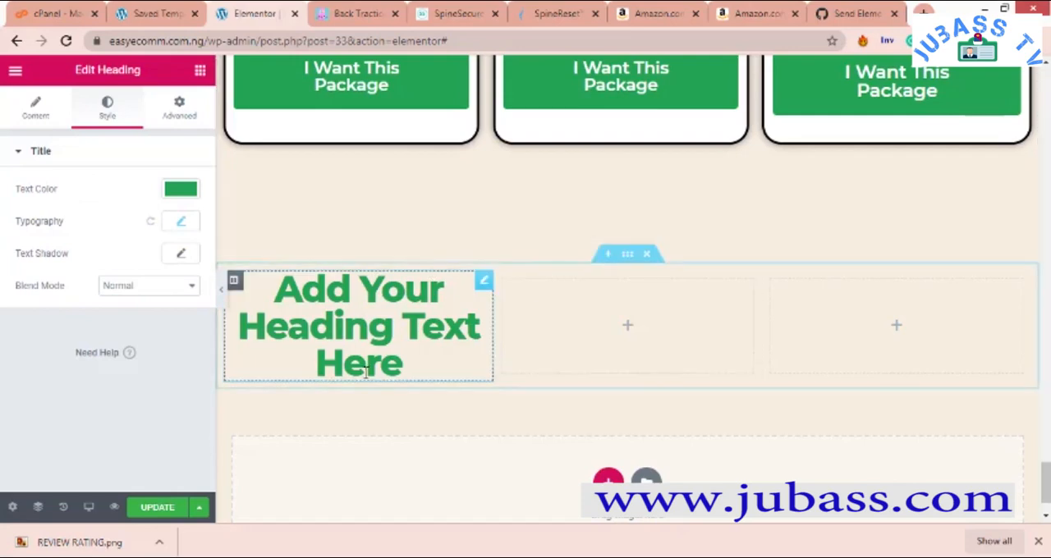
- Add a Text Editor widget below the heading in the first column and reselect the heading
{"action": "scroll", "coordinate": [473, 245], "scroll_direction": "down", "scroll_amount": 1}
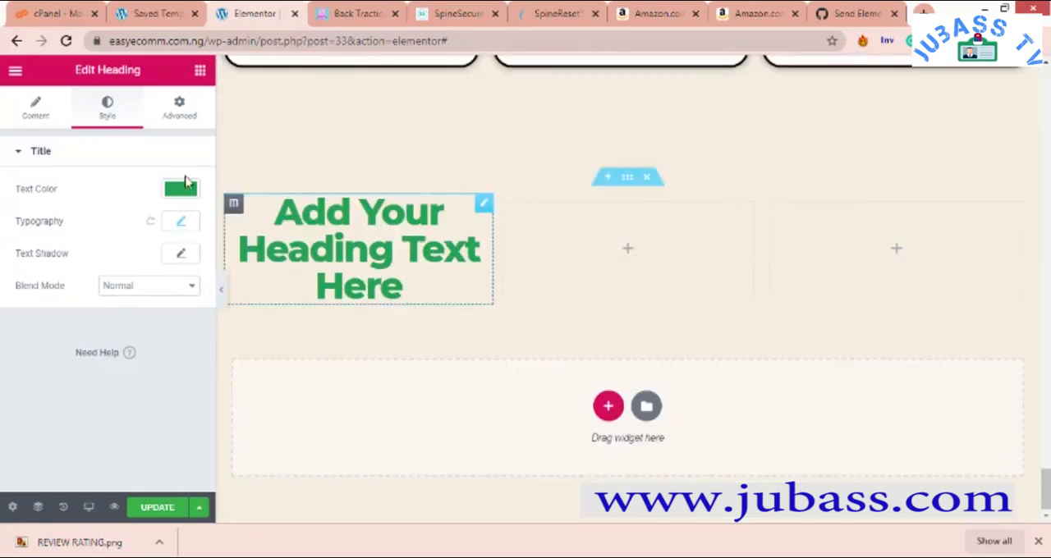
{"action": "left_click", "coordinate": [200, 72]}
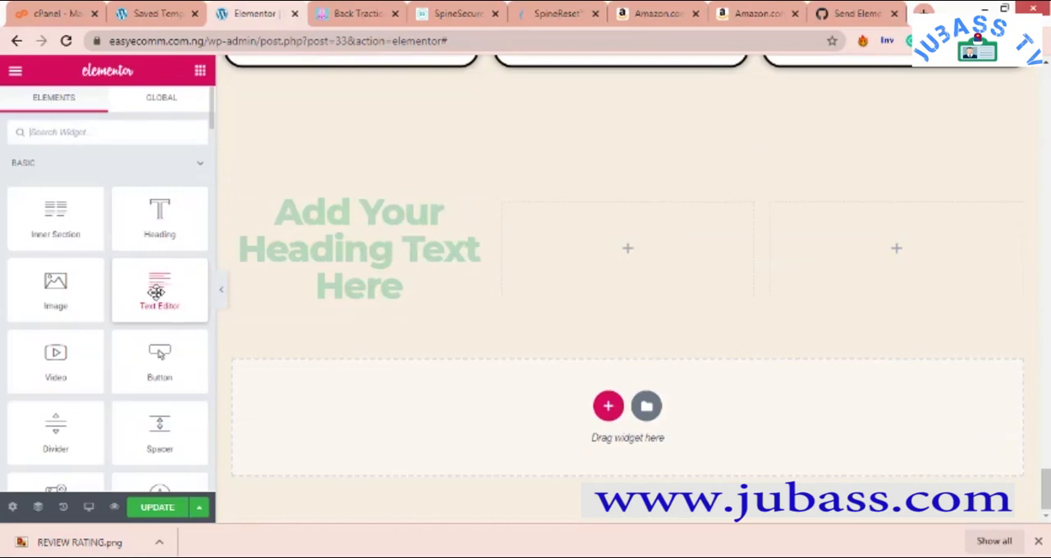
{"action": "left_click_drag", "start_coordinate": [156, 293], "coordinate": [368, 296]}
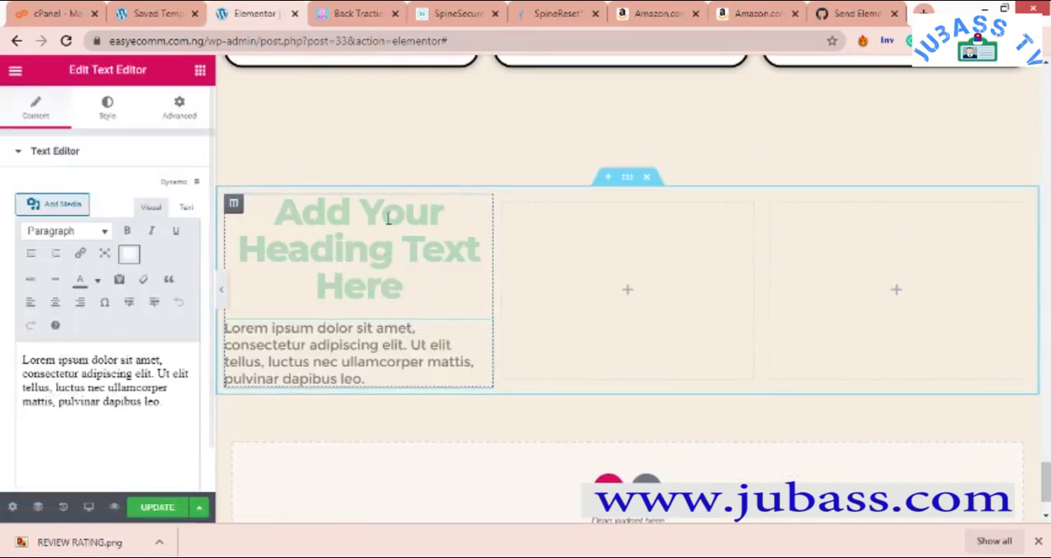
{"action": "left_click", "coordinate": [295, 248]}
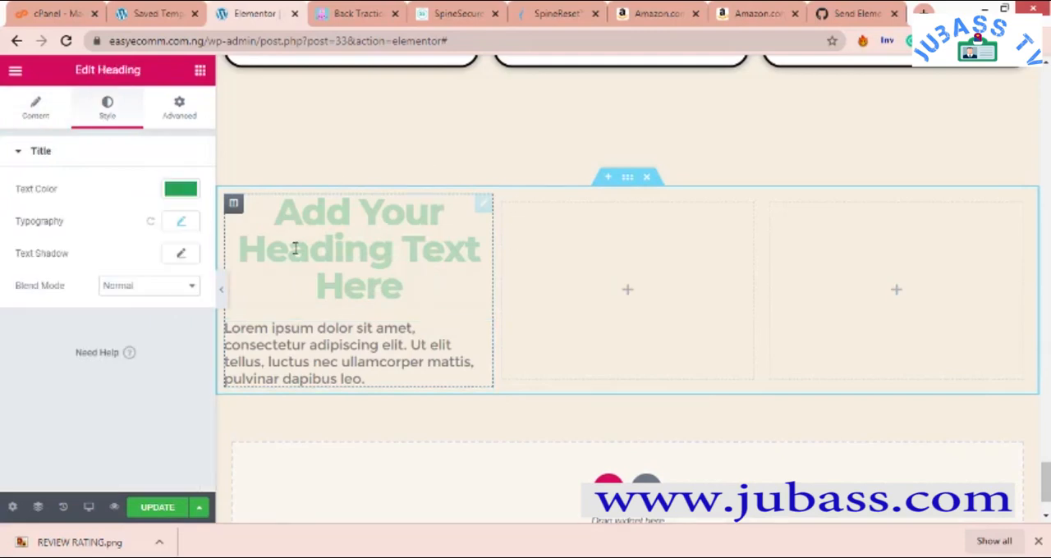
- Set the font size of the placeholder paragraph below the first column's heading to 22 px
{"action": "left_click", "coordinate": [365, 335]}
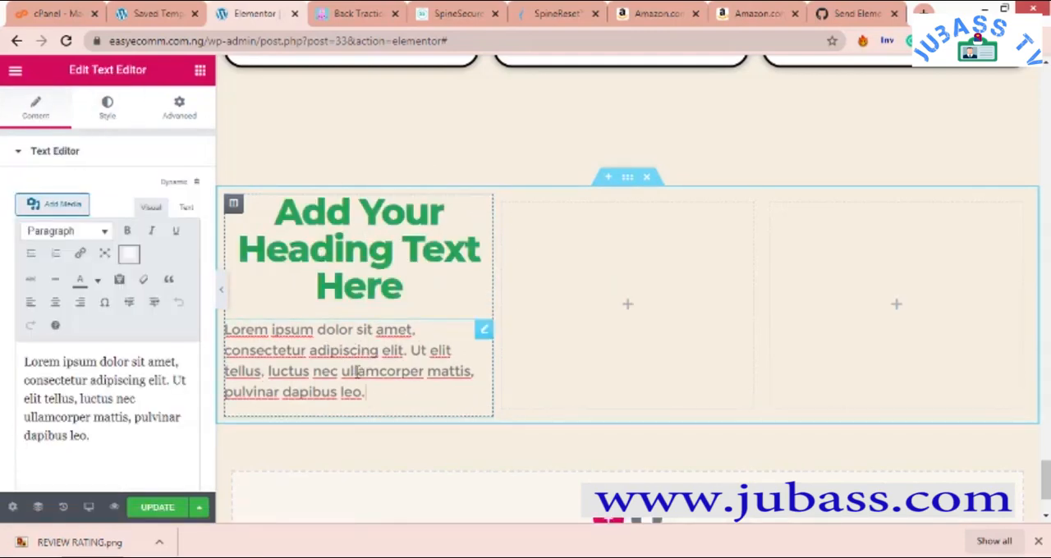
{"action": "left_click", "coordinate": [121, 109]}
{"action": "left_click", "coordinate": [121, 109]}
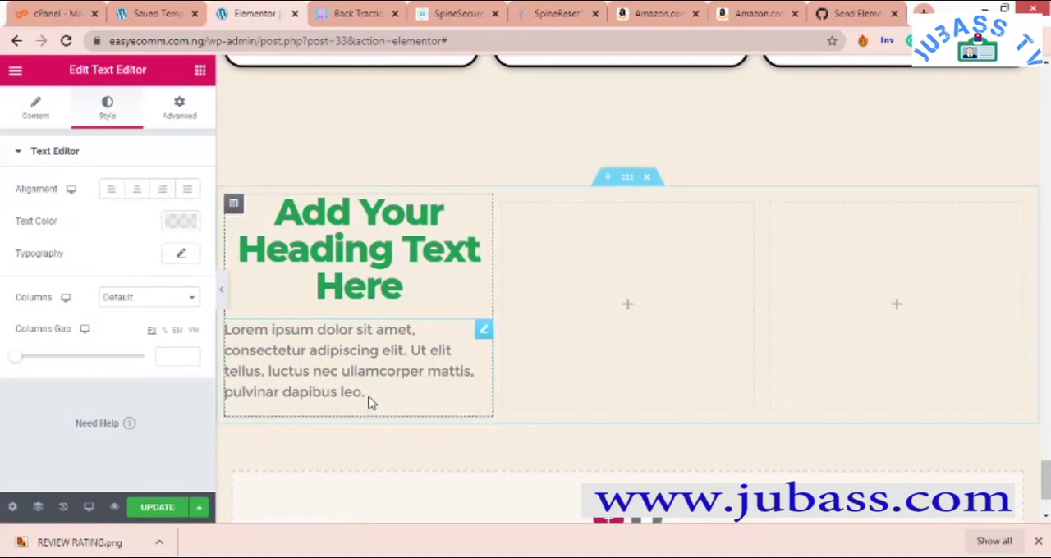
{"action": "left_click", "coordinate": [180, 254]}
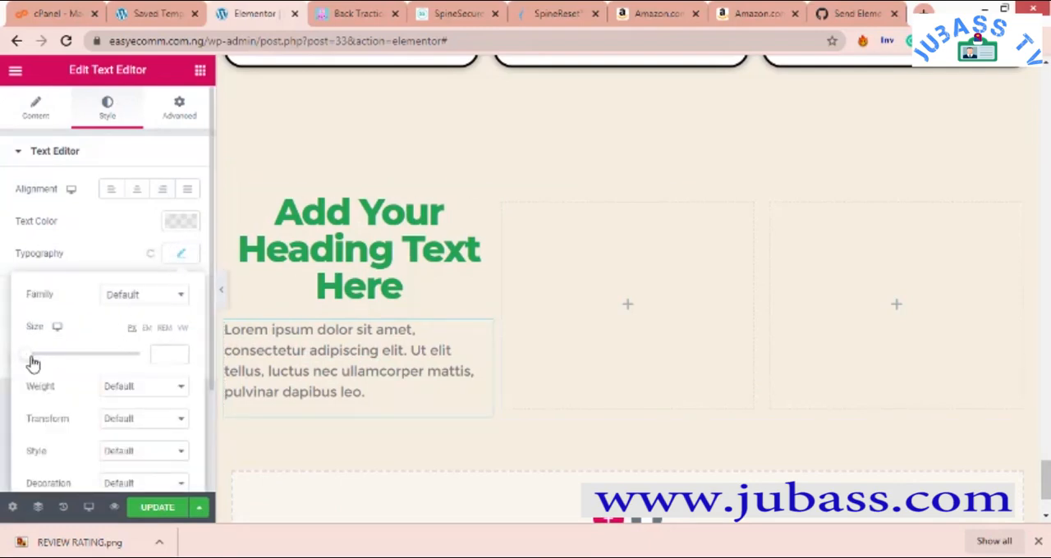
{"action": "left_click_drag", "start_coordinate": [33, 363], "coordinate": [37, 365]}
- Try font weights 500 and 700 on the placeholder paragraph, set it to 600, and compare it with the package card text
{"action": "left_click", "coordinate": [161, 392]}
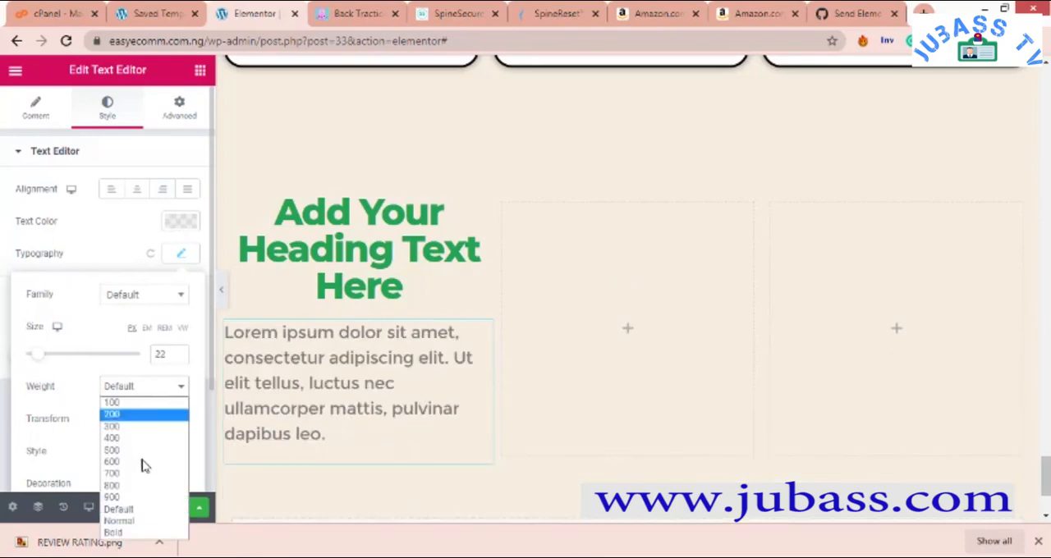
{"action": "left_click", "coordinate": [145, 451]}
{"action": "left_click", "coordinate": [152, 392]}
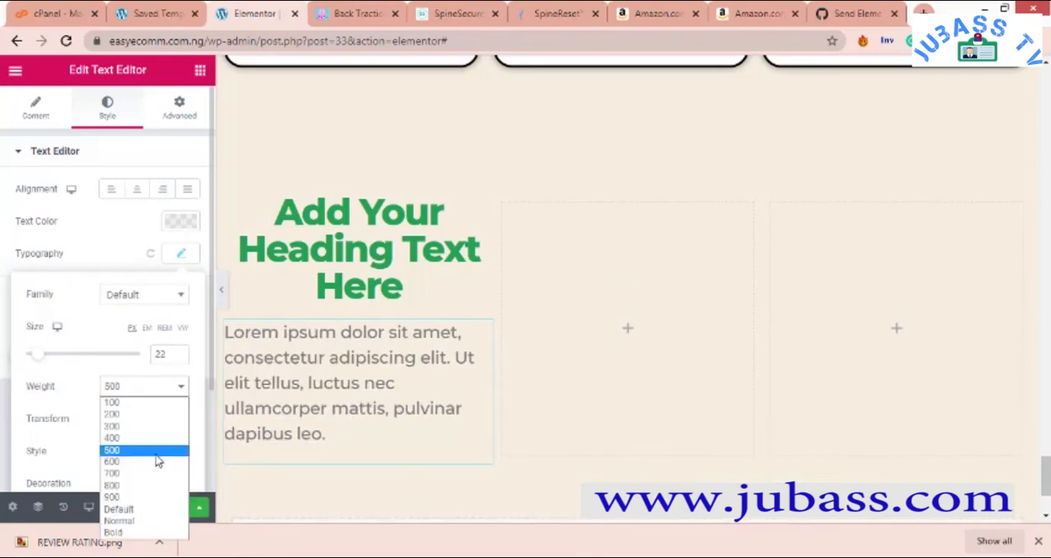
{"action": "left_click", "coordinate": [152, 473]}
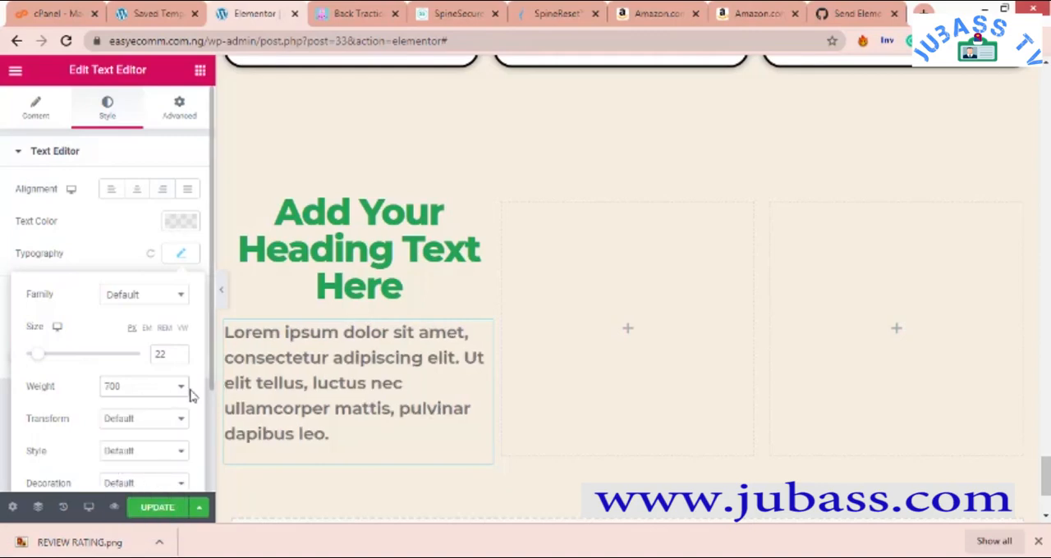
{"action": "left_click", "coordinate": [166, 393]}
{"action": "left_click", "coordinate": [152, 462]}
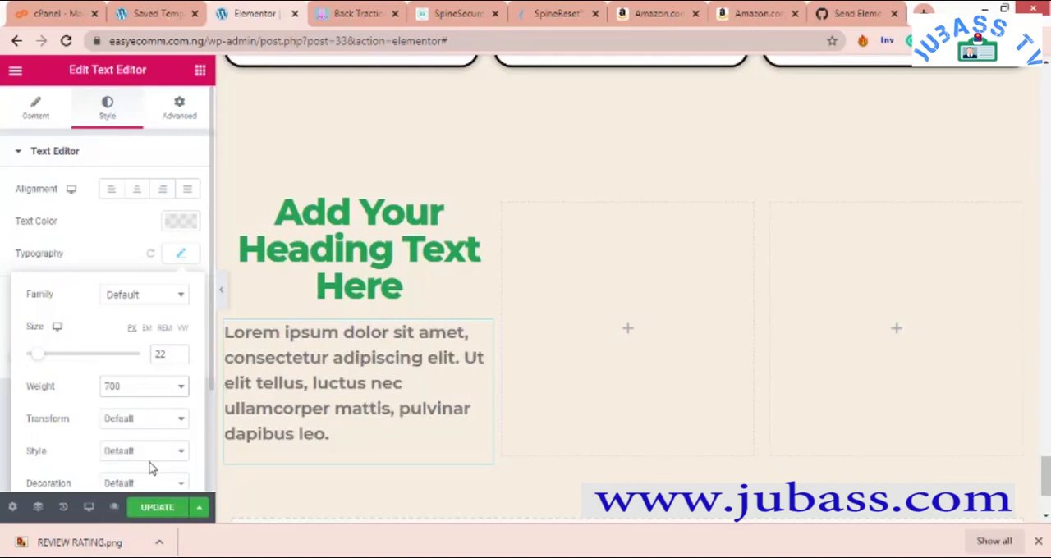
{"action": "scroll", "coordinate": [392, 280], "scroll_direction": "up", "scroll_amount": 1}
{"action": "scroll", "coordinate": [394, 276], "scroll_direction": "up", "scroll_amount": 4}
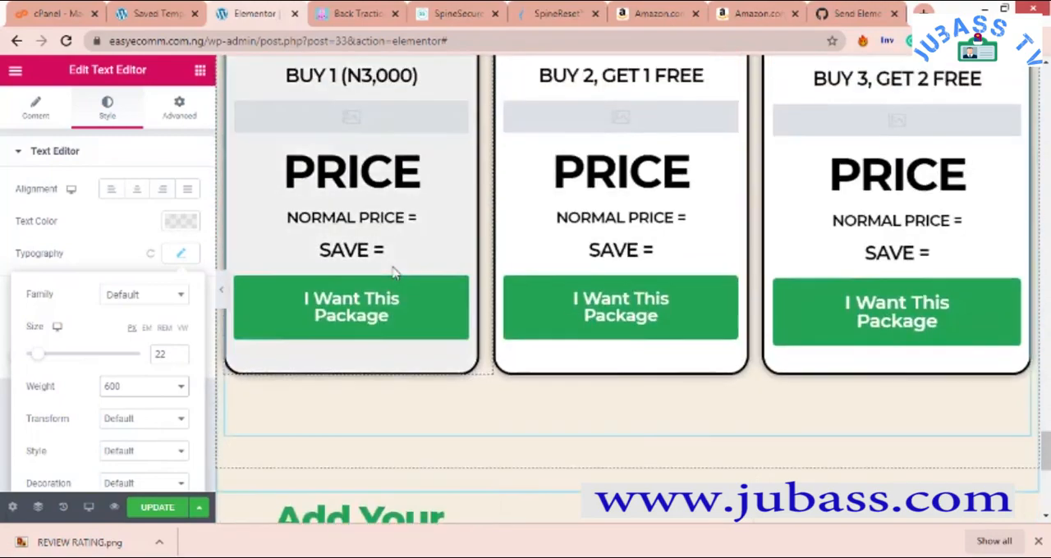
{"action": "scroll", "coordinate": [394, 272], "scroll_direction": "down", "scroll_amount": 5}
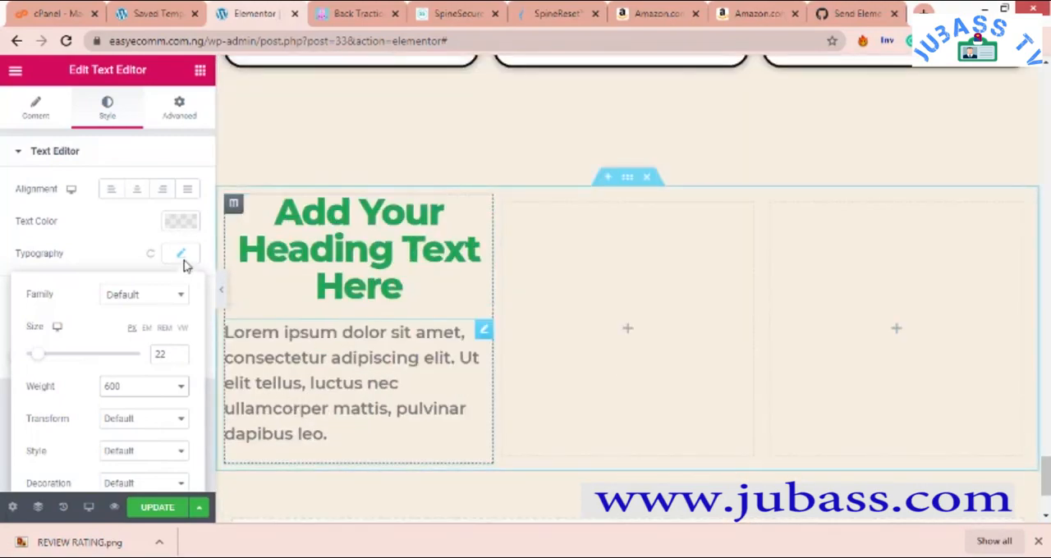
- Set the placeholder paragraph's text color to the black preset, #000000
{"action": "left_click", "coordinate": [179, 223]}
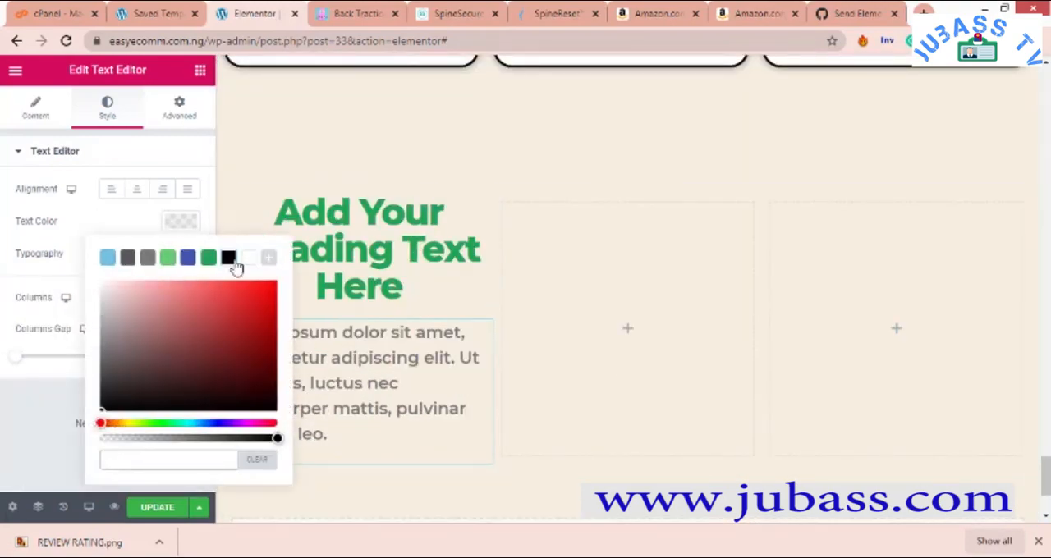
{"action": "left_click", "coordinate": [228, 258]}
{"action": "left_click", "coordinate": [248, 259]}
{"action": "left_click", "coordinate": [229, 259]}
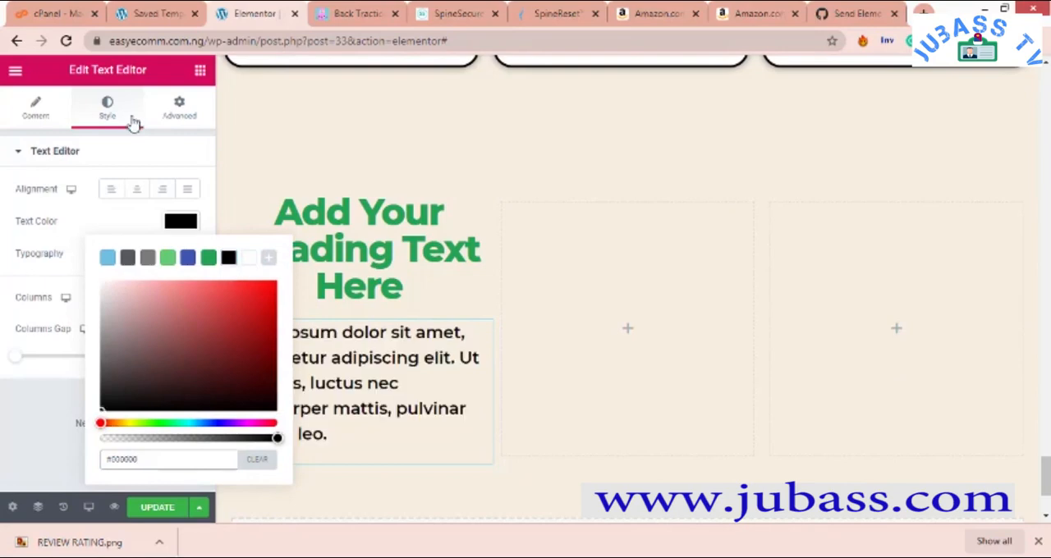
- Try an Image widget below the paragraph in the first column and delete it
{"action": "scroll", "coordinate": [542, 344], "scroll_direction": "down", "scroll_amount": 2}
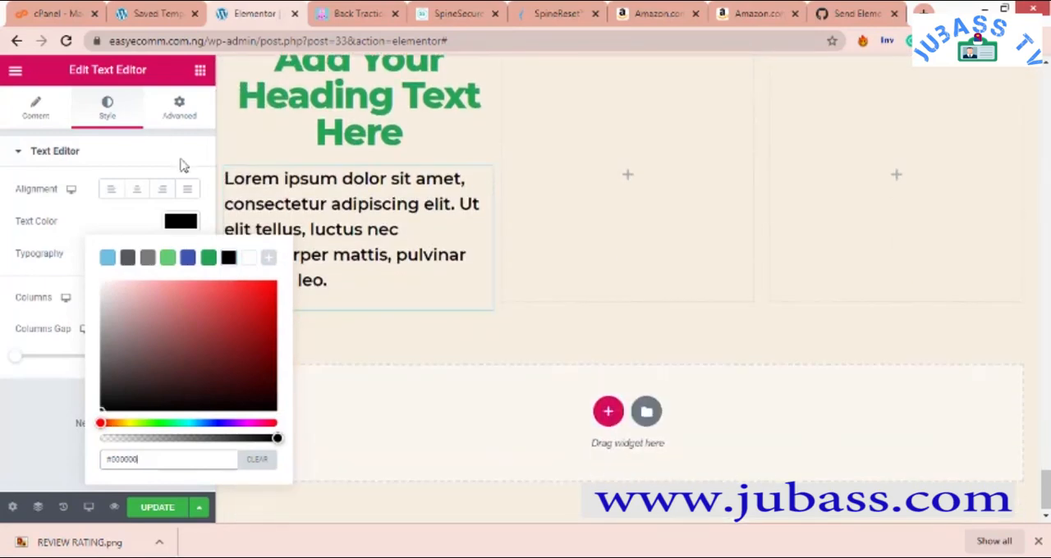
{"action": "left_click", "coordinate": [200, 71]}
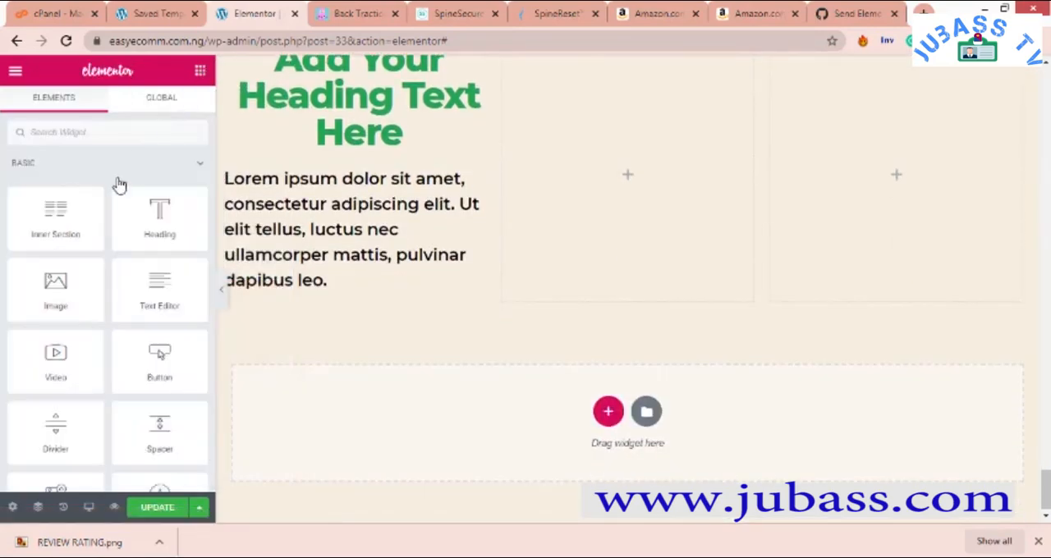
{"action": "left_click_drag", "start_coordinate": [52, 291], "coordinate": [366, 298]}
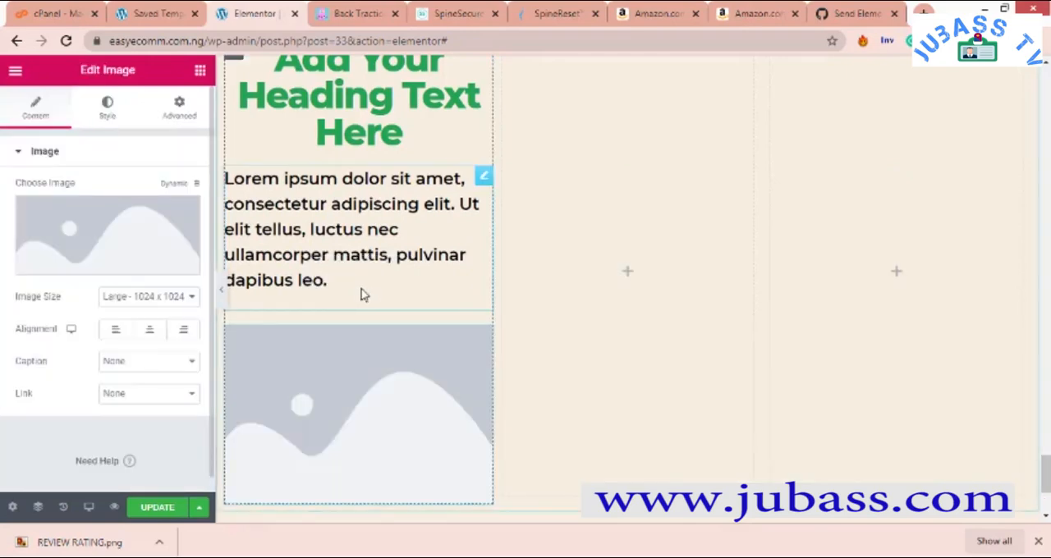
{"action": "right_click", "coordinate": [379, 353]}
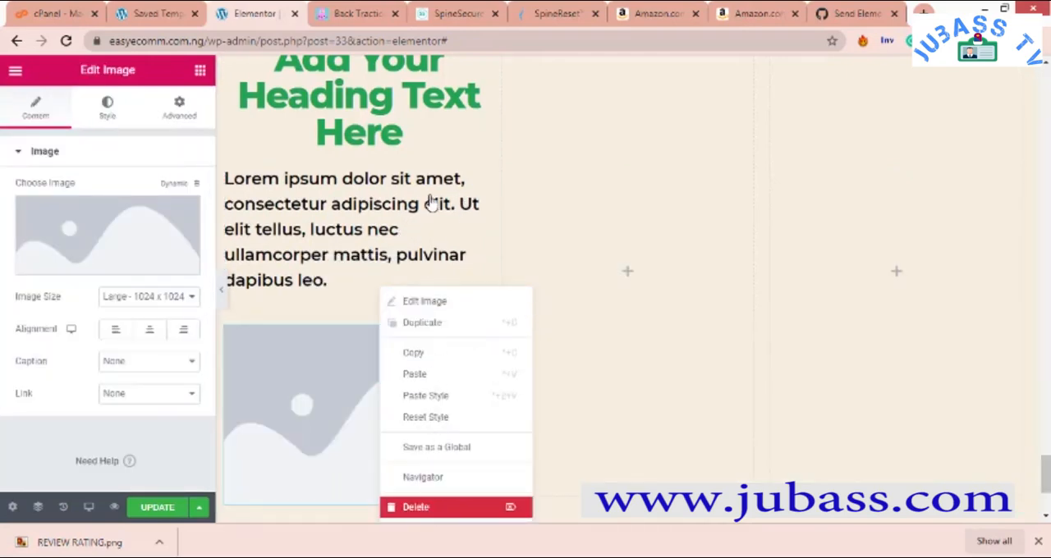
{"action": "key", "text": "Delete"}
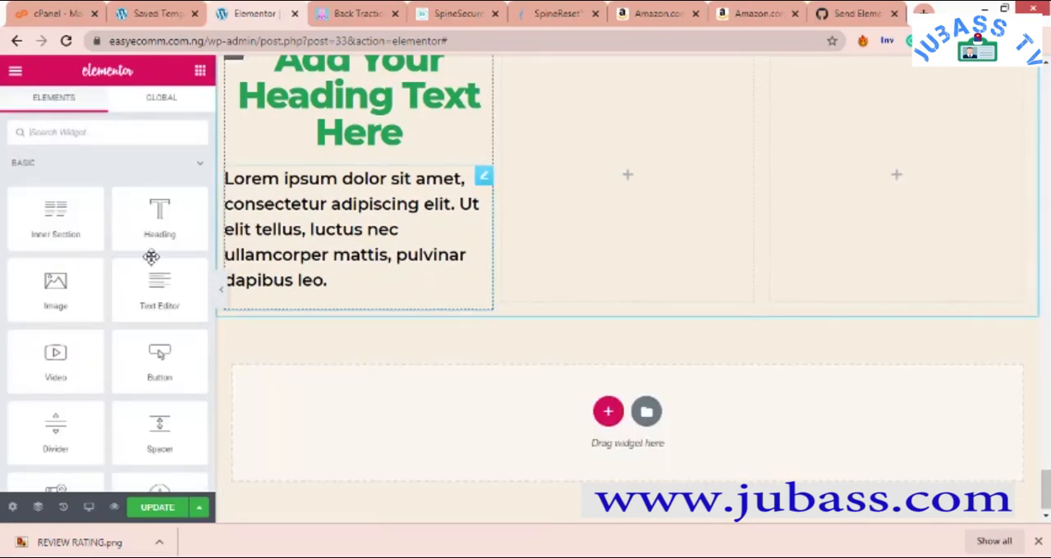
- Replace the placeholder paragraph with "BUY 1 (SAVE N3,000)" and center the text
{"action": "left_click", "coordinate": [332, 200]}
{"action": "left_click", "coordinate": [43, 111]}
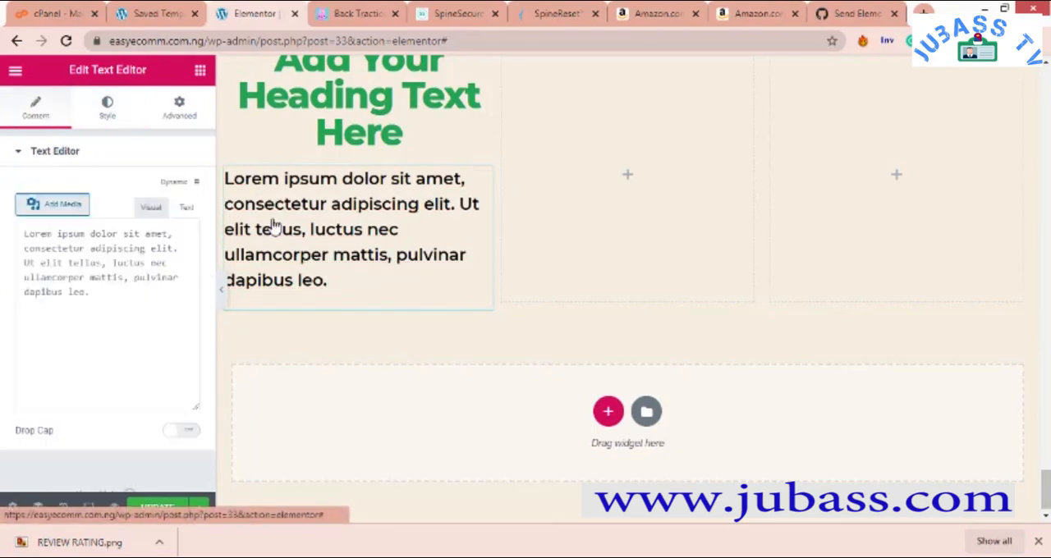
{"action": "left_click_drag", "start_coordinate": [131, 446], "coordinate": [5, 348]}
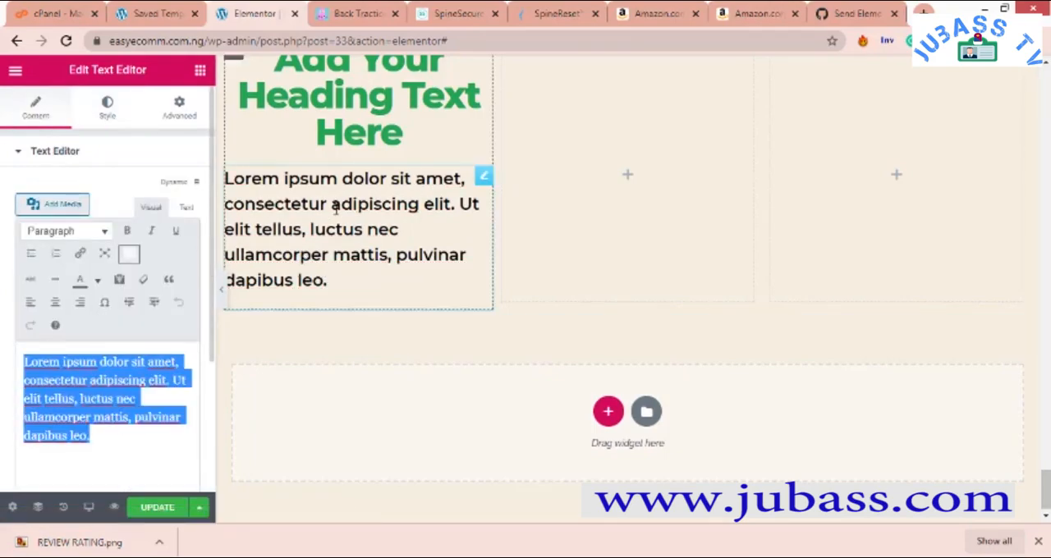
{"action": "scroll", "coordinate": [336, 211], "scroll_direction": "up", "scroll_amount": 6}
{"action": "scroll", "coordinate": [336, 211], "scroll_direction": "down", "scroll_amount": 6}
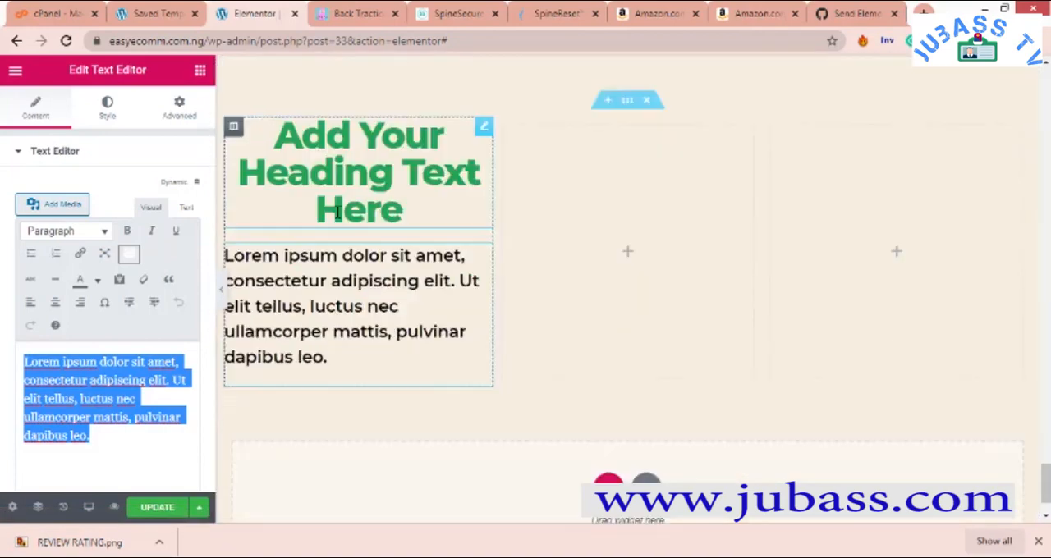
{"action": "type", "text": "BUY"}
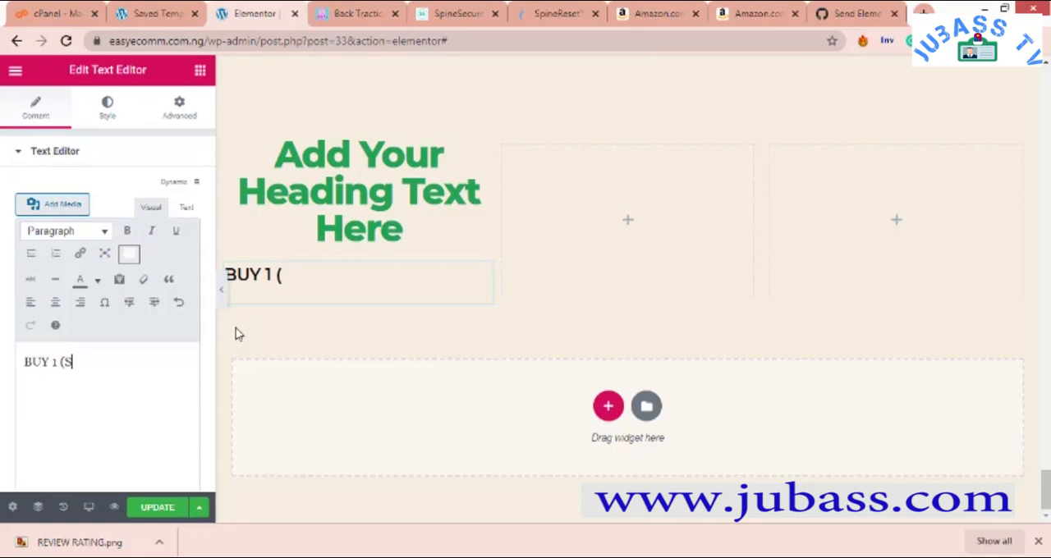
{"action": "type", "text": "1 (SAVE n"}
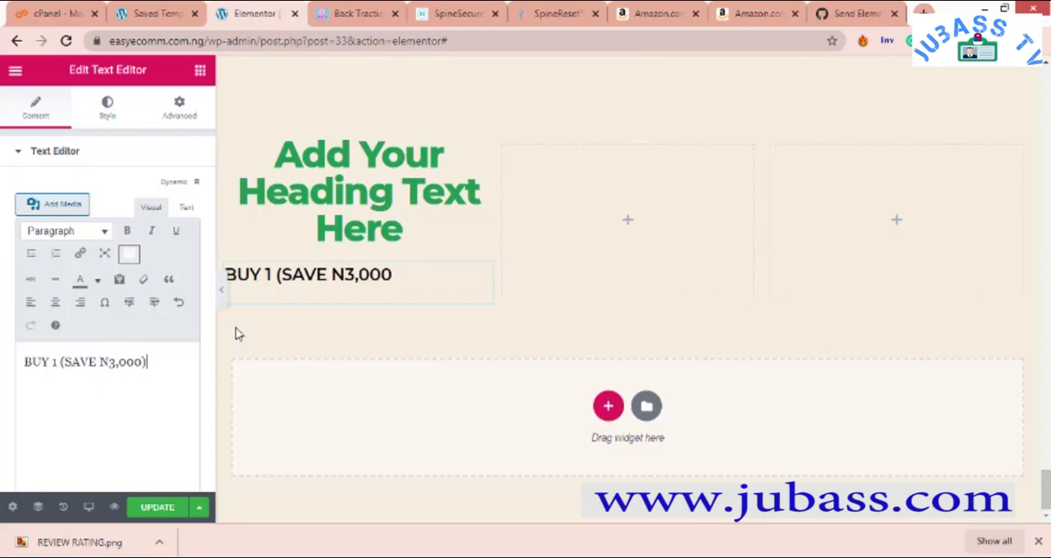
{"action": "left_click", "coordinate": [109, 105]}
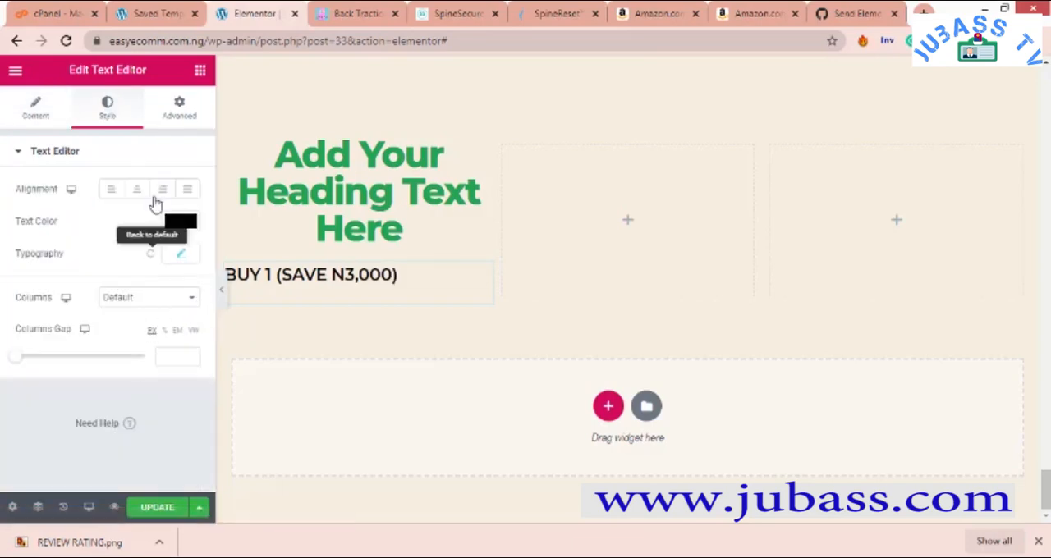
{"action": "left_click", "coordinate": [144, 193]}
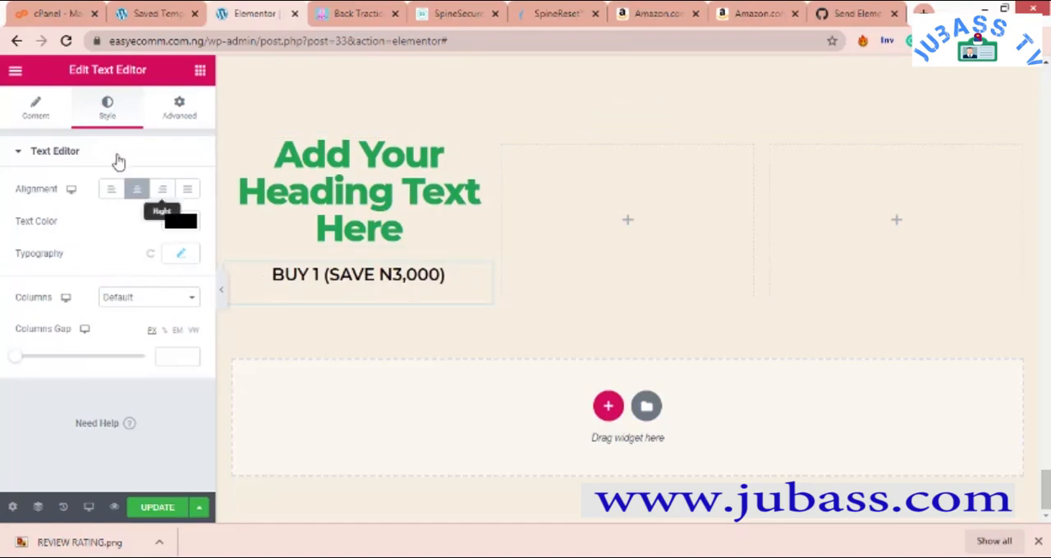
- Try linked padding values between -2 and 2 percent around the "BUY 1 (SAVE N3,000)" text
{"action": "left_click", "coordinate": [181, 107]}
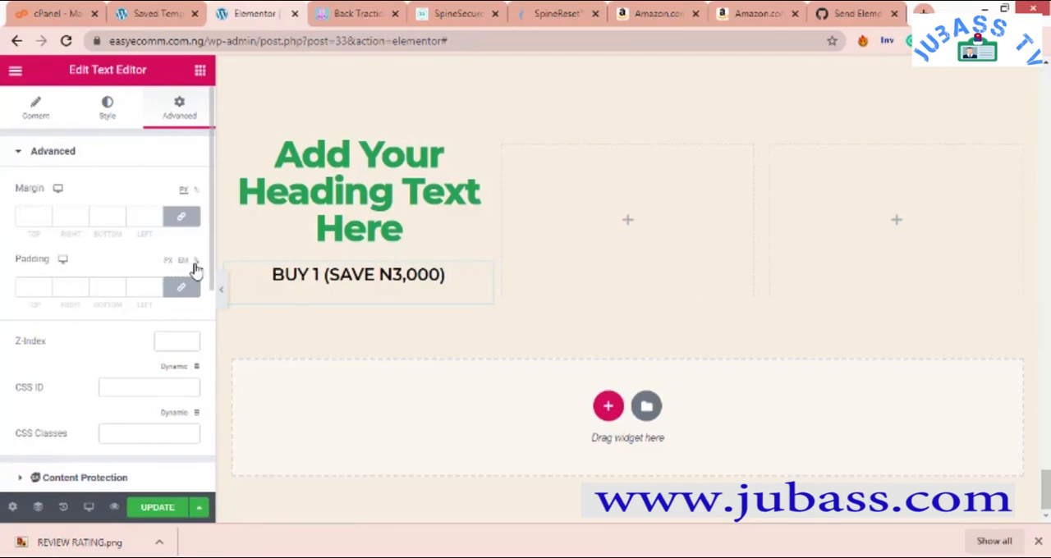
{"action": "left_click", "coordinate": [120, 294]}
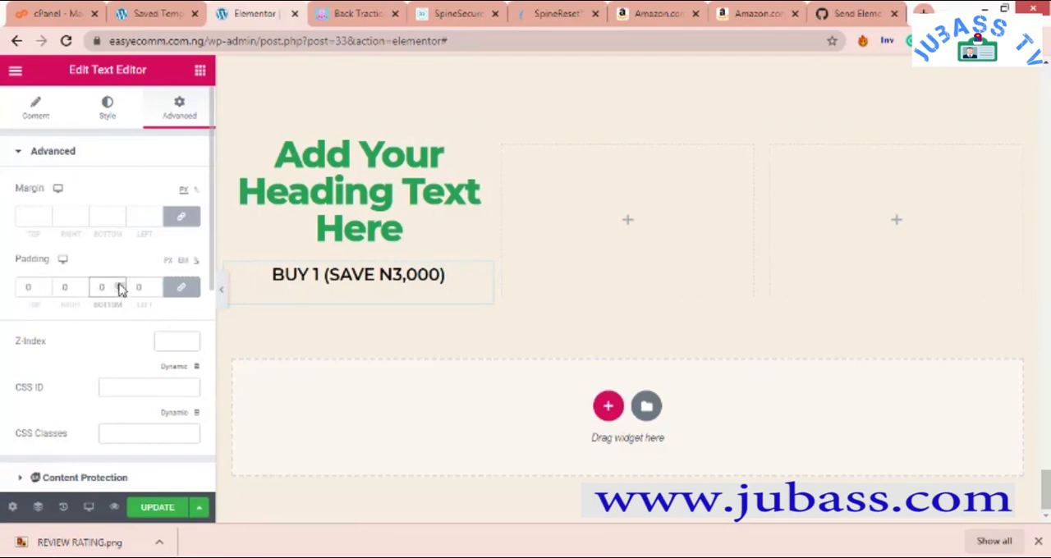
{"action": "left_click", "coordinate": [120, 285]}
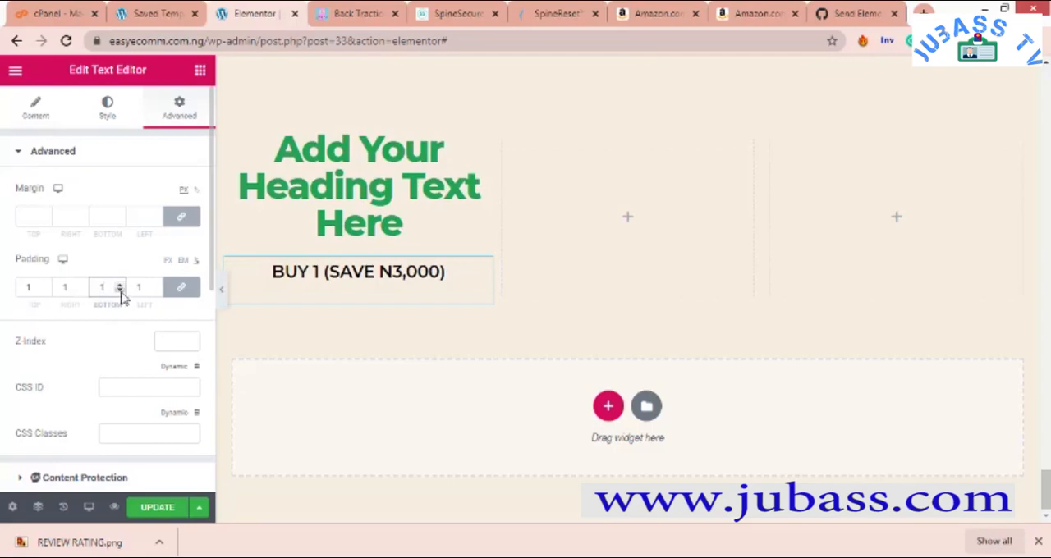
{"action": "double_click", "coordinate": [119, 293]}
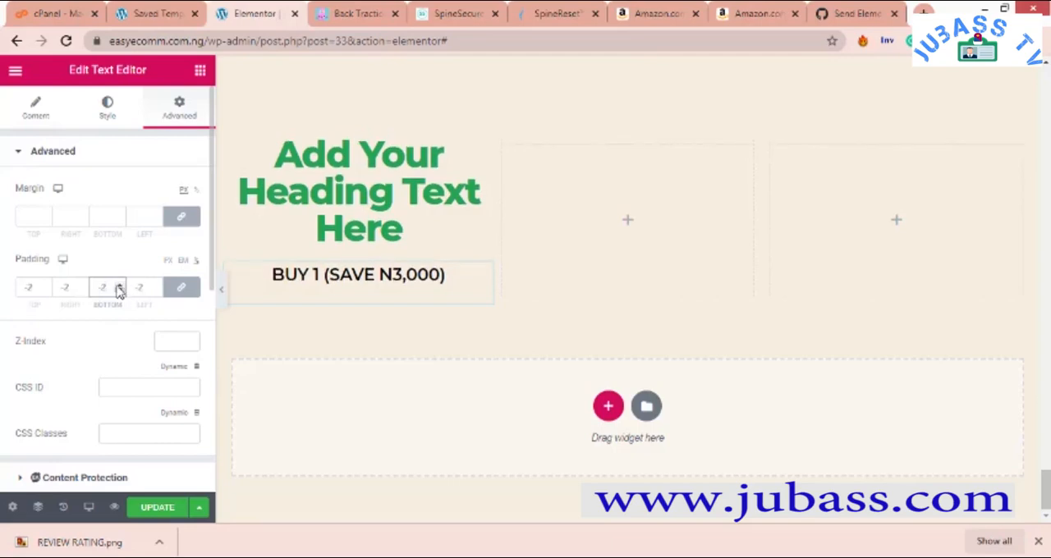
{"action": "left_click", "coordinate": [119, 286]}
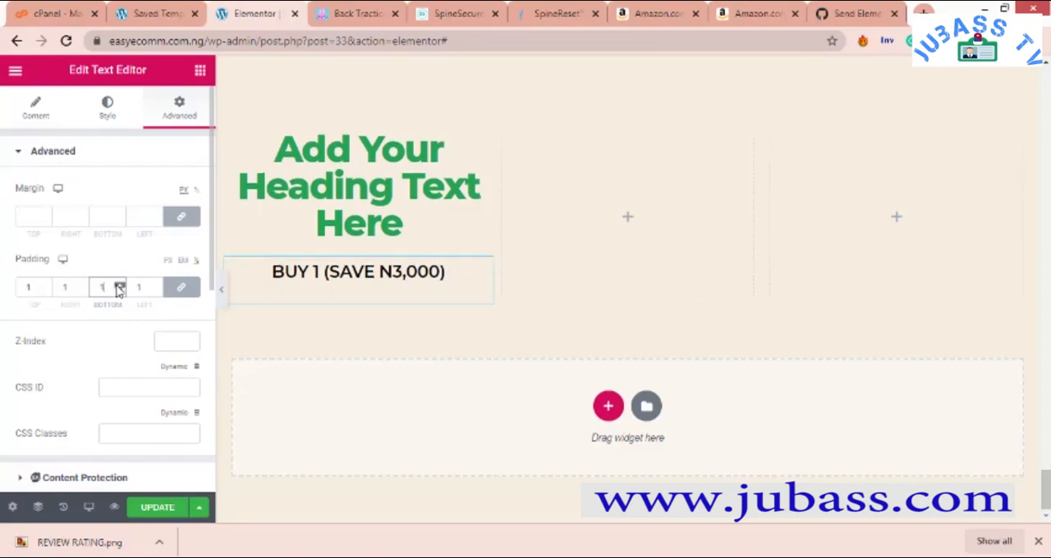
{"action": "left_click", "coordinate": [46, 286]}
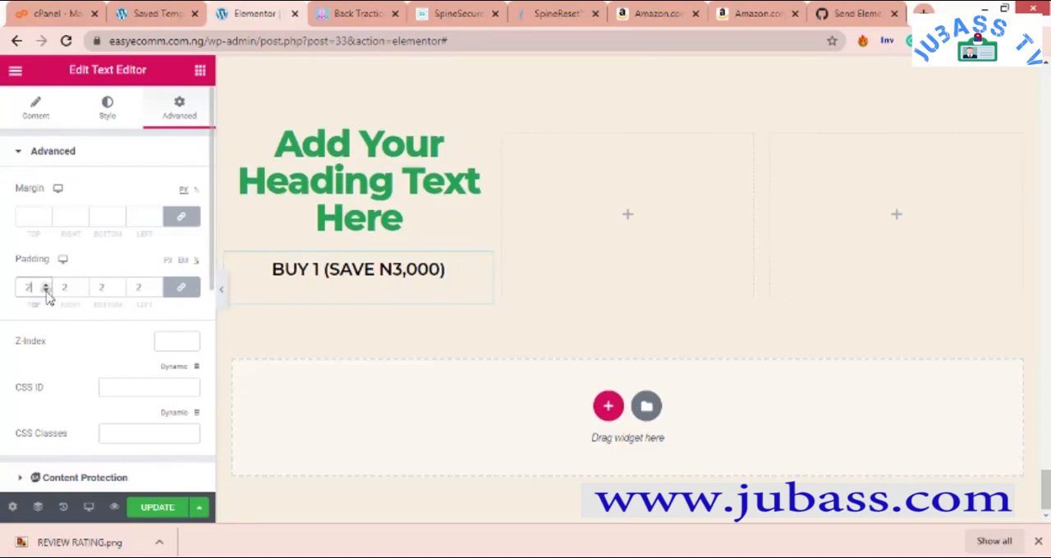
{"action": "left_click", "coordinate": [47, 292]}
{"action": "left_click", "coordinate": [47, 291]}
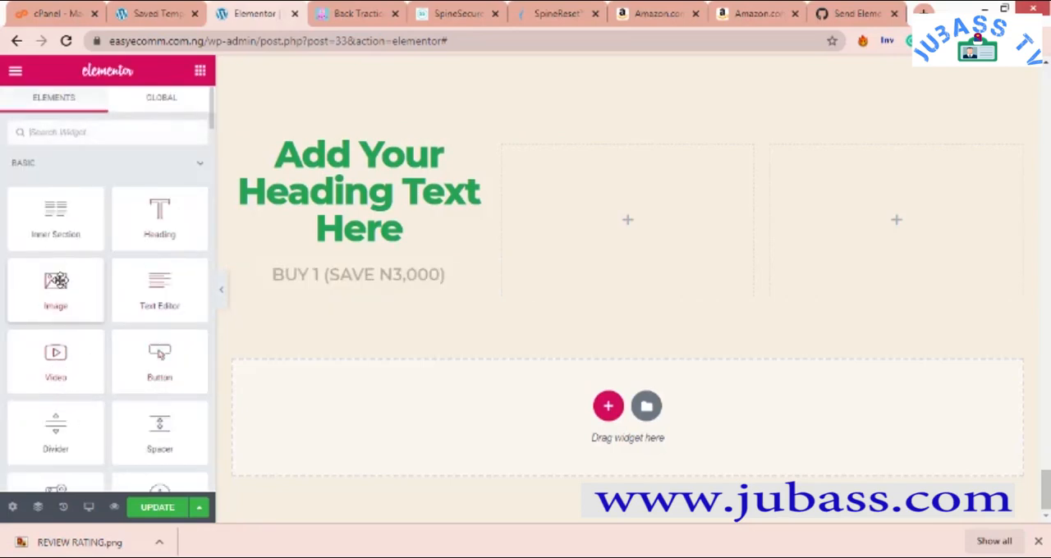
- Add an Image widget below the "BUY 1 (SAVE N3,000)" text, center it, and compare the column with the package cards
{"action": "left_click_drag", "start_coordinate": [57, 280], "coordinate": [387, 296]}
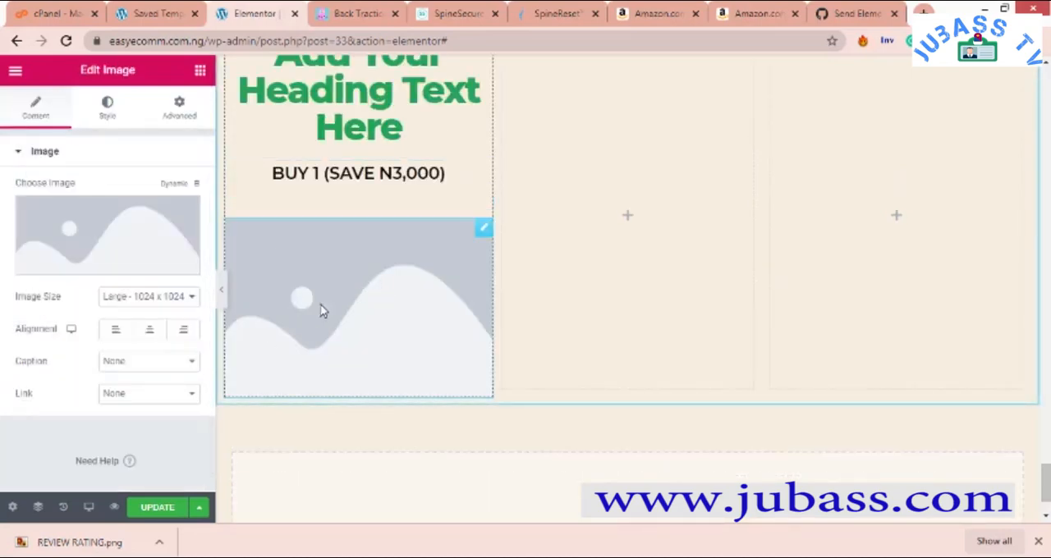
{"action": "left_click", "coordinate": [149, 337]}
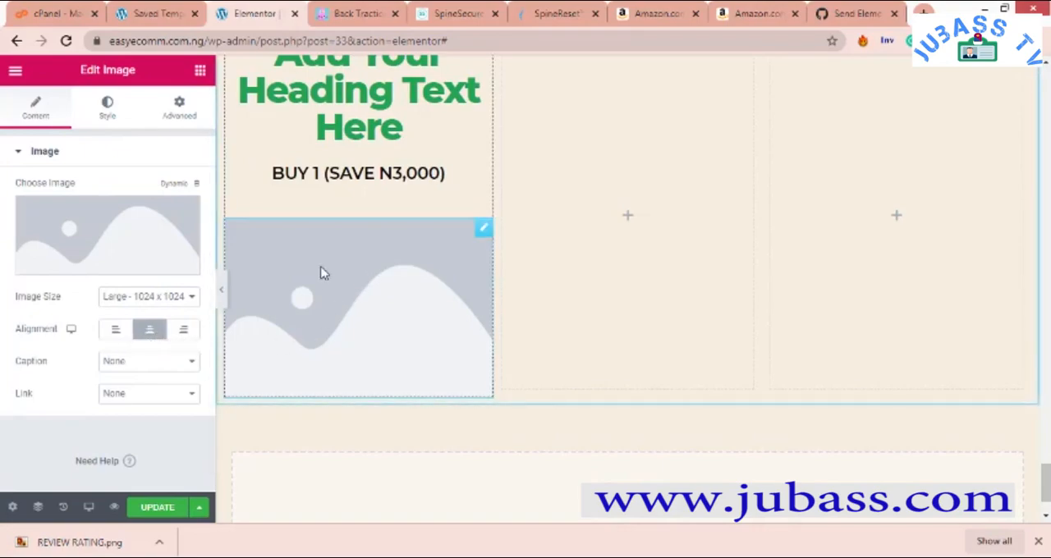
{"action": "scroll", "coordinate": [321, 274], "scroll_direction": "up", "scroll_amount": 7}
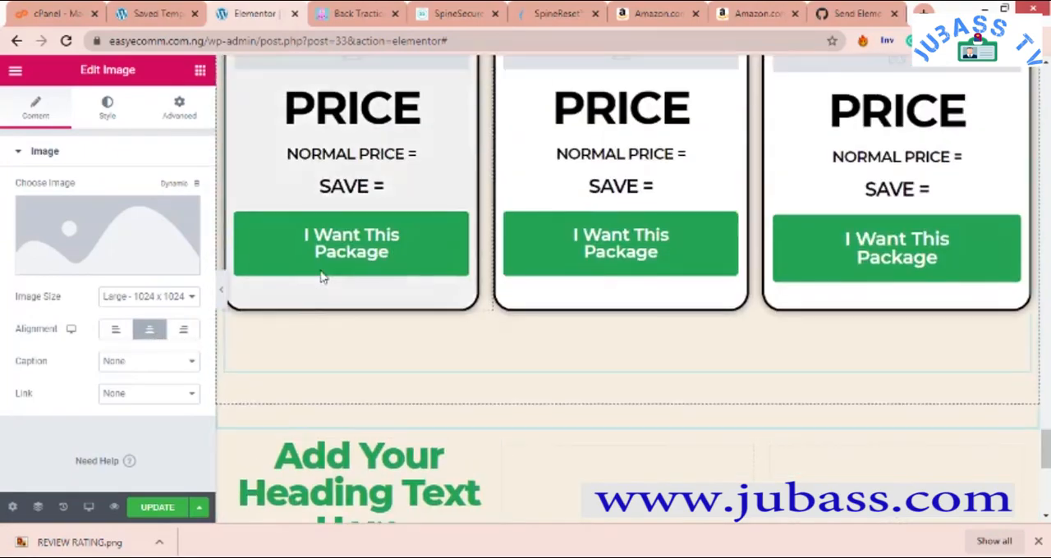
{"action": "scroll", "coordinate": [358, 257], "scroll_direction": "down", "scroll_amount": 2}
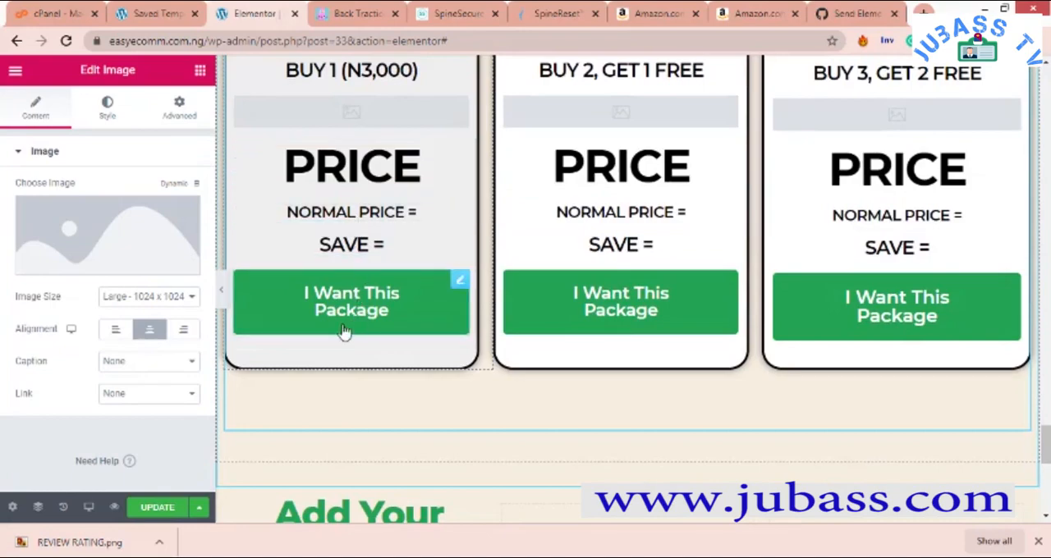
{"action": "scroll", "coordinate": [326, 399], "scroll_direction": "down", "scroll_amount": 4}
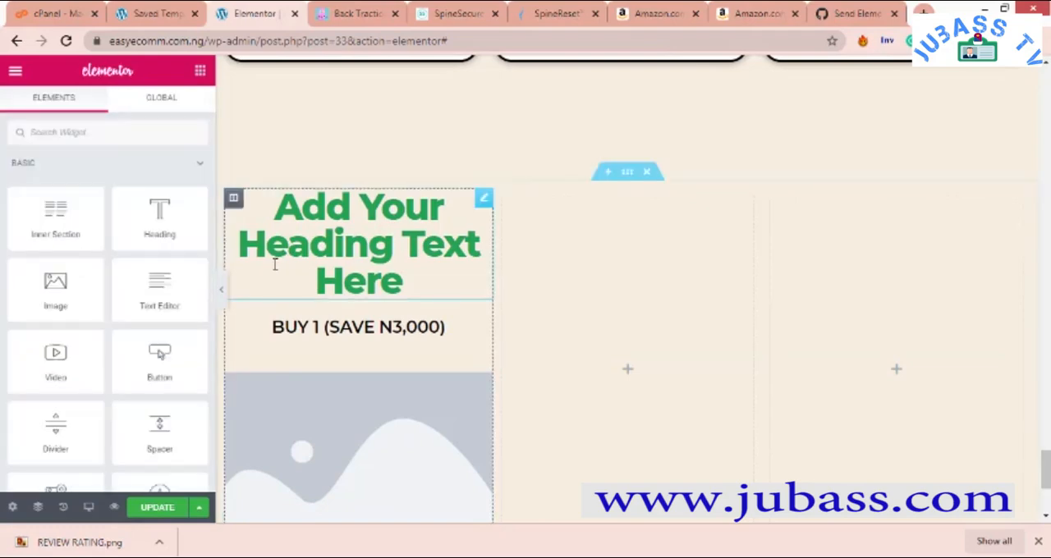
- Add a Heading widget below the image in the first column
{"action": "scroll", "coordinate": [275, 247], "scroll_direction": "down", "scroll_amount": 3}
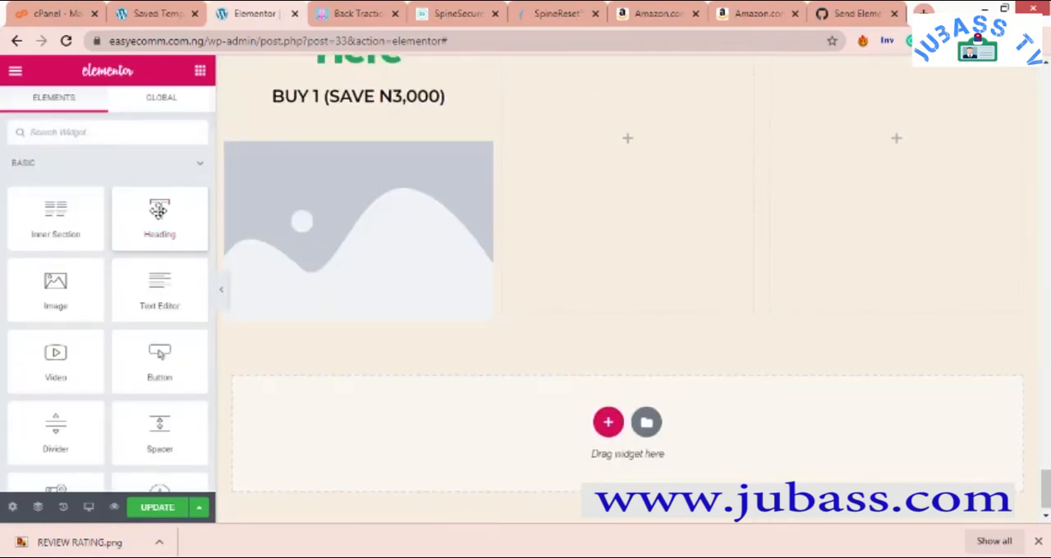
{"action": "left_click_drag", "start_coordinate": [159, 213], "coordinate": [326, 293]}
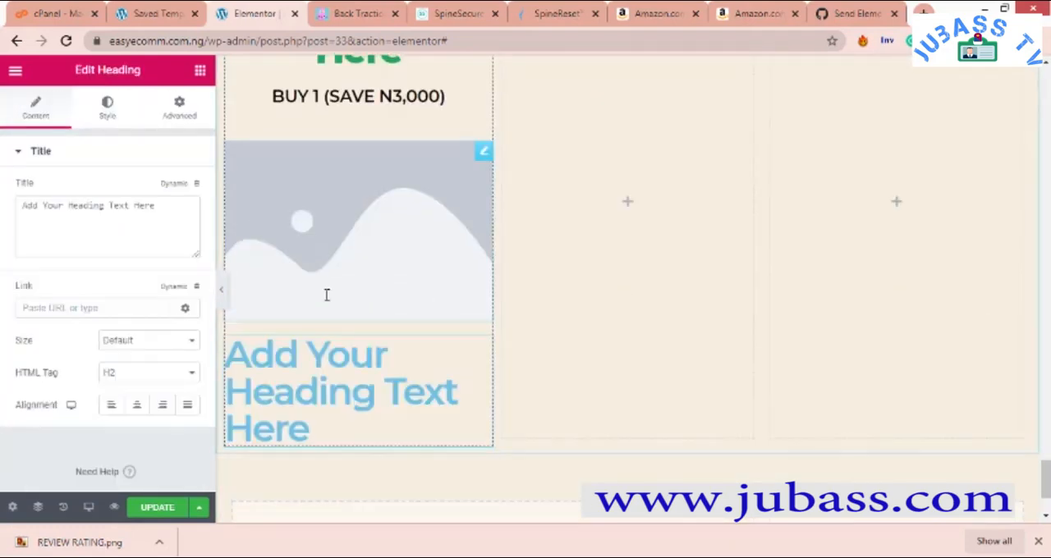
- Try the H3, H5, H1 and H2 HTML tags on the new heading below the image
{"action": "left_click", "coordinate": [140, 375]}
{"action": "left_click", "coordinate": [141, 412]}
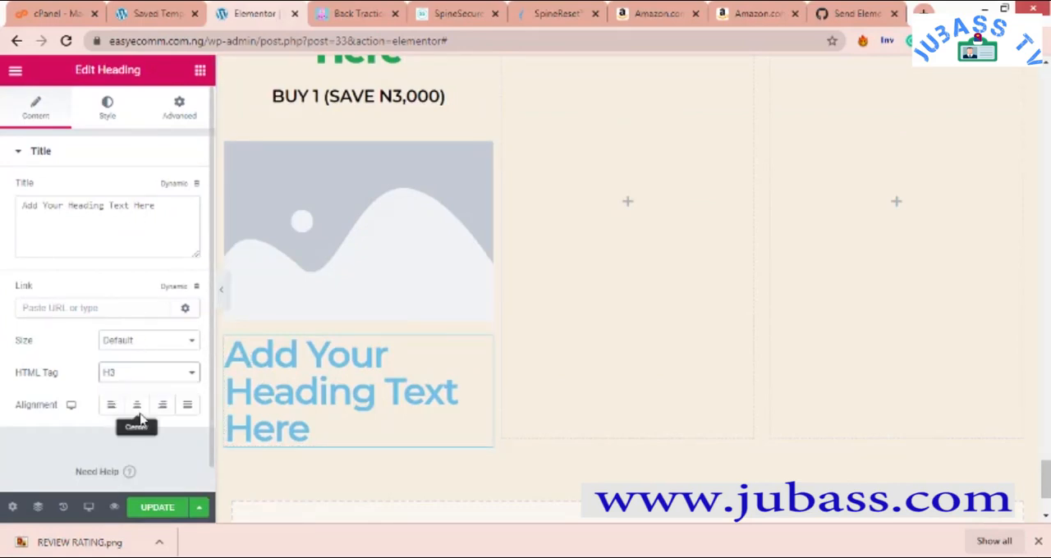
{"action": "left_click", "coordinate": [141, 376]}
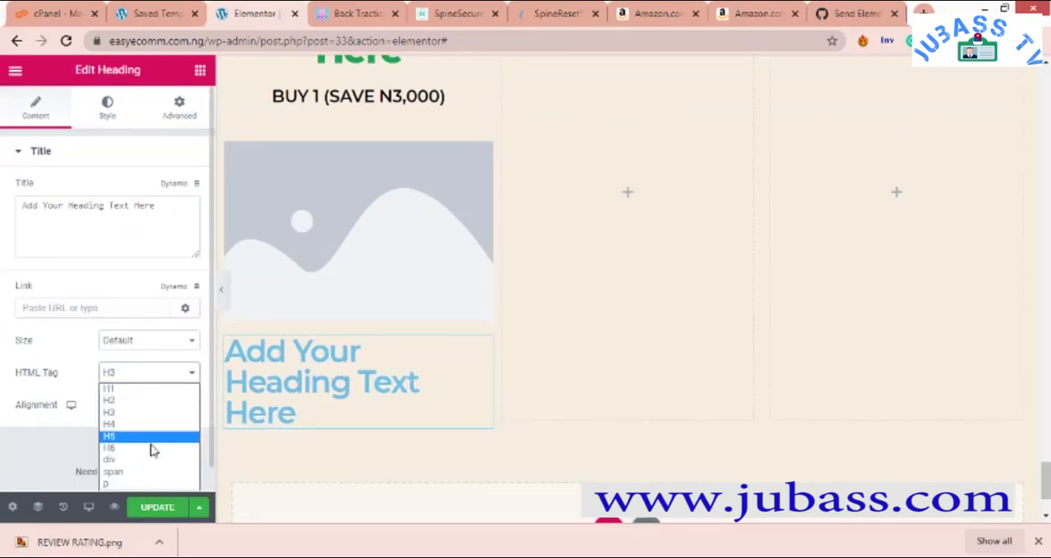
{"action": "left_click", "coordinate": [150, 440]}
{"action": "left_click", "coordinate": [141, 374]}
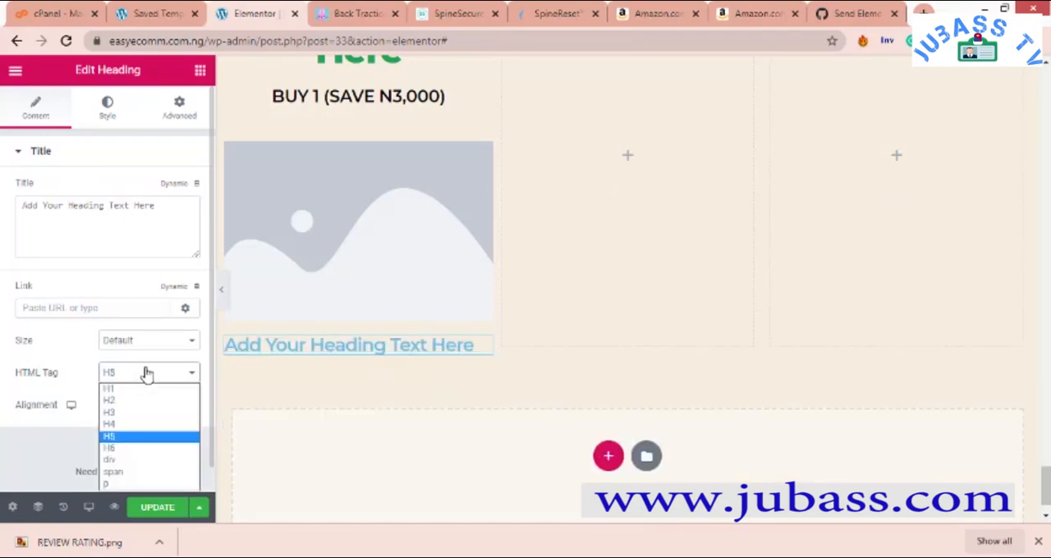
{"action": "left_click", "coordinate": [143, 374]}
{"action": "left_click", "coordinate": [138, 374]}
{"action": "left_click", "coordinate": [130, 391]}
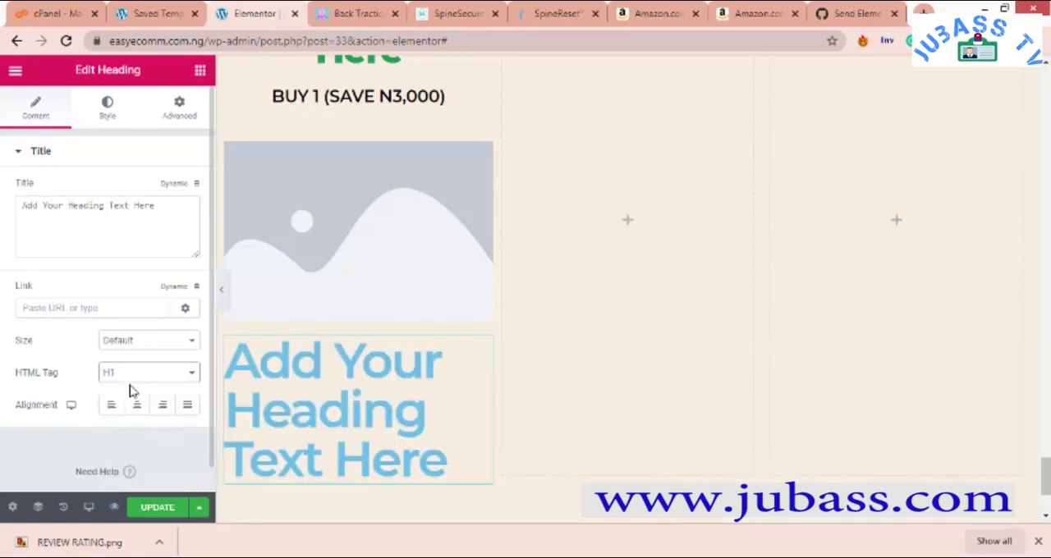
{"action": "left_click", "coordinate": [140, 374]}
{"action": "left_click", "coordinate": [143, 401]}
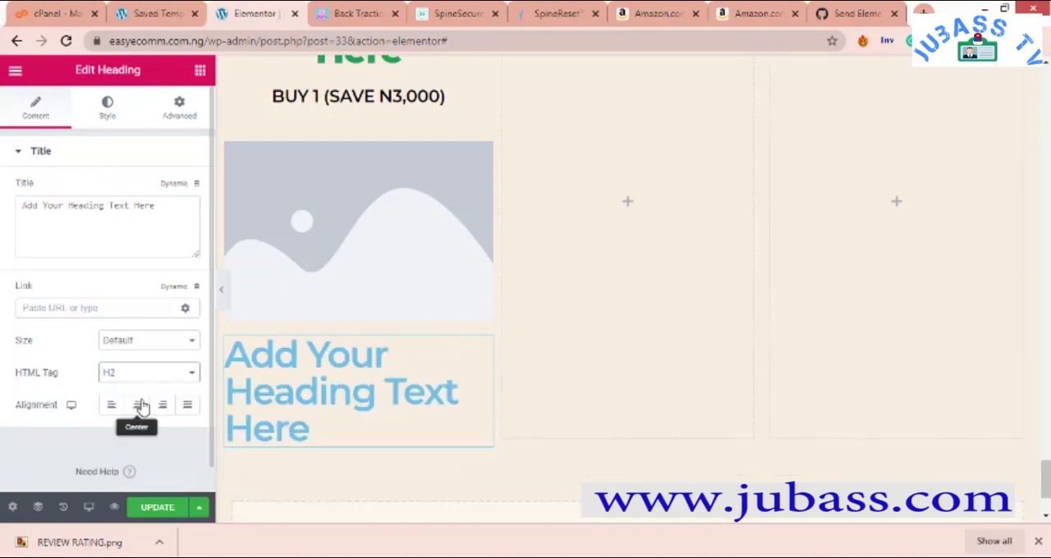
{"action": "left_click", "coordinate": [139, 375]}
{"action": "left_click", "coordinate": [144, 391]}
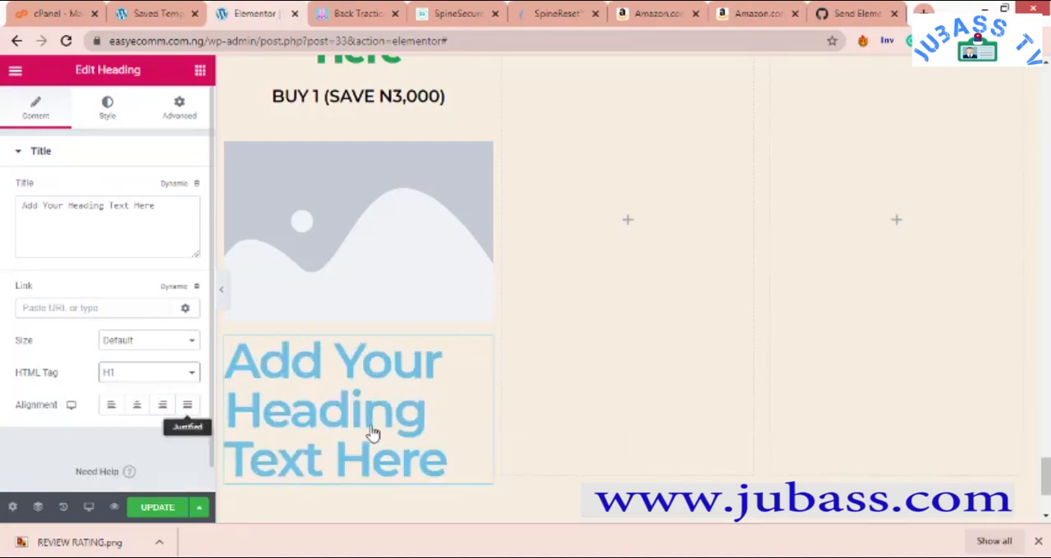
- Replace the placeholder text of the heading below the image with "PRODUCT PRICE"
{"action": "left_click", "coordinate": [440, 464]}
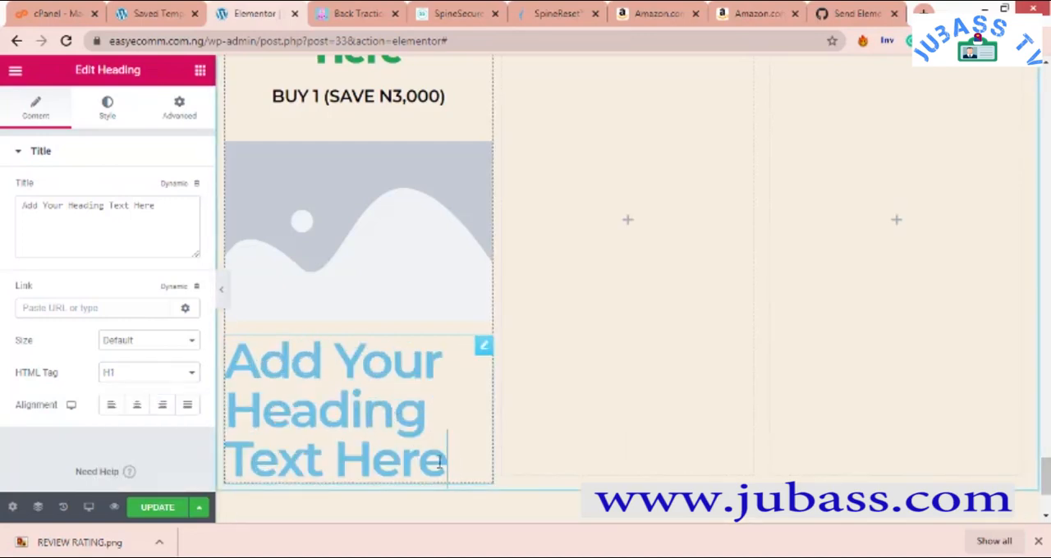
{"action": "left_click_drag", "start_coordinate": [444, 461], "coordinate": [222, 367]}
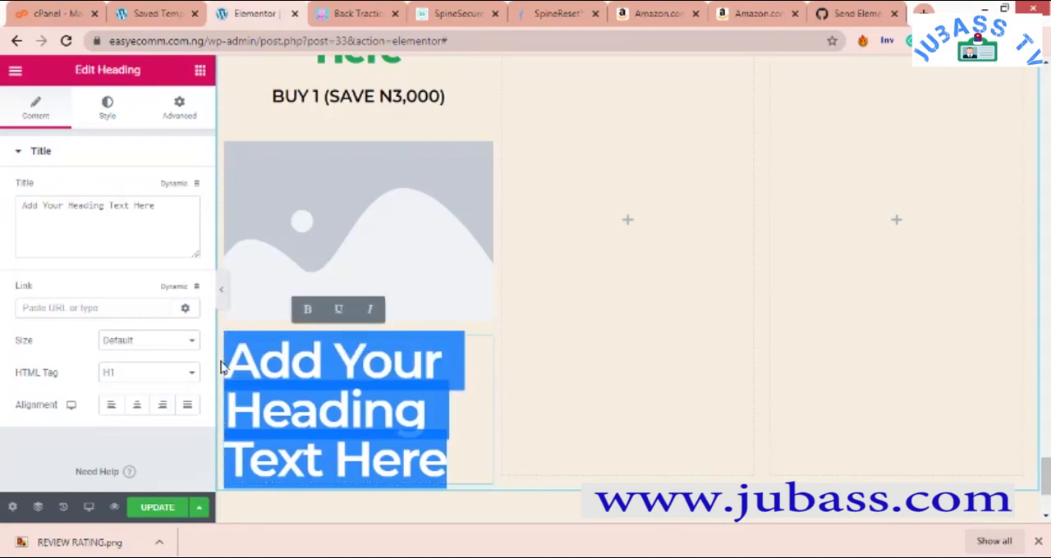
{"action": "type", "text": "PROD"}
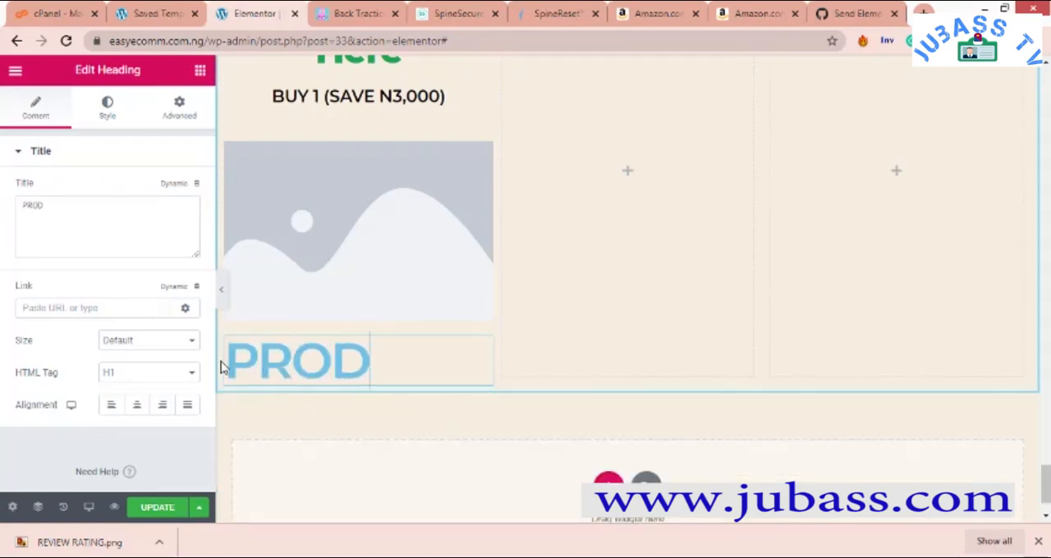
{"action": "type", "text": "UCT PRICE"}
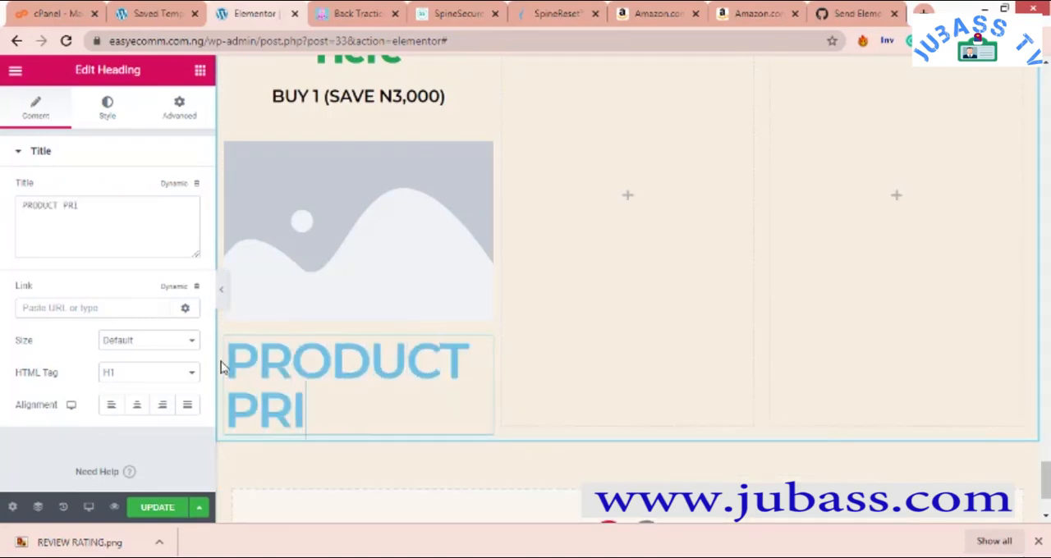
- Center the "PRODUCT PRICE" heading and set its HTML tag to H2
{"action": "left_click", "coordinate": [137, 405]}
{"action": "left_click", "coordinate": [148, 375]}
{"action": "left_click", "coordinate": [144, 400]}
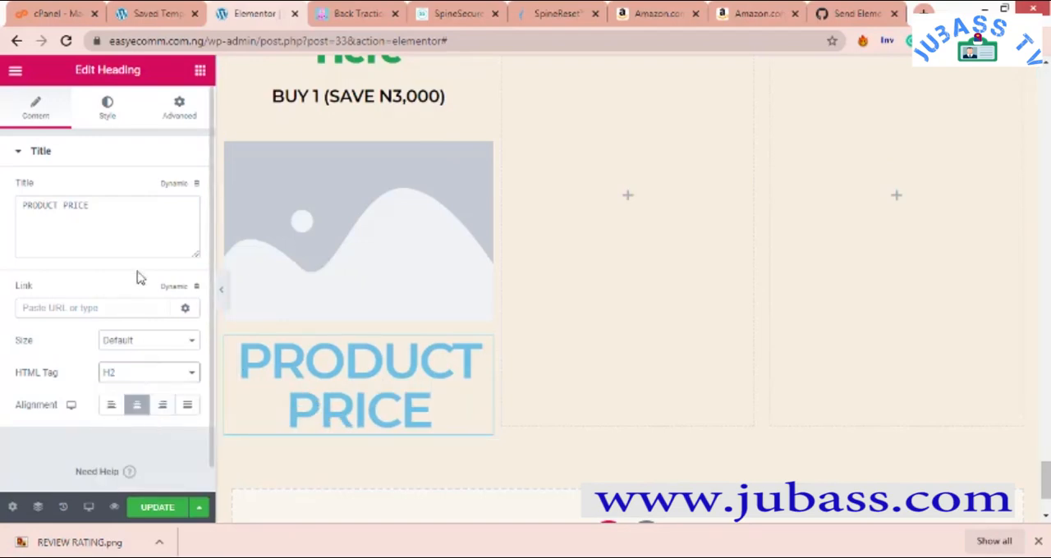
- Set the text color of the "PRODUCT PRICE" heading to black
{"action": "left_click", "coordinate": [108, 107]}
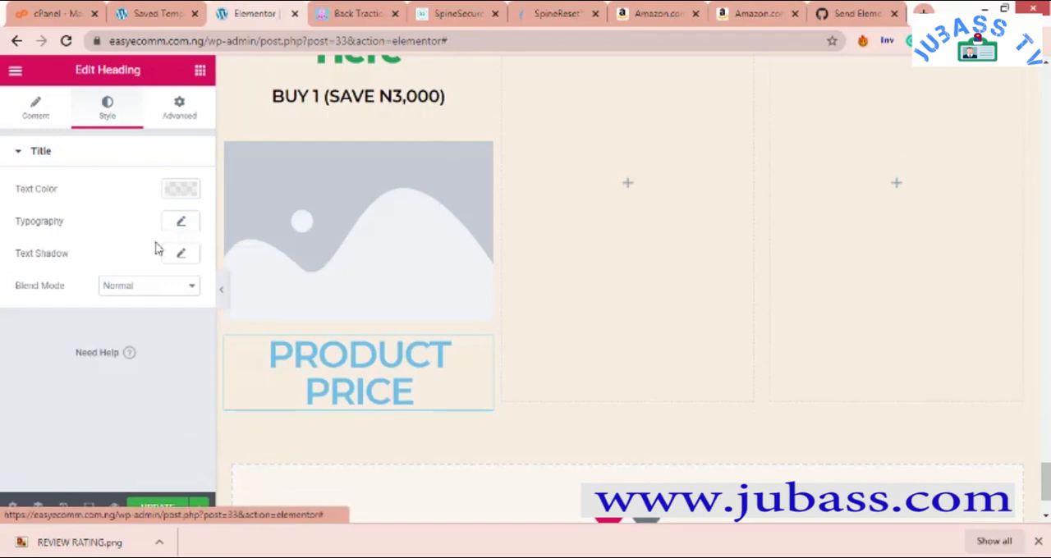
{"action": "left_click", "coordinate": [184, 190]}
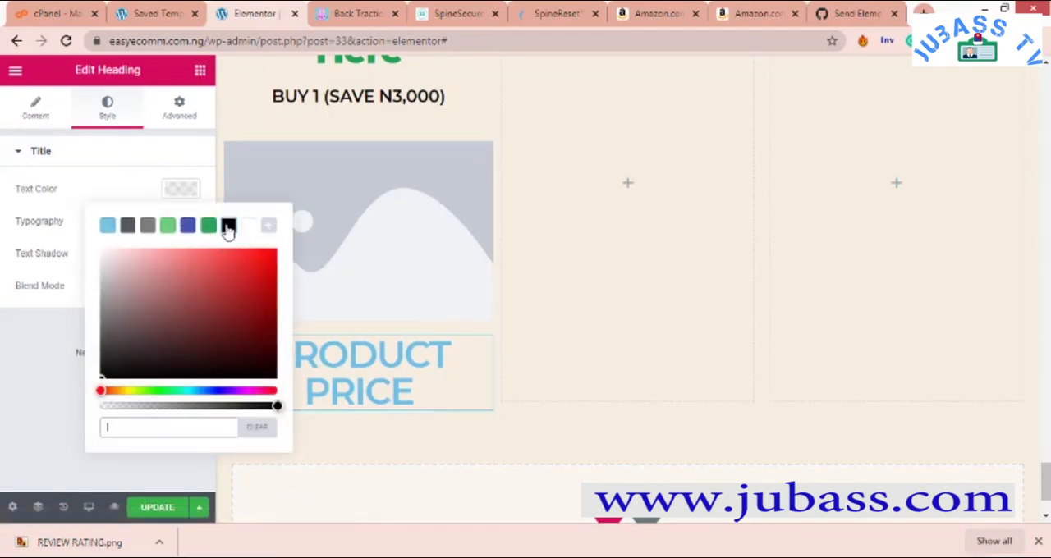
{"action": "left_click", "coordinate": [229, 225]}
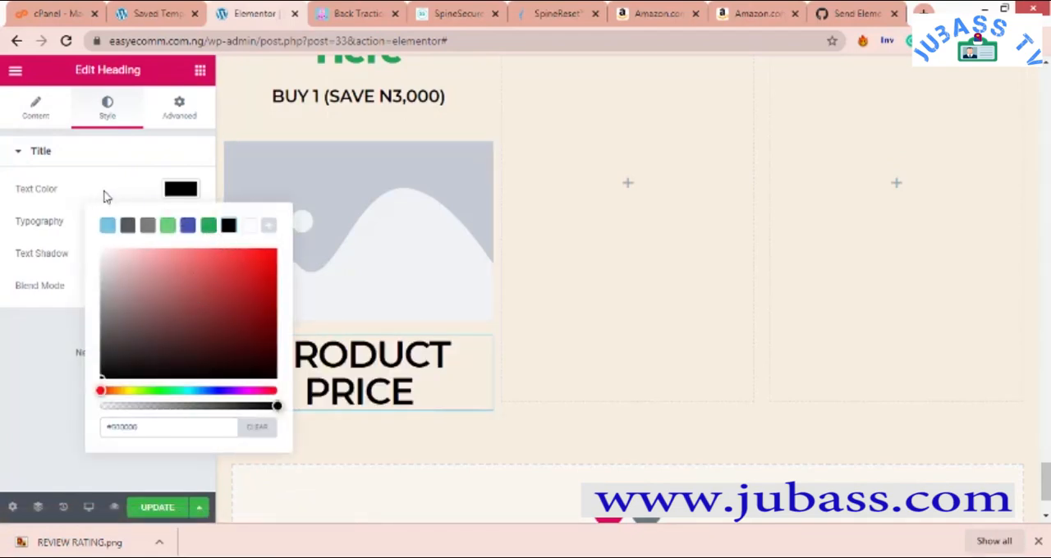
{"action": "left_click", "coordinate": [105, 197]}
- Set the "PRODUCT PRICE" heading's typography to a size of 59 px and a weight of 700
{"action": "left_click", "coordinate": [182, 223]}
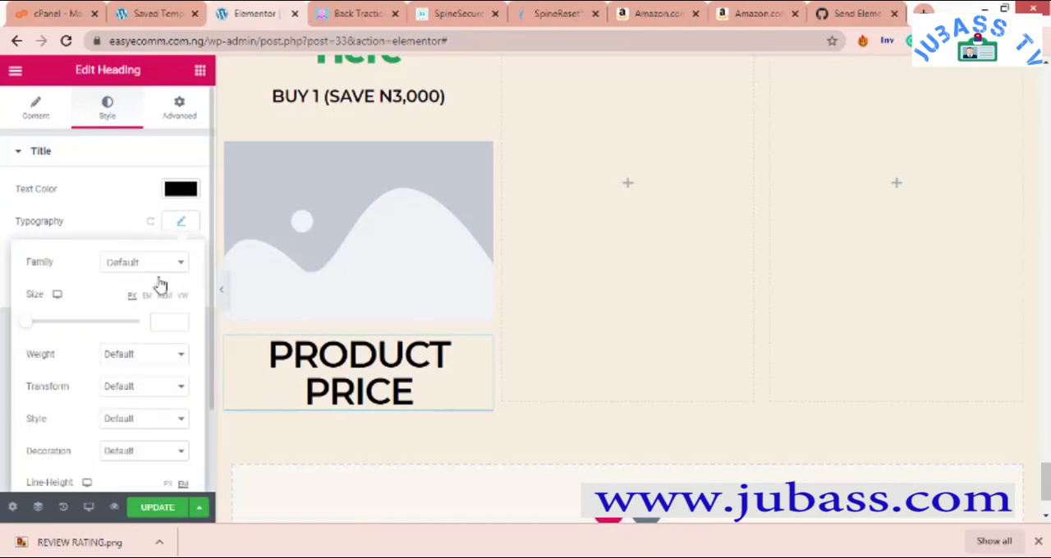
{"action": "left_click_drag", "start_coordinate": [31, 329], "coordinate": [61, 332]}
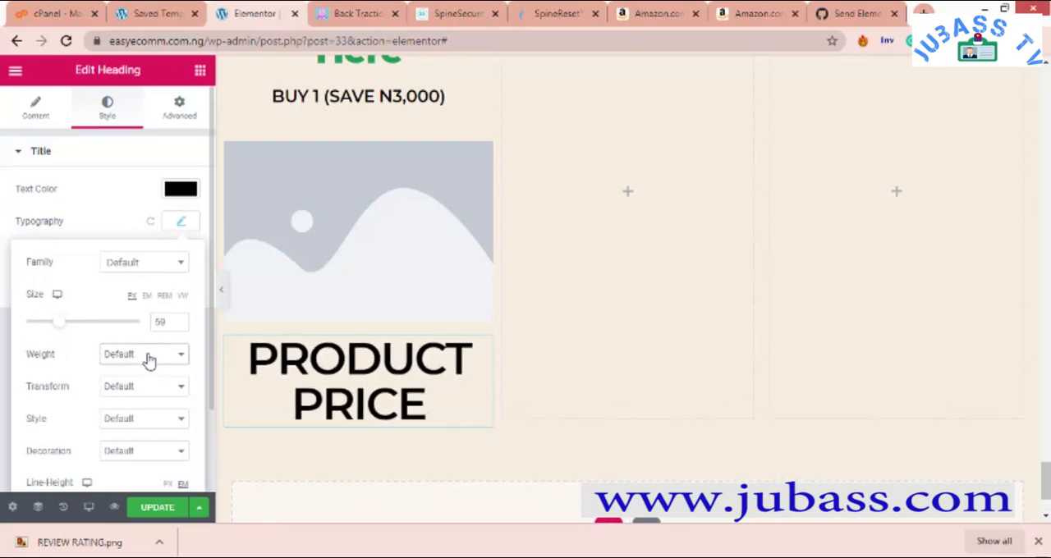
{"action": "left_click", "coordinate": [148, 359]}
{"action": "left_click", "coordinate": [131, 442]}
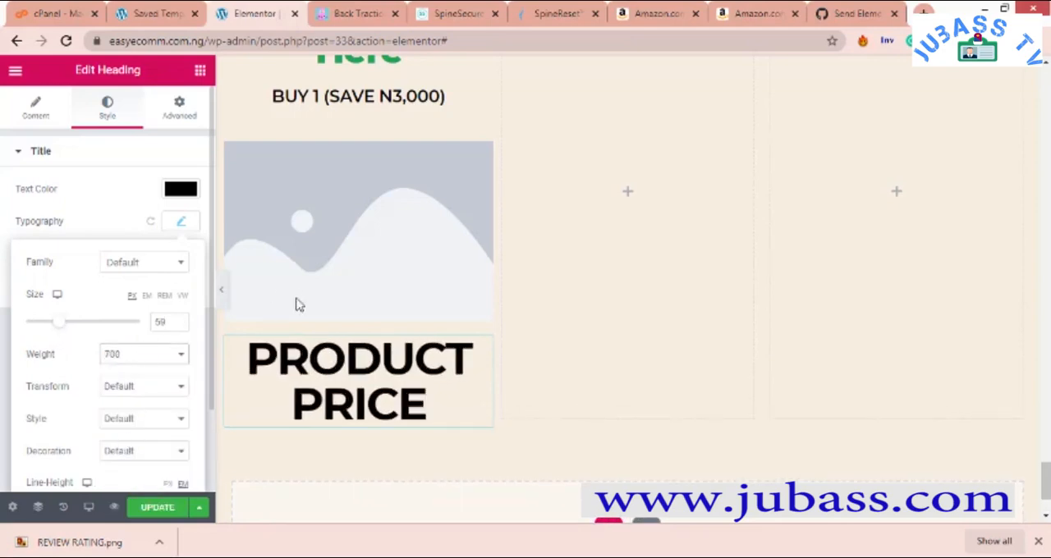
{"action": "left_click", "coordinate": [176, 220]}
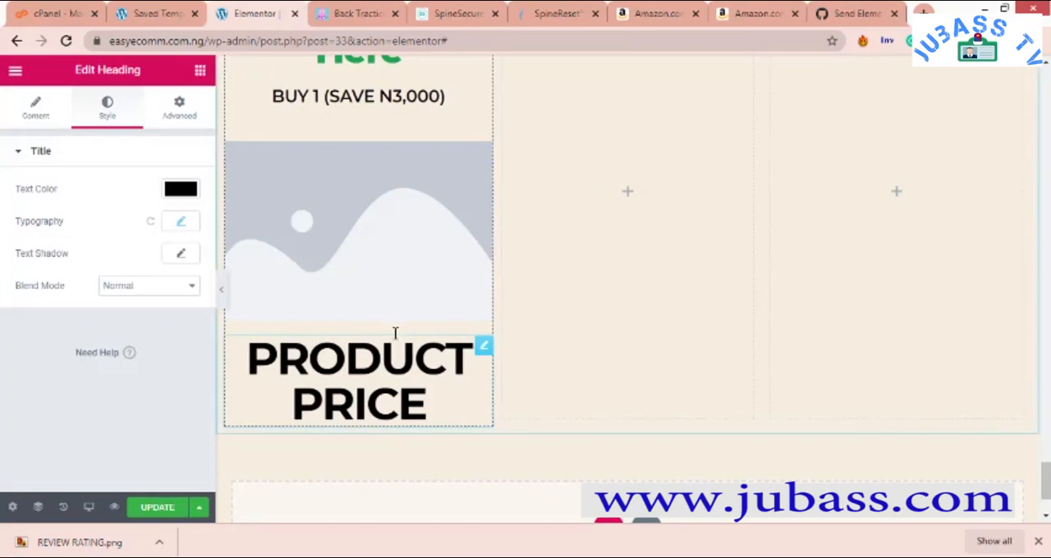
- Compare the column with the package cards and add a Text Editor widget below the "PRODUCT PRICE" heading
{"action": "scroll", "coordinate": [394, 333], "scroll_direction": "up", "scroll_amount": 5}
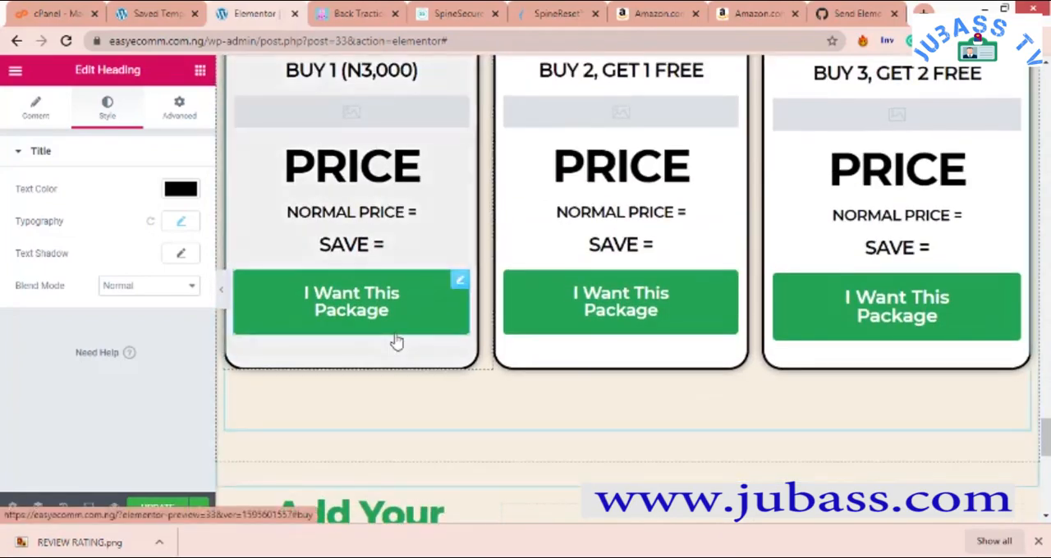
{"action": "scroll", "coordinate": [395, 341], "scroll_direction": "down", "scroll_amount": 4}
{"action": "scroll", "coordinate": [394, 341], "scroll_direction": "up", "scroll_amount": 3}
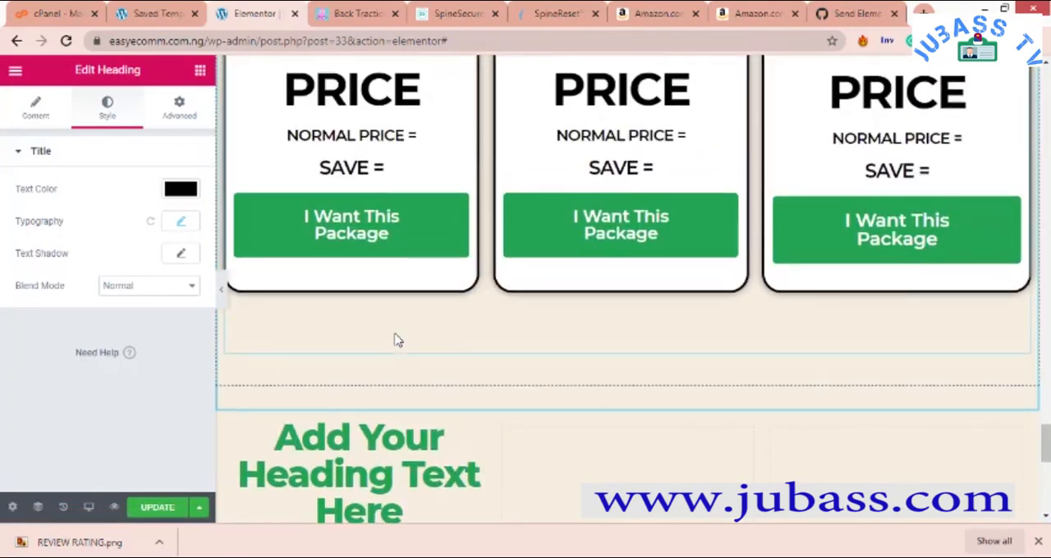
{"action": "scroll", "coordinate": [396, 339], "scroll_direction": "down", "scroll_amount": 4}
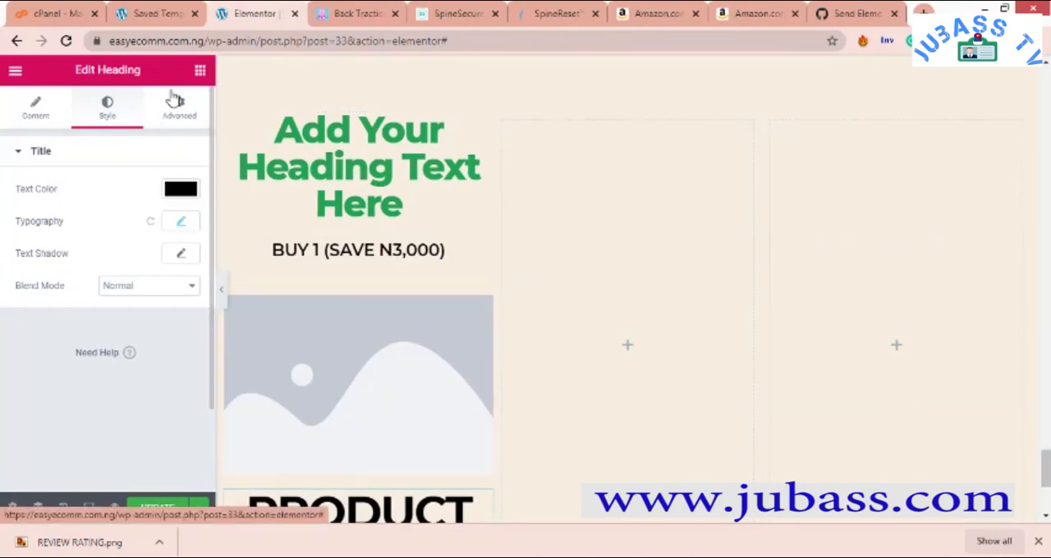
{"action": "left_click", "coordinate": [200, 70]}
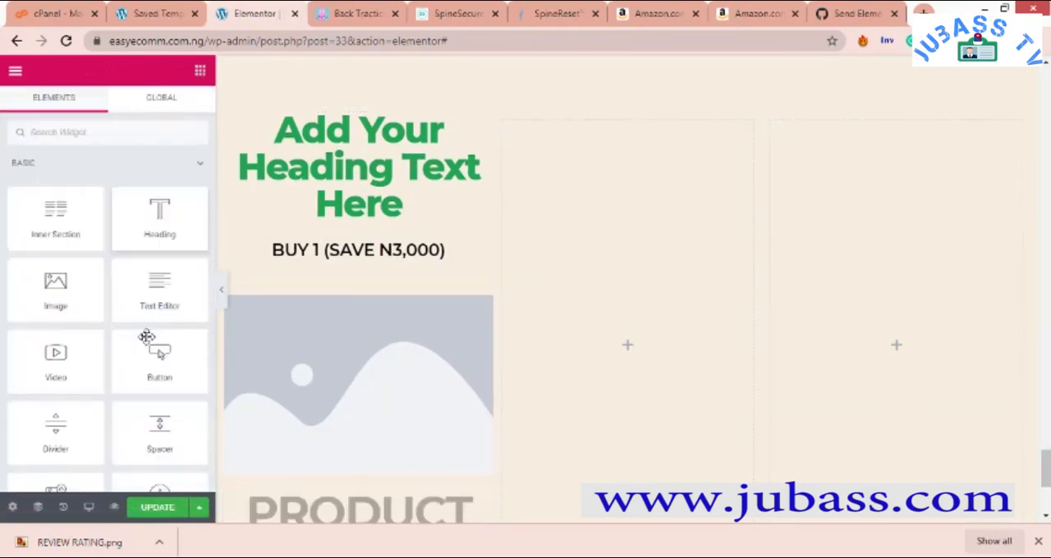
{"action": "scroll", "coordinate": [343, 274], "scroll_direction": "down", "scroll_amount": 2}
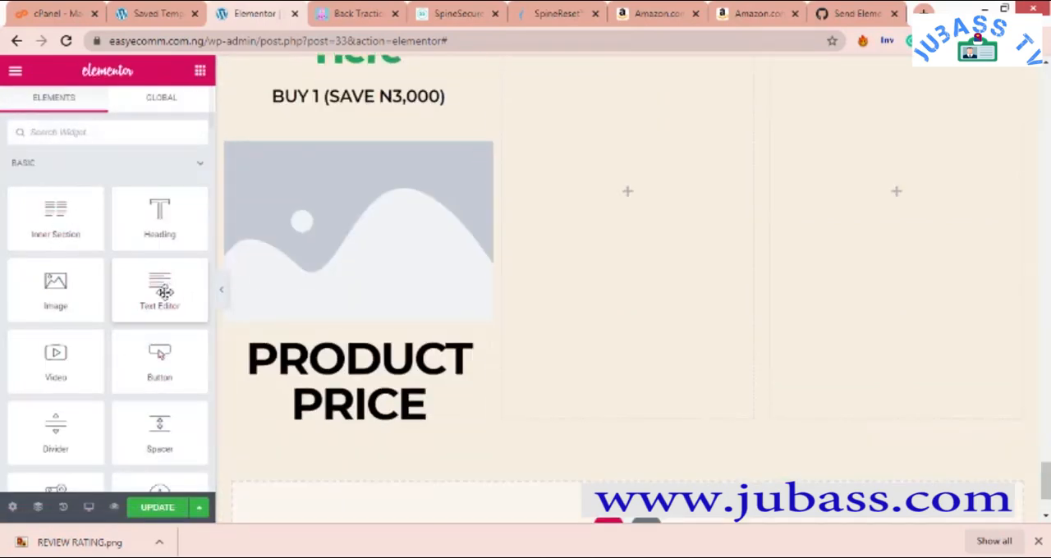
{"action": "left_click_drag", "start_coordinate": [164, 291], "coordinate": [363, 441]}
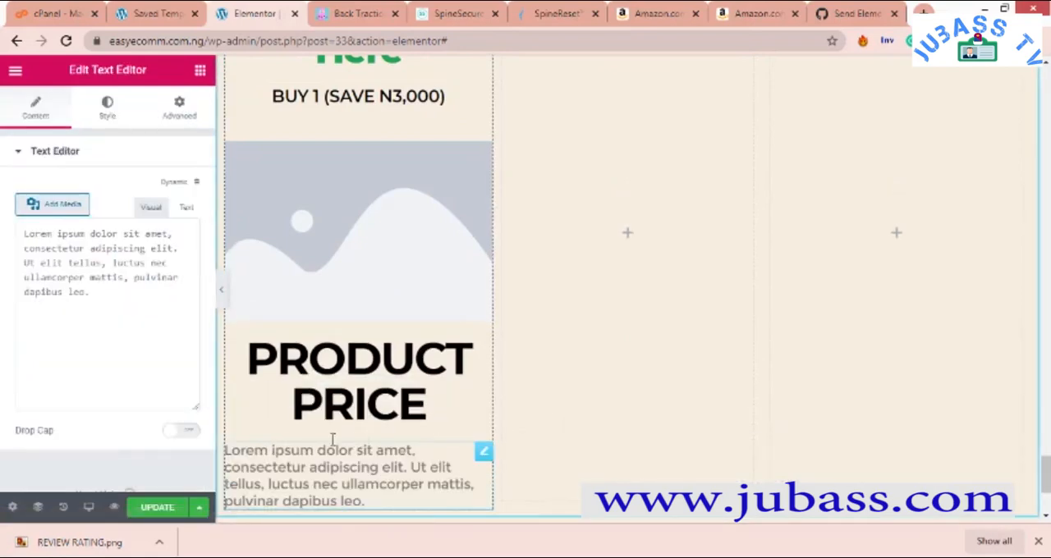
- Set the text color of the new paragraph below "PRODUCT PRICE" to black
{"action": "scroll", "coordinate": [332, 439], "scroll_direction": "down", "scroll_amount": 2}
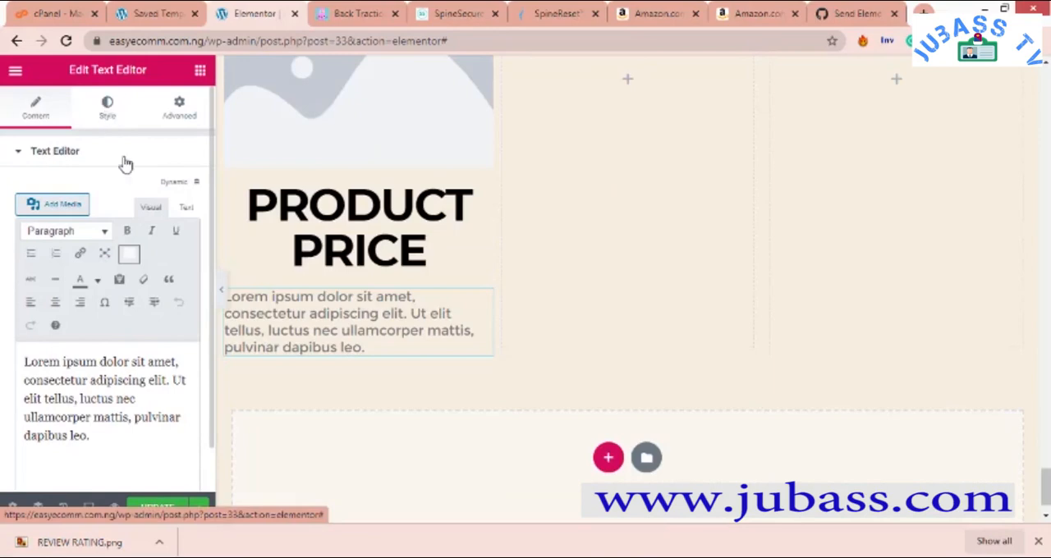
{"action": "left_click", "coordinate": [189, 228]}
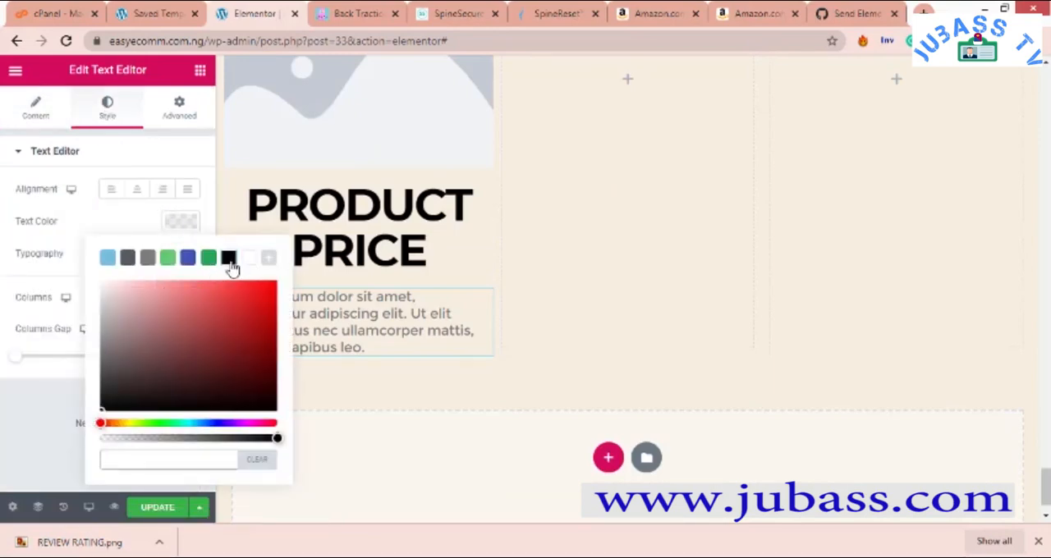
{"action": "left_click", "coordinate": [247, 260]}
{"action": "left_click", "coordinate": [227, 260]}
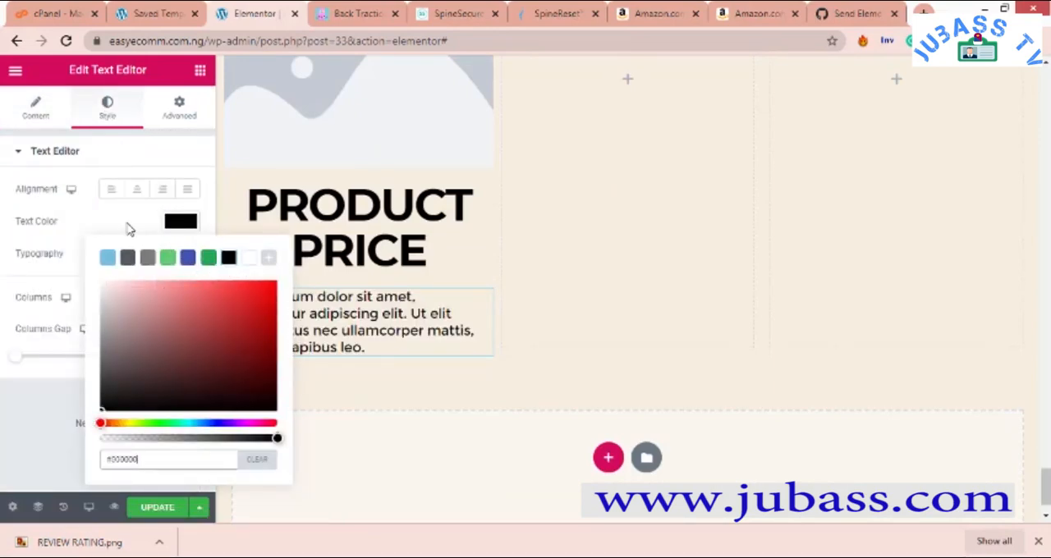
{"action": "left_click", "coordinate": [128, 229]}
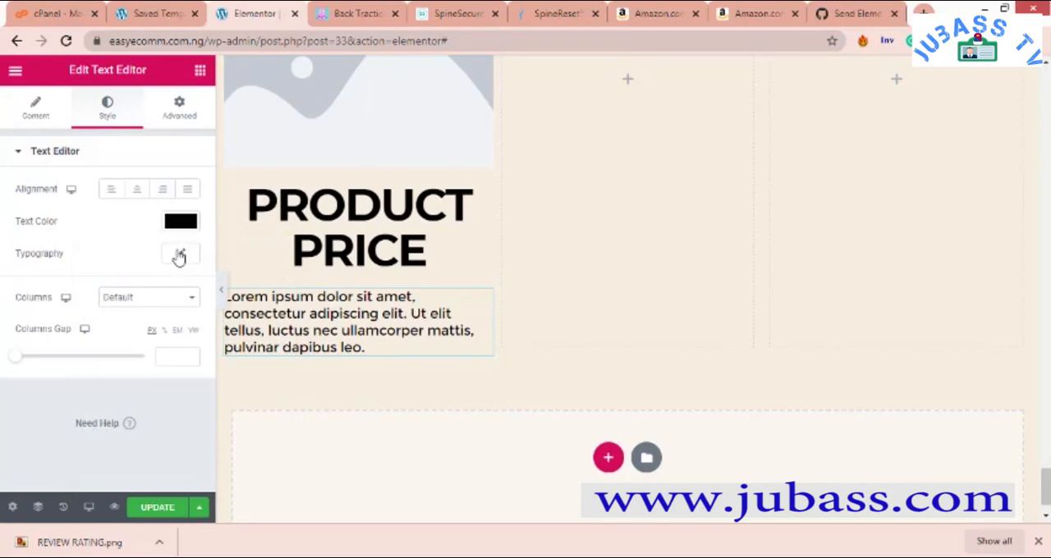
- Set the typography of the paragraph below "PRODUCT PRICE" to a size of 18 px and a weight of 700
{"action": "left_click", "coordinate": [179, 256]}
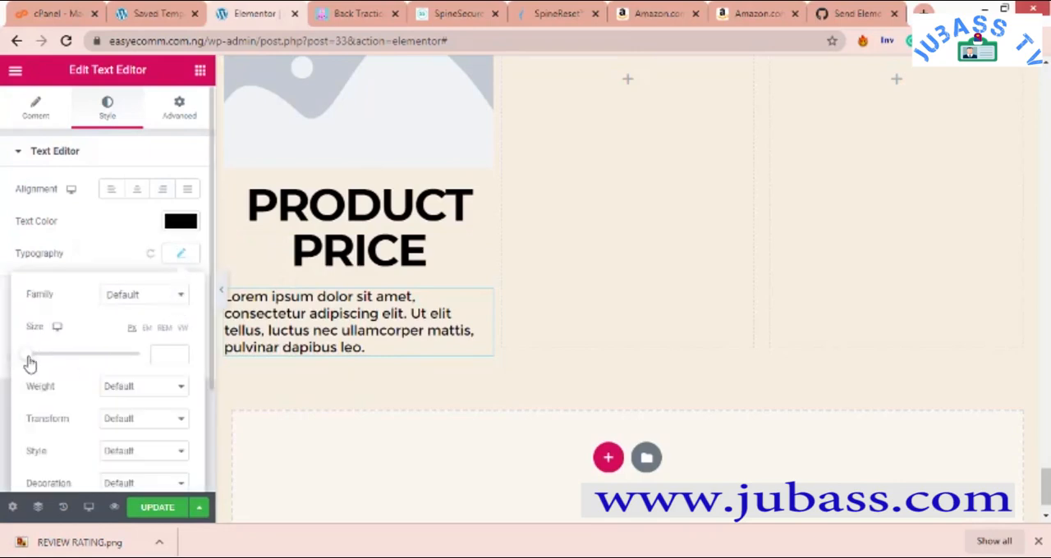
{"action": "left_click_drag", "start_coordinate": [30, 364], "coordinate": [41, 366]}
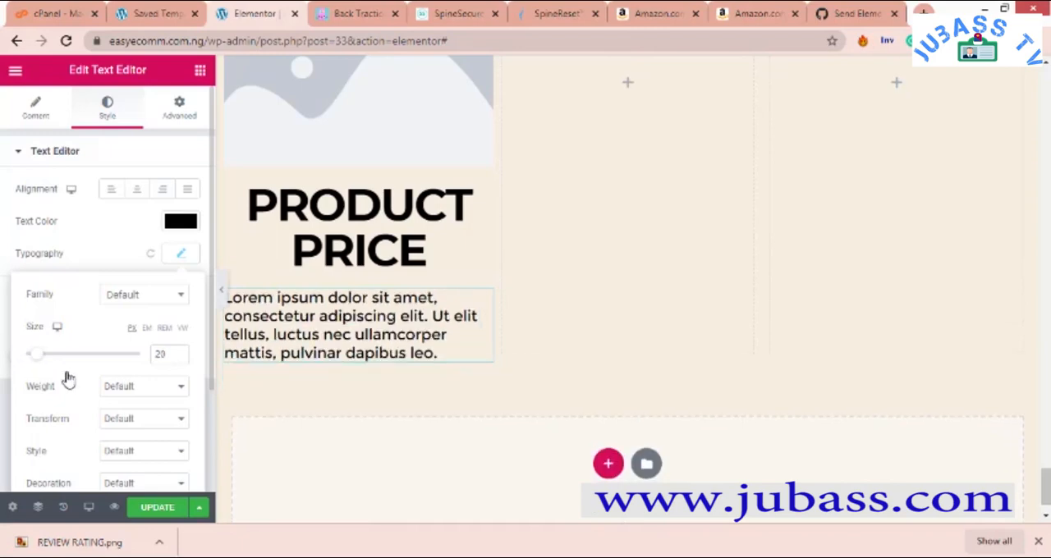
{"action": "left_click", "coordinate": [107, 385]}
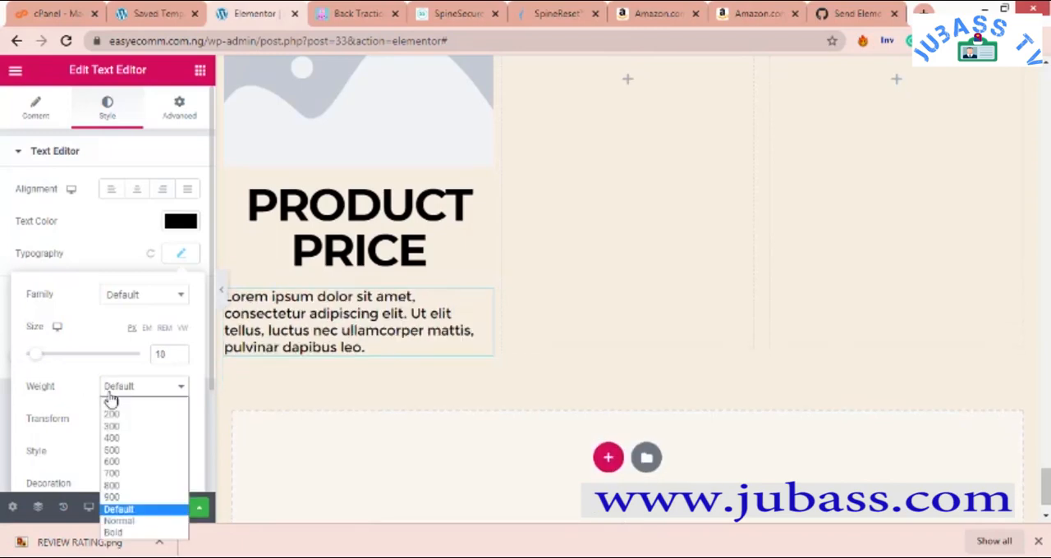
{"action": "left_click", "coordinate": [127, 450]}
{"action": "left_click", "coordinate": [140, 386]}
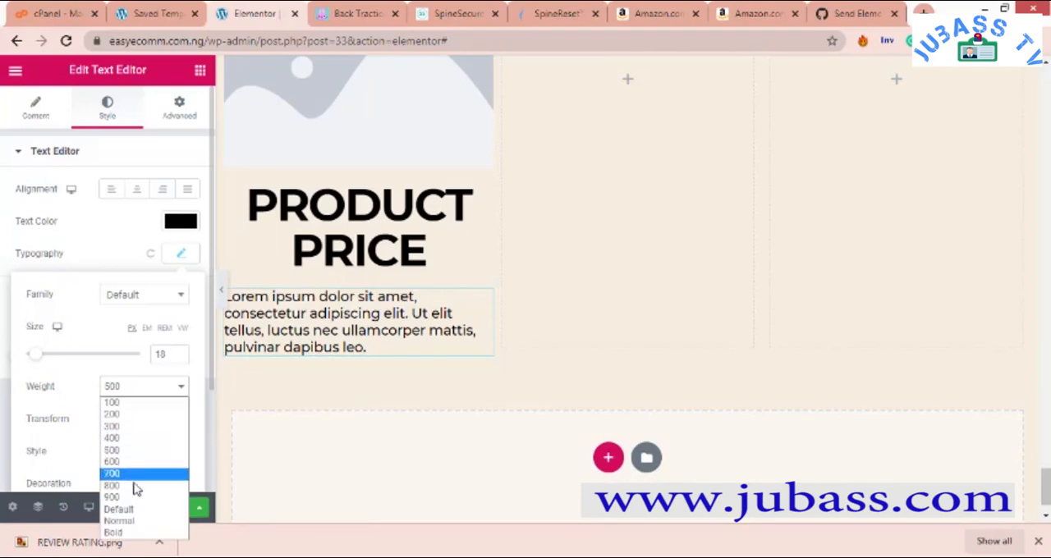
{"action": "left_click", "coordinate": [136, 484]}
{"action": "left_click", "coordinate": [138, 394]}
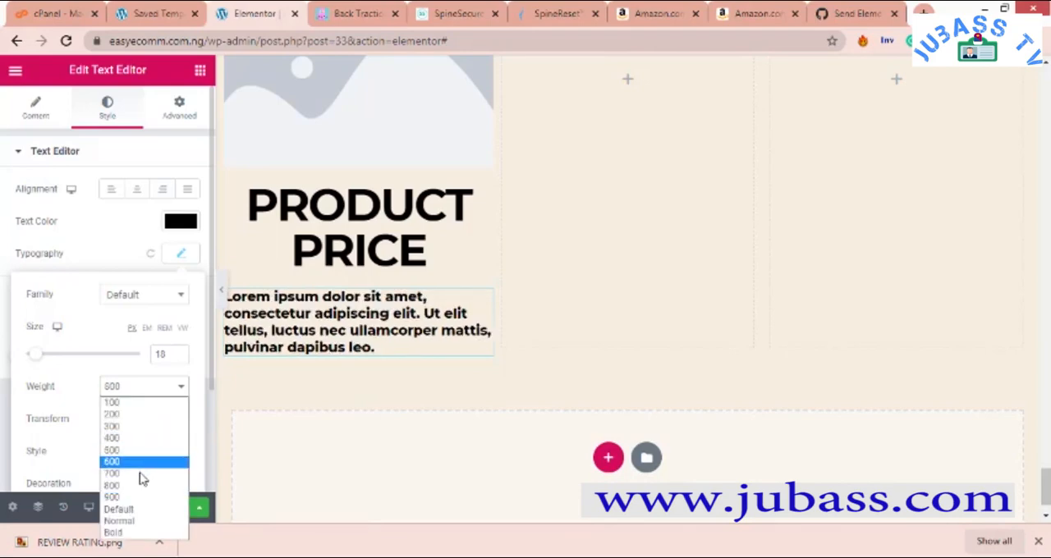
{"action": "left_click", "coordinate": [140, 478]}
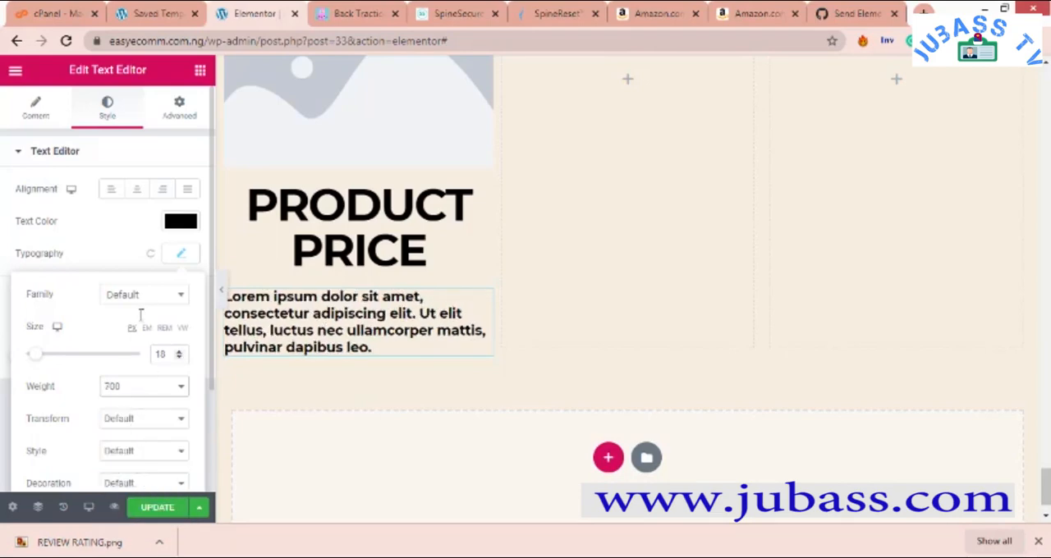
{"action": "left_click", "coordinate": [115, 239]}
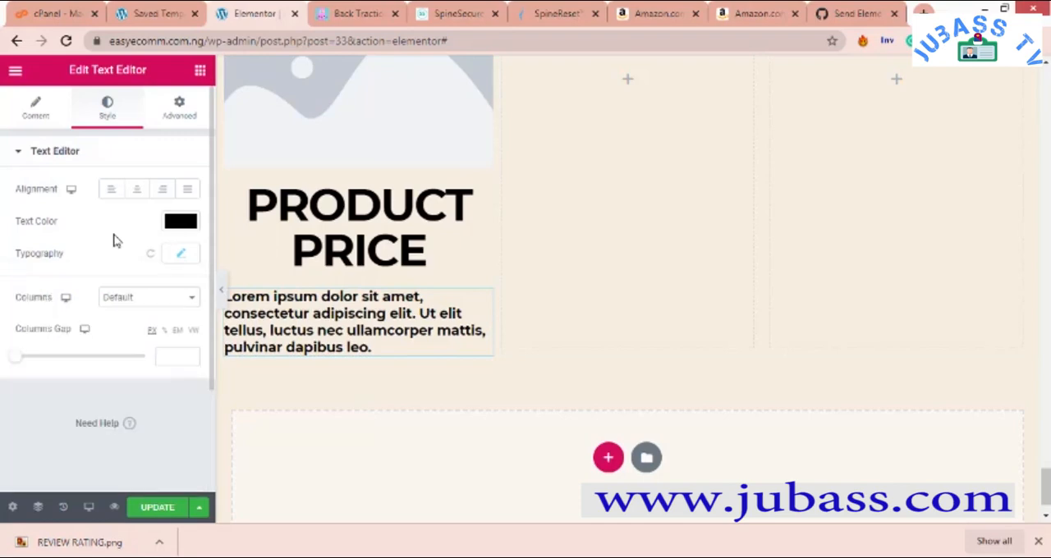
- Replace the placeholder paragraph below "PRODUCT PRICE" with the text "NORMAL ="
{"action": "left_click", "coordinate": [34, 112]}
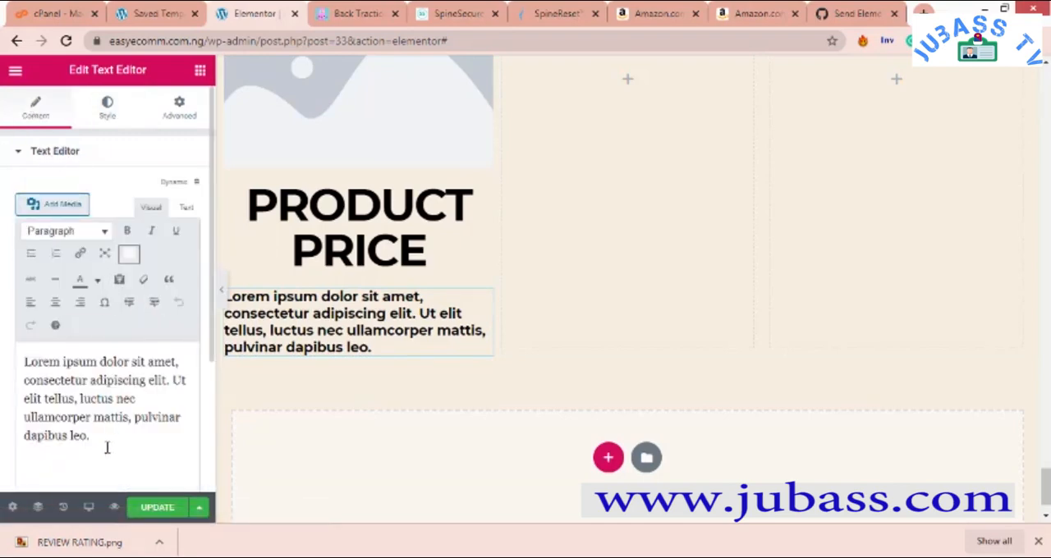
{"action": "left_click_drag", "start_coordinate": [107, 447], "coordinate": [4, 365]}
{"action": "type", "text": "N"}
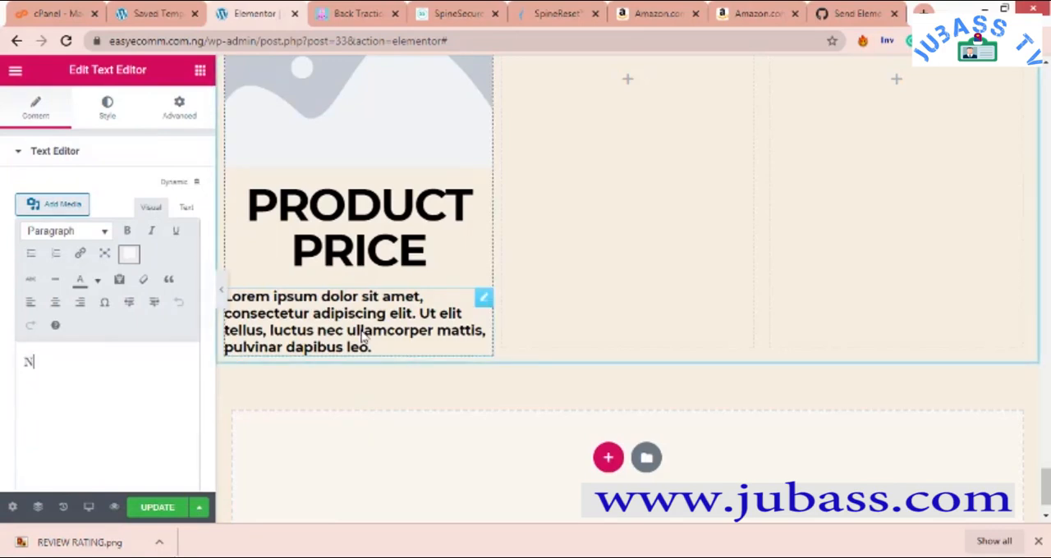
{"action": "type", "text": "ORMAL-"}
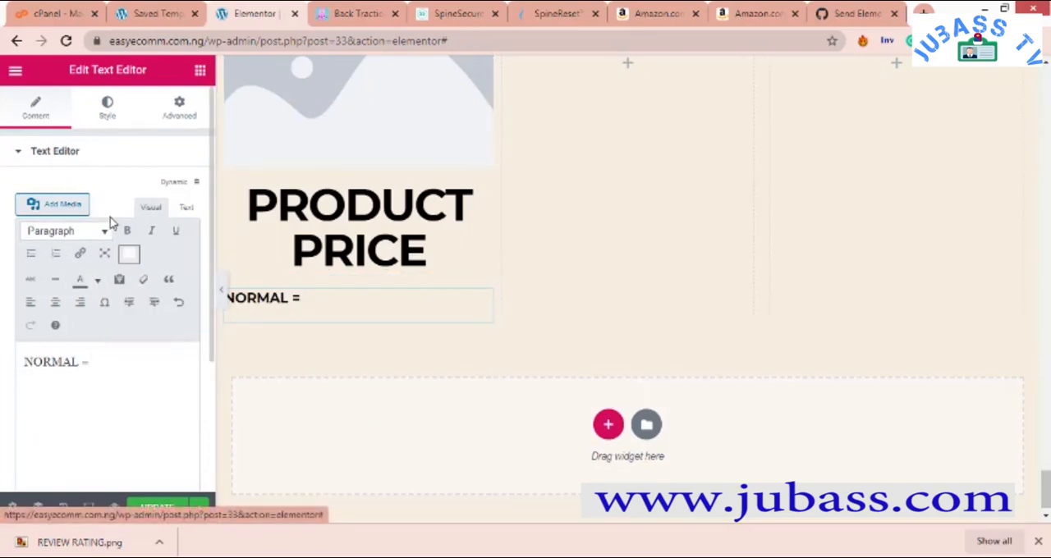
- Center the "NORMAL =" text and set its font size to 26 px
{"action": "left_click", "coordinate": [107, 107]}
{"action": "left_click", "coordinate": [138, 191]}
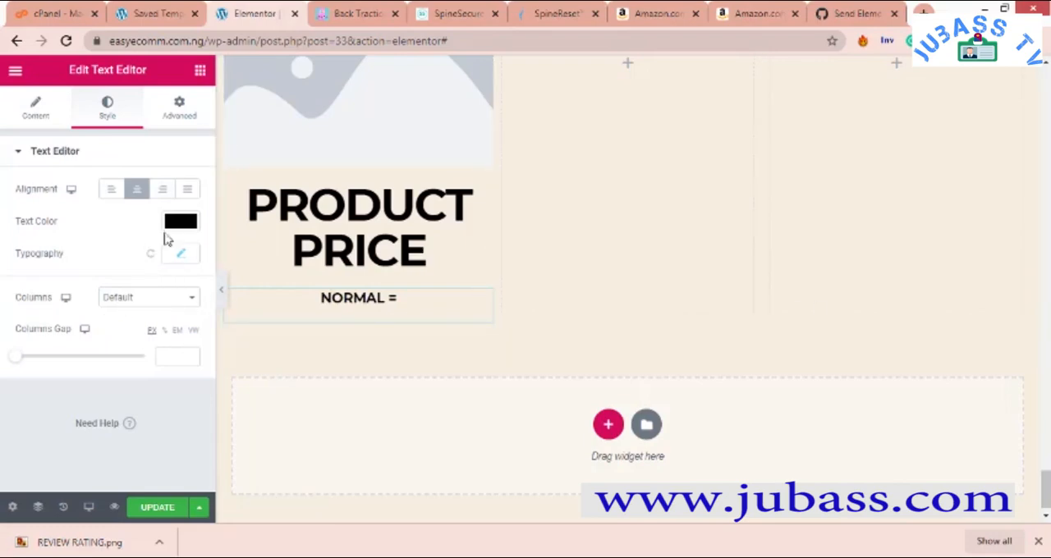
{"action": "left_click", "coordinate": [183, 256]}
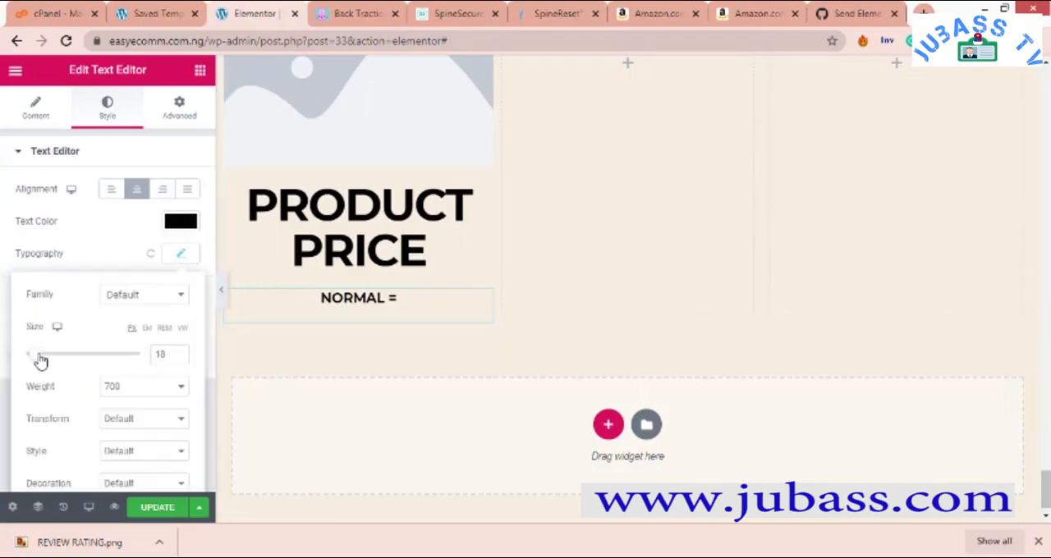
{"action": "left_click_drag", "start_coordinate": [45, 361], "coordinate": [41, 363]}
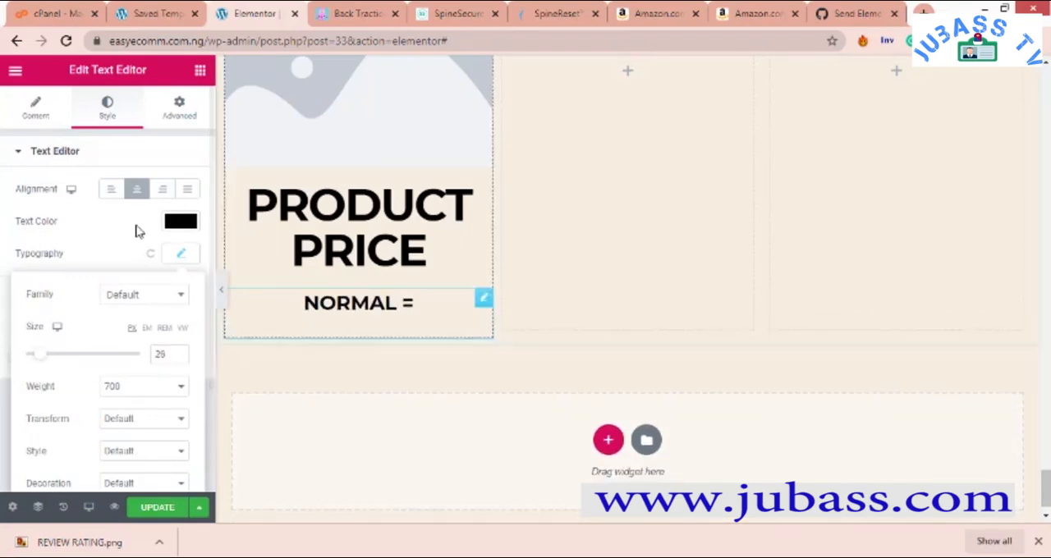
- Set the padding of the "NORMAL =" text to -7 on all sides
{"action": "left_click", "coordinate": [183, 112]}
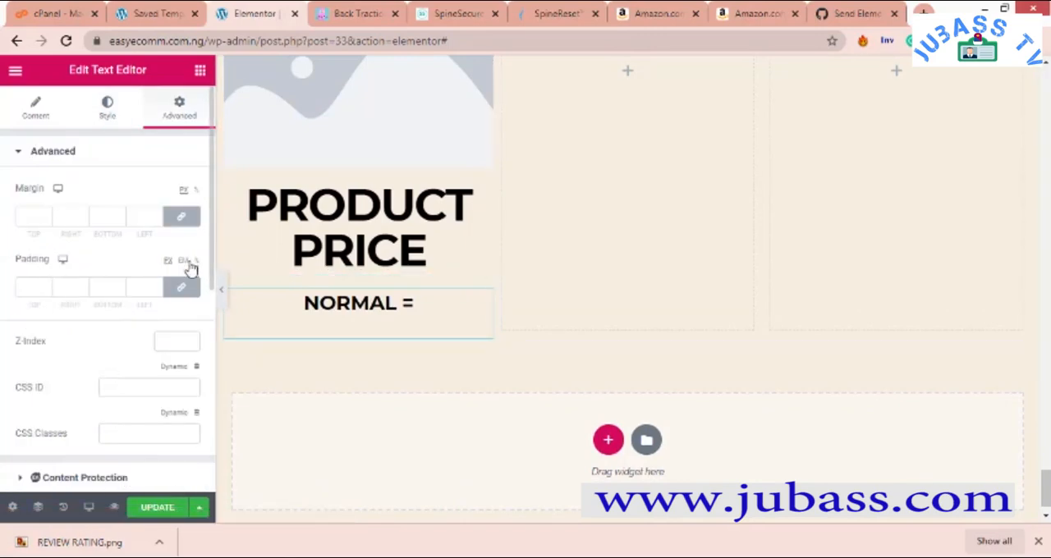
{"action": "left_click", "coordinate": [119, 290]}
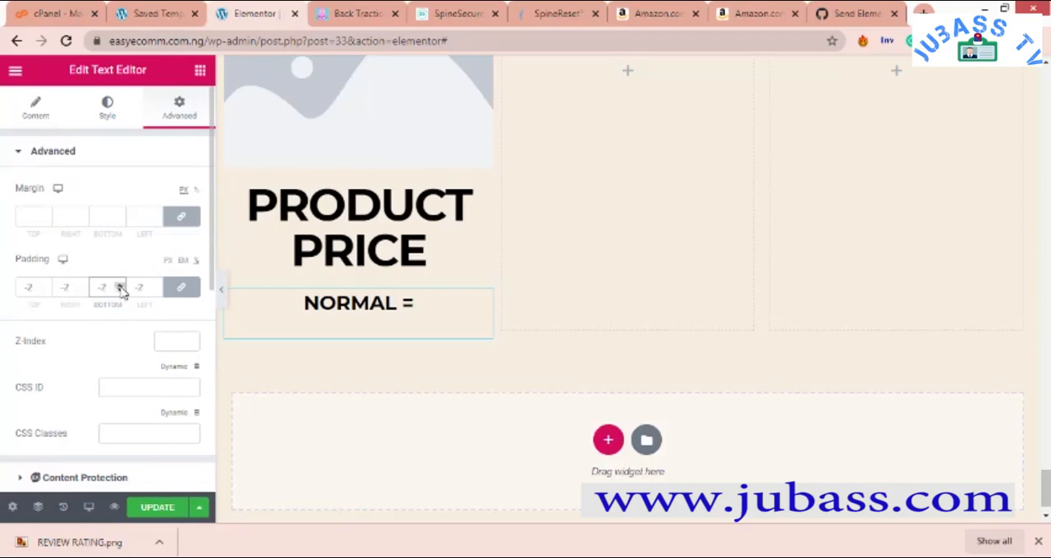
{"action": "left_click", "coordinate": [119, 287]}
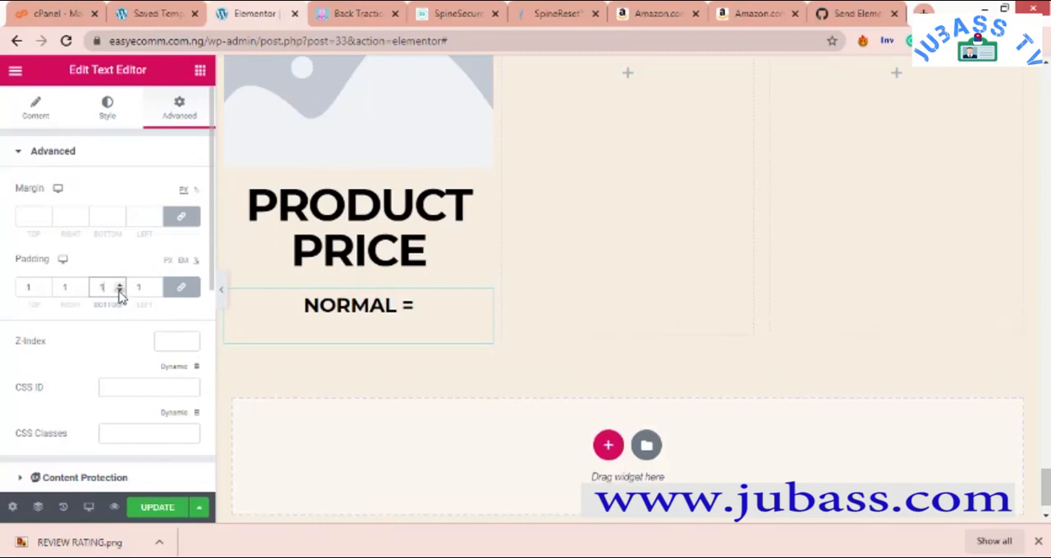
{"action": "left_click", "coordinate": [119, 292]}
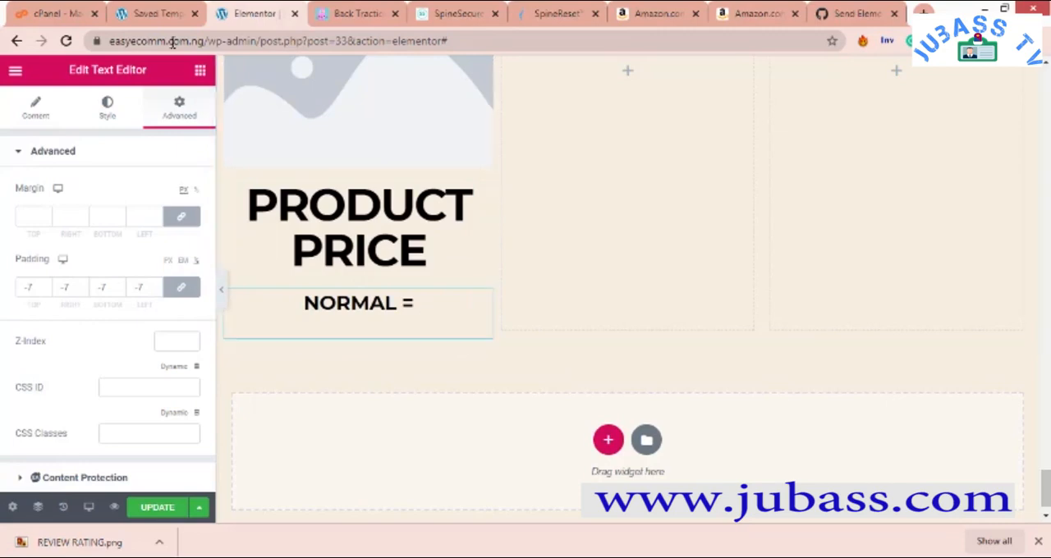
- Compare the column with the package cards and set the "NORMAL =" text's typography to a size of 23 px and a weight of 400
{"action": "left_click", "coordinate": [199, 71]}
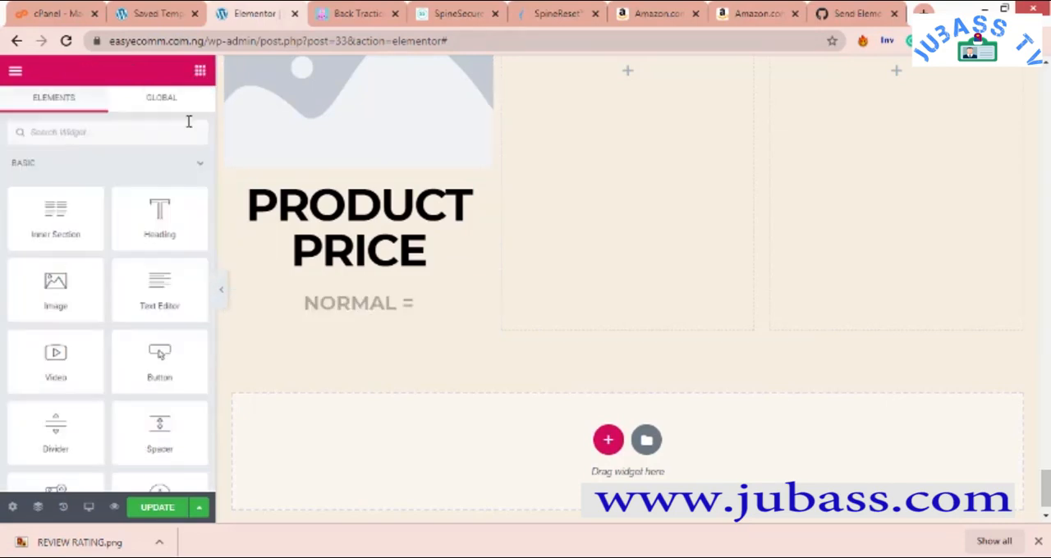
{"action": "scroll", "coordinate": [340, 220], "scroll_direction": "up", "scroll_amount": 5}
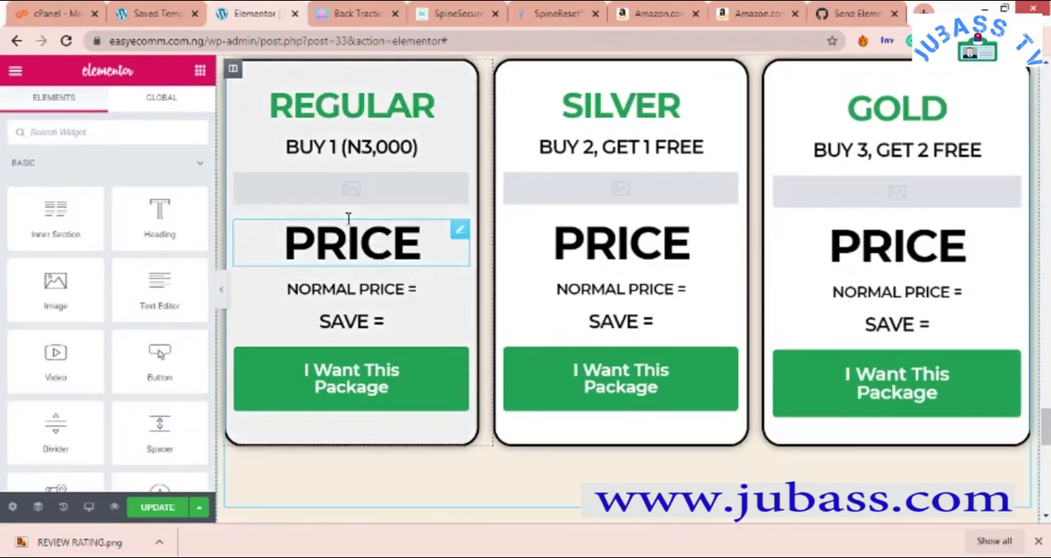
{"action": "scroll", "coordinate": [345, 218], "scroll_direction": "down", "scroll_amount": 2}
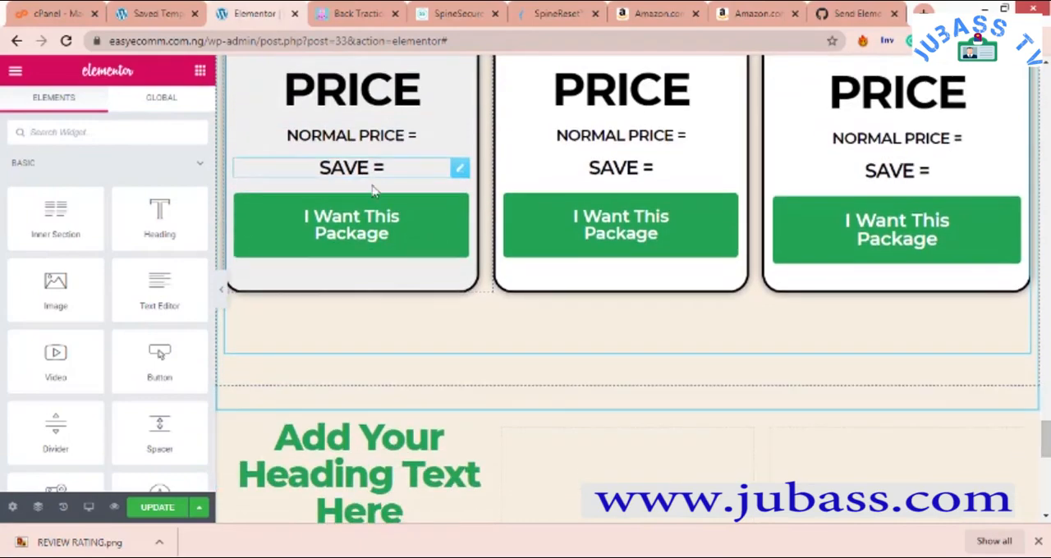
{"action": "scroll", "coordinate": [371, 222], "scroll_direction": "down", "scroll_amount": 6}
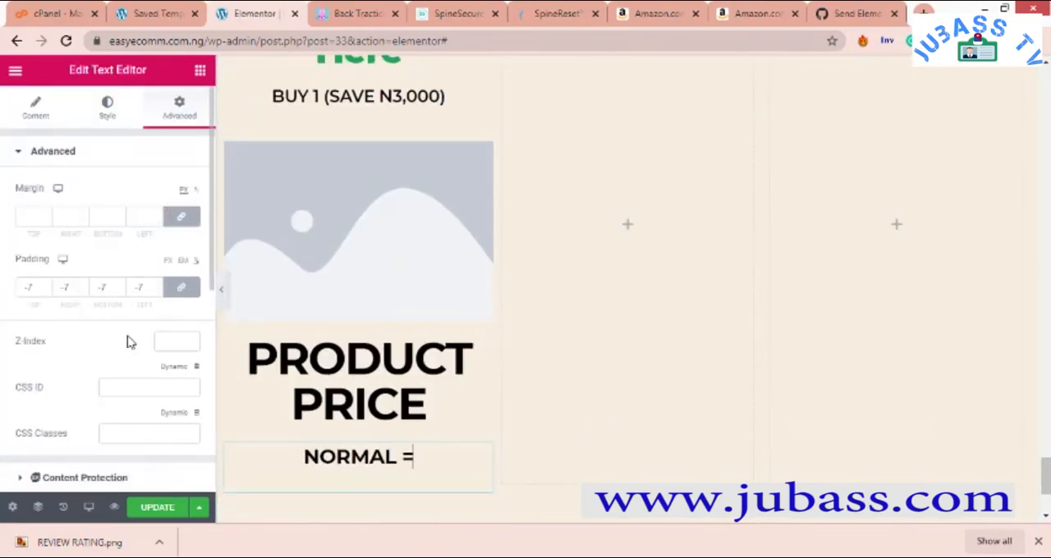
{"action": "left_click", "coordinate": [125, 110]}
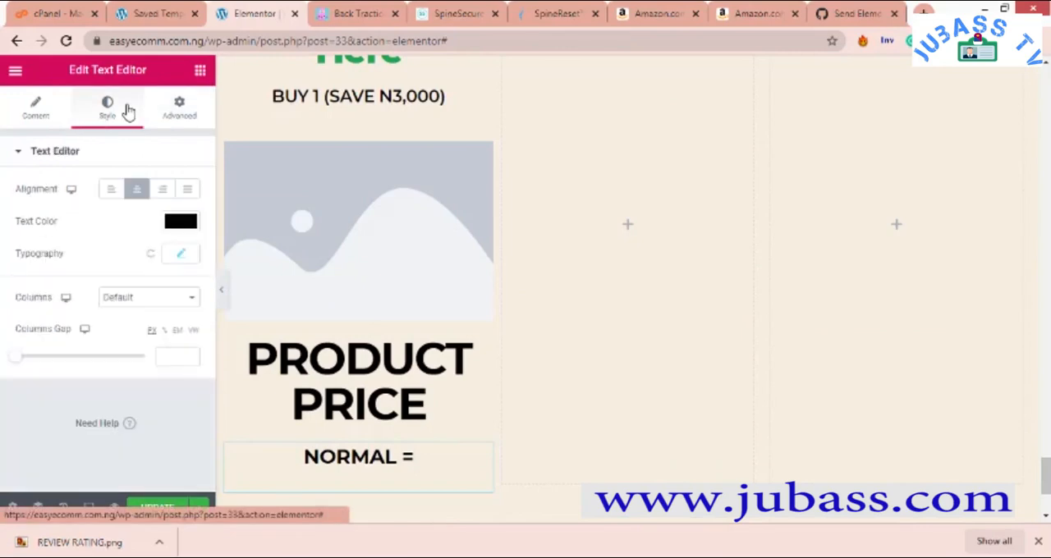
{"action": "left_click", "coordinate": [180, 257]}
{"action": "scroll", "coordinate": [49, 328], "scroll_direction": "down", "scroll_amount": 1}
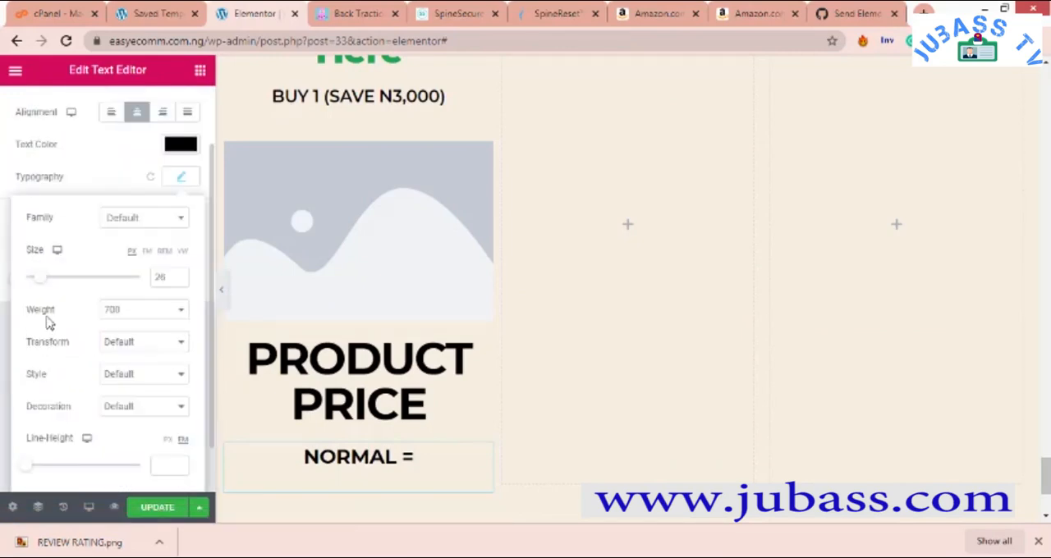
{"action": "left_click_drag", "start_coordinate": [39, 283], "coordinate": [41, 286]}
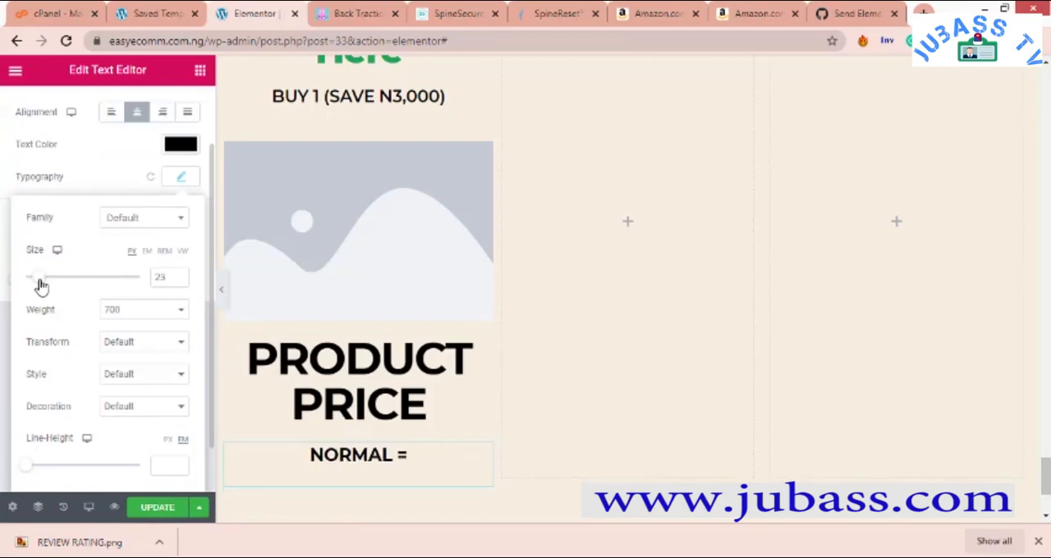
{"action": "left_click", "coordinate": [127, 320]}
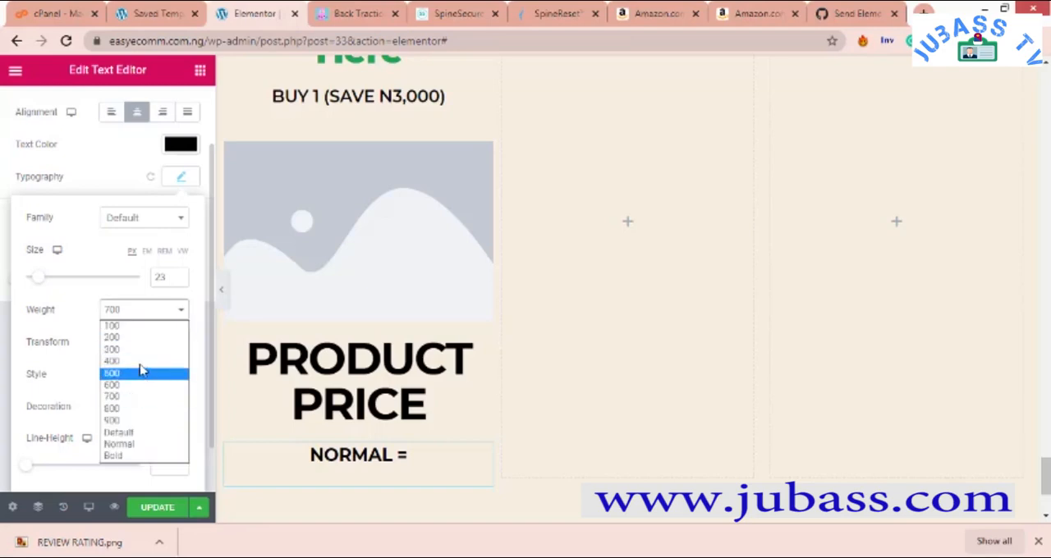
{"action": "left_click", "coordinate": [140, 362]}
{"action": "left_click", "coordinate": [142, 322]}
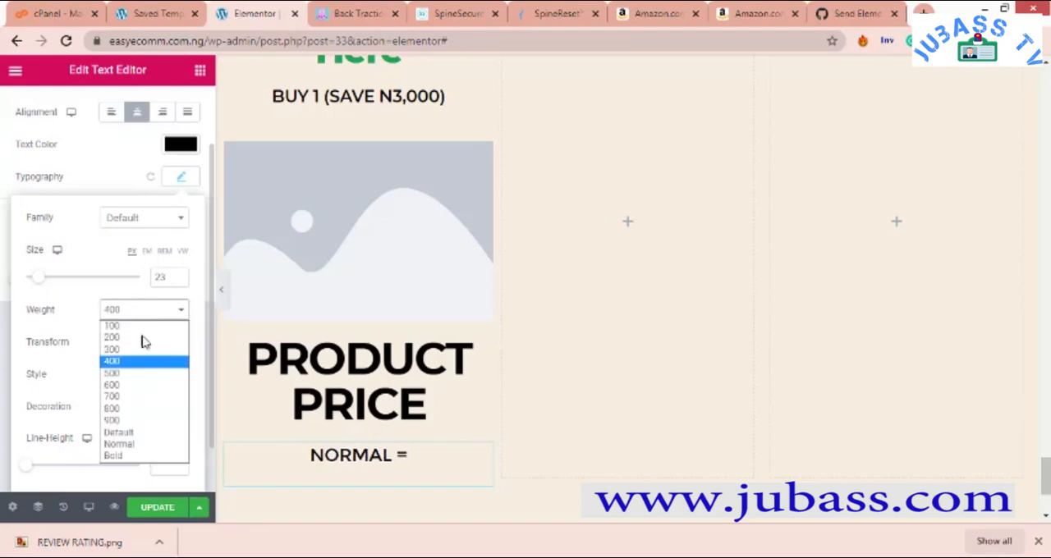
{"action": "left_click", "coordinate": [144, 353]}
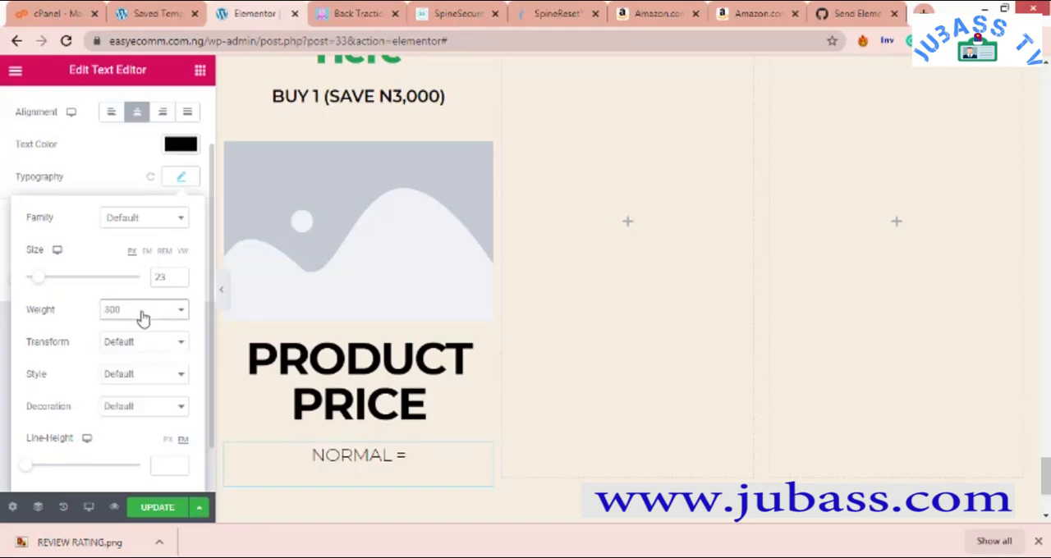
{"action": "left_click", "coordinate": [140, 312]}
{"action": "left_click", "coordinate": [138, 363]}
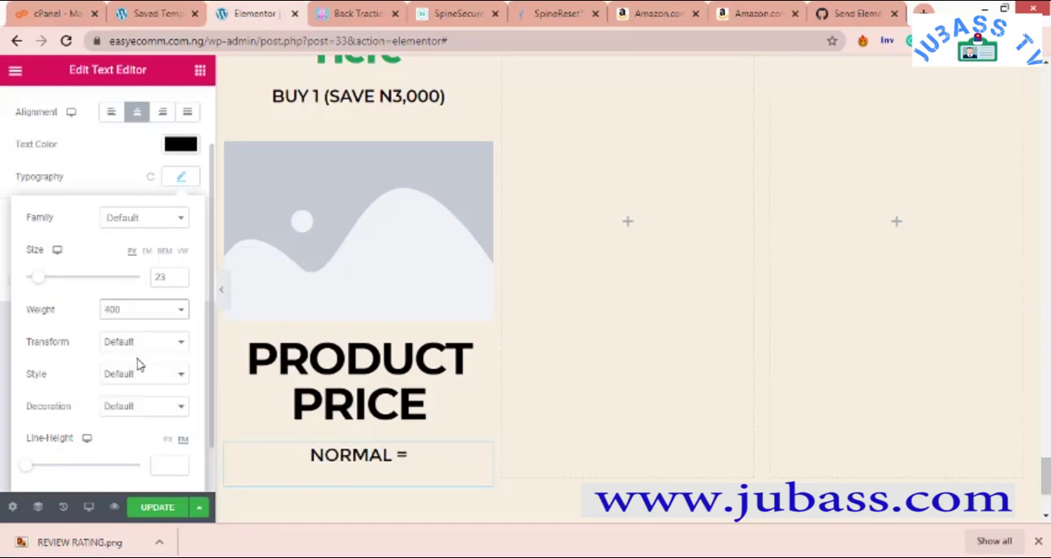
{"action": "left_click", "coordinate": [96, 173]}
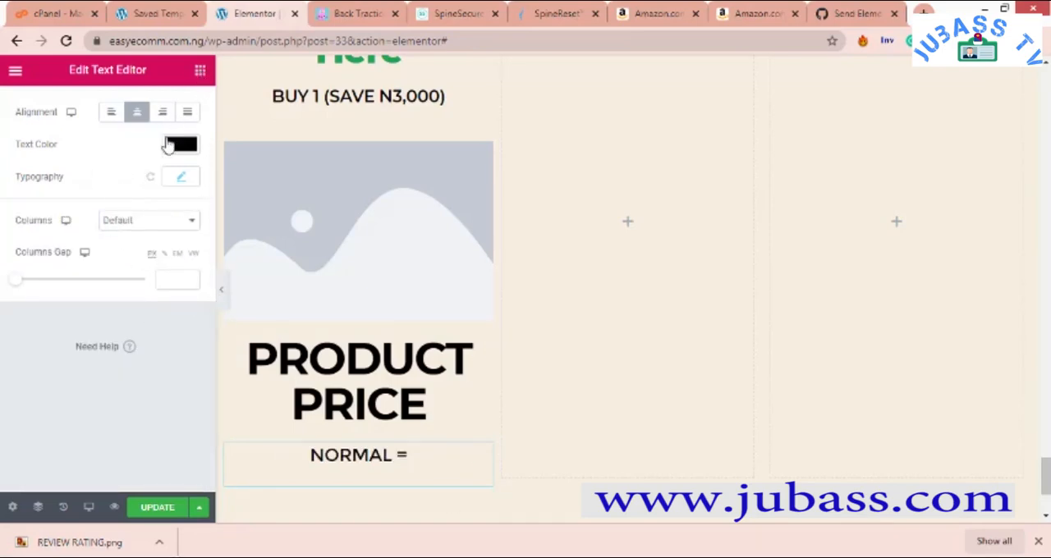
- Add another Text Editor widget below the "NORMAL =" text in the first column
{"action": "left_click", "coordinate": [200, 70]}
{"action": "left_click_drag", "start_coordinate": [168, 283], "coordinate": [382, 485]}
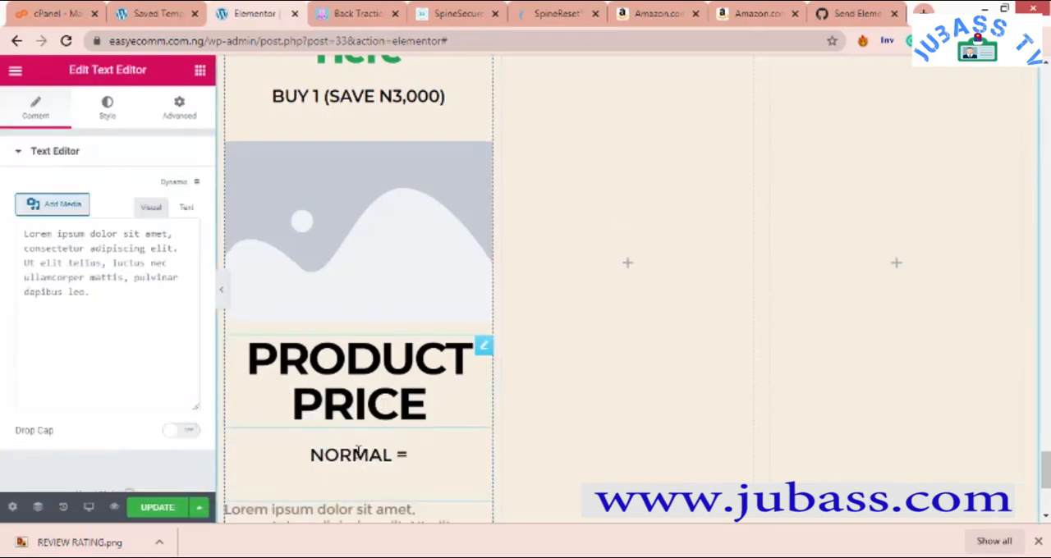
{"action": "scroll", "coordinate": [321, 352], "scroll_direction": "down", "scroll_amount": 3}
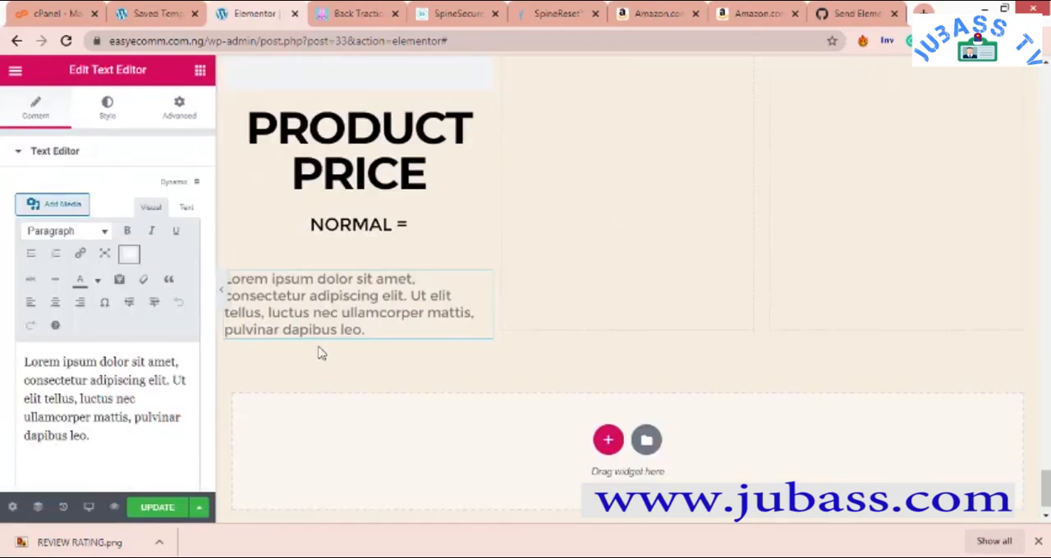
- Reopen the "NORMAL =" text widget and set its padding to 2 on all sides
{"action": "right_click", "coordinate": [425, 212]}
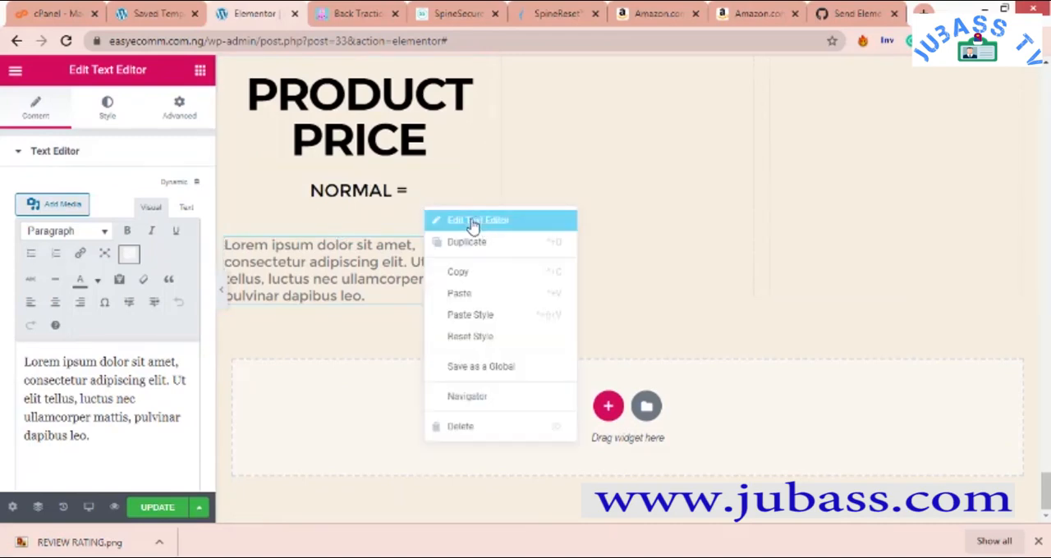
{"action": "left_click", "coordinate": [107, 106]}
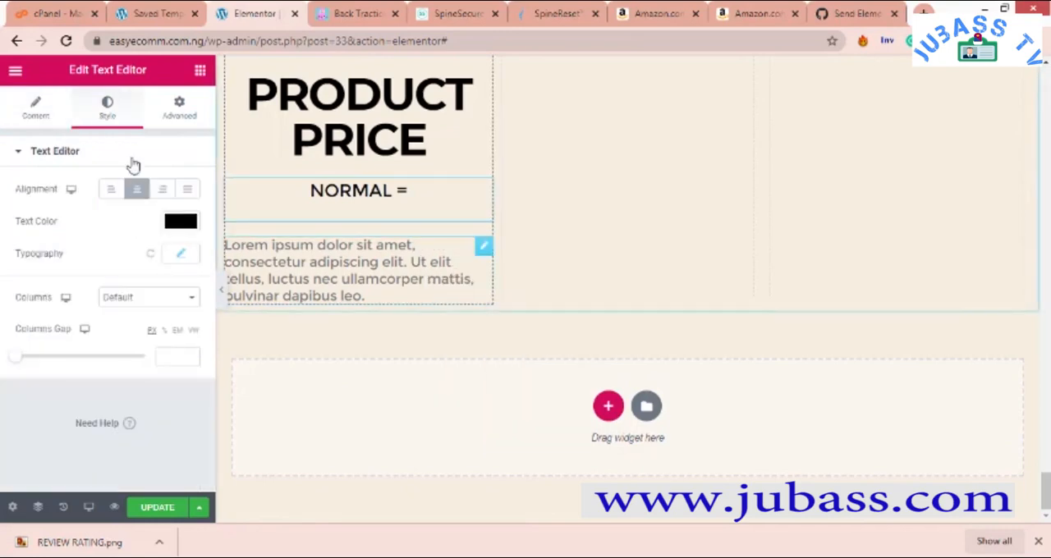
{"action": "left_click", "coordinate": [180, 109]}
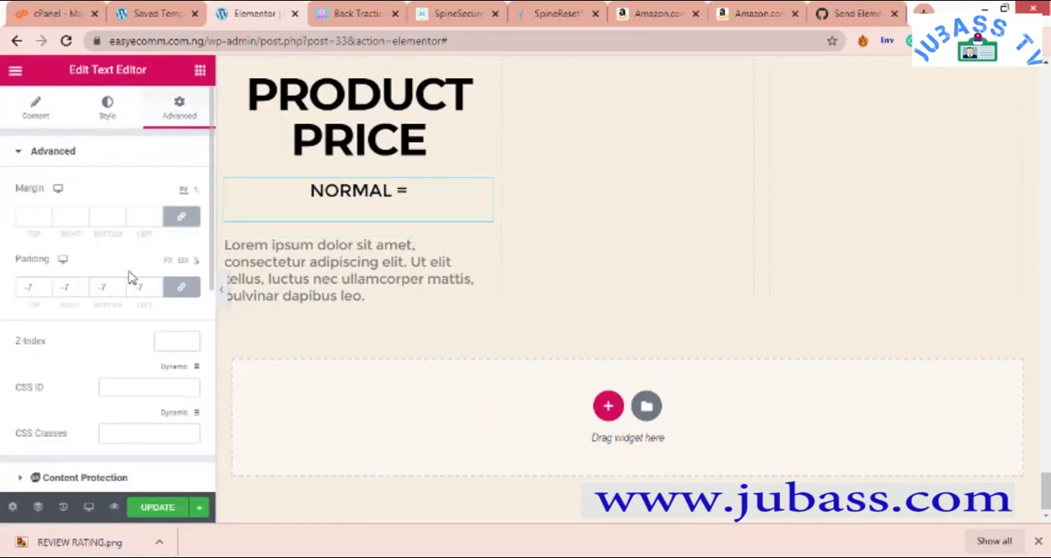
{"action": "left_click", "coordinate": [46, 289]}
{"action": "left_click", "coordinate": [46, 287]}
{"action": "left_click", "coordinate": [47, 287]}
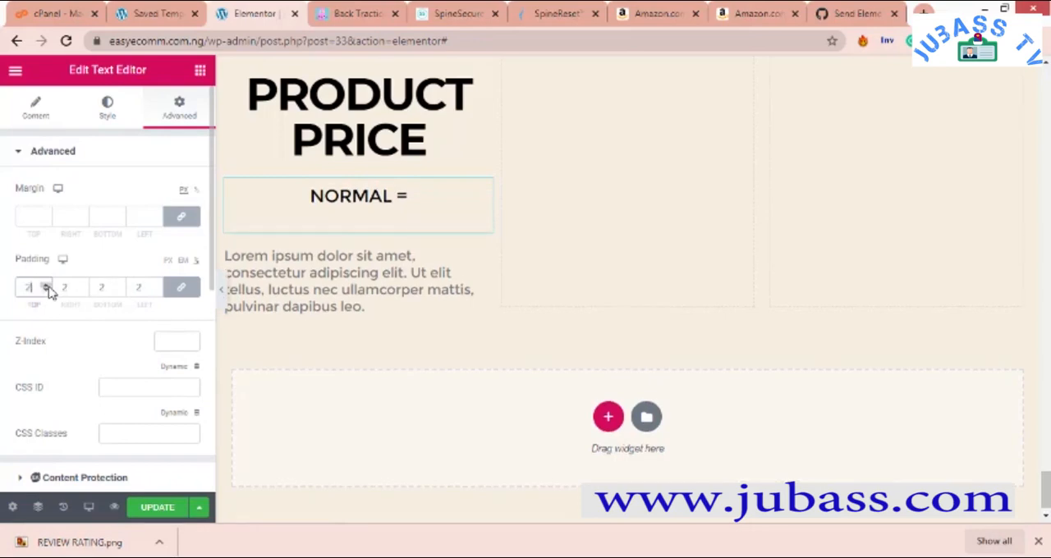
- Set the "NORMAL =" text's padding to -14 on all sides and unlink the padding values
{"action": "left_click", "coordinate": [46, 291]}
{"action": "left_click", "coordinate": [119, 291]}
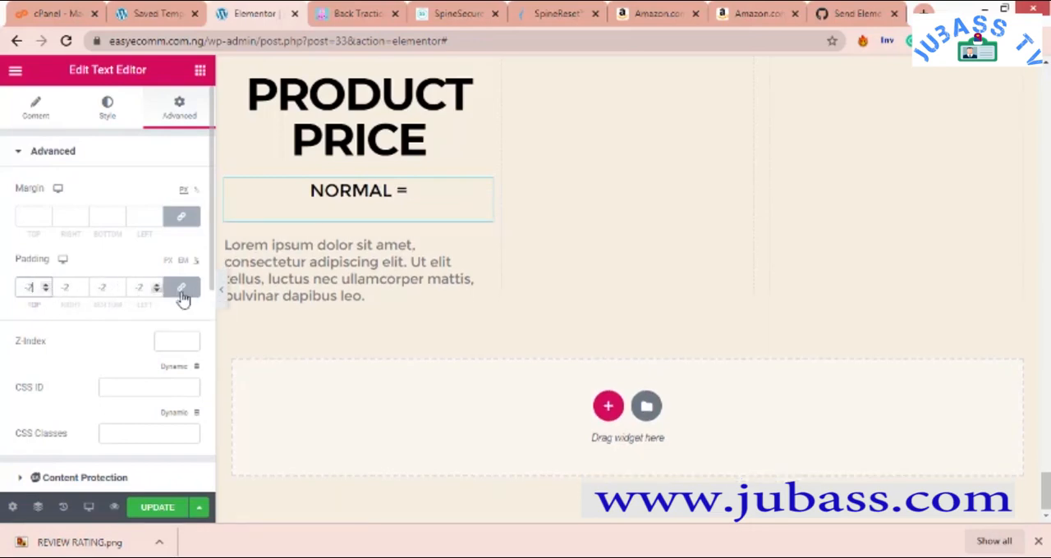
{"action": "left_click", "coordinate": [119, 291]}
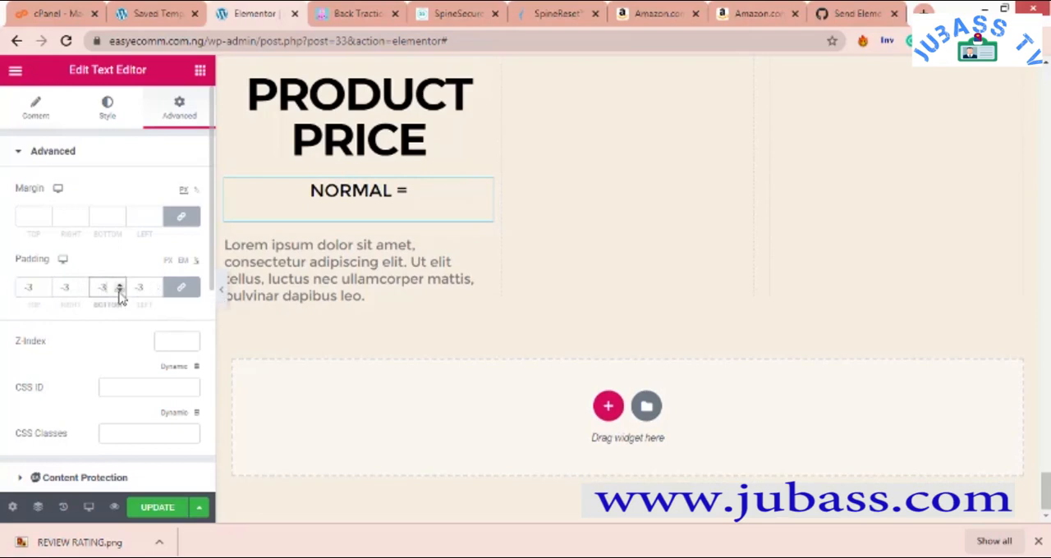
{"action": "left_click", "coordinate": [119, 292]}
{"action": "left_click", "coordinate": [120, 287]}
{"action": "left_click", "coordinate": [120, 287]}
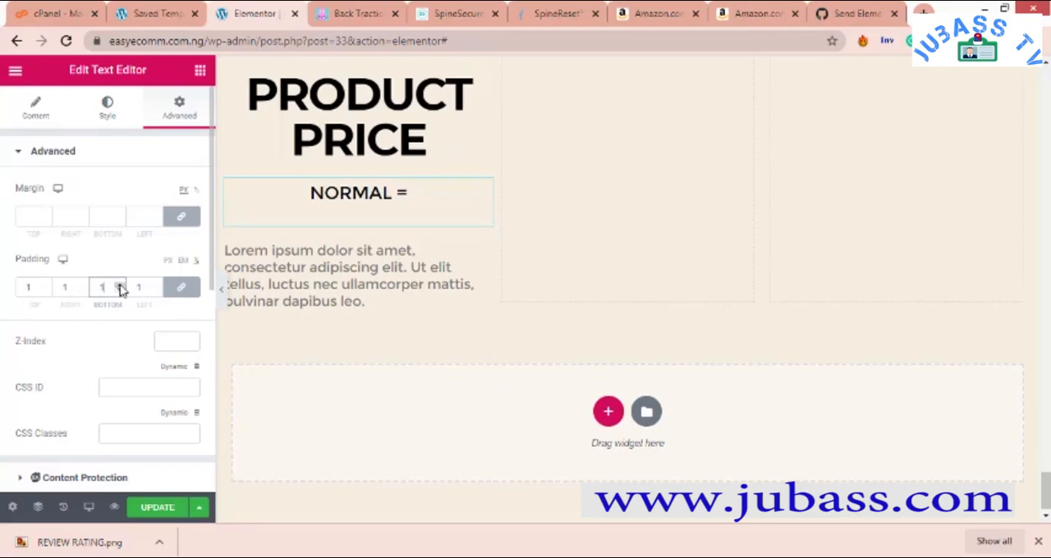
{"action": "left_click", "coordinate": [120, 286]}
{"action": "left_click", "coordinate": [120, 291]}
{"action": "left_click", "coordinate": [119, 291]}
{"action": "left_click", "coordinate": [119, 292]}
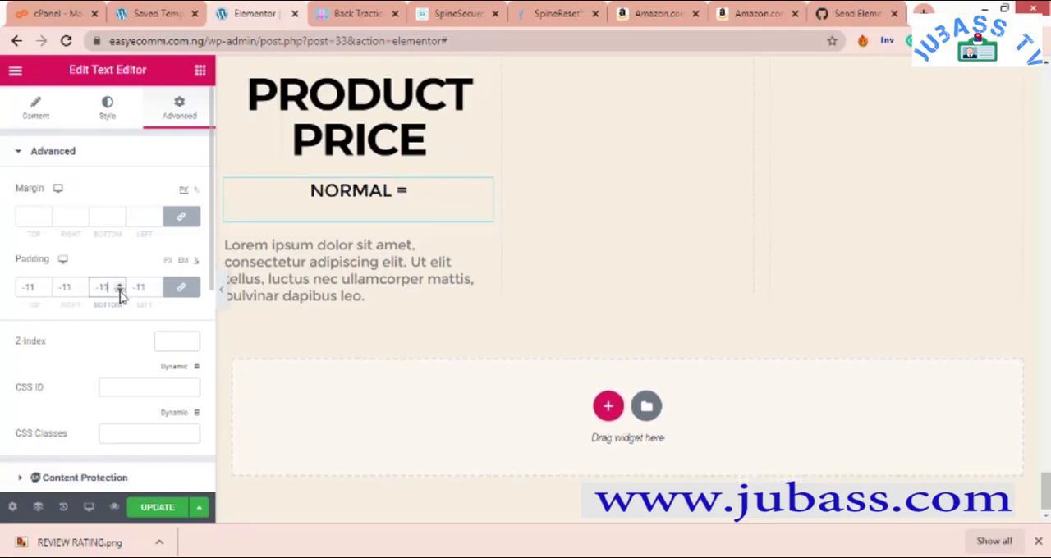
{"action": "left_click", "coordinate": [181, 286]}
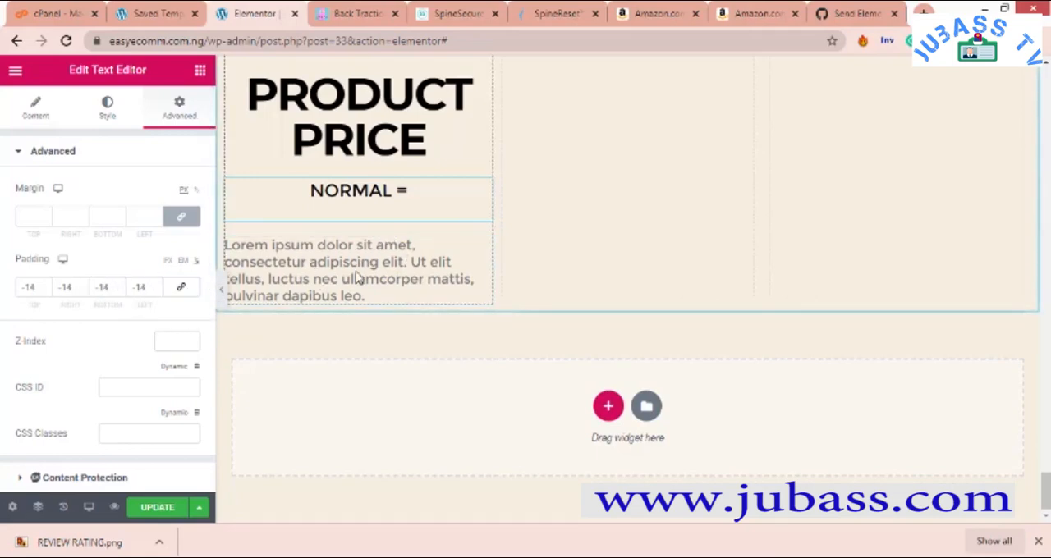
- Replace the placeholder text in the Text Editor widget below "NORMAL =" with "SAVE ="
{"action": "right_click", "coordinate": [483, 250]}
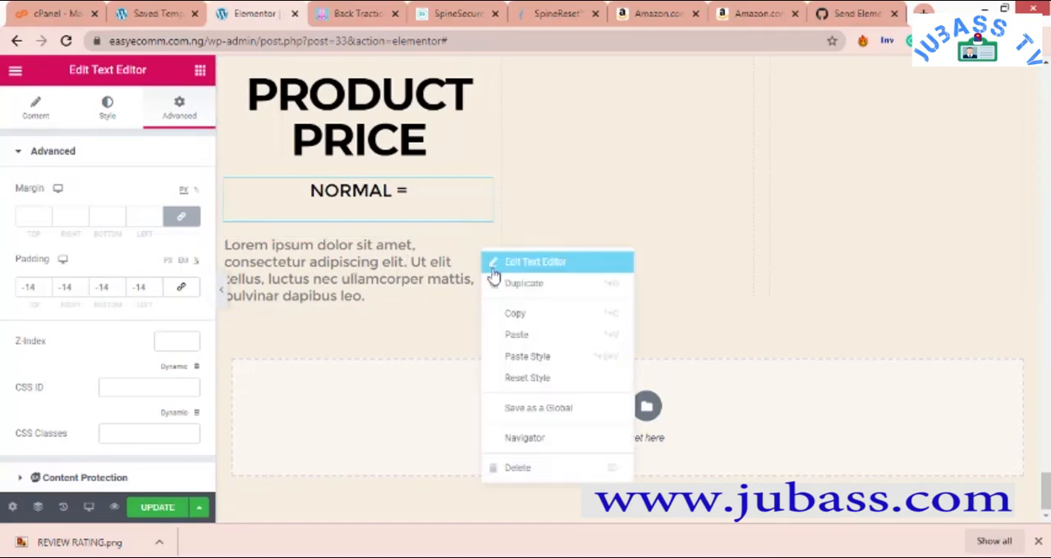
{"action": "left_click", "coordinate": [495, 263]}
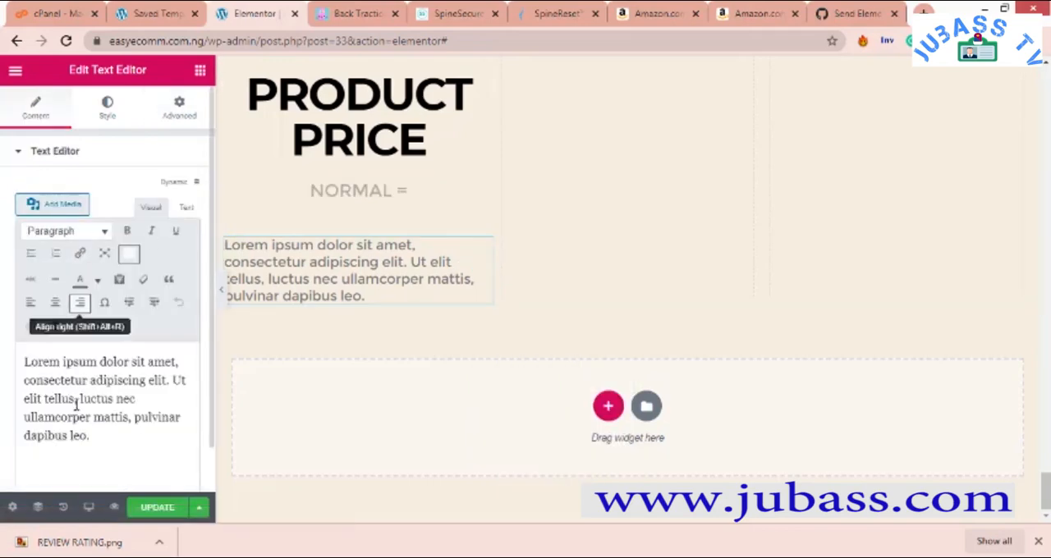
{"action": "left_click_drag", "start_coordinate": [102, 440], "coordinate": [3, 356]}
{"action": "type", "text": "SAVE ="}
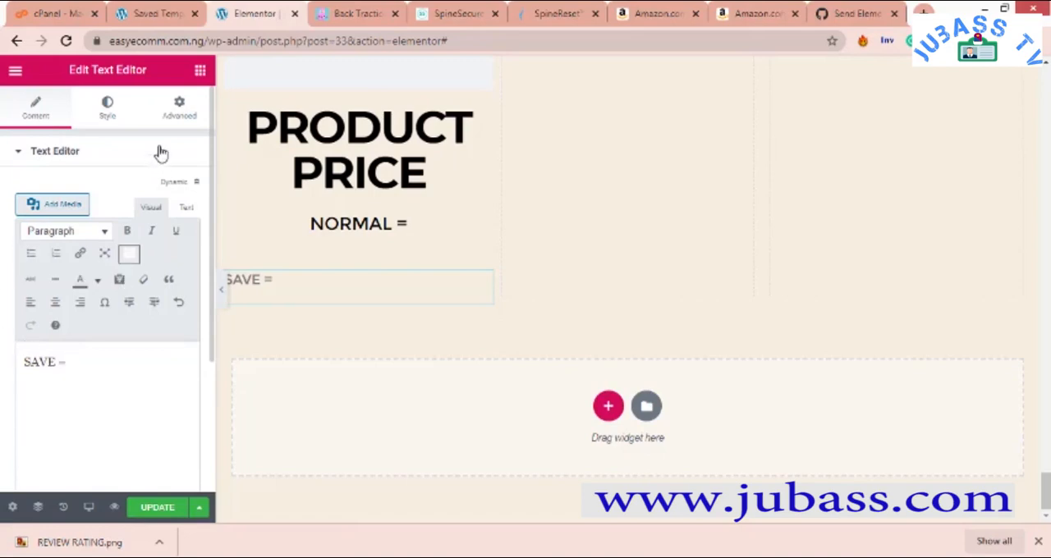
- Center the "SAVE =" text and set its color to black (#000000)
{"action": "left_click", "coordinate": [108, 107]}
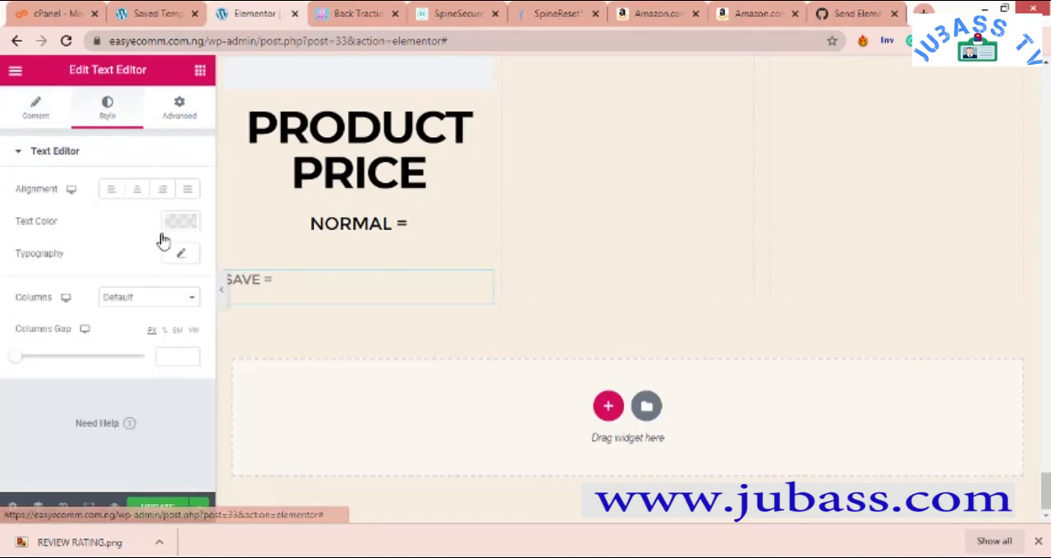
{"action": "left_click", "coordinate": [136, 190]}
{"action": "left_click", "coordinate": [181, 221]}
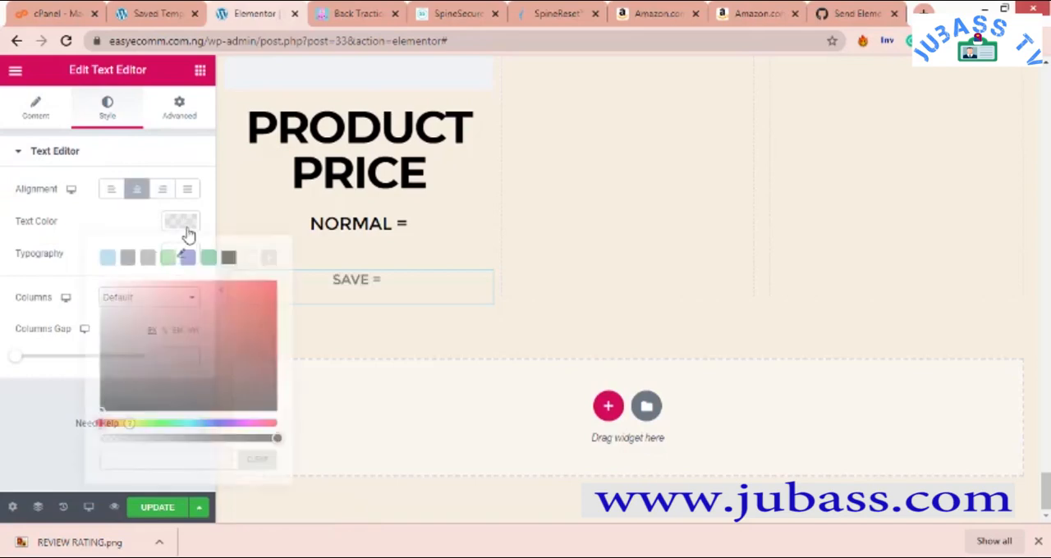
{"action": "left_click", "coordinate": [227, 260]}
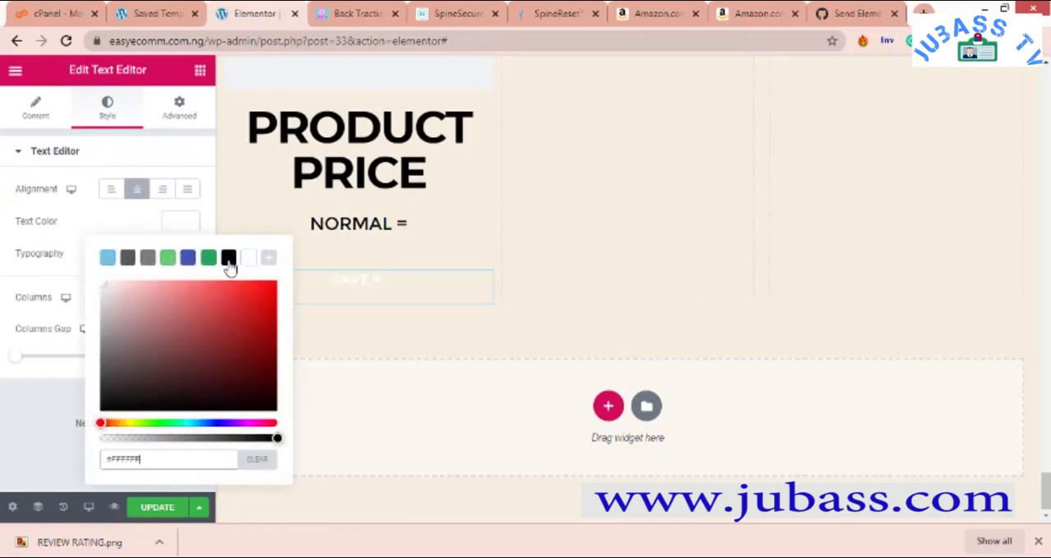
{"action": "left_click", "coordinate": [118, 216]}
- Set the "SAVE =" text's font size to 37 px and check it against the rest of the column
{"action": "left_click", "coordinate": [183, 256]}
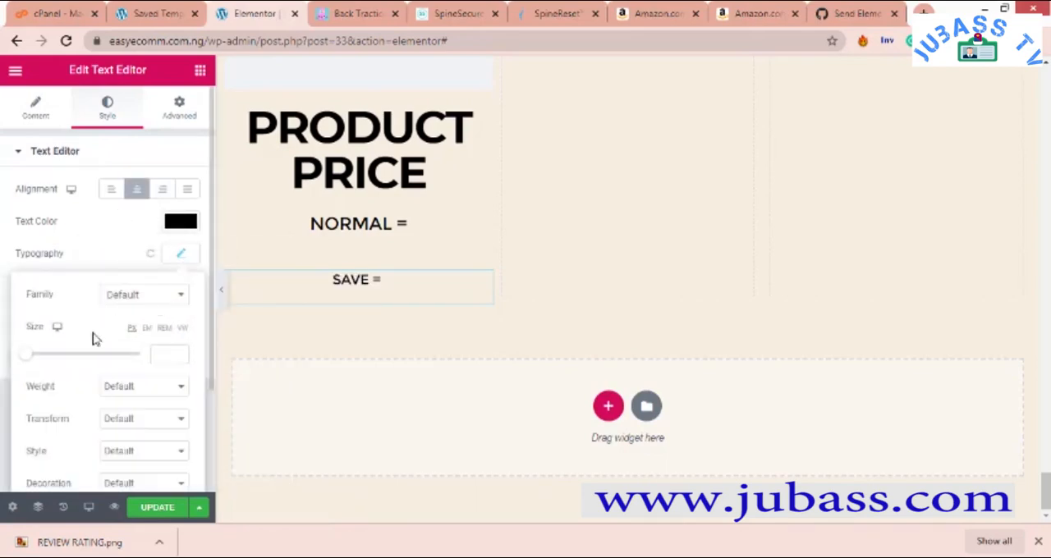
{"action": "left_click", "coordinate": [43, 356]}
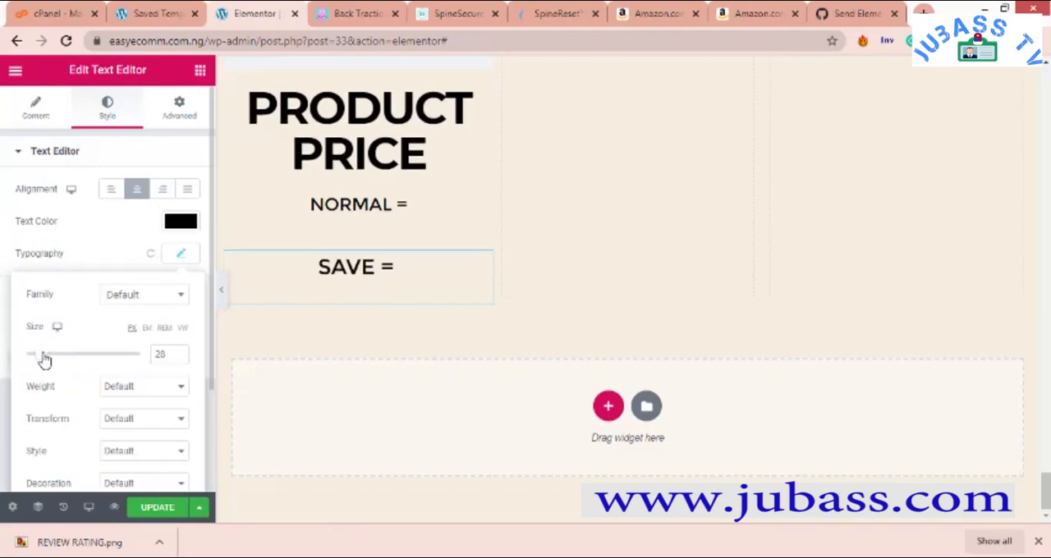
{"action": "left_click_drag", "start_coordinate": [50, 363], "coordinate": [59, 368]}
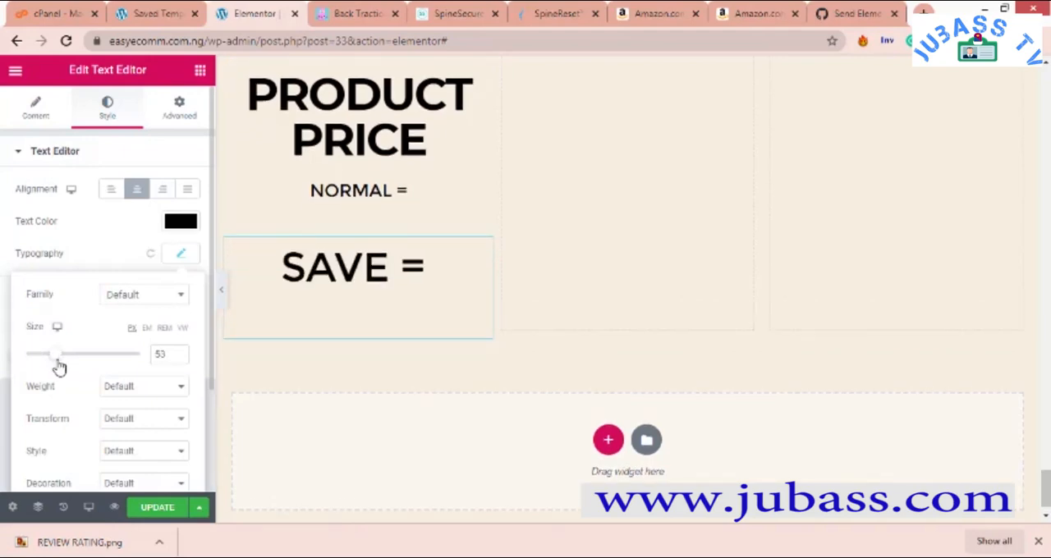
{"action": "left_click", "coordinate": [49, 358]}
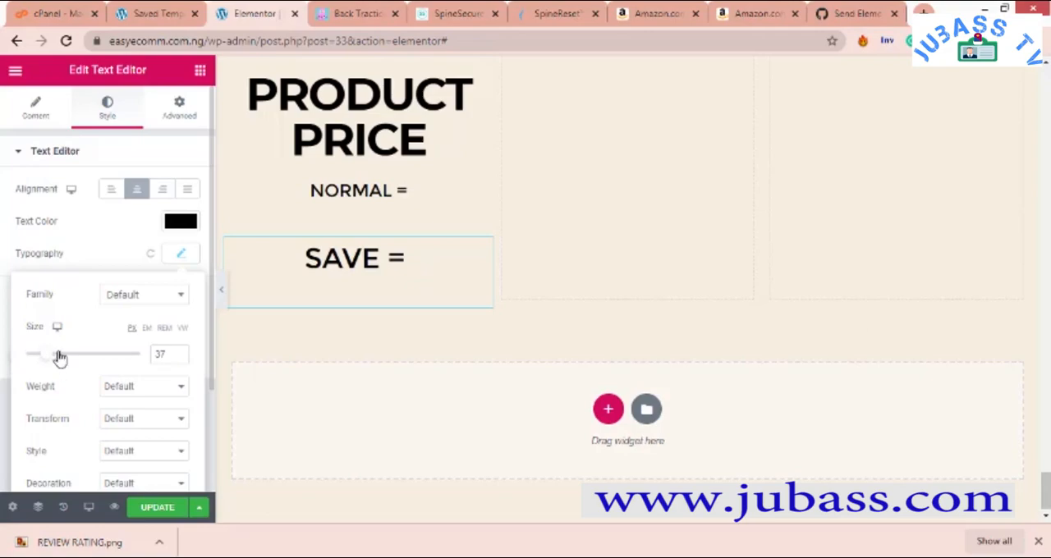
{"action": "scroll", "coordinate": [328, 258], "scroll_direction": "up", "scroll_amount": 8}
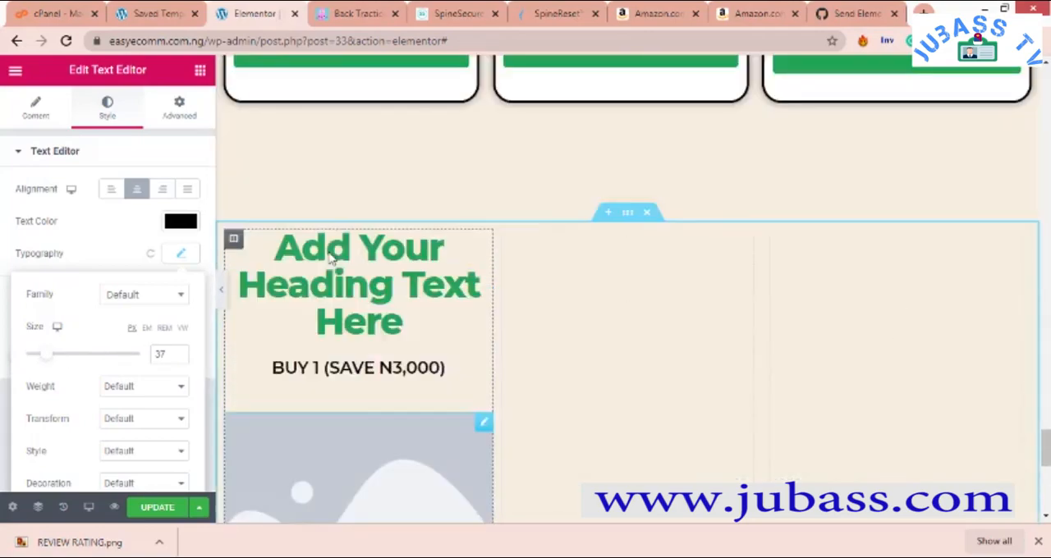
{"action": "scroll", "coordinate": [328, 259], "scroll_direction": "down", "scroll_amount": 8}
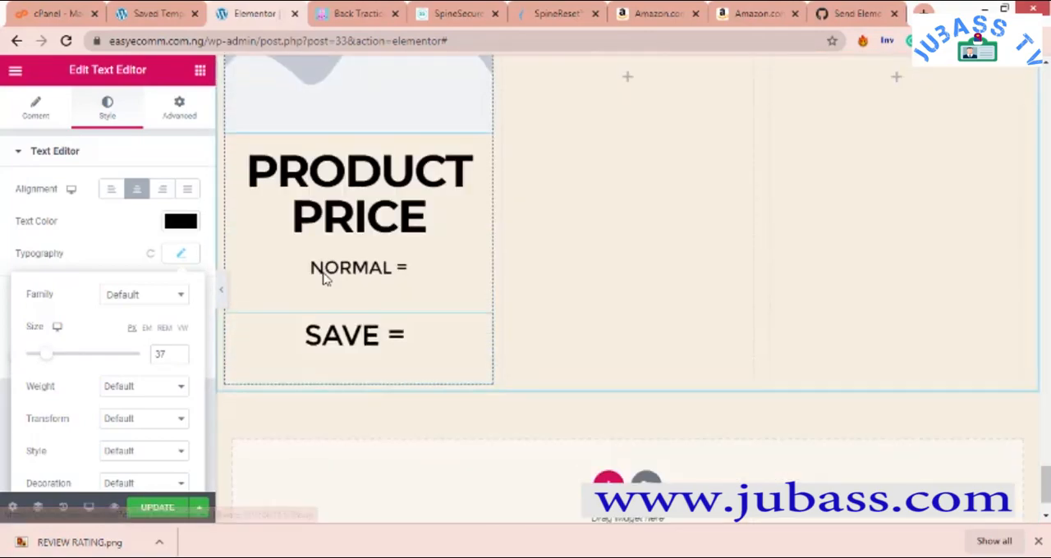
- Try font weights 400, 300 and 500 on the "SAVE =" text and settle on 600
{"action": "left_click", "coordinate": [115, 392]}
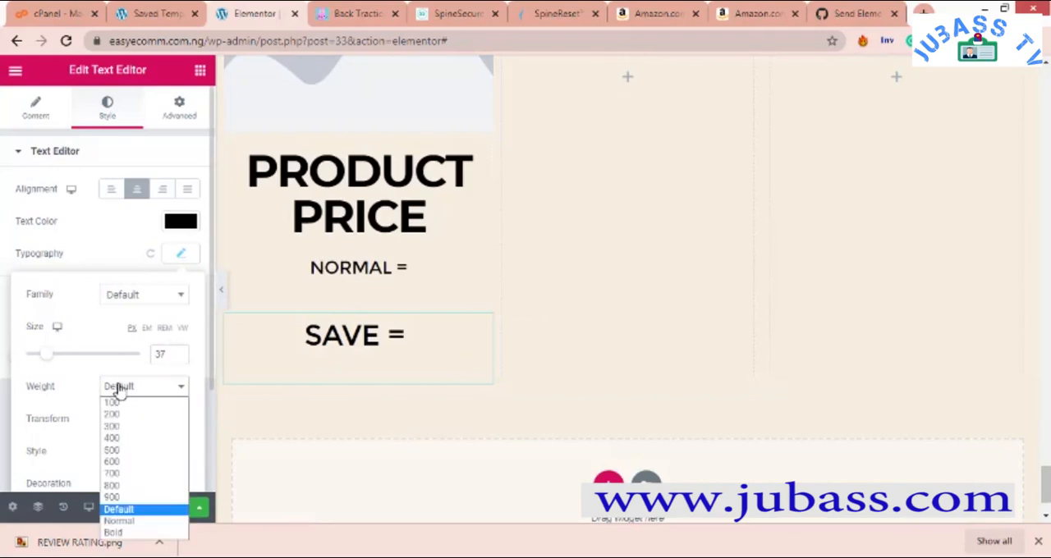
{"action": "left_click", "coordinate": [133, 440]}
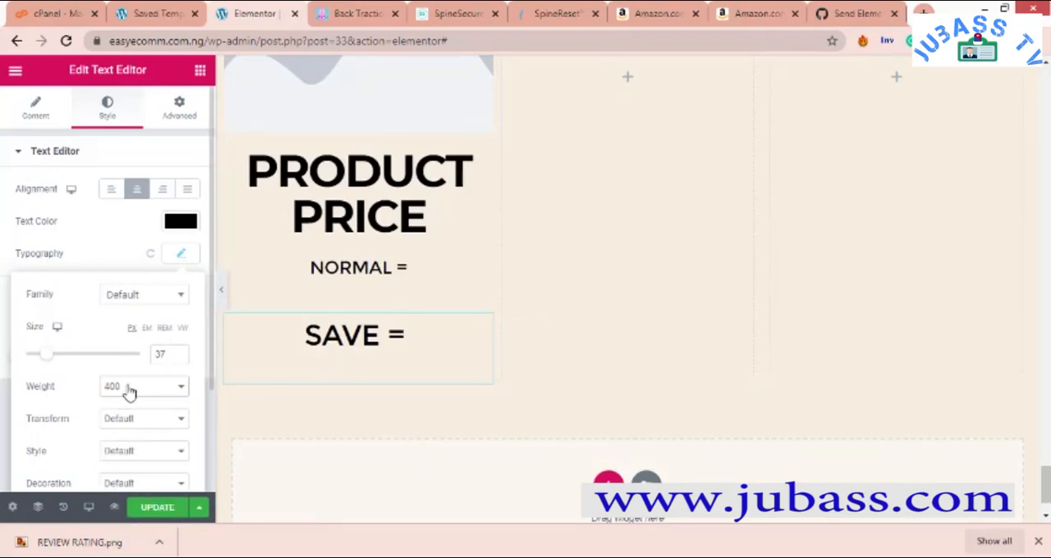
{"action": "left_click", "coordinate": [129, 393]}
{"action": "left_click", "coordinate": [127, 429]}
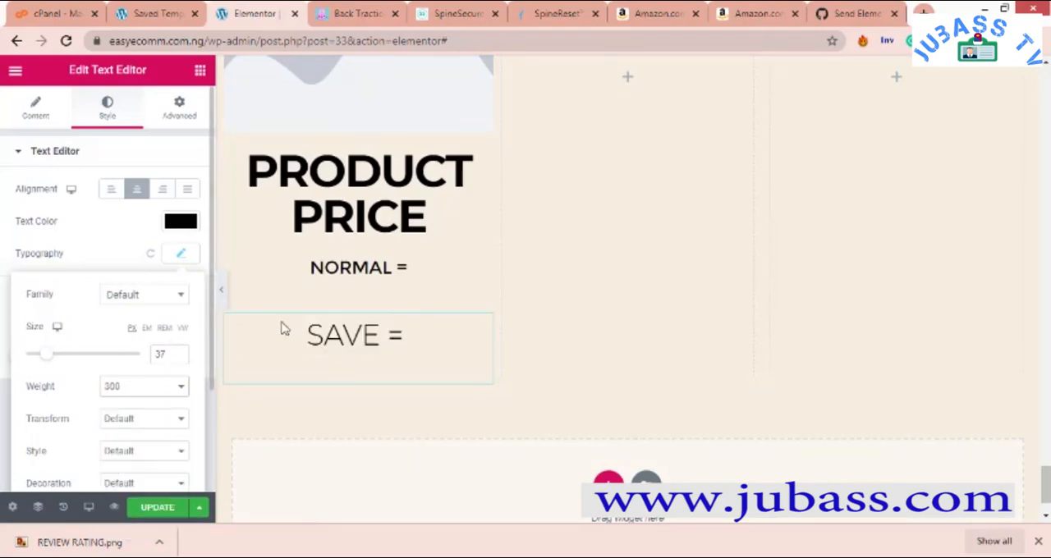
{"action": "left_click", "coordinate": [146, 386]}
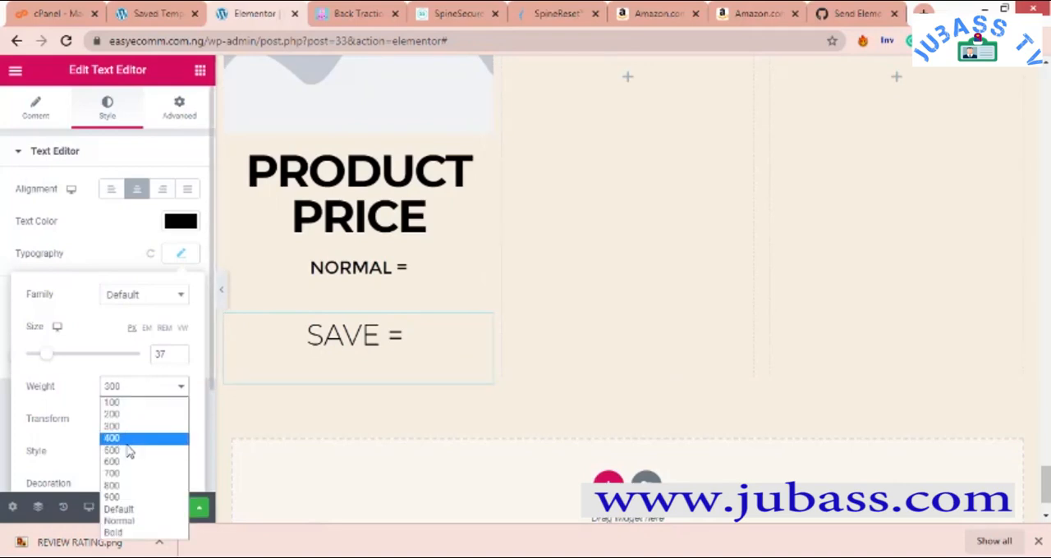
{"action": "left_click", "coordinate": [129, 450]}
{"action": "left_click", "coordinate": [123, 394]}
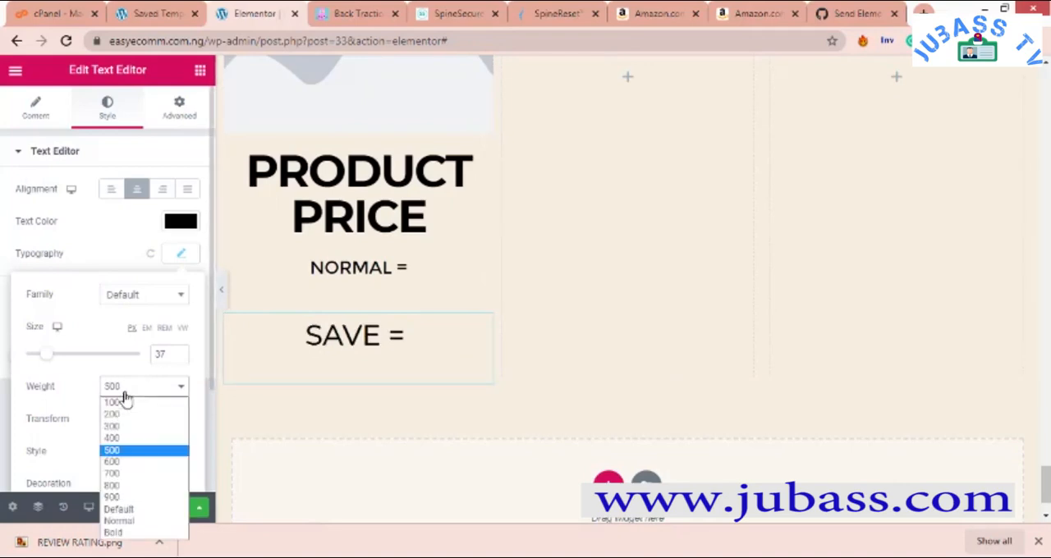
{"action": "left_click", "coordinate": [116, 463]}
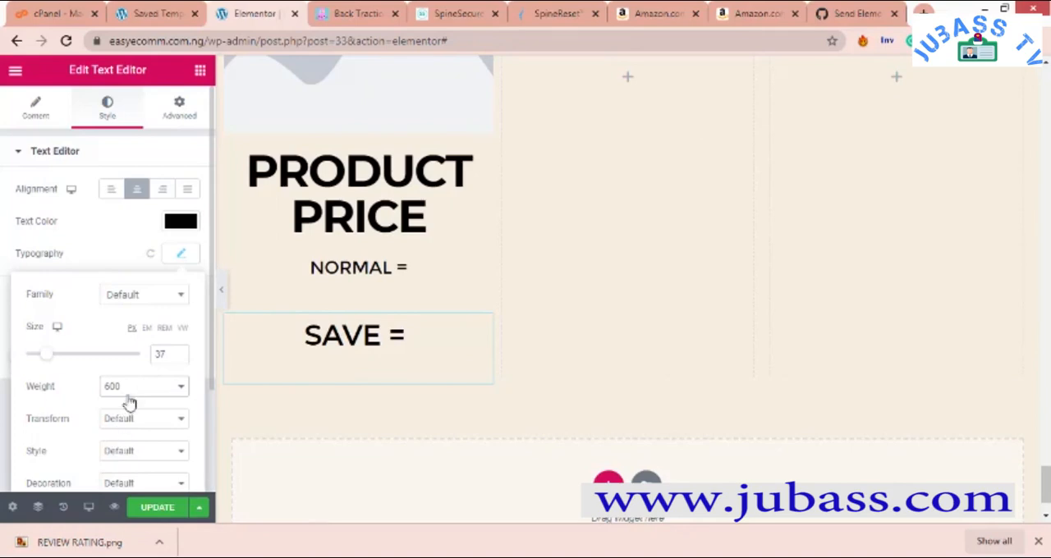
{"action": "left_click", "coordinate": [385, 396]}
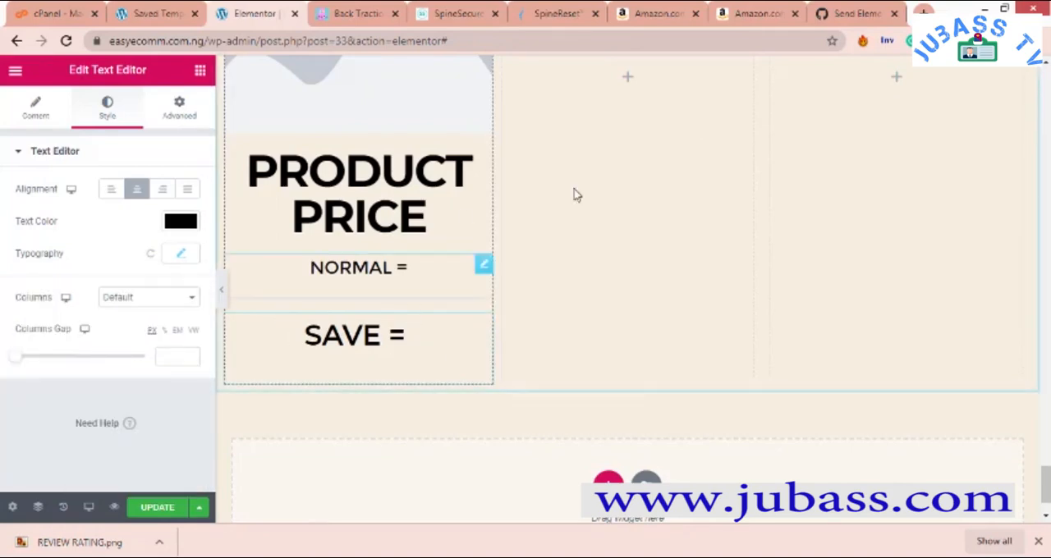
- Compare the column with the package cards and set the "SAVE =" text's padding to -4 % on all sides
{"action": "scroll", "coordinate": [371, 292], "scroll_direction": "up", "scroll_amount": 2}
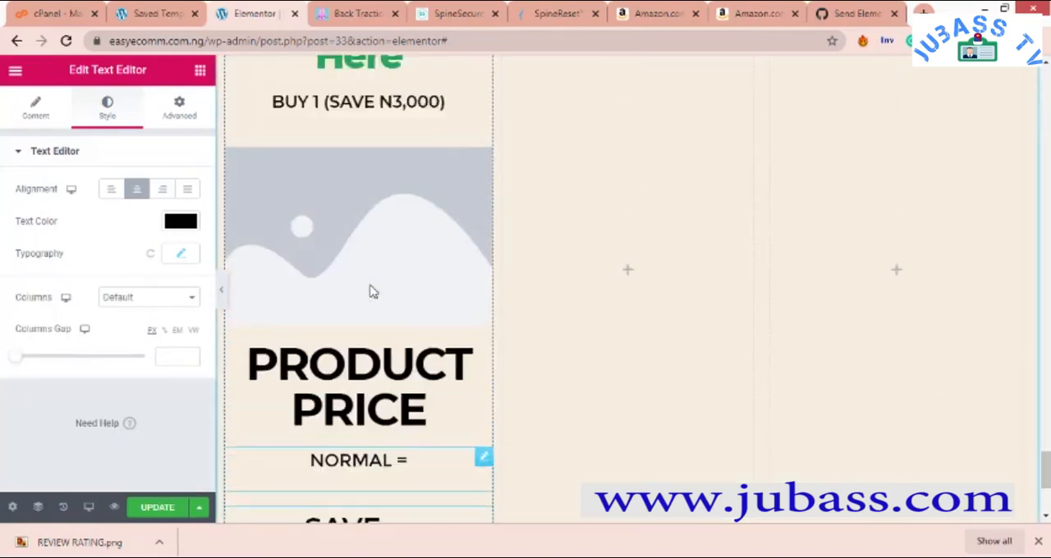
{"action": "scroll", "coordinate": [371, 292], "scroll_direction": "up", "scroll_amount": 6}
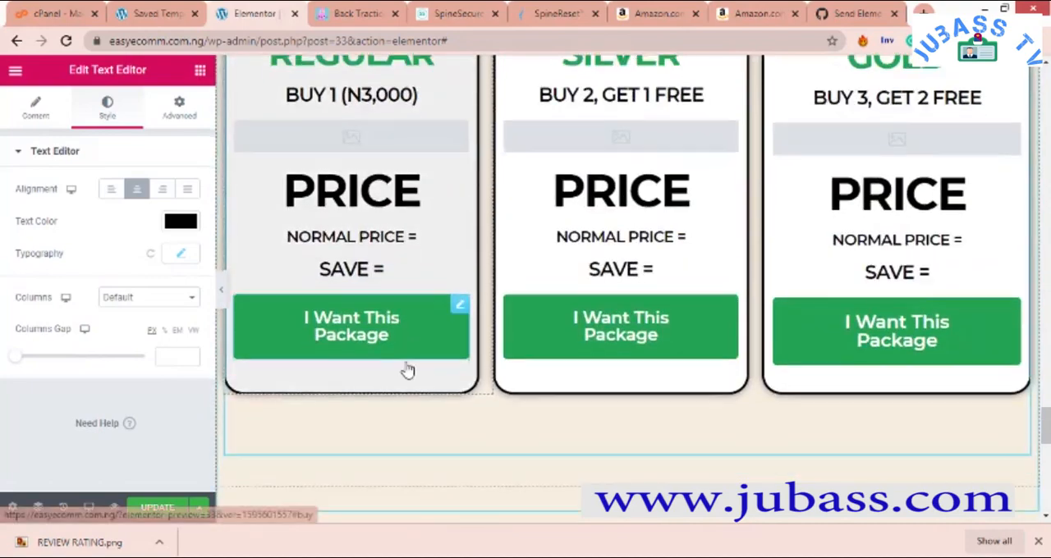
{"action": "scroll", "coordinate": [408, 371], "scroll_direction": "down", "scroll_amount": 8}
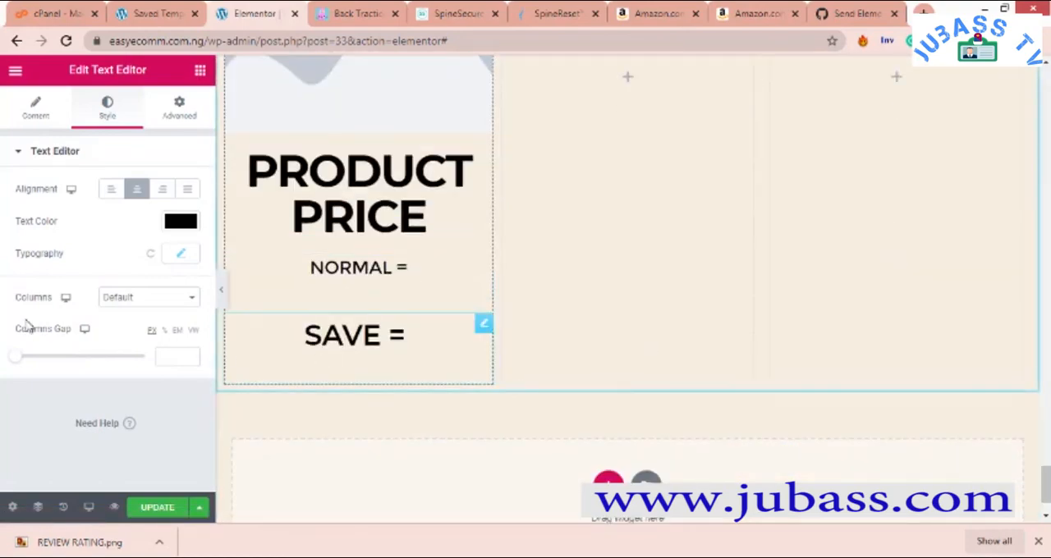
{"action": "left_click", "coordinate": [175, 122]}
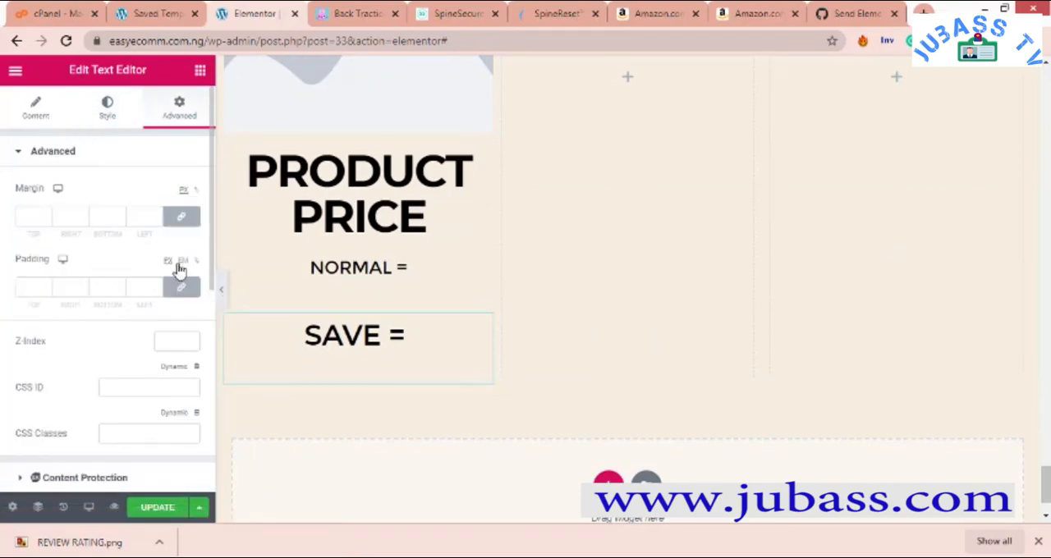
{"action": "left_click", "coordinate": [119, 293]}
{"action": "left_click", "coordinate": [195, 266]}
{"action": "left_click", "coordinate": [119, 293]}
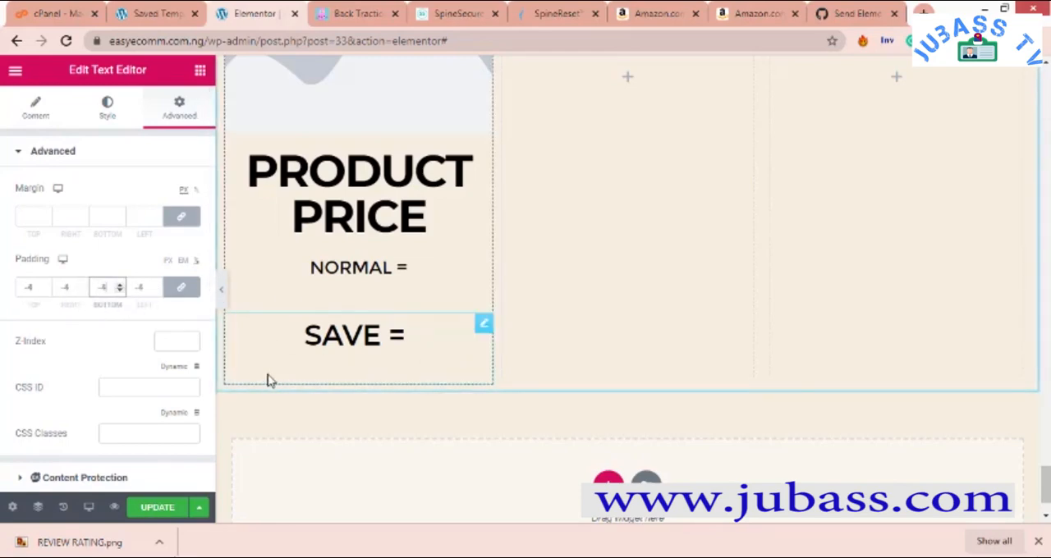
- Add a center-aligned Button widget below the "SAVE =" text in the first column and compare it with the package cards' buttons
{"action": "left_click", "coordinate": [199, 76]}
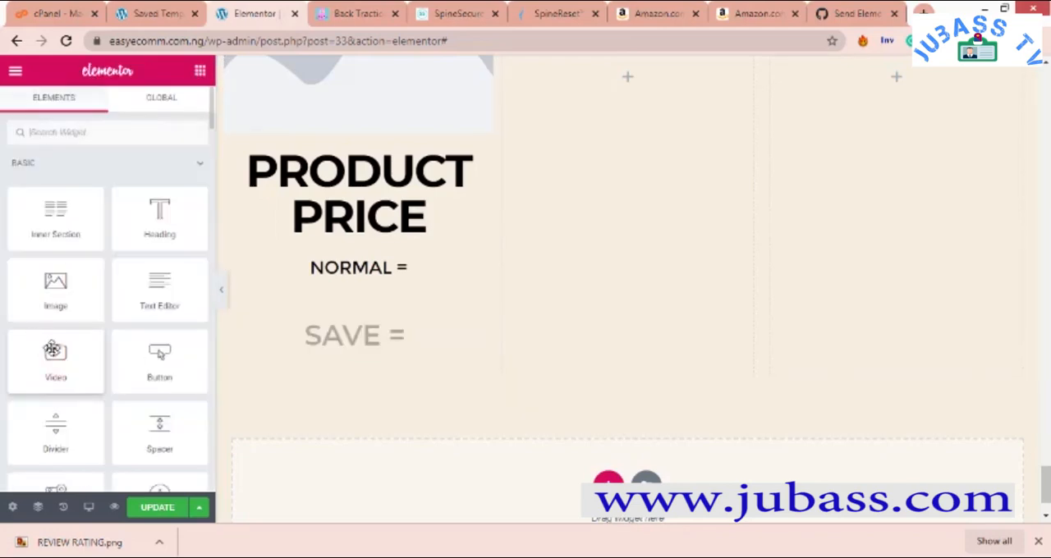
{"action": "scroll", "coordinate": [102, 408], "scroll_direction": "down", "scroll_amount": 1}
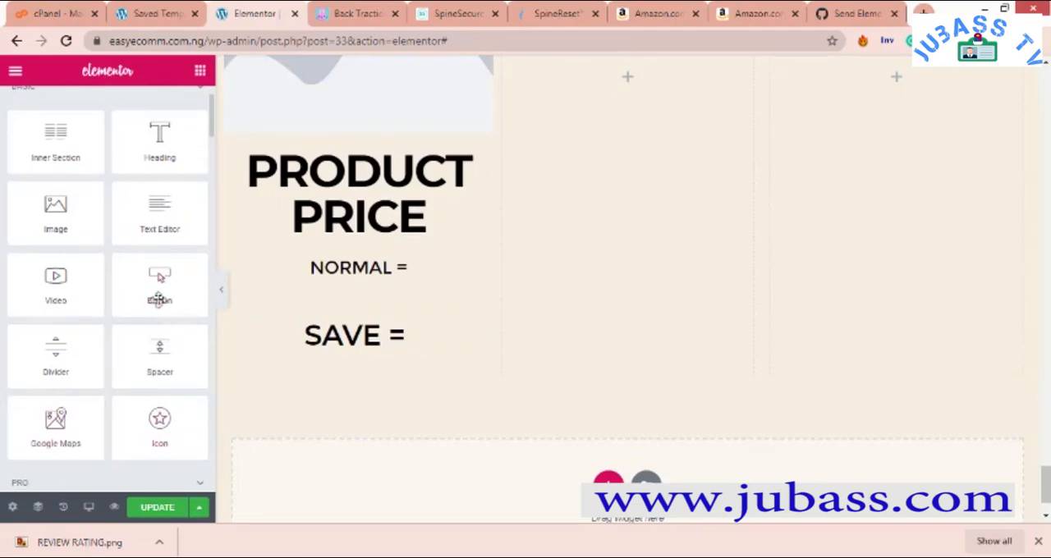
{"action": "left_click_drag", "start_coordinate": [159, 283], "coordinate": [351, 362]}
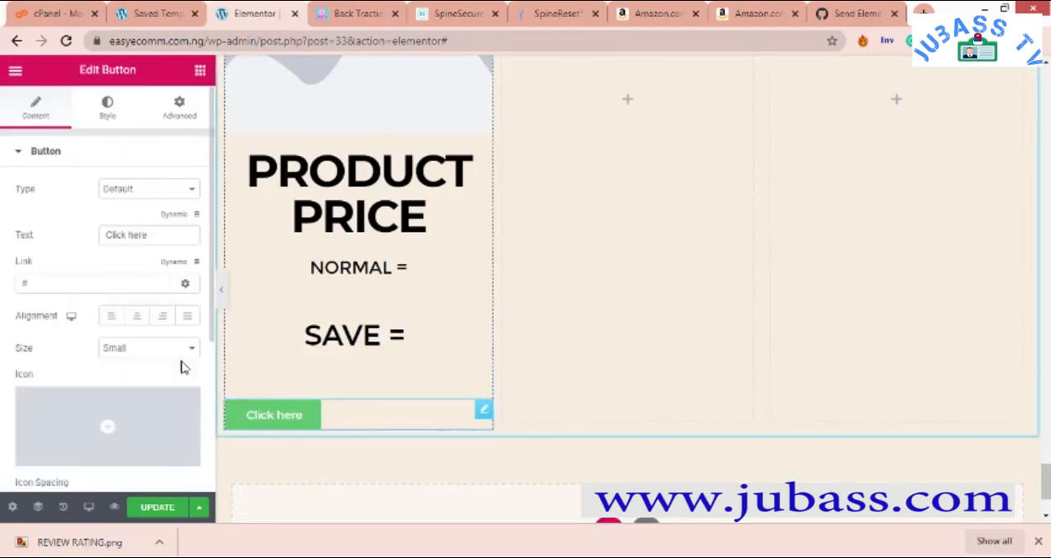
{"action": "left_click", "coordinate": [136, 317]}
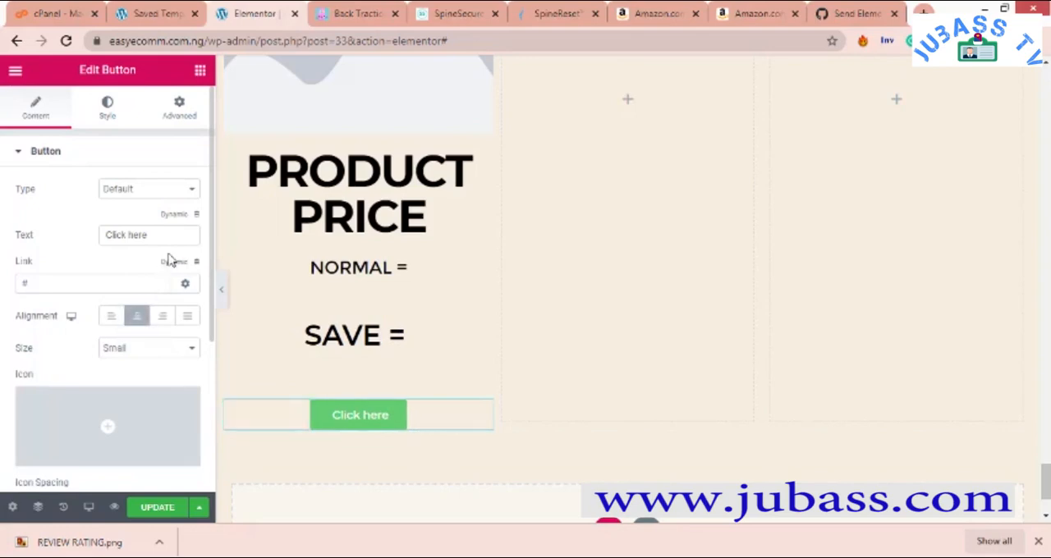
{"action": "scroll", "coordinate": [519, 197], "scroll_direction": "down", "scroll_amount": 4}
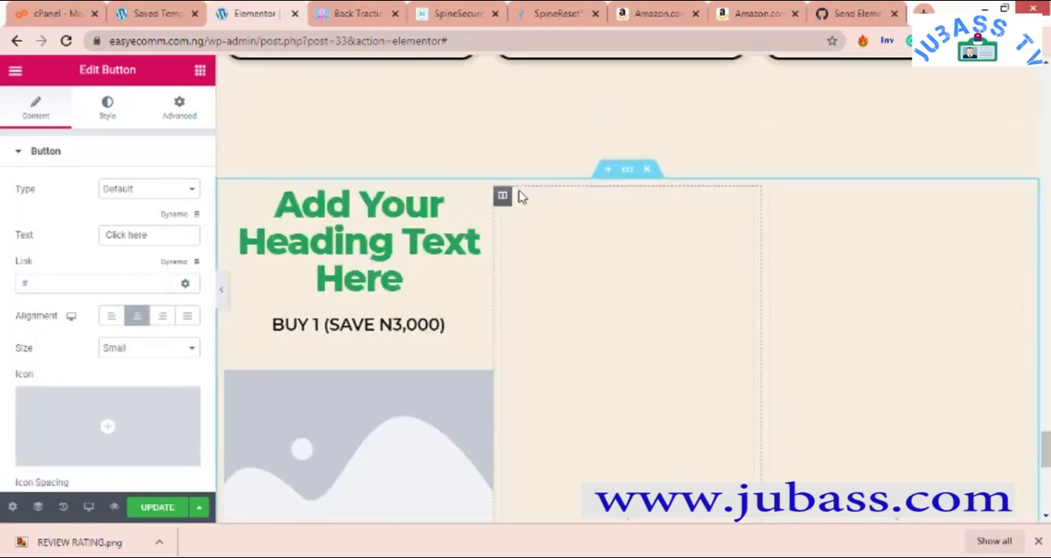
{"action": "scroll", "coordinate": [519, 195], "scroll_direction": "up", "scroll_amount": 3}
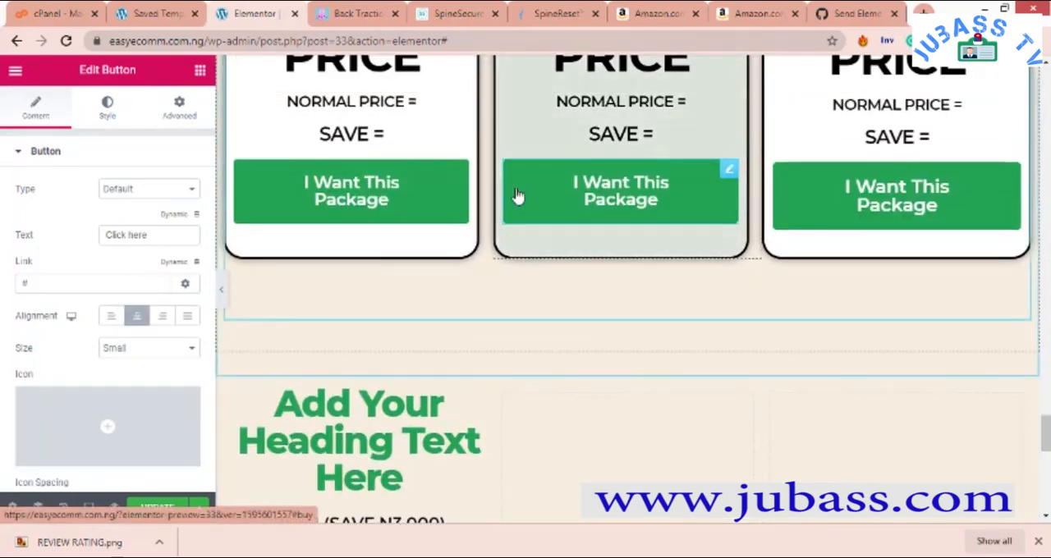
- Change the first column's button text to "I WANT THIS PACKAGE" and set the button size to Large
{"action": "scroll", "coordinate": [431, 242], "scroll_direction": "down", "scroll_amount": 5}
{"action": "scroll", "coordinate": [431, 243], "scroll_direction": "down", "scroll_amount": 4}
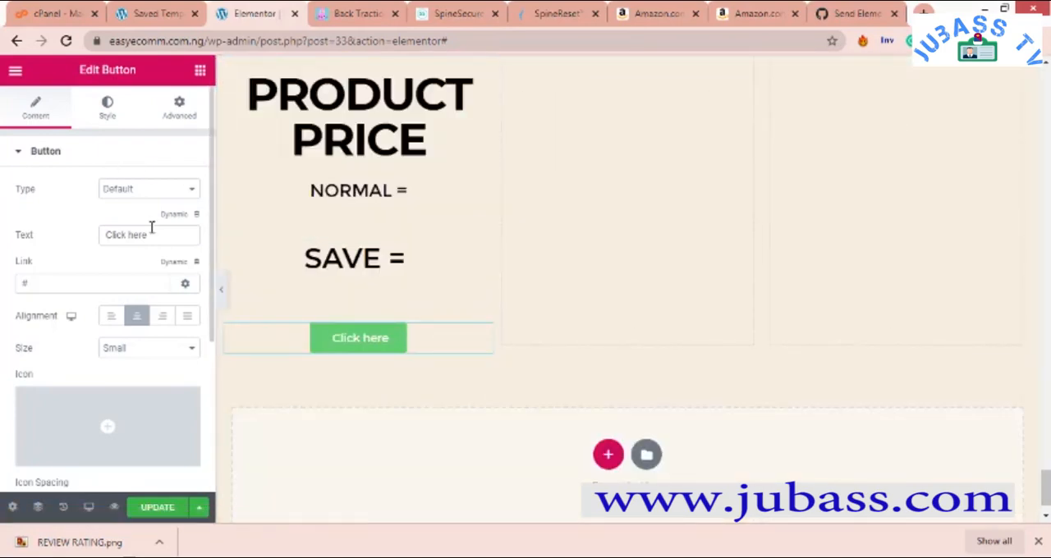
{"action": "left_click", "coordinate": [110, 235]}
{"action": "left_click_drag", "start_coordinate": [112, 235], "coordinate": [33, 255]}
{"action": "type", "text": "I"}
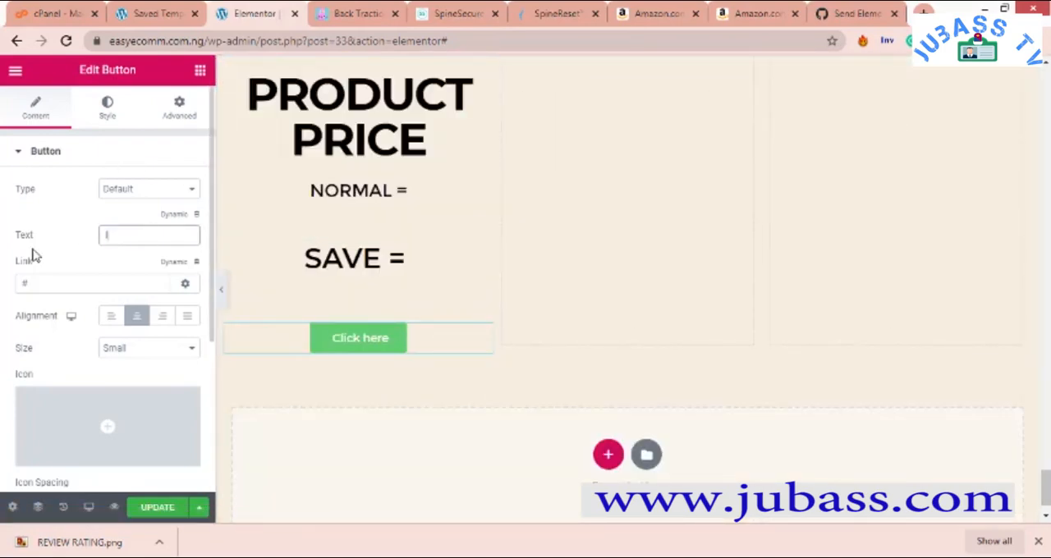
{"action": "type", "text": " WANT THIS PAC"}
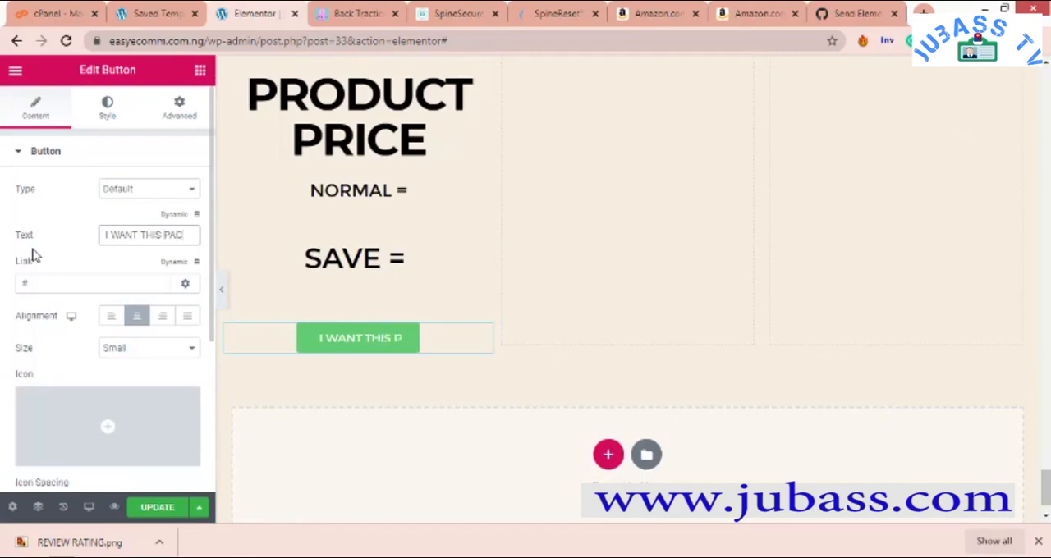
{"action": "type", "text": "KAGE"}
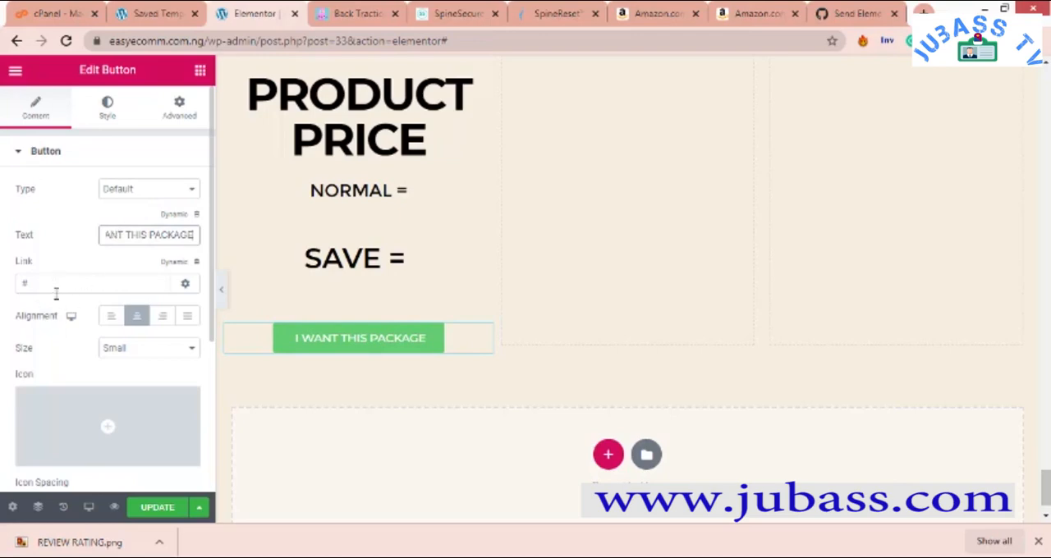
{"action": "left_click", "coordinate": [143, 358]}
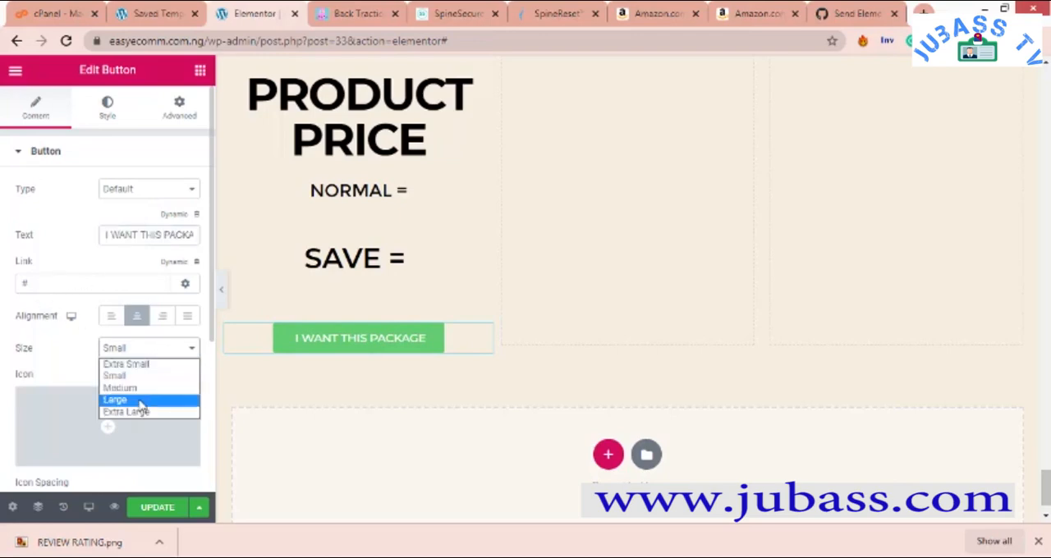
{"action": "left_click", "coordinate": [138, 401]}
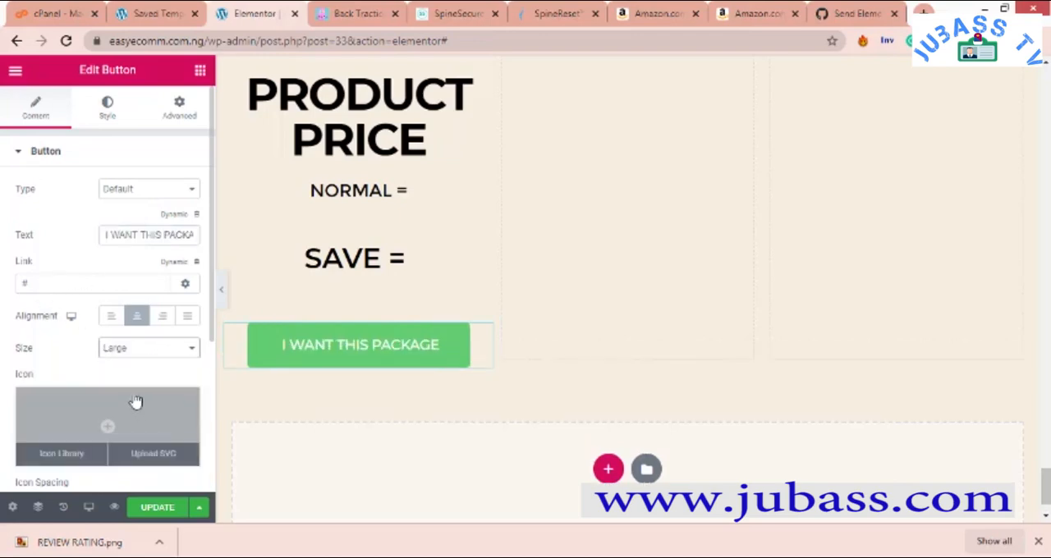
- Set the button's font size to 31 px, try font weight 700 and settle on 600
{"action": "left_click", "coordinate": [107, 106]}
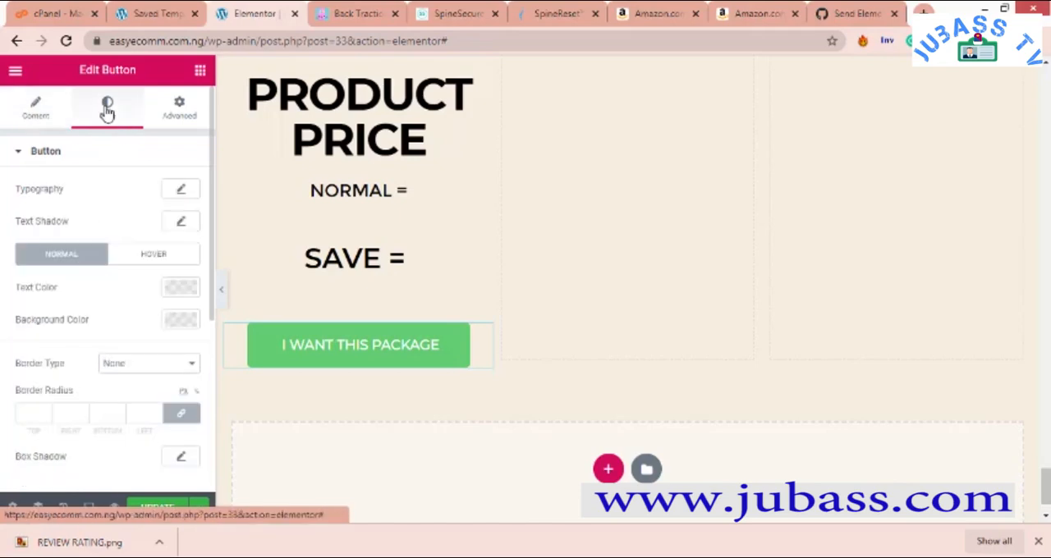
{"action": "left_click", "coordinate": [184, 189]}
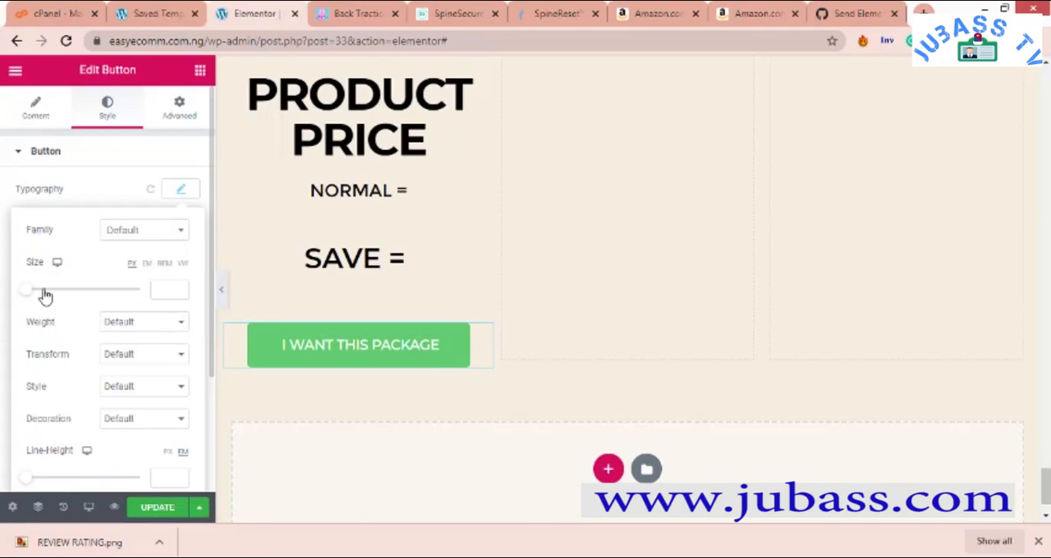
{"action": "left_click", "coordinate": [138, 324]}
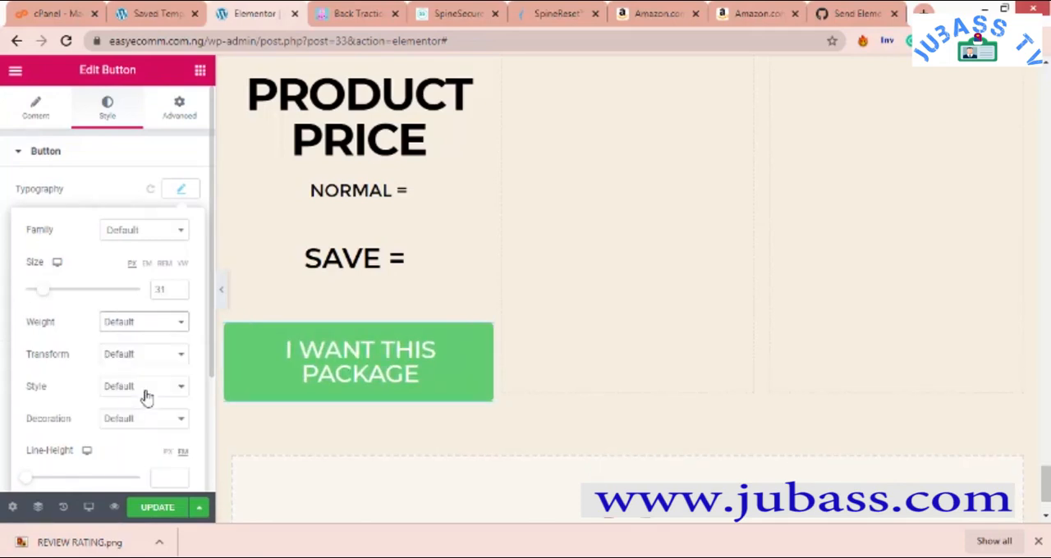
{"action": "left_click", "coordinate": [146, 398]}
{"action": "left_click", "coordinate": [144, 326]}
{"action": "left_click", "coordinate": [148, 408]}
{"action": "left_click", "coordinate": [138, 326]}
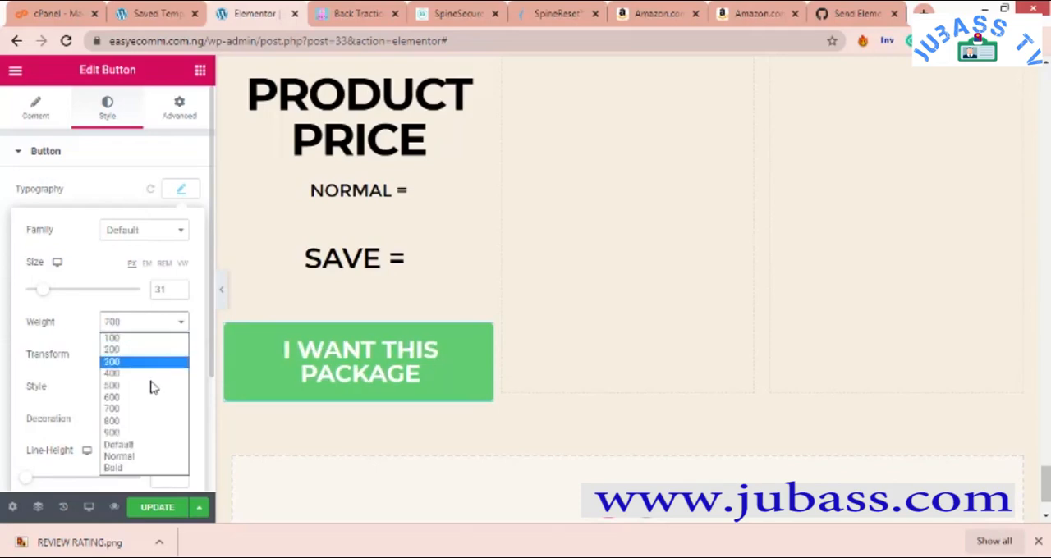
{"action": "left_click", "coordinate": [149, 399]}
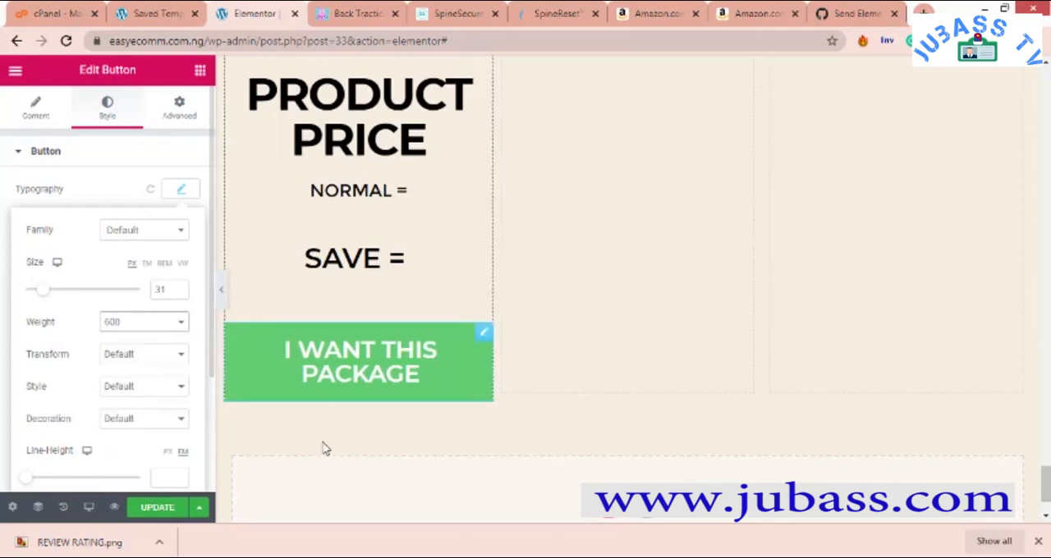
- Replace the placeholder title of the first column's green heading with "REGULAR"
{"action": "scroll", "coordinate": [351, 230], "scroll_direction": "up", "scroll_amount": 5}
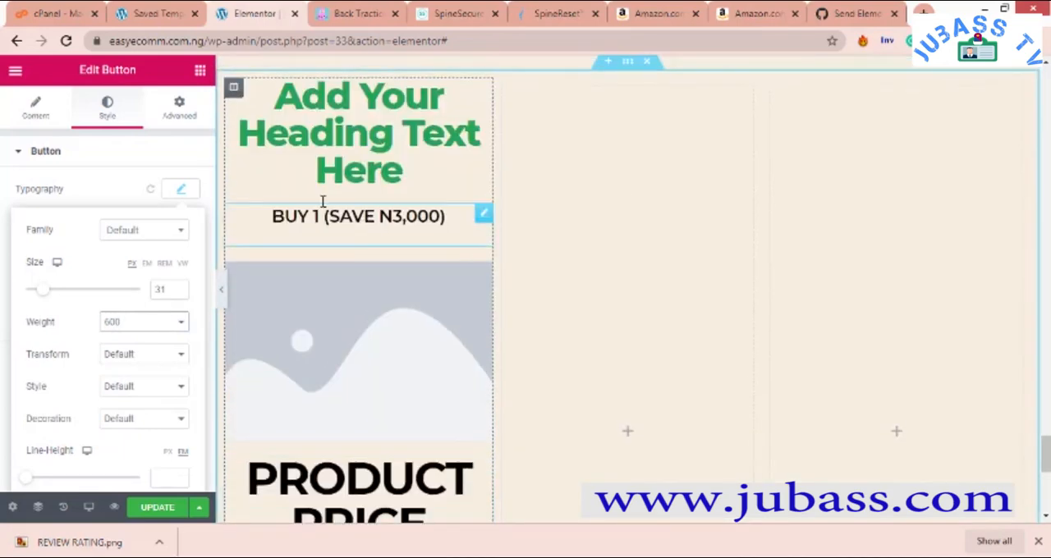
{"action": "left_click", "coordinate": [428, 139]}
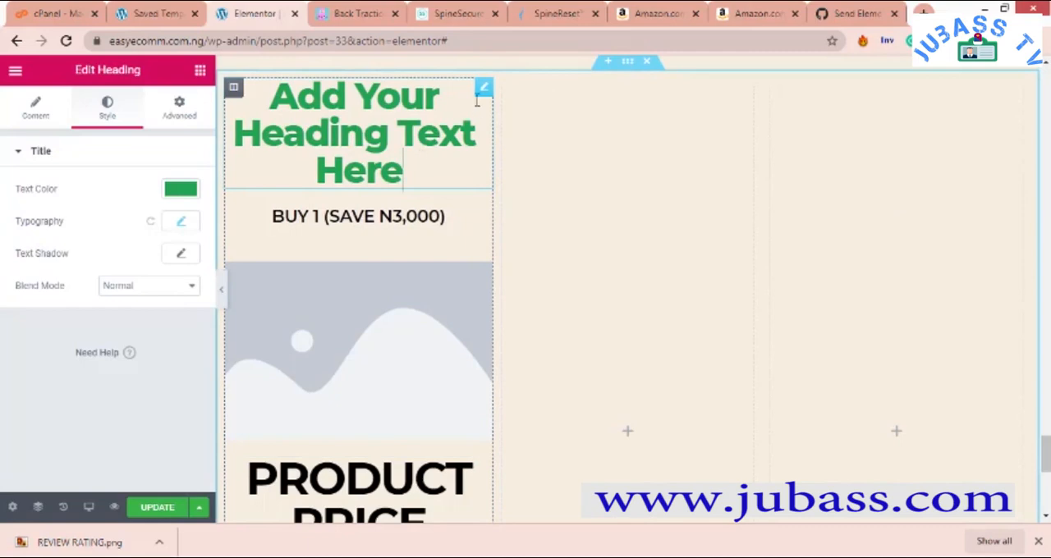
{"action": "right_click", "coordinate": [426, 166]}
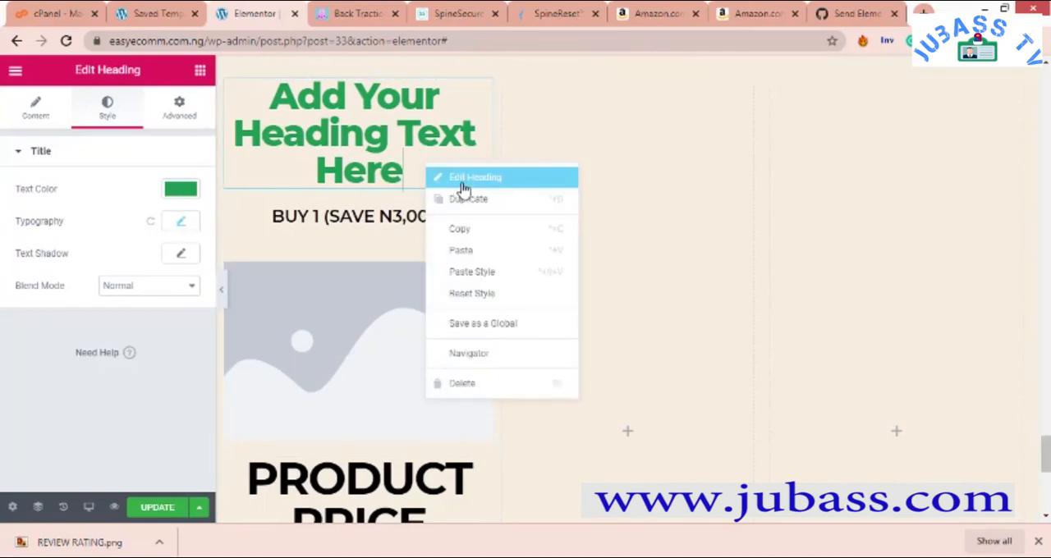
{"action": "left_click", "coordinate": [457, 181]}
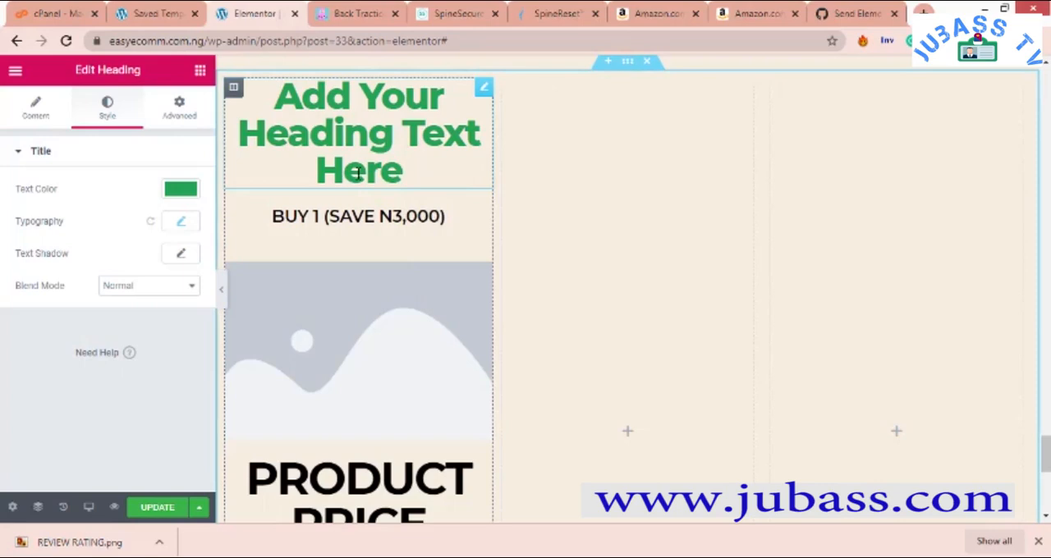
{"action": "left_click", "coordinate": [37, 108]}
{"action": "left_click_drag", "start_coordinate": [174, 213], "coordinate": [3, 214]}
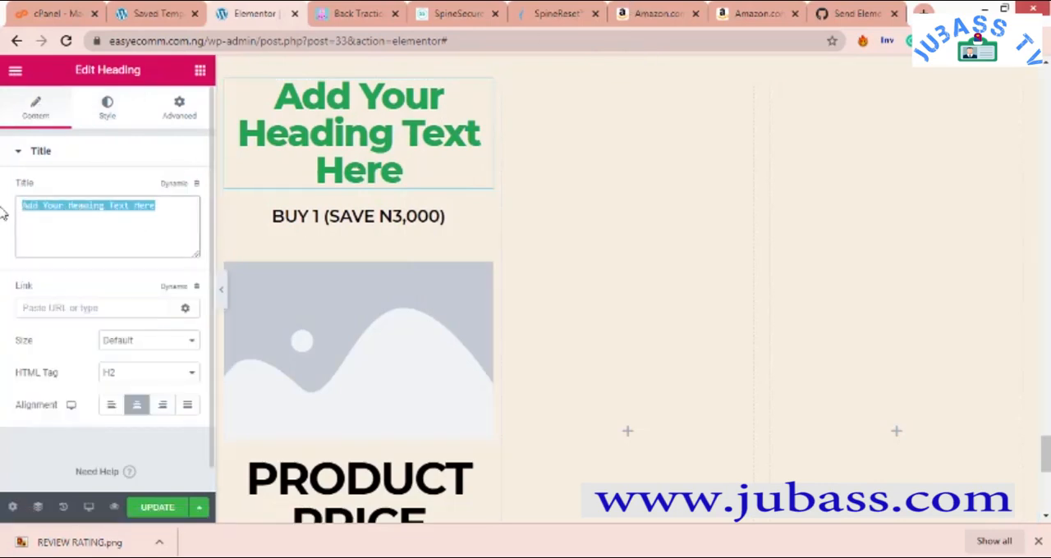
{"action": "key", "text": "BackSpace"}
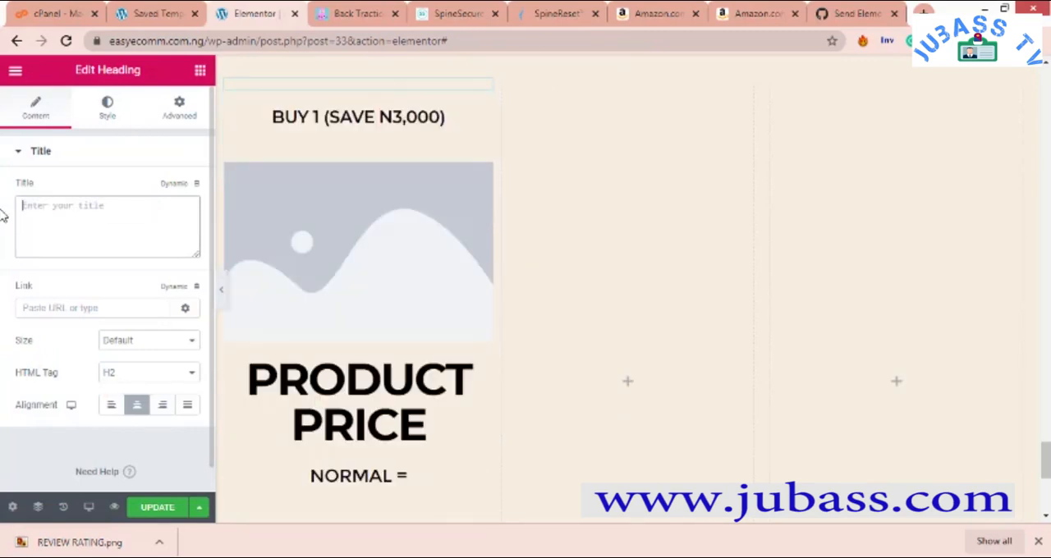
{"action": "type", "text": "REGULAR"}
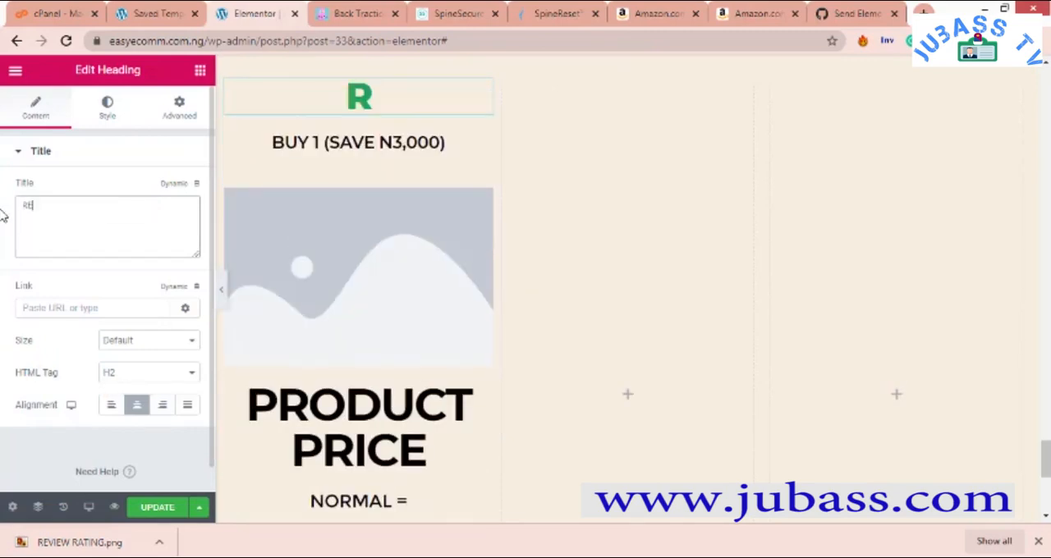
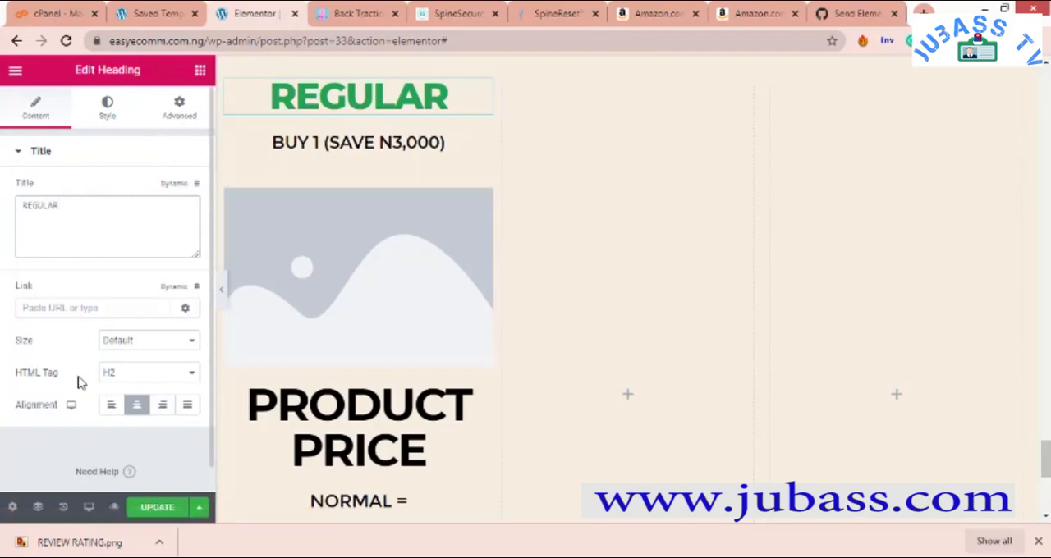
- Compare the first column's layout with the finished REGULAR, SILVER and GOLD package cards above it
{"action": "scroll", "coordinate": [392, 329], "scroll_direction": "down", "scroll_amount": 2}
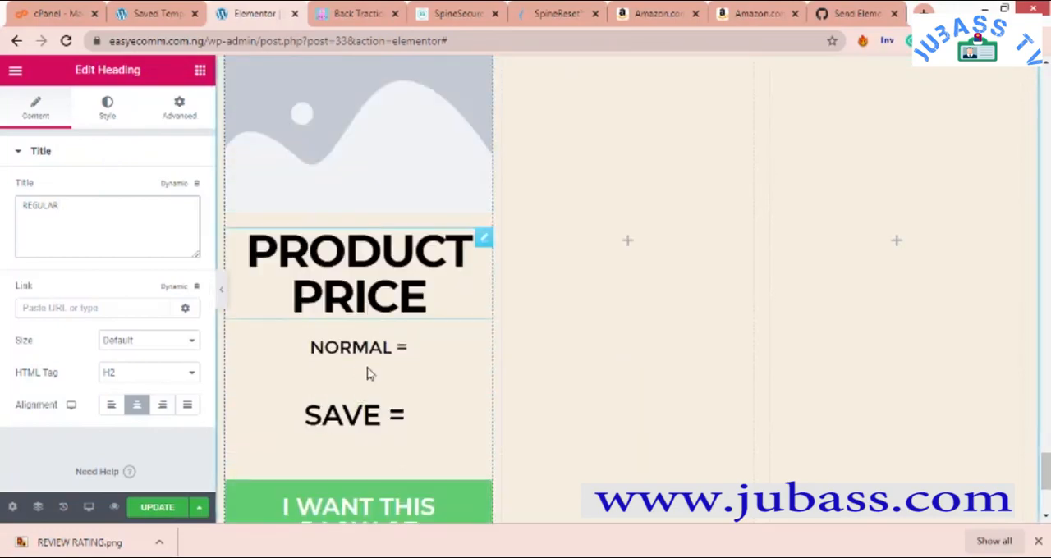
{"action": "scroll", "coordinate": [414, 321], "scroll_direction": "up", "scroll_amount": 12}
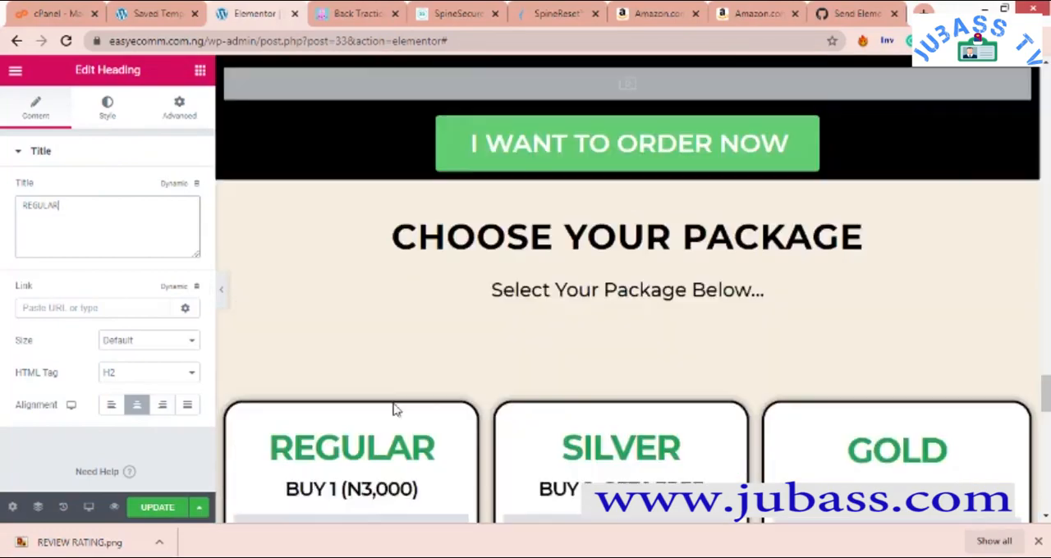
{"action": "scroll", "coordinate": [388, 410], "scroll_direction": "down", "scroll_amount": 3}
{"action": "scroll", "coordinate": [390, 438], "scroll_direction": "down", "scroll_amount": 1}
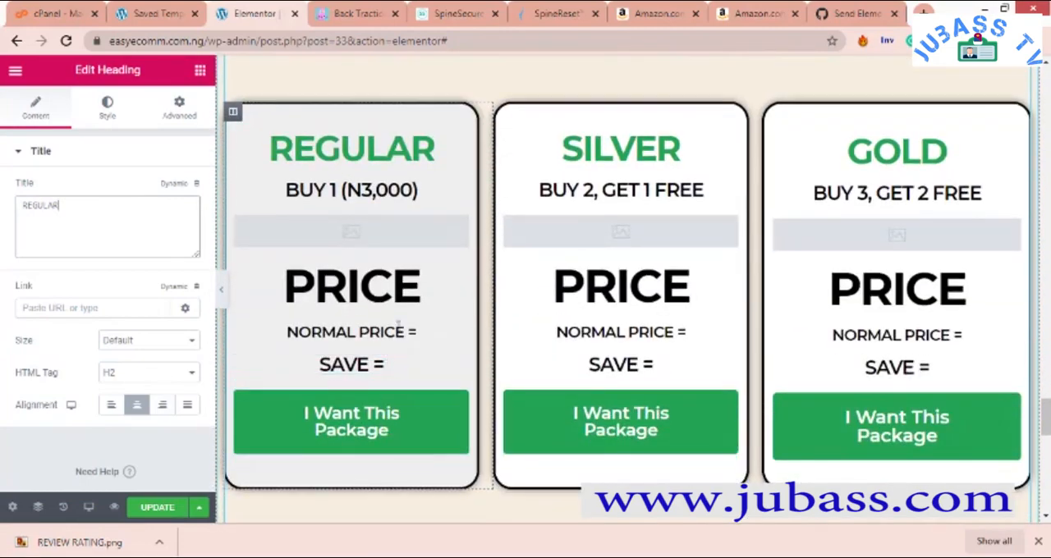
{"action": "scroll", "coordinate": [386, 364], "scroll_direction": "down", "scroll_amount": 7}
{"action": "scroll", "coordinate": [382, 336], "scroll_direction": "down", "scroll_amount": 5}
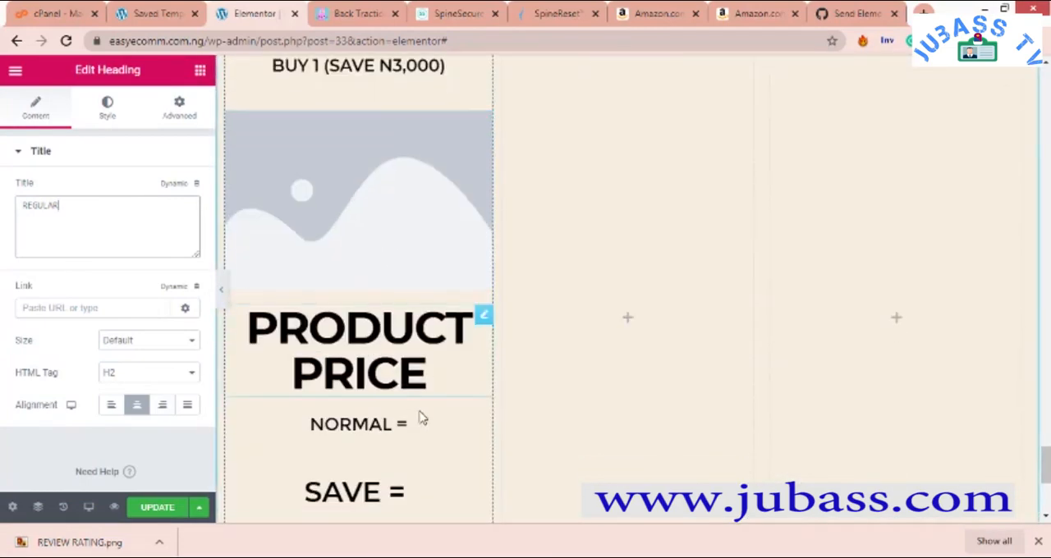
{"action": "scroll", "coordinate": [308, 302], "scroll_direction": "up", "scroll_amount": 8}
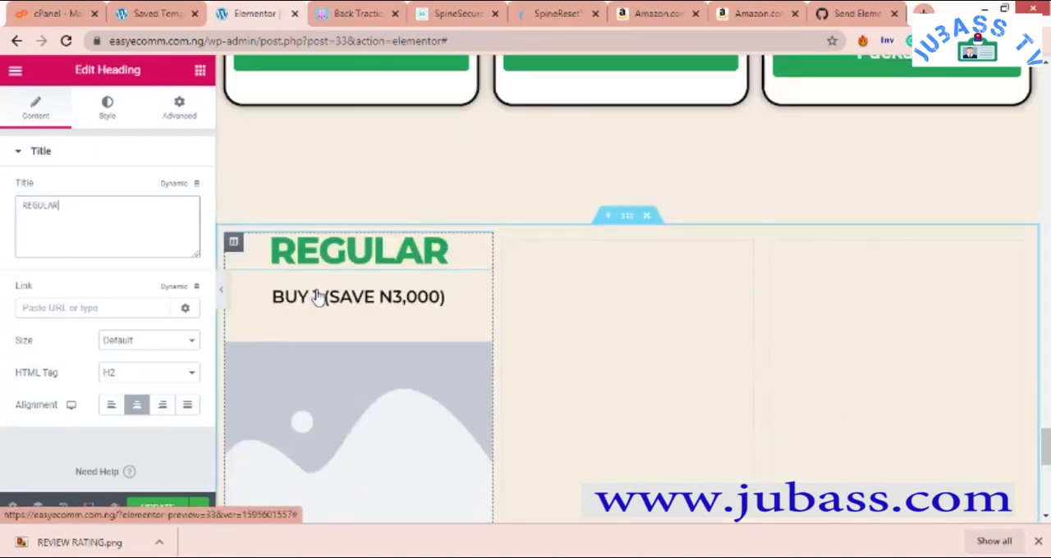
{"action": "scroll", "coordinate": [309, 370], "scroll_direction": "down", "scroll_amount": 2}
{"action": "scroll", "coordinate": [311, 450], "scroll_direction": "down", "scroll_amount": 1}
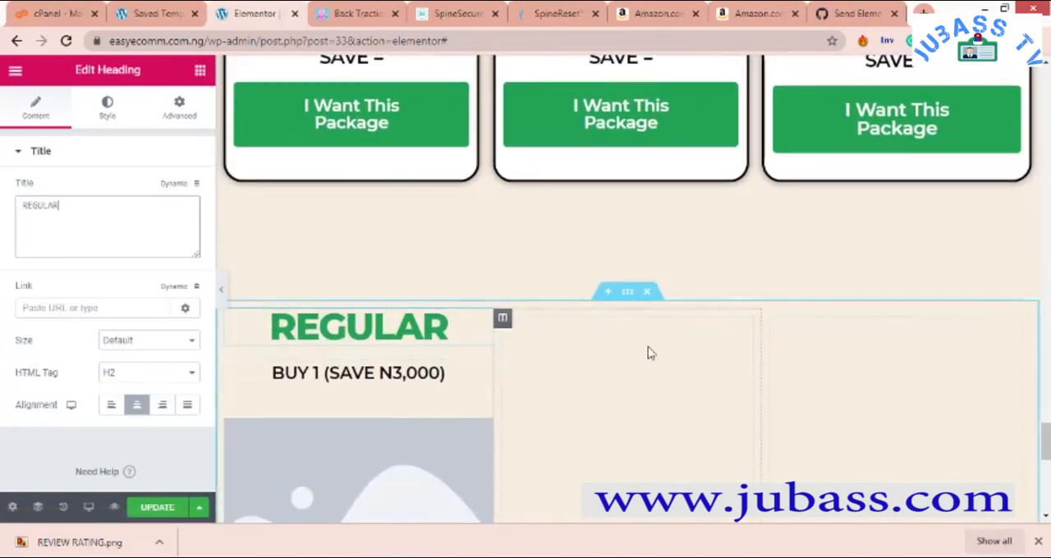
- Open the first column's style settings and set its normal background type to Classic
{"action": "right_click", "coordinate": [235, 320]}
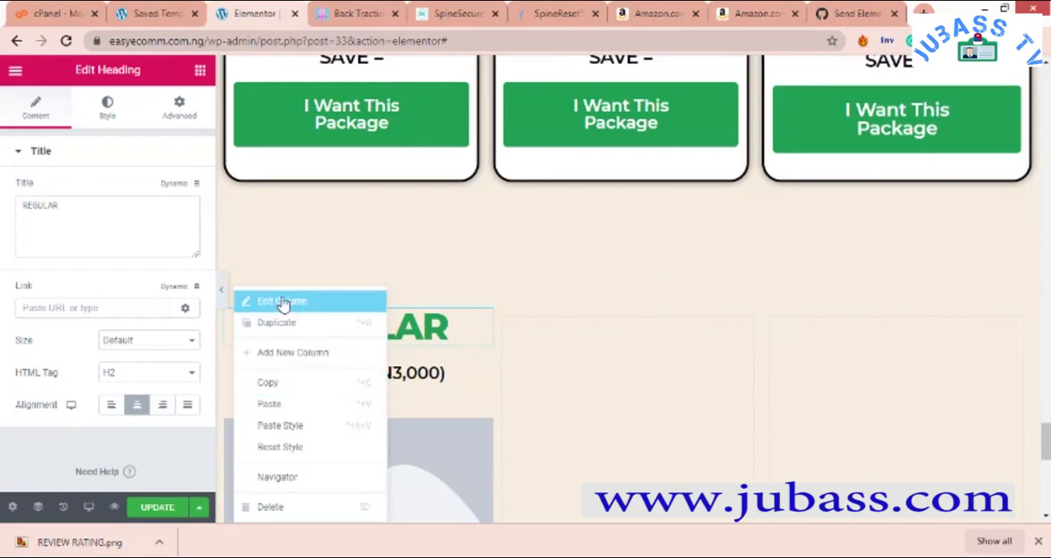
{"action": "left_click", "coordinate": [281, 302]}
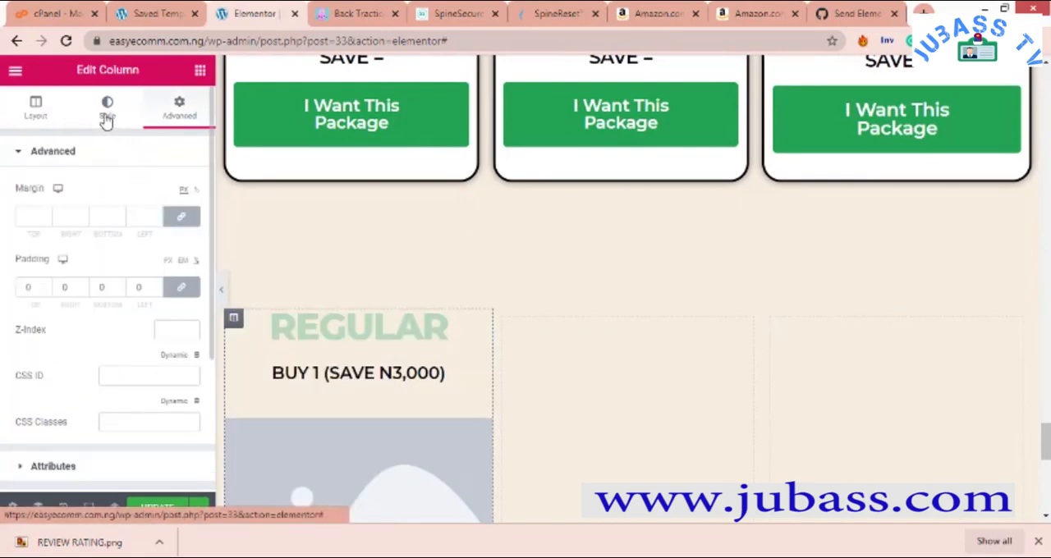
{"action": "left_click", "coordinate": [106, 115]}
{"action": "left_click", "coordinate": [112, 223]}
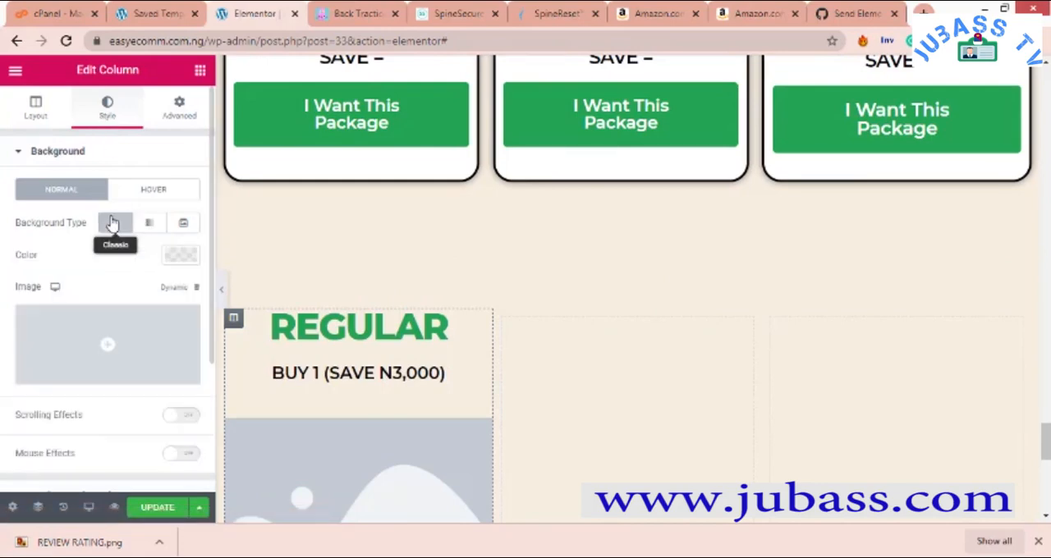
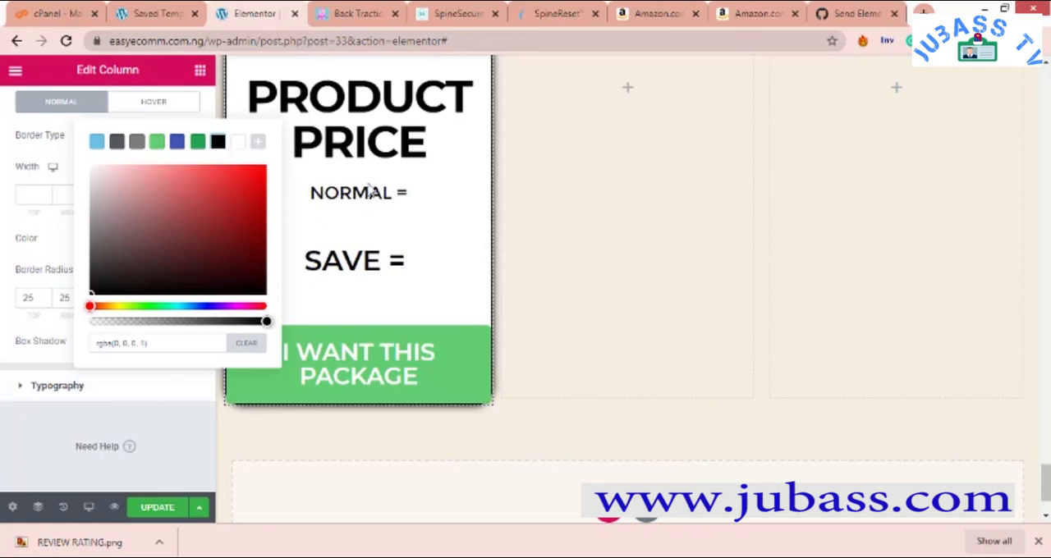
- Set the first column's box shadow colour to black at 0.97 opacity and compare it with the finished cards above
{"action": "left_click_drag", "start_coordinate": [262, 322], "coordinate": [240, 322]}
{"action": "right_click", "coordinate": [239, 322]}
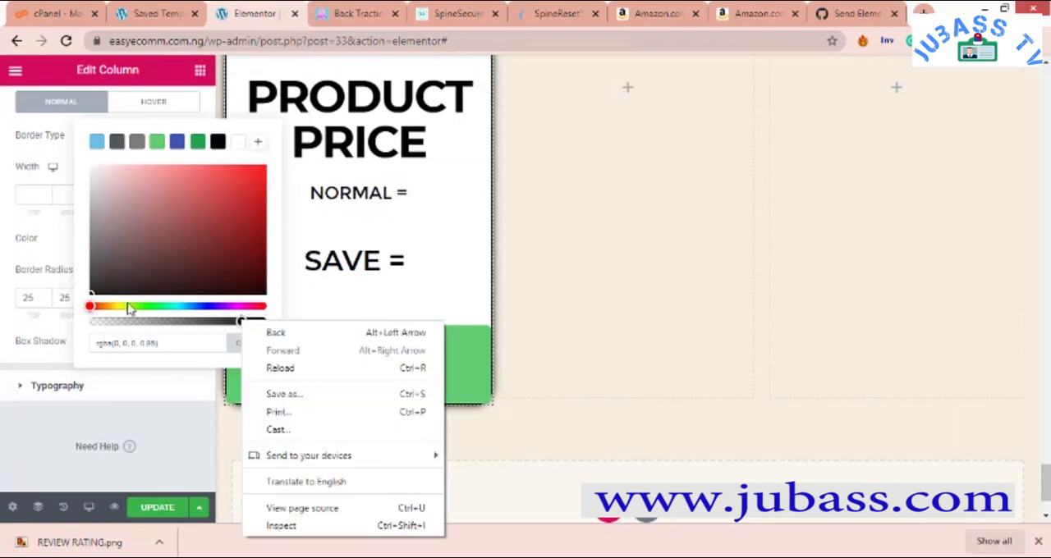
{"action": "left_click_drag", "start_coordinate": [102, 281], "coordinate": [79, 313]}
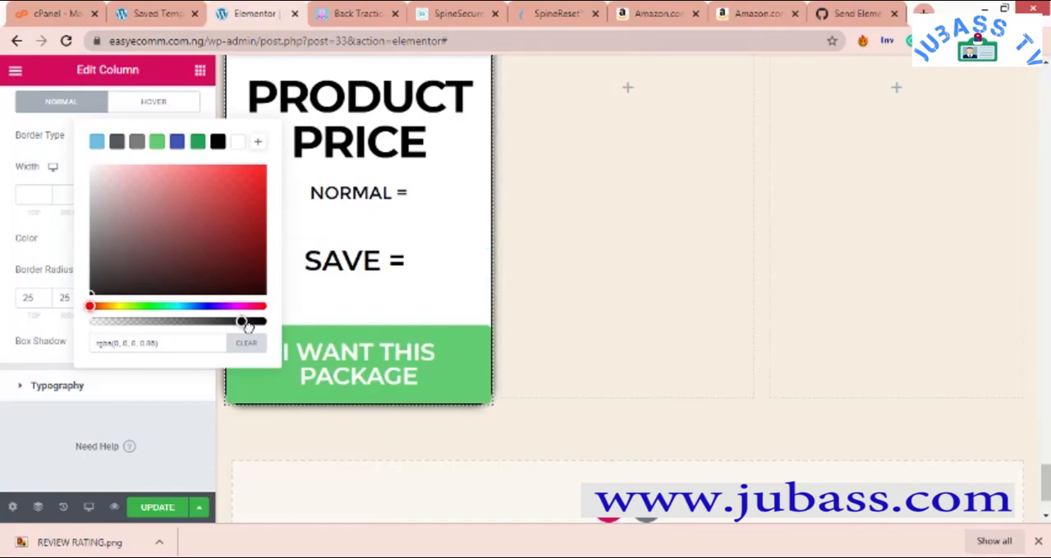
{"action": "left_click_drag", "start_coordinate": [259, 328], "coordinate": [279, 334]}
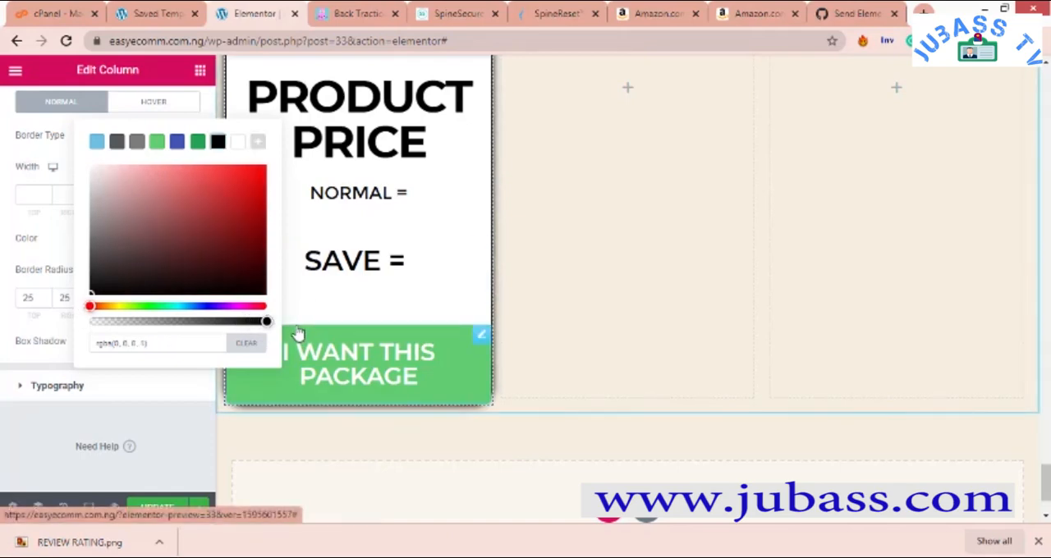
{"action": "left_click_drag", "start_coordinate": [115, 322], "coordinate": [261, 323]}
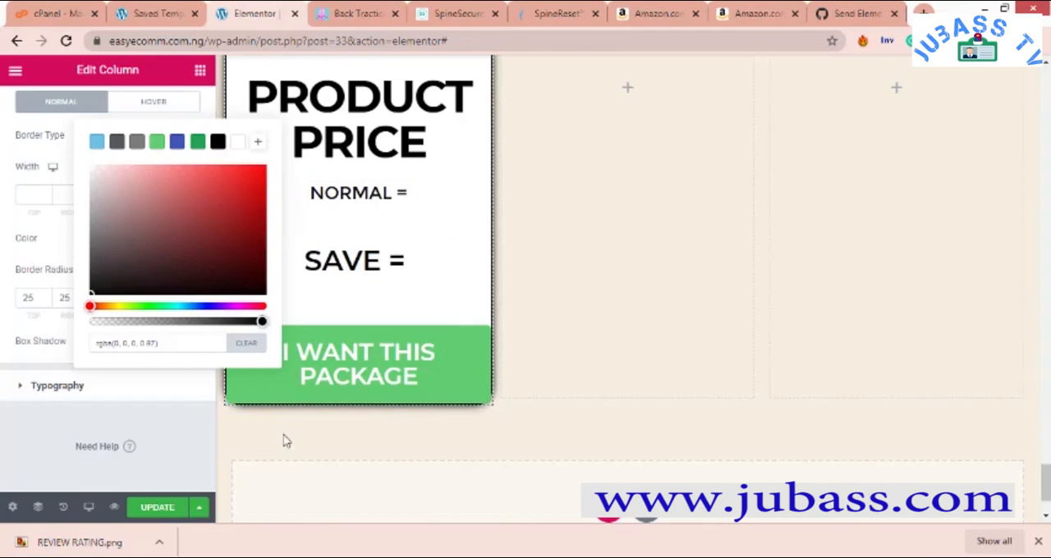
{"action": "scroll", "coordinate": [488, 210], "scroll_direction": "up", "scroll_amount": 4}
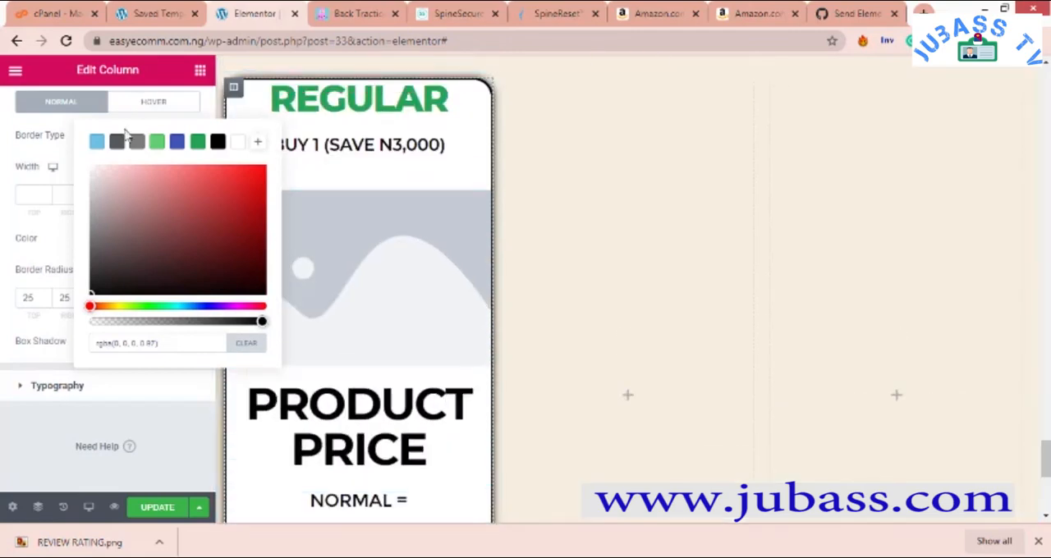
{"action": "left_click", "coordinate": [4, 123]}
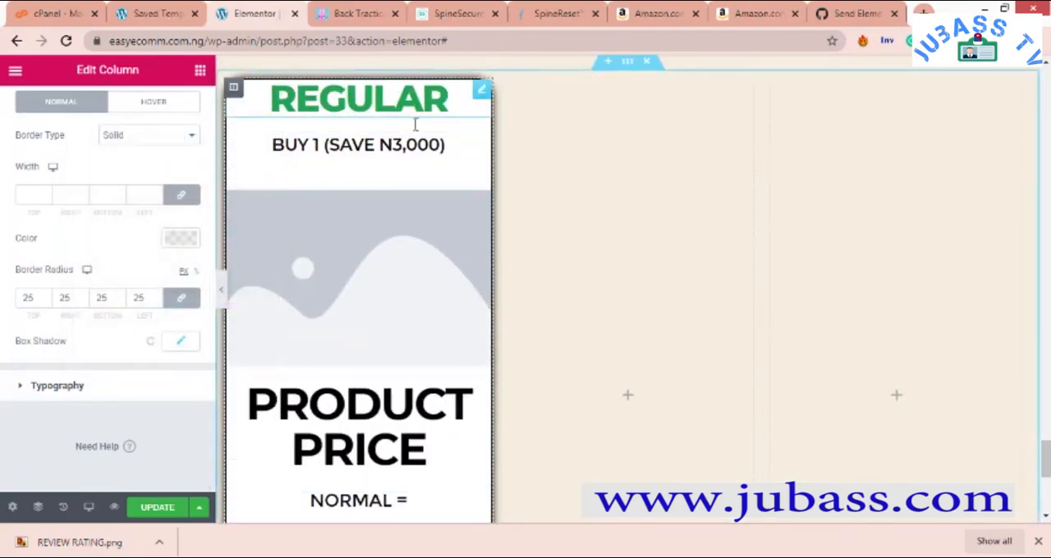
{"action": "scroll", "coordinate": [300, 189], "scroll_direction": "up", "scroll_amount": 8}
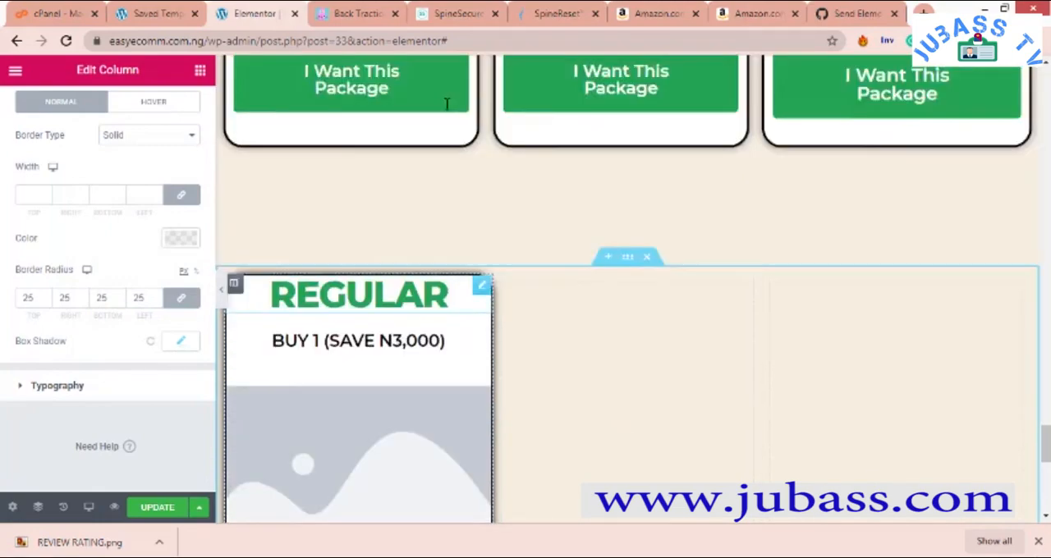
{"action": "scroll", "coordinate": [279, 251], "scroll_direction": "down", "scroll_amount": 4}
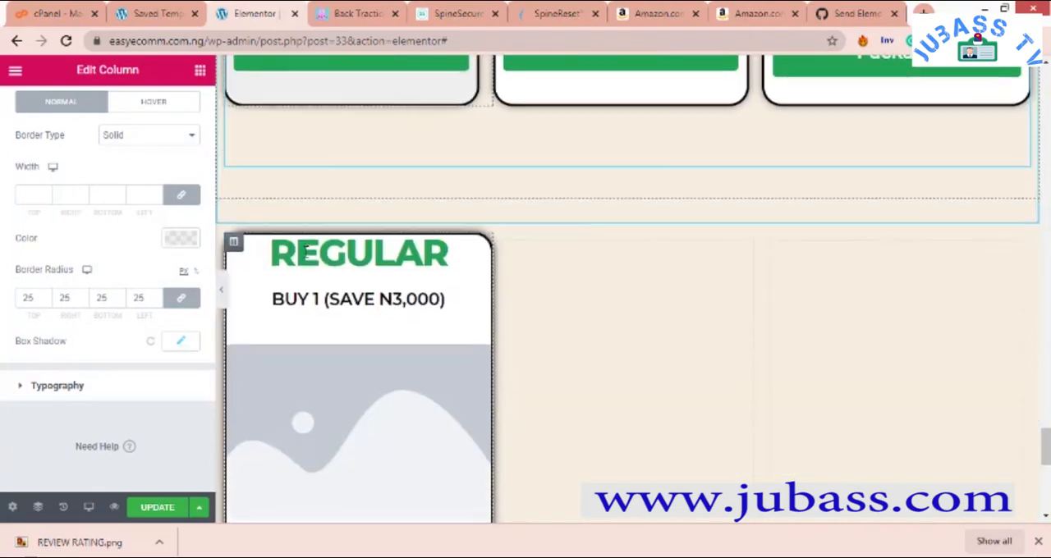
- Set the first column's hover background type to Classic with the grey colour #7A7A7A
{"action": "left_click", "coordinate": [154, 103]}
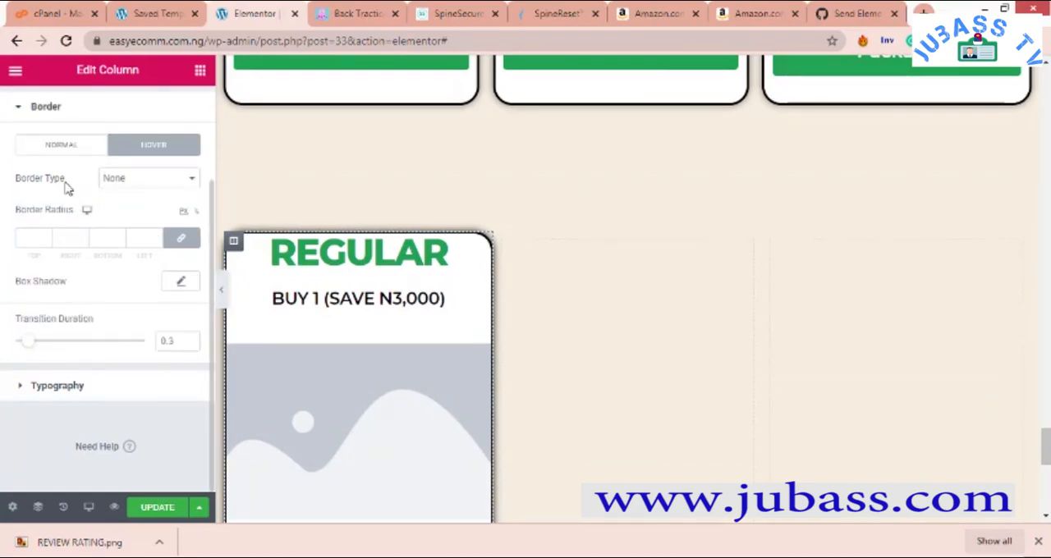
{"action": "left_click", "coordinate": [24, 114]}
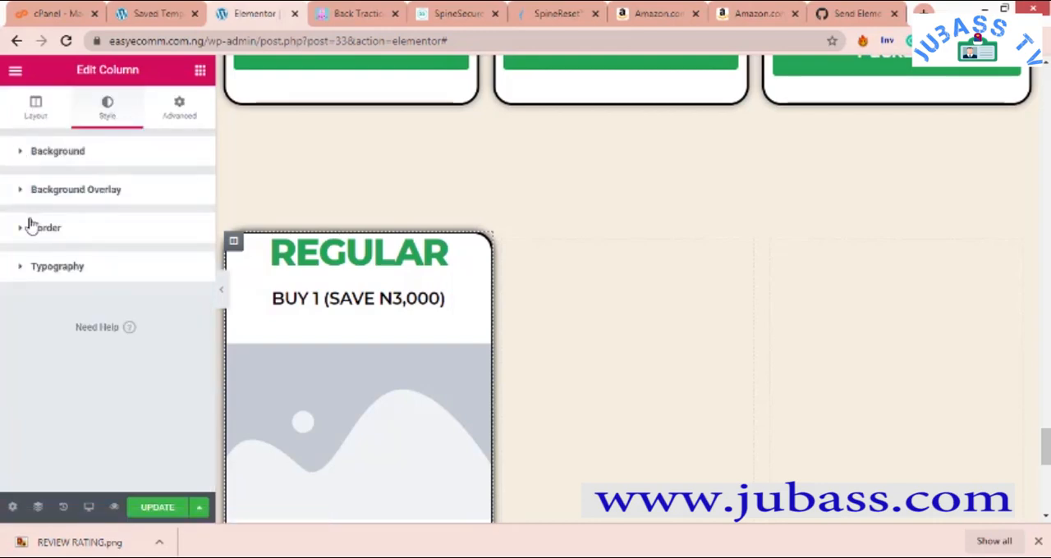
{"action": "left_click", "coordinate": [32, 161]}
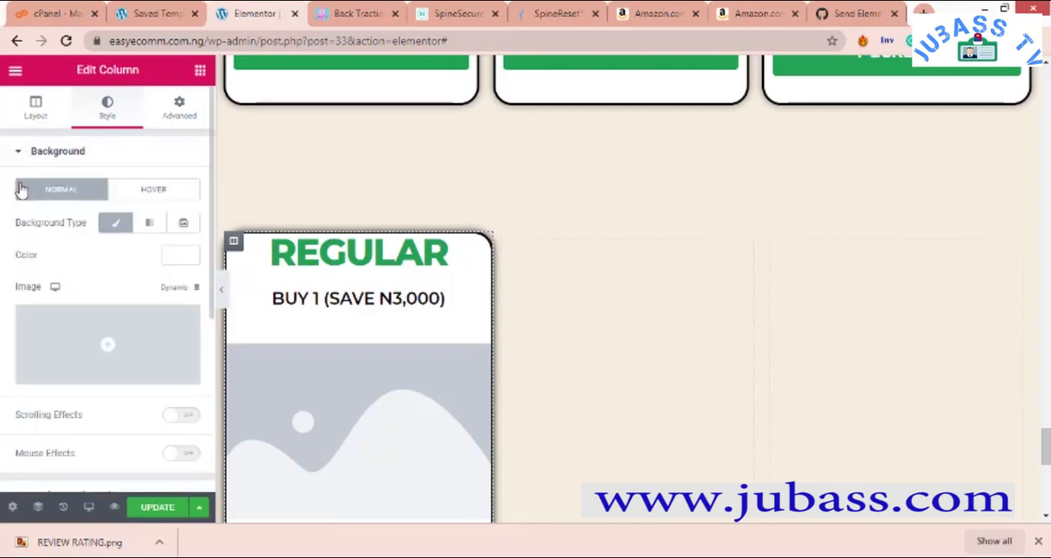
{"action": "left_click", "coordinate": [155, 195]}
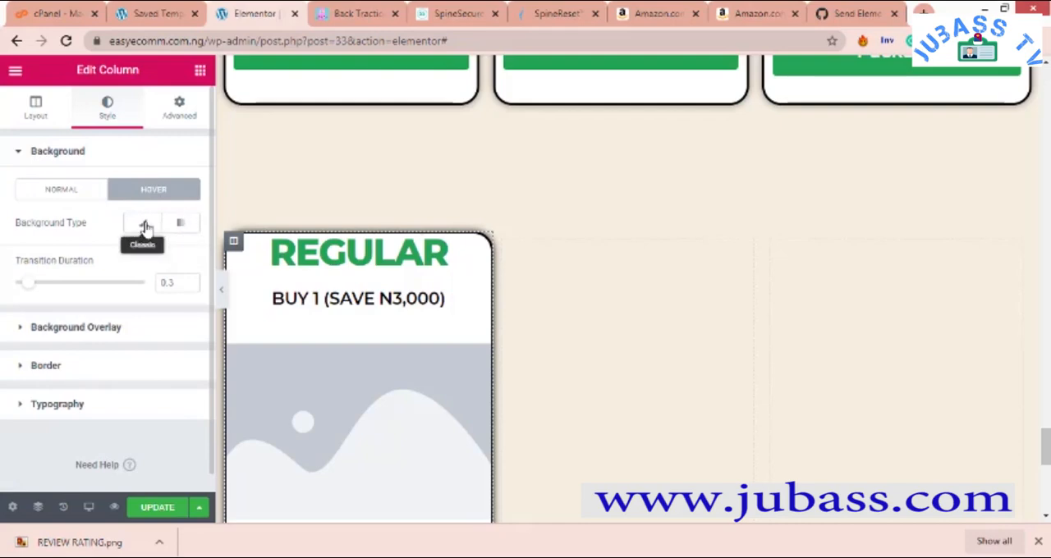
{"action": "left_click", "coordinate": [145, 226]}
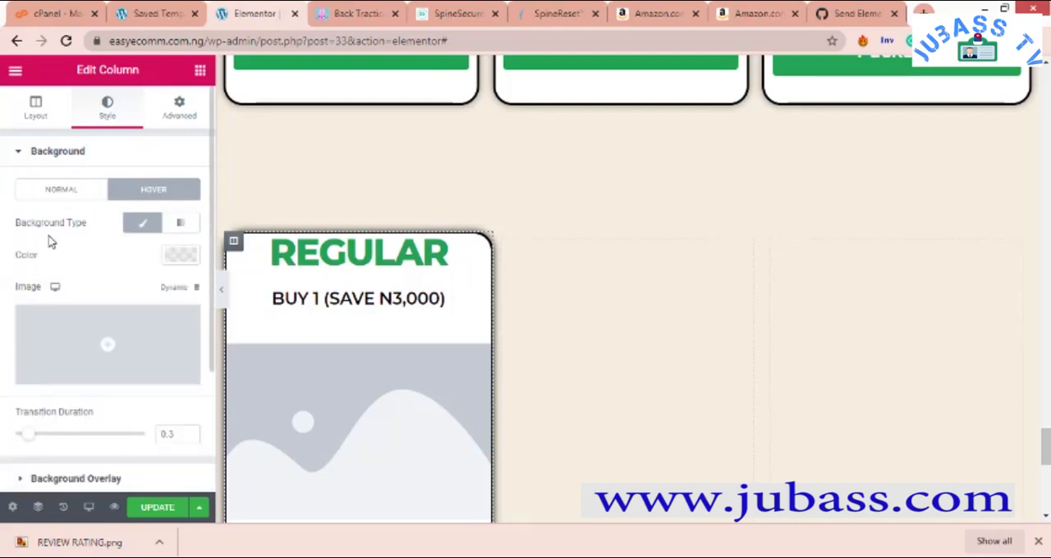
{"action": "left_click", "coordinate": [185, 257]}
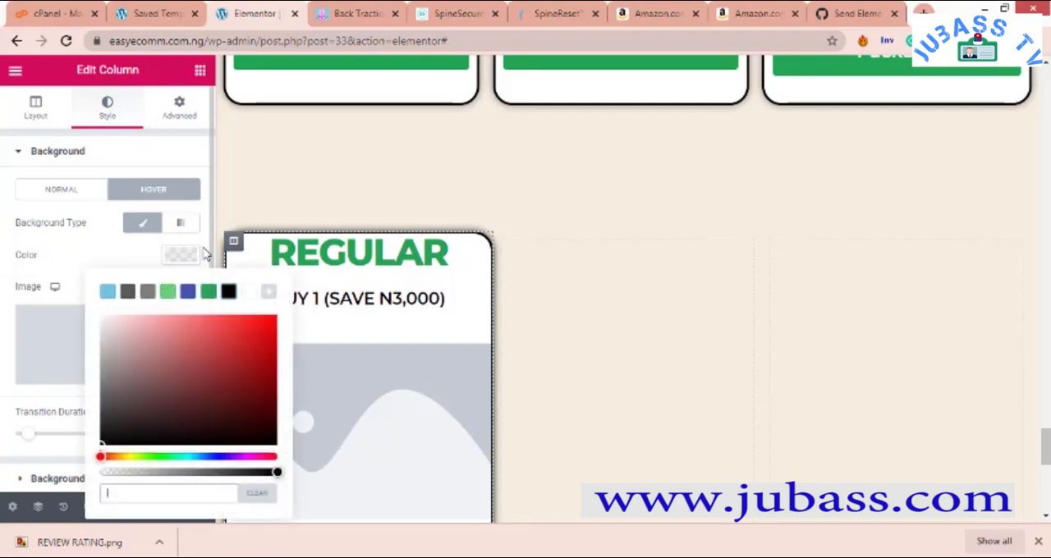
{"action": "left_click", "coordinate": [148, 292]}
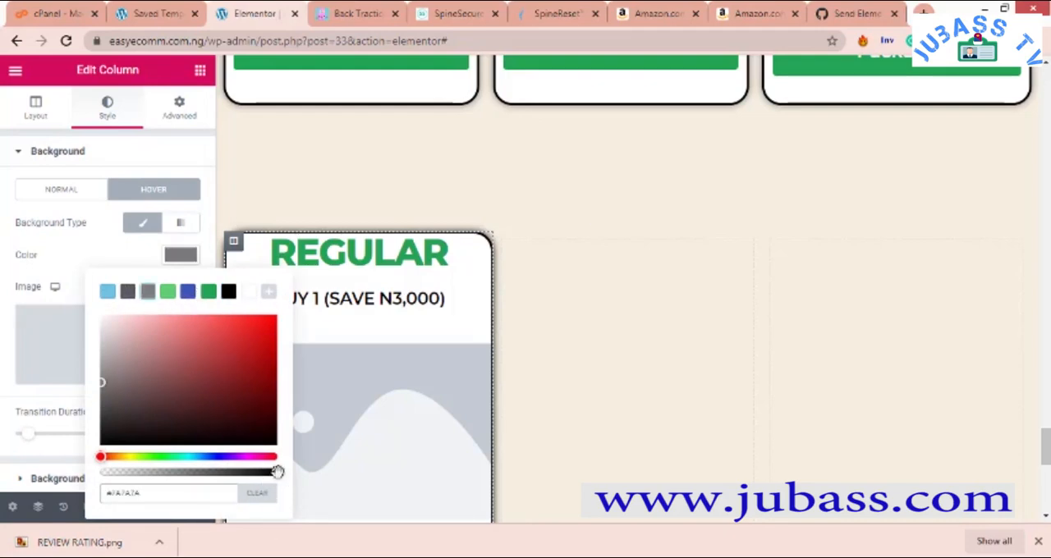
- Lighten the column's hover background colour to a pale grey and reduce its opacity to roughly a quarter
{"action": "left_click_drag", "start_coordinate": [273, 474], "coordinate": [217, 474]}
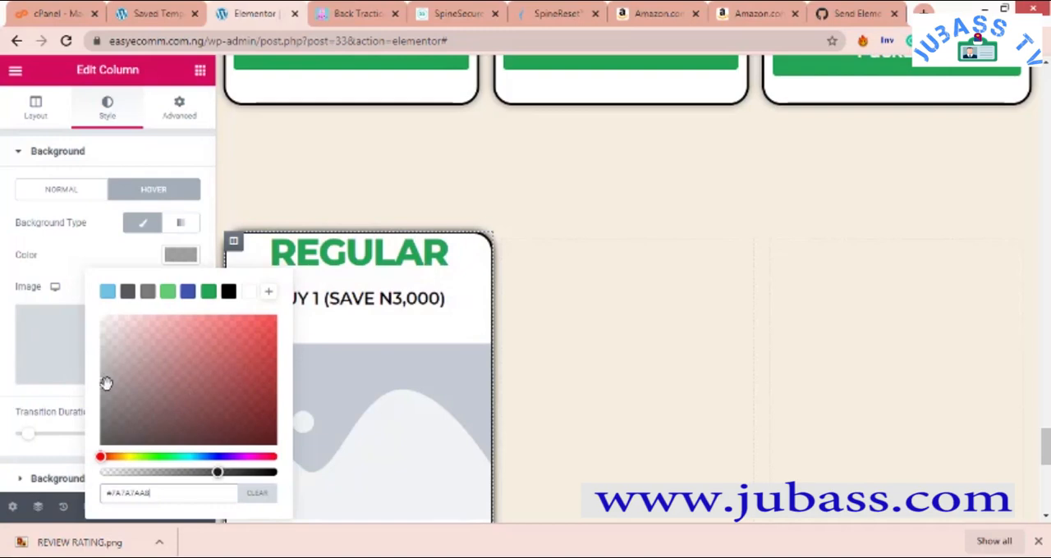
{"action": "left_click_drag", "start_coordinate": [116, 366], "coordinate": [111, 351]}
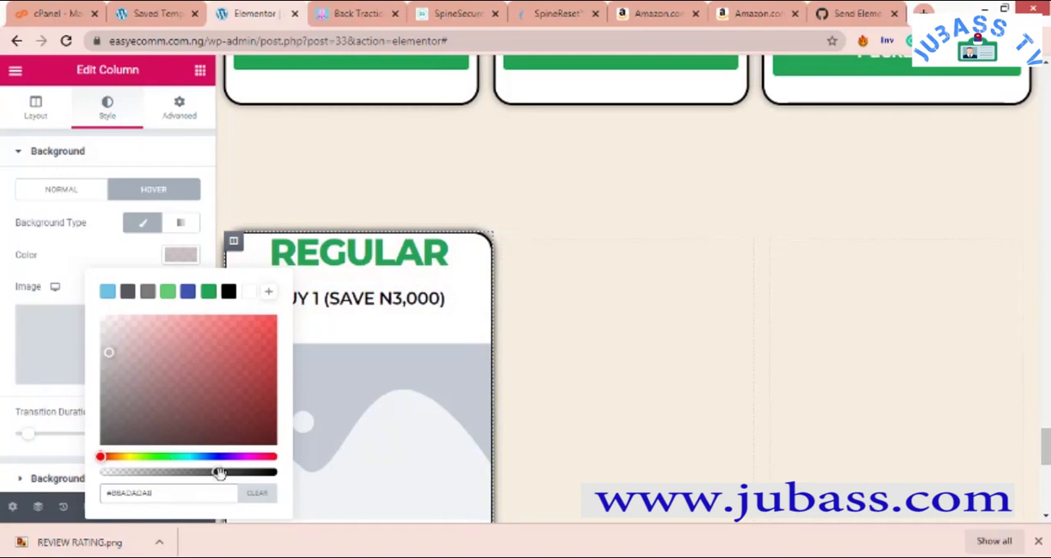
{"action": "left_click_drag", "start_coordinate": [206, 476], "coordinate": [193, 473]}
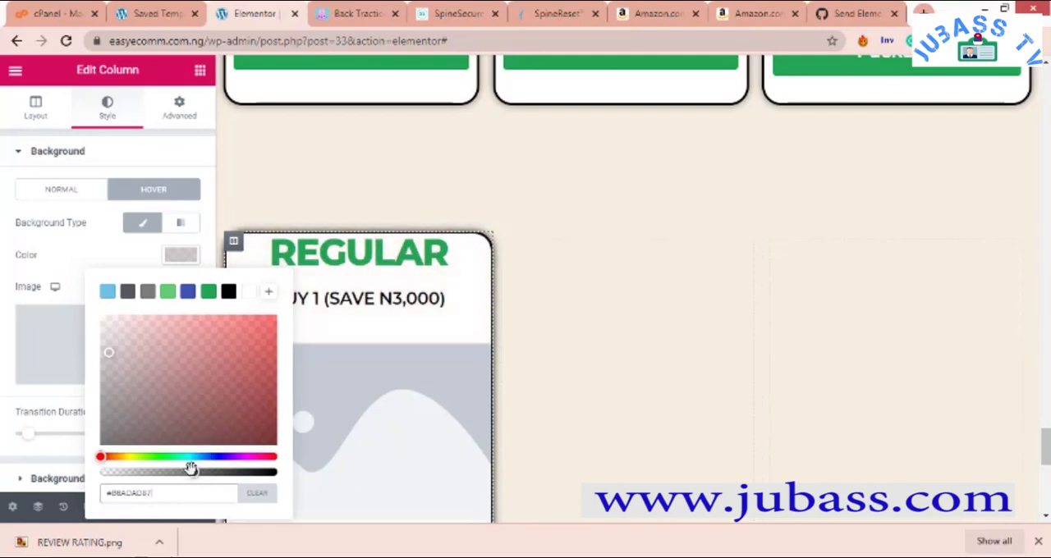
{"action": "left_click_drag", "start_coordinate": [189, 471], "coordinate": [181, 472]}
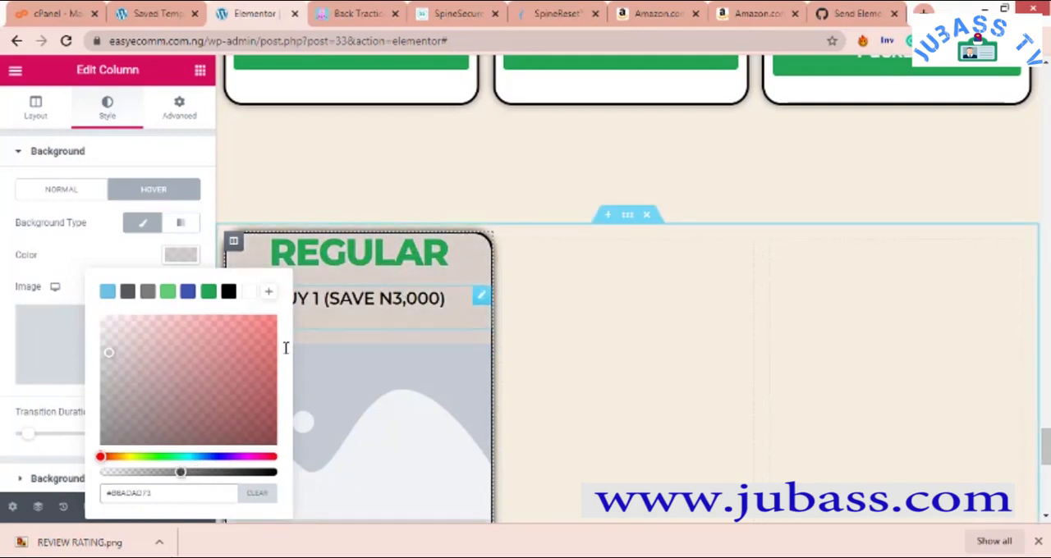
{"action": "left_click_drag", "start_coordinate": [175, 472], "coordinate": [169, 473]}
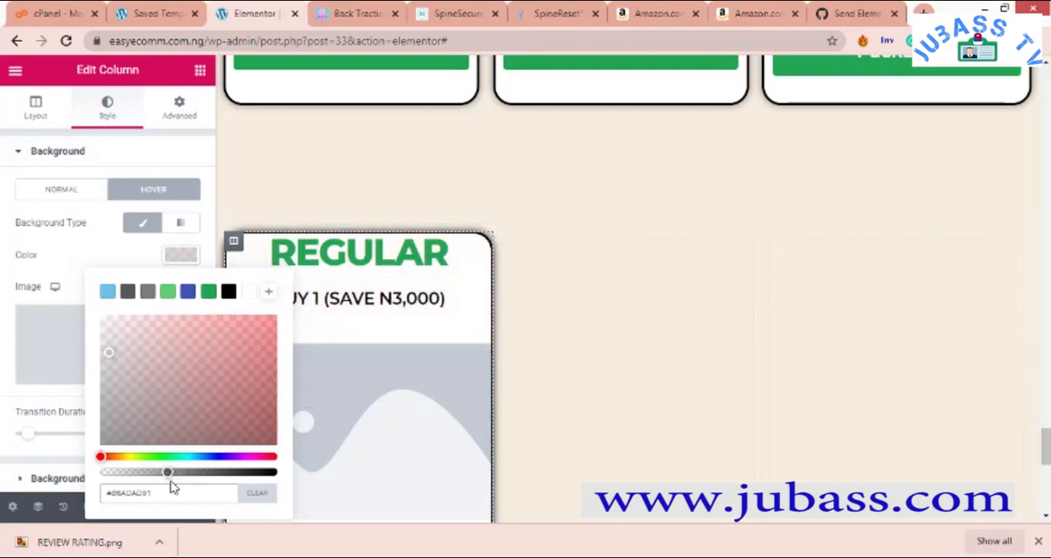
{"action": "left_click_drag", "start_coordinate": [168, 473], "coordinate": [162, 473]}
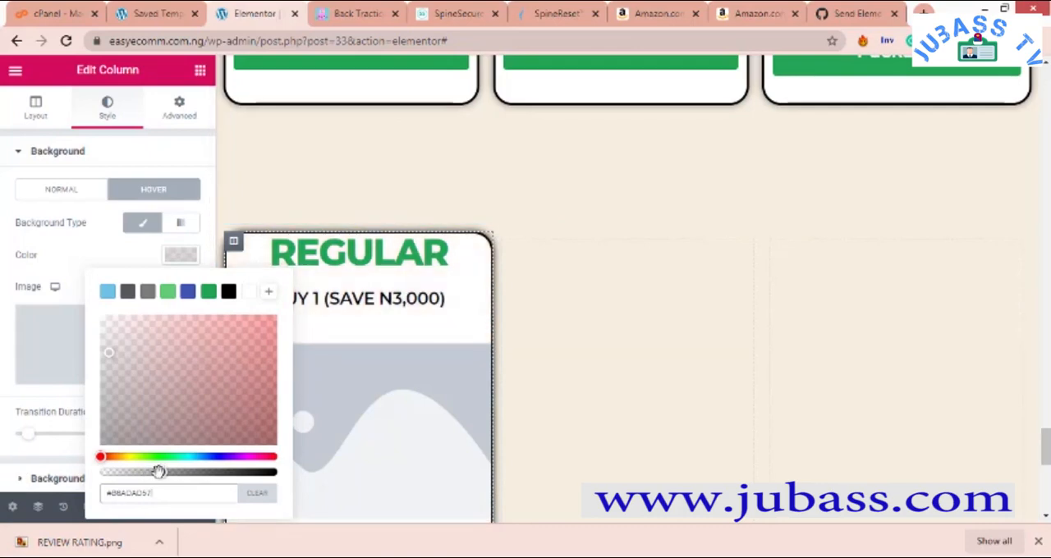
{"action": "left_click_drag", "start_coordinate": [154, 473], "coordinate": [153, 473]}
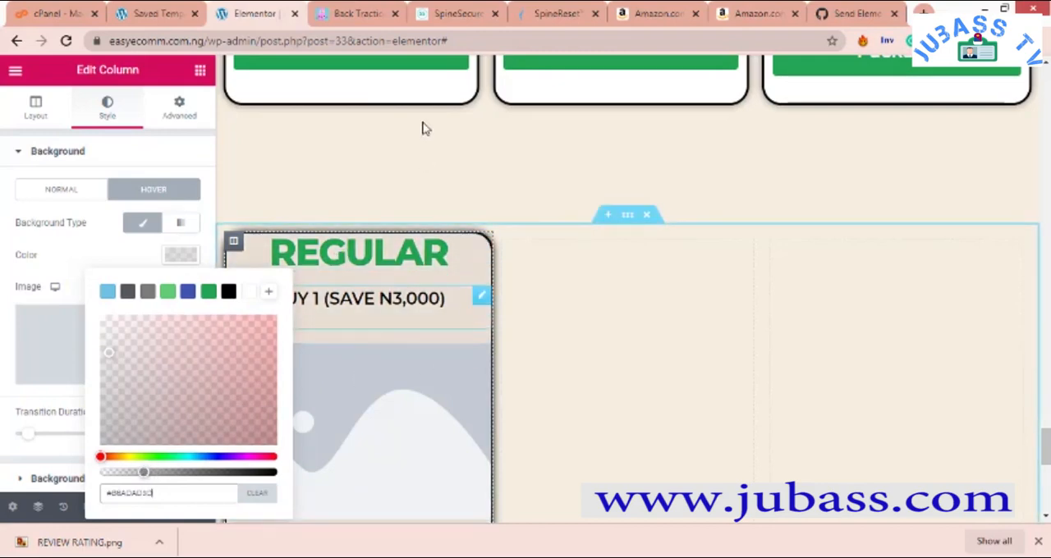
- Check the first column's hover background from heading to button and compare it with the finished REGULAR card above
{"action": "scroll", "coordinate": [405, 120], "scroll_direction": "up", "scroll_amount": 3}
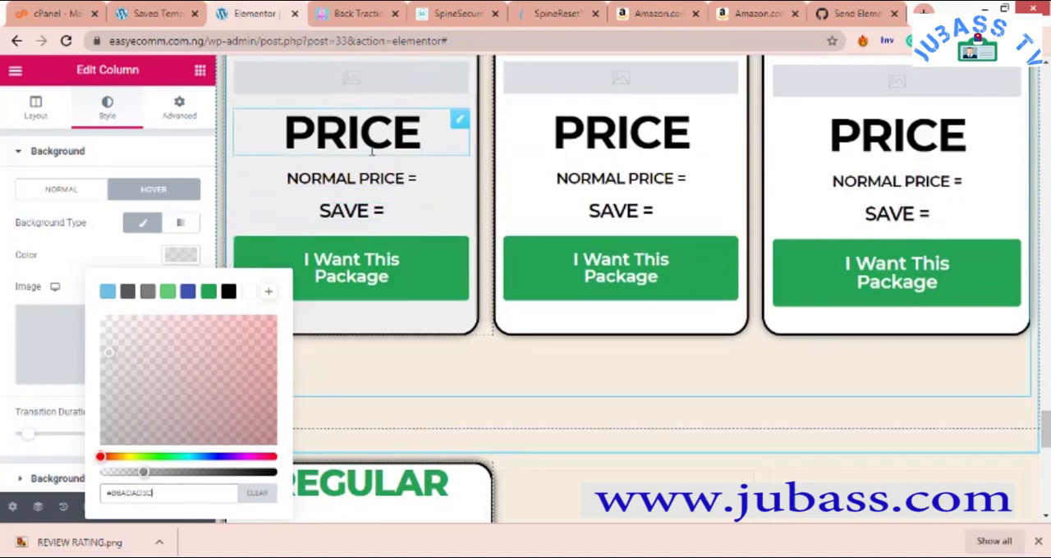
{"action": "scroll", "coordinate": [431, 315], "scroll_direction": "down", "scroll_amount": 4}
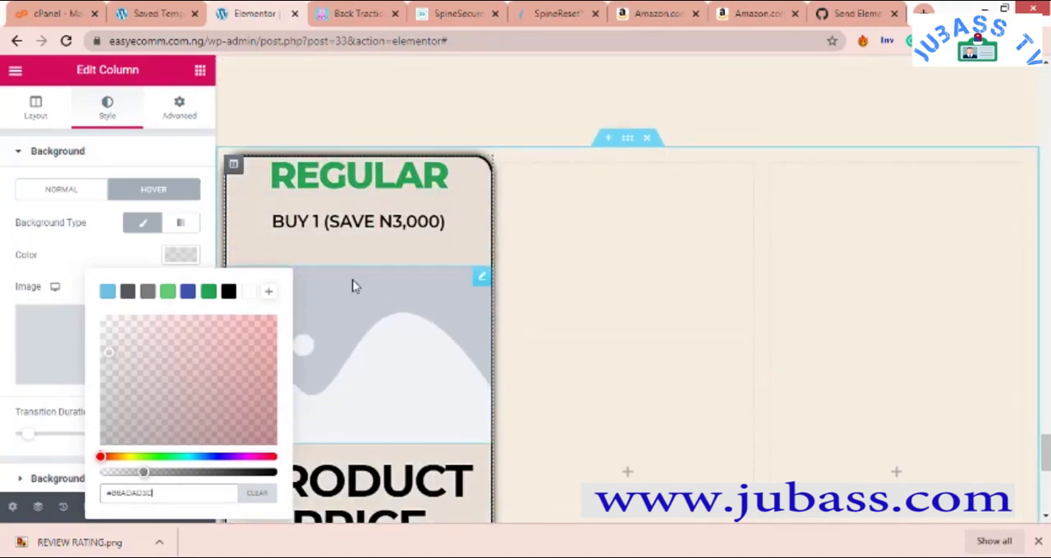
{"action": "scroll", "coordinate": [460, 197], "scroll_direction": "up", "scroll_amount": 1}
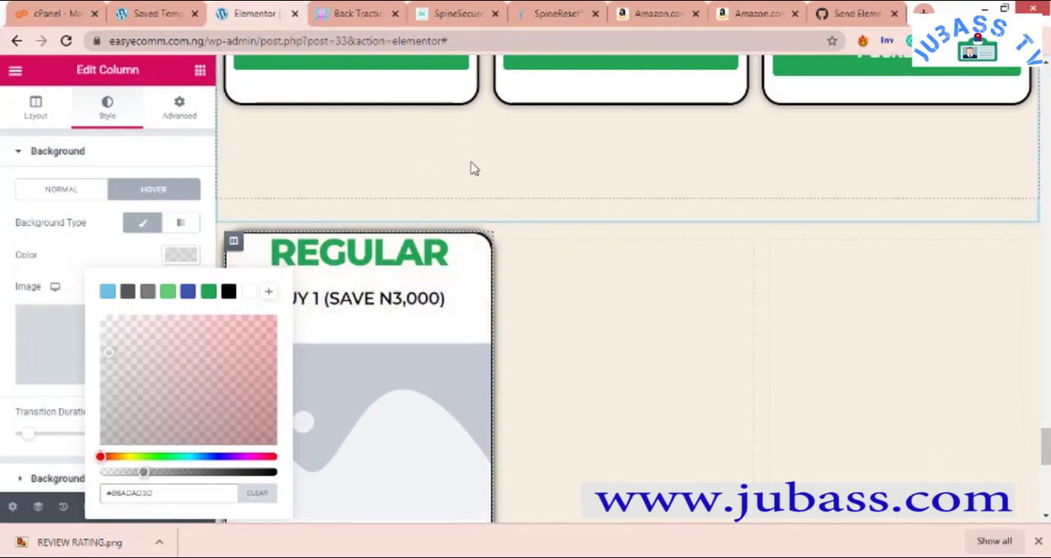
{"action": "scroll", "coordinate": [370, 227], "scroll_direction": "down", "scroll_amount": 3}
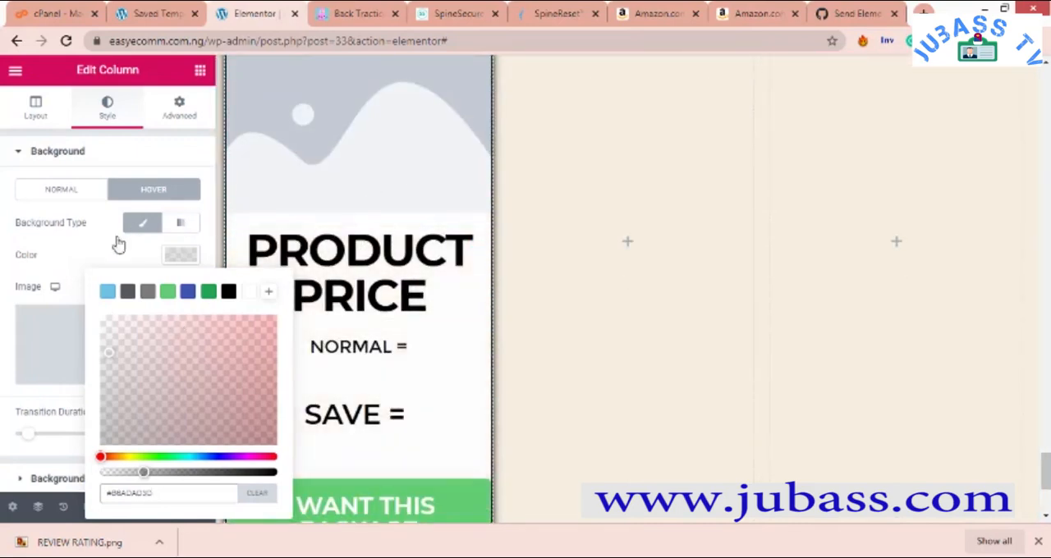
{"action": "left_click", "coordinate": [157, 156]}
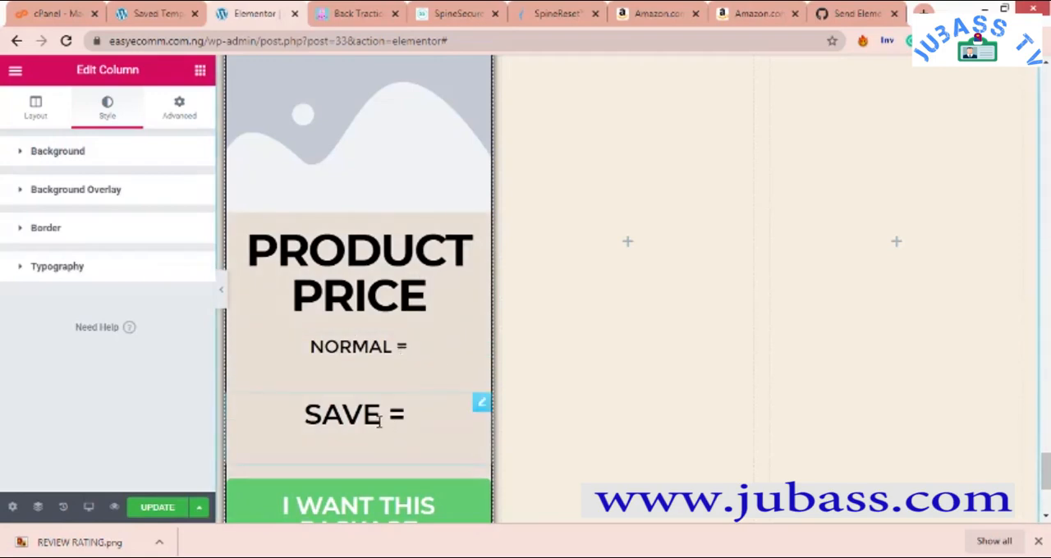
{"action": "scroll", "coordinate": [421, 427], "scroll_direction": "down", "scroll_amount": 2}
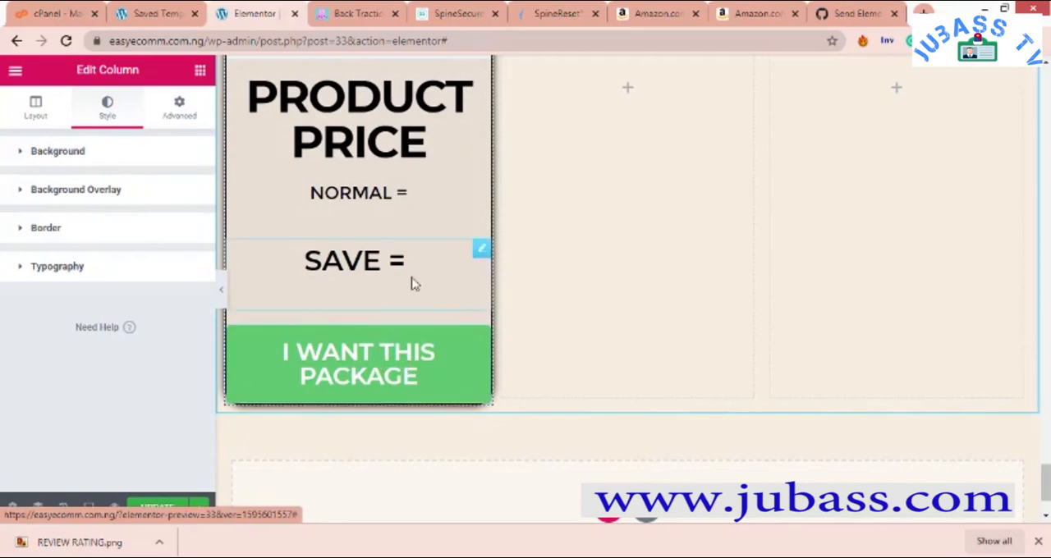
{"action": "scroll", "coordinate": [410, 279], "scroll_direction": "up", "scroll_amount": 10}
{"action": "scroll", "coordinate": [421, 279], "scroll_direction": "down", "scroll_amount": 8}
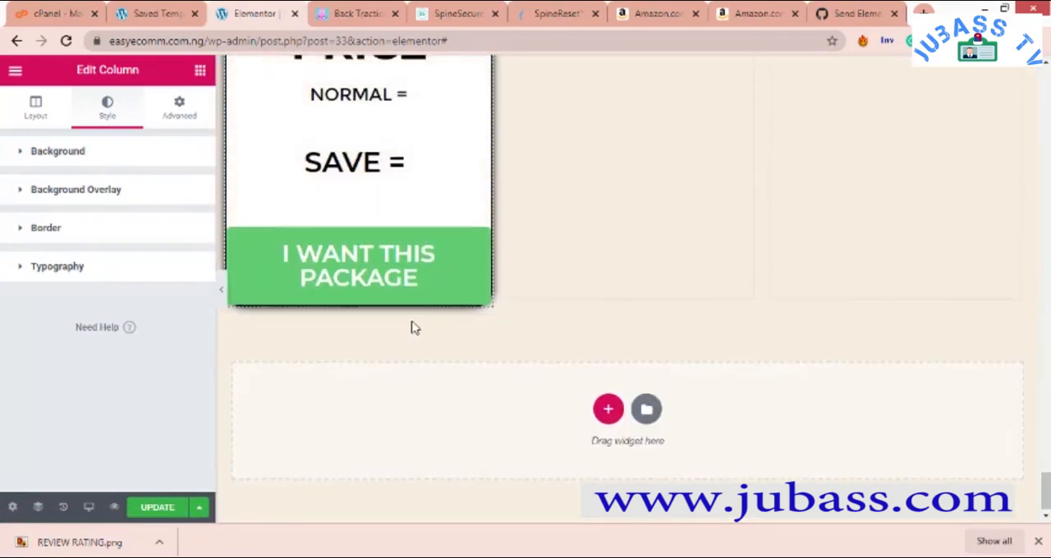
{"action": "scroll", "coordinate": [413, 325], "scroll_direction": "up", "scroll_amount": 3}
{"action": "scroll", "coordinate": [413, 326], "scroll_direction": "down", "scroll_amount": 2}
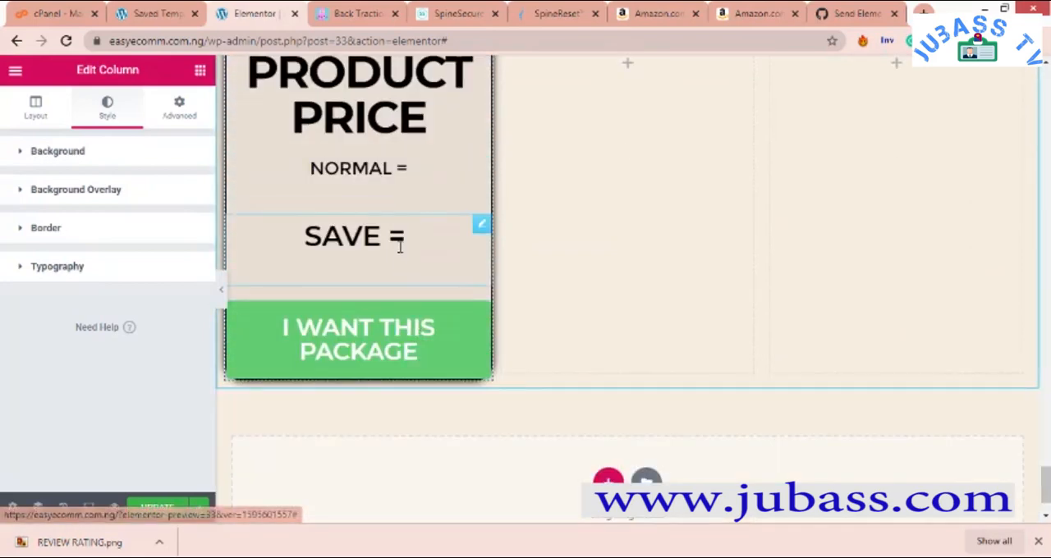
{"action": "scroll", "coordinate": [415, 246], "scroll_direction": "up", "scroll_amount": 4}
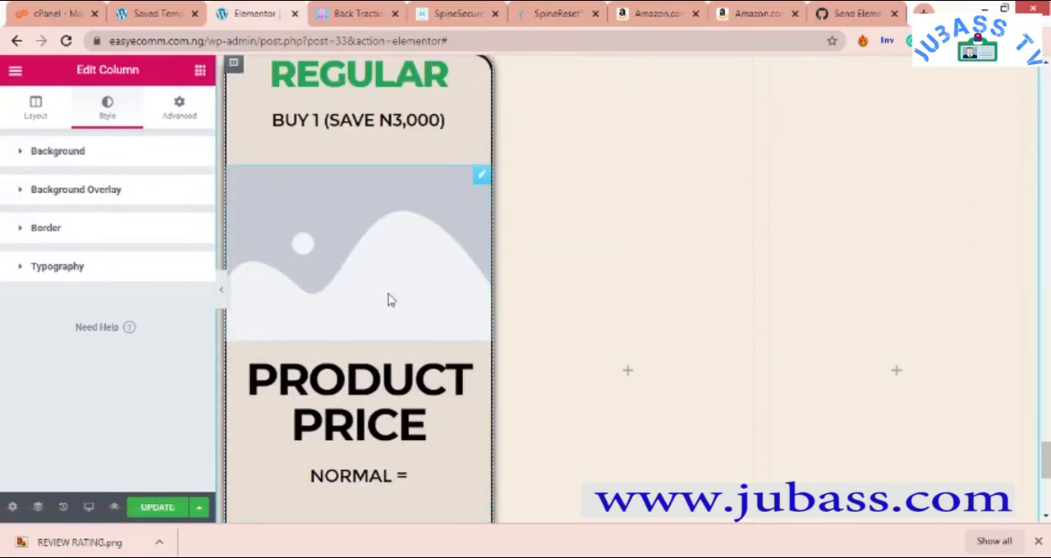
- Delete the practice three-column section below the finished cards and review the CHOOSE YOUR PACKAGE section
{"action": "scroll", "coordinate": [356, 324], "scroll_direction": "up", "scroll_amount": 2}
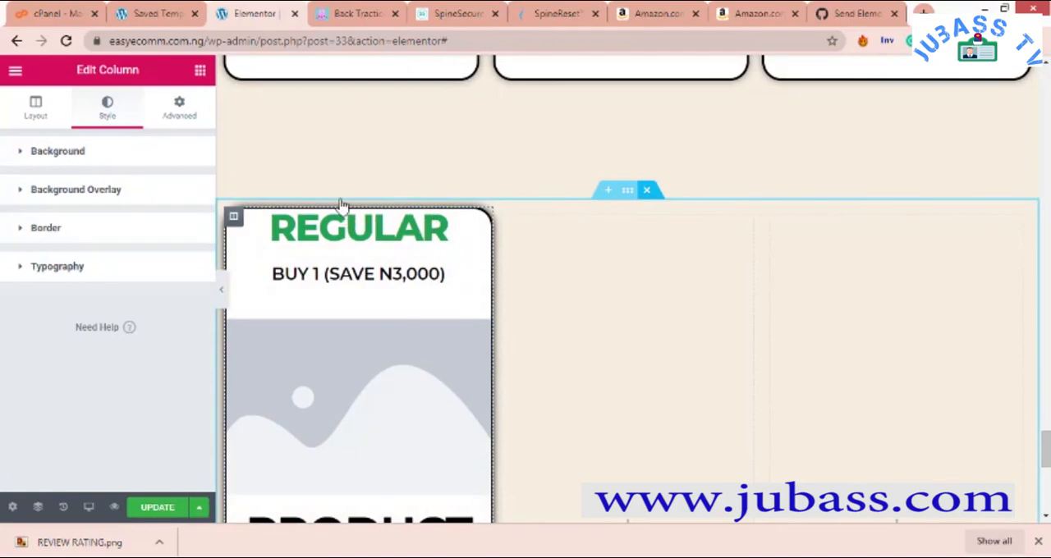
{"action": "scroll", "coordinate": [356, 181], "scroll_direction": "up", "scroll_amount": 3}
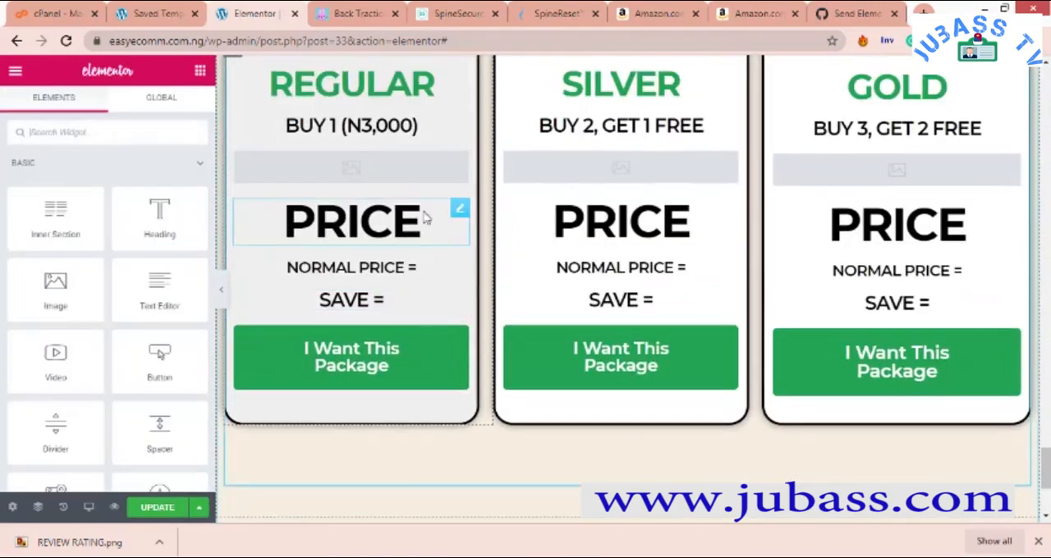
{"action": "scroll", "coordinate": [391, 257], "scroll_direction": "down", "scroll_amount": 1}
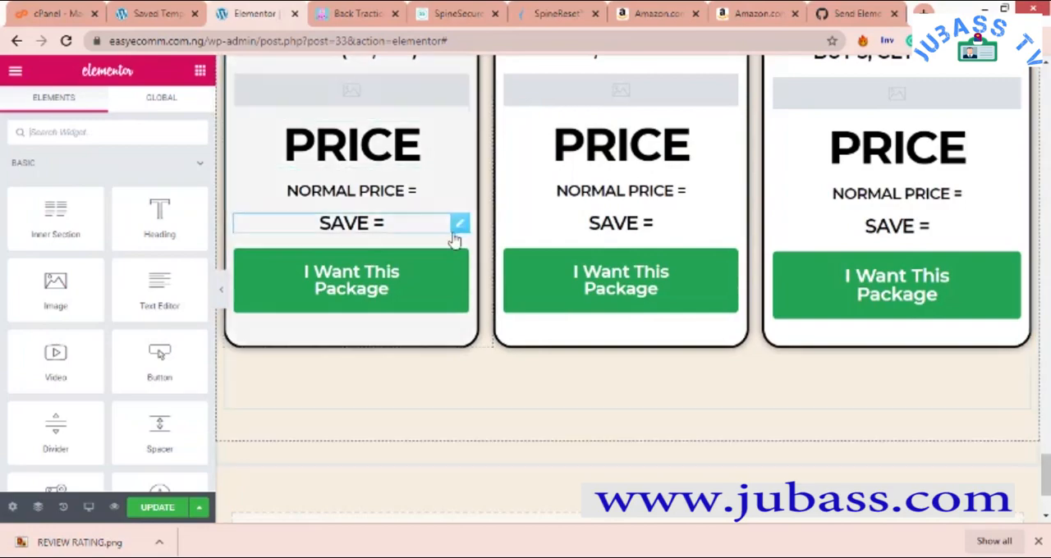
{"action": "scroll", "coordinate": [455, 238], "scroll_direction": "up", "scroll_amount": 4}
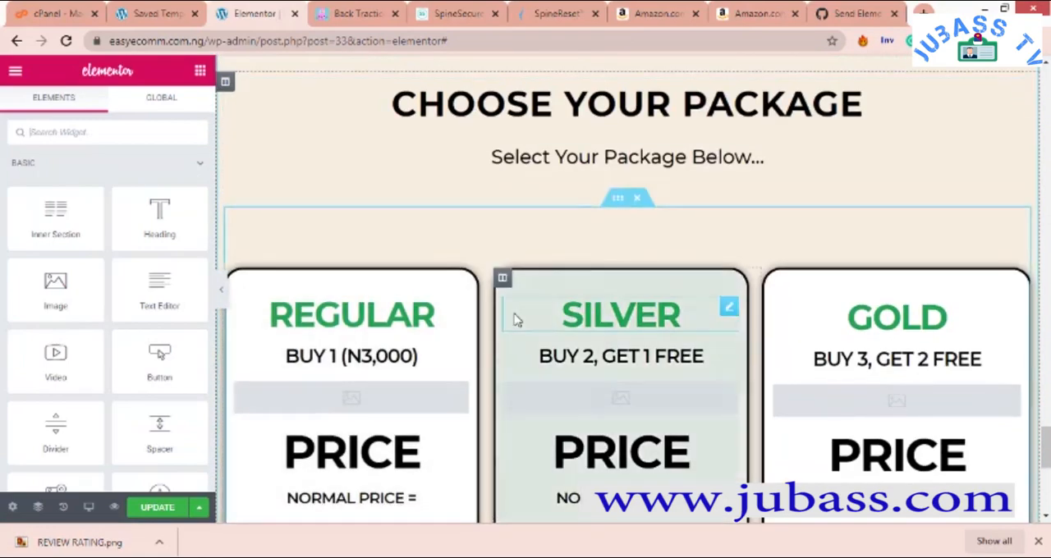
- Switch to the SALES PAGE OUTLINE DUPLICATE document in Word and check which section follows CHOOSE YOUR PACKAGE + CTA
{"action": "scroll", "coordinate": [663, 304], "scroll_direction": "down", "scroll_amount": 5}
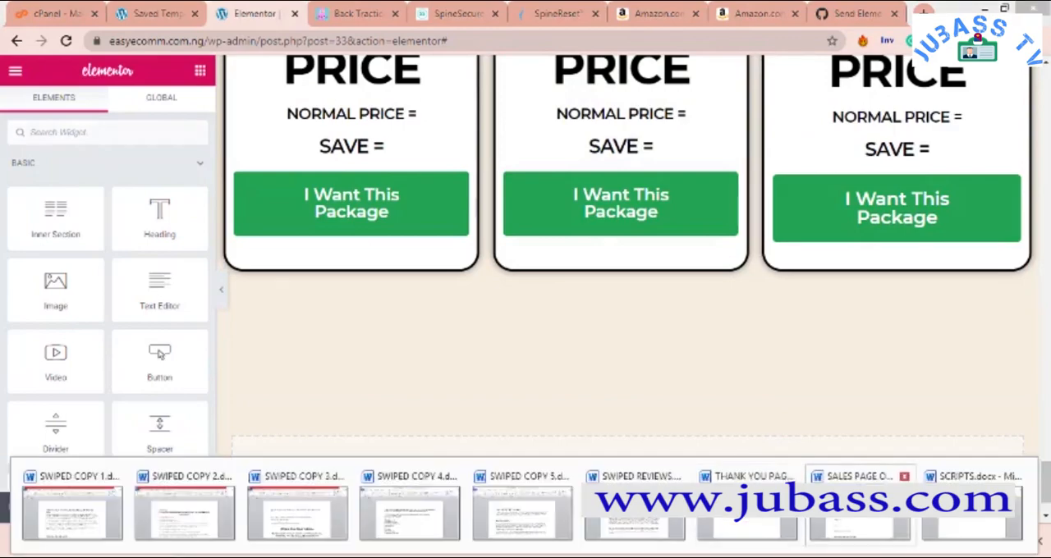
{"action": "left_click", "coordinate": [827, 484]}
{"action": "scroll", "coordinate": [378, 314], "scroll_direction": "down", "scroll_amount": 1}
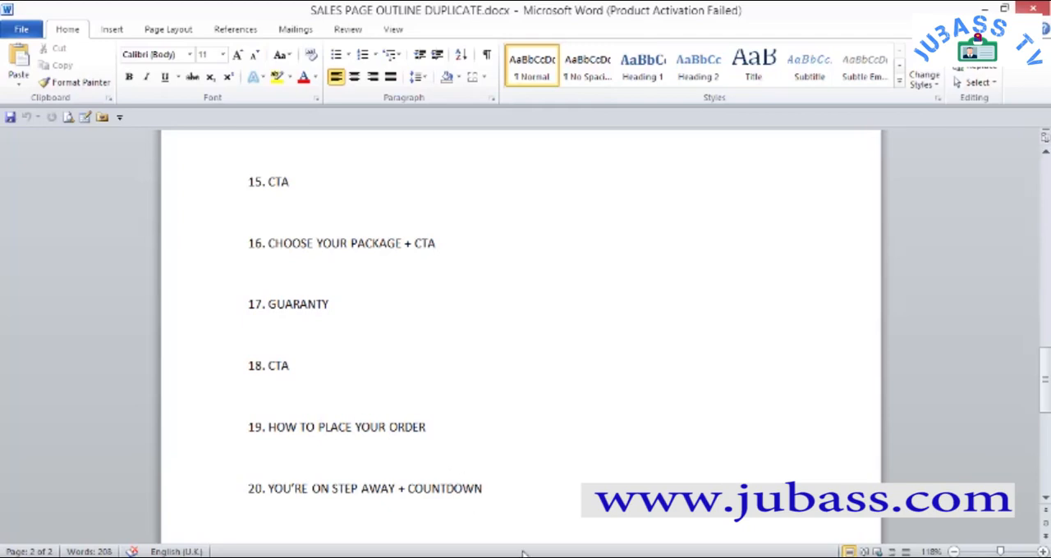
{"action": "scroll", "coordinate": [437, 442], "scroll_direction": "down", "scroll_amount": 3}
{"action": "scroll", "coordinate": [439, 402], "scroll_direction": "up", "scroll_amount": 2}
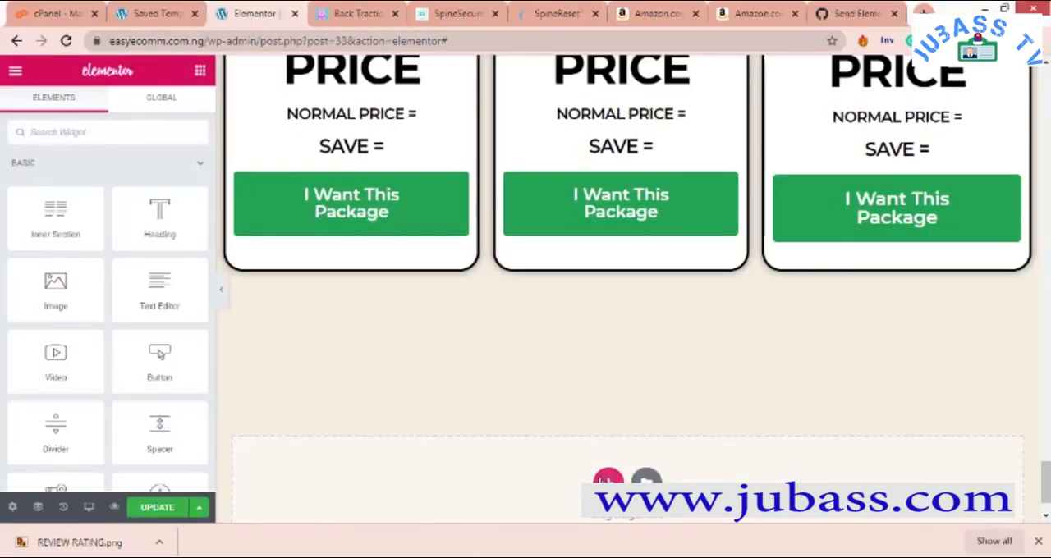
- Add a single-column section below the package cards and set its padding to 0 on all sides
{"action": "left_click", "coordinate": [608, 483]}
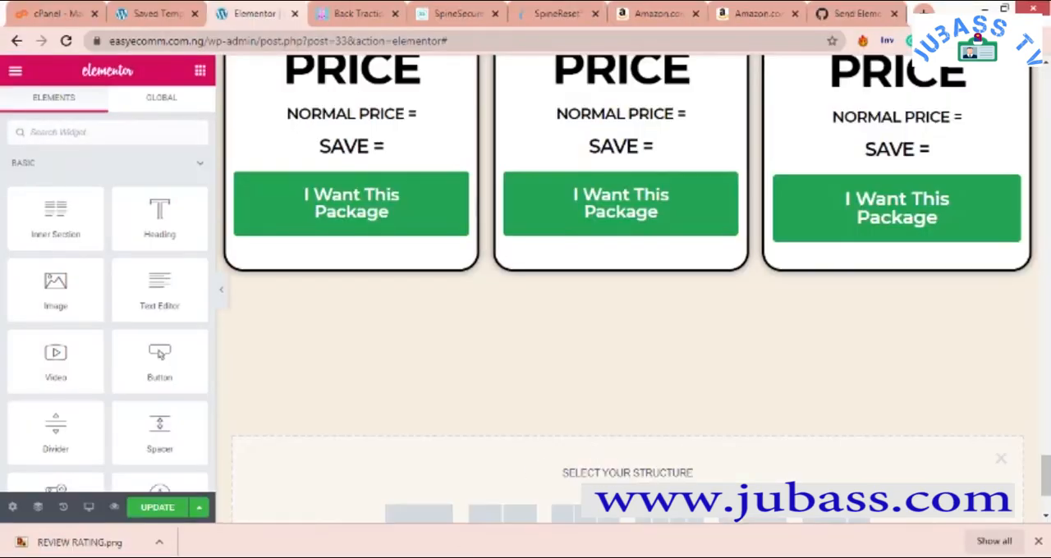
{"action": "scroll", "coordinate": [476, 459], "scroll_direction": "down", "scroll_amount": 2}
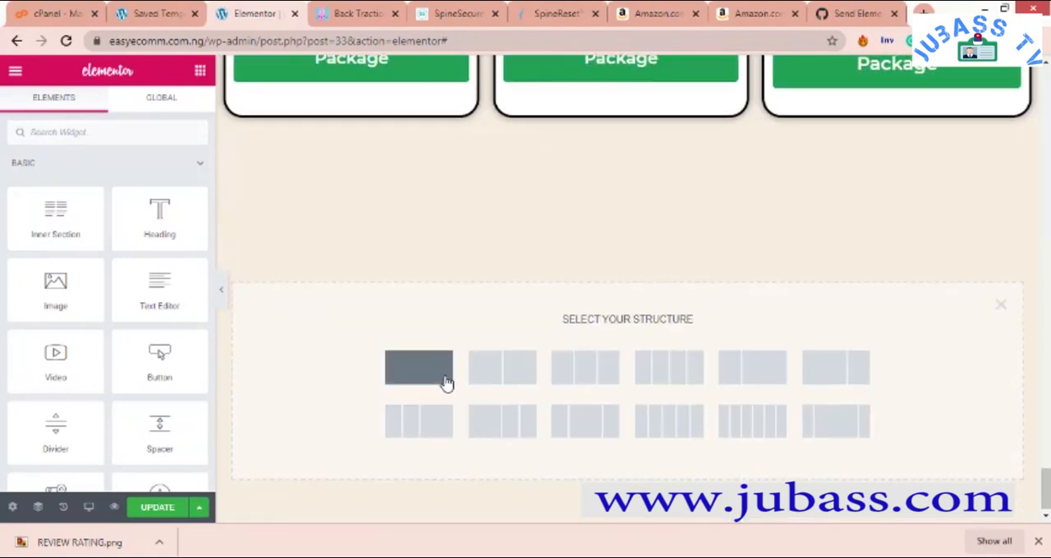
{"action": "left_click", "coordinate": [479, 343]}
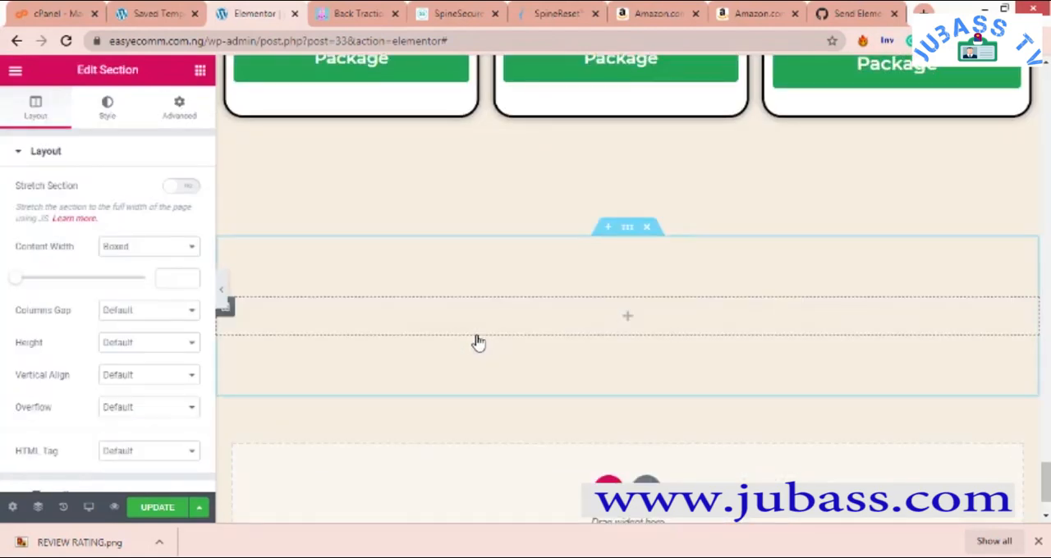
{"action": "right_click", "coordinate": [276, 271]}
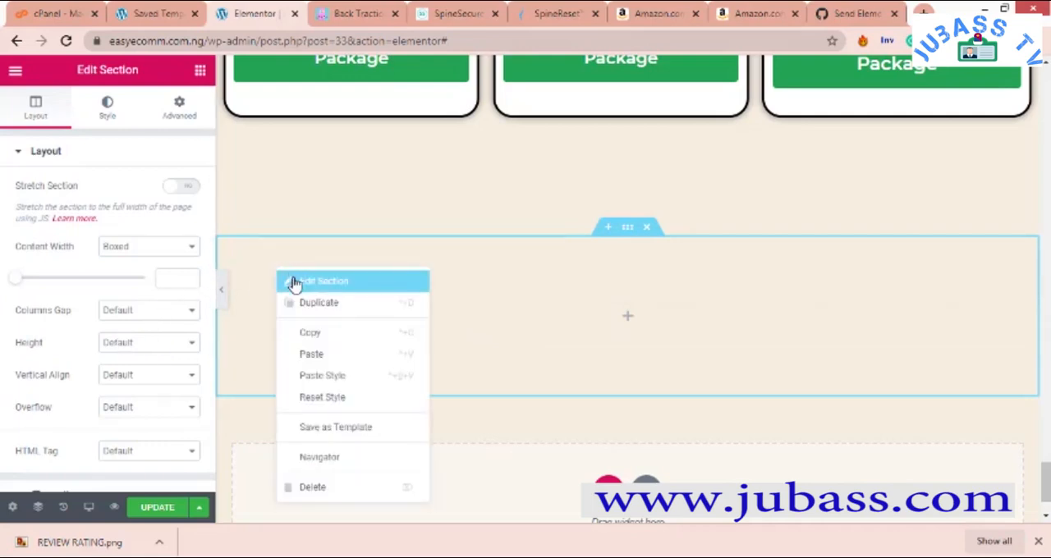
{"action": "left_click", "coordinate": [181, 215]}
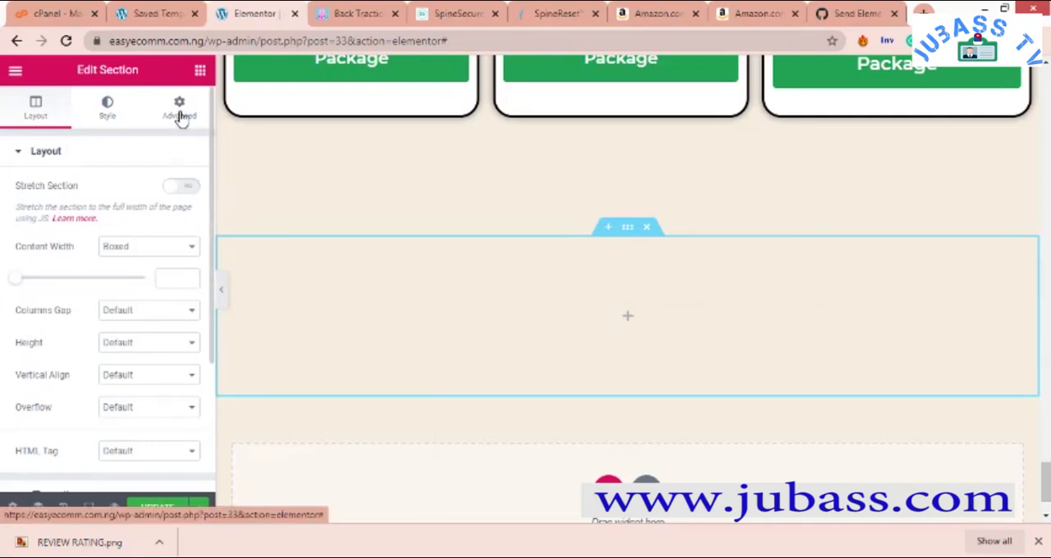
{"action": "left_click", "coordinate": [179, 109]}
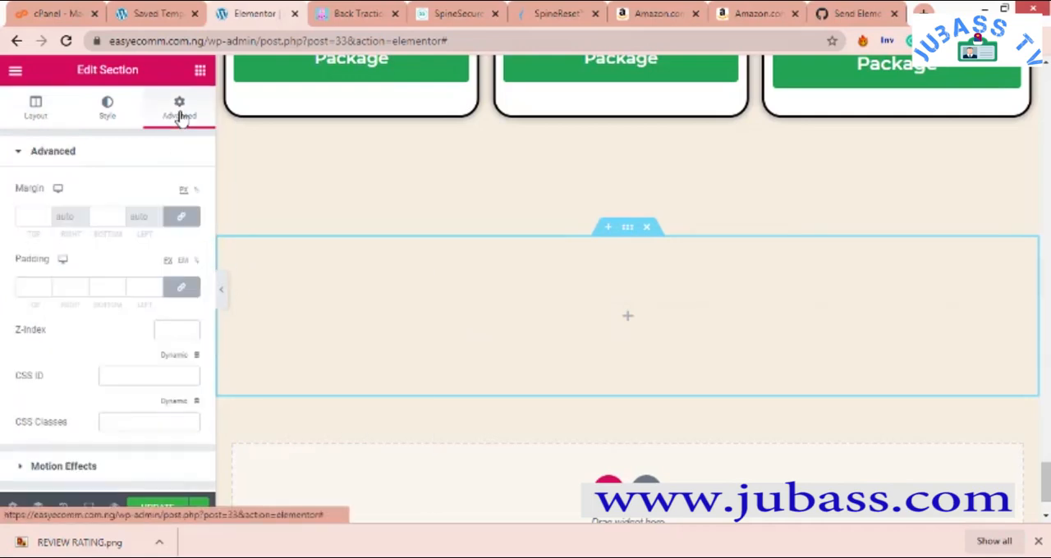
{"action": "left_click", "coordinate": [46, 287]}
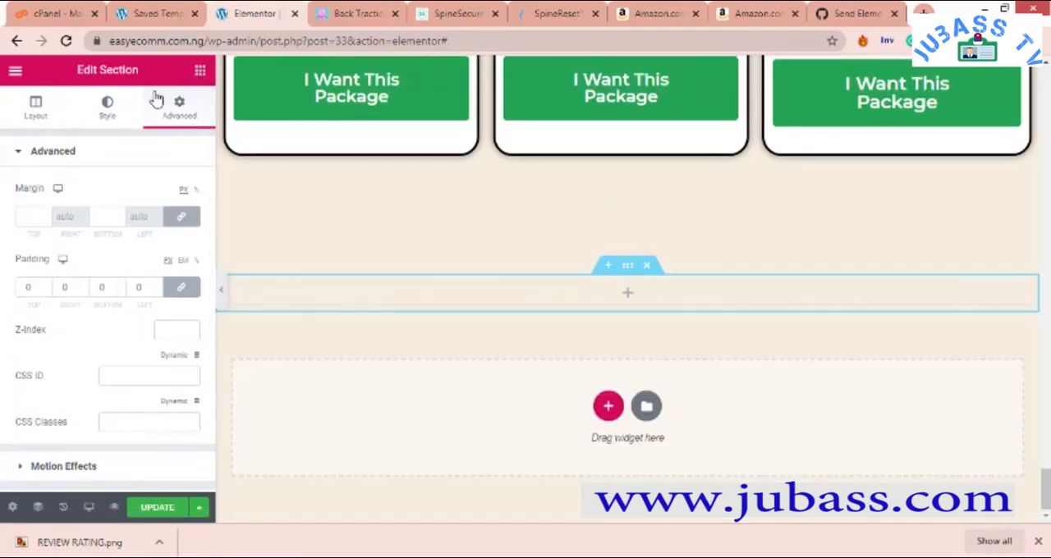
- Place an Image widget in the new section, with image size Medium - 300 x 300 and centred alignment
{"action": "left_click", "coordinate": [199, 69]}
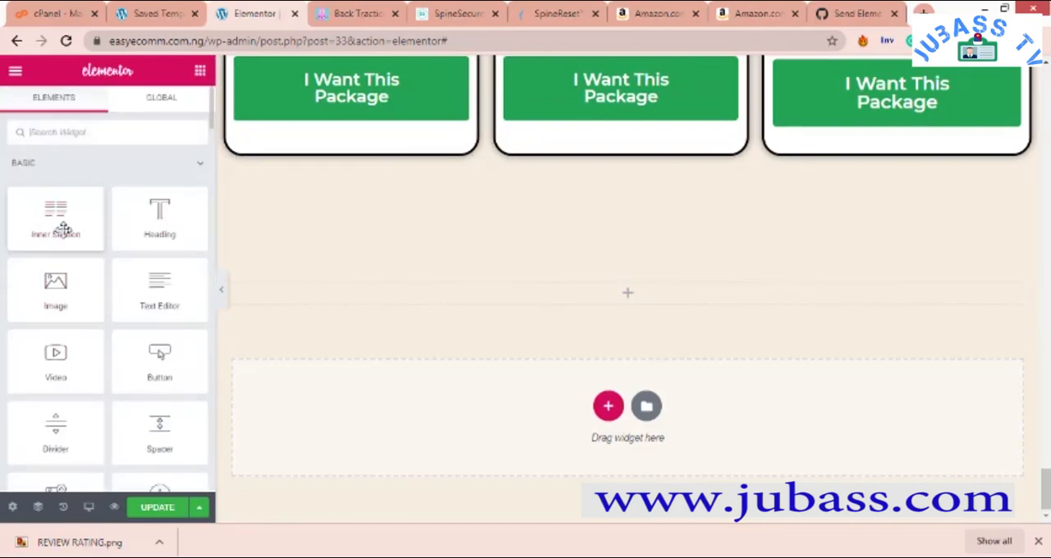
{"action": "left_click_drag", "start_coordinate": [56, 294], "coordinate": [624, 292]}
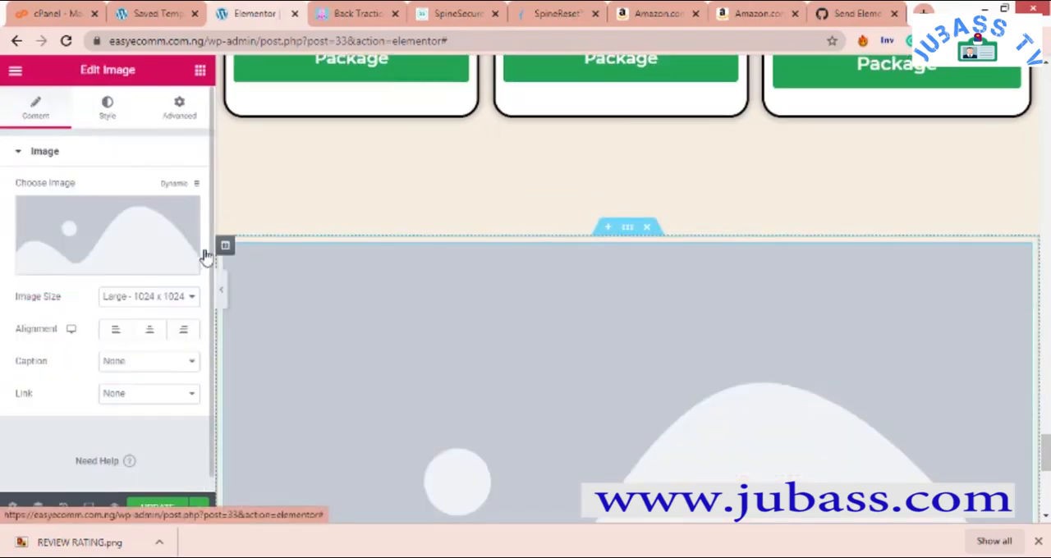
{"action": "left_click", "coordinate": [157, 301]}
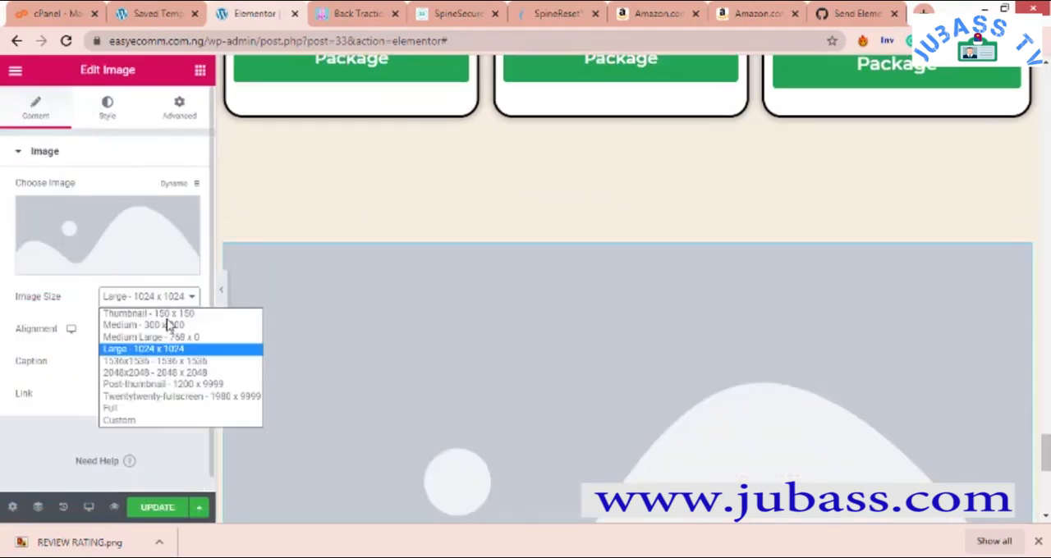
{"action": "left_click", "coordinate": [163, 325]}
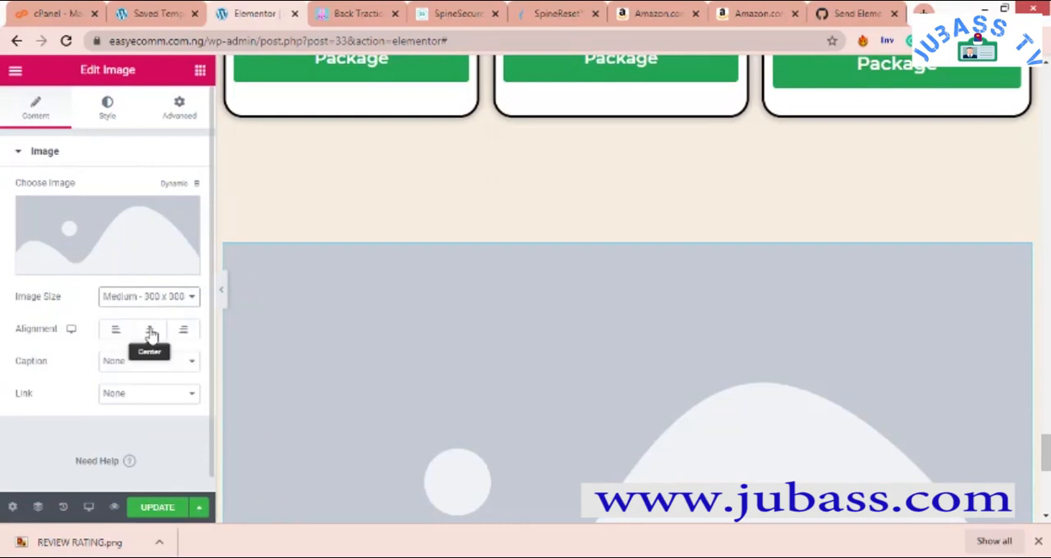
{"action": "left_click", "coordinate": [150, 331]}
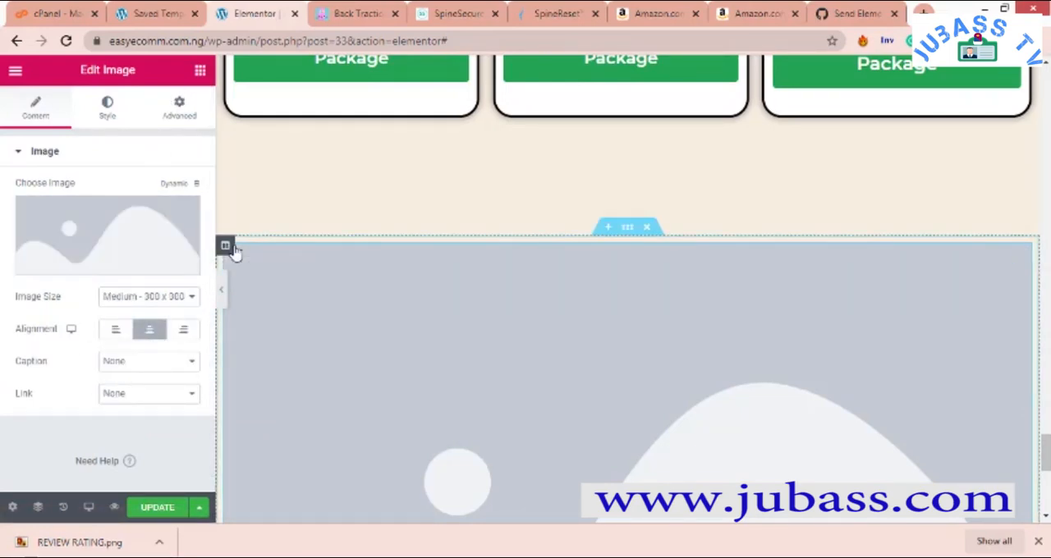
- Set the content width of the image section to Full Width
{"action": "right_click", "coordinate": [233, 250]}
{"action": "left_click", "coordinate": [283, 259]}
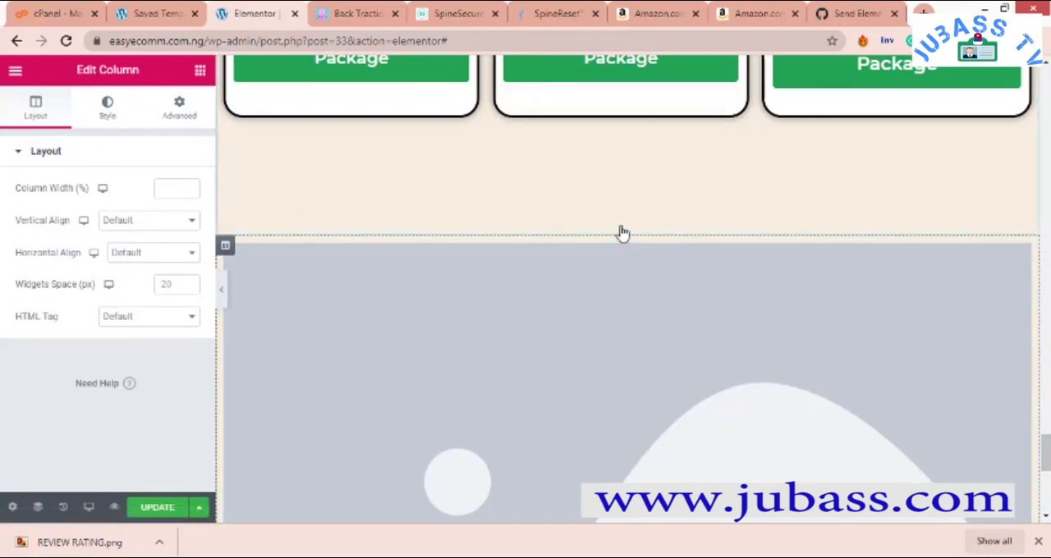
{"action": "right_click", "coordinate": [625, 235]}
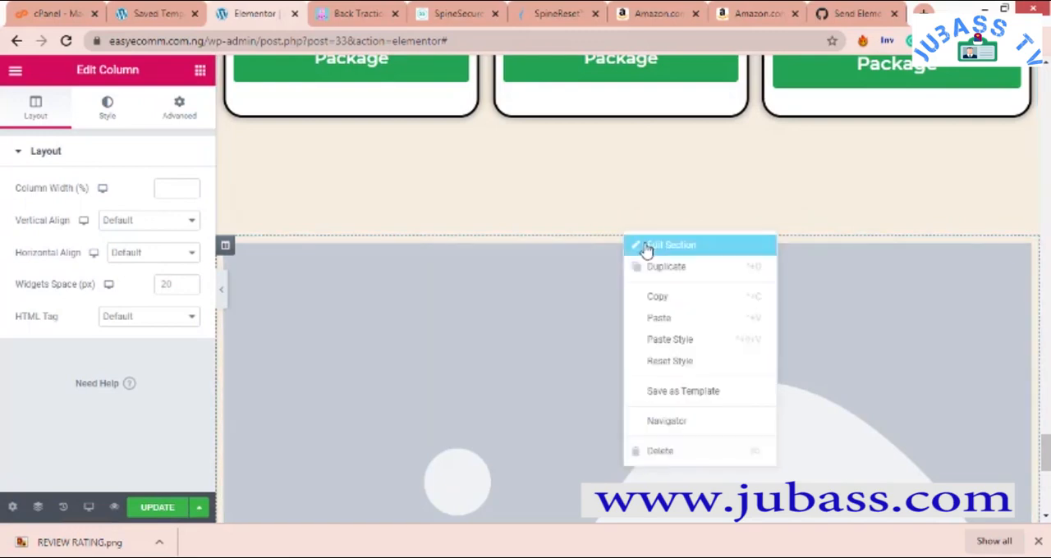
{"action": "left_click", "coordinate": [671, 245]}
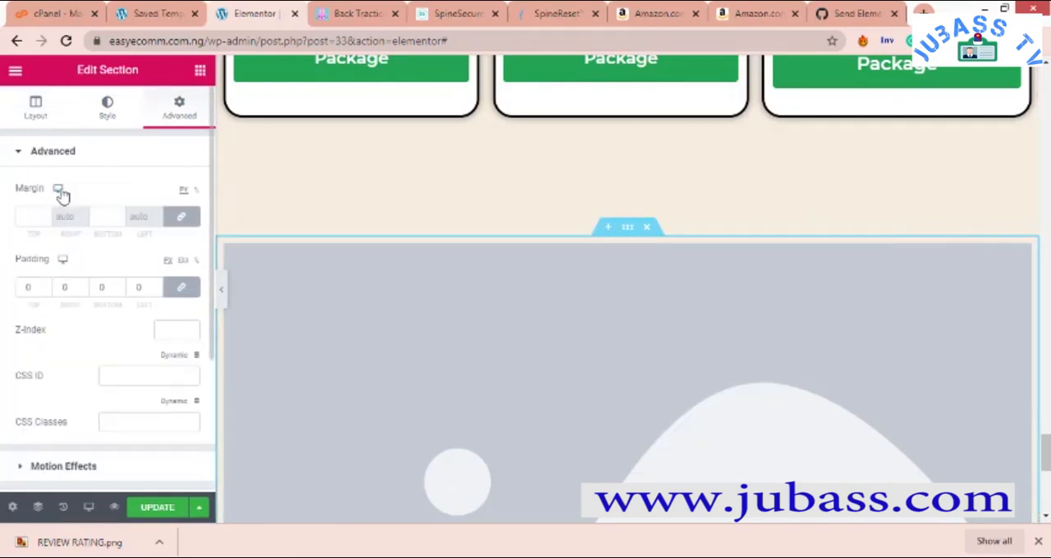
{"action": "left_click", "coordinate": [31, 113]}
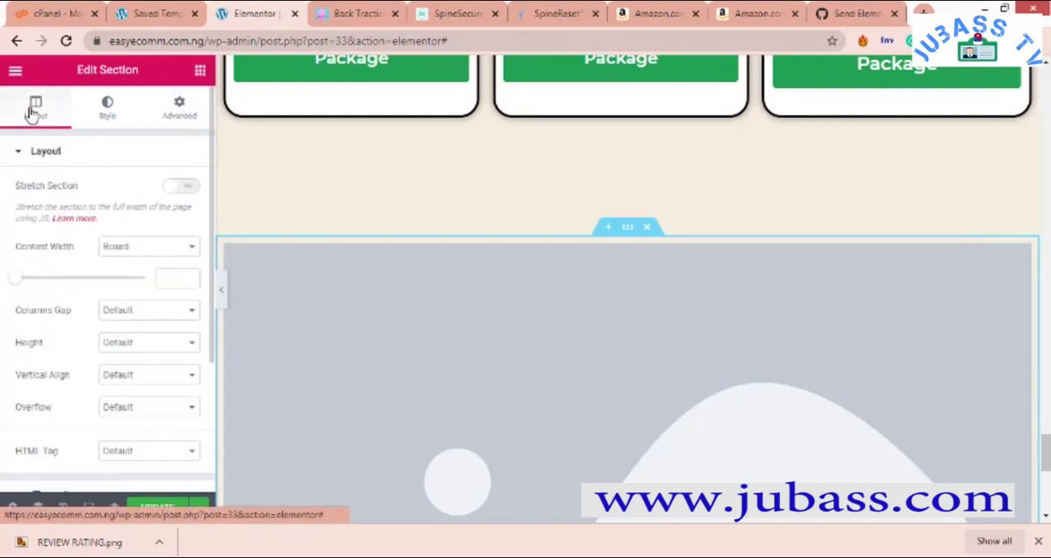
{"action": "left_click", "coordinate": [145, 251]}
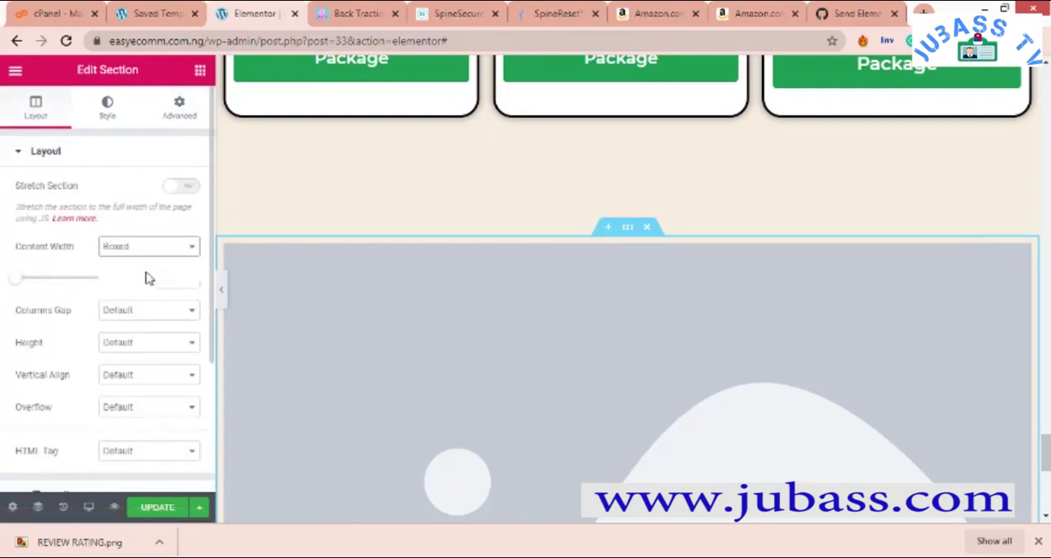
{"action": "left_click", "coordinate": [152, 275]}
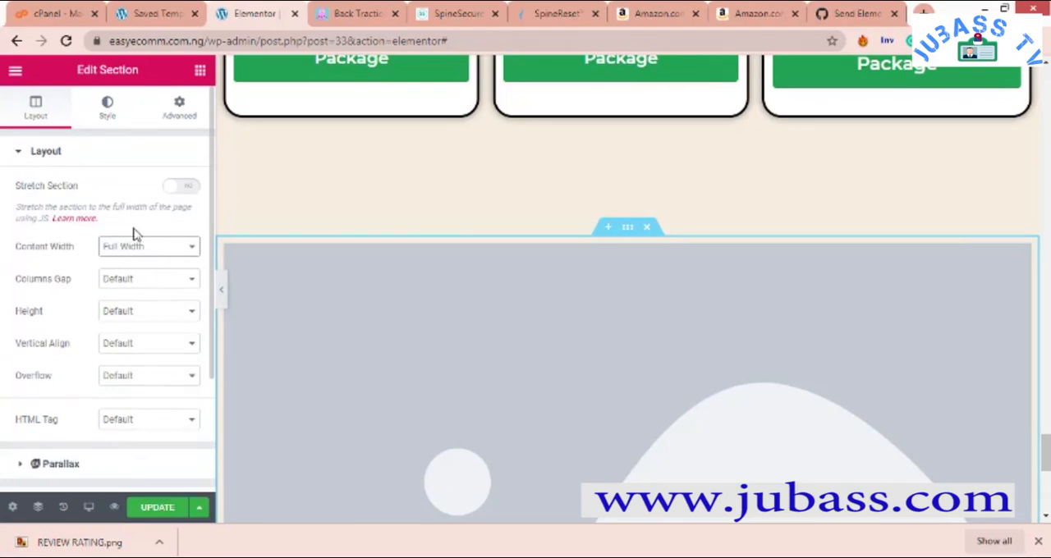
- Give the image section a Classic background in white #FFFFFF and check it against the section above
{"action": "scroll", "coordinate": [136, 234], "scroll_direction": "down", "scroll_amount": 2}
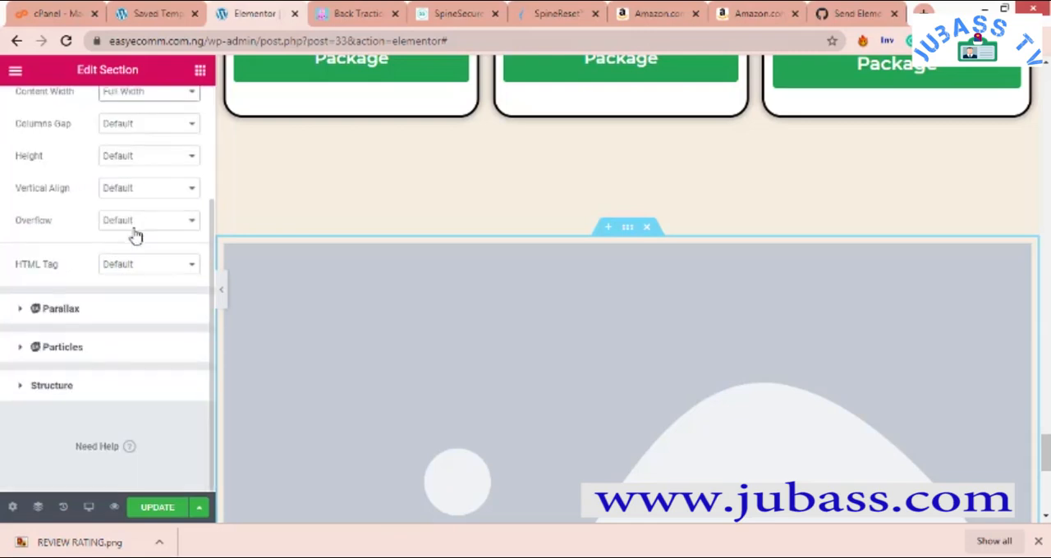
{"action": "scroll", "coordinate": [133, 234], "scroll_direction": "up", "scroll_amount": 2}
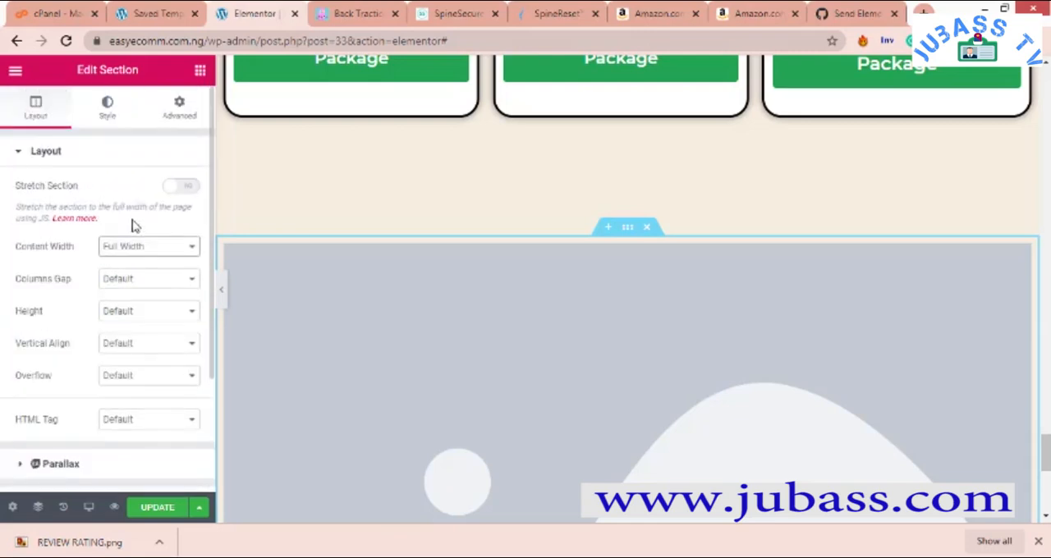
{"action": "left_click", "coordinate": [115, 118]}
{"action": "left_click", "coordinate": [111, 222]}
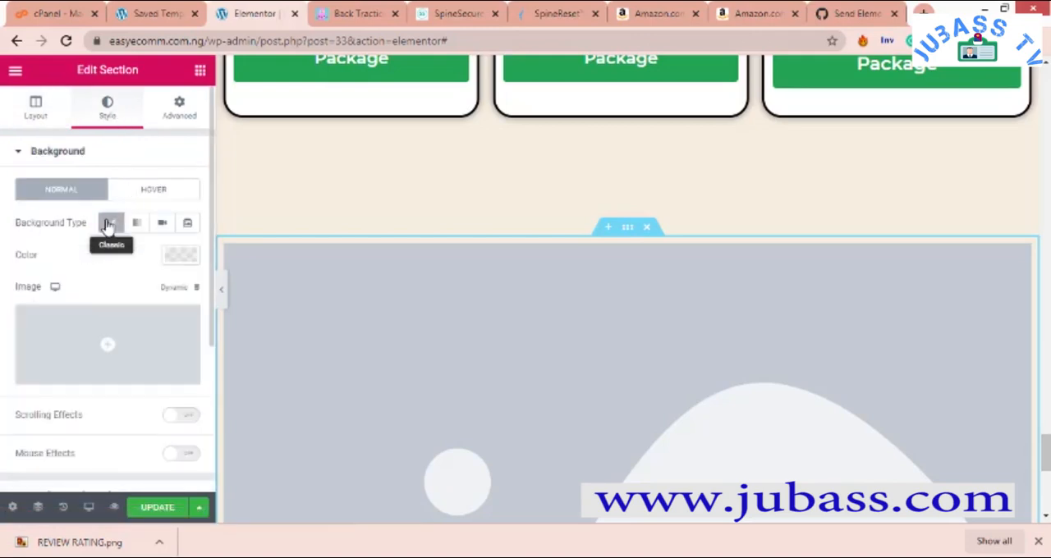
{"action": "left_click", "coordinate": [174, 256]}
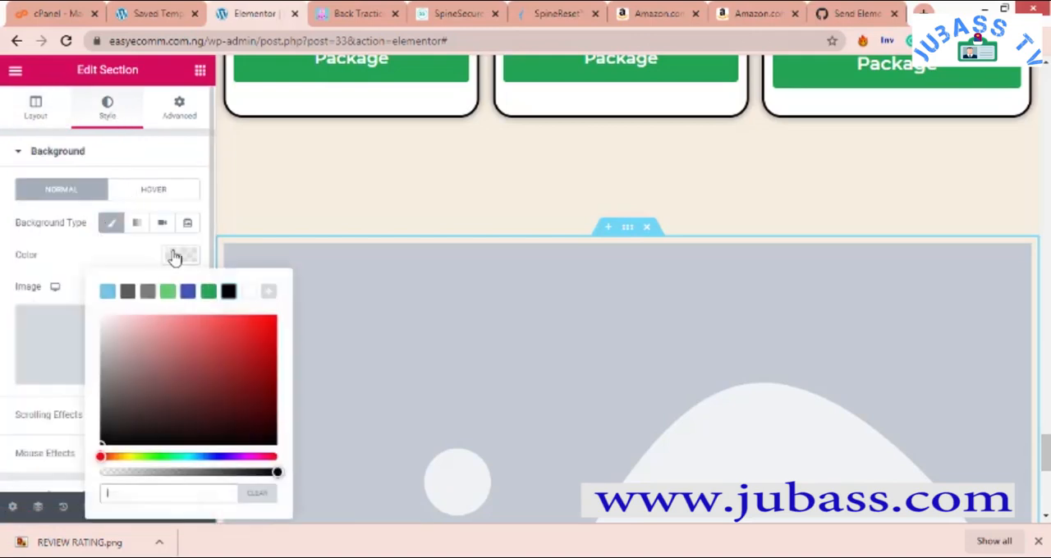
{"action": "left_click", "coordinate": [250, 293]}
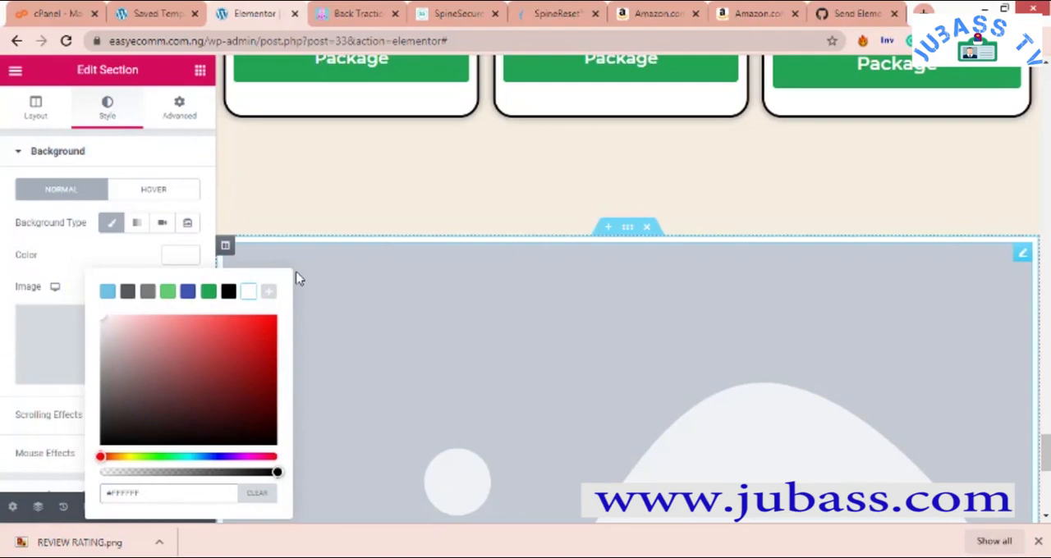
{"action": "scroll", "coordinate": [748, 298], "scroll_direction": "down", "scroll_amount": 6}
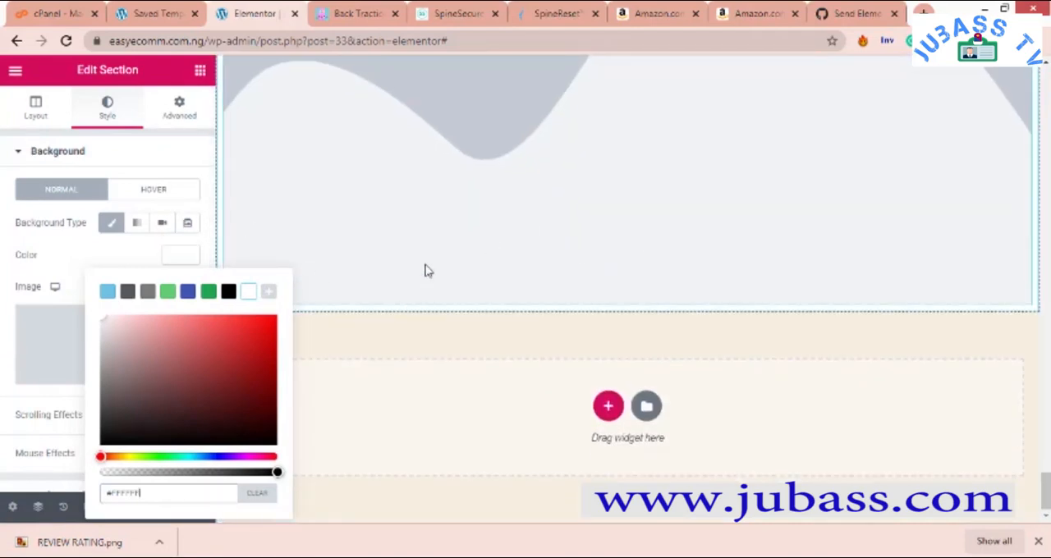
{"action": "scroll", "coordinate": [331, 314], "scroll_direction": "up", "scroll_amount": 5}
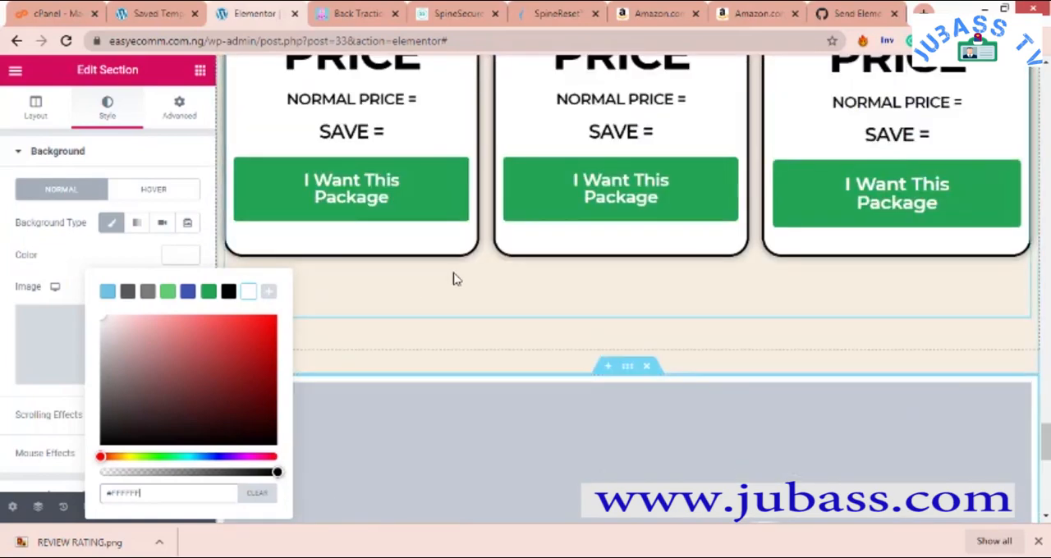
- Give the column holding the CHOOSE YOUR PACKAGE heading and cards a Classic background in white #FFFFFF
{"action": "scroll", "coordinate": [454, 276], "scroll_direction": "up", "scroll_amount": 4}
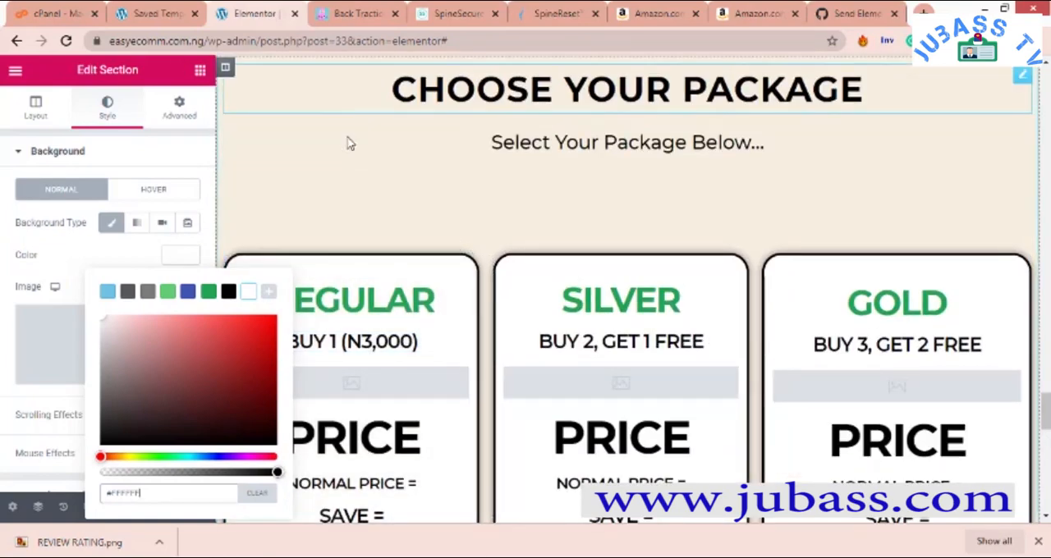
{"action": "right_click", "coordinate": [226, 69]}
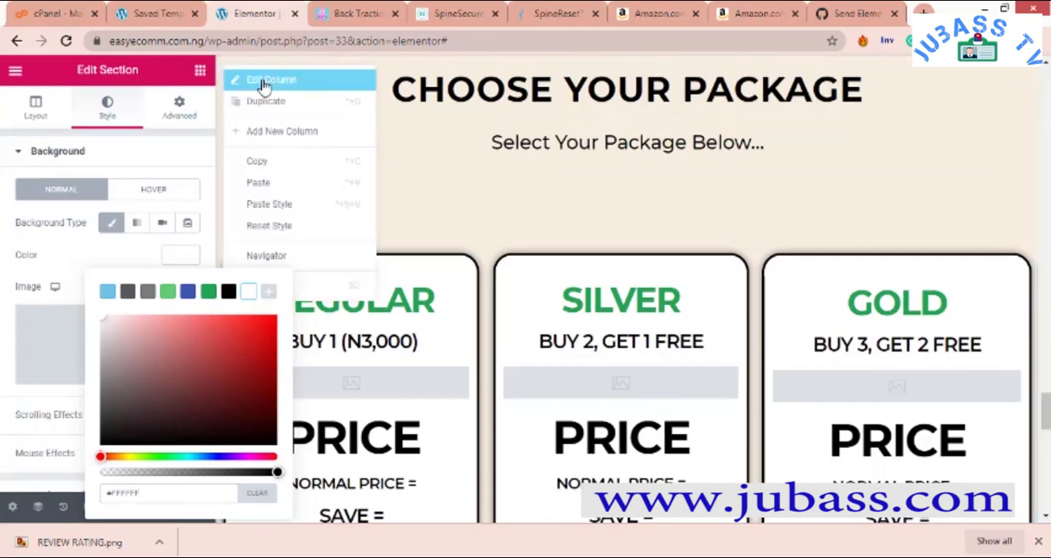
{"action": "left_click", "coordinate": [266, 79]}
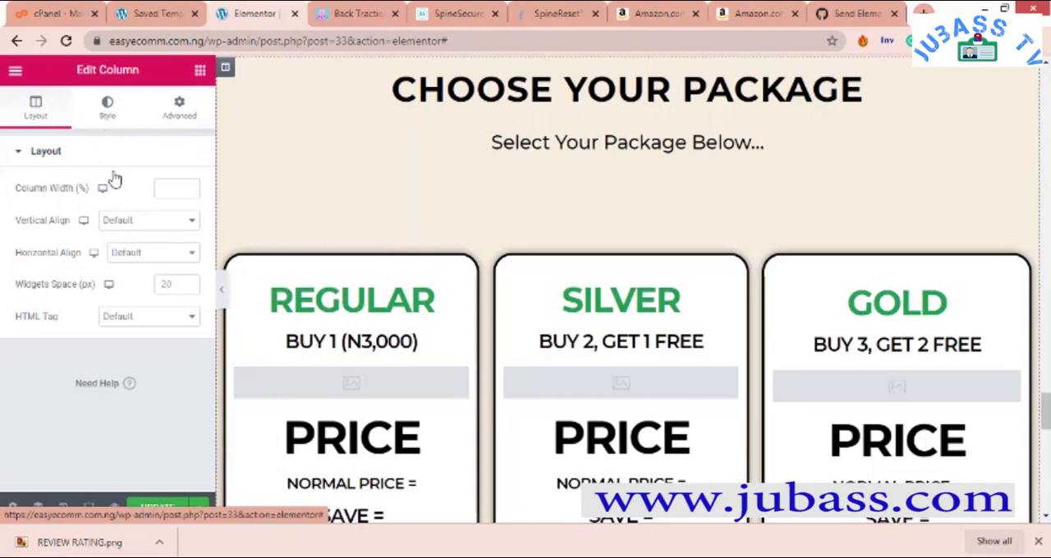
{"action": "left_click", "coordinate": [111, 125]}
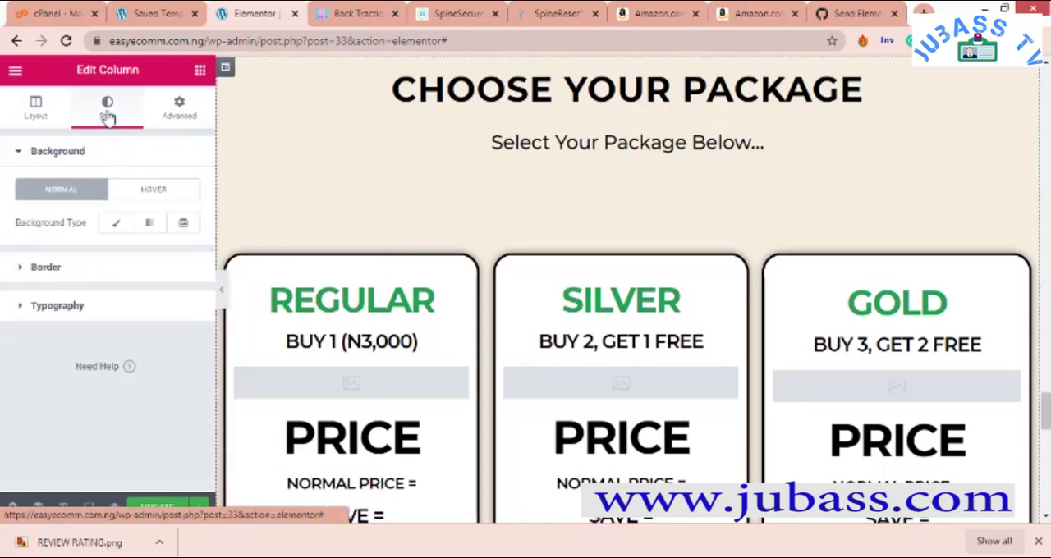
{"action": "left_click", "coordinate": [115, 223]}
{"action": "left_click", "coordinate": [177, 256]}
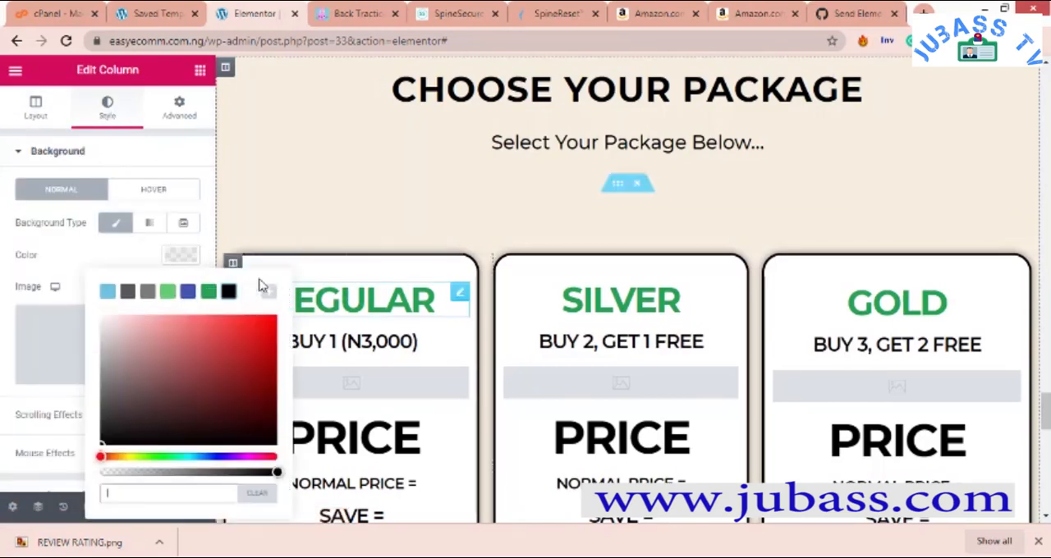
{"action": "scroll", "coordinate": [386, 196], "scroll_direction": "down", "scroll_amount": 3}
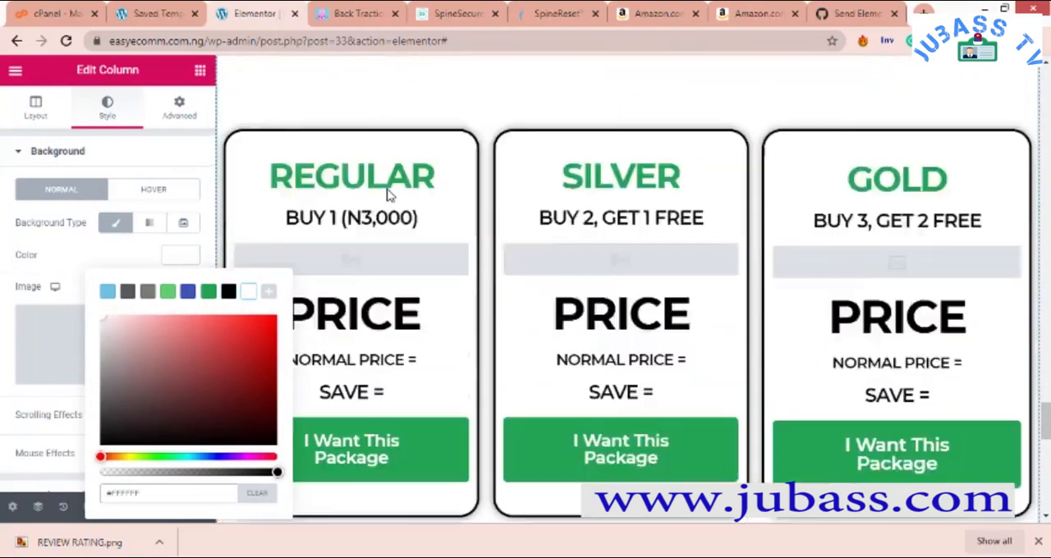
{"action": "scroll", "coordinate": [386, 195], "scroll_direction": "up", "scroll_amount": 3}
{"action": "scroll", "coordinate": [390, 210], "scroll_direction": "up", "scroll_amount": 8}
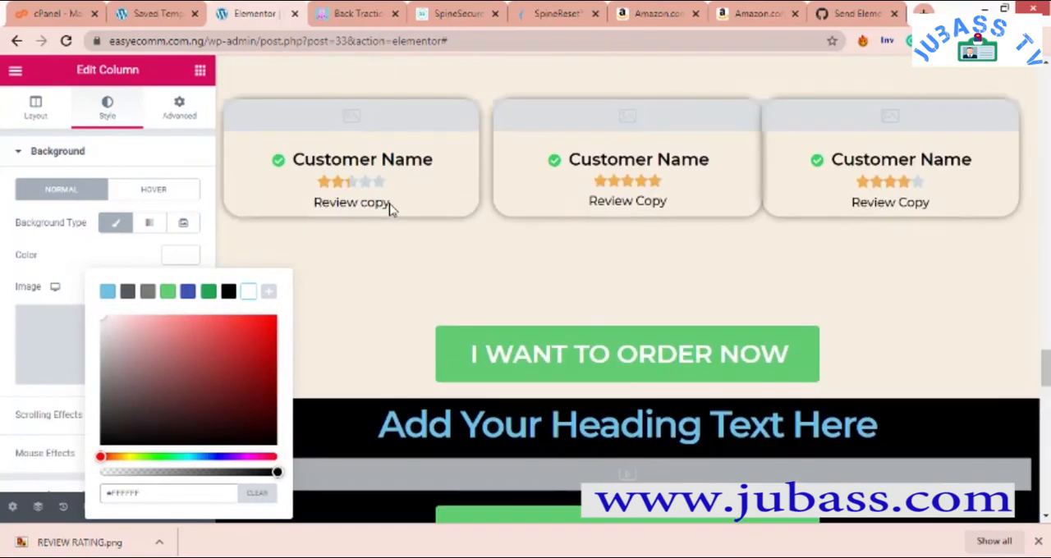
- Give the two-column section near the start of the page, with the heading, text and image, a Classic background in white #FFFFFF
{"action": "scroll", "coordinate": [392, 206], "scroll_direction": "up", "scroll_amount": 1}
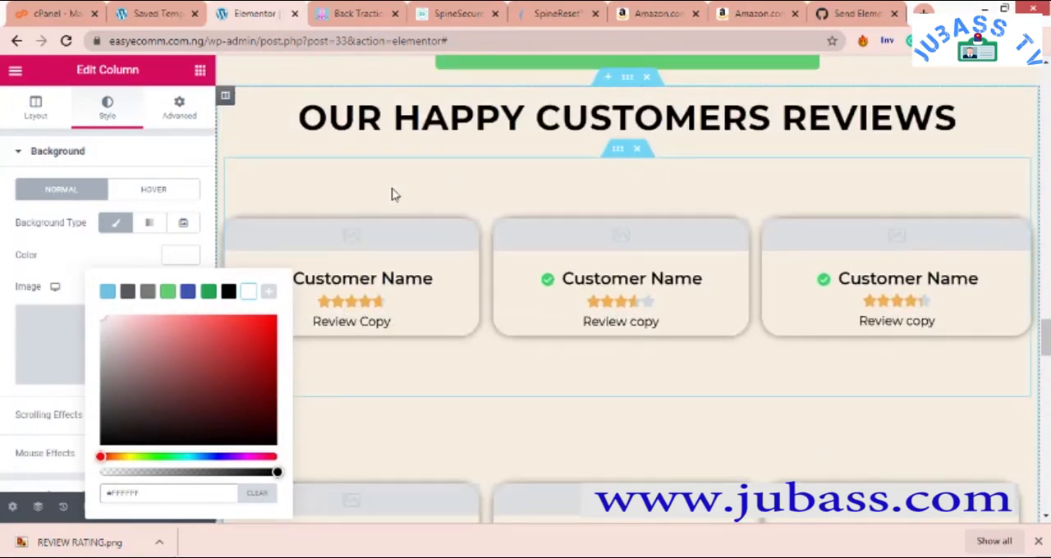
{"action": "scroll", "coordinate": [392, 195], "scroll_direction": "up", "scroll_amount": 4}
{"action": "scroll", "coordinate": [528, 230], "scroll_direction": "up", "scroll_amount": 5}
{"action": "scroll", "coordinate": [528, 223], "scroll_direction": "down", "scroll_amount": 4}
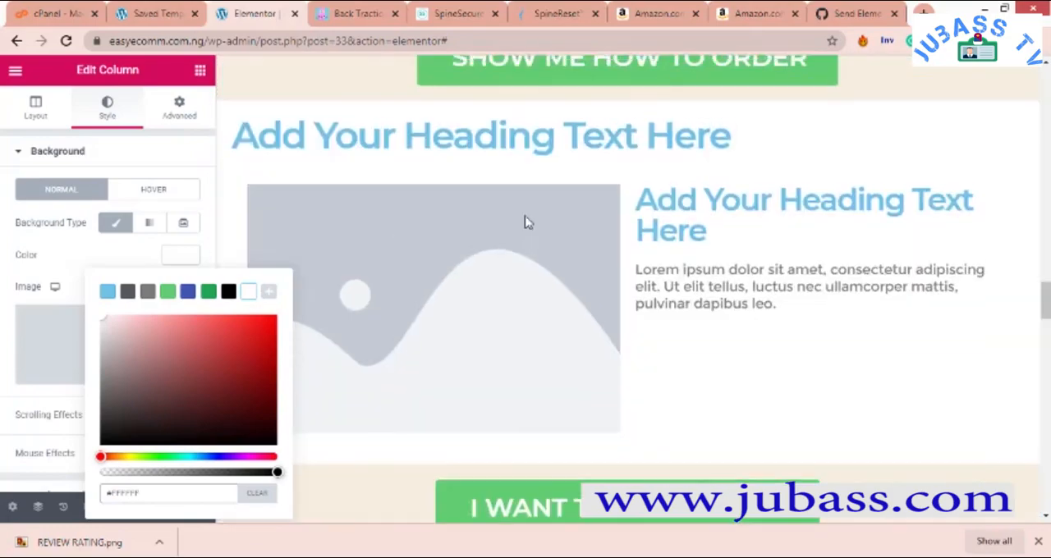
{"action": "scroll", "coordinate": [528, 223], "scroll_direction": "up", "scroll_amount": 5}
{"action": "scroll", "coordinate": [528, 222], "scroll_direction": "down", "scroll_amount": 1}
{"action": "scroll", "coordinate": [528, 223], "scroll_direction": "up", "scroll_amount": 12}
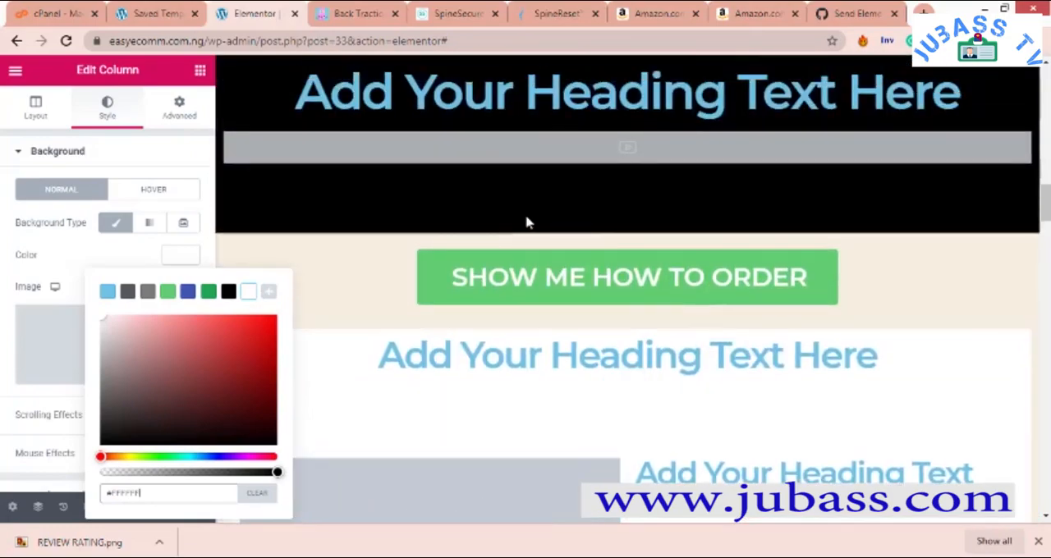
{"action": "scroll", "coordinate": [526, 219], "scroll_direction": "up", "scroll_amount": 4}
{"action": "scroll", "coordinate": [525, 218], "scroll_direction": "down", "scroll_amount": 4}
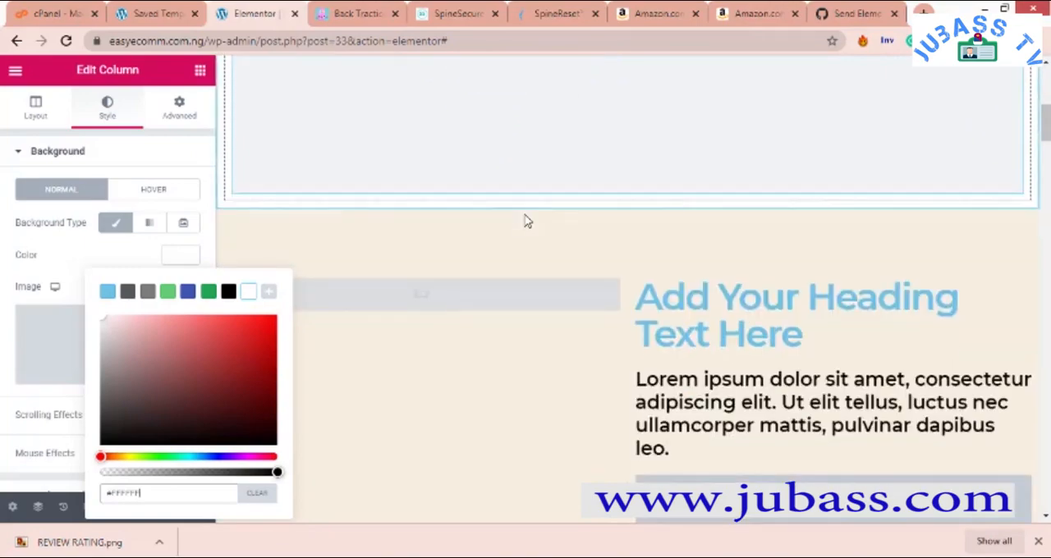
{"action": "scroll", "coordinate": [578, 167], "scroll_direction": "down", "scroll_amount": 8}
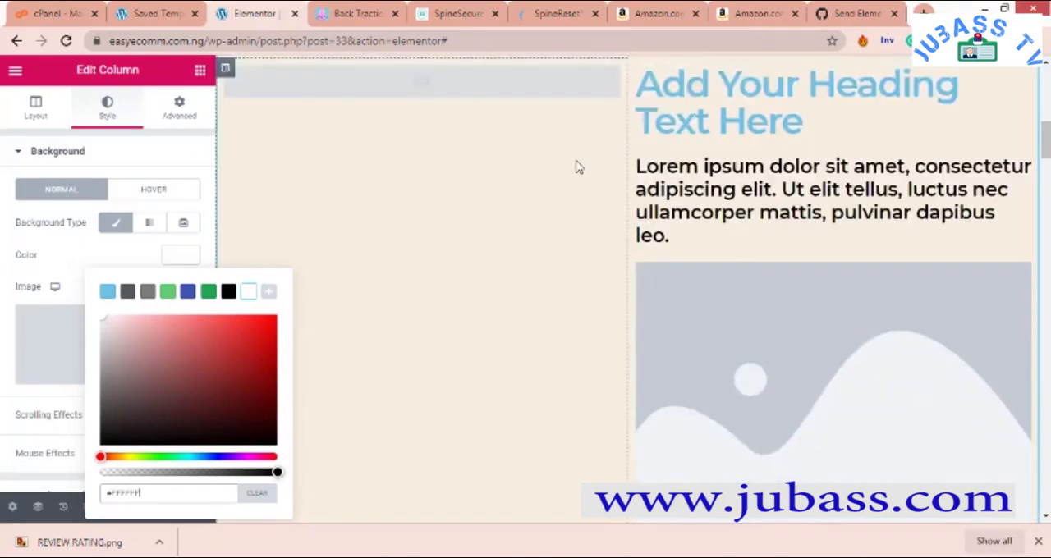
{"action": "scroll", "coordinate": [577, 167], "scroll_direction": "up", "scroll_amount": 10}
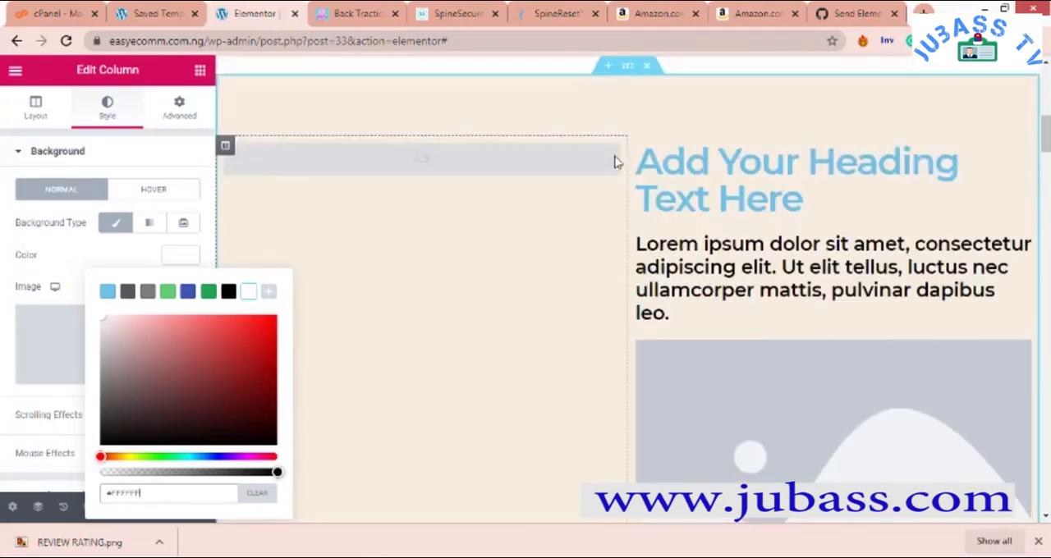
{"action": "right_click", "coordinate": [615, 158]}
{"action": "left_click", "coordinate": [625, 165]}
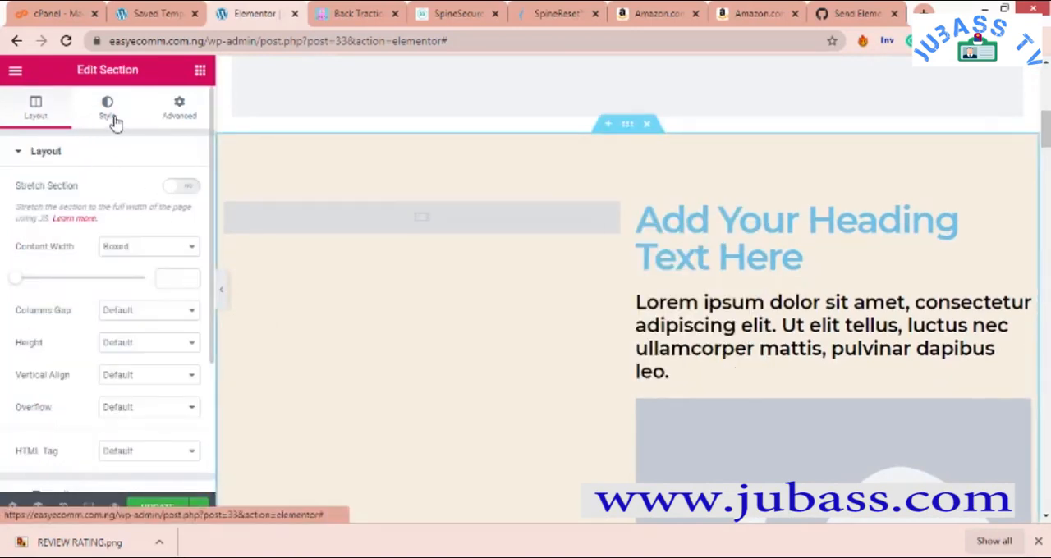
{"action": "left_click", "coordinate": [111, 119]}
{"action": "left_click", "coordinate": [112, 223]}
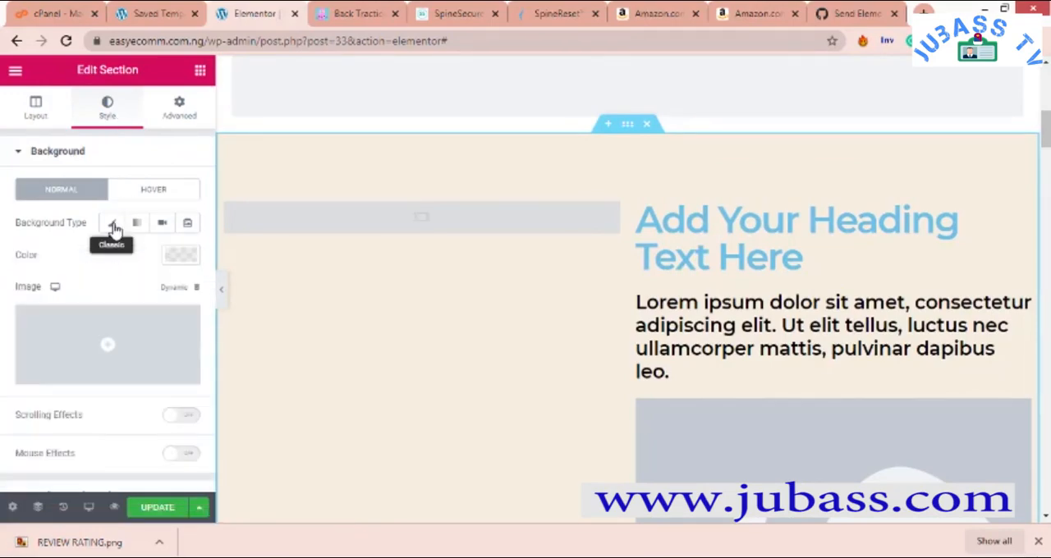
{"action": "left_click", "coordinate": [175, 257]}
{"action": "left_click", "coordinate": [249, 292]}
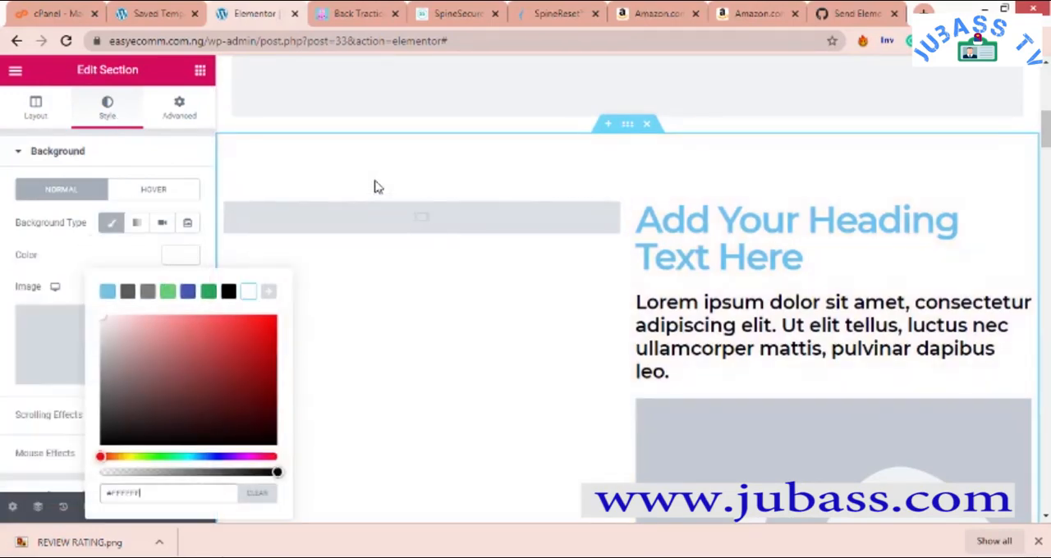
- Switch to the SALES PAGE OUTLINE DUPLICATE document in Word, read the items following GUARANTY, and return to the Elementor page in the browser
{"action": "scroll", "coordinate": [373, 186], "scroll_direction": "down", "scroll_amount": 10}
{"action": "scroll", "coordinate": [372, 183], "scroll_direction": "down", "scroll_amount": 10}
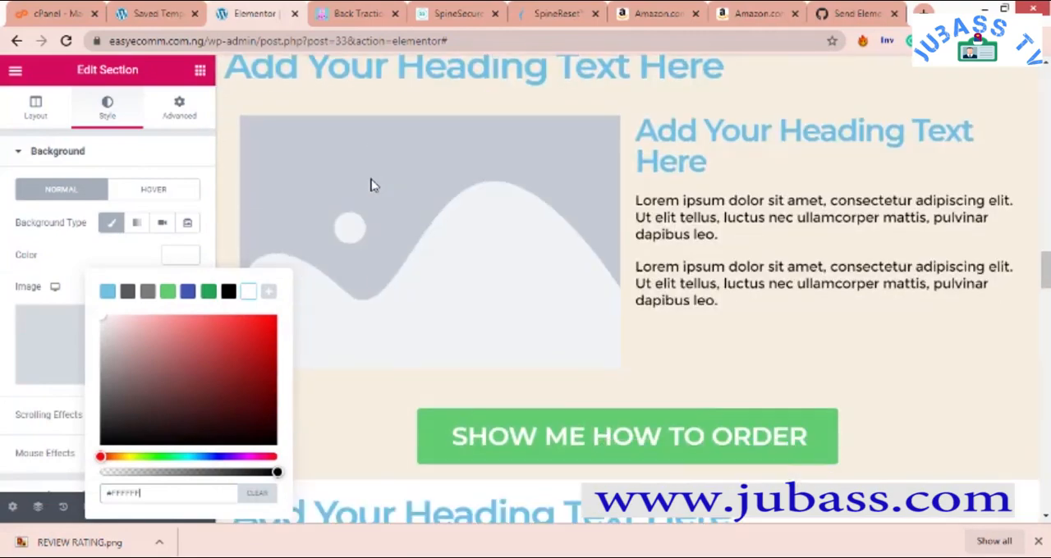
{"action": "scroll", "coordinate": [371, 186], "scroll_direction": "down", "scroll_amount": 10}
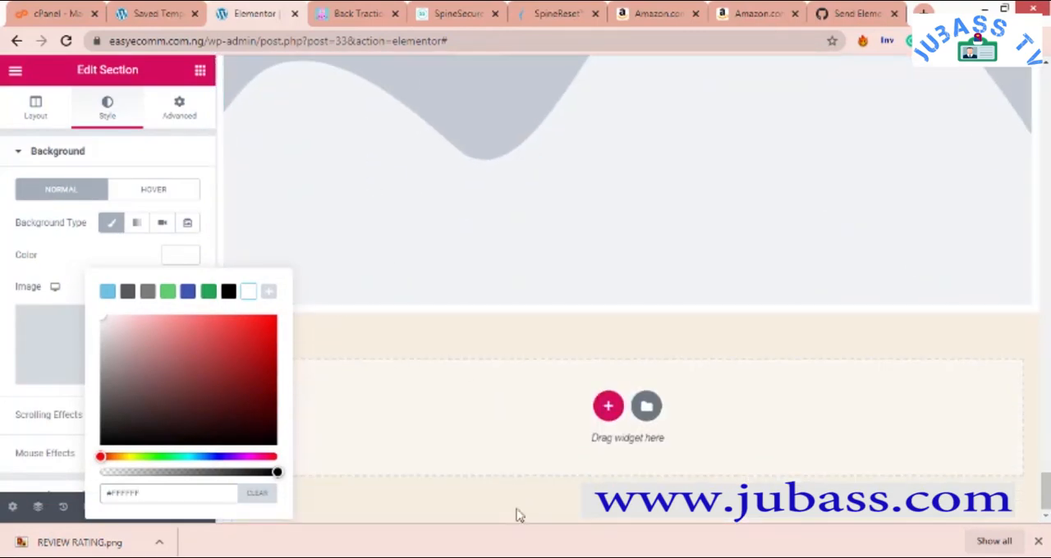
{"action": "left_click", "coordinate": [522, 556]}
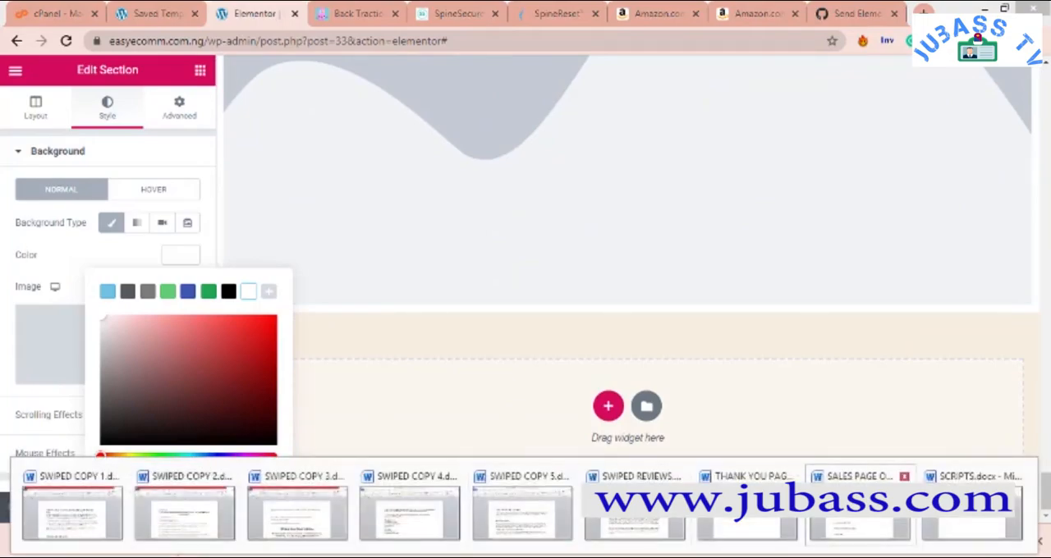
{"action": "left_click", "coordinate": [858, 511]}
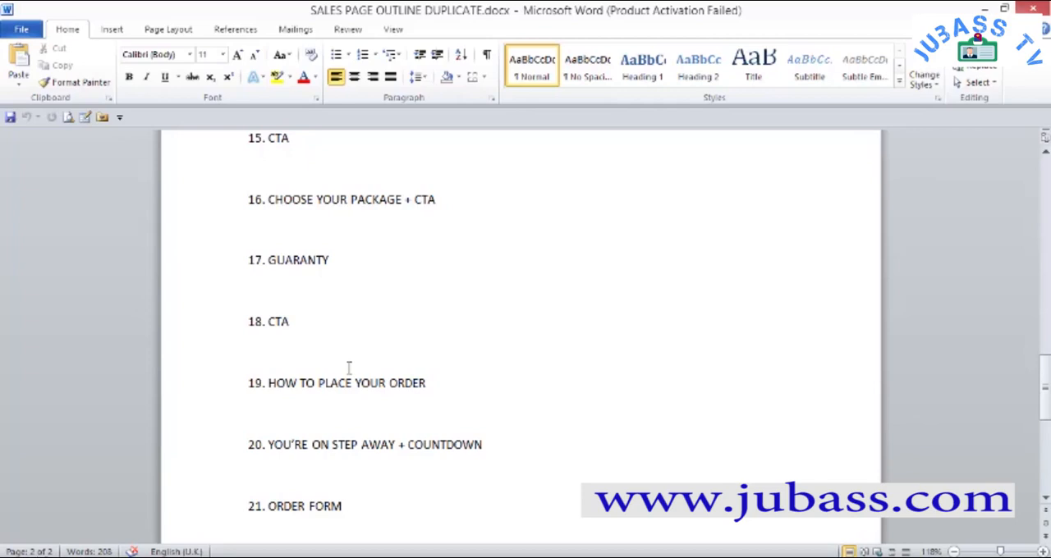
{"action": "scroll", "coordinate": [325, 402], "scroll_direction": "down", "scroll_amount": 1}
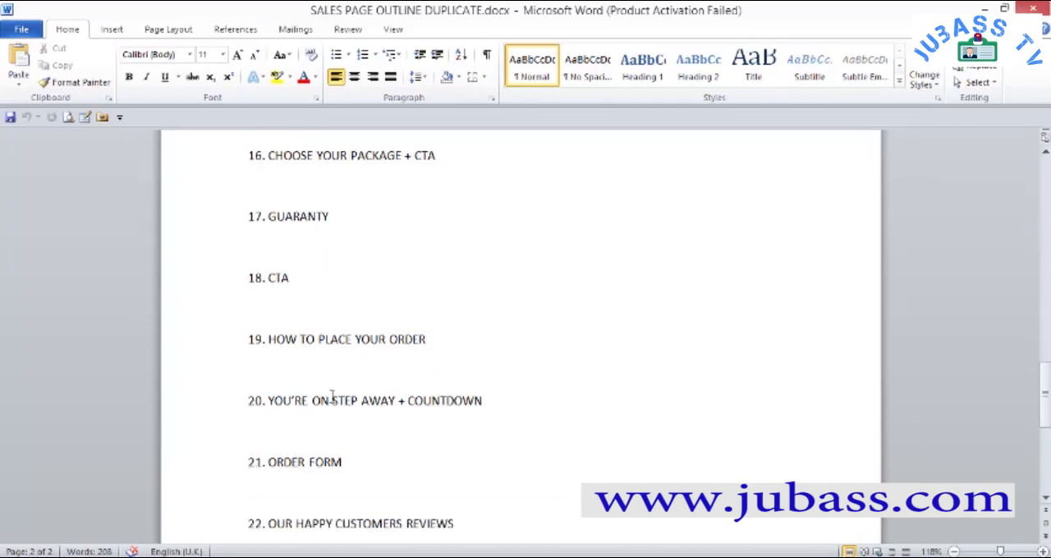
{"action": "scroll", "coordinate": [333, 398], "scroll_direction": "down", "scroll_amount": 1}
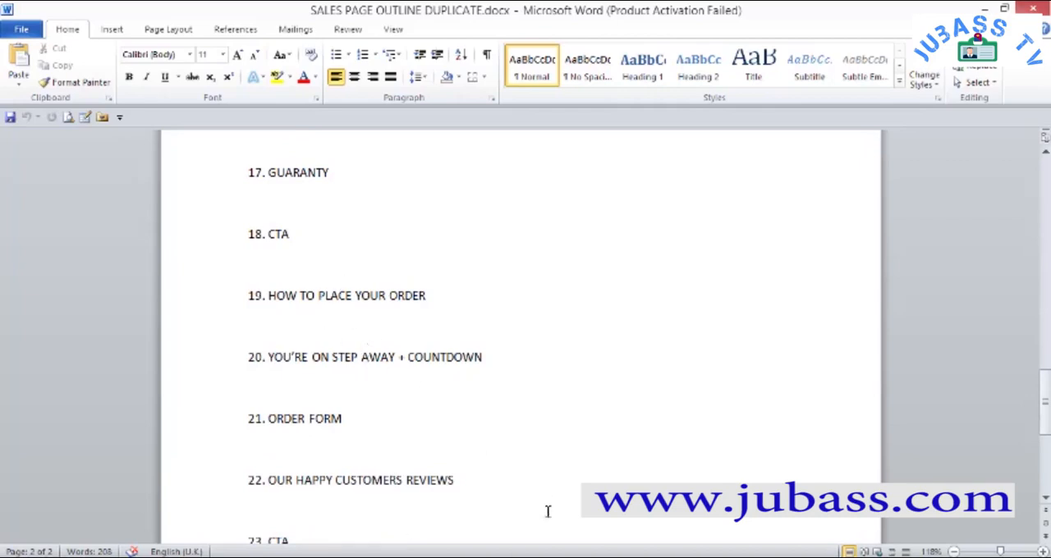
{"action": "left_click", "coordinate": [445, 552]}
{"action": "scroll", "coordinate": [495, 385], "scroll_direction": "up", "scroll_amount": 7}
{"action": "scroll", "coordinate": [506, 371], "scroll_direction": "down", "scroll_amount": 6}
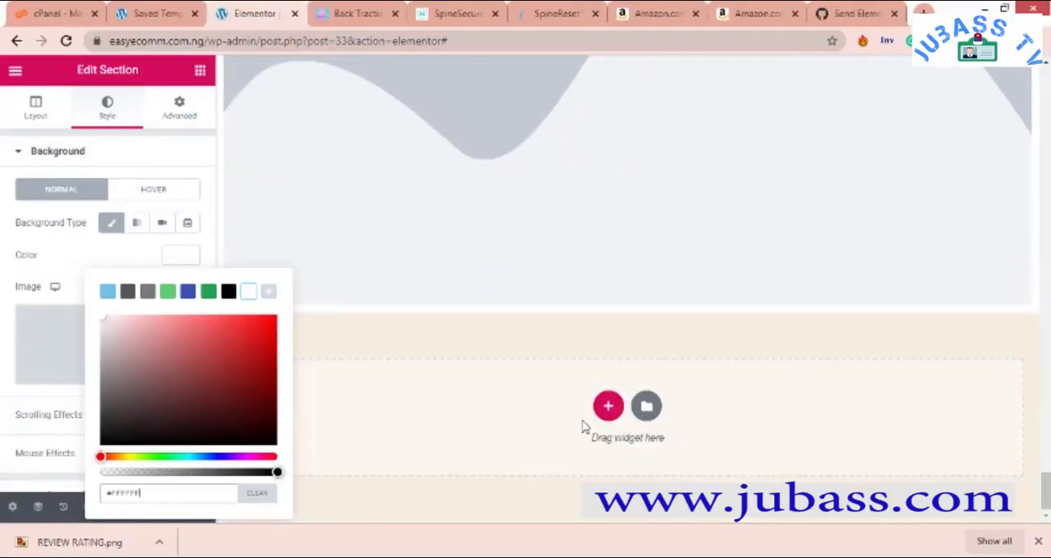
- Add a single-column section below the guarantee image and set its padding to 1% on all sides
{"action": "left_click", "coordinate": [607, 406]}
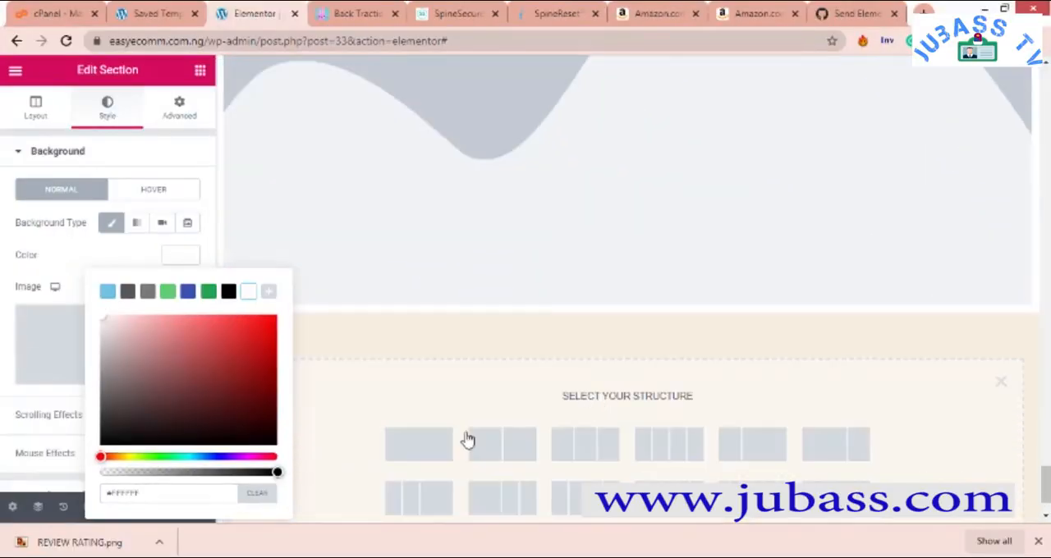
{"action": "left_click", "coordinate": [428, 349]}
{"action": "scroll", "coordinate": [427, 361], "scroll_direction": "up", "scroll_amount": 1}
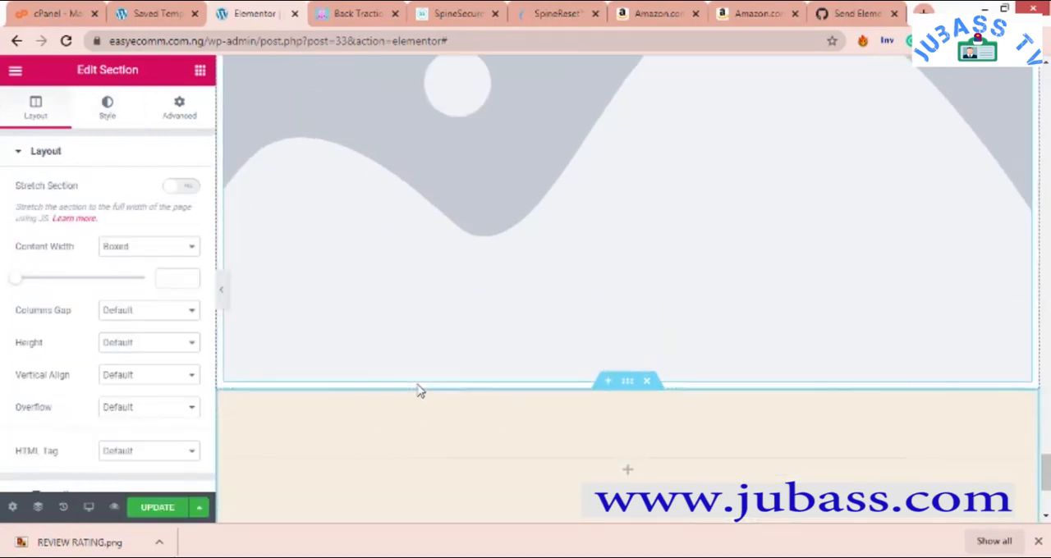
{"action": "right_click", "coordinate": [432, 436]}
{"action": "left_click", "coordinate": [178, 108]}
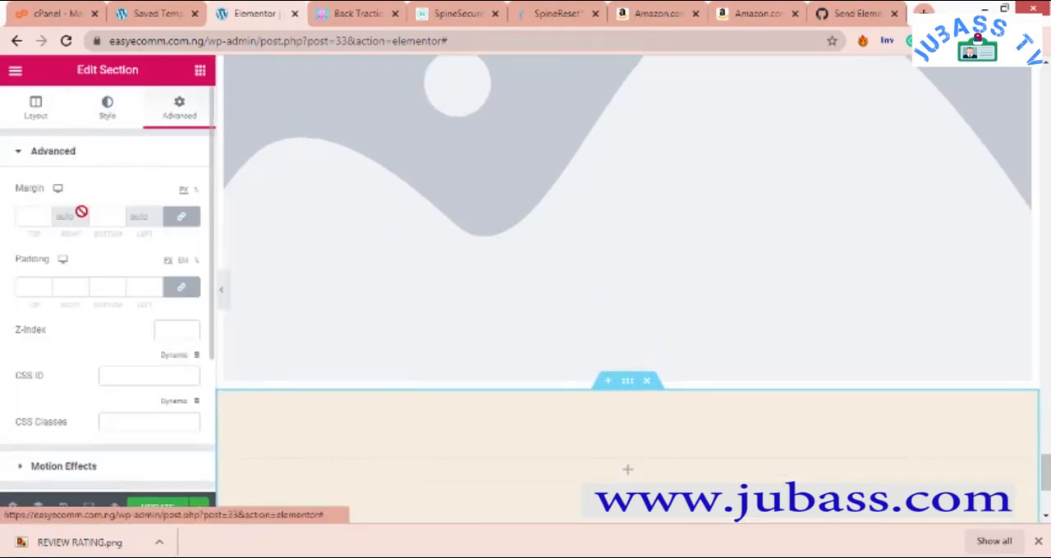
{"action": "left_click", "coordinate": [49, 289]}
{"action": "type", "text": "1"}
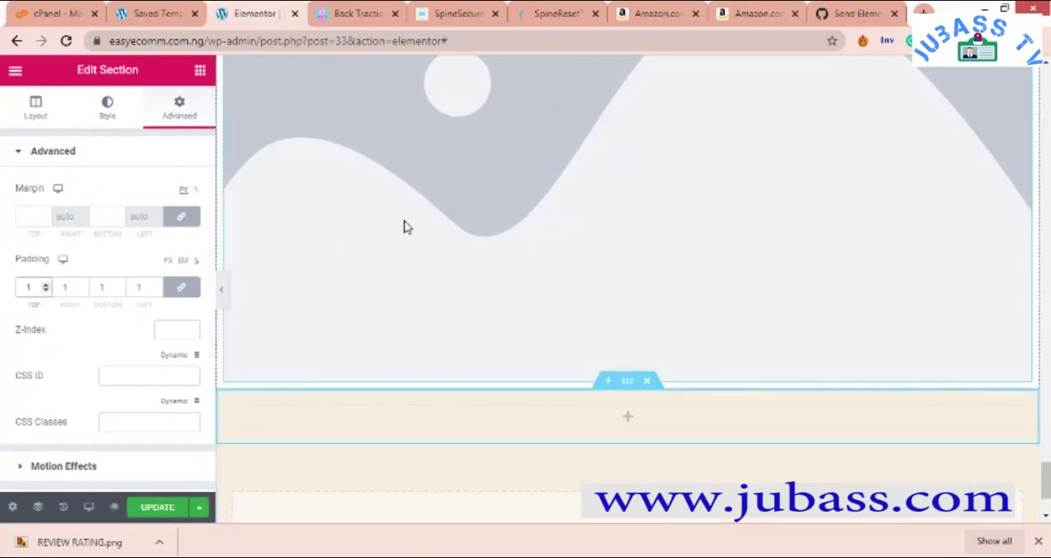
- Copy the I WANT TO ORDER NOW button from above the black heading section and paste it into the new empty section
{"action": "scroll", "coordinate": [443, 215], "scroll_direction": "up", "scroll_amount": 10}
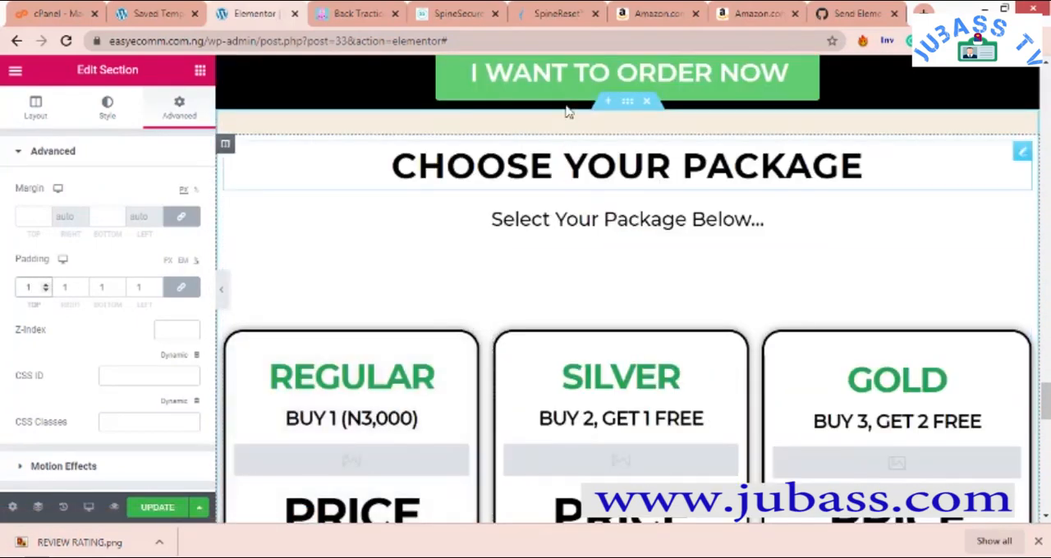
{"action": "scroll", "coordinate": [576, 82], "scroll_direction": "up", "scroll_amount": 6}
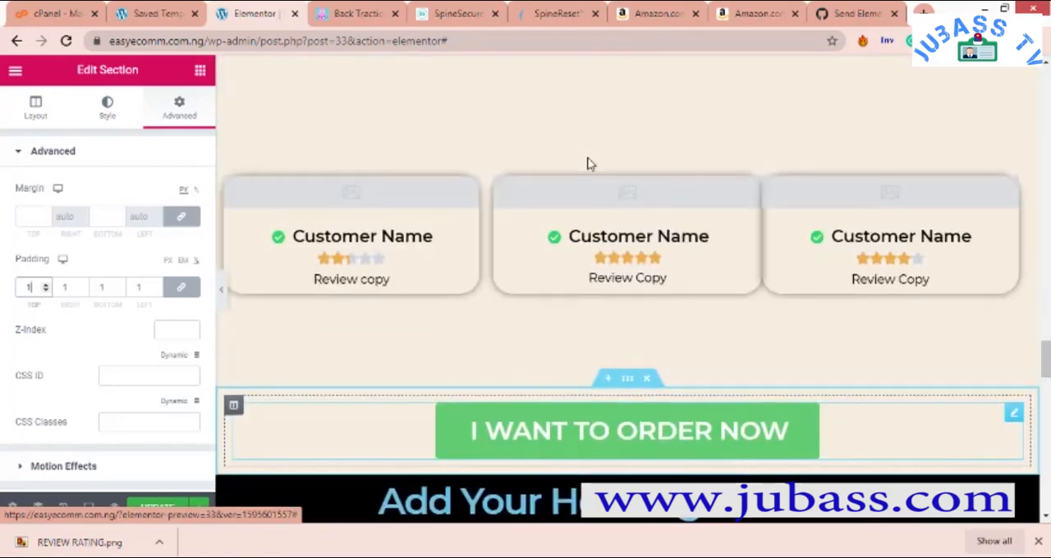
{"action": "scroll", "coordinate": [586, 165], "scroll_direction": "down", "scroll_amount": 4}
{"action": "right_click", "coordinate": [615, 119]}
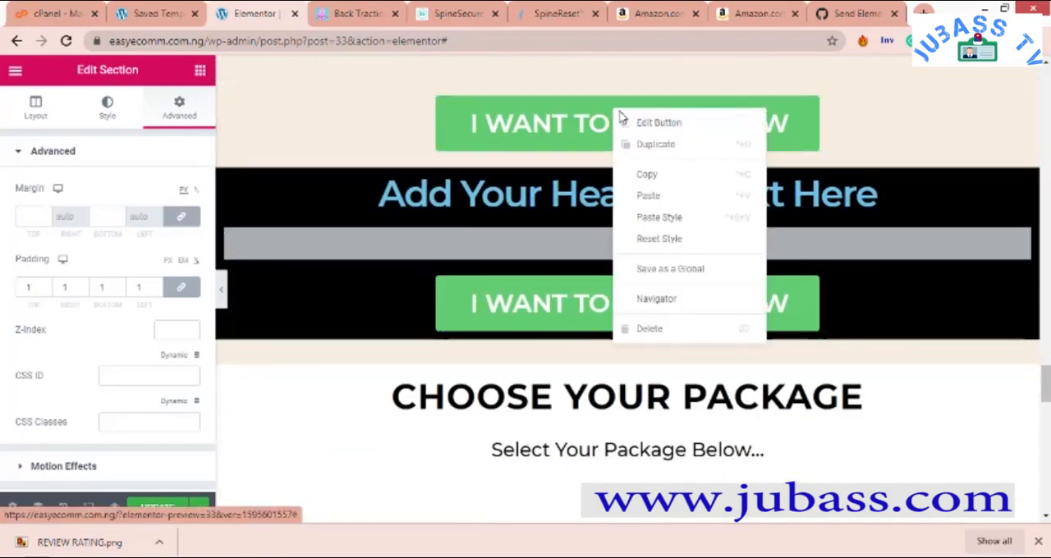
{"action": "left_click", "coordinate": [663, 194]}
{"action": "scroll", "coordinate": [648, 230], "scroll_direction": "down", "scroll_amount": 10}
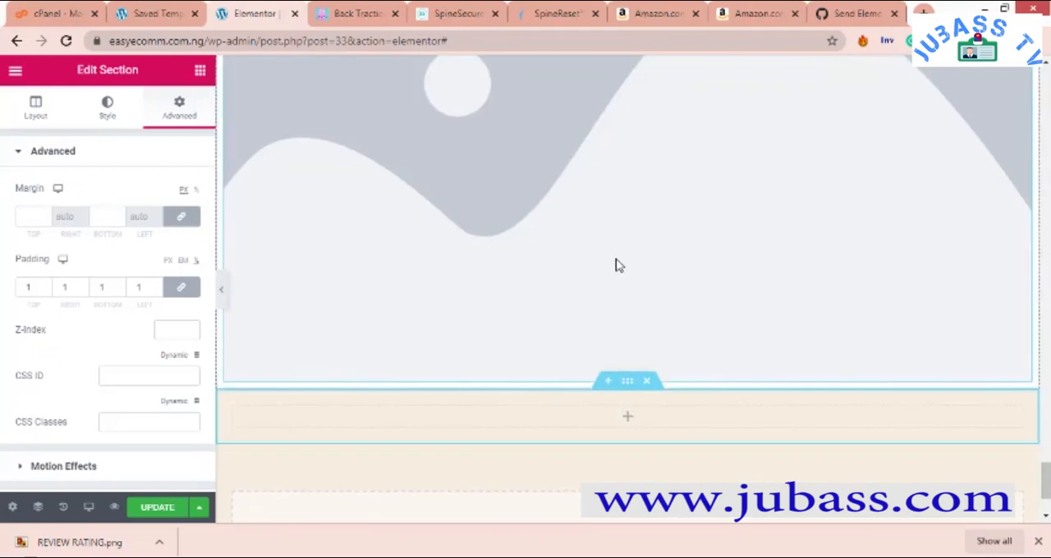
{"action": "scroll", "coordinate": [616, 266], "scroll_direction": "down", "scroll_amount": 2}
{"action": "right_click", "coordinate": [624, 291]}
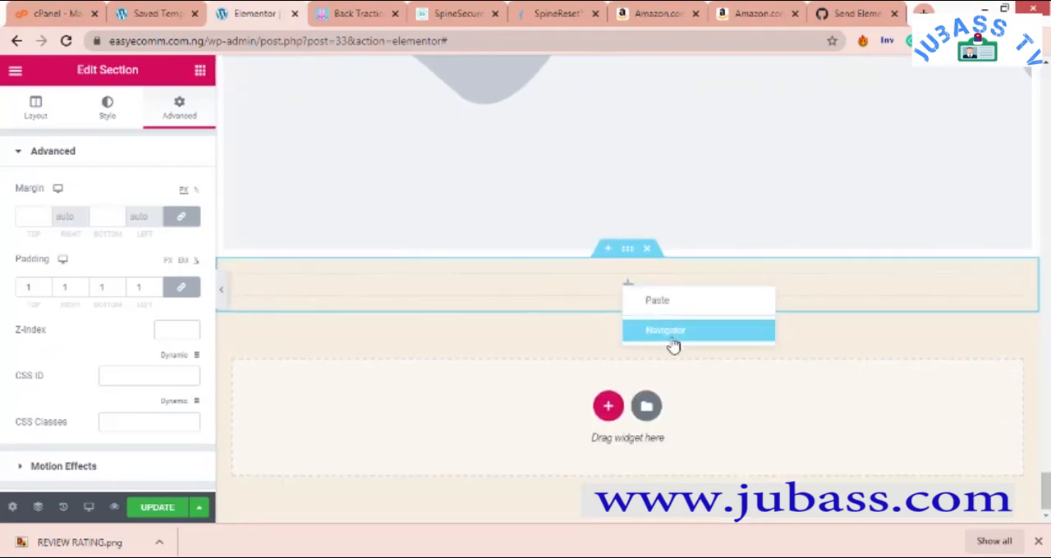
{"action": "left_click", "coordinate": [657, 299]}
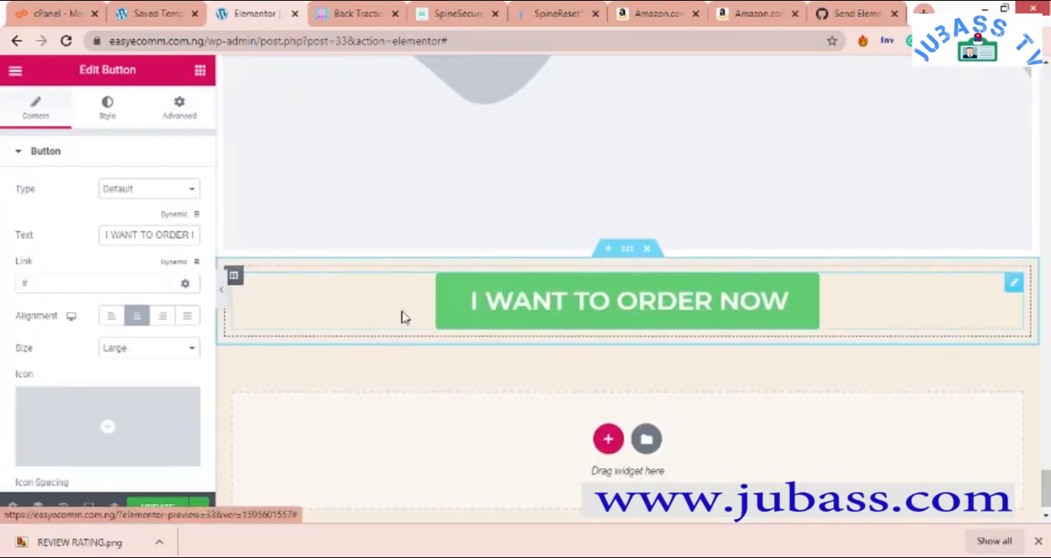
- Add another single-column section below the pasted order button and set its padding to 1 px on all sides
{"action": "scroll", "coordinate": [598, 304], "scroll_direction": "up", "scroll_amount": 3}
{"action": "scroll", "coordinate": [603, 308], "scroll_direction": "down", "scroll_amount": 3}
{"action": "scroll", "coordinate": [625, 312], "scroll_direction": "up", "scroll_amount": 2}
{"action": "scroll", "coordinate": [624, 310], "scroll_direction": "up", "scroll_amount": 5}
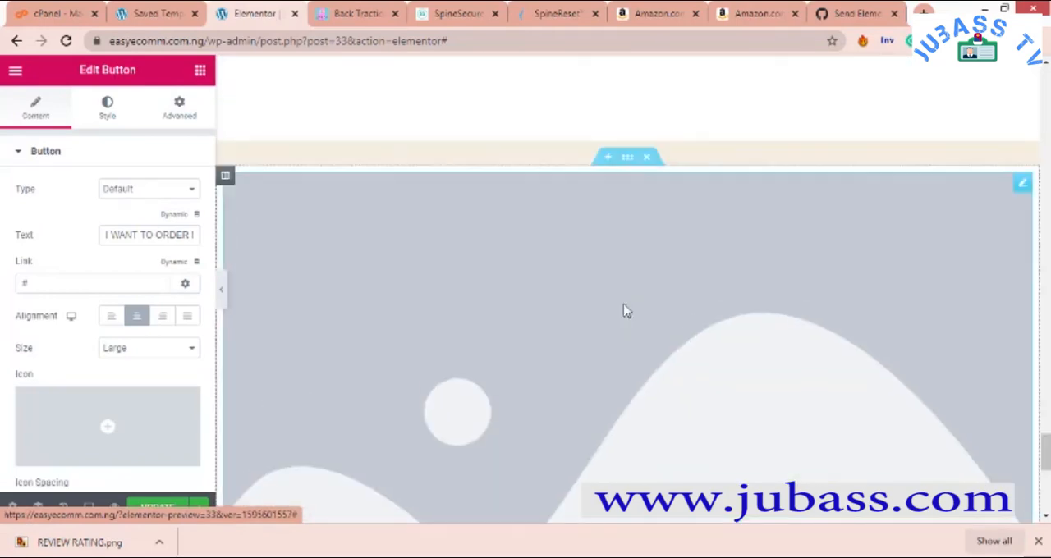
{"action": "scroll", "coordinate": [624, 303], "scroll_direction": "down", "scroll_amount": 6}
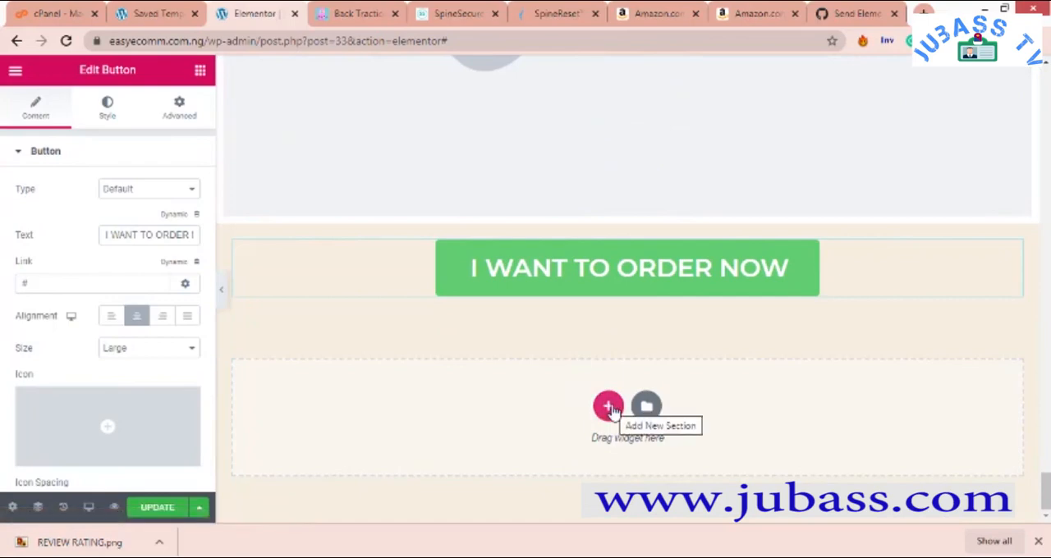
{"action": "left_click", "coordinate": [609, 408]}
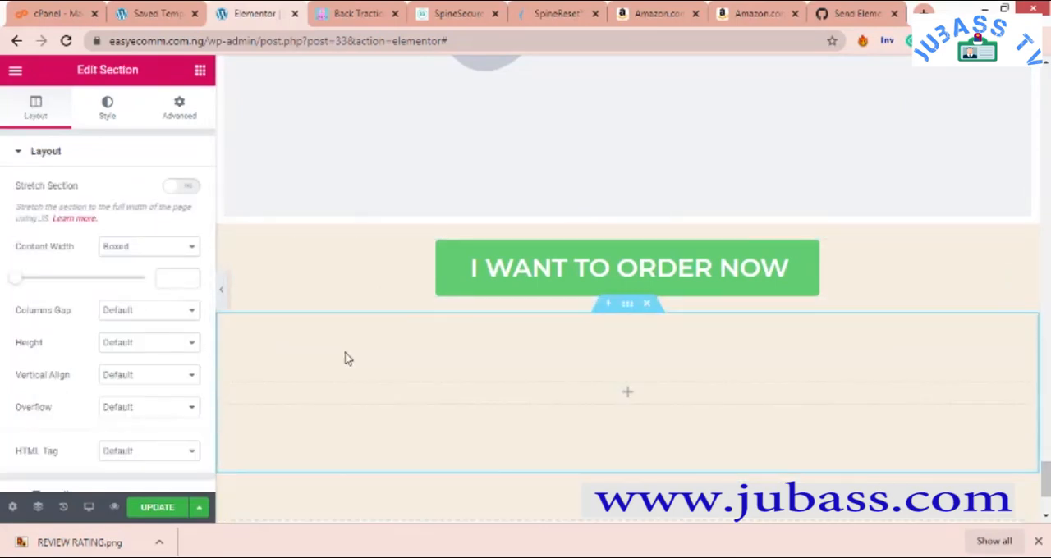
{"action": "right_click", "coordinate": [353, 345]}
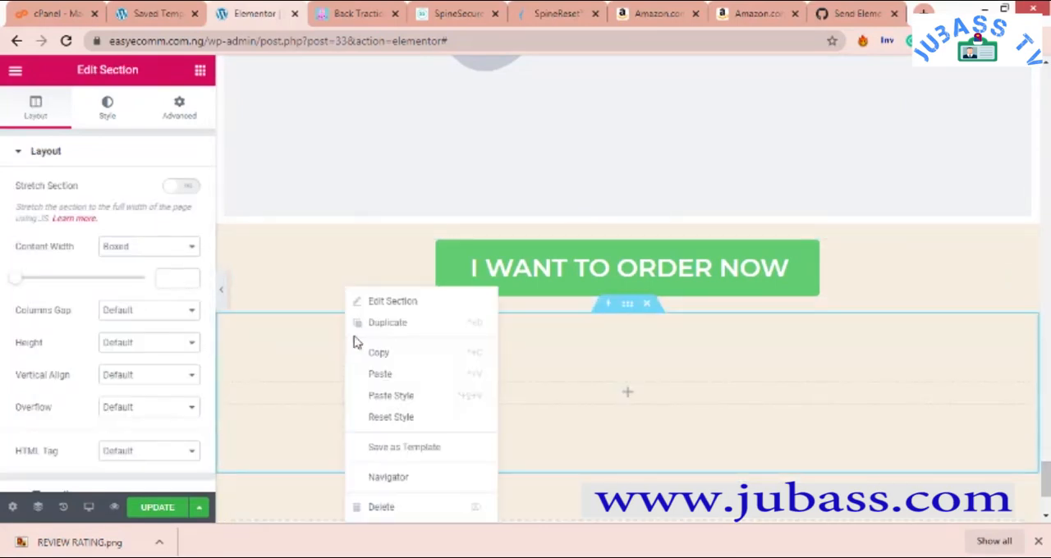
{"action": "left_click", "coordinate": [179, 110]}
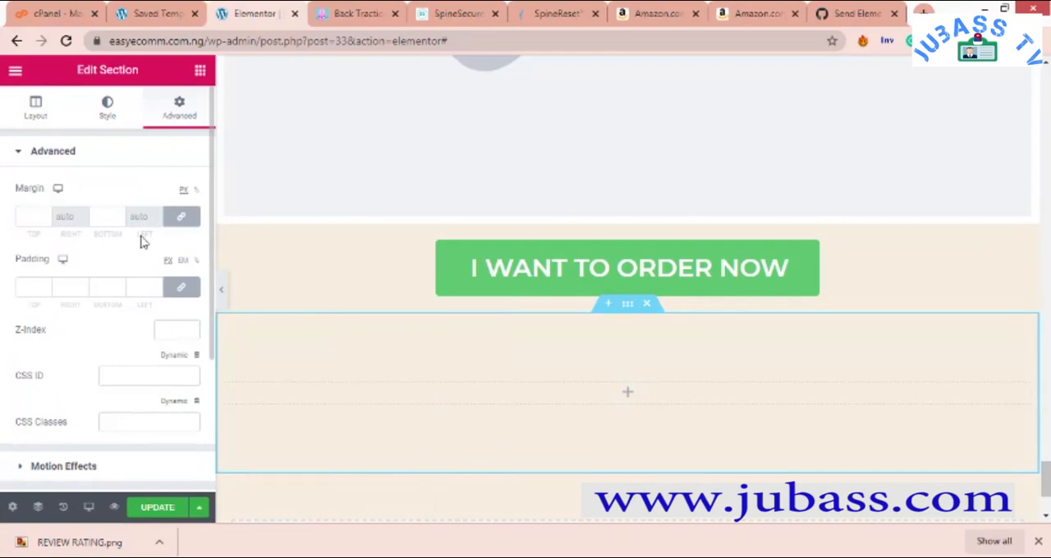
{"action": "left_click", "coordinate": [46, 289]}
{"action": "type", "text": "1"}
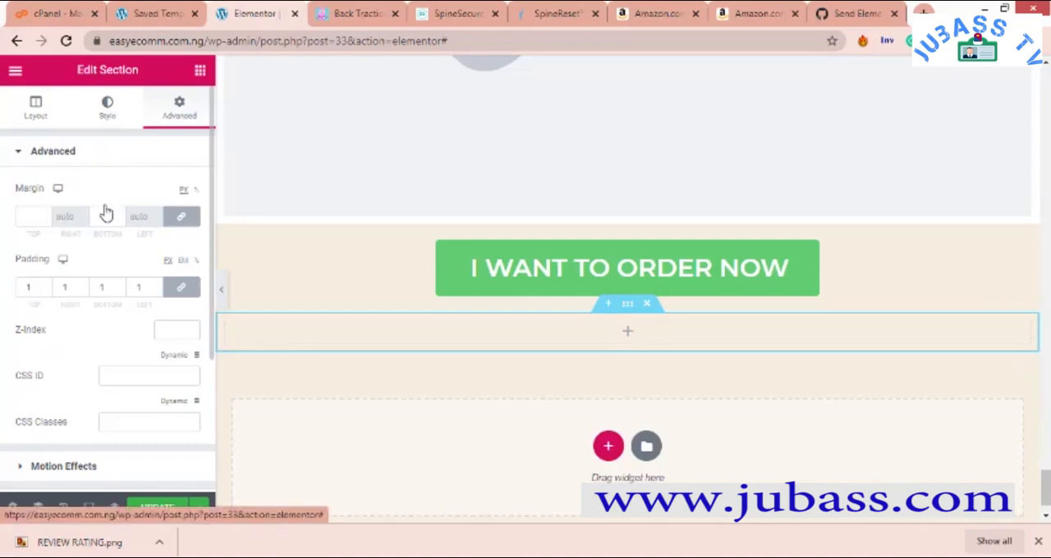
- Give the new empty section a Classic background in black and return to the widget list
{"action": "left_click", "coordinate": [106, 113]}
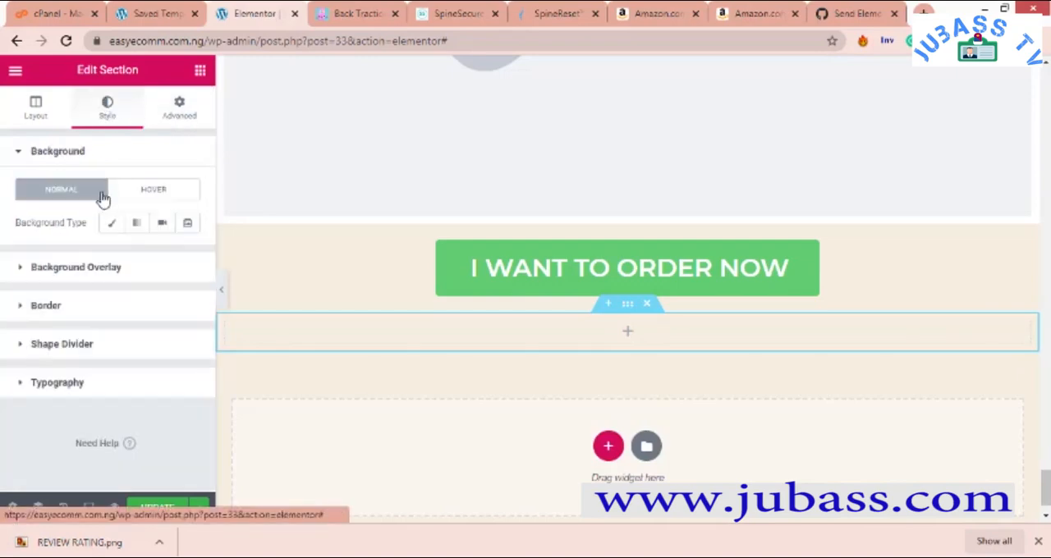
{"action": "left_click", "coordinate": [112, 223]}
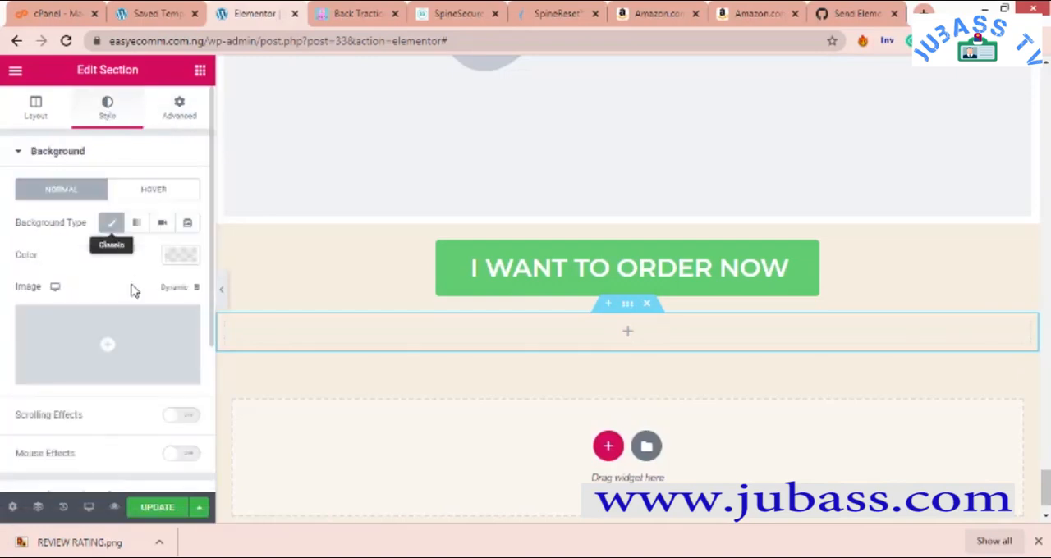
{"action": "left_click", "coordinate": [181, 256]}
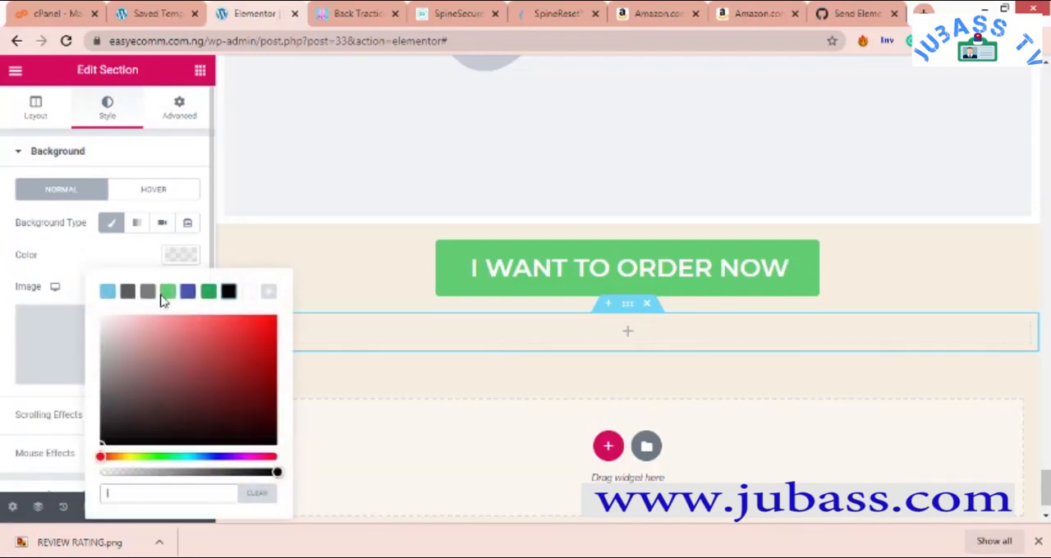
{"action": "left_click", "coordinate": [250, 295]}
{"action": "left_click", "coordinate": [205, 75]}
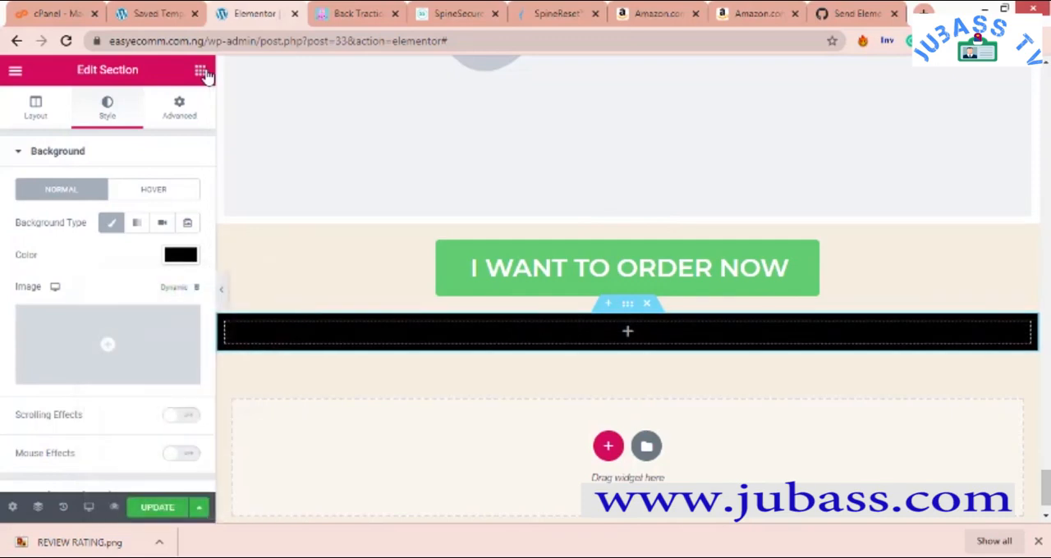
- Add an Image widget to the black section, with Medium Large - 768 x 0 image size and centre alignment
{"action": "left_click", "coordinate": [200, 70]}
{"action": "left_click_drag", "start_coordinate": [86, 279], "coordinate": [533, 359]}
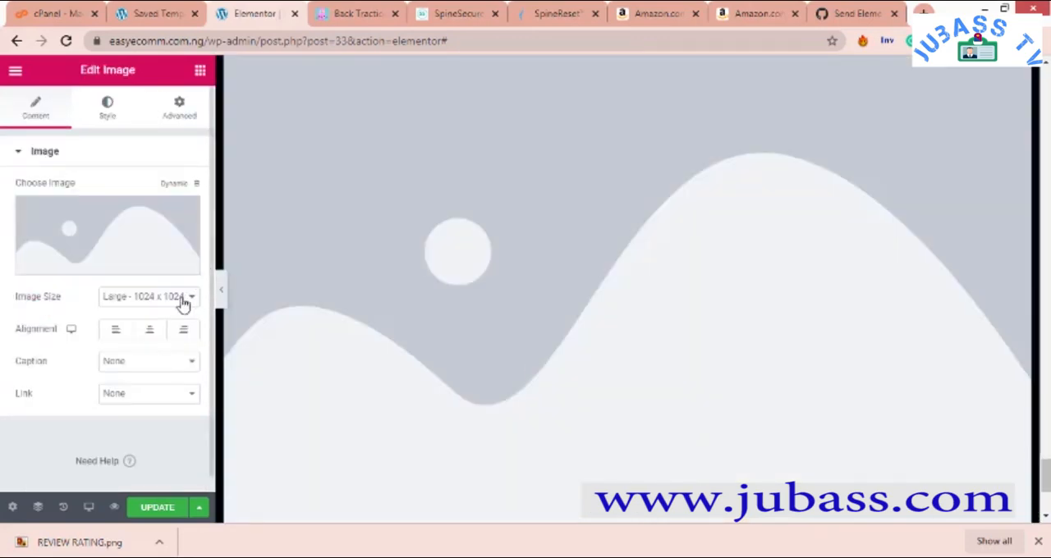
{"action": "left_click", "coordinate": [184, 299]}
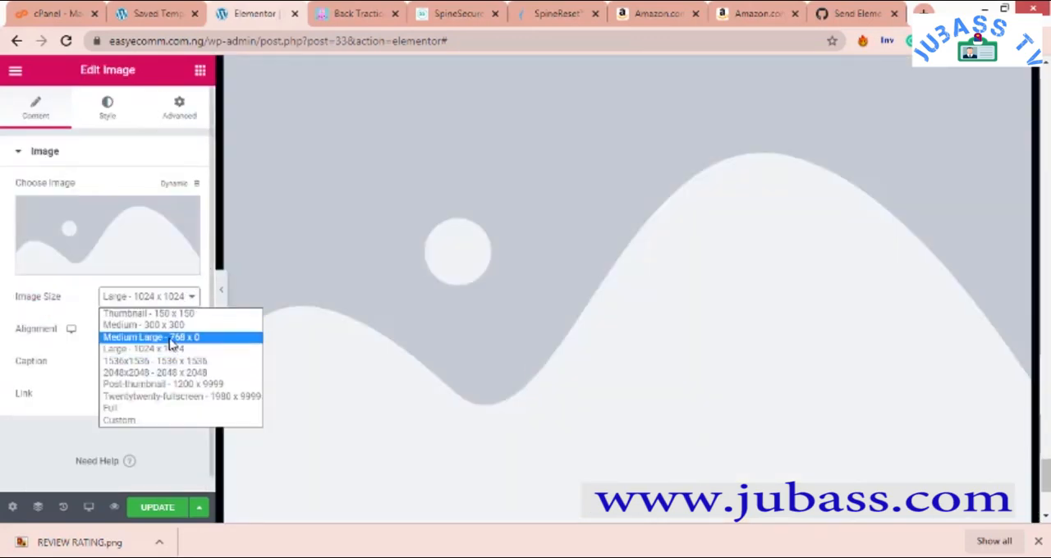
{"action": "left_click", "coordinate": [171, 339]}
{"action": "left_click", "coordinate": [148, 330]}
{"action": "scroll", "coordinate": [369, 311], "scroll_direction": "down", "scroll_amount": 2}
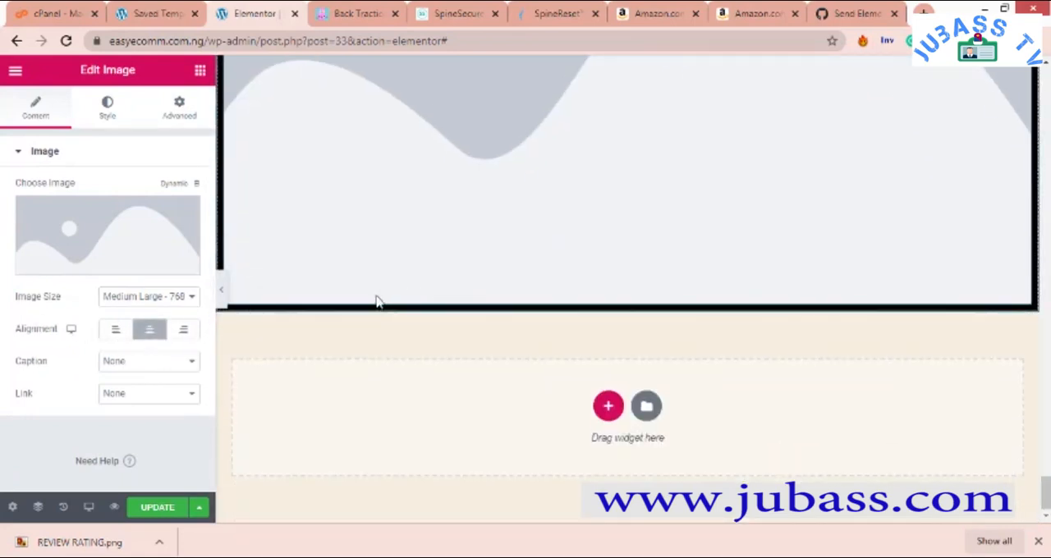
{"action": "scroll", "coordinate": [484, 302], "scroll_direction": "up", "scroll_amount": 2}
{"action": "scroll", "coordinate": [526, 308], "scroll_direction": "down", "scroll_amount": 2}
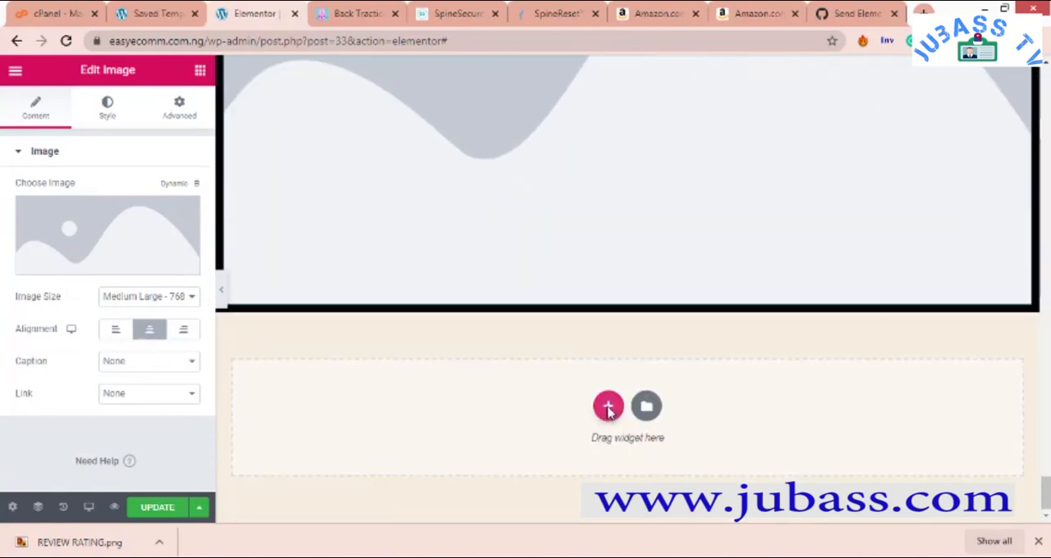
- Add a single-column section below the black image section and set its padding to 1% on all sides
{"action": "left_click", "coordinate": [608, 407]}
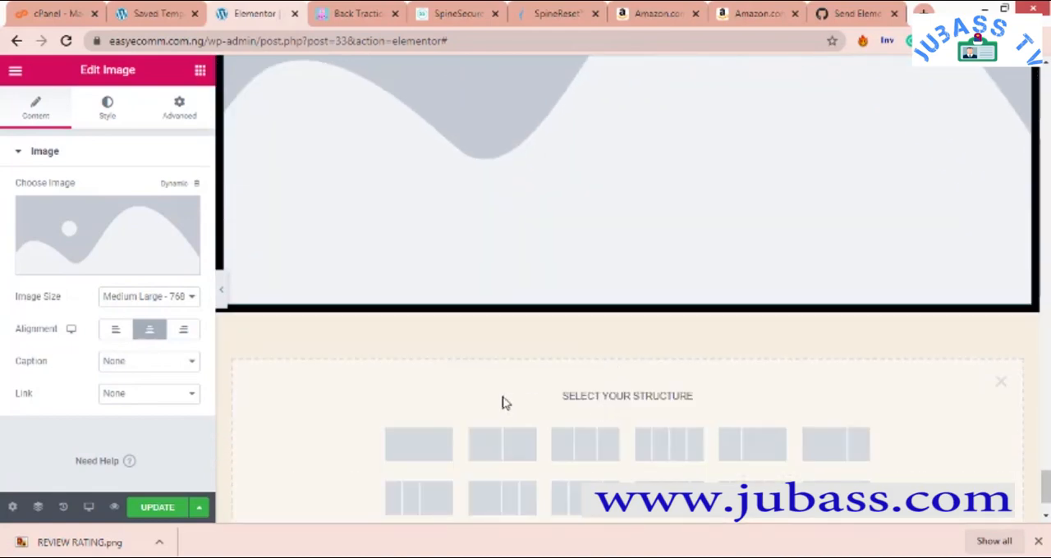
{"action": "left_click", "coordinate": [427, 429]}
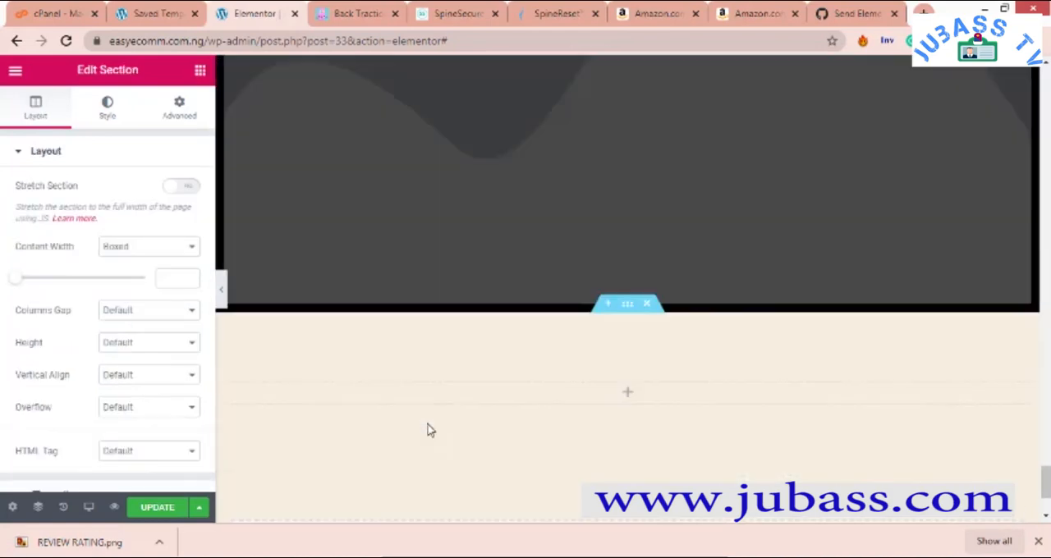
{"action": "right_click", "coordinate": [387, 358]}
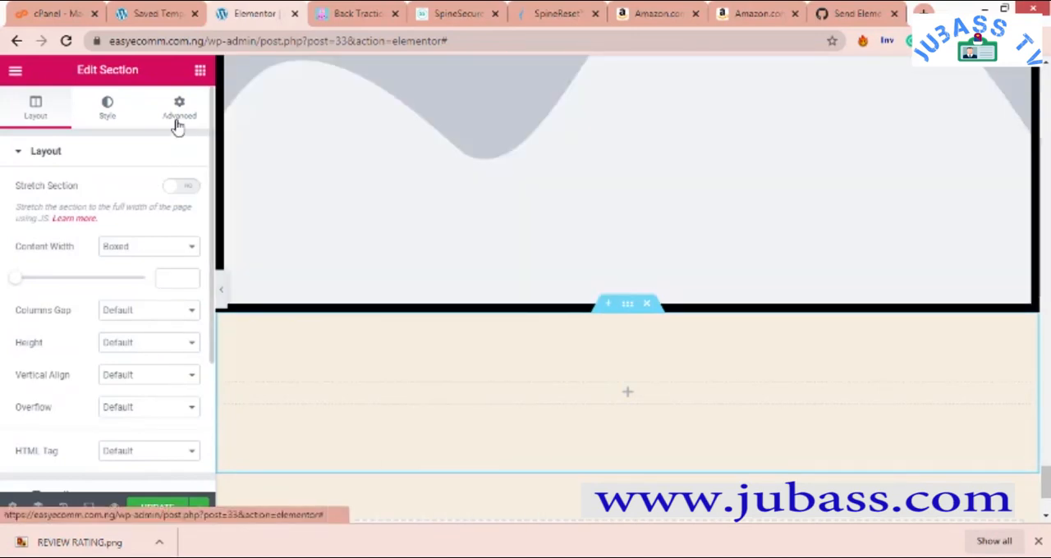
{"action": "left_click", "coordinate": [177, 115]}
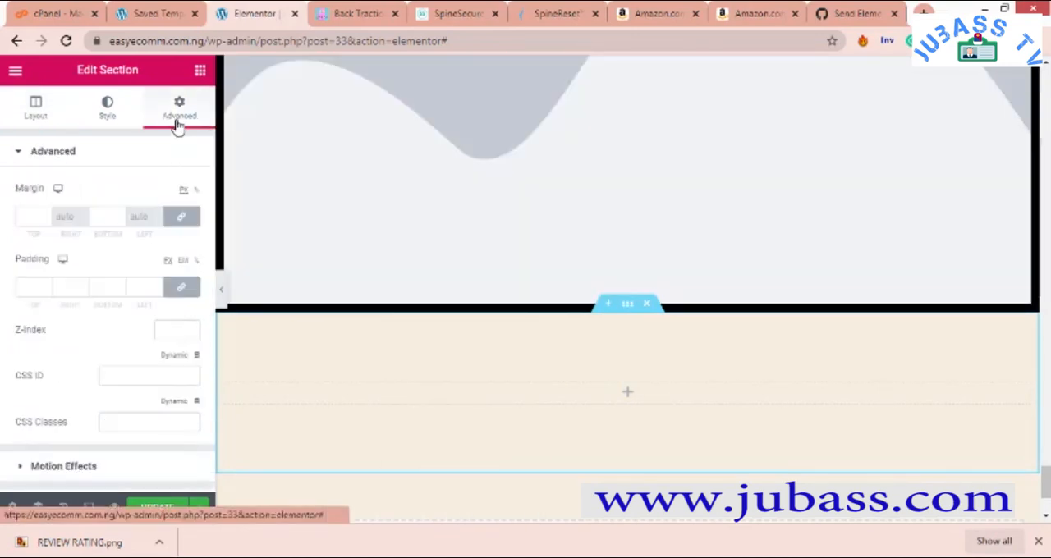
{"action": "left_click", "coordinate": [45, 286]}
{"action": "type", "text": "1"}
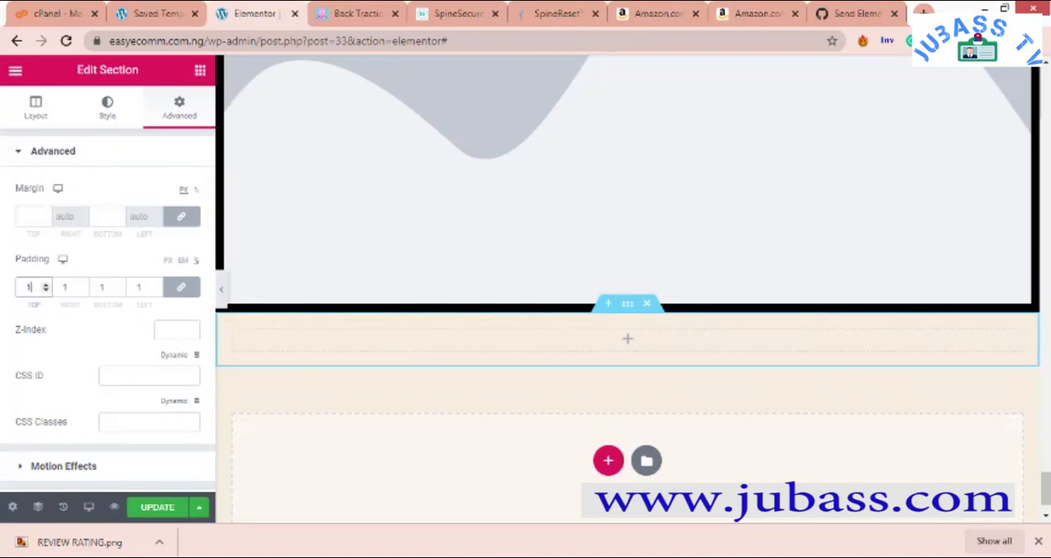
- Switch to the SALES PAGE OUTLINE DUPLICATE document in Word to check which item follows HOW TO PLACE YOUR ORDER, and return to the page editor
{"action": "mouse_move", "coordinate": [444, 557]}
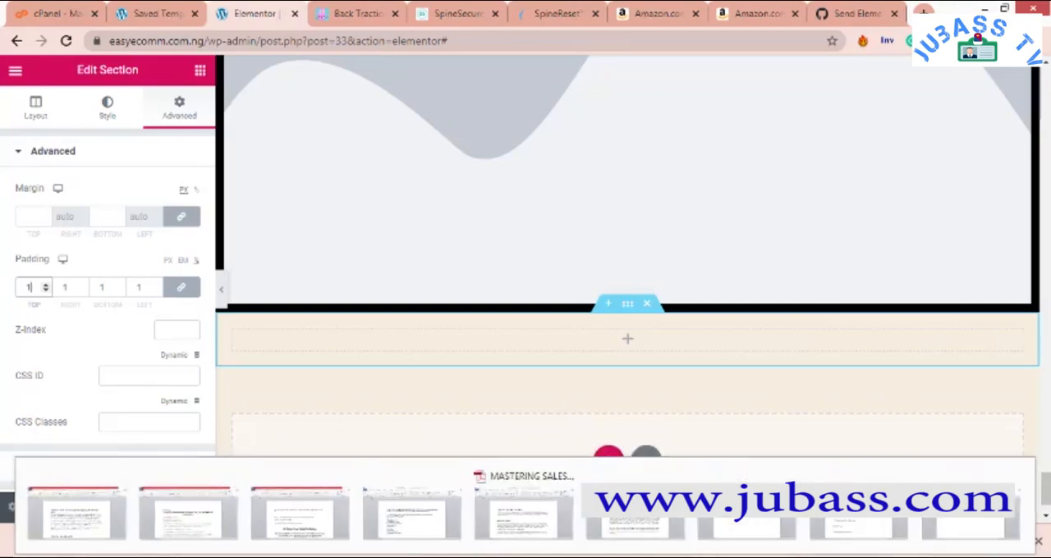
{"action": "mouse_move", "coordinate": [496, 557]}
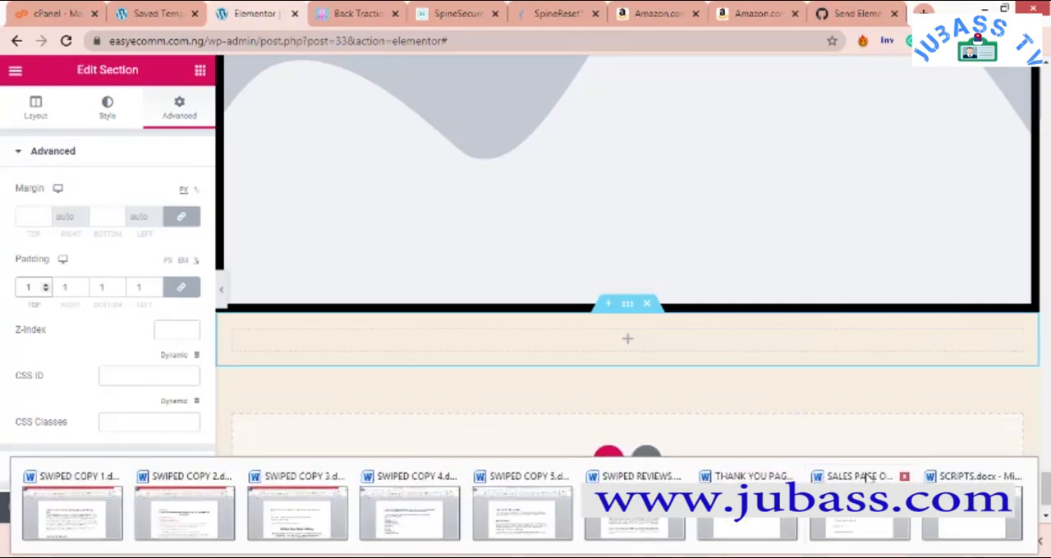
{"action": "left_click", "coordinate": [862, 477]}
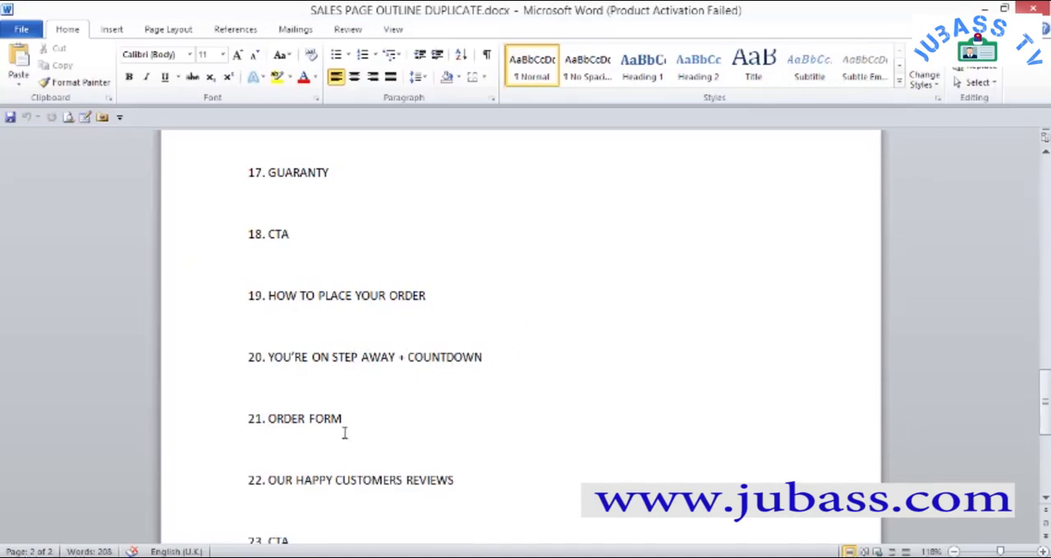
{"action": "left_click", "coordinate": [318, 557]}
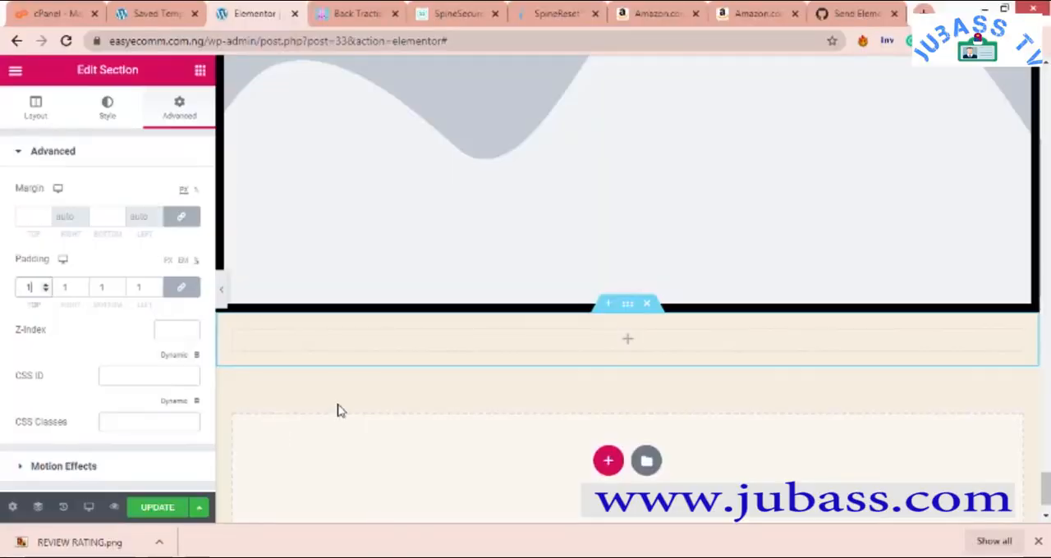
- Add a centre-aligned Heading widget to the new empty section and set its HTML tag to H3
{"action": "left_click", "coordinate": [200, 73]}
{"action": "left_click_drag", "start_coordinate": [169, 221], "coordinate": [610, 349]}
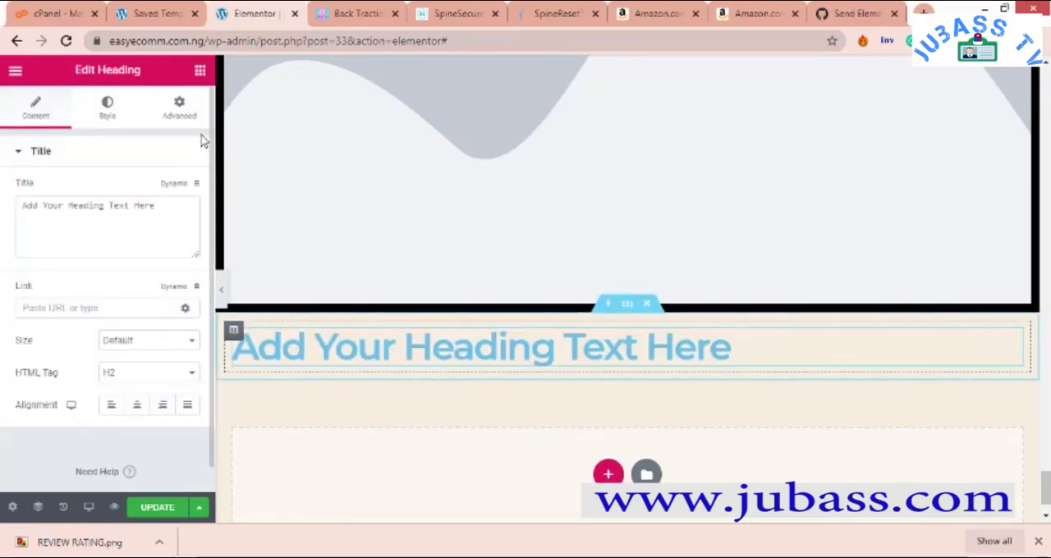
{"action": "left_click", "coordinate": [139, 405]}
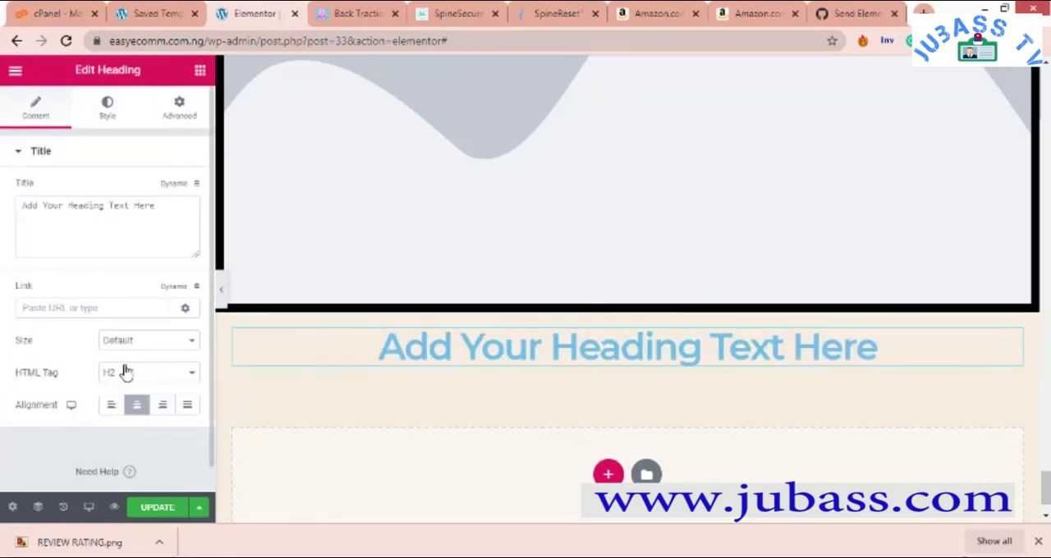
{"action": "left_click", "coordinate": [128, 374]}
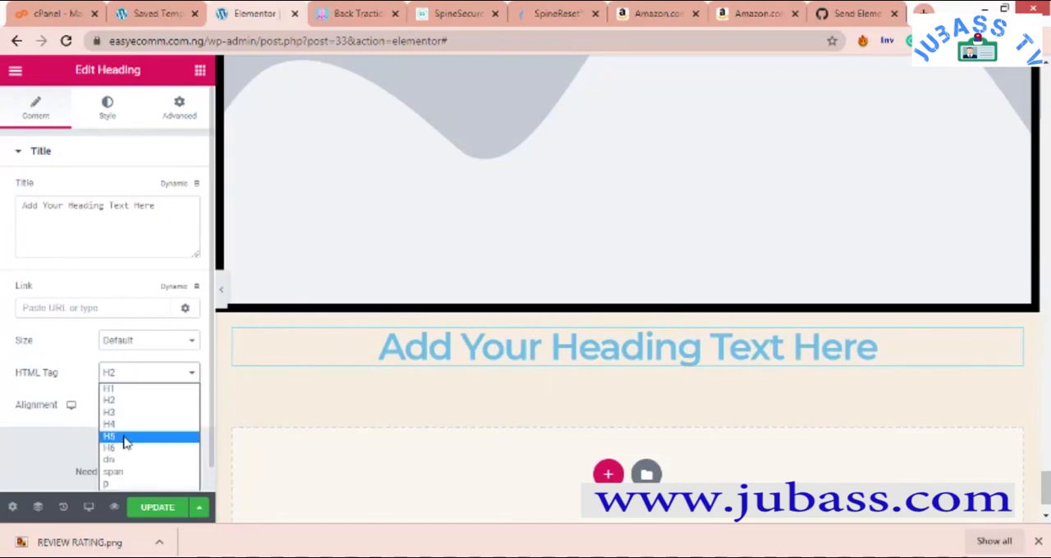
{"action": "left_click", "coordinate": [125, 443]}
{"action": "left_click", "coordinate": [132, 372]}
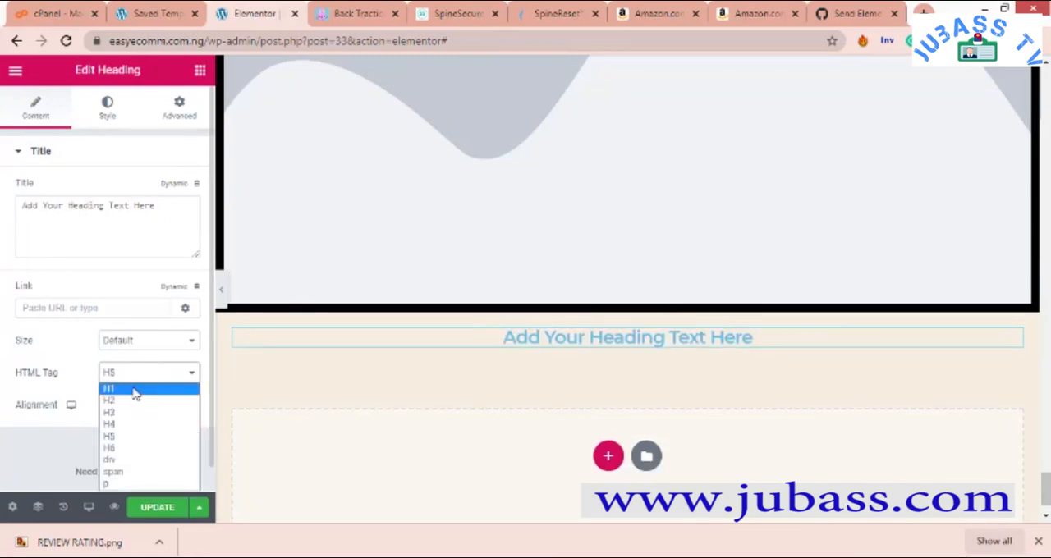
{"action": "left_click", "coordinate": [140, 413]}
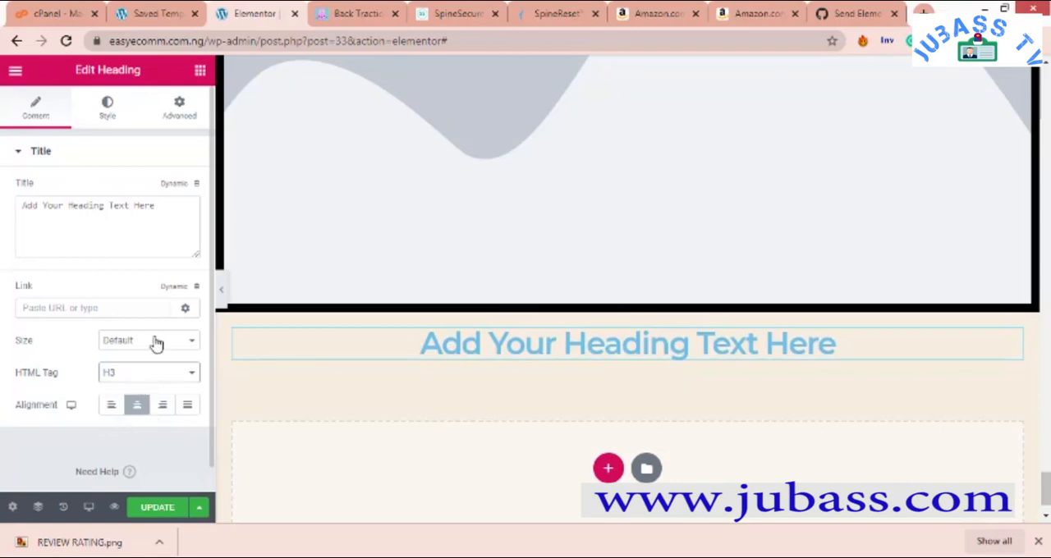
{"action": "left_click", "coordinate": [141, 376]}
{"action": "left_click", "coordinate": [130, 426]}
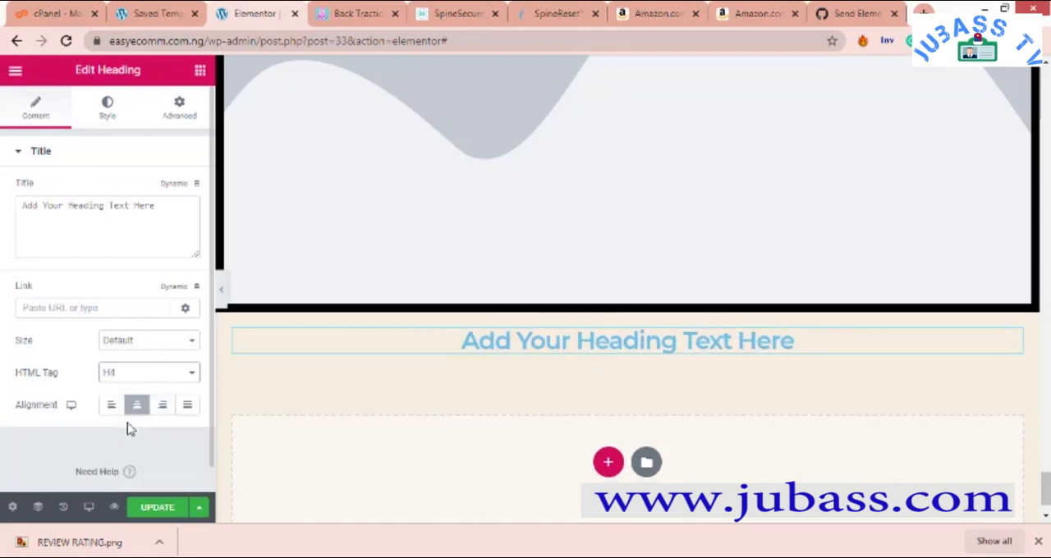
{"action": "left_click", "coordinate": [150, 373]}
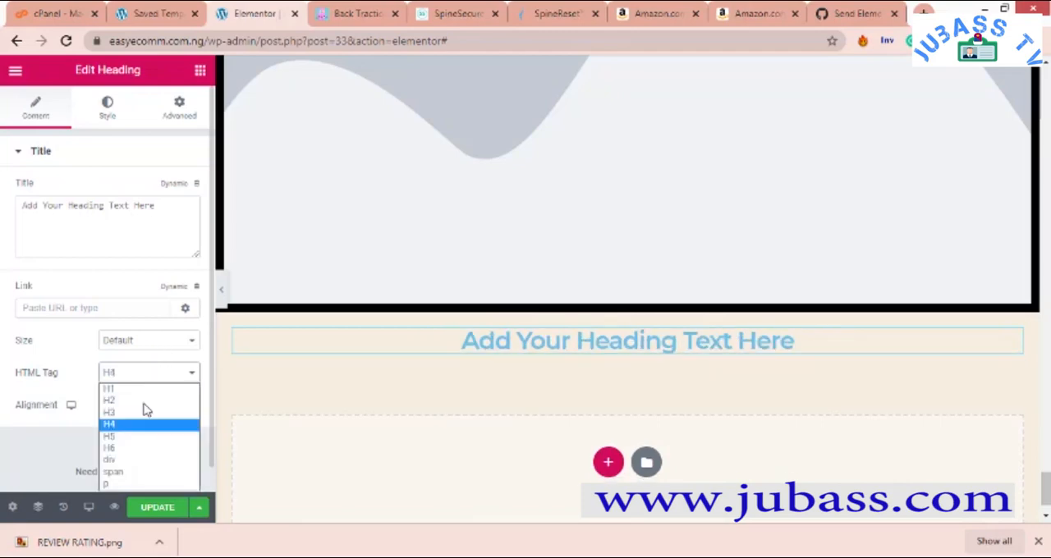
{"action": "left_click", "coordinate": [141, 413]}
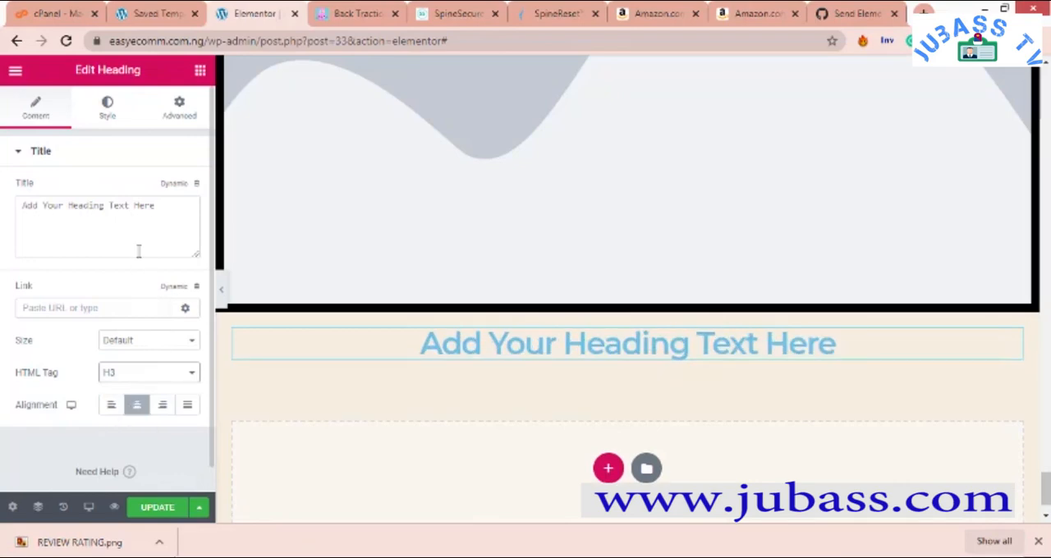
- Replace the heading's placeholder title with "You are one step away from getting permanent relief to your back pain..."
{"action": "left_click_drag", "start_coordinate": [164, 207], "coordinate": [4, 215]}
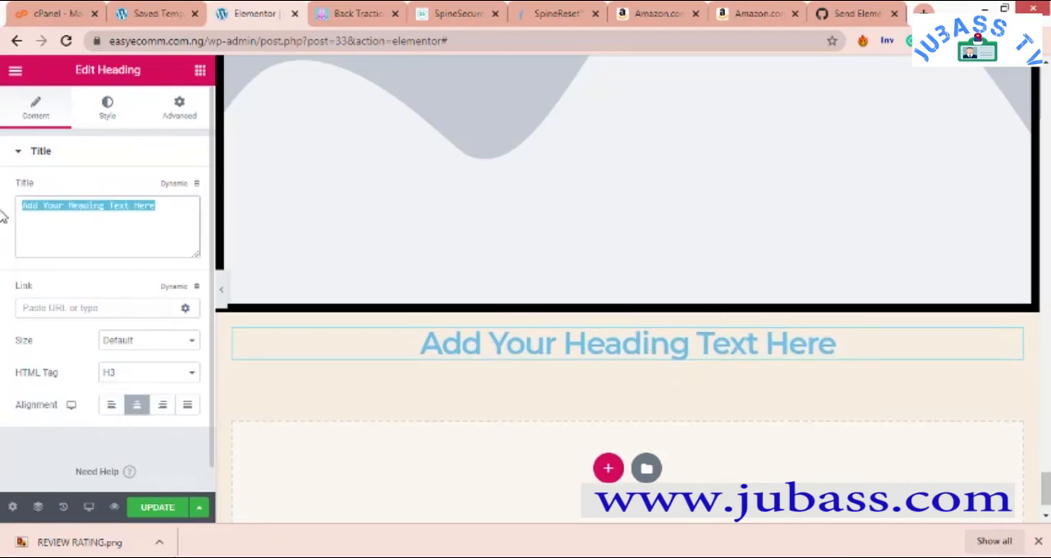
{"action": "type", "text": "Y"}
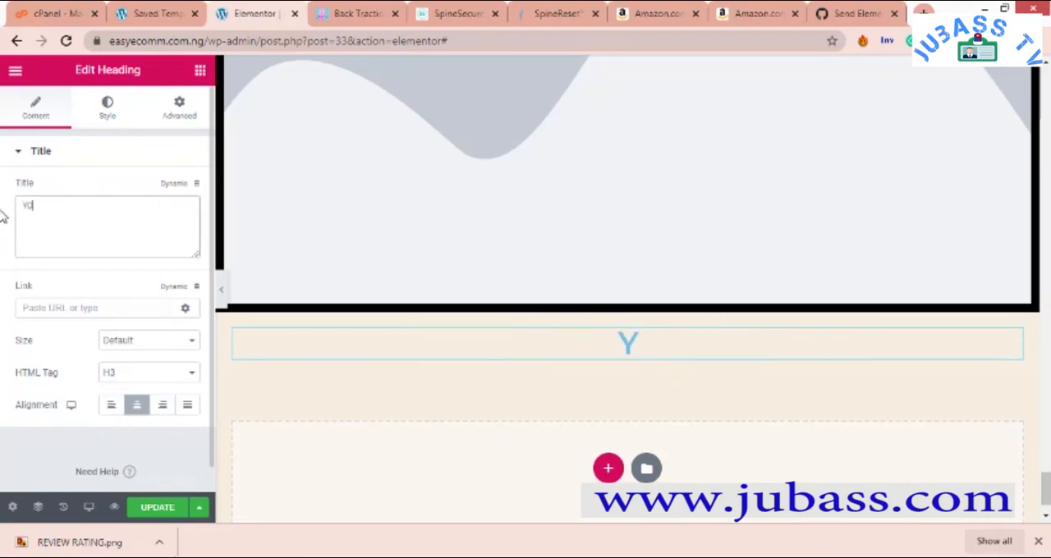
{"action": "type", "text": "O"}
{"action": "key", "text": "BackSpace"}
{"action": "type", "text": "ou are one step away from "}
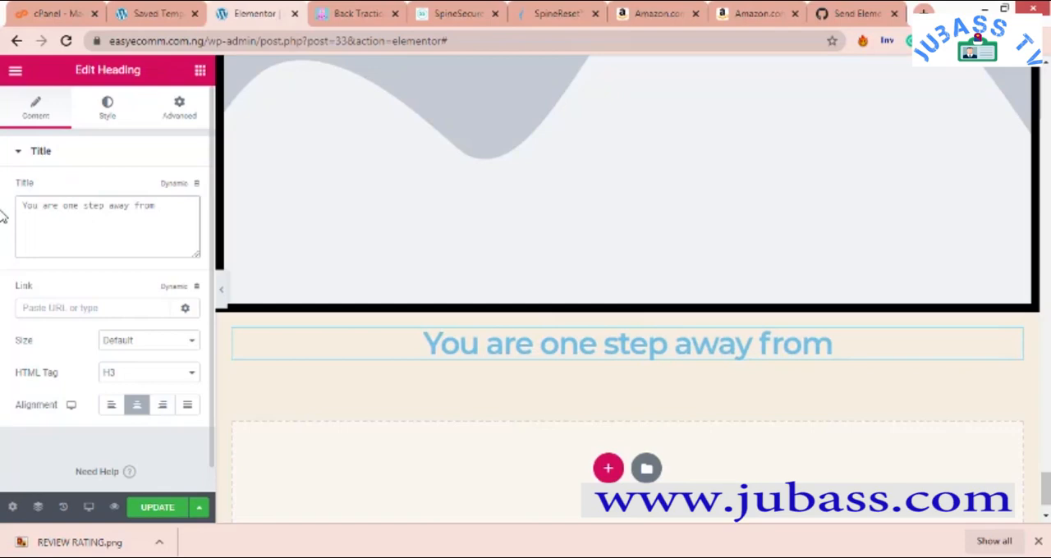
{"action": "type", "text": "getting"}
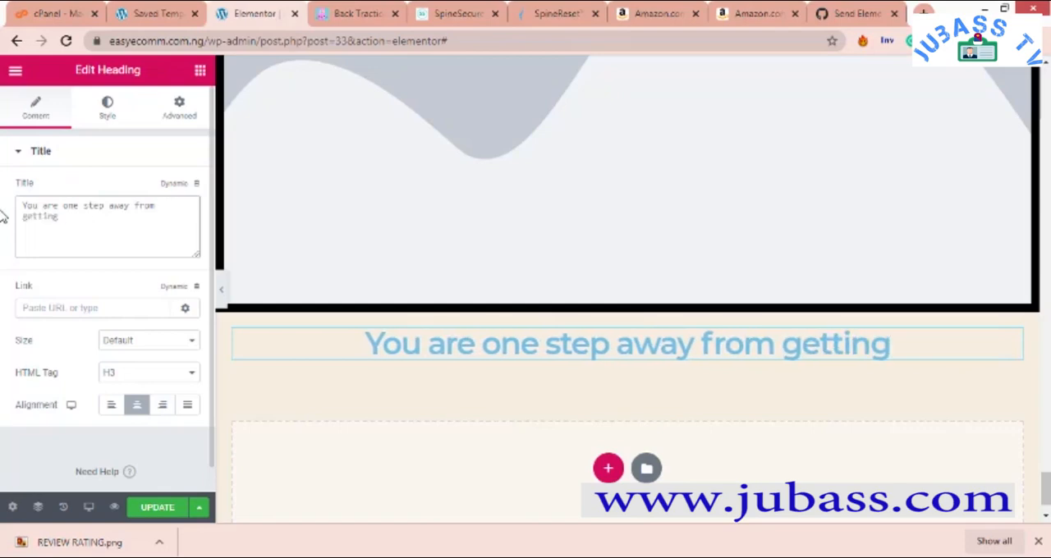
{"action": "type", "text": " permanent relief to "}
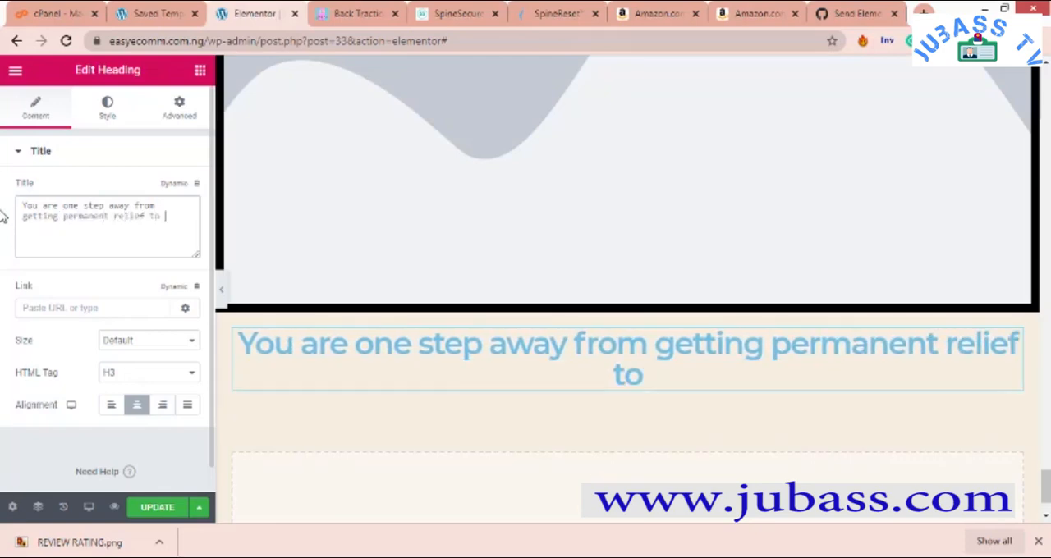
{"action": "type", "text": "your bac"}
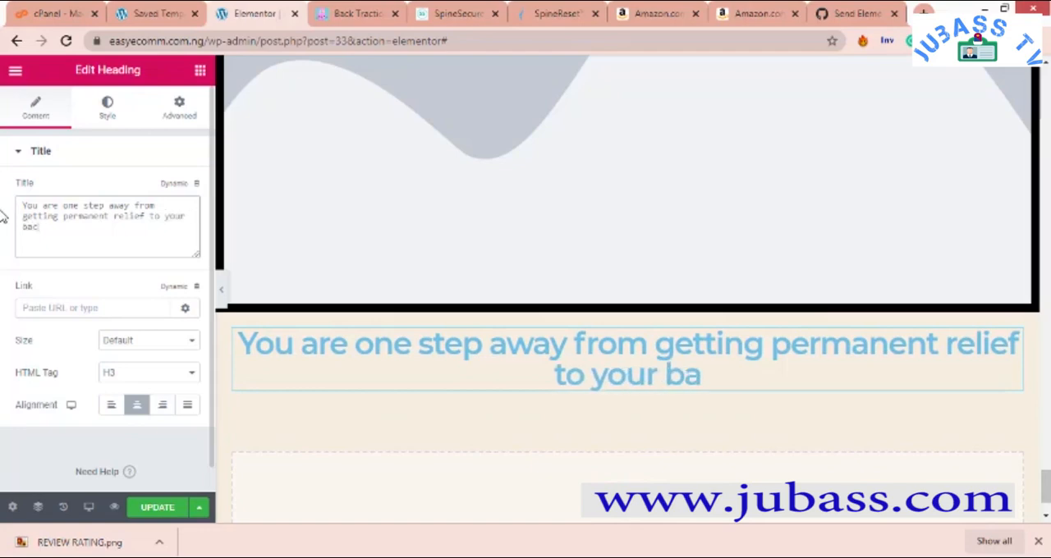
{"action": "type", "text": "k pain.."}
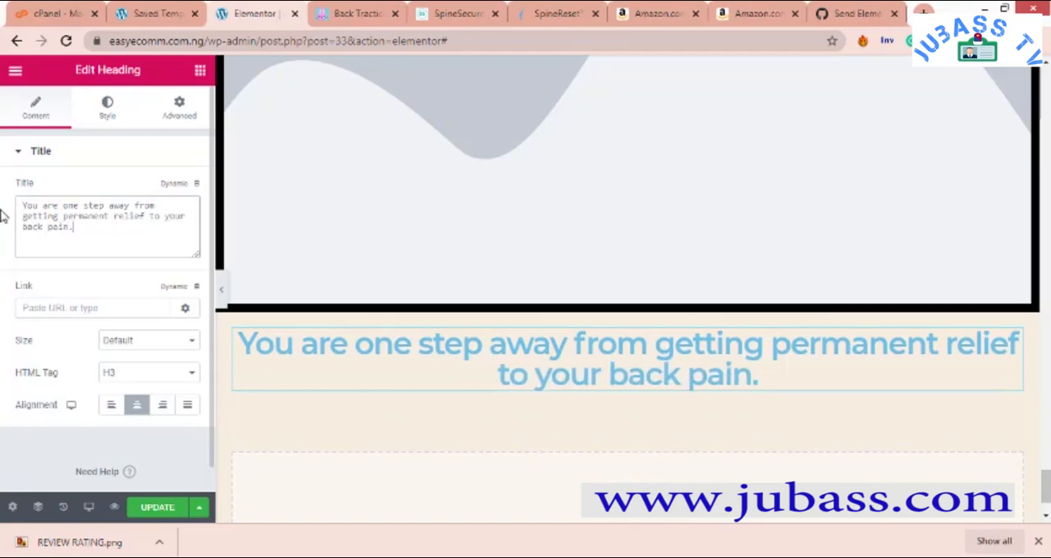
{"action": "type", "text": "."}
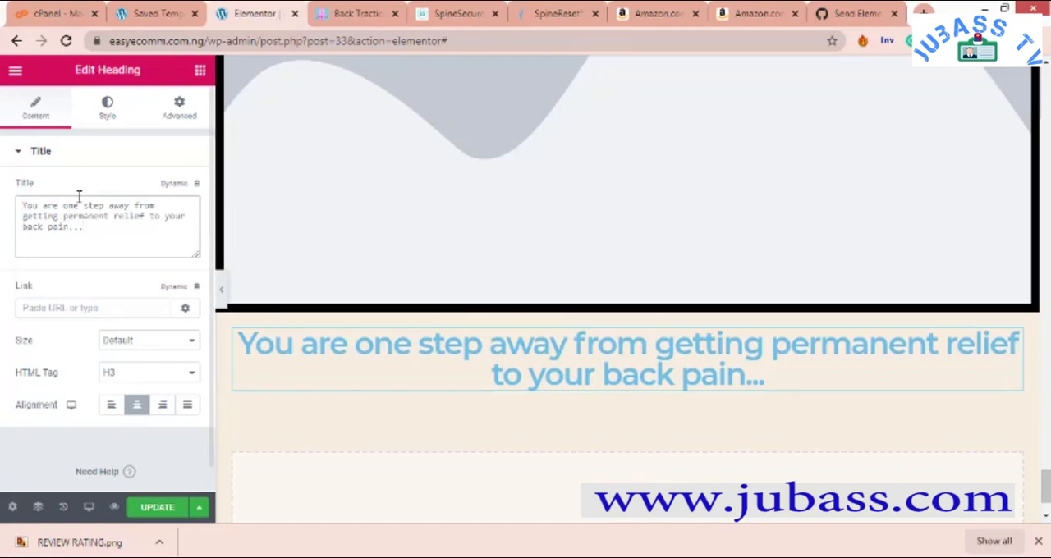
- Set the new heading's text color to black (#000000)
{"action": "left_click", "coordinate": [146, 379]}
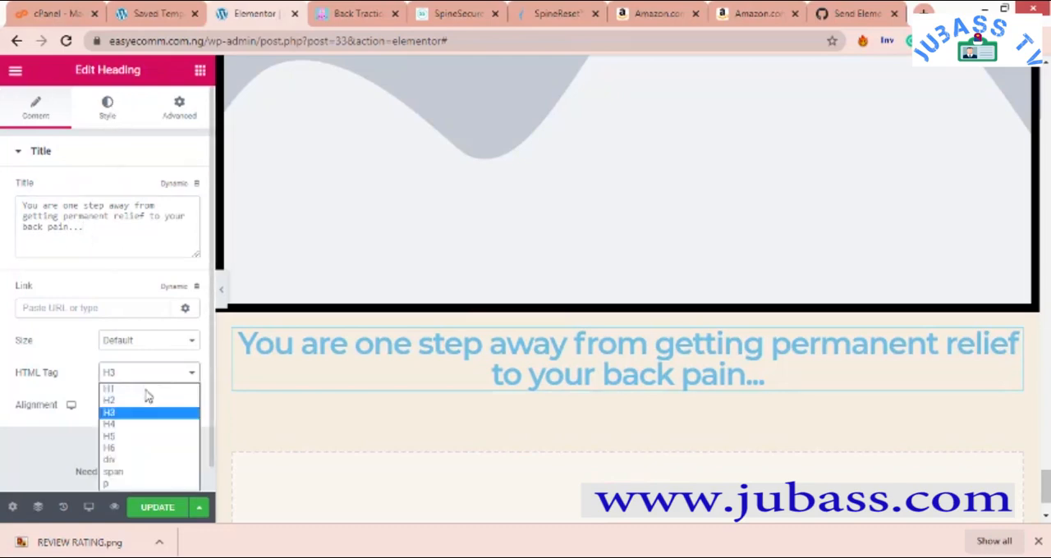
{"action": "left_click", "coordinate": [108, 105]}
{"action": "left_click", "coordinate": [108, 106]}
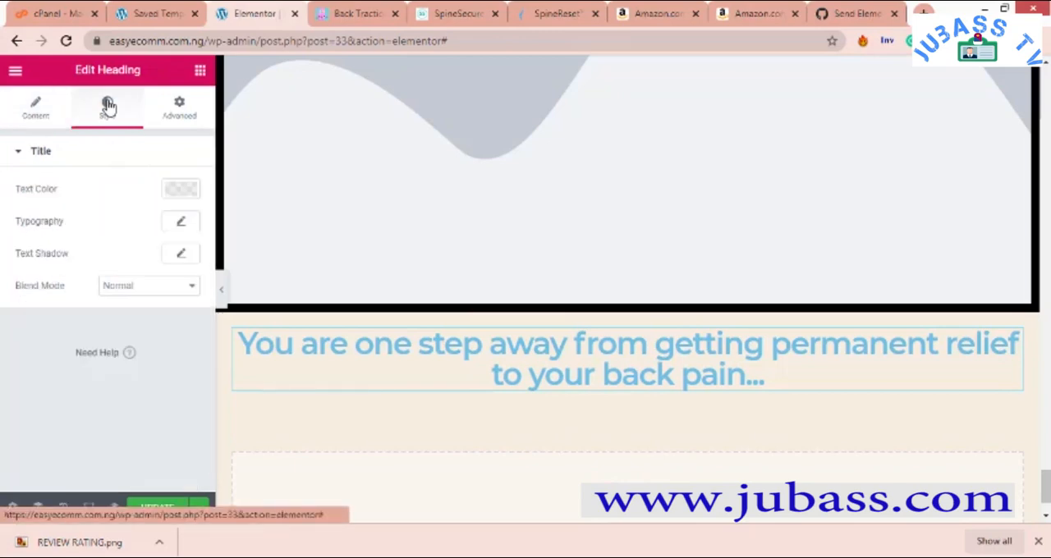
{"action": "left_click", "coordinate": [179, 191]}
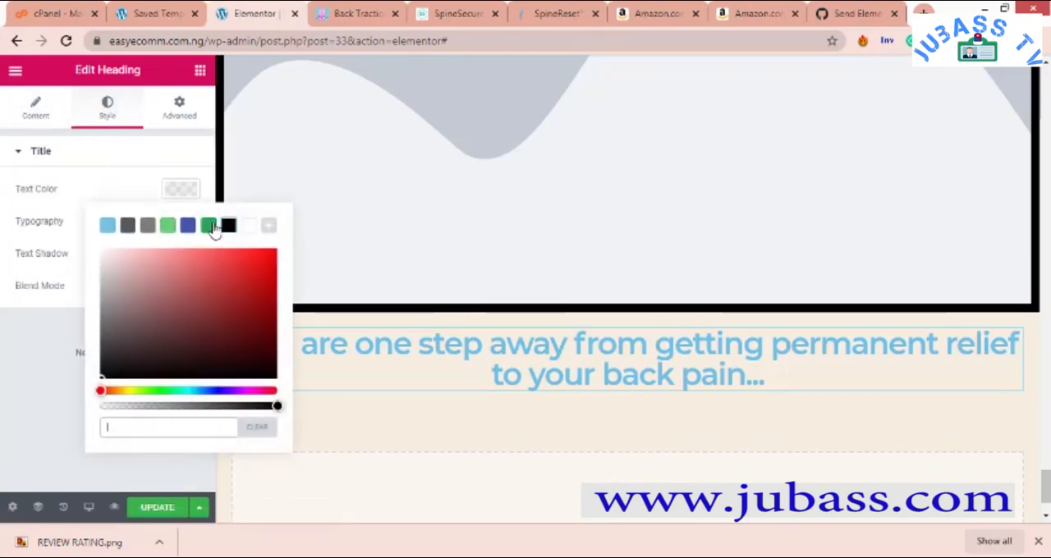
{"action": "left_click", "coordinate": [252, 228]}
{"action": "left_click", "coordinate": [229, 228]}
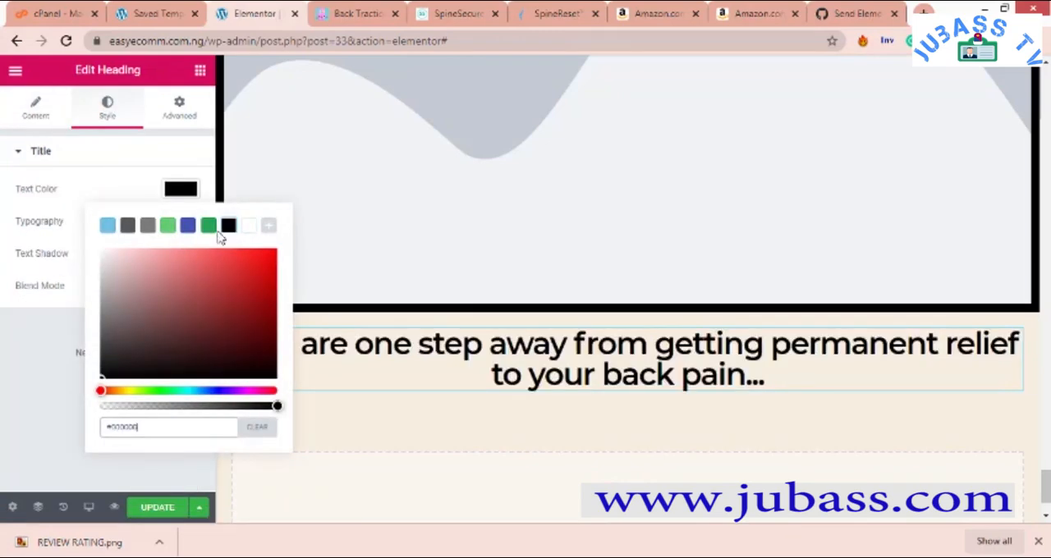
{"action": "left_click", "coordinate": [56, 206]}
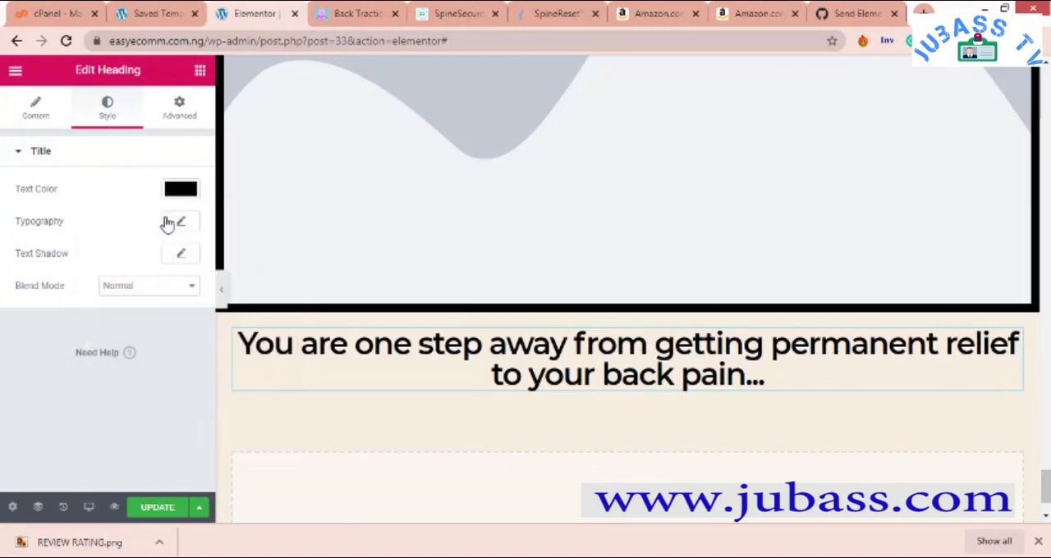
- Set the "You are one step away" heading's typography to a 26 px font size and weight 400
{"action": "left_click", "coordinate": [177, 221]}
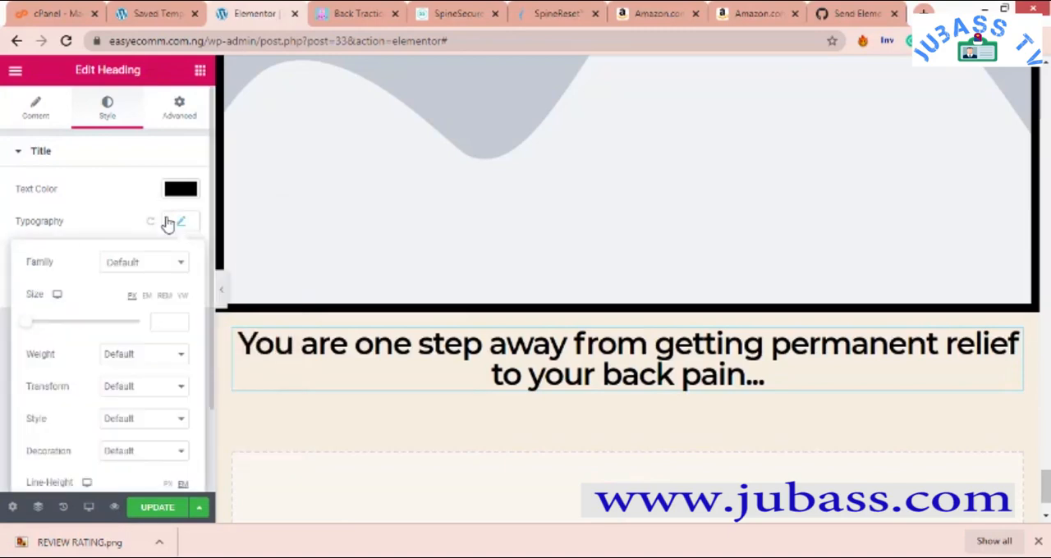
{"action": "left_click", "coordinate": [31, 325]}
{"action": "left_click_drag", "start_coordinate": [36, 334], "coordinate": [40, 335]}
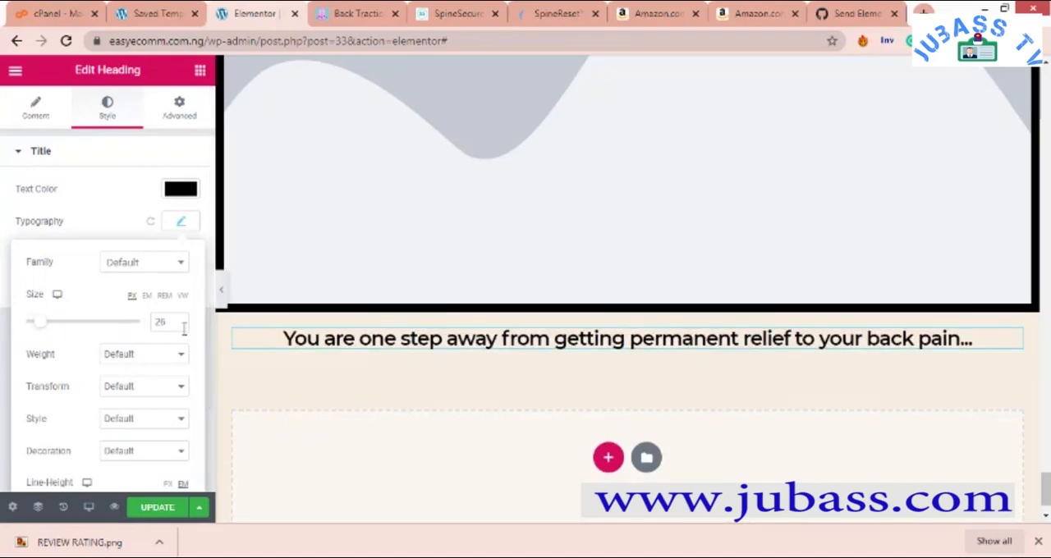
{"action": "left_click", "coordinate": [147, 359]}
{"action": "left_click", "coordinate": [134, 398]}
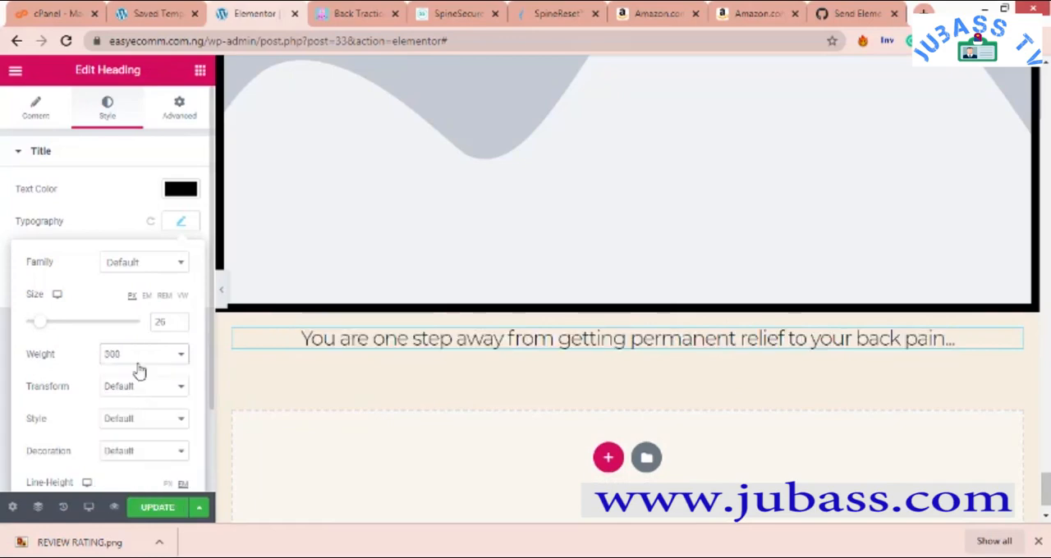
{"action": "left_click", "coordinate": [141, 361]}
{"action": "left_click", "coordinate": [136, 407]}
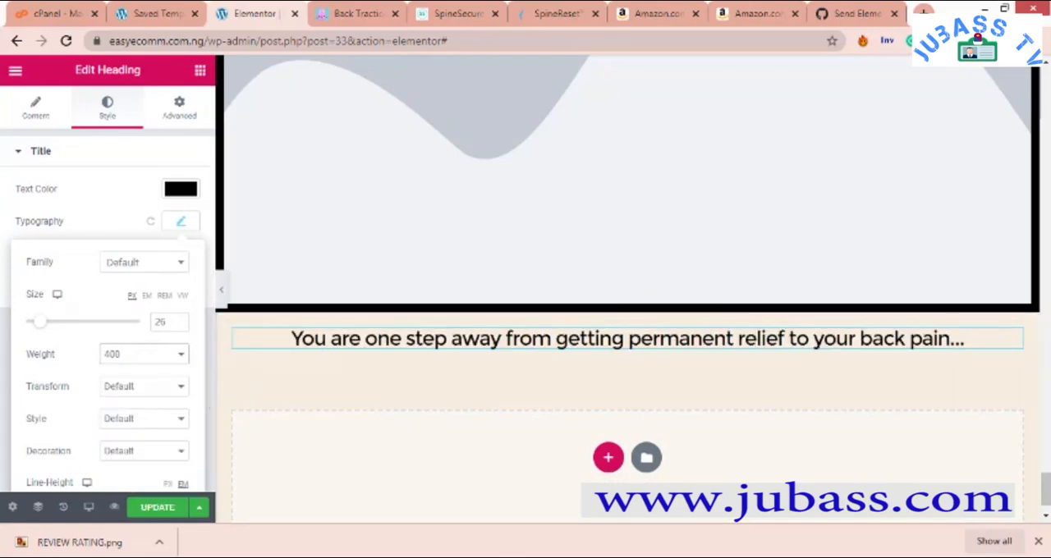
- Switch to the SALES PAGE OUTLINE DUPLICATE document in Word to check outline item 20, and return to the page editor
{"action": "left_click", "coordinate": [752, 556]}
{"action": "left_click", "coordinate": [862, 517]}
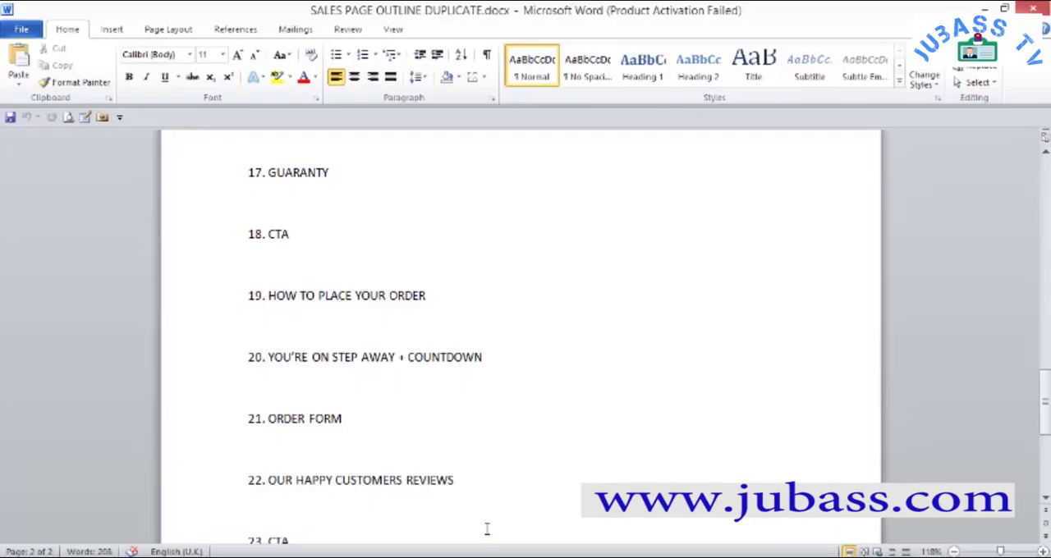
{"action": "key", "text": "alt+Tab"}
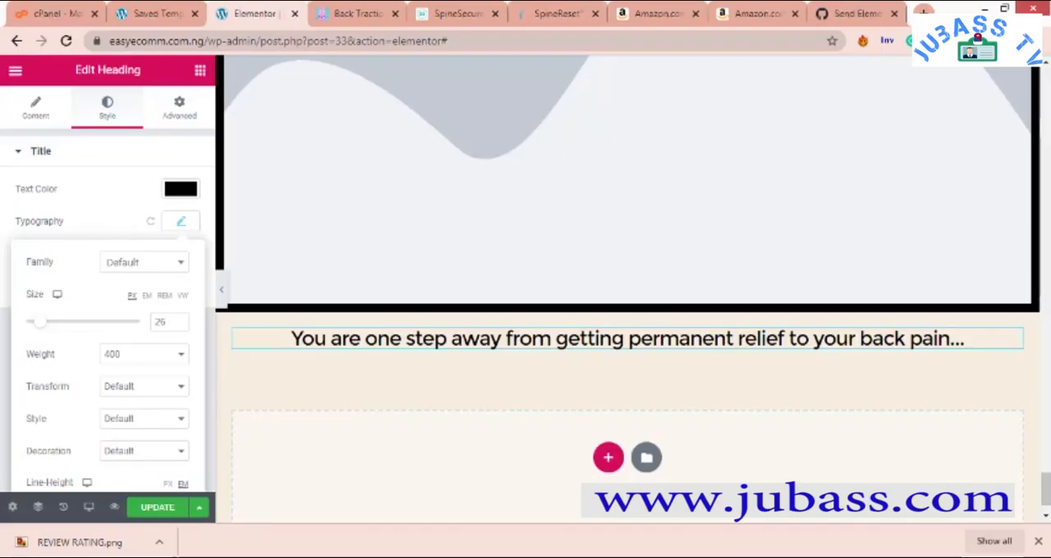
- Try to add a Countdown widget from the Pro widgets to the "You are one step away" heading section
{"action": "left_click", "coordinate": [200, 74]}
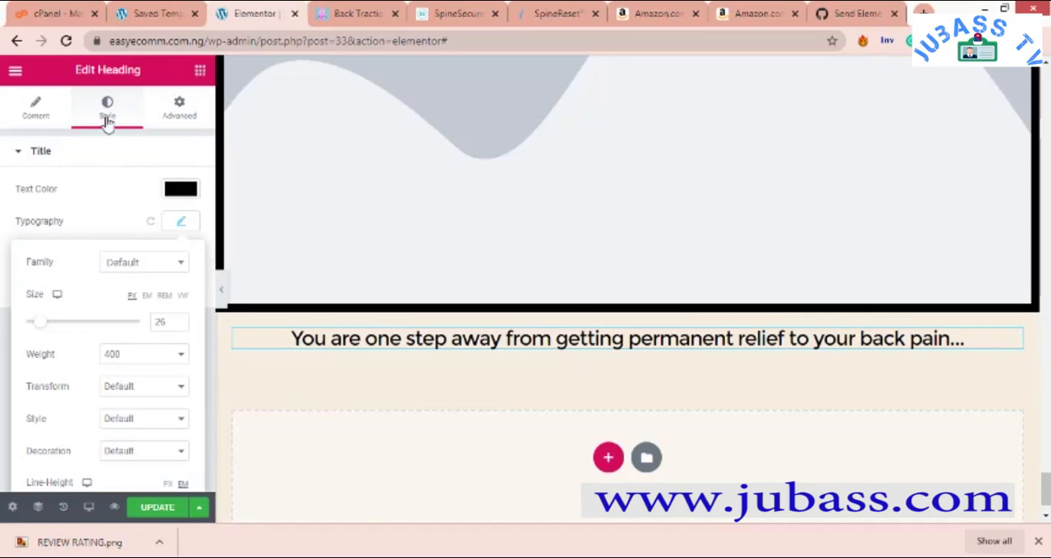
{"action": "scroll", "coordinate": [160, 249], "scroll_direction": "down", "scroll_amount": 2}
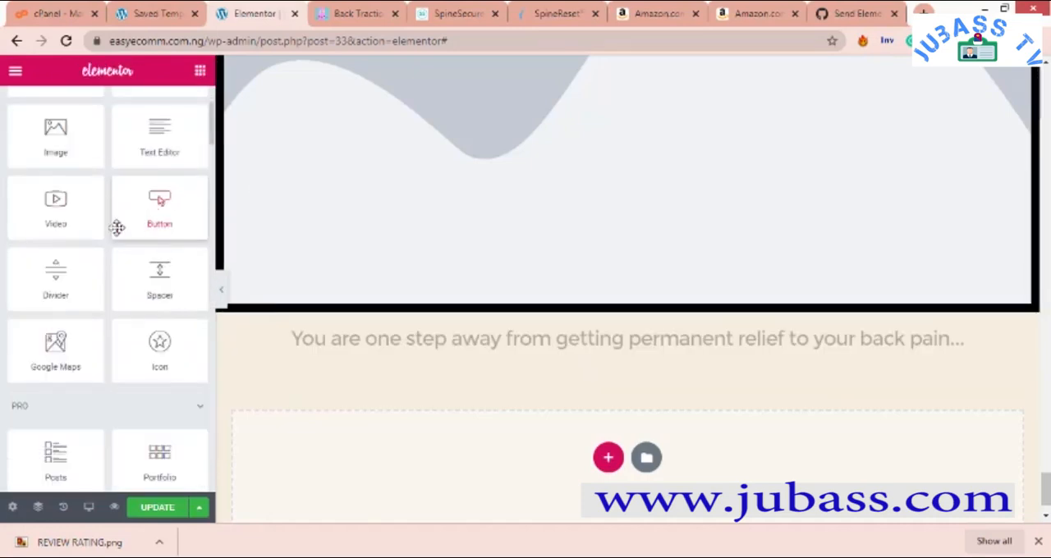
{"action": "scroll", "coordinate": [167, 218], "scroll_direction": "down", "scroll_amount": 4}
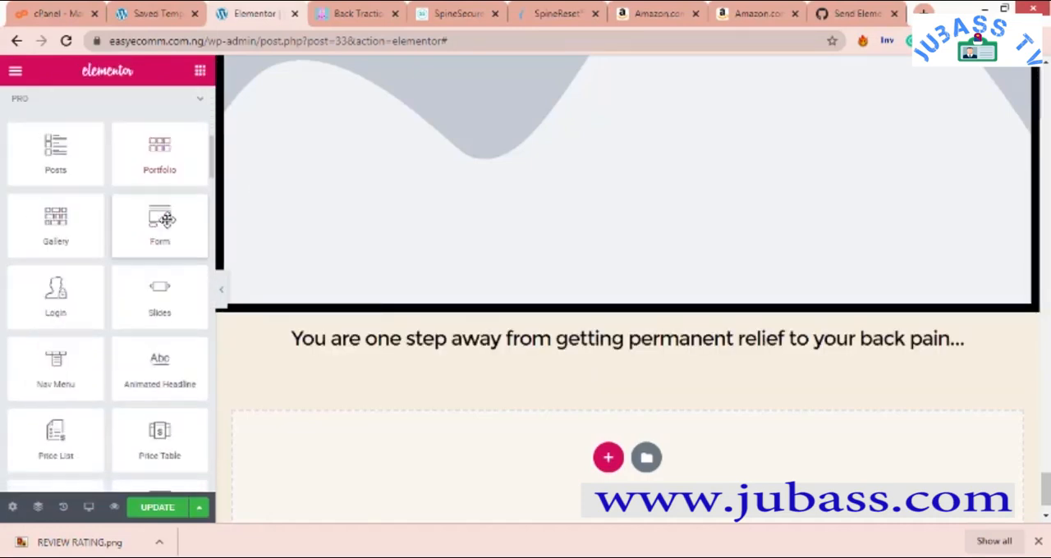
{"action": "scroll", "coordinate": [168, 220], "scroll_direction": "down", "scroll_amount": 4}
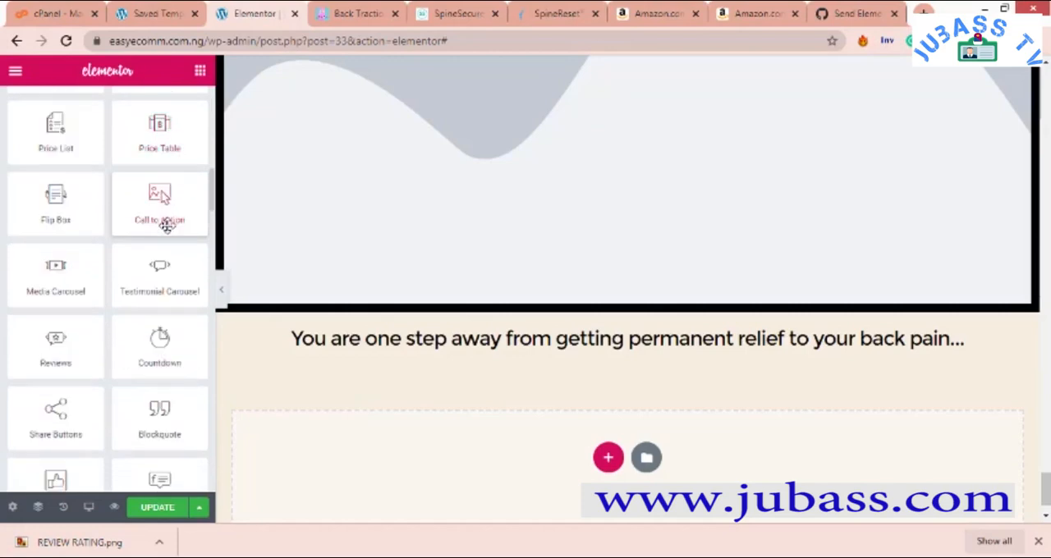
{"action": "left_click_drag", "start_coordinate": [159, 349], "coordinate": [254, 343]}
- Copy the existing red countdown timer beneath the first SHOW ME HOW TO ORDER button near the start of the page
{"action": "scroll", "coordinate": [851, 308], "scroll_direction": "up", "scroll_amount": 10}
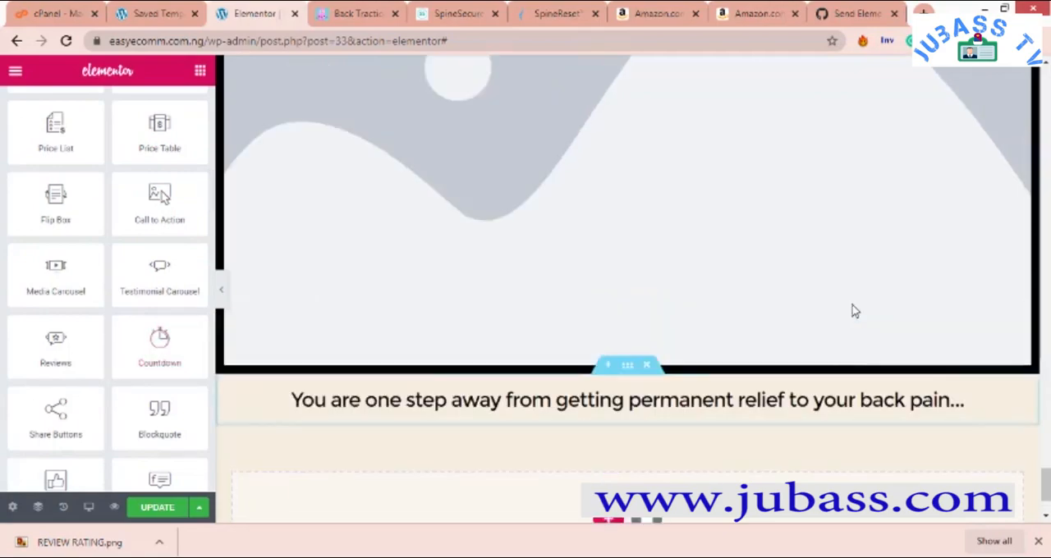
{"action": "scroll", "coordinate": [926, 152], "scroll_direction": "up", "scroll_amount": 5}
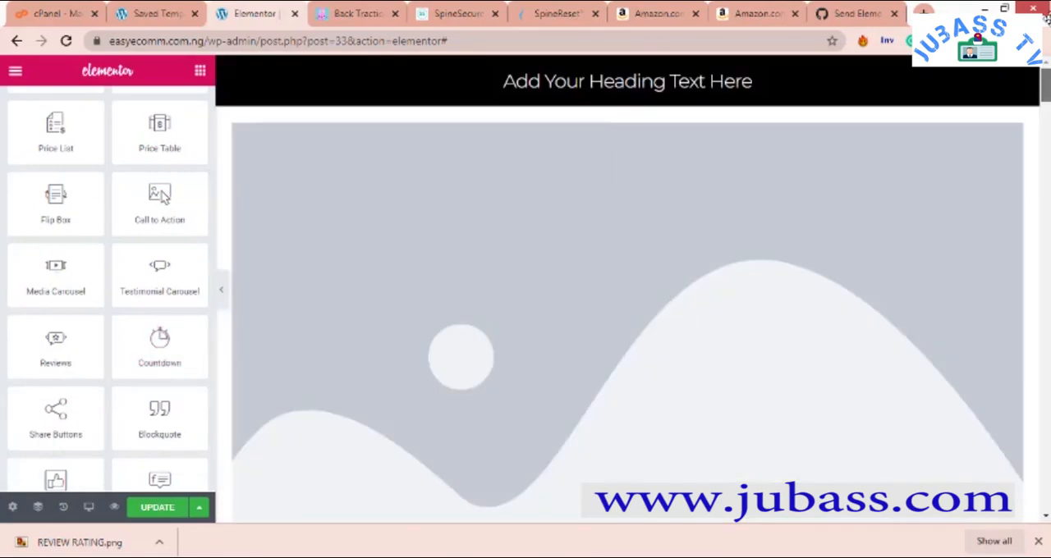
{"action": "scroll", "coordinate": [953, 98], "scroll_direction": "down", "scroll_amount": 5}
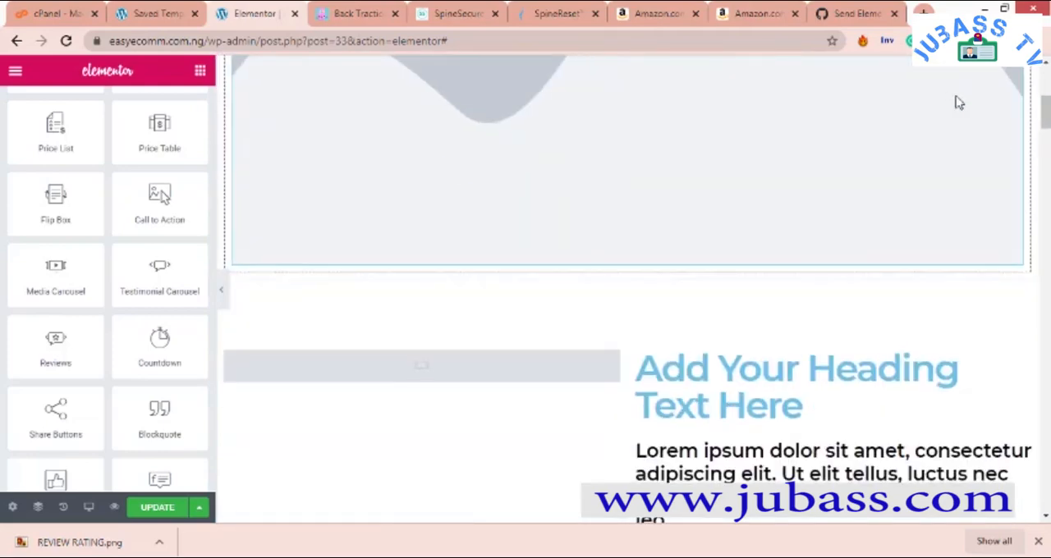
{"action": "scroll", "coordinate": [959, 103], "scroll_direction": "up", "scroll_amount": 2}
{"action": "scroll", "coordinate": [959, 103], "scroll_direction": "up", "scroll_amount": 5}
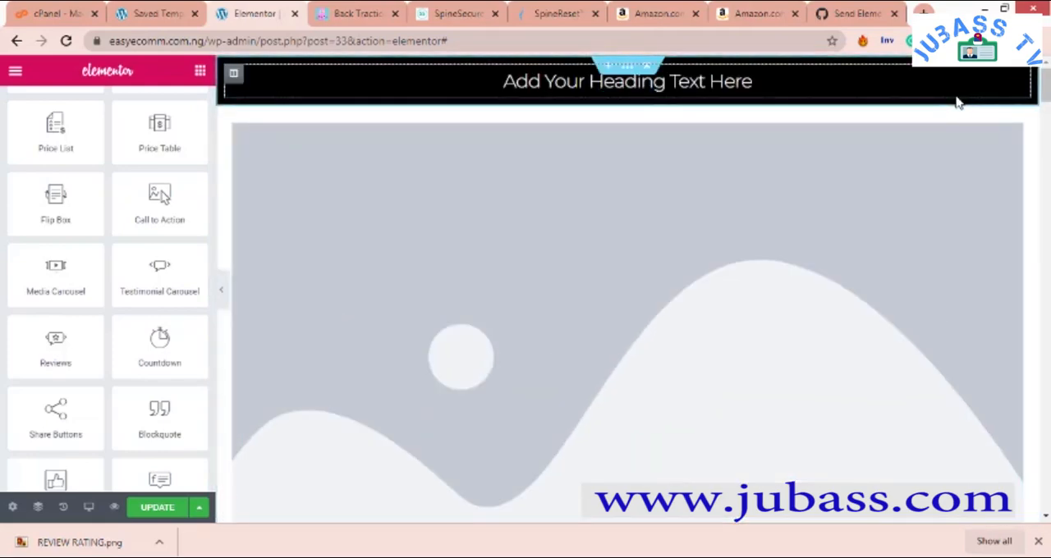
{"action": "scroll", "coordinate": [959, 102], "scroll_direction": "down", "scroll_amount": 8}
{"action": "scroll", "coordinate": [962, 128], "scroll_direction": "down", "scroll_amount": 1}
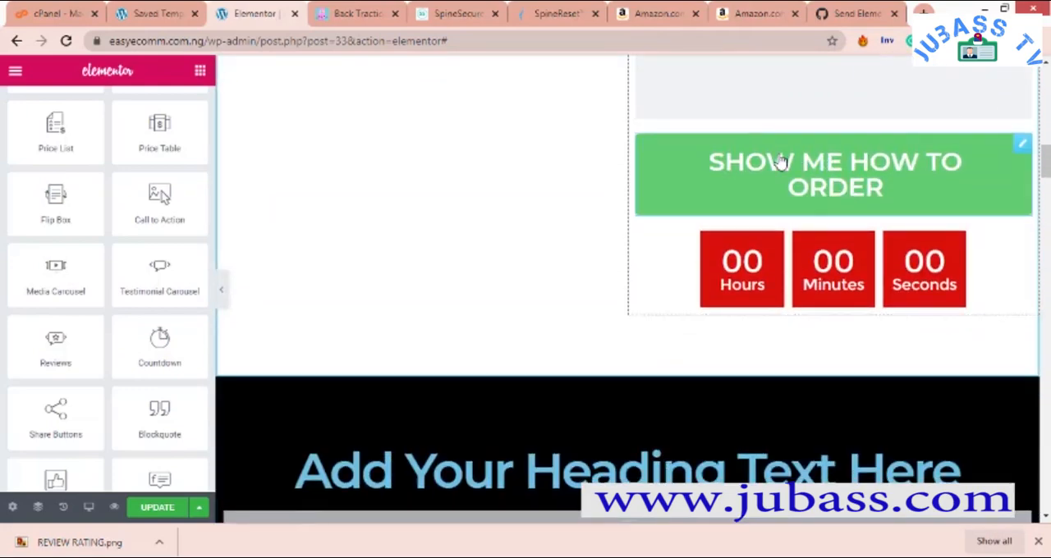
{"action": "right_click", "coordinate": [1012, 255]}
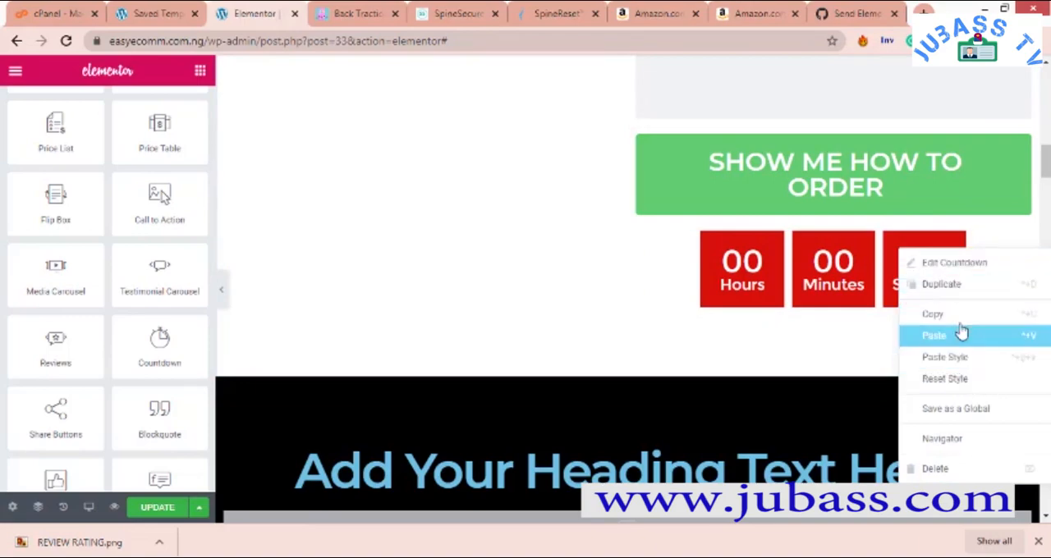
{"action": "left_click", "coordinate": [901, 316]}
- Paste the copied countdown timer below the "You are one step away" heading, in the same section
{"action": "scroll", "coordinate": [844, 305], "scroll_direction": "down", "scroll_amount": 10}
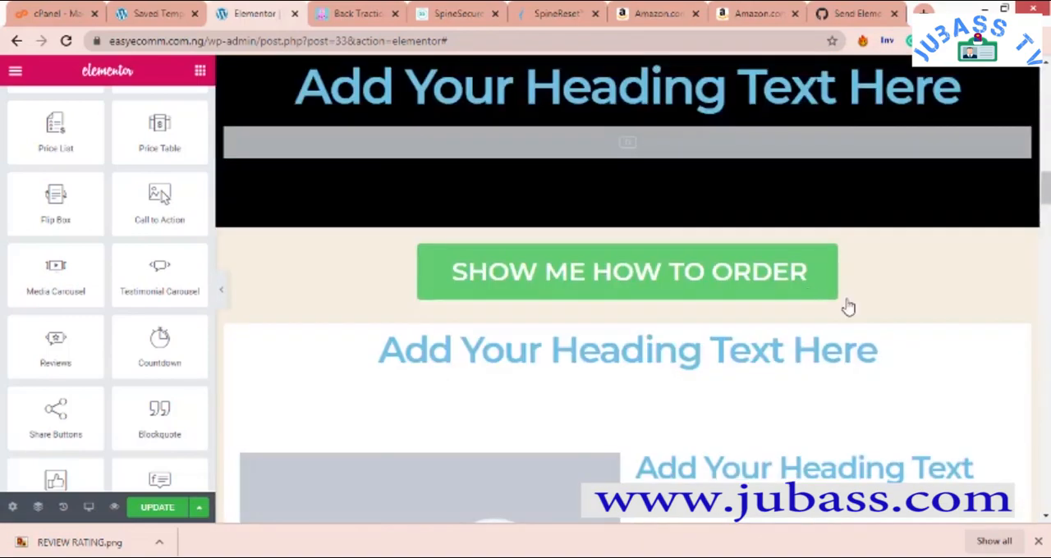
{"action": "scroll", "coordinate": [1022, 496], "scroll_direction": "down", "scroll_amount": 20}
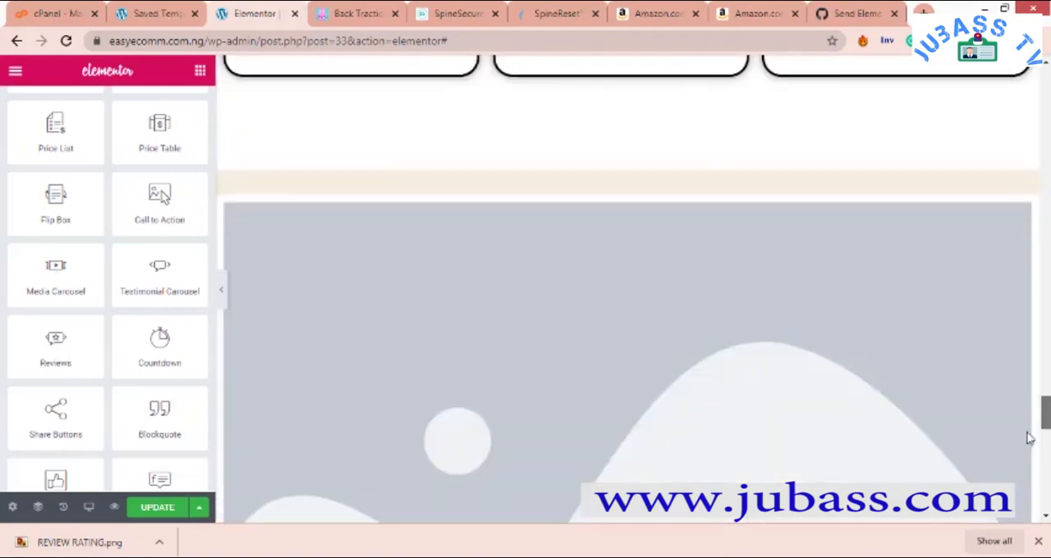
{"action": "scroll", "coordinate": [1022, 497], "scroll_direction": "down", "scroll_amount": 1}
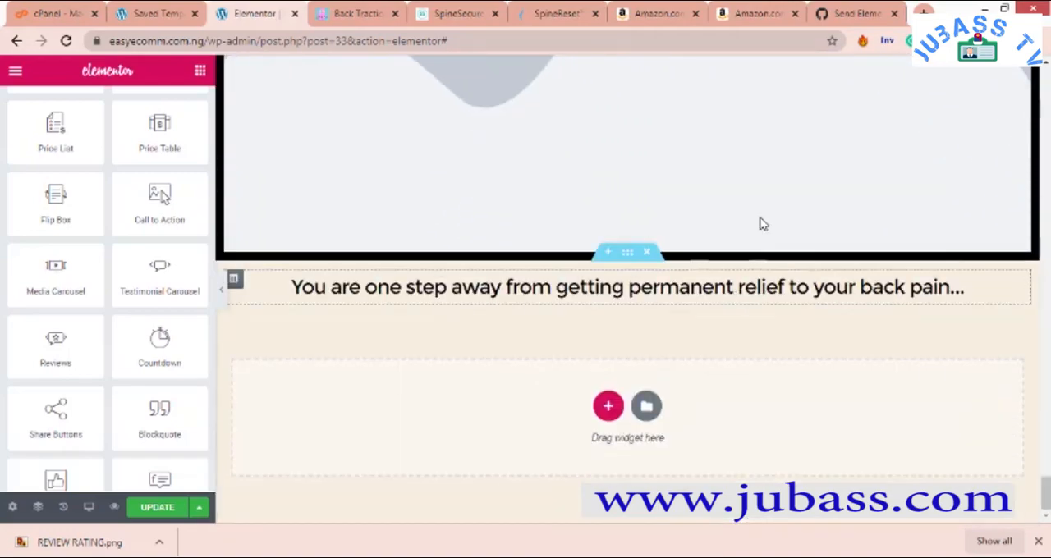
{"action": "left_click", "coordinate": [607, 407]}
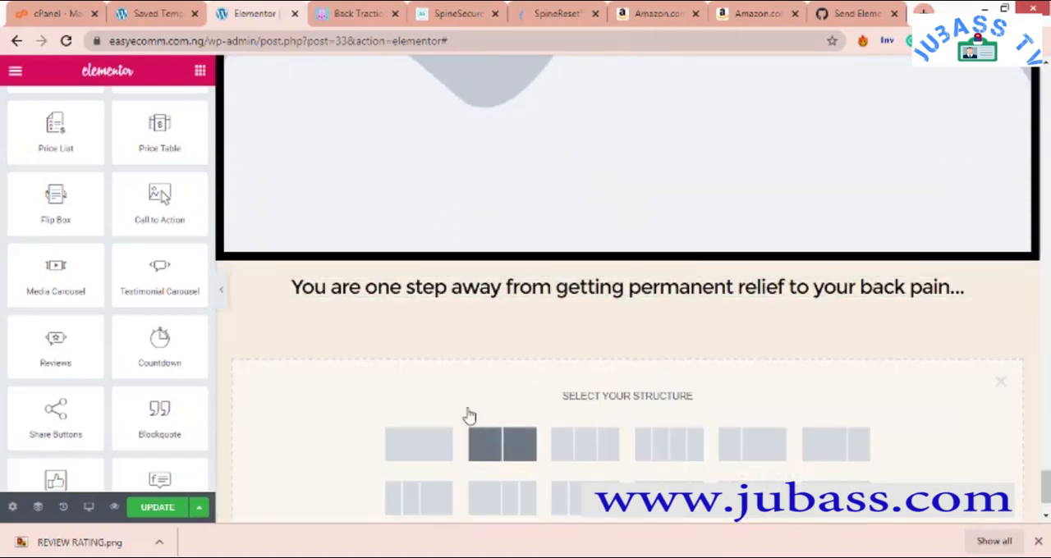
{"action": "right_click", "coordinate": [580, 312]}
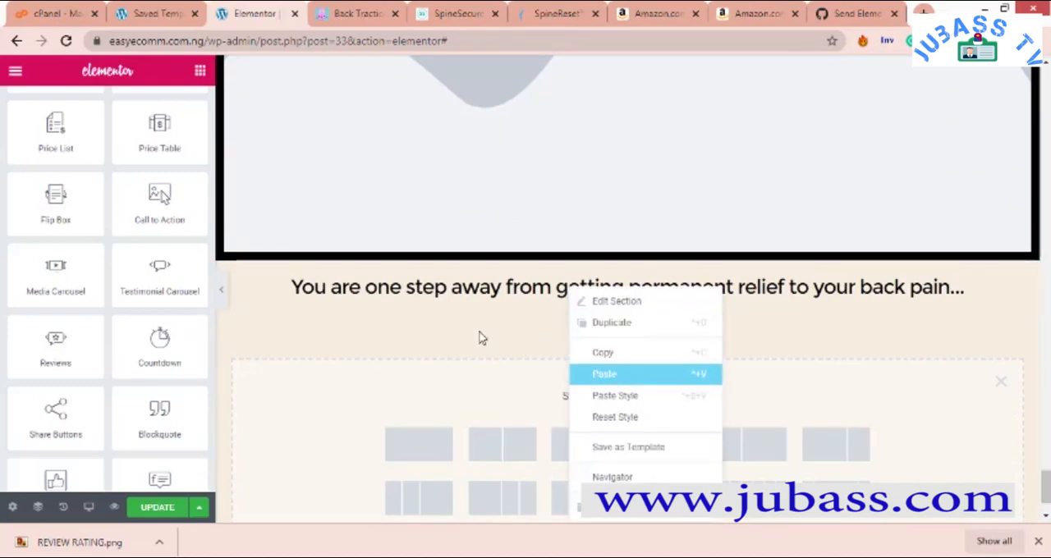
{"action": "key", "text": "ctrl+v"}
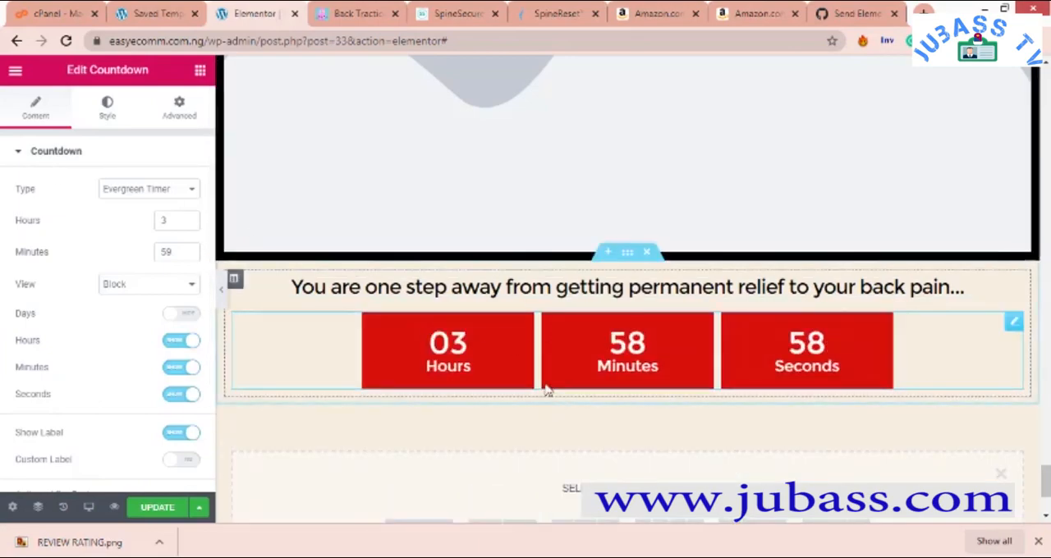
- Open the original countdown below the SHOW ME HOW TO ORDER button for editing and review its style and timer type settings
{"action": "scroll", "coordinate": [552, 395], "scroll_direction": "up", "scroll_amount": 10}
{"action": "scroll", "coordinate": [900, 361], "scroll_direction": "down", "scroll_amount": 8}
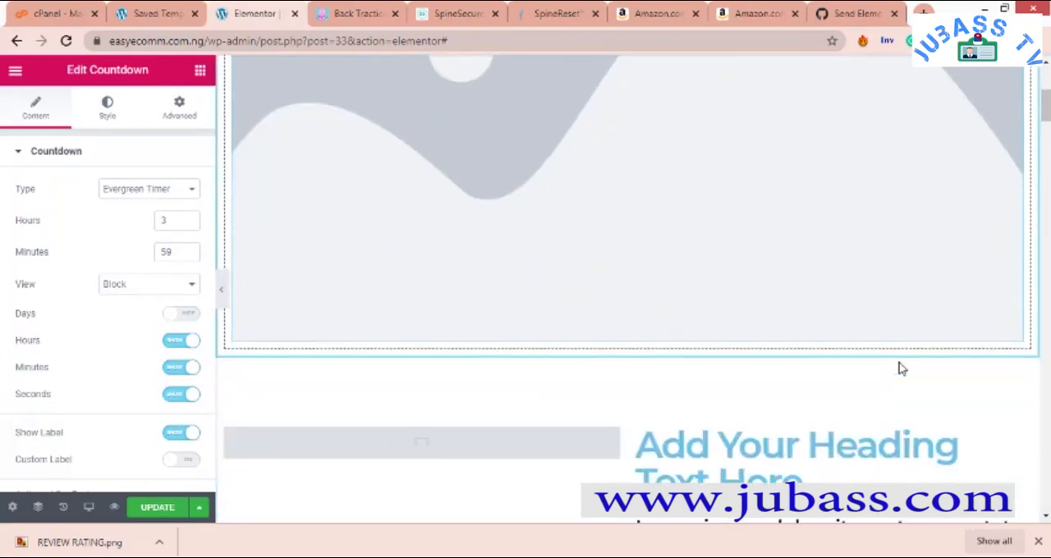
{"action": "scroll", "coordinate": [901, 369], "scroll_direction": "down", "scroll_amount": 10}
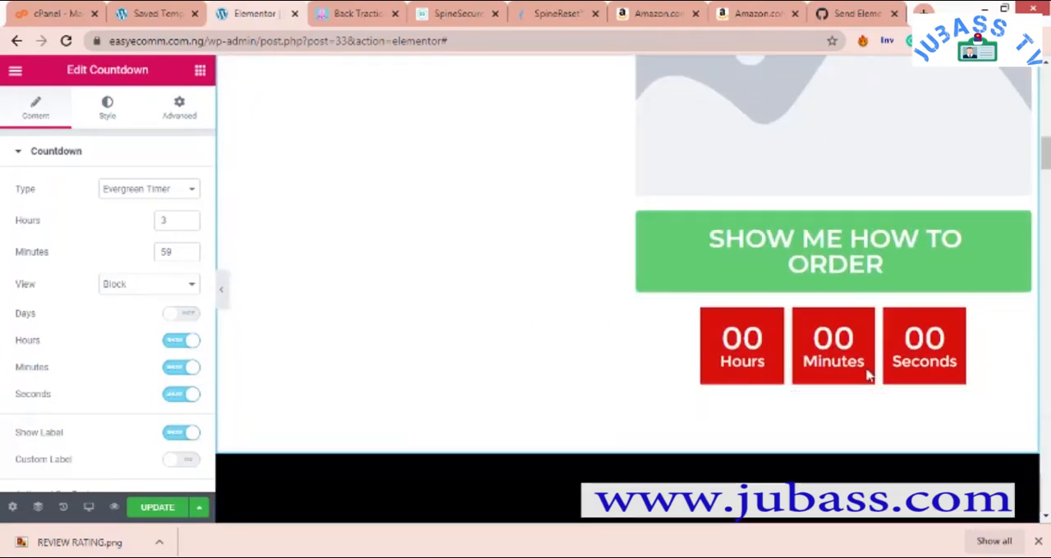
{"action": "right_click", "coordinate": [976, 348]}
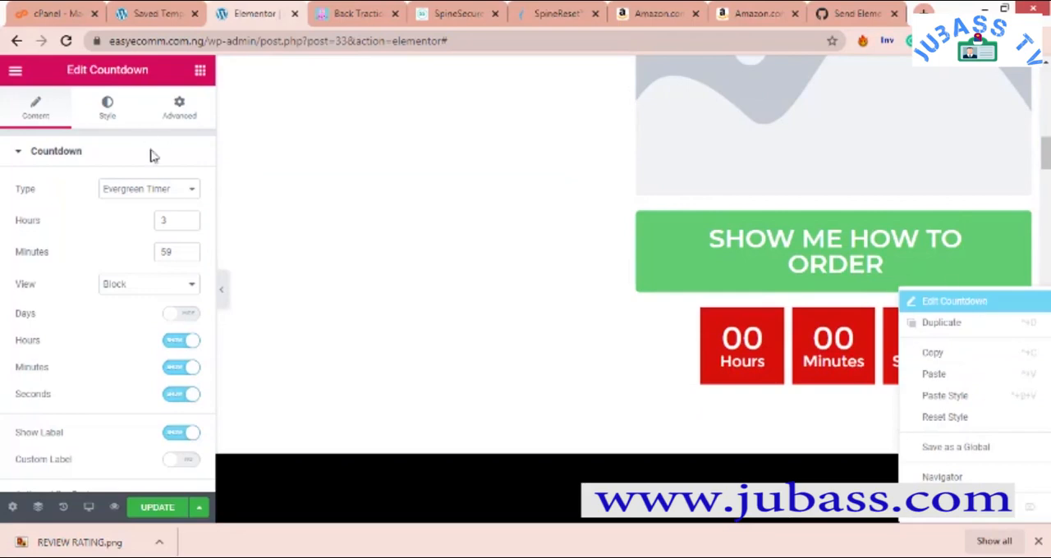
{"action": "left_click", "coordinate": [107, 107]}
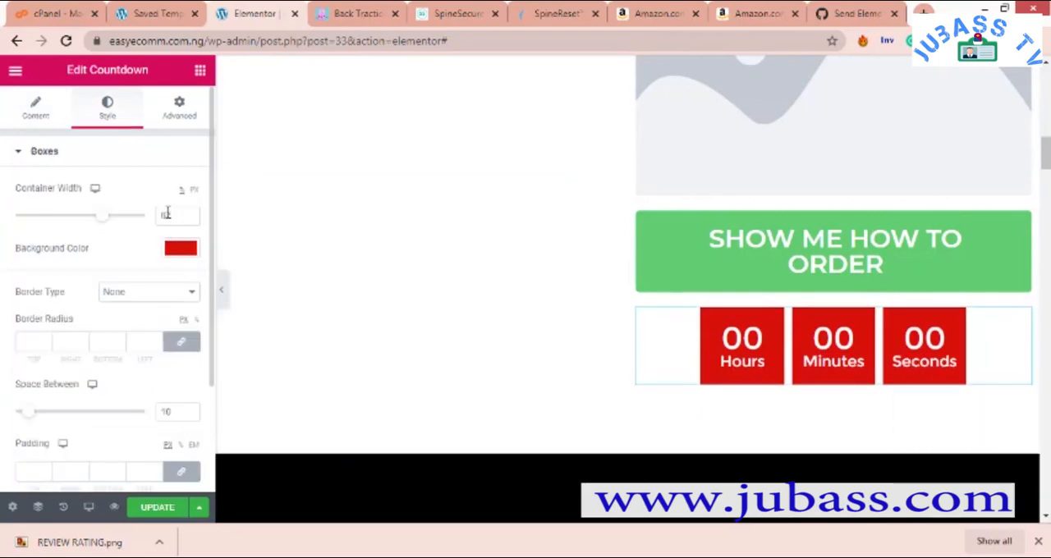
{"action": "left_click", "coordinate": [51, 110]}
{"action": "left_click", "coordinate": [164, 198]}
{"action": "left_click", "coordinate": [165, 199]}
- Examine the original countdown's Actions After Expire options together with its hours and minutes settings
{"action": "scroll", "coordinate": [137, 238], "scroll_direction": "down", "scroll_amount": 3}
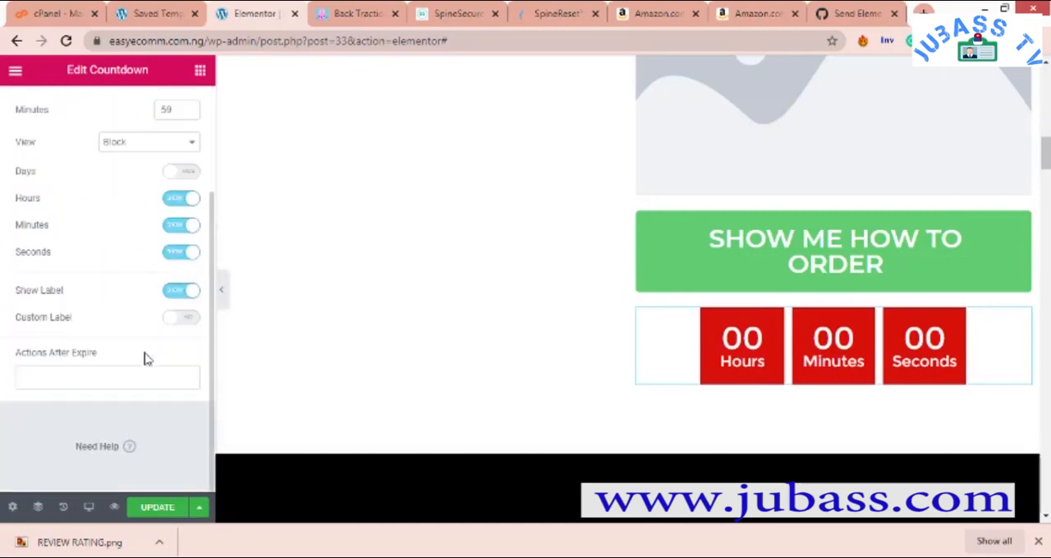
{"action": "left_click", "coordinate": [81, 384]}
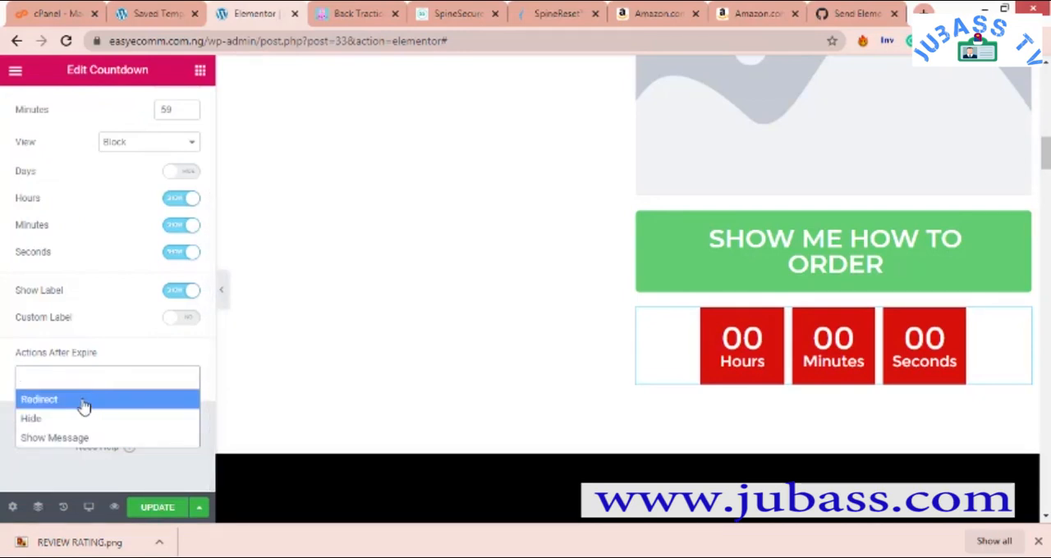
{"action": "scroll", "coordinate": [115, 304], "scroll_direction": "up", "scroll_amount": 2}
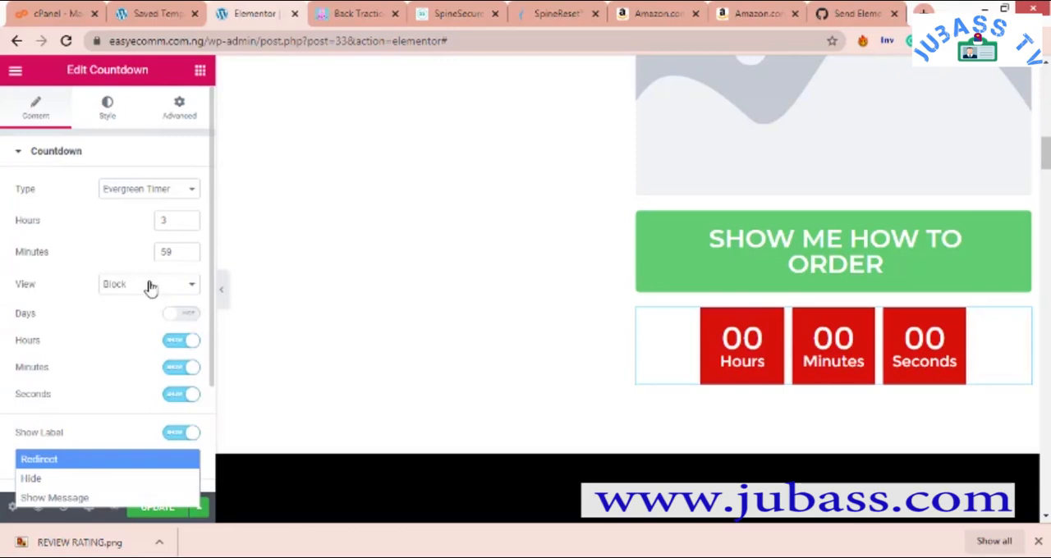
{"action": "scroll", "coordinate": [150, 289], "scroll_direction": "down", "scroll_amount": 2}
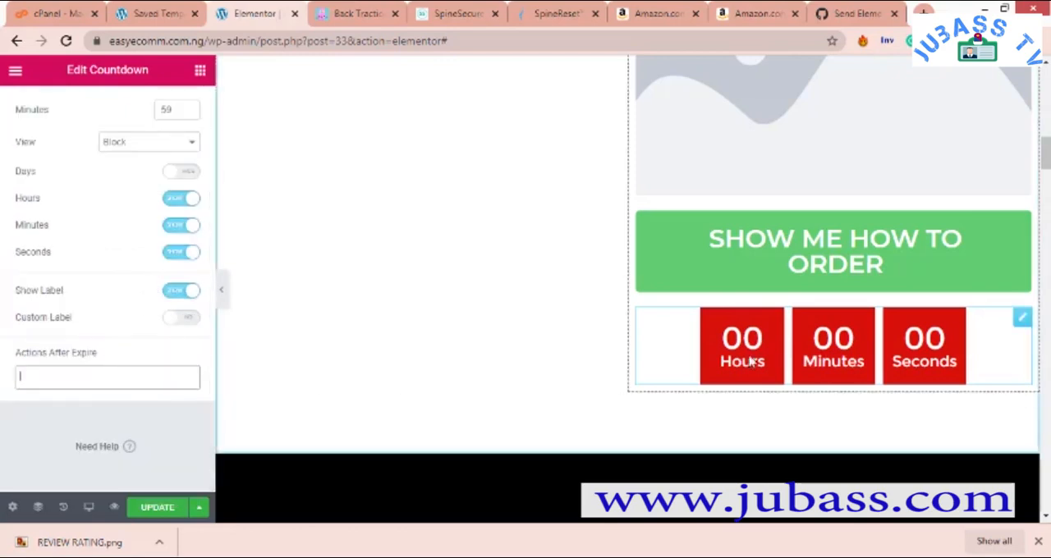
{"action": "scroll", "coordinate": [141, 235], "scroll_direction": "up", "scroll_amount": 2}
{"action": "left_click", "coordinate": [174, 221]}
{"action": "scroll", "coordinate": [114, 229], "scroll_direction": "down", "scroll_amount": 2}
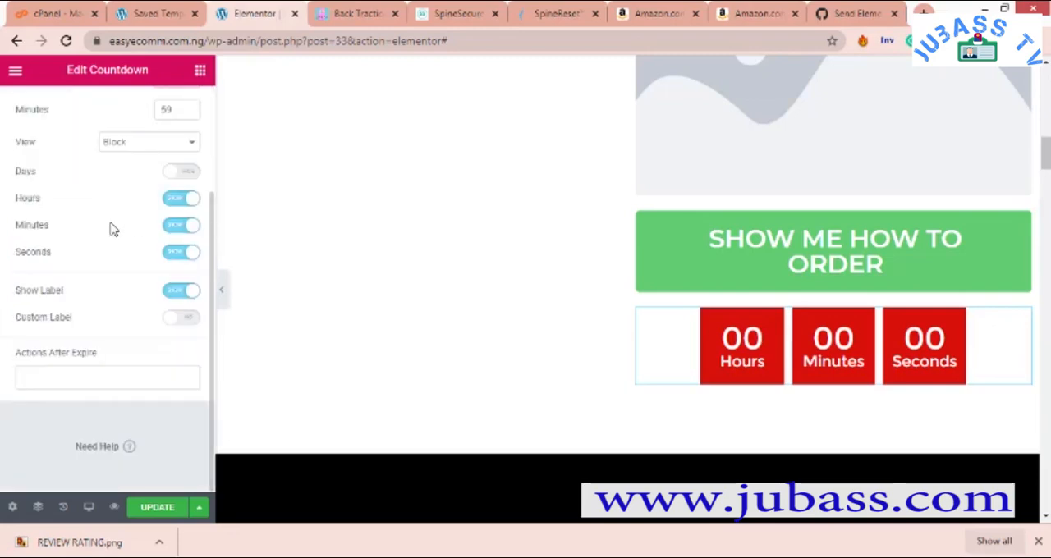
{"action": "left_click", "coordinate": [89, 371]}
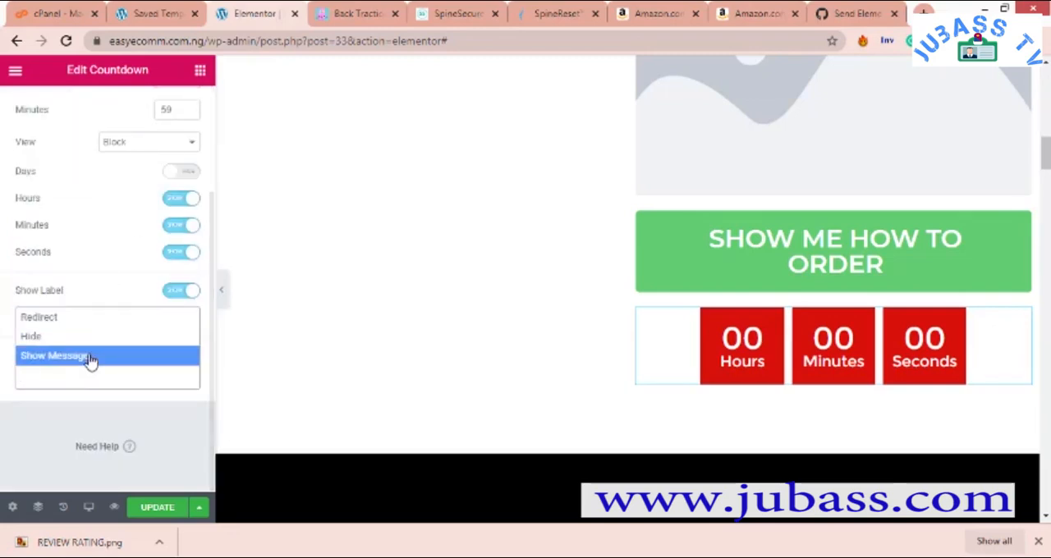
{"action": "scroll", "coordinate": [90, 230], "scroll_direction": "up", "scroll_amount": 1}
{"action": "left_click", "coordinate": [90, 230]}
- Open the countdown below the "You are one step away" heading for editing to view its timer settings
{"action": "scroll", "coordinate": [708, 279], "scroll_direction": "down", "scroll_amount": 12}
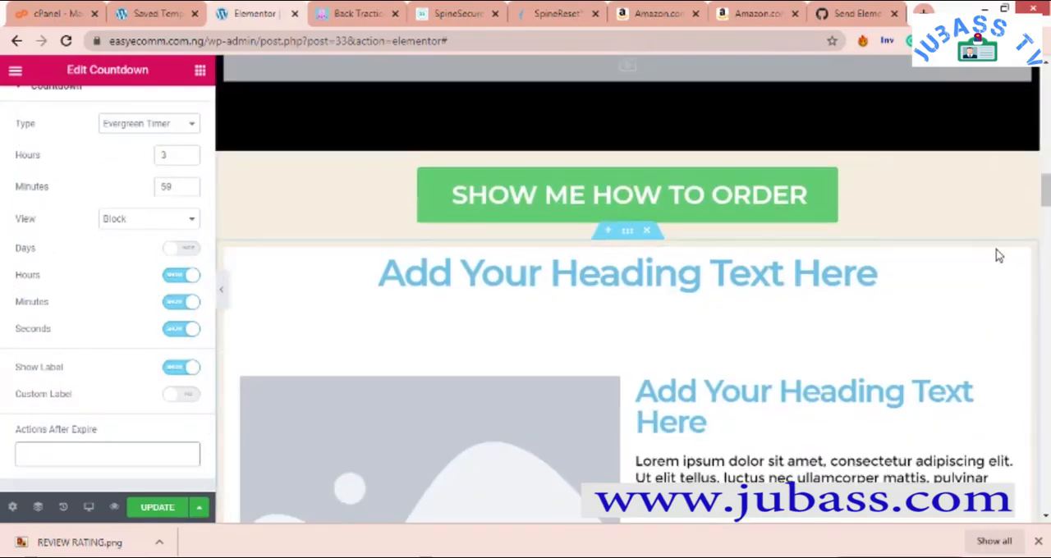
{"action": "scroll", "coordinate": [554, 253], "scroll_direction": "up", "scroll_amount": 10}
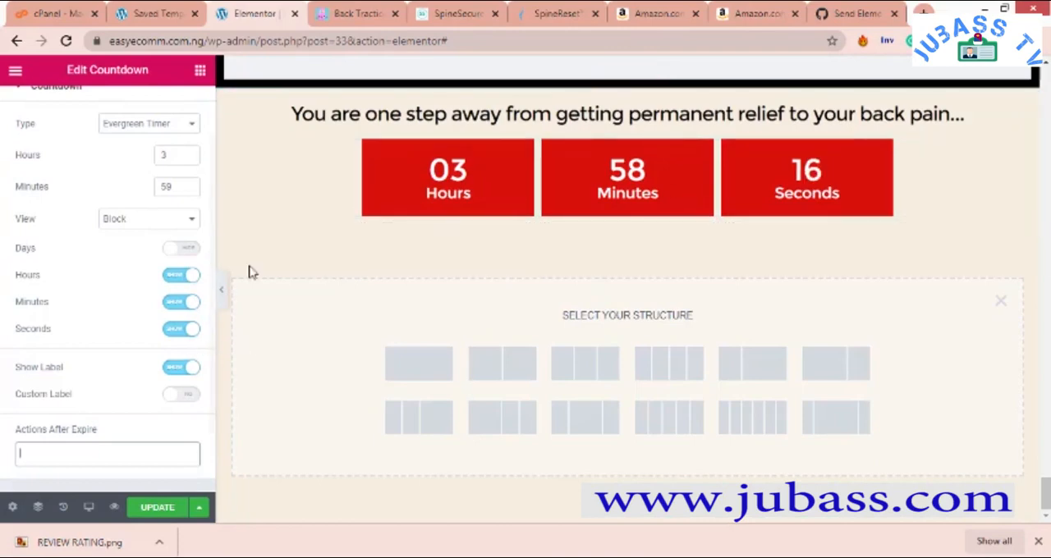
{"action": "right_click", "coordinate": [1018, 160]}
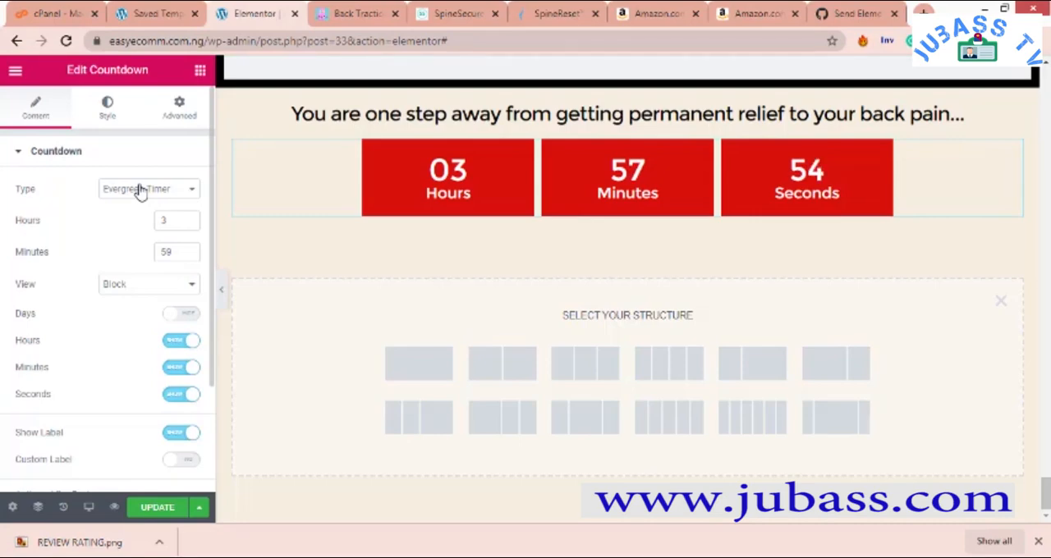
- Open the empty section below the countdown for editing and set its padding to 1 on all sides
{"action": "left_click", "coordinate": [175, 226]}
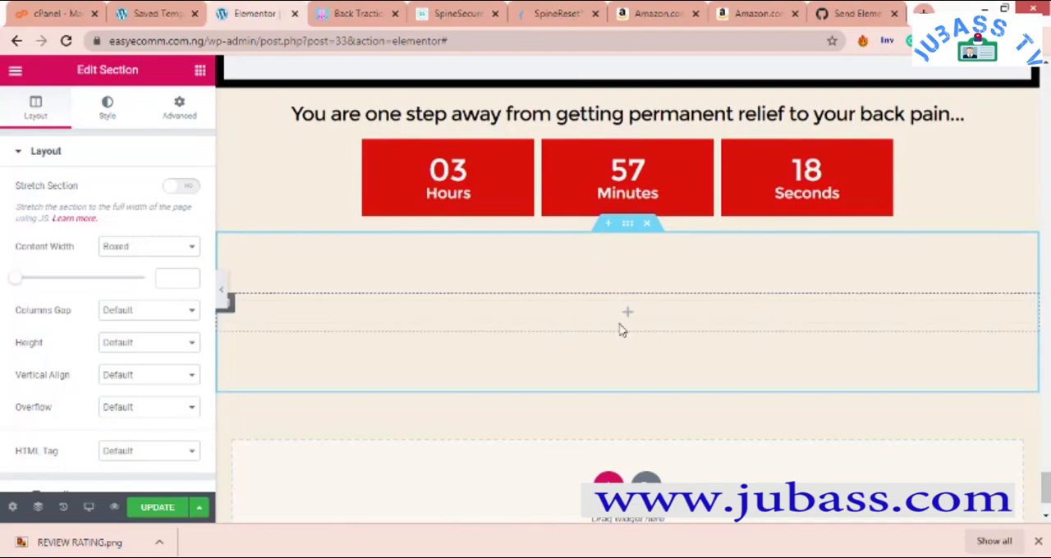
{"action": "scroll", "coordinate": [621, 328], "scroll_direction": "up", "scroll_amount": 5}
{"action": "scroll", "coordinate": [616, 311], "scroll_direction": "down", "scroll_amount": 4}
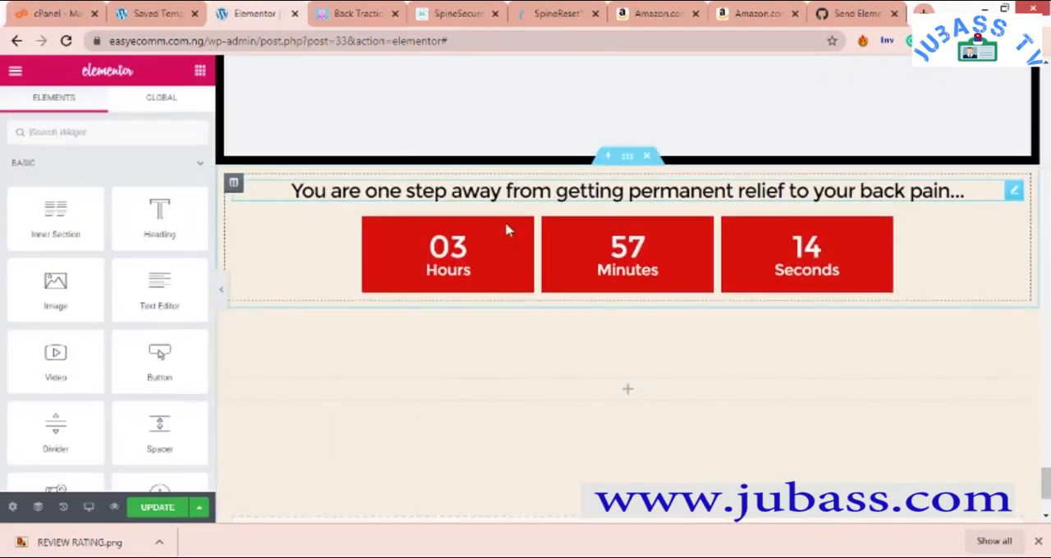
{"action": "left_click_drag", "start_coordinate": [159, 210], "coordinate": [197, 229]}
{"action": "right_click", "coordinate": [409, 353]}
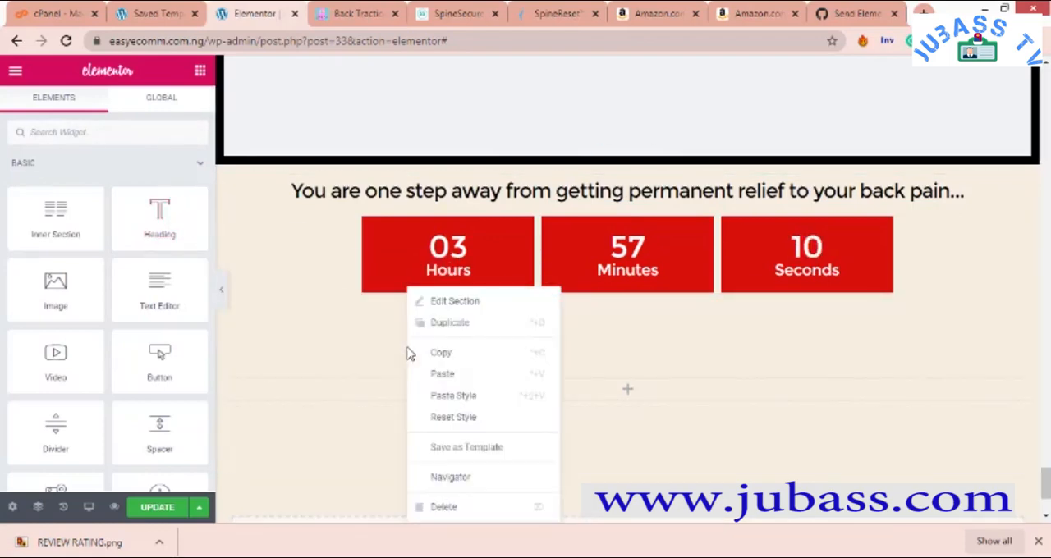
{"action": "left_click", "coordinate": [480, 300]}
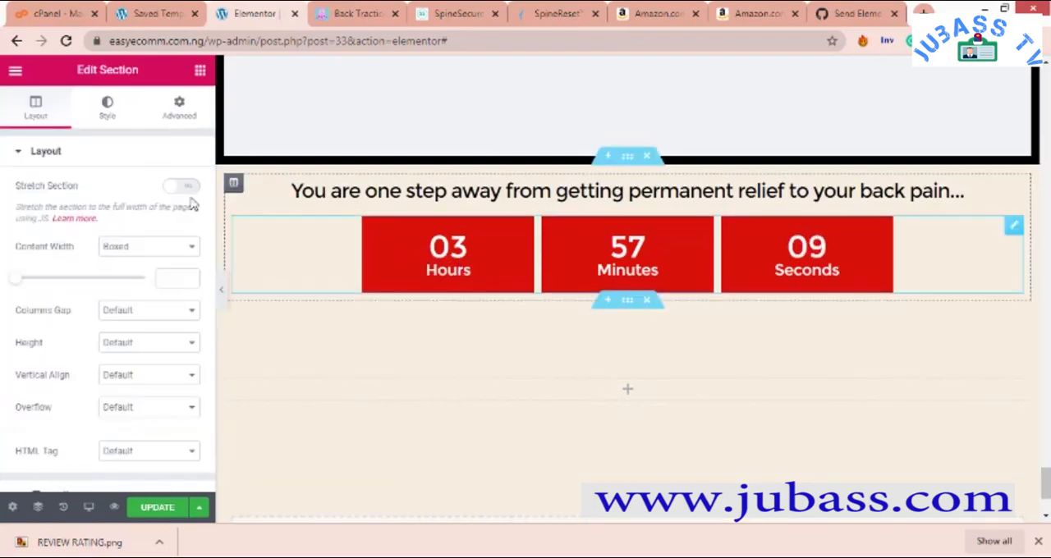
{"action": "left_click", "coordinate": [174, 115]}
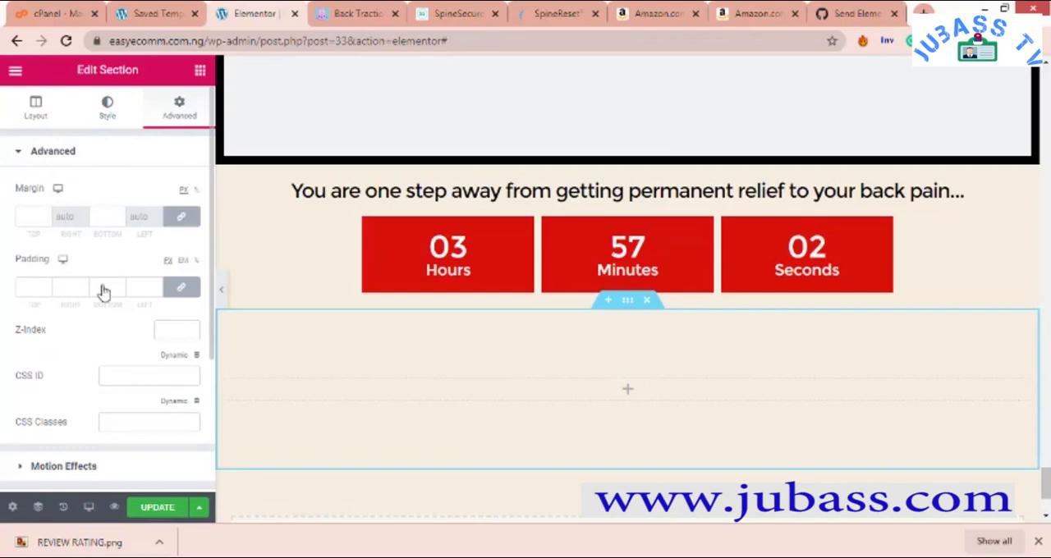
{"action": "left_click", "coordinate": [45, 286]}
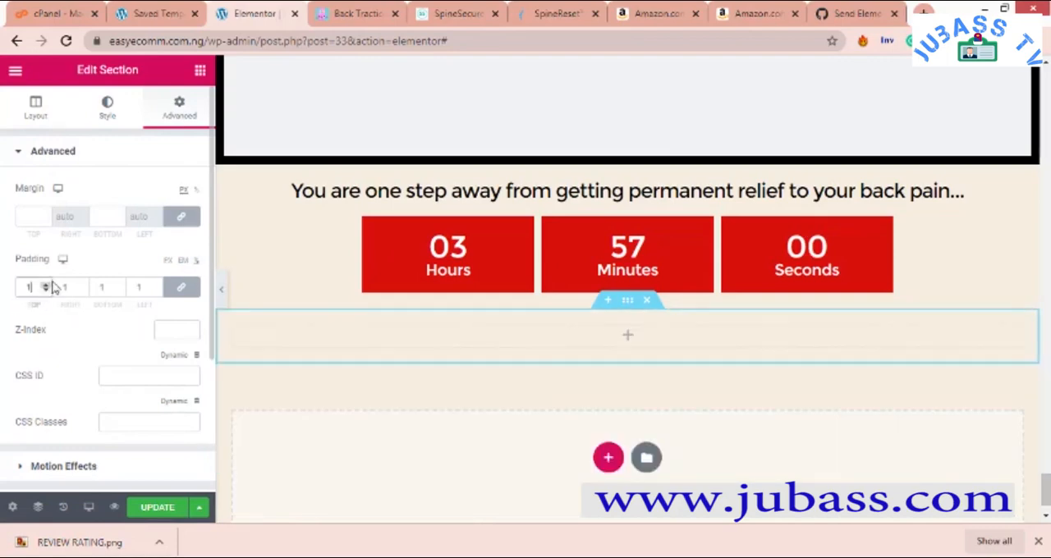
- Turn on Stretch Section for the empty section and set its content width to Full Width
{"action": "left_click", "coordinate": [43, 113]}
{"action": "left_click", "coordinate": [188, 188]}
{"action": "left_click", "coordinate": [165, 244]}
{"action": "left_click", "coordinate": [155, 272]}
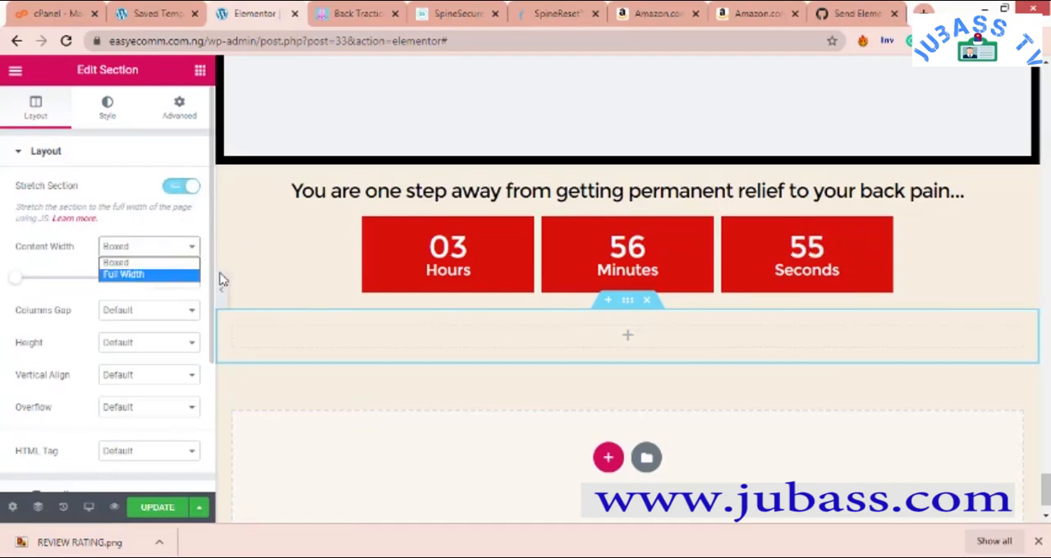
- Add a Heading widget to the empty section below the countdown with the title "Place Your Order Below"
{"action": "left_click", "coordinate": [201, 77]}
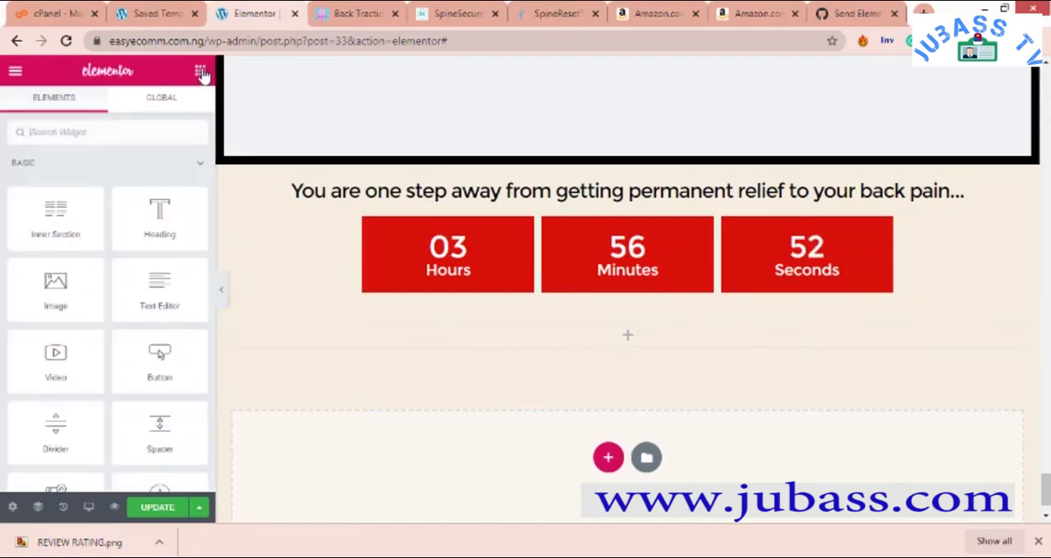
{"action": "left_click_drag", "start_coordinate": [152, 225], "coordinate": [626, 350]}
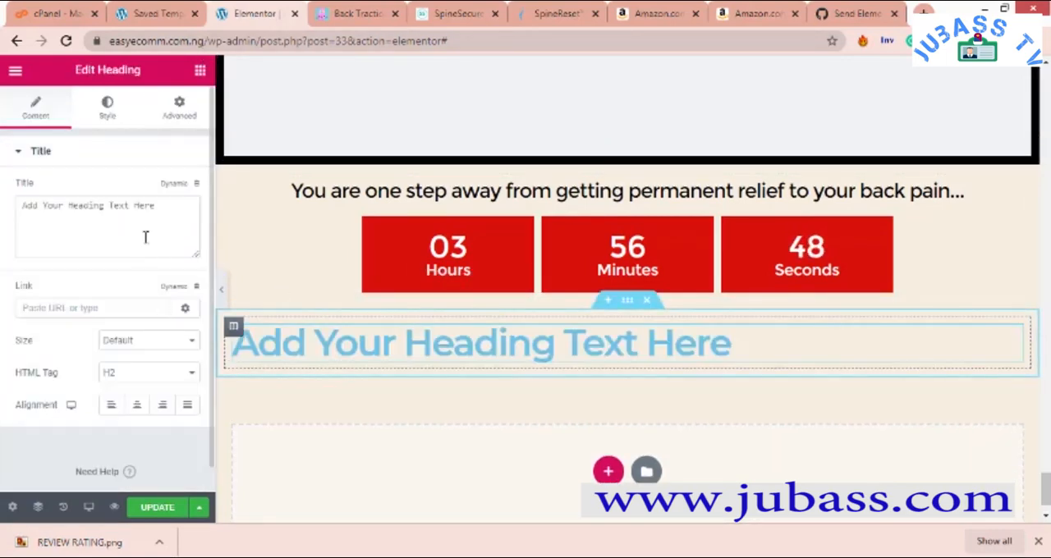
{"action": "triple_click", "coordinate": [165, 216]}
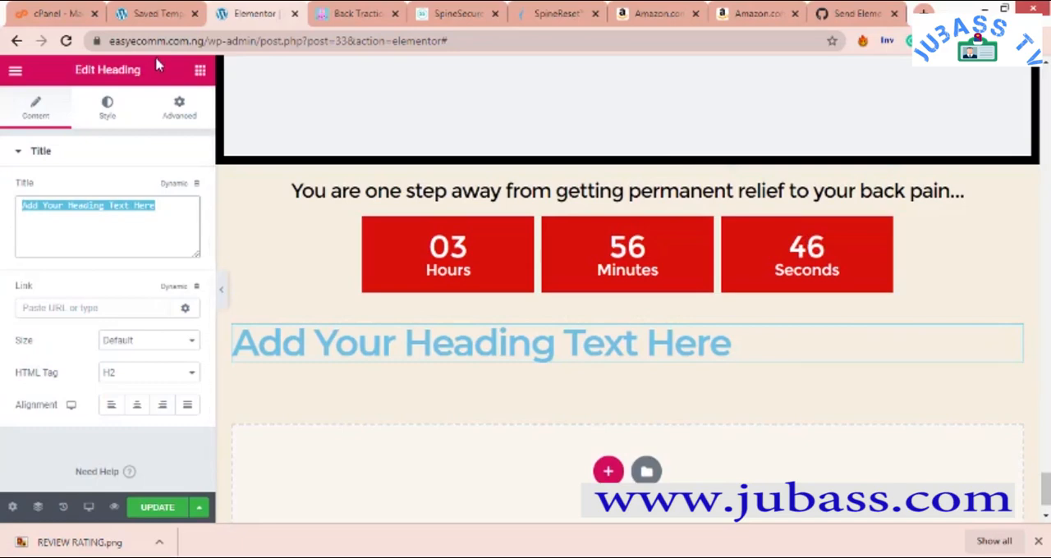
{"action": "type", "text": "Pl"}
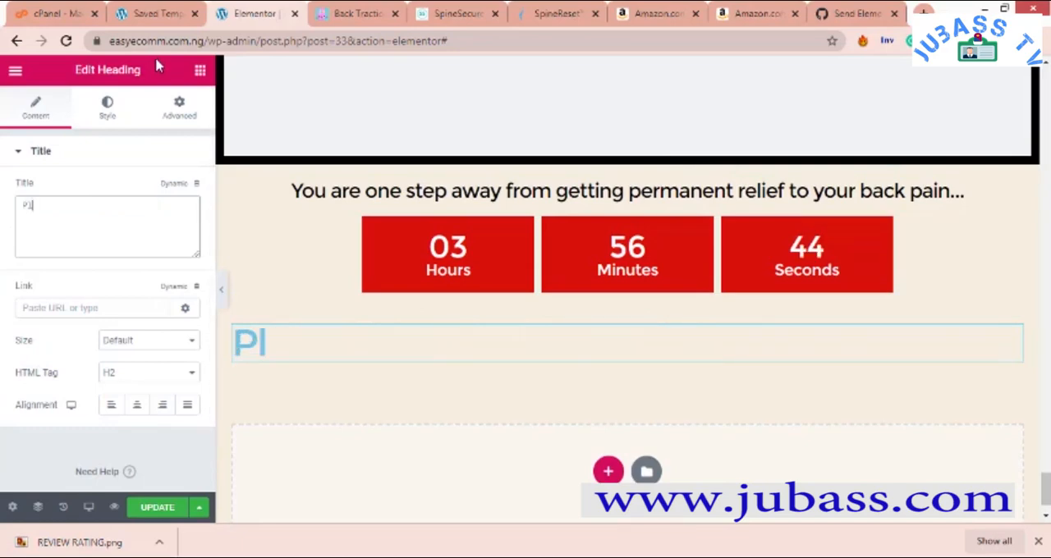
{"action": "type", "text": "ace Yo"}
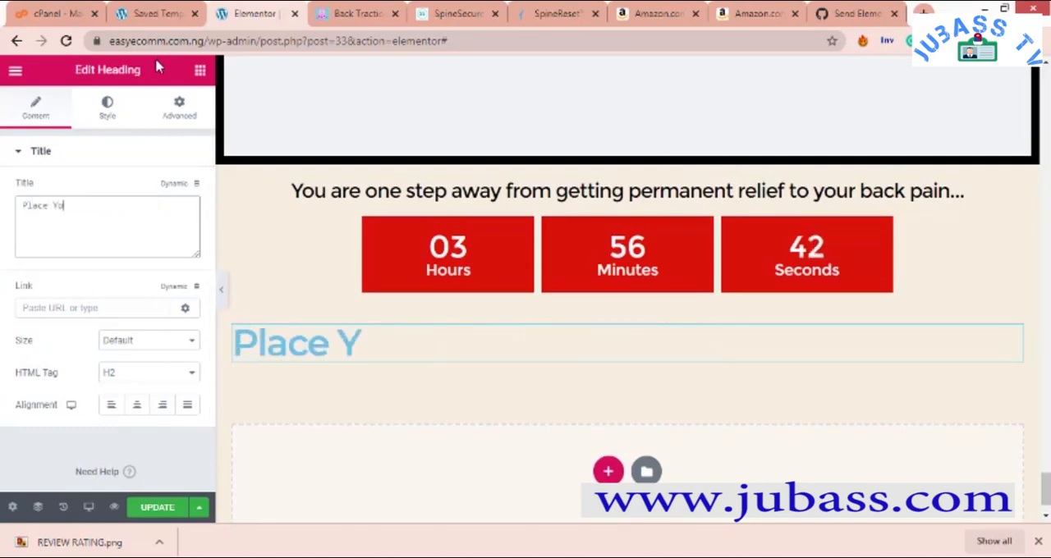
{"action": "type", "text": "ur Order"}
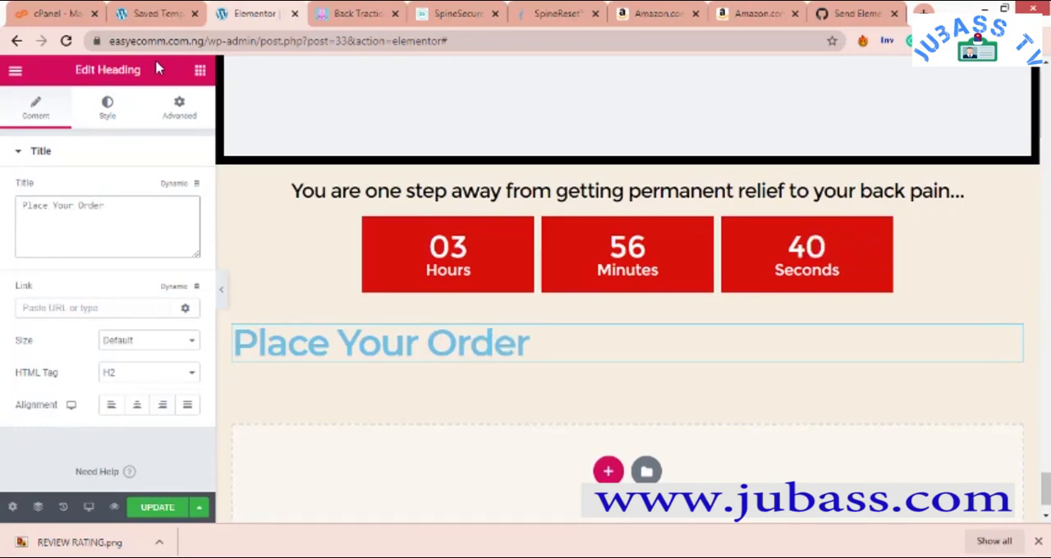
{"action": "type", "text": " Below"}
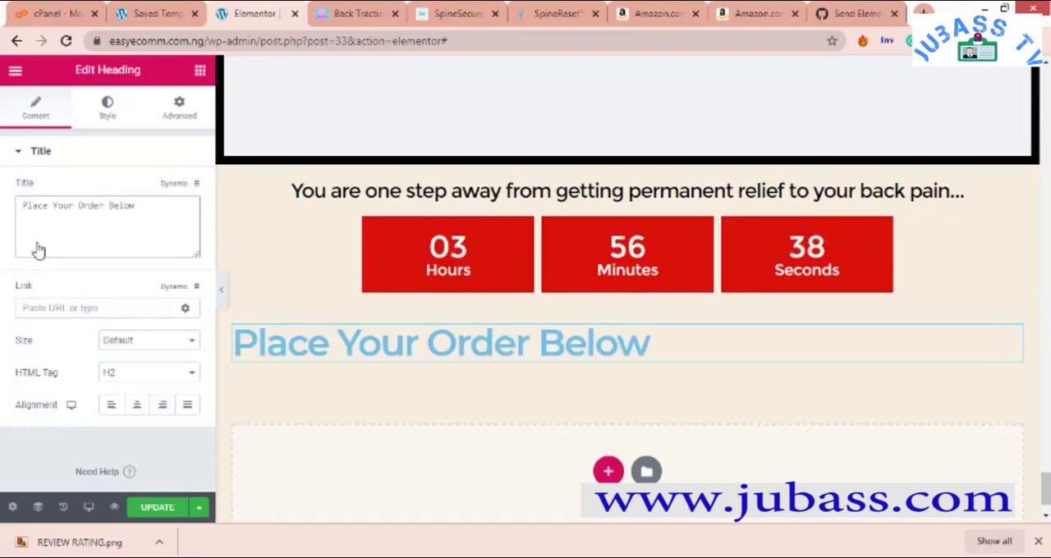
- Center the "Place Your Order Below" heading and set its HTML tag to H1
{"action": "left_click", "coordinate": [136, 404]}
{"action": "left_click", "coordinate": [150, 375]}
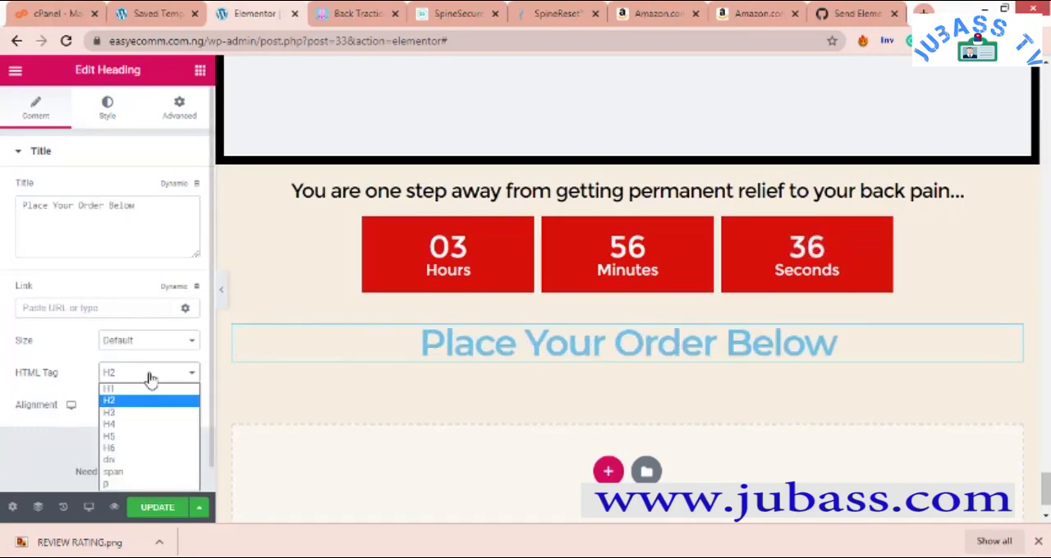
{"action": "left_click", "coordinate": [154, 391]}
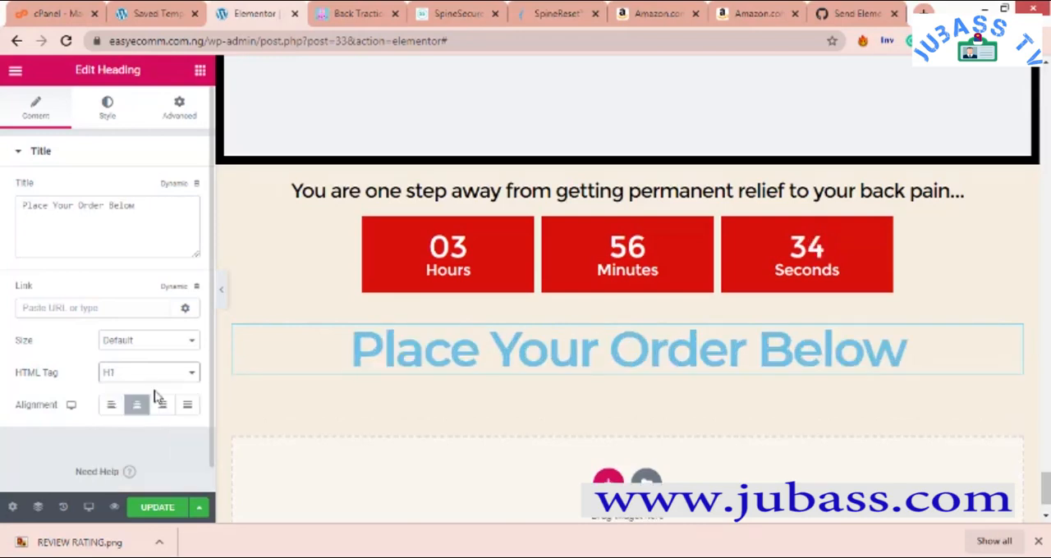
- Set the text color of the "Place Your Order Below" heading to black, #000000
{"action": "left_click", "coordinate": [104, 109]}
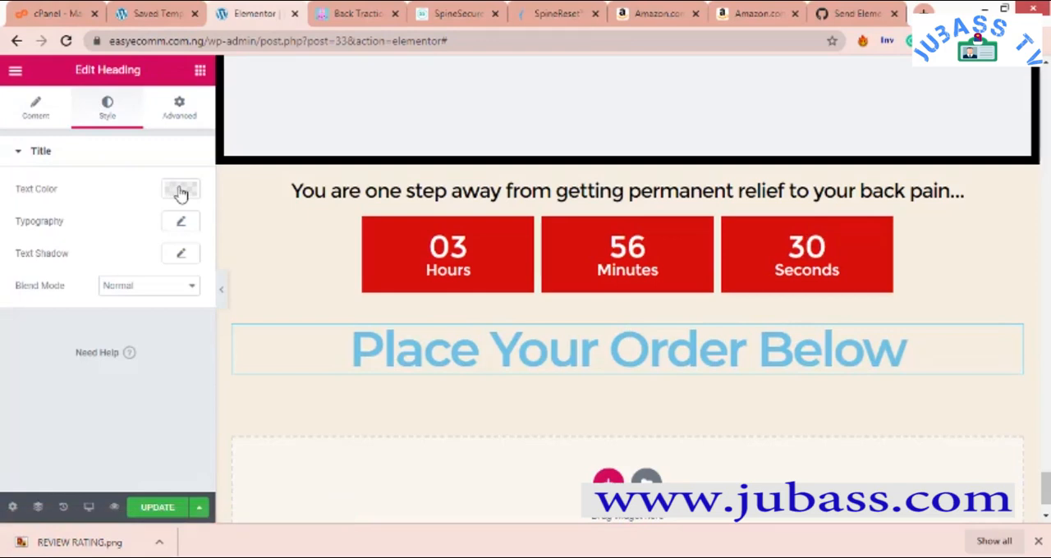
{"action": "left_click", "coordinate": [175, 190]}
{"action": "left_click", "coordinate": [253, 228]}
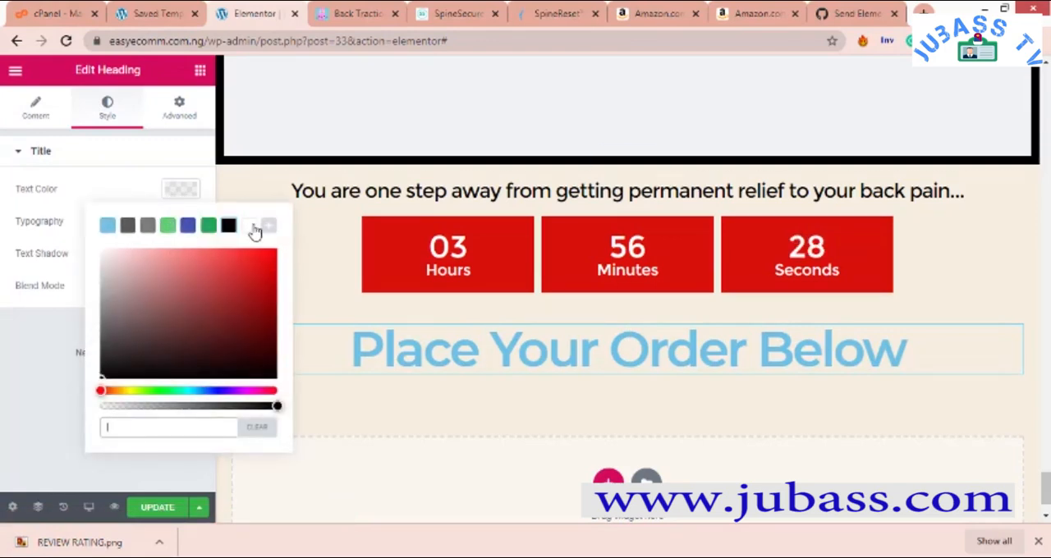
{"action": "left_click", "coordinate": [230, 226]}
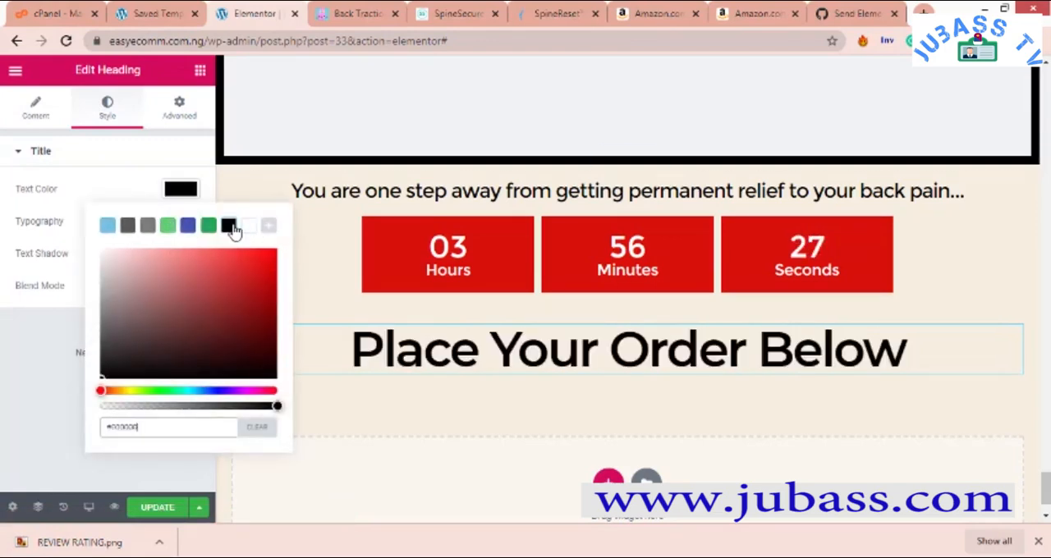
{"action": "left_click", "coordinate": [97, 166]}
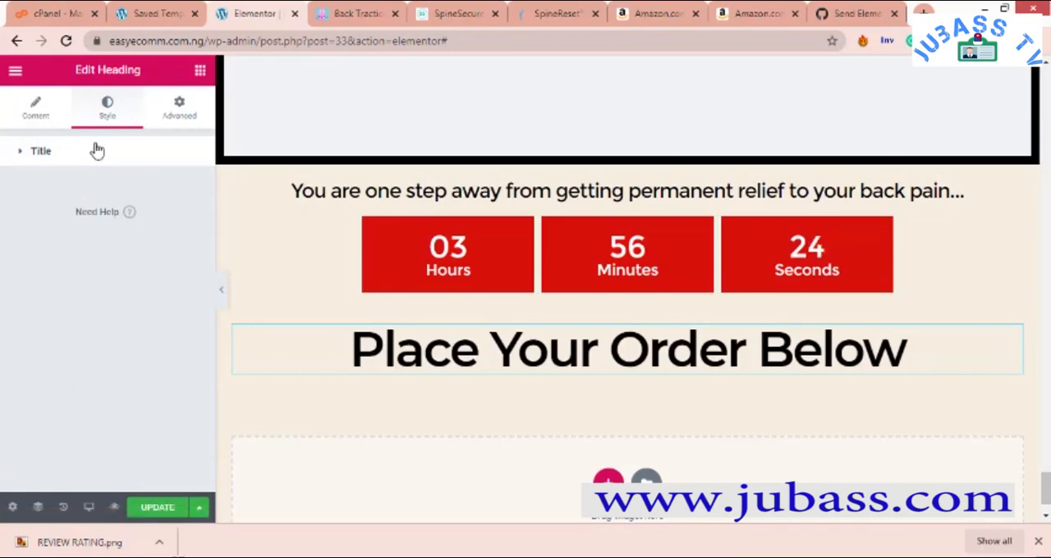
{"action": "left_click", "coordinate": [97, 150]}
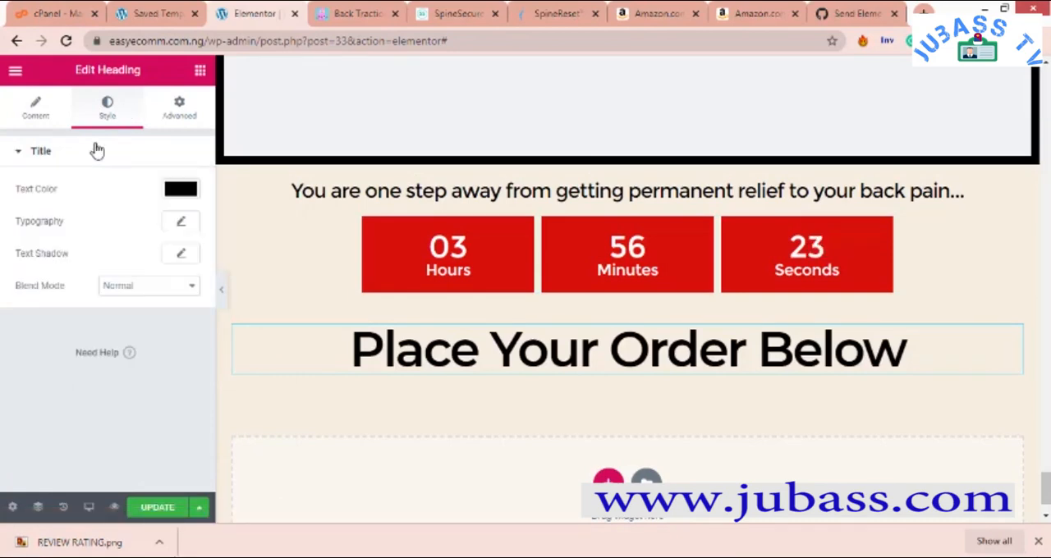
- Set the typography of the "Place Your Order Below" heading to weight 700 and size 85 px
{"action": "left_click", "coordinate": [182, 224]}
{"action": "left_click_drag", "start_coordinate": [35, 334], "coordinate": [62, 324]}
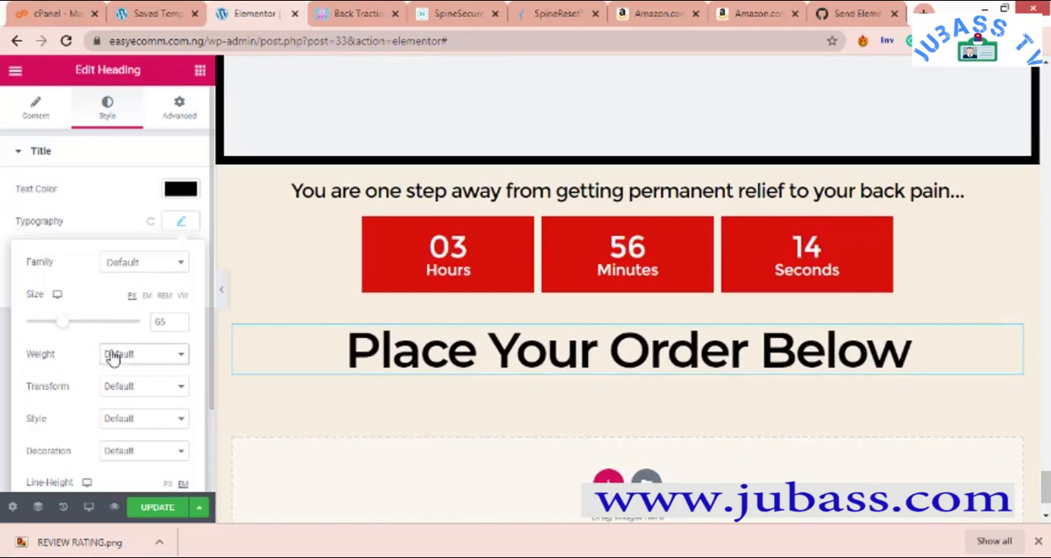
{"action": "left_click", "coordinate": [119, 354]}
{"action": "left_click", "coordinate": [129, 442]}
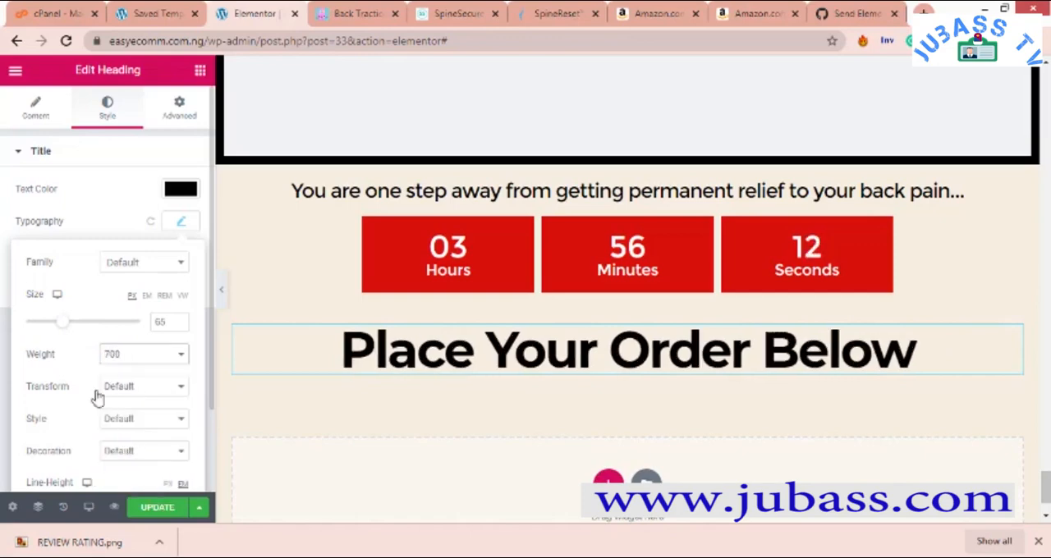
{"action": "left_click_drag", "start_coordinate": [66, 330], "coordinate": [79, 334]}
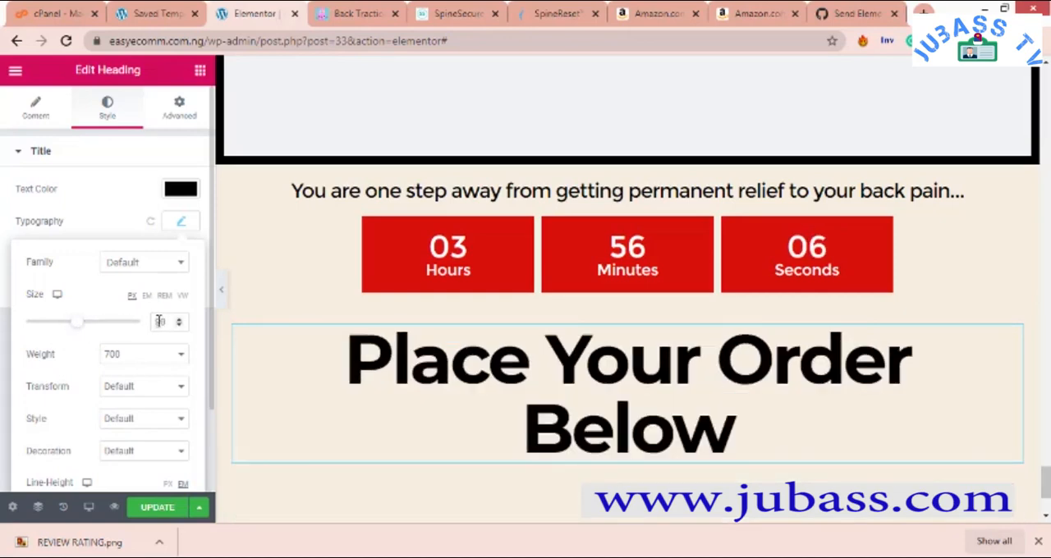
{"action": "key", "text": "BackSpace"}
{"action": "key", "text": "BackSpace"}
{"action": "type", "text": "85"}
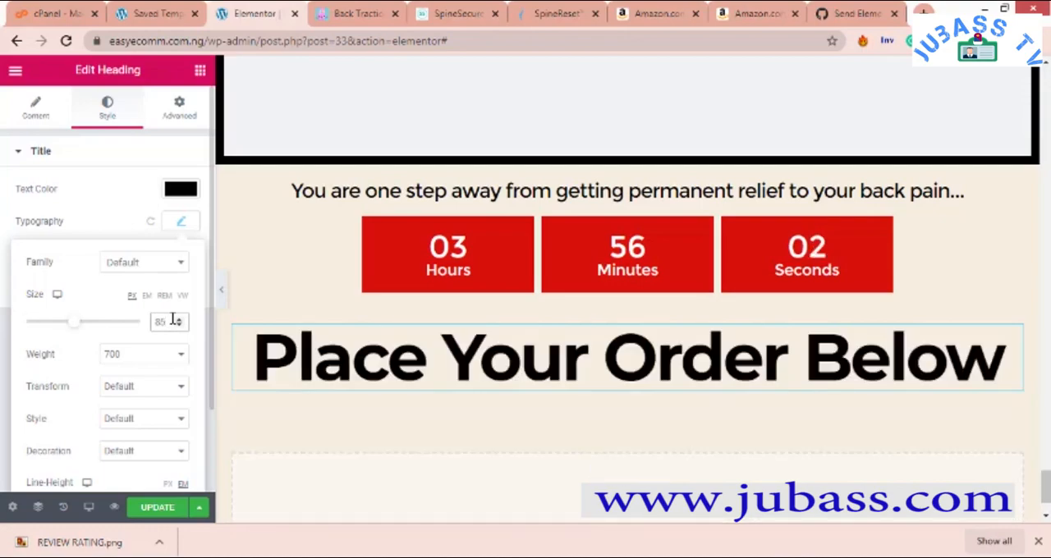
{"action": "left_click", "coordinate": [133, 140]}
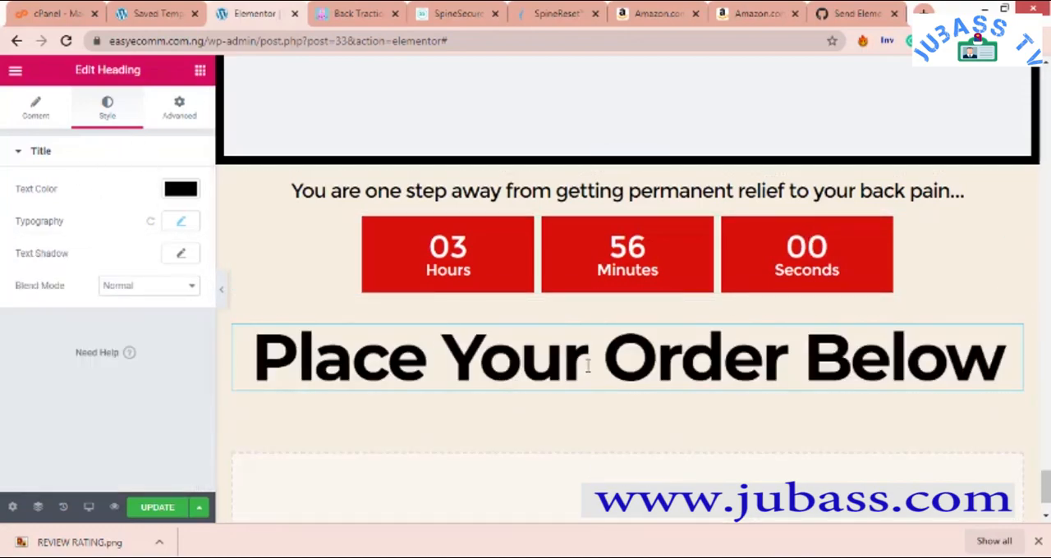
- Add another Heading widget directly below the "Place Your Order Below" heading in the same section
{"action": "scroll", "coordinate": [589, 369], "scroll_direction": "down", "scroll_amount": 2}
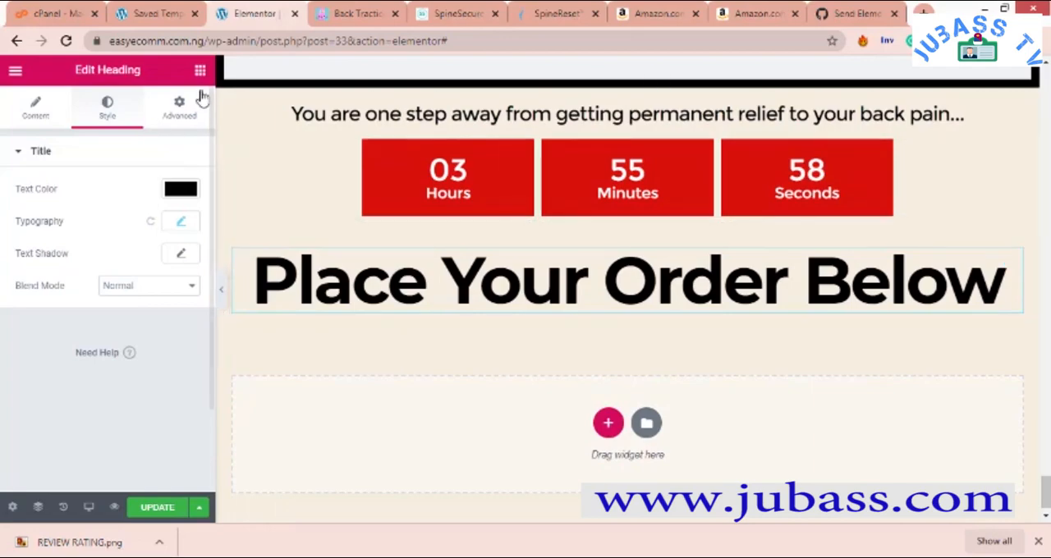
{"action": "left_click", "coordinate": [182, 107]}
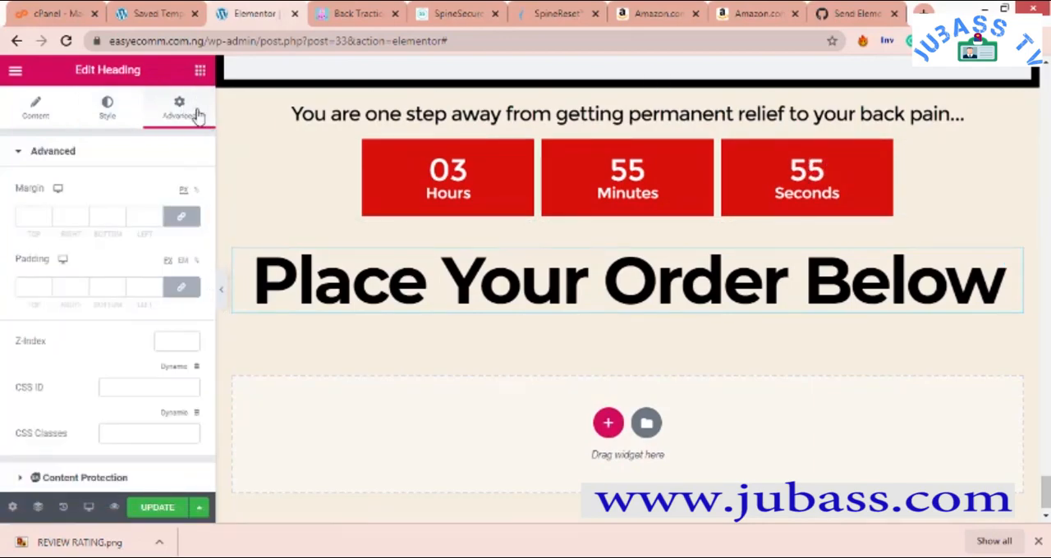
{"action": "left_click_drag", "start_coordinate": [158, 213], "coordinate": [615, 302]}
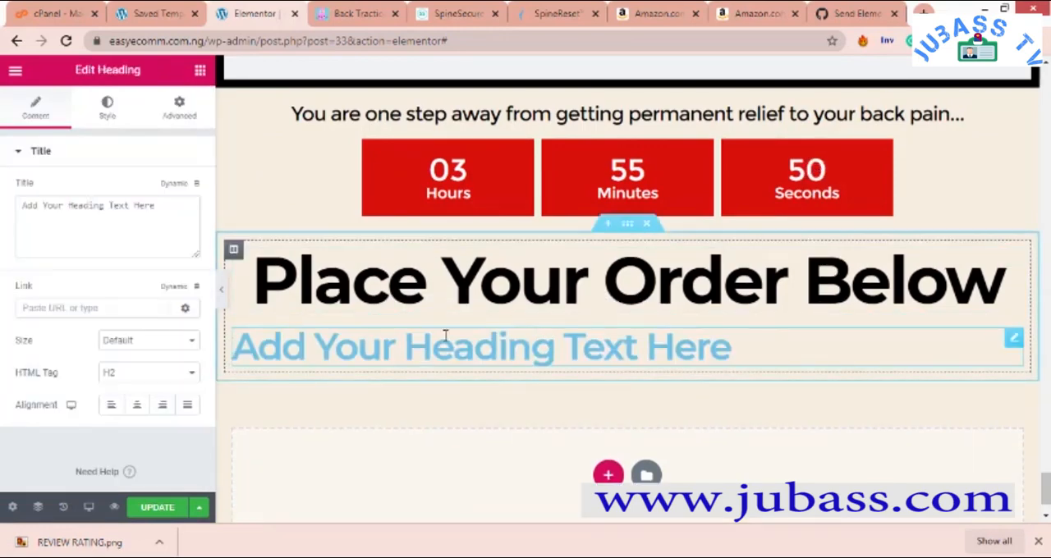
{"action": "left_click_drag", "start_coordinate": [157, 206], "coordinate": [3, 261]}
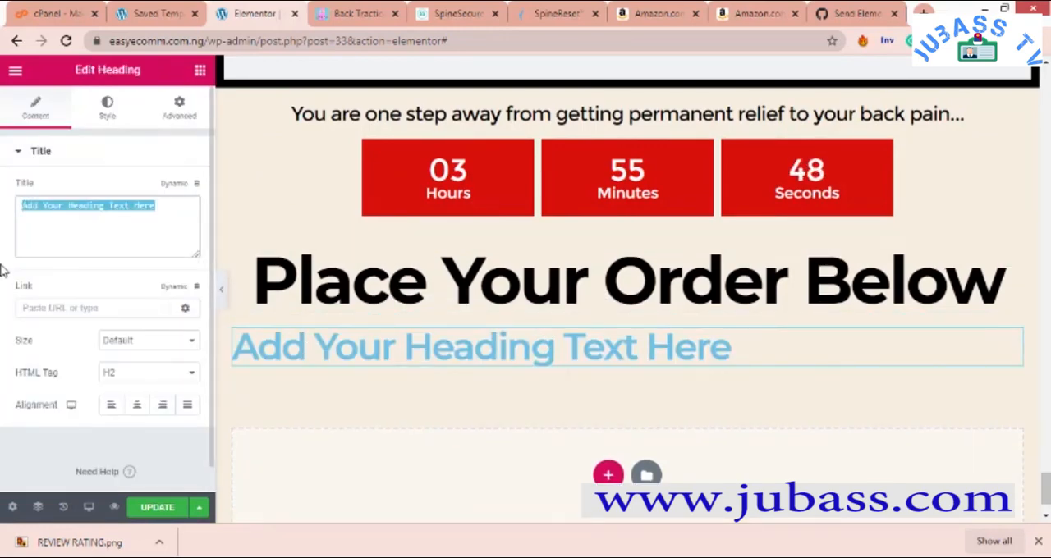
{"action": "type", "text": "P"}
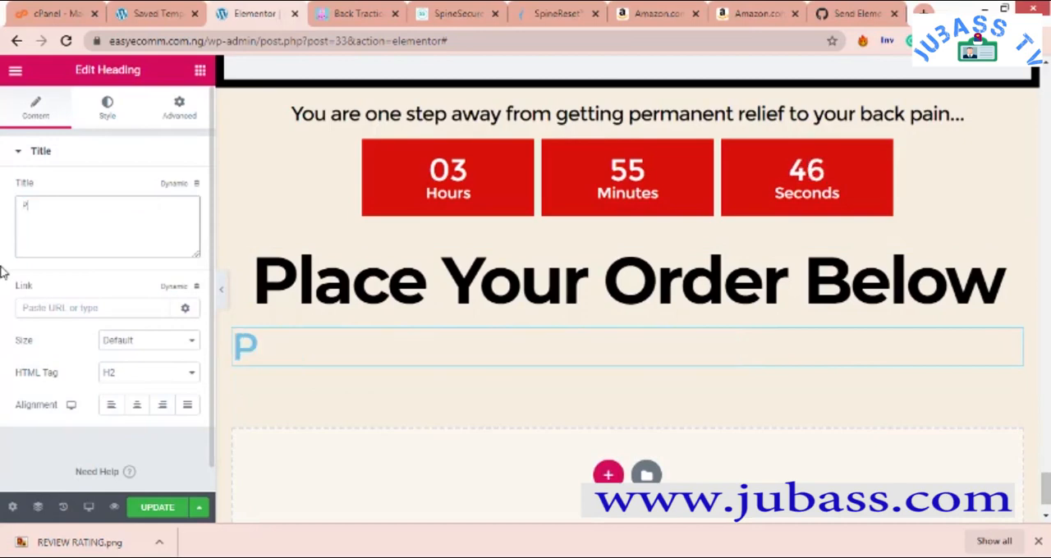
{"action": "type", "text": "leease"}
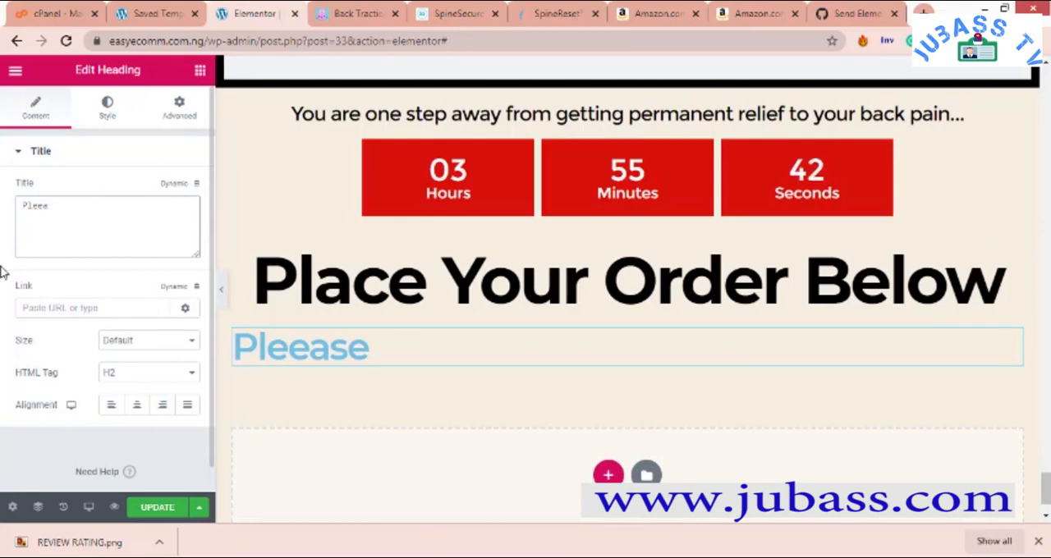
{"action": "key", "text": "BackSpace"}
{"action": "key", "text": "BackSpace"}
{"action": "key", "text": "BackSpace"}
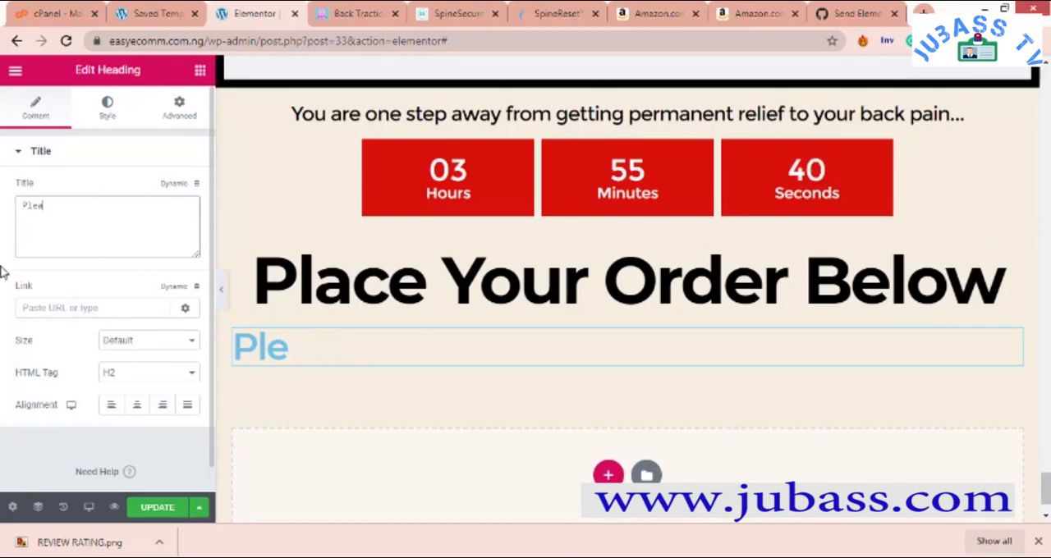
{"action": "type", "text": "choose a"}
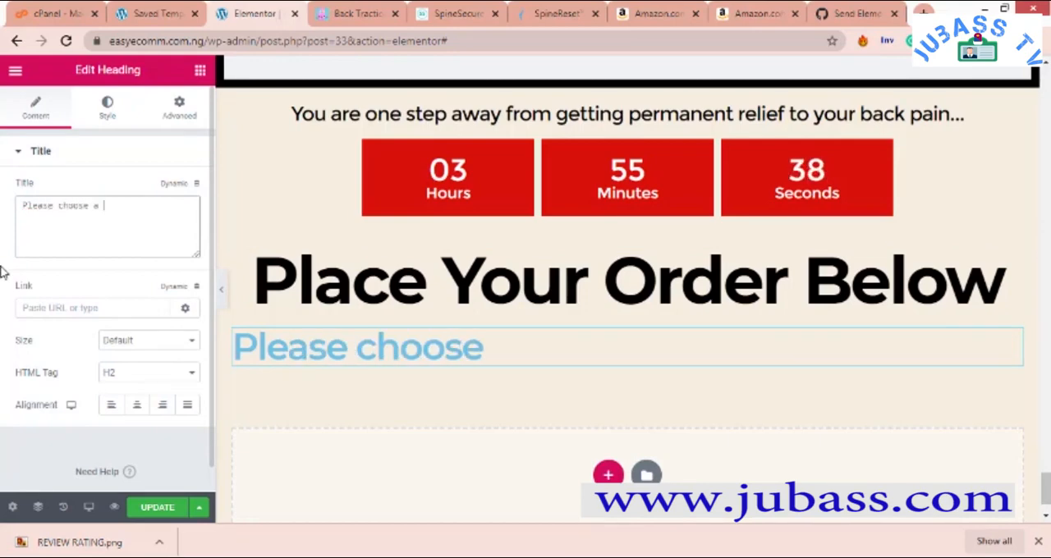
{"action": "key", "text": "BackSpace"}
{"action": "key", "text": "BackSpace"}
{"action": "key", "text": "BackSpace"}
{"action": "key", "text": "BackSpace"}
{"action": "key", "text": "BackSpace"}
{"action": "key", "text": "BackSpace"}
{"action": "key", "text": "BackSpace"}
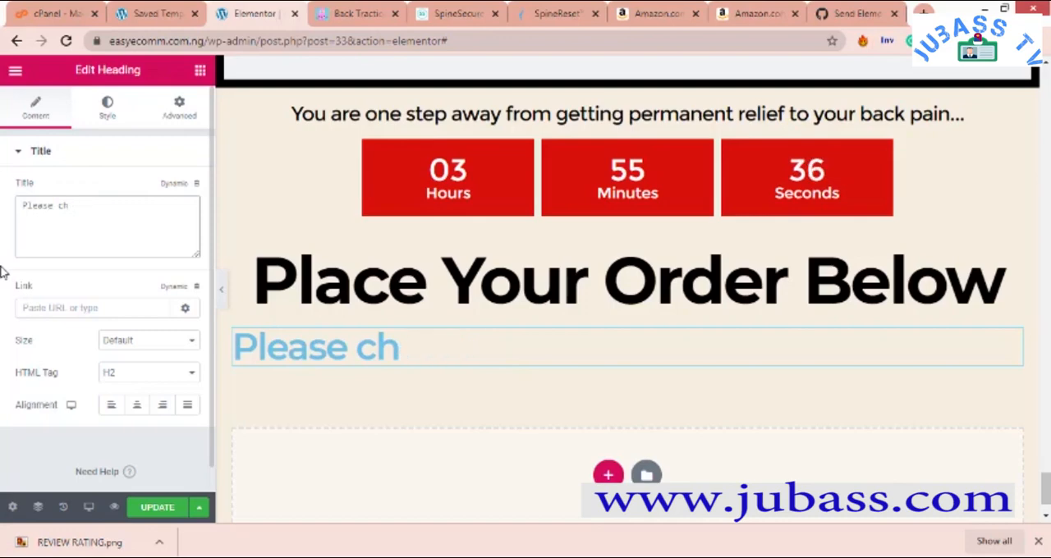
{"action": "key", "text": "BackSpace"}
{"action": "type", "text": "se"}
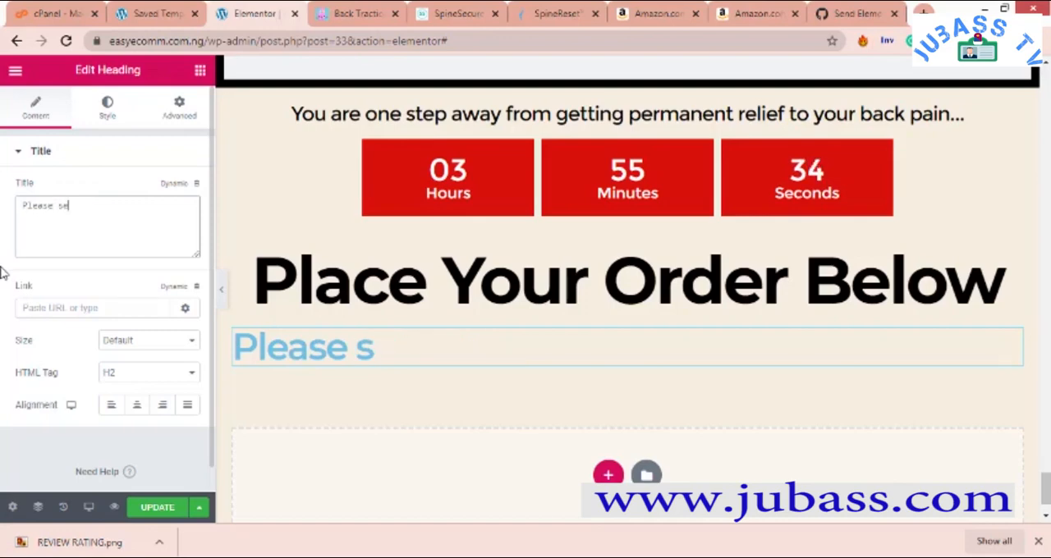
{"action": "type", "text": "le"}
{"action": "key", "text": "BackSpace"}
{"action": "key", "text": "BackSpace"}
{"action": "key", "text": "BackSpace"}
{"action": "key", "text": "BackSpace"}
{"action": "key", "text": "BackSpace"}
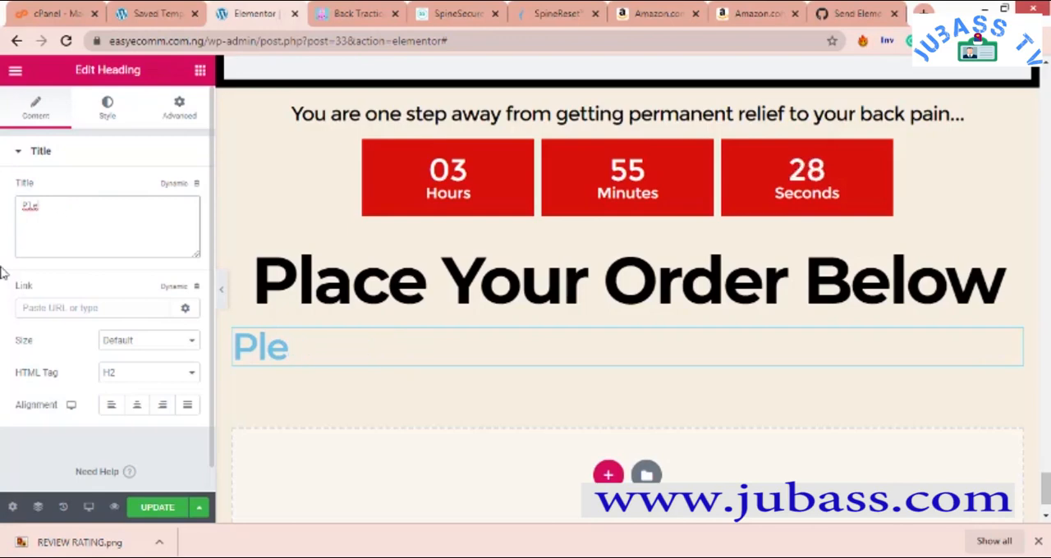
{"action": "key", "text": "BackSpace"}
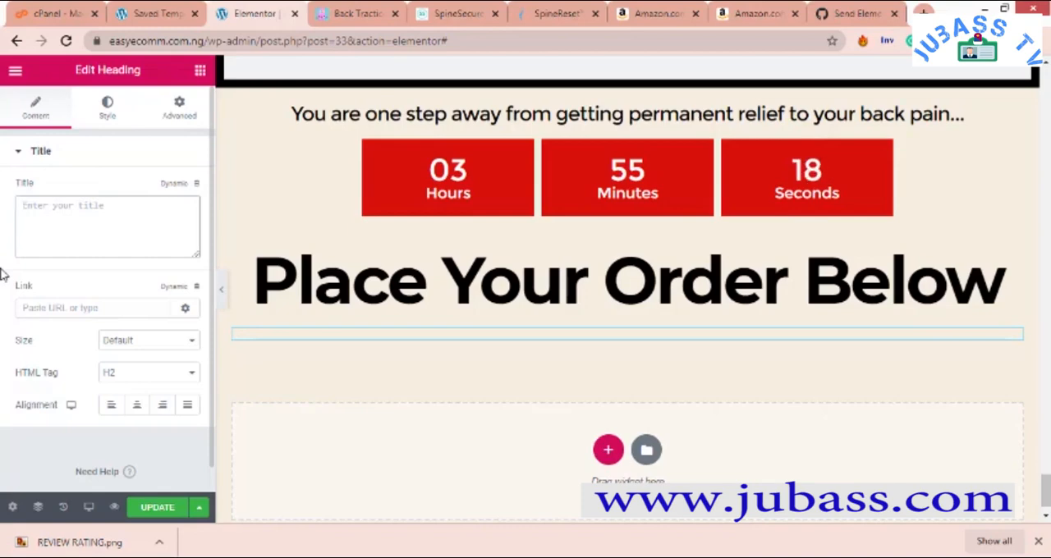
- Enter "Select A Package" as the text of the heading below "Place Your Order Below" and center it
{"action": "type", "text": "elect A"}
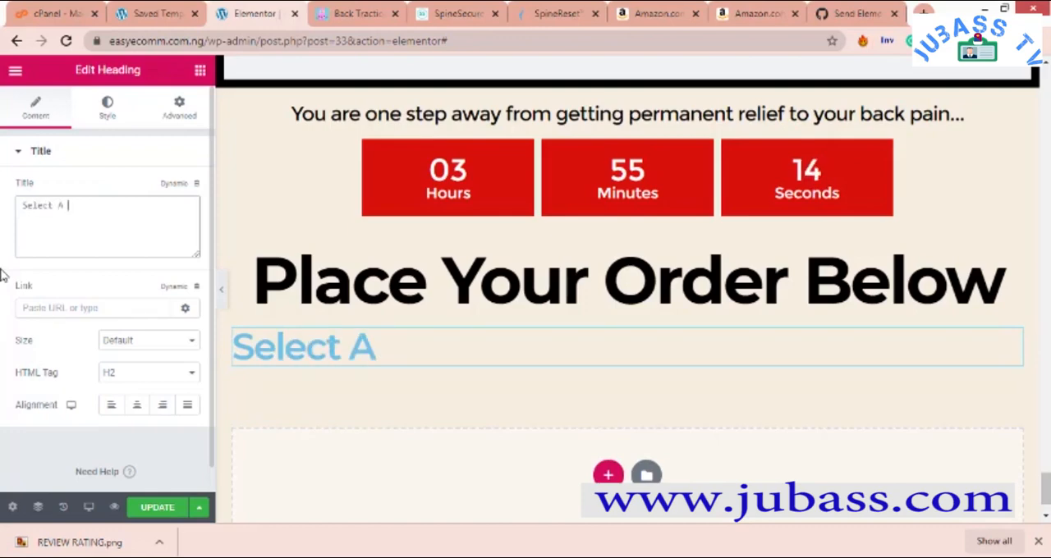
{"action": "type", "text": " Package"}
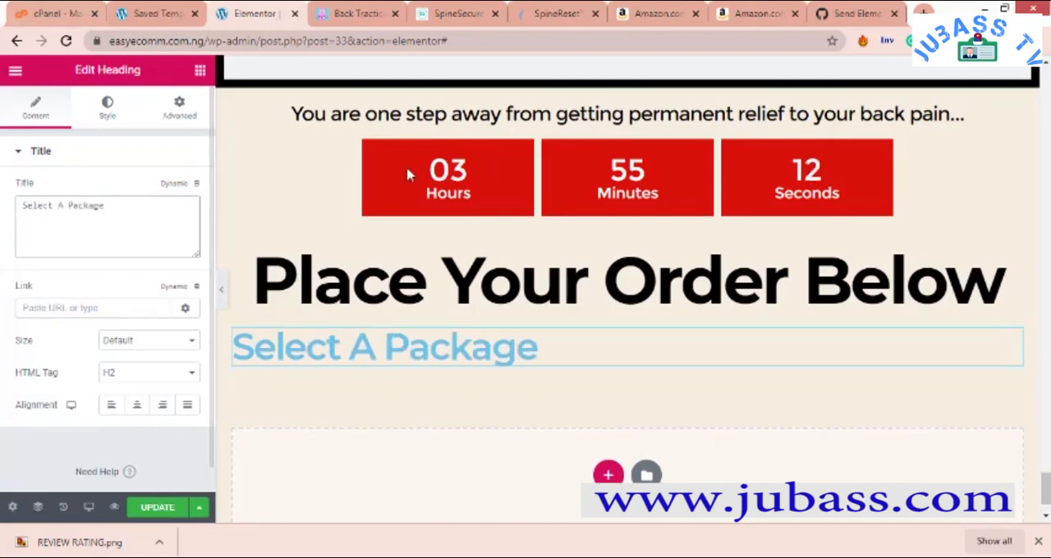
{"action": "left_click", "coordinate": [138, 406]}
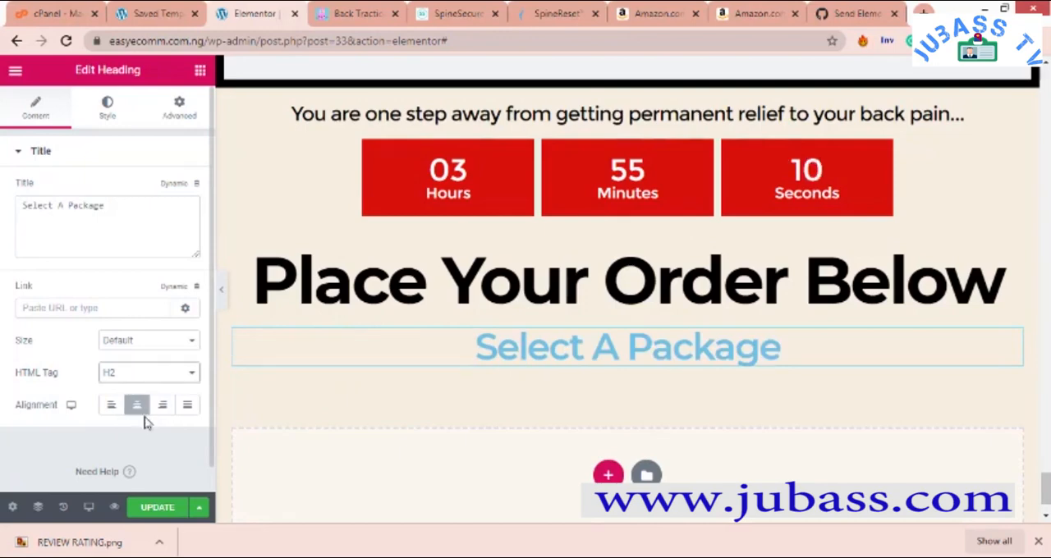
- Set the HTML tag of the "Select A Package" heading to H4
{"action": "left_click", "coordinate": [145, 372]}
{"action": "left_click", "coordinate": [144, 437]}
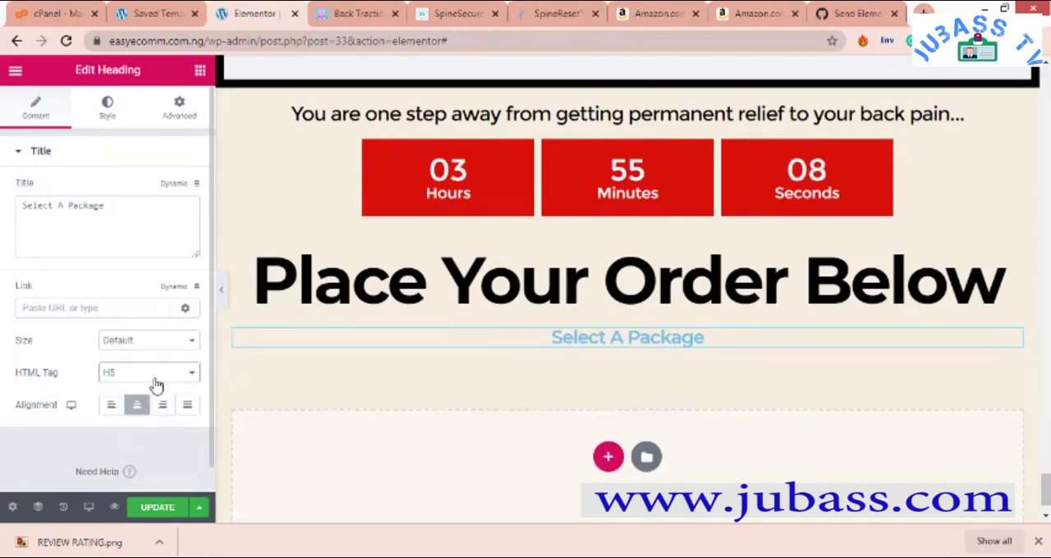
{"action": "left_click", "coordinate": [151, 375]}
{"action": "left_click", "coordinate": [161, 427]}
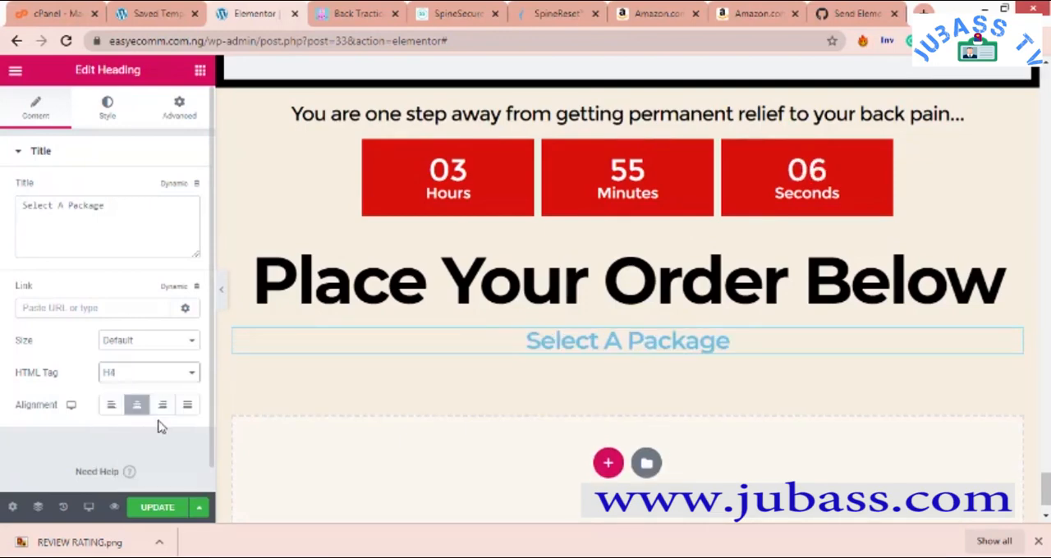
- Set the text color of the "Select A Package" heading to black, #000000
{"action": "left_click", "coordinate": [108, 105]}
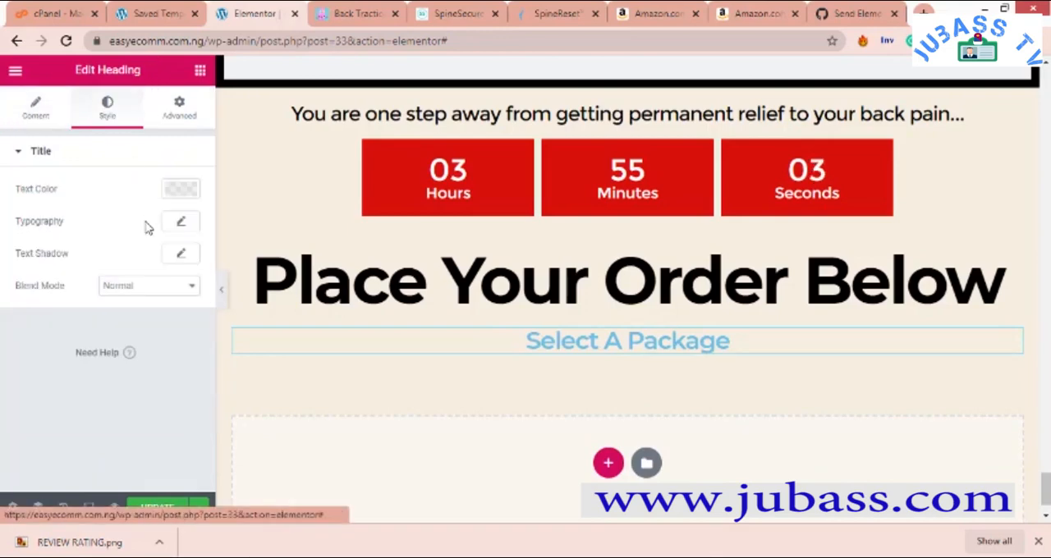
{"action": "left_click", "coordinate": [191, 193]}
{"action": "left_click", "coordinate": [228, 225]}
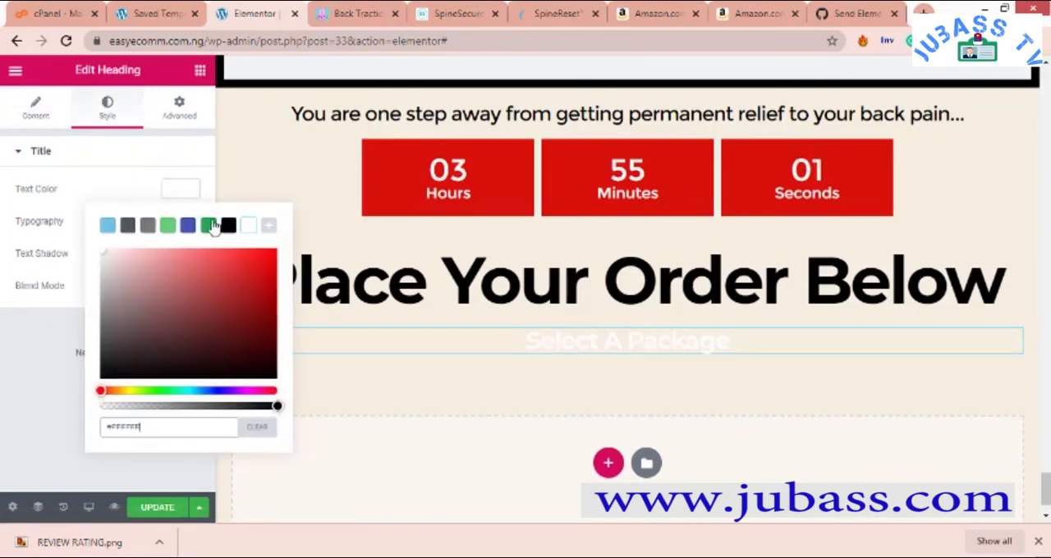
{"action": "left_click", "coordinate": [115, 152]}
{"action": "left_click", "coordinate": [123, 154]}
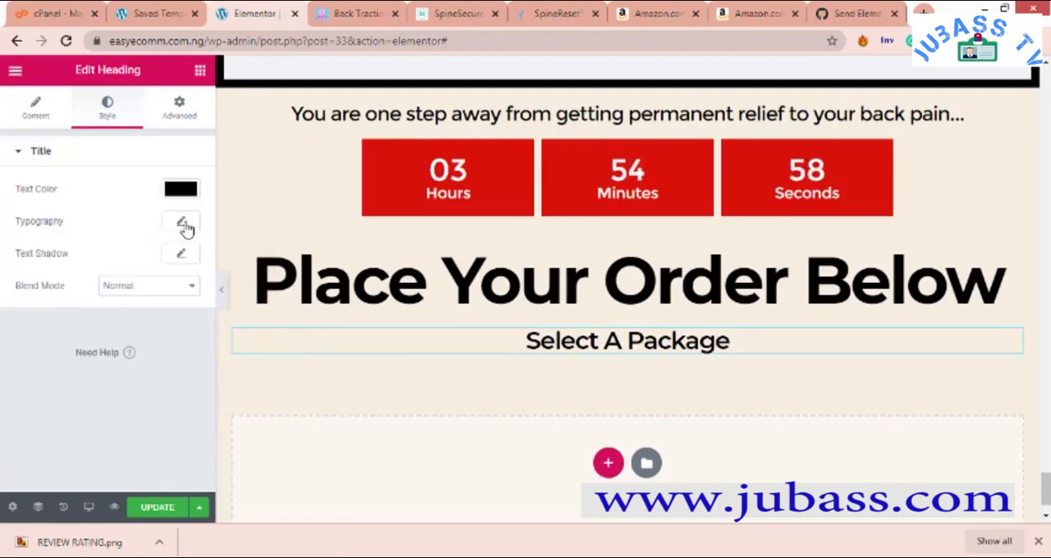
- Set the typography size of the "Select A Package" heading to 37 px
{"action": "left_click", "coordinate": [184, 225]}
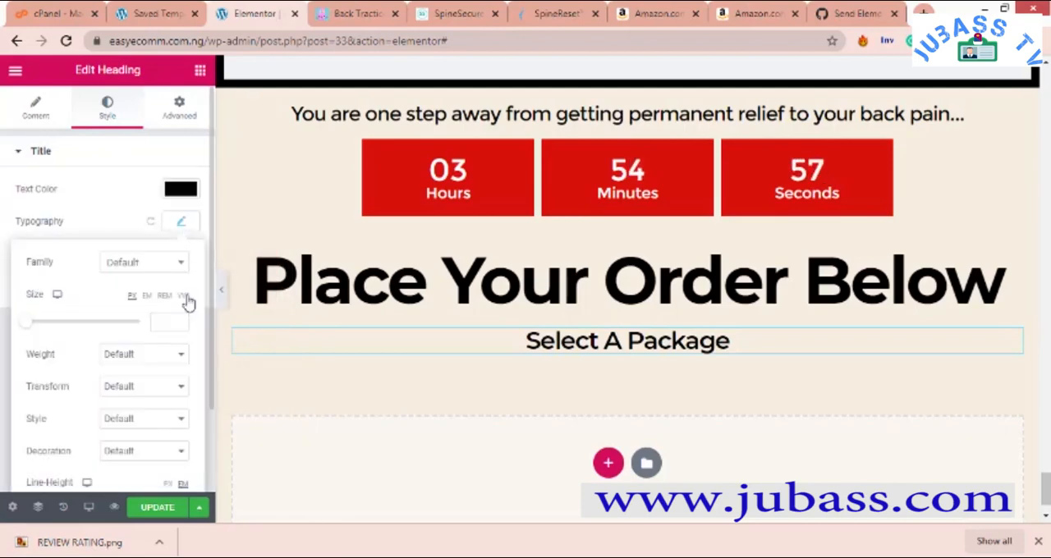
{"action": "left_click", "coordinate": [33, 325]}
{"action": "left_click_drag", "start_coordinate": [45, 331], "coordinate": [51, 336]}
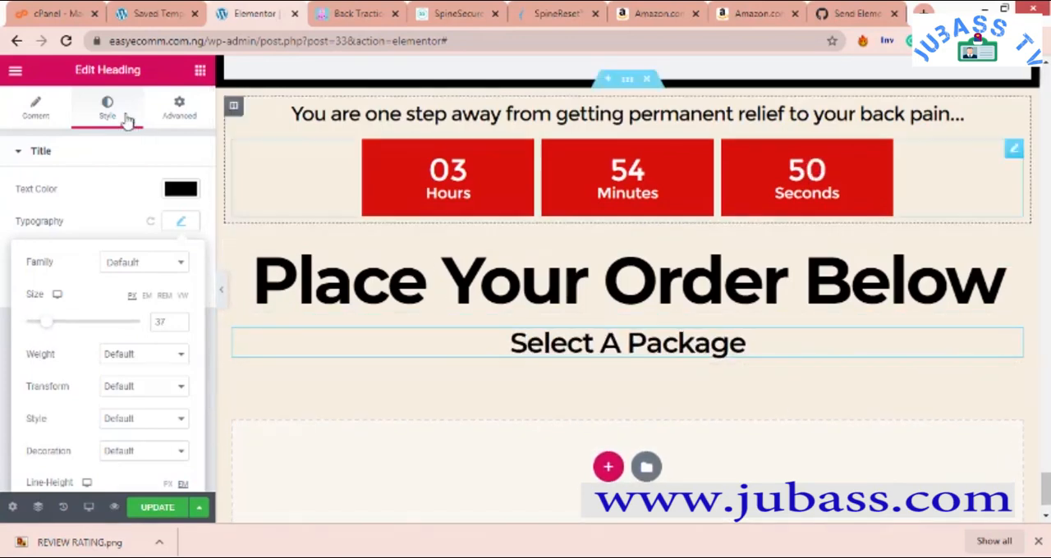
- Add a Form widget directly below the "Select A Package" heading in the same section
{"action": "left_click", "coordinate": [200, 76]}
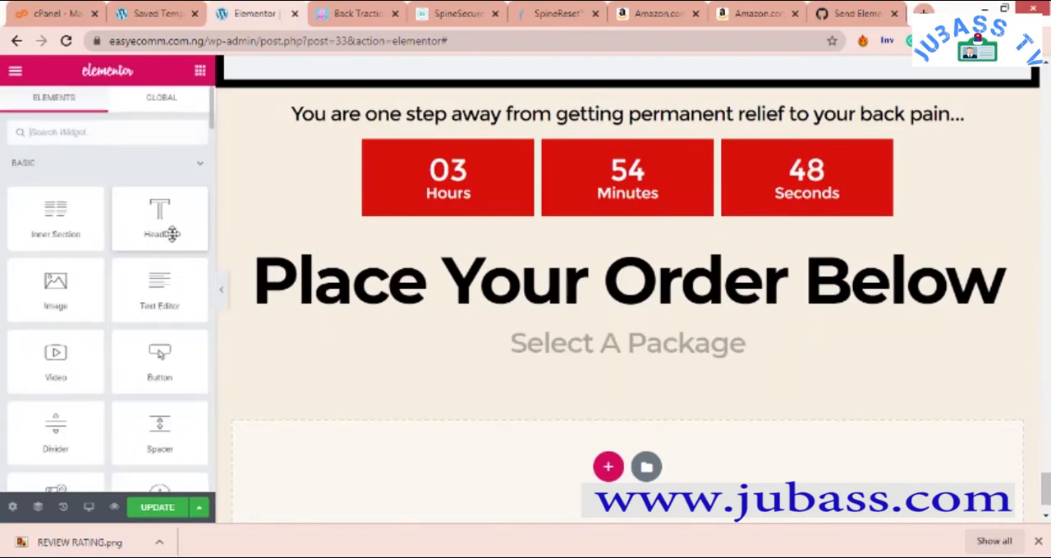
{"action": "scroll", "coordinate": [110, 266], "scroll_direction": "down", "scroll_amount": 2}
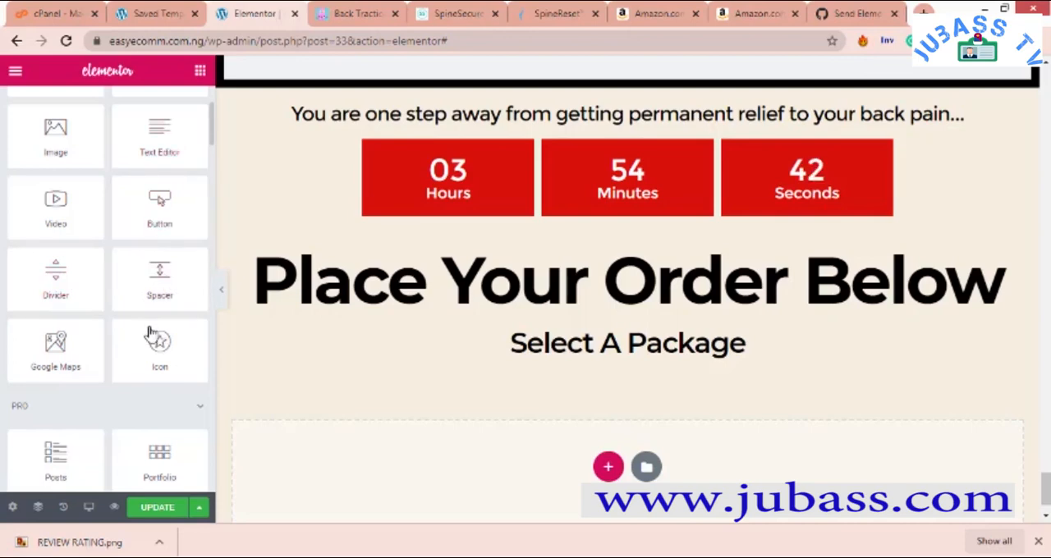
{"action": "scroll", "coordinate": [148, 332], "scroll_direction": "down", "scroll_amount": 3}
{"action": "left_click_drag", "start_coordinate": [144, 316], "coordinate": [639, 361]}
{"action": "left_click_drag", "start_coordinate": [635, 359], "coordinate": [634, 360]}
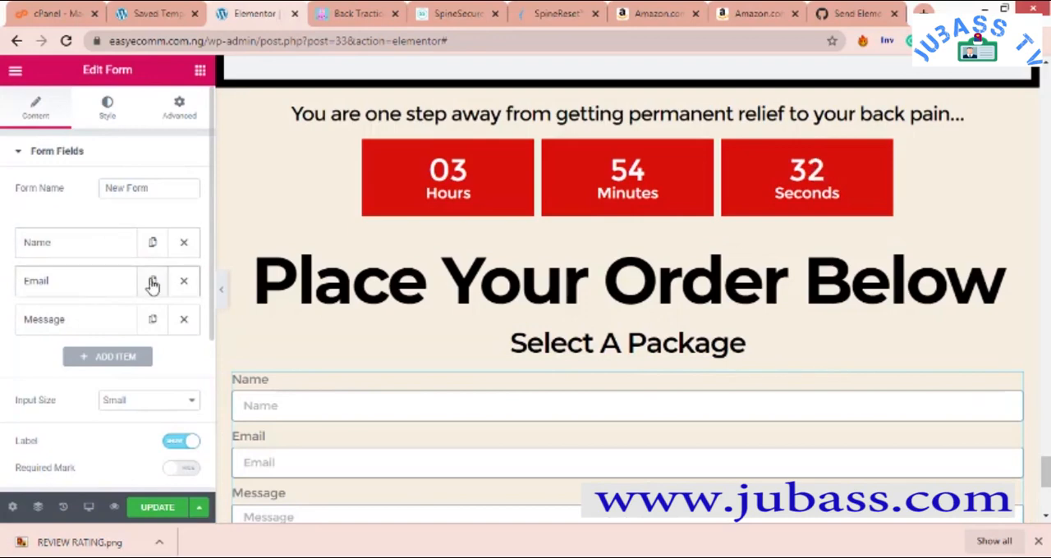
- Set the input size of the new form's fields to Medium
{"action": "left_click_drag", "start_coordinate": [169, 188], "coordinate": [57, 207]}
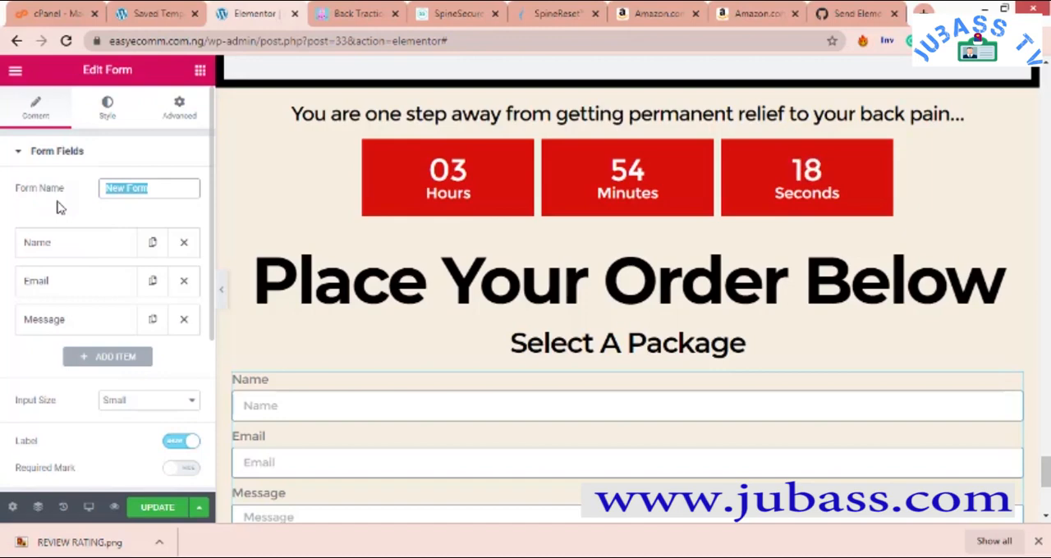
{"action": "left_click", "coordinate": [162, 401]}
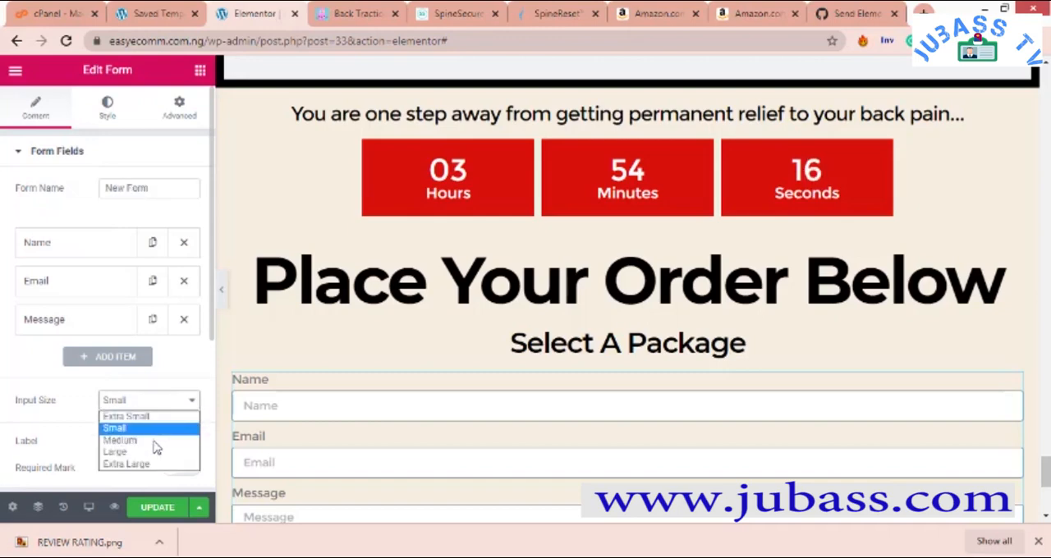
{"action": "left_click", "coordinate": [155, 441]}
{"action": "left_click", "coordinate": [163, 403]}
{"action": "left_click", "coordinate": [163, 402]}
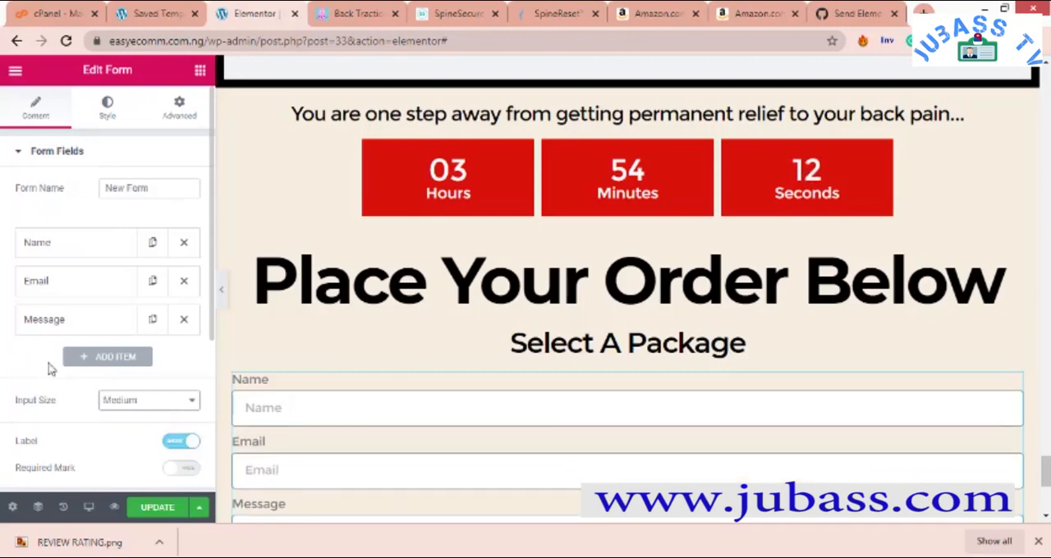
{"action": "scroll", "coordinate": [49, 370], "scroll_direction": "down", "scroll_amount": 3}
{"action": "scroll", "coordinate": [66, 328], "scroll_direction": "up", "scroll_amount": 3}
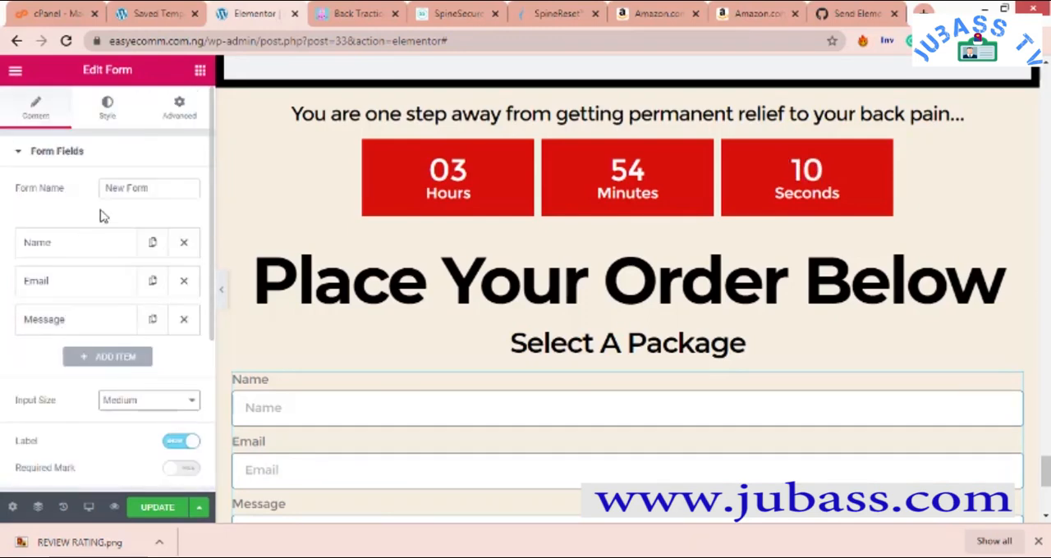
- Replace the default name of the form with "Customer"
{"action": "left_click_drag", "start_coordinate": [164, 189], "coordinate": [84, 195]}
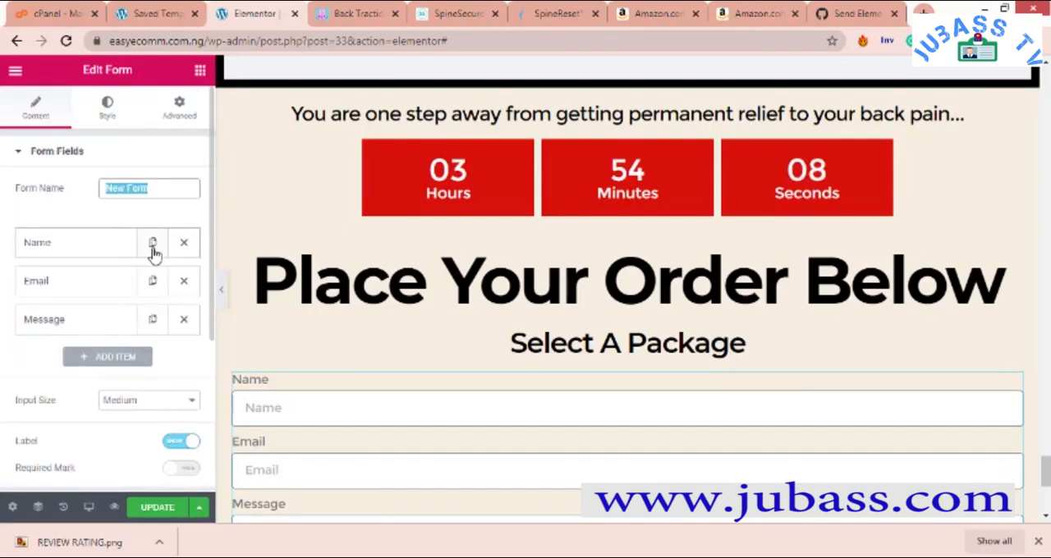
{"action": "type", "text": "For"}
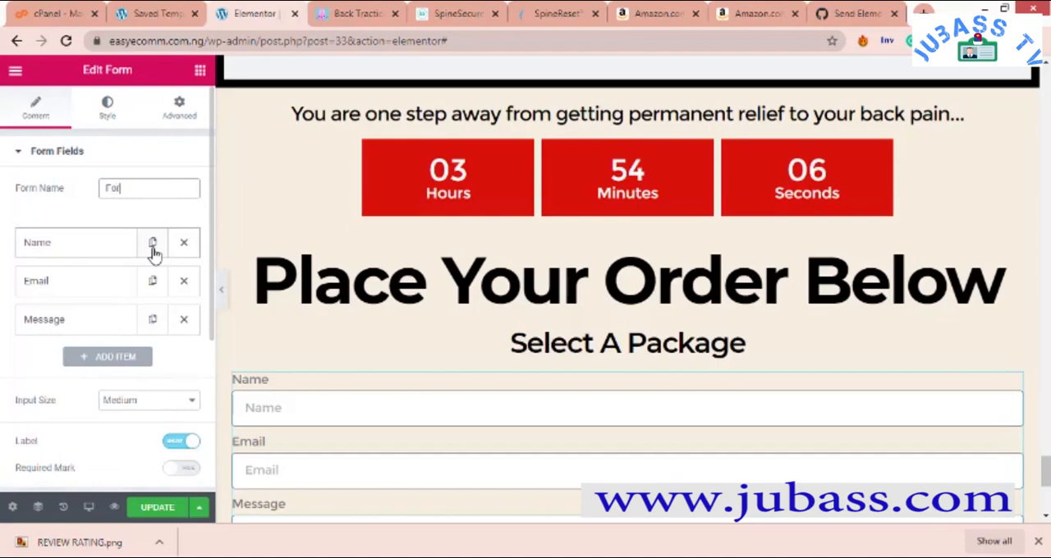
{"action": "key", "text": "BackSpace"}
{"action": "key", "text": "BackSpace"}
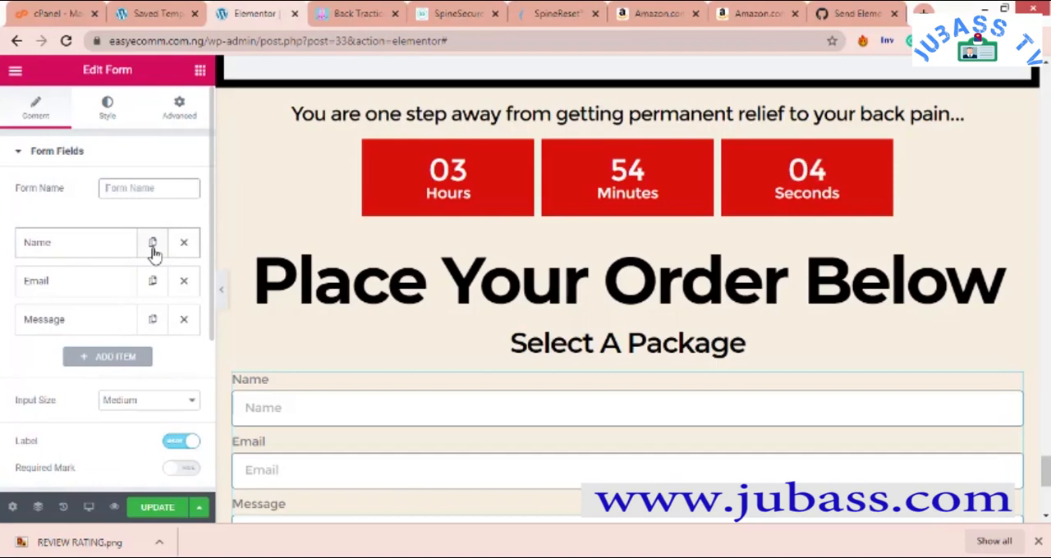
{"action": "type", "text": "Customer Acquisition"}
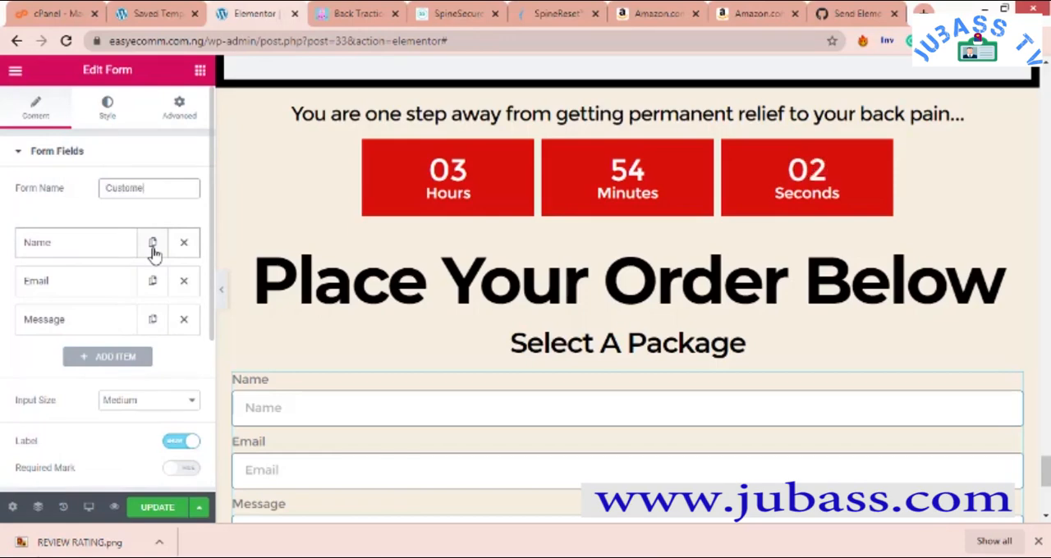
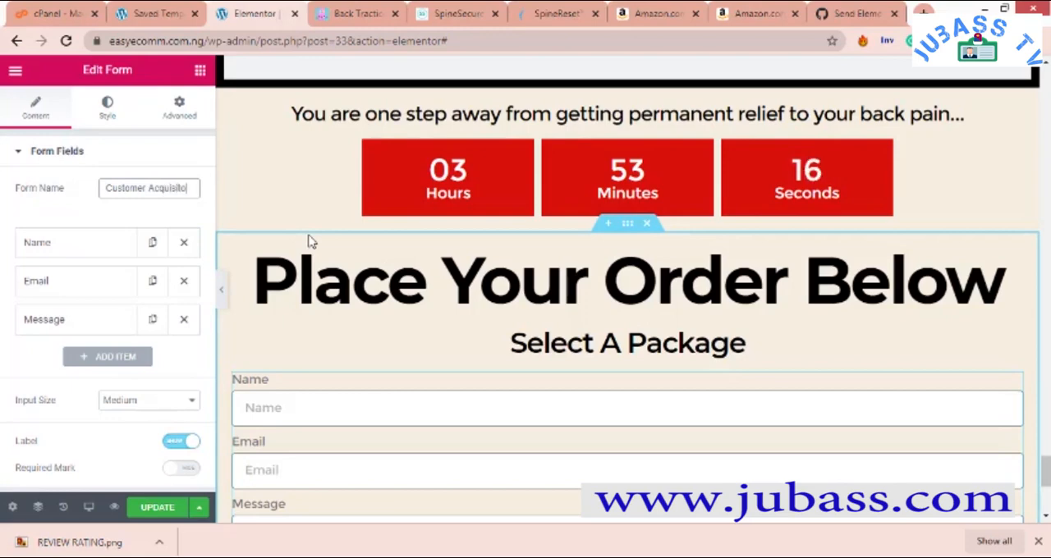
- Complete the form name as "Customer Acquisition" and delete the form's Email and Message fields
{"action": "type", "text": "n"}
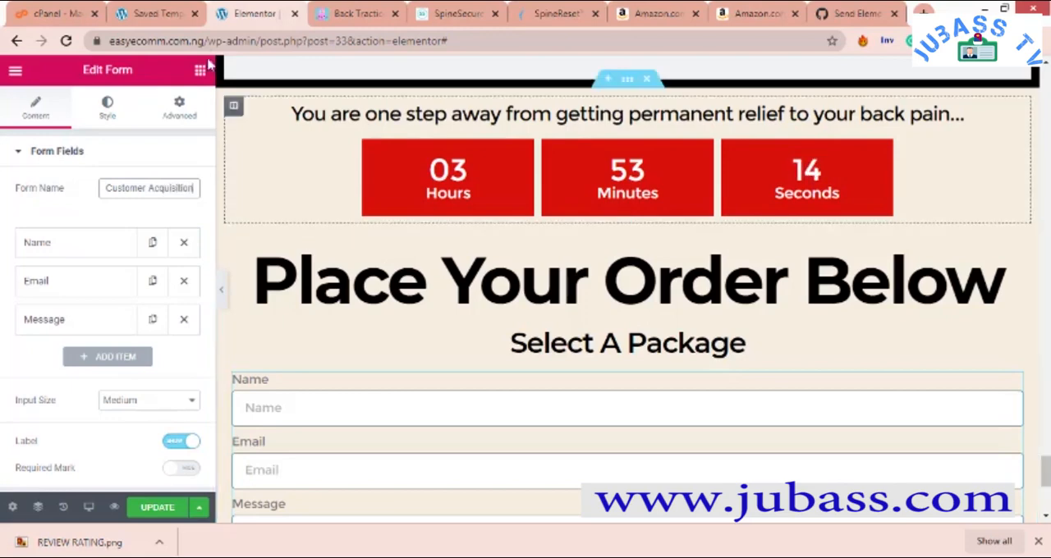
{"action": "scroll", "coordinate": [66, 223], "scroll_direction": "down", "scroll_amount": 1}
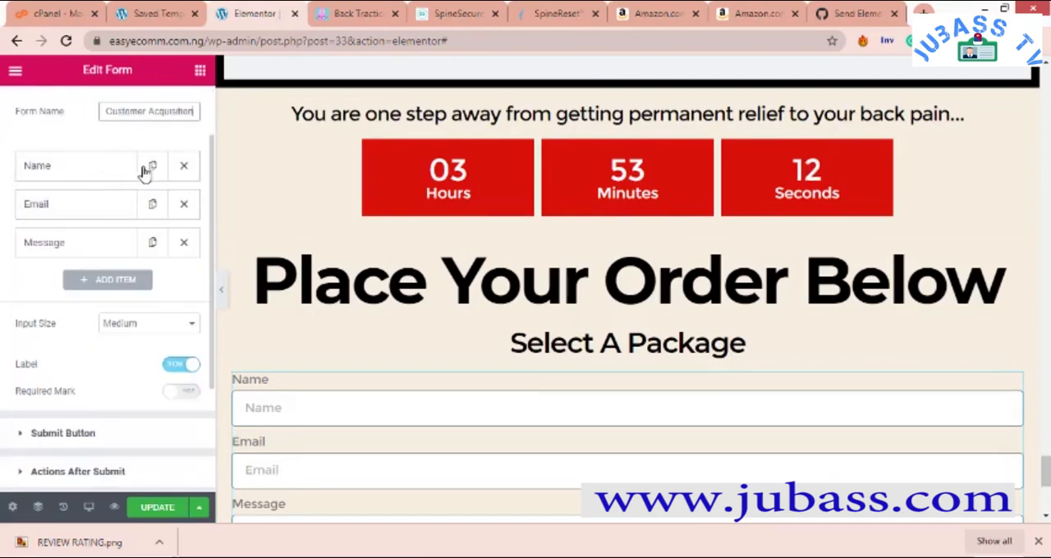
{"action": "left_click", "coordinate": [185, 205]}
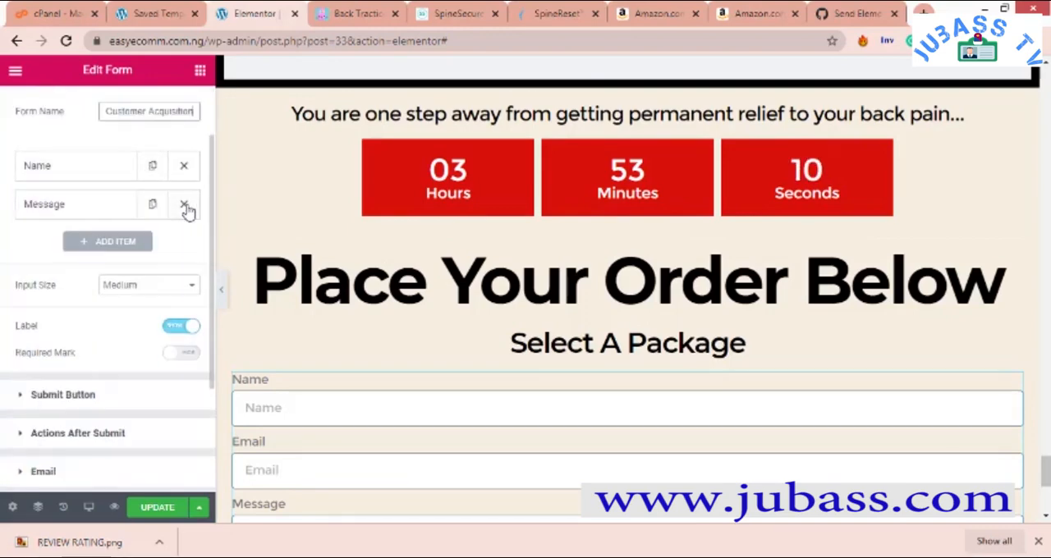
{"action": "left_click", "coordinate": [185, 205]}
- Change the label of the form's remaining Name field to "Last Name"
{"action": "left_click", "coordinate": [70, 174]}
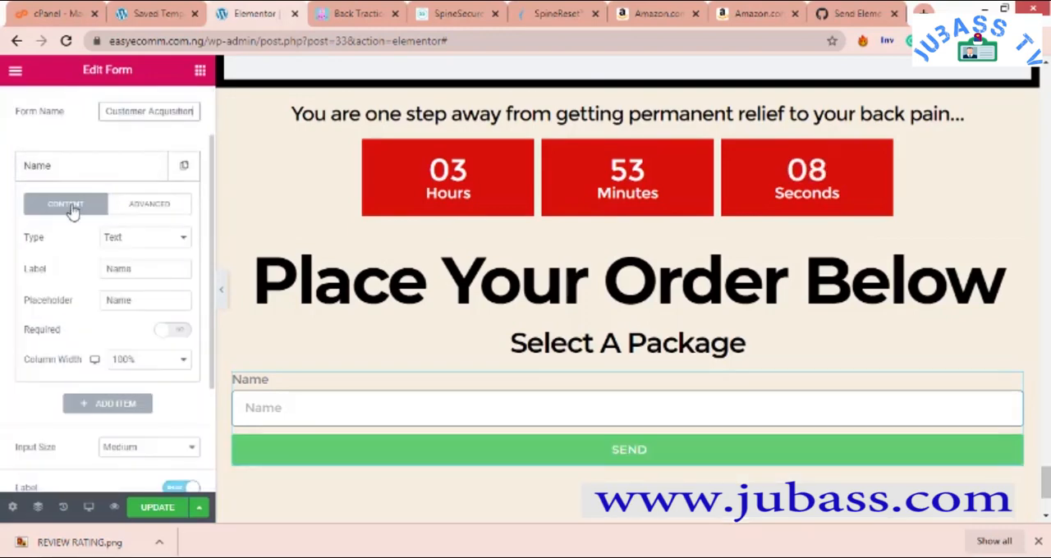
{"action": "left_click", "coordinate": [128, 236]}
{"action": "left_click", "coordinate": [129, 240]}
{"action": "left_click_drag", "start_coordinate": [140, 268], "coordinate": [104, 272]}
{"action": "type", "text": "Last Name"}
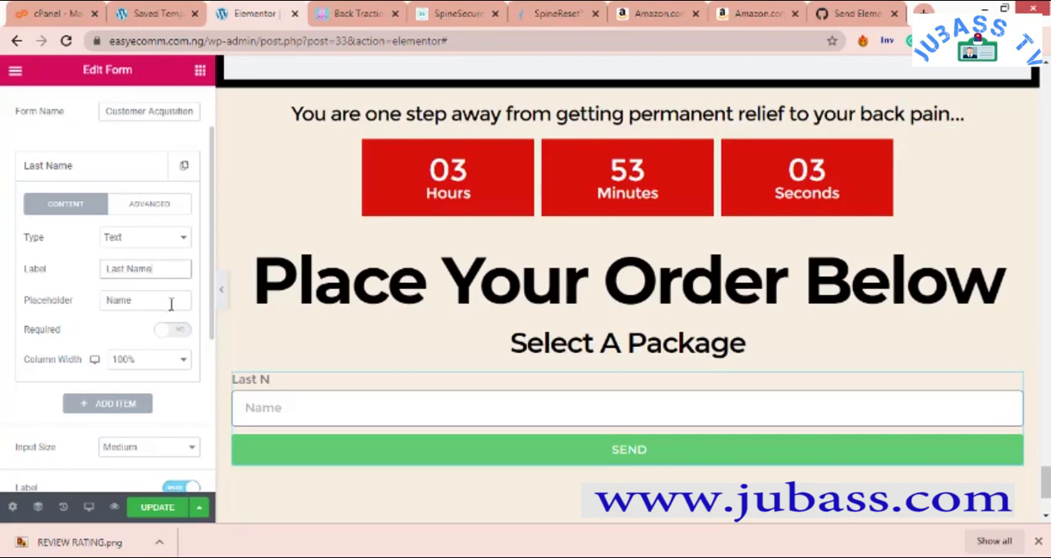
- Set the placeholder of the Last Name field to "Last Name" and make the field required
{"action": "left_click_drag", "start_coordinate": [155, 301], "coordinate": [26, 304]}
{"action": "type", "text": "L"}
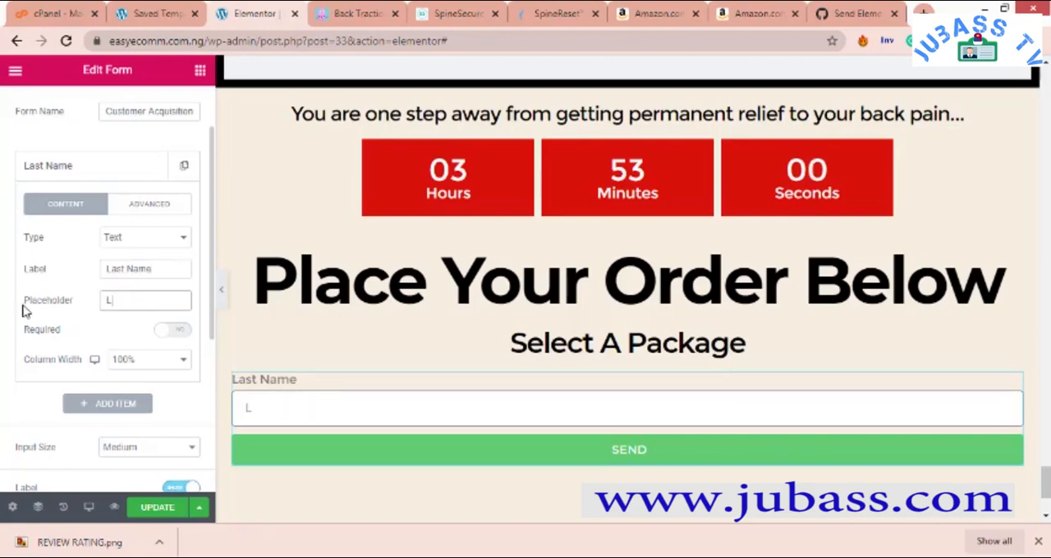
{"action": "type", "text": "ast Na"}
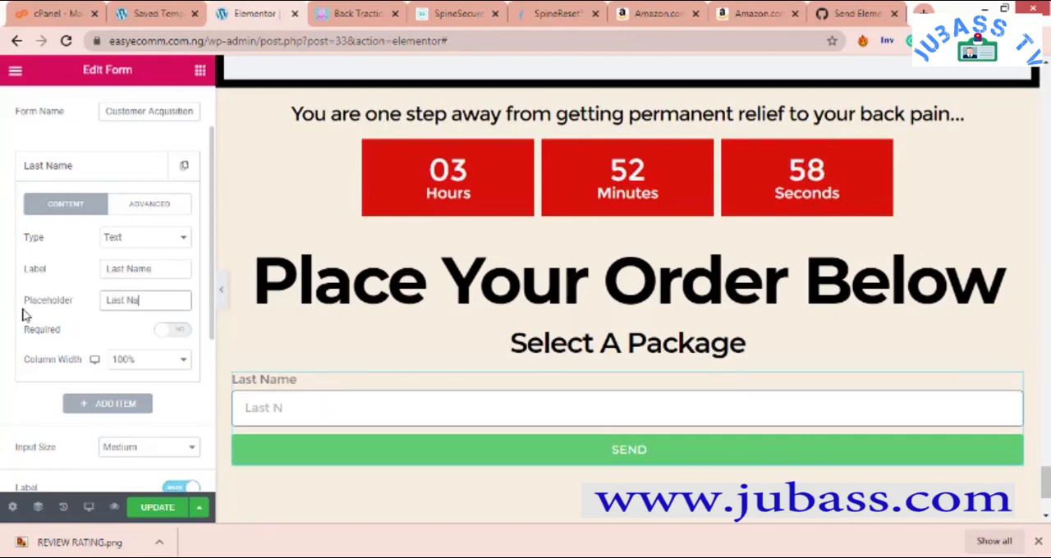
{"action": "type", "text": "me"}
{"action": "left_click", "coordinate": [168, 330]}
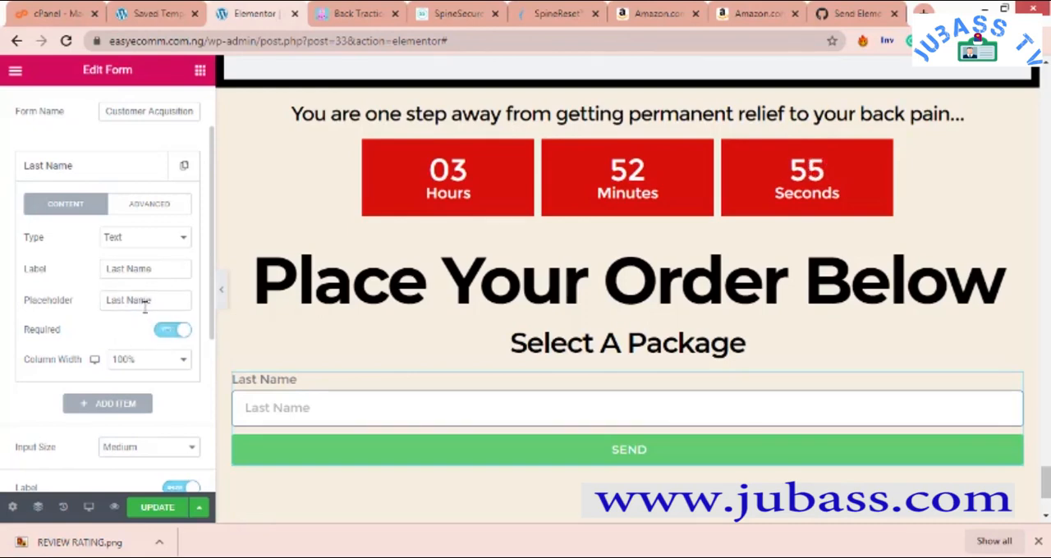
- Try a column width of 66% for the Last Name field and return it to 100%
{"action": "left_click", "coordinate": [180, 361]}
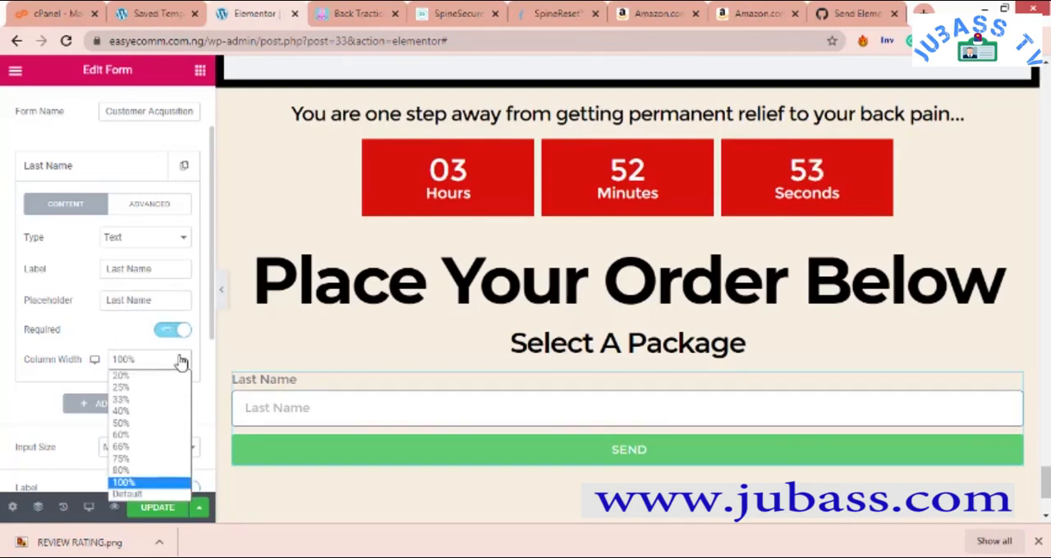
{"action": "left_click", "coordinate": [163, 448]}
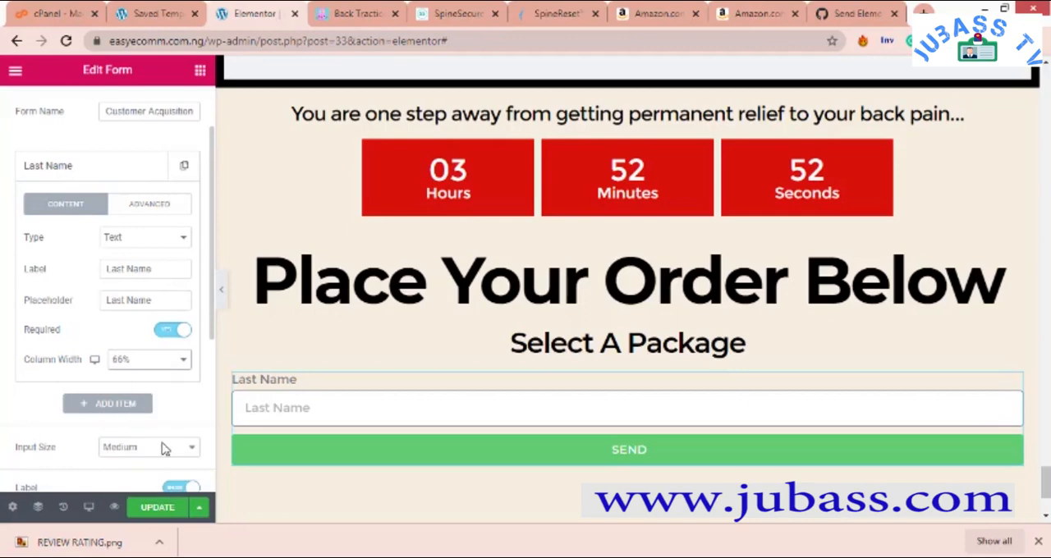
{"action": "left_click", "coordinate": [164, 364]}
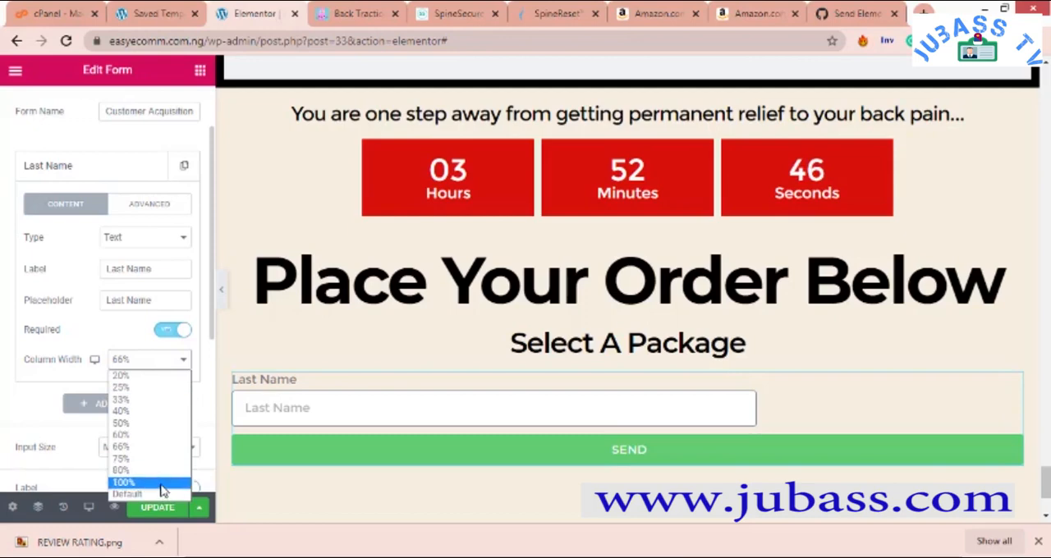
{"action": "left_click", "coordinate": [147, 485]}
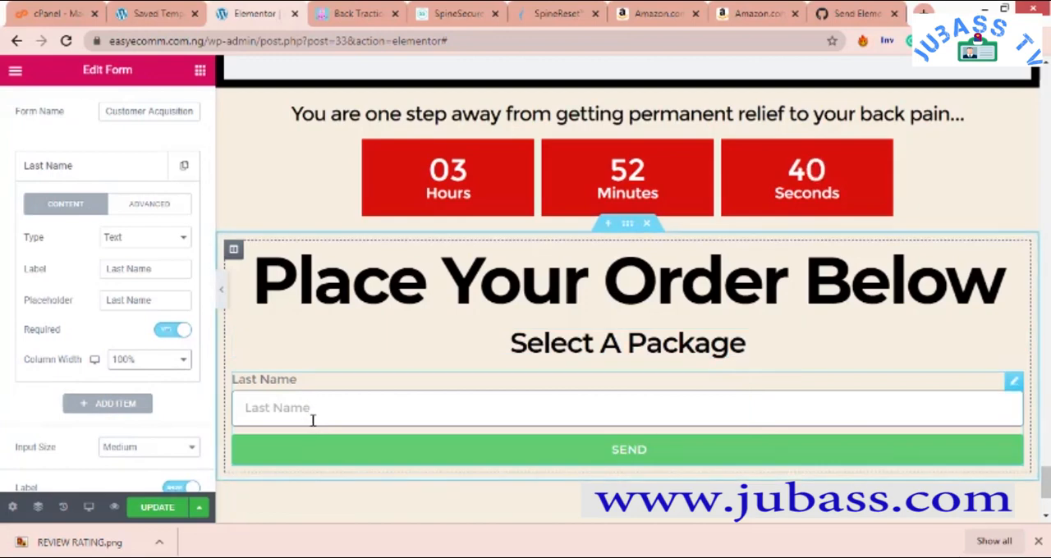
{"action": "left_click", "coordinate": [156, 205]}
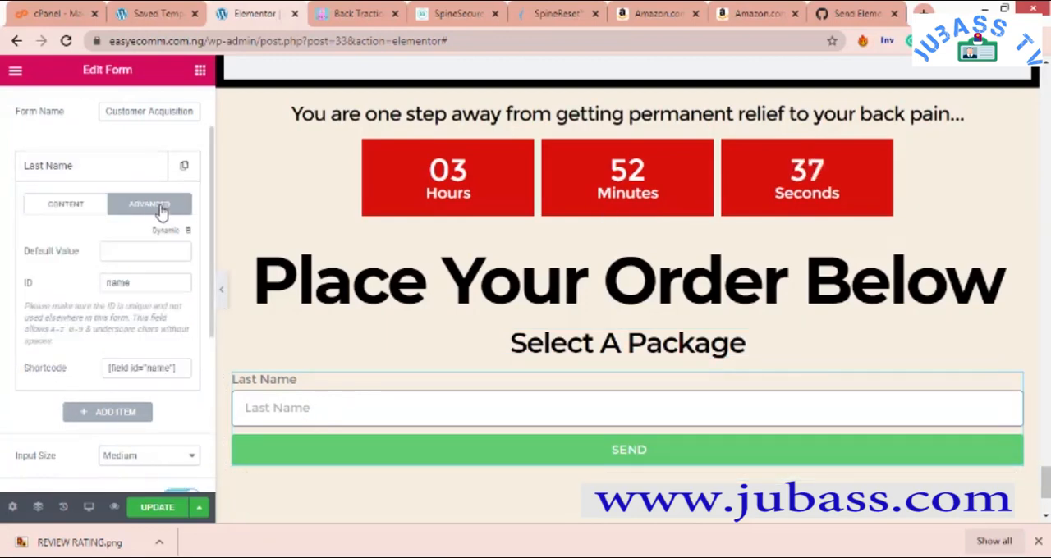
{"action": "left_click", "coordinate": [73, 206]}
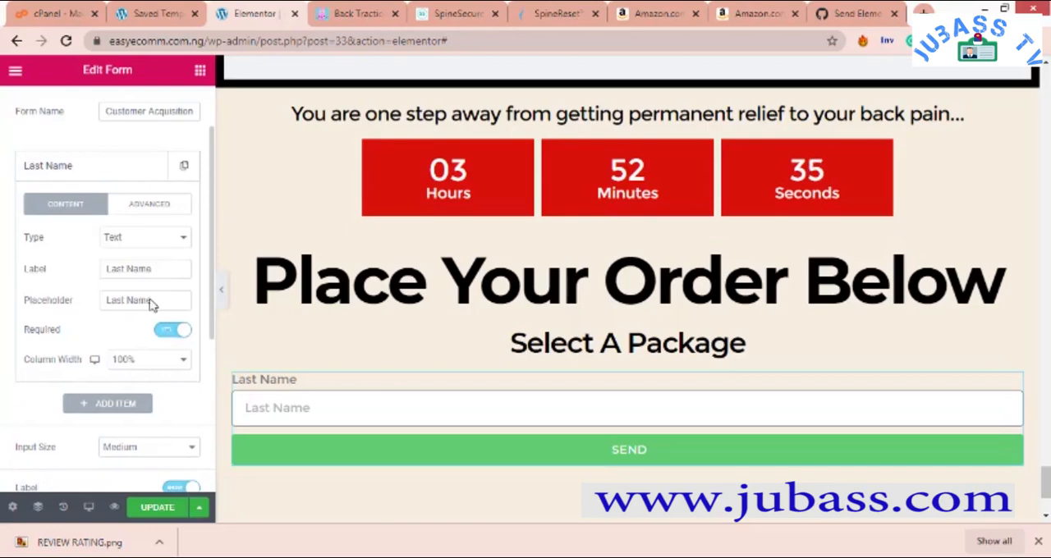
- Add a second text field to the form with the label "First Name"
{"action": "left_click", "coordinate": [116, 404]}
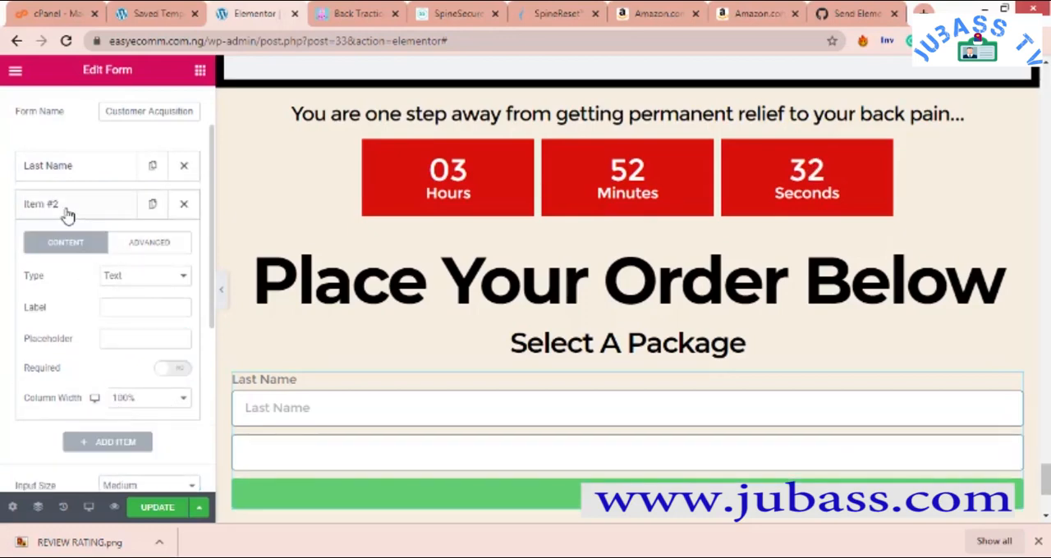
{"action": "left_click", "coordinate": [174, 311]}
{"action": "type", "text": "First Name"}
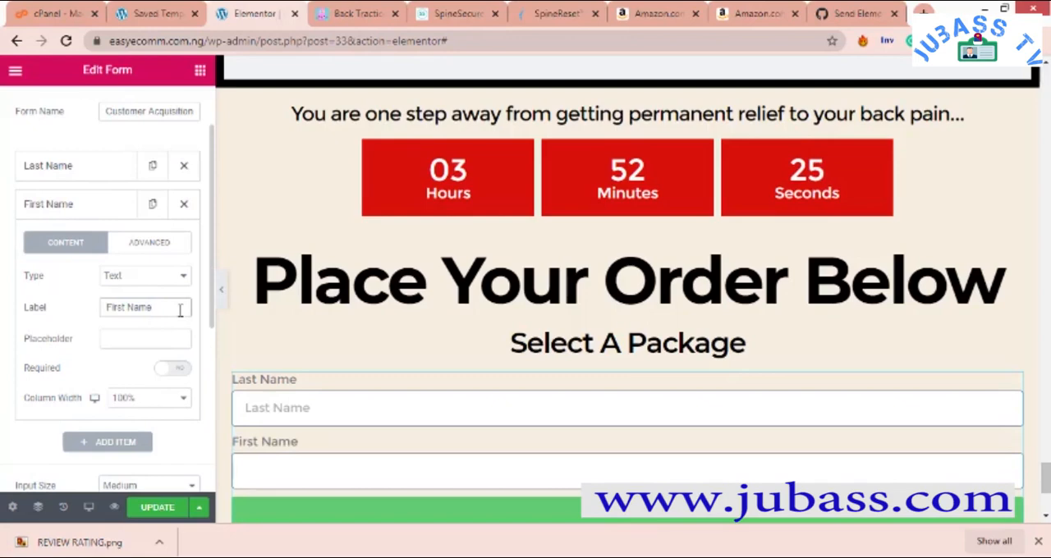
- Copy the label "First Name" into the second field's placeholder and make the field required
{"action": "left_click_drag", "start_coordinate": [180, 310], "coordinate": [46, 325]}
{"action": "key", "text": "ctrl+c"}
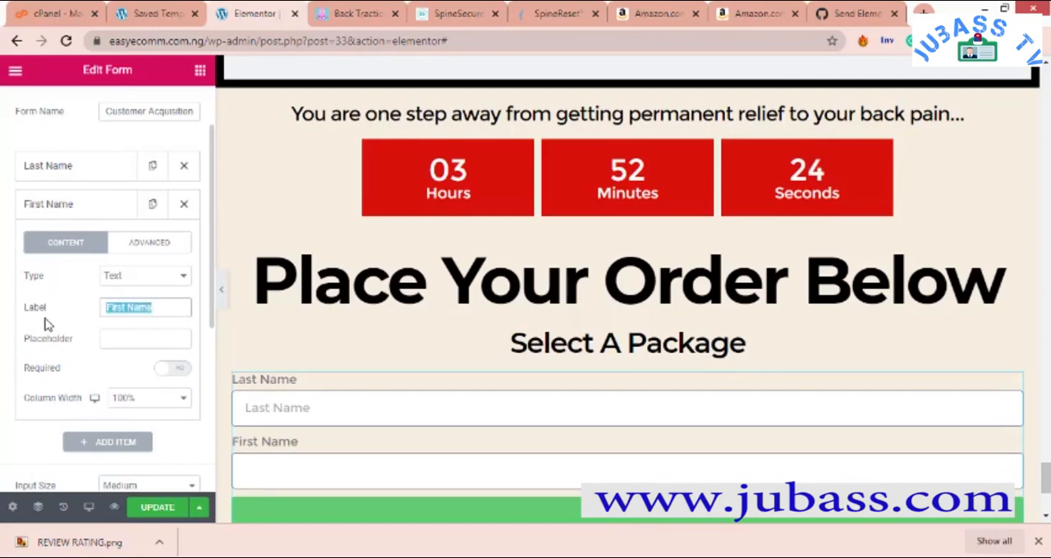
{"action": "left_click", "coordinate": [122, 337]}
{"action": "key", "text": "ctrl+v"}
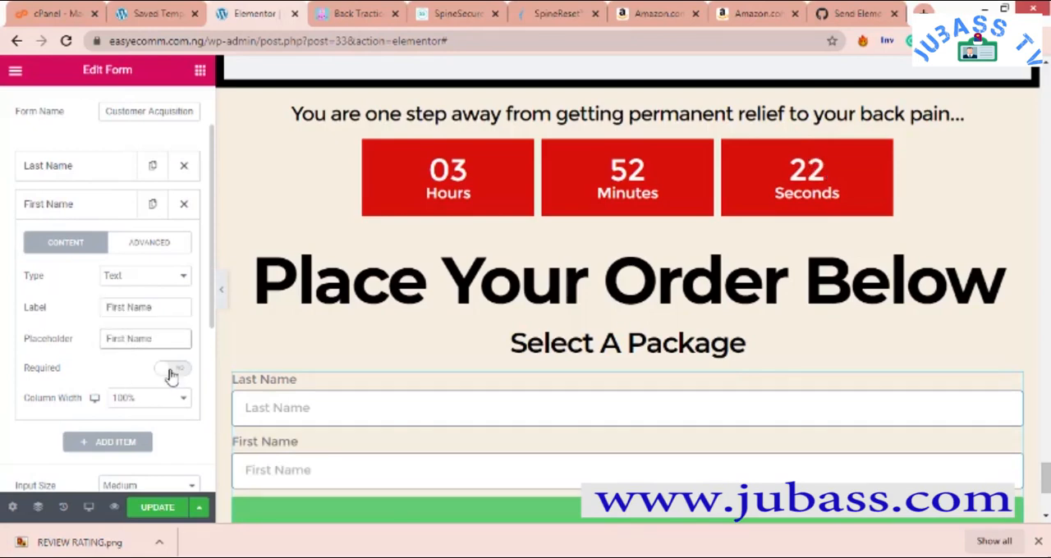
{"action": "left_click", "coordinate": [171, 369]}
- Add a third text field to the form with the label "WhatsApp Number"
{"action": "left_click", "coordinate": [113, 444]}
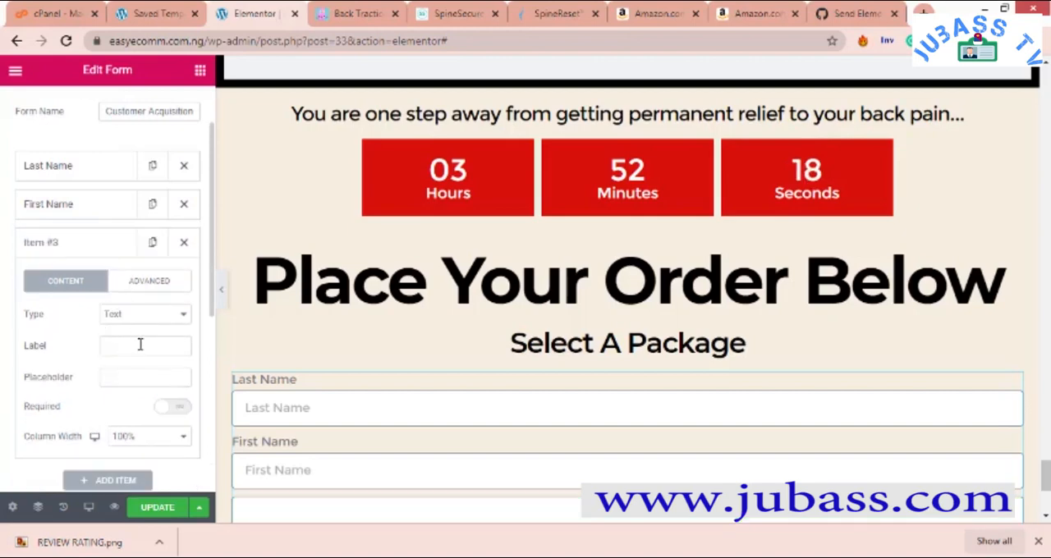
{"action": "left_click", "coordinate": [139, 344]}
{"action": "type", "text": "Wh"}
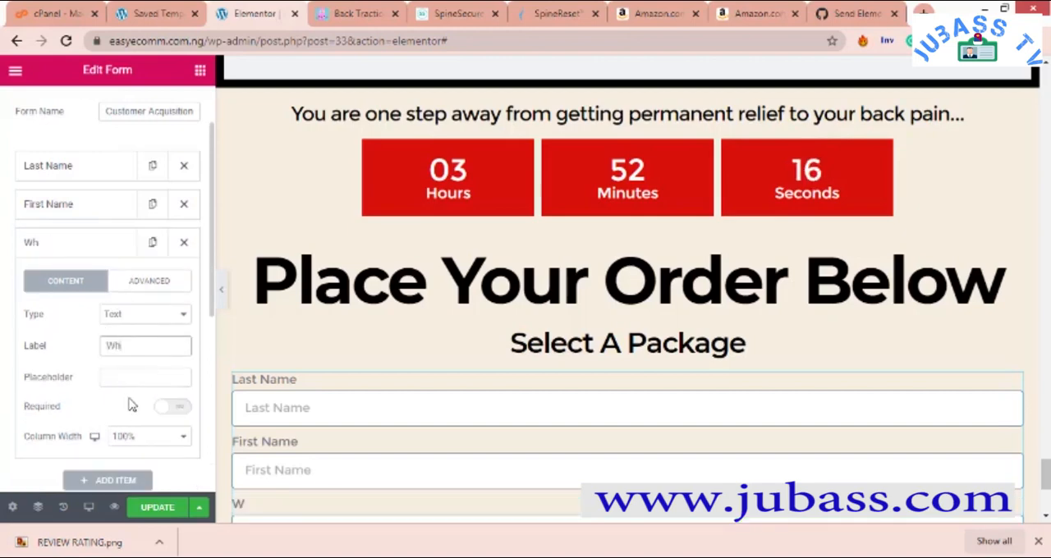
{"action": "type", "text": "atsApp Number"}
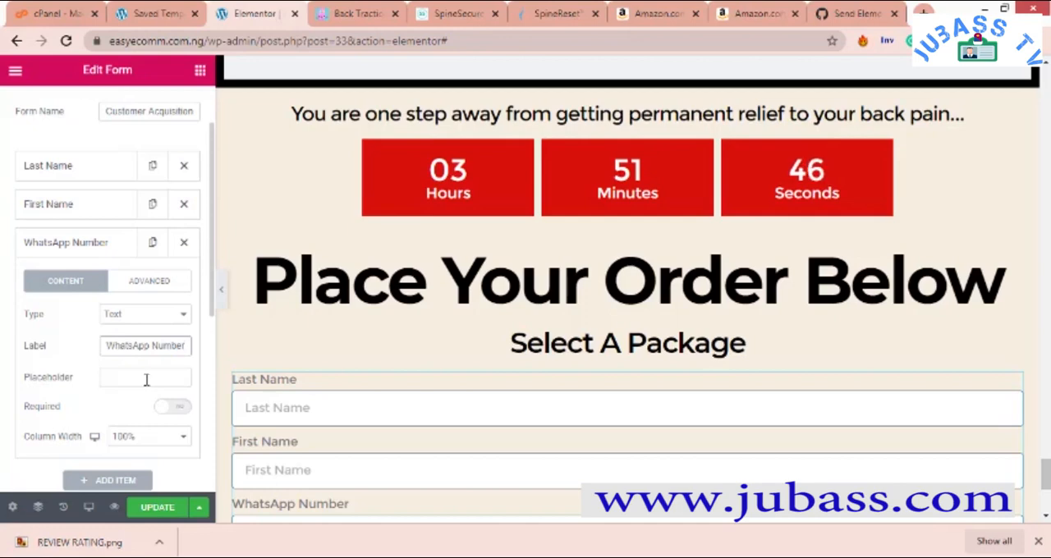
- Copy the label "WhatsApp Number" into the third field's placeholder and make the field required
{"action": "left_click", "coordinate": [147, 379]}
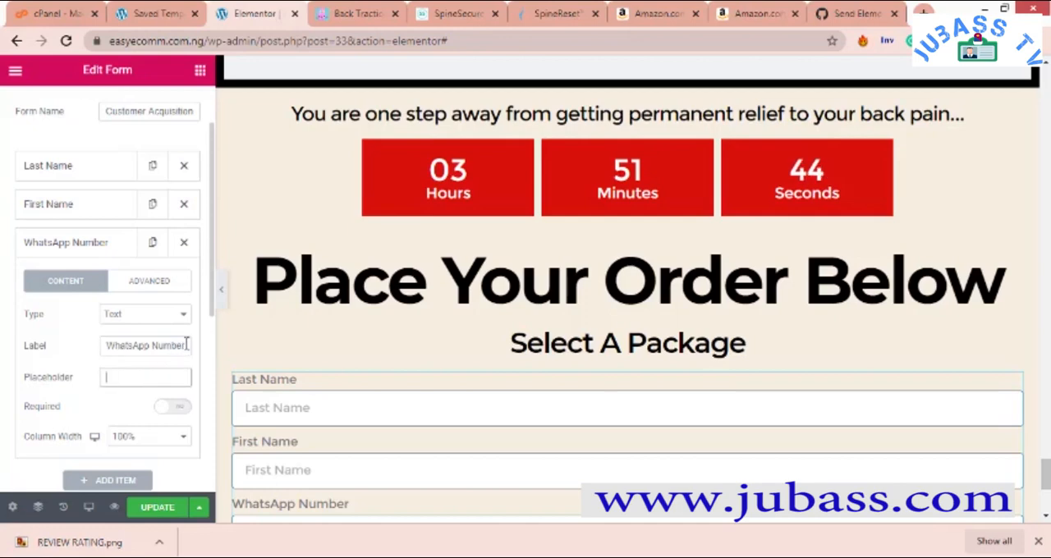
{"action": "triple_click", "coordinate": [183, 345]}
{"action": "right_click", "coordinate": [123, 346]}
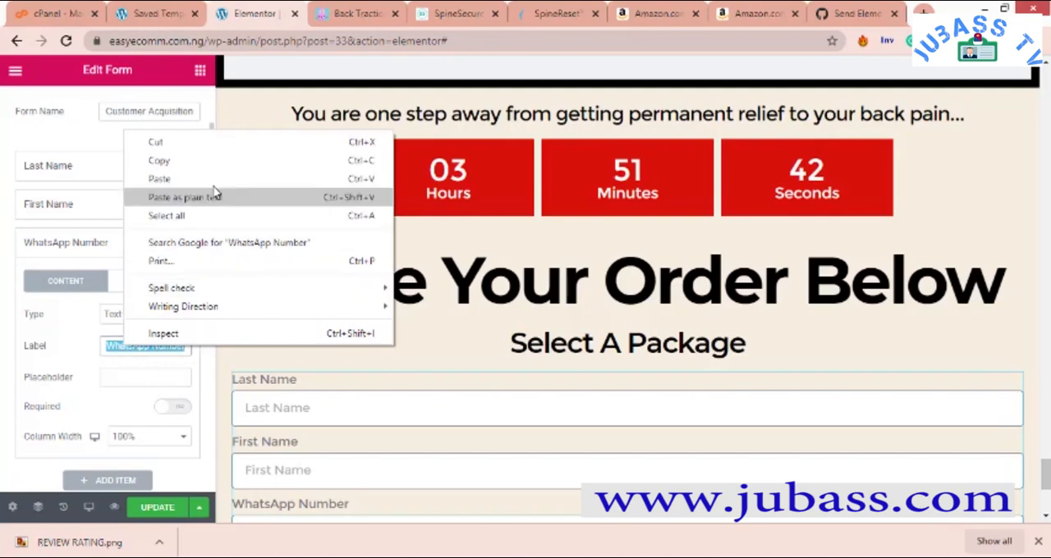
{"action": "left_click", "coordinate": [215, 161]}
{"action": "left_click", "coordinate": [159, 379]}
{"action": "key", "text": "ctrl+v"}
{"action": "left_click", "coordinate": [177, 407]}
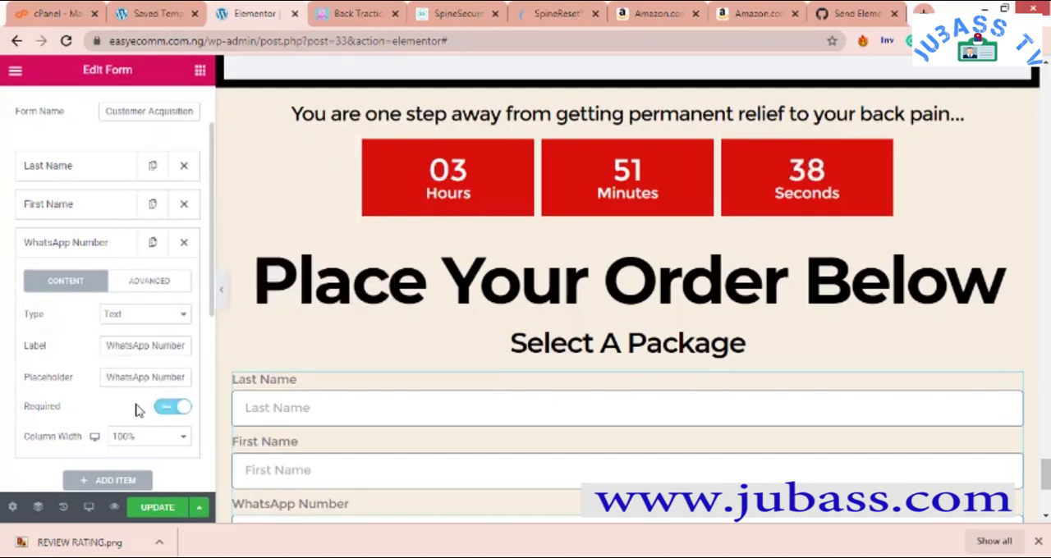
- Add a fourth field below WhatsApp Number in the form and set its type to Select
{"action": "scroll", "coordinate": [134, 446], "scroll_direction": "down", "scroll_amount": 2}
{"action": "scroll", "coordinate": [363, 438], "scroll_direction": "down", "scroll_amount": 1}
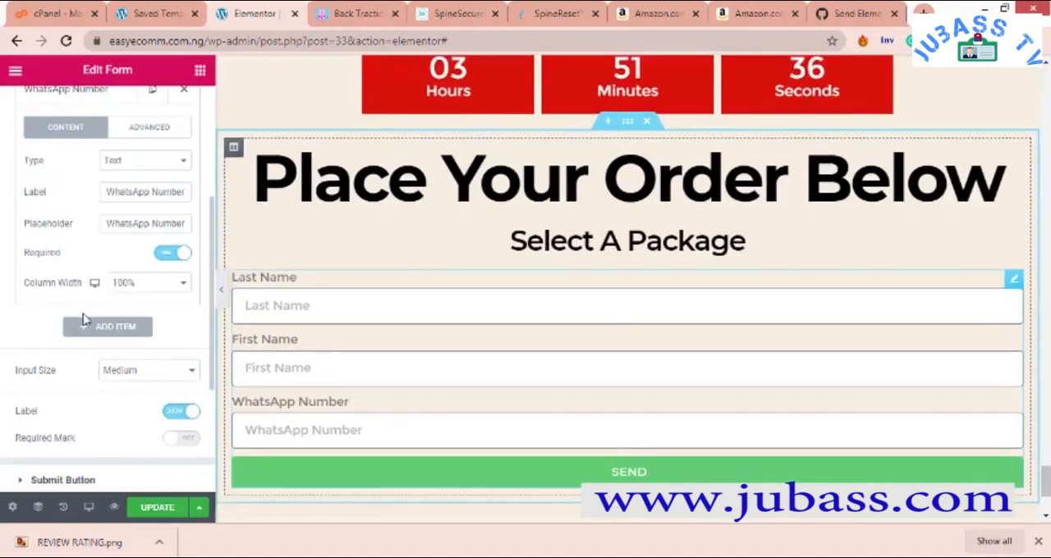
{"action": "left_click", "coordinate": [104, 327]}
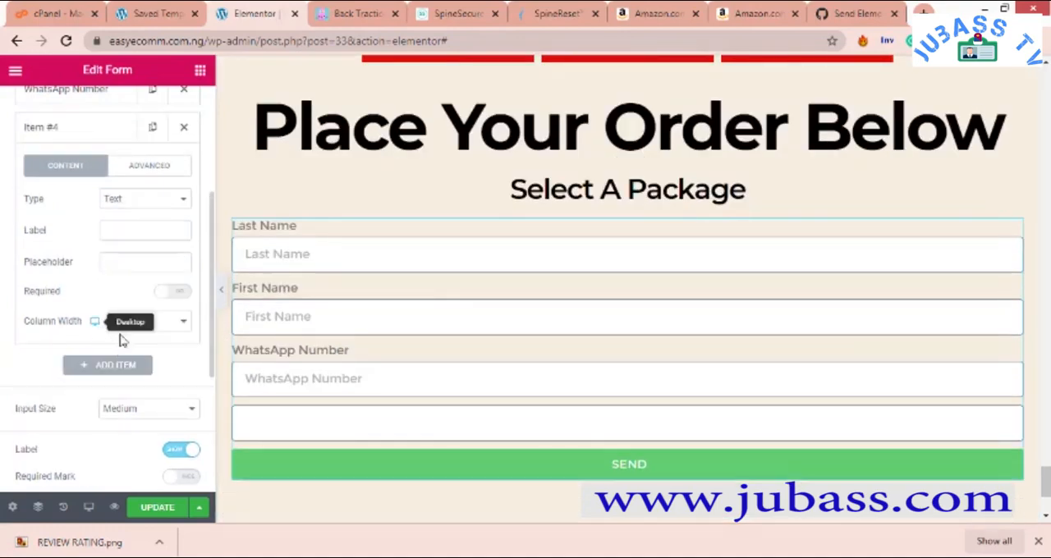
{"action": "left_click", "coordinate": [151, 200]}
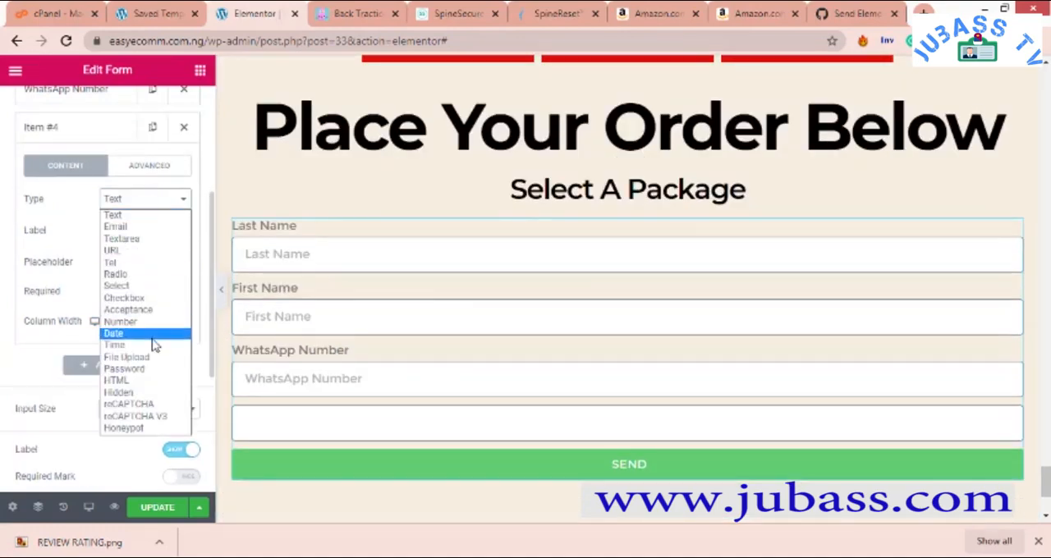
{"action": "left_click", "coordinate": [132, 274]}
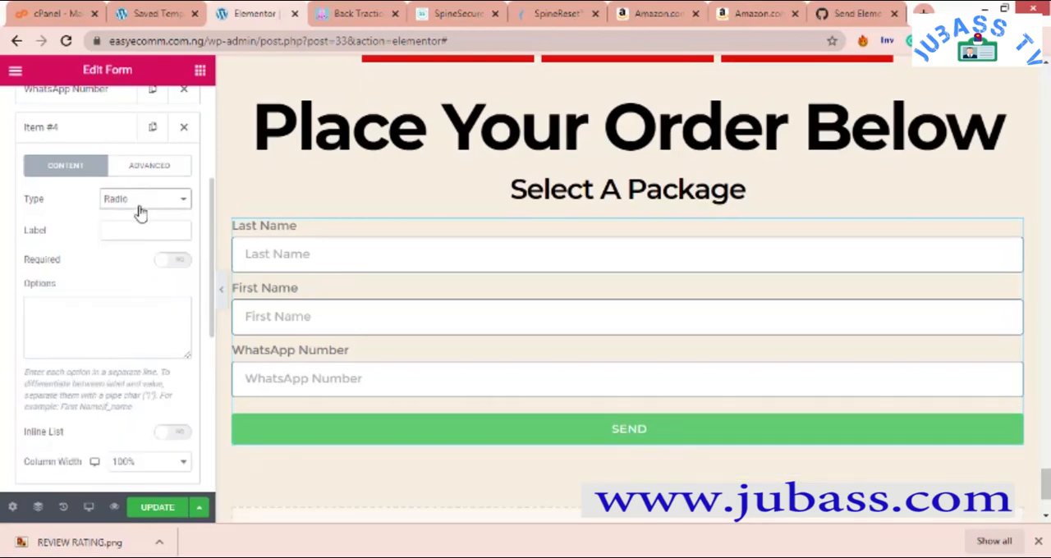
{"action": "left_click", "coordinate": [139, 205]}
{"action": "left_click", "coordinate": [153, 289]}
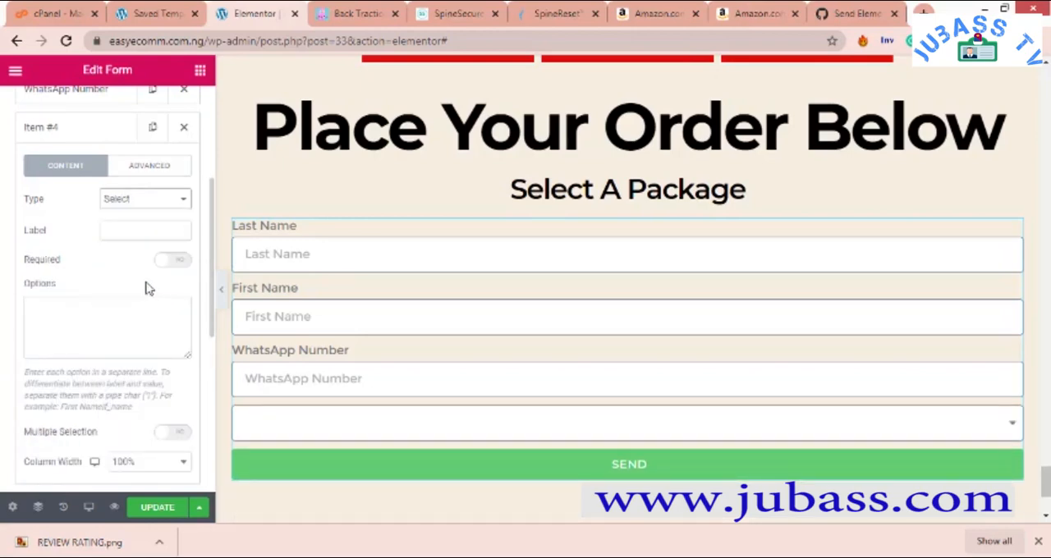
- Label the new Select field "Choose A Package" and make it required
{"action": "left_click", "coordinate": [130, 230]}
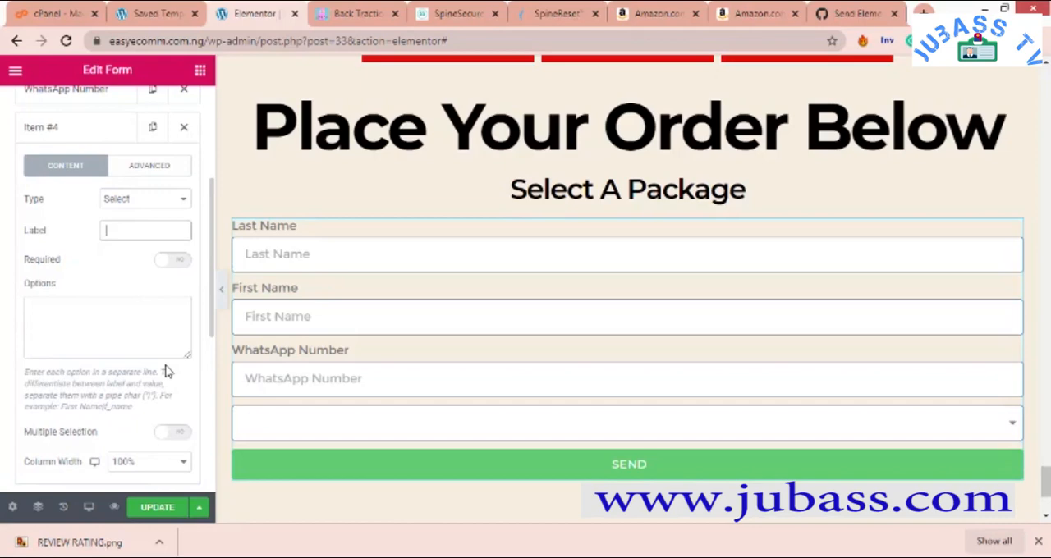
{"action": "type", "text": "Sele"}
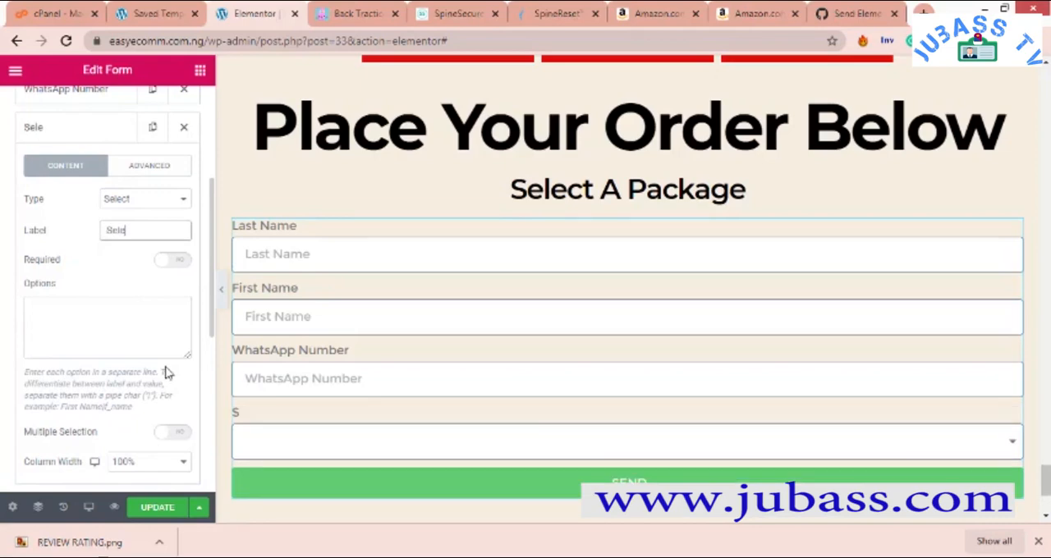
{"action": "type", "text": "ct A"}
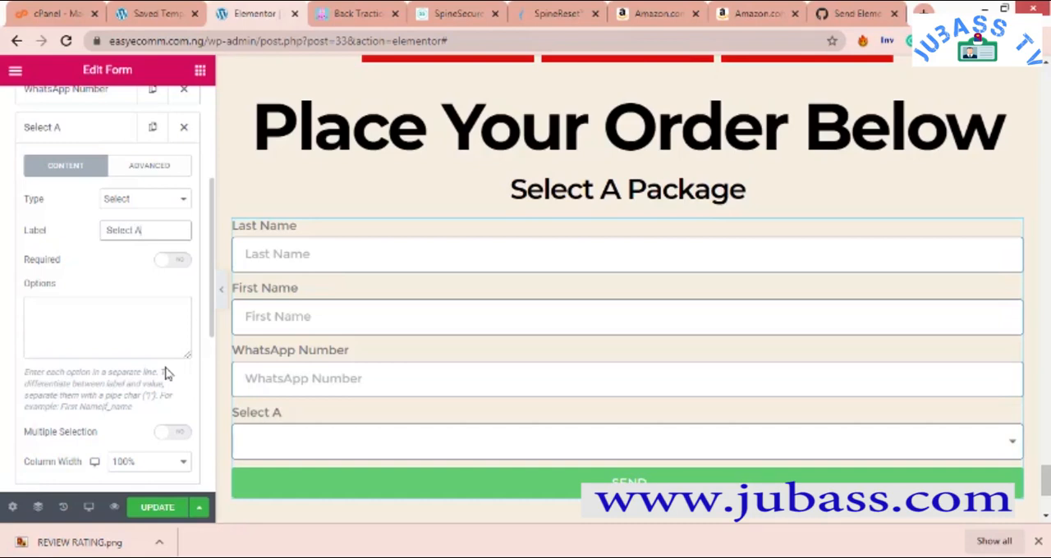
{"action": "type", "text": "P"}
{"action": "key", "text": "BackSpace"}
{"action": "key", "text": "BackSpace"}
{"action": "key", "text": "BackSpace"}
{"action": "key", "text": "BackSpace"}
{"action": "type", "text": "Choose A Package"}
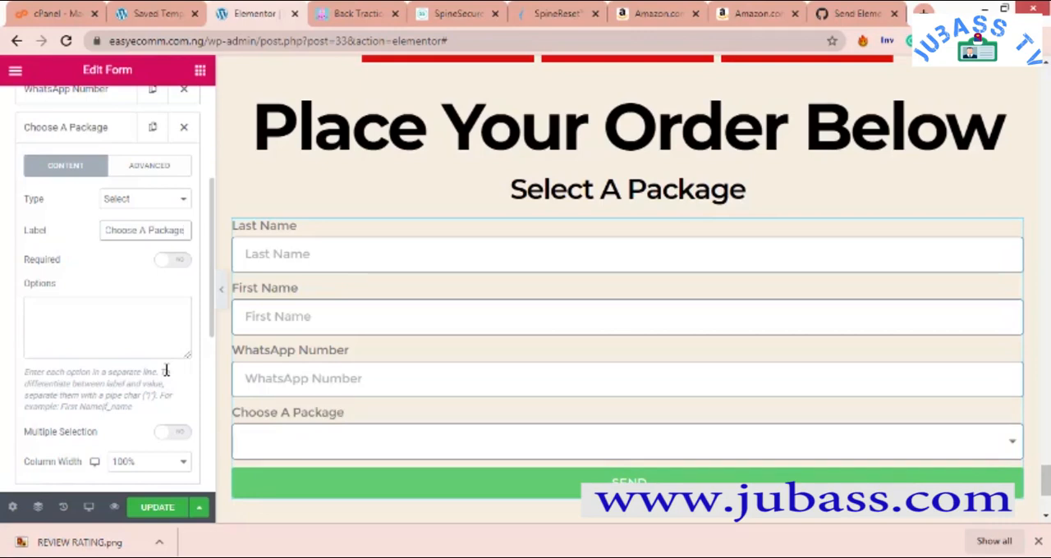
{"action": "left_click", "coordinate": [161, 328]}
{"action": "left_click", "coordinate": [175, 261]}
- Enter "Select A Package" and a dashed separator line as the first options of the Choose A Package field
{"action": "left_click", "coordinate": [134, 310]}
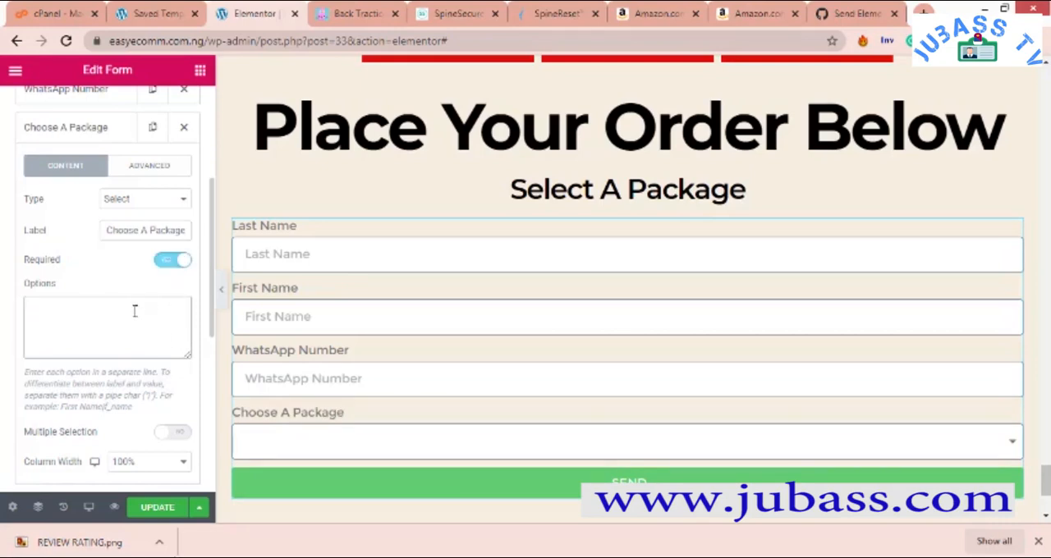
{"action": "type", "text": "Select A"}
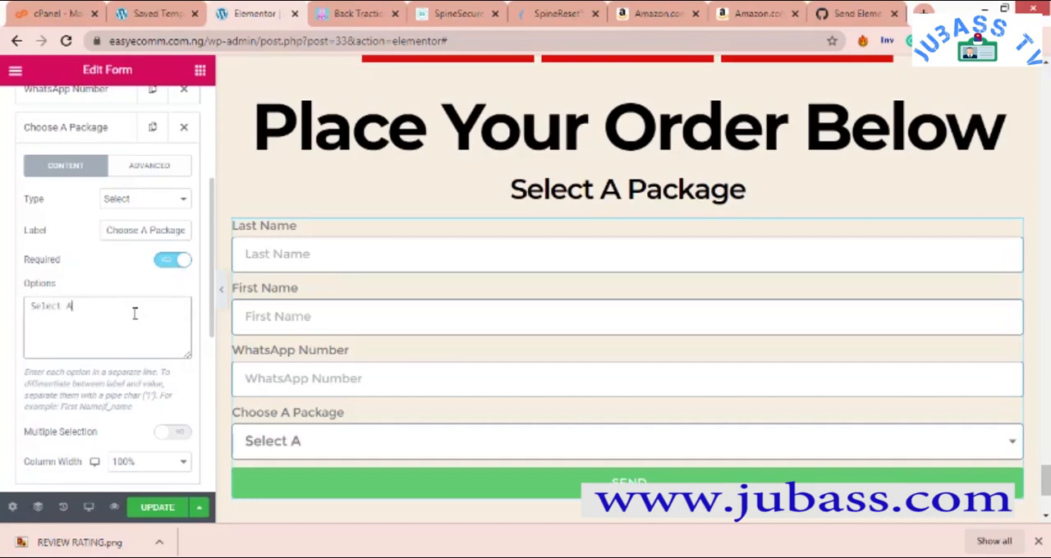
{"action": "type", "text": " APc"}
{"action": "type", "text": "ackage"}
{"action": "type", "text": "-------"}
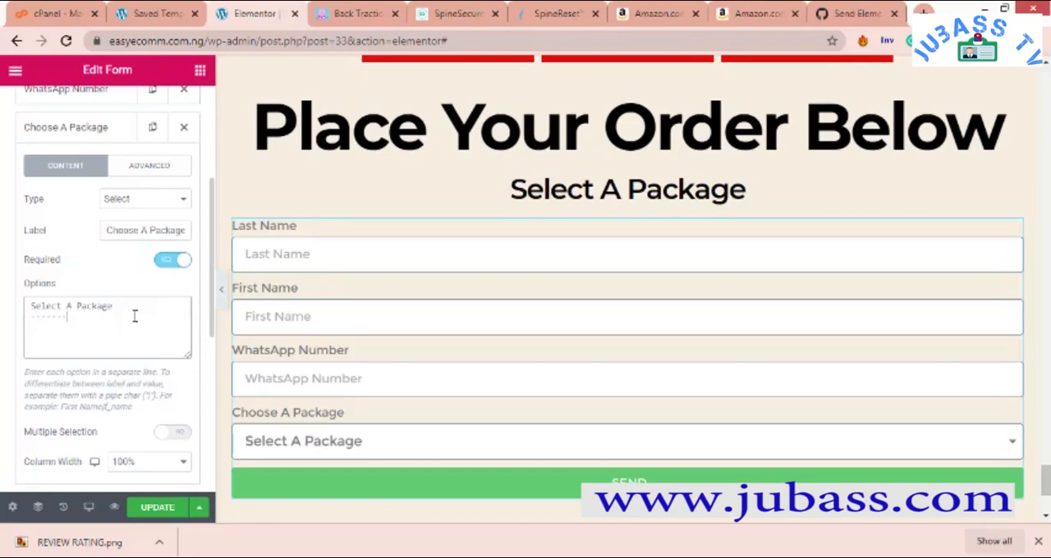
{"action": "type", "text": "-"}
{"action": "key", "text": "Return"}
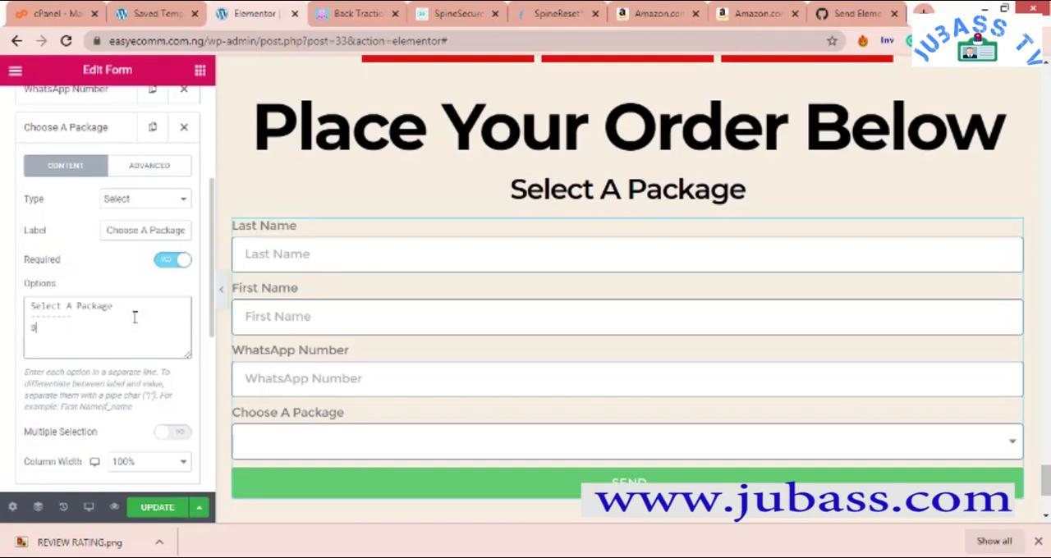
- Add the package options "Buy 1 (Save N3,000)", "Buy 2 Get 1 Free" and "Buy 3 Get 2 Free" on separate lines
{"action": "type", "text": "Buy 1"}
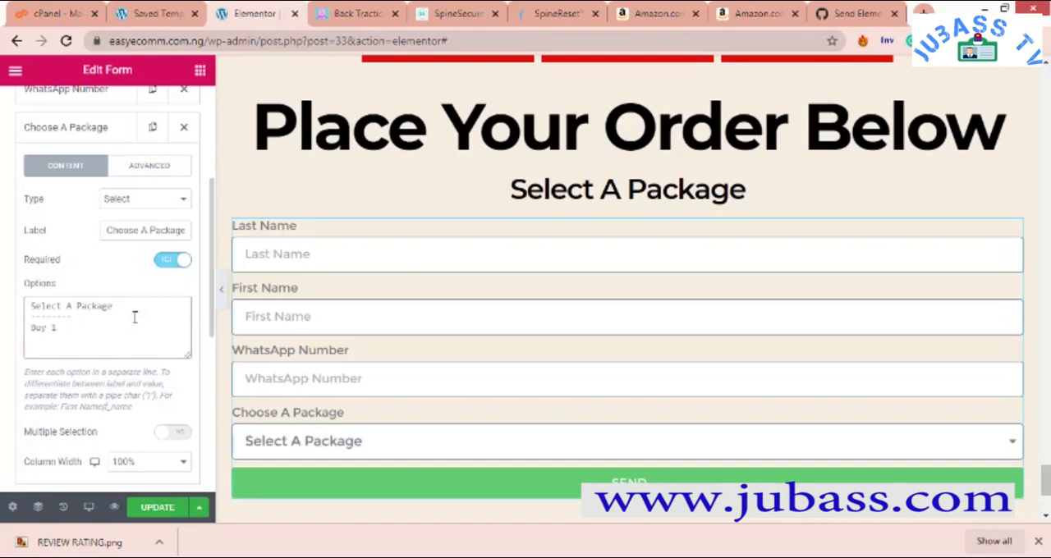
{"action": "type", "text": " ("}
{"action": "key", "text": "Return"}
{"action": "type", "text": "Buy 2 ("}
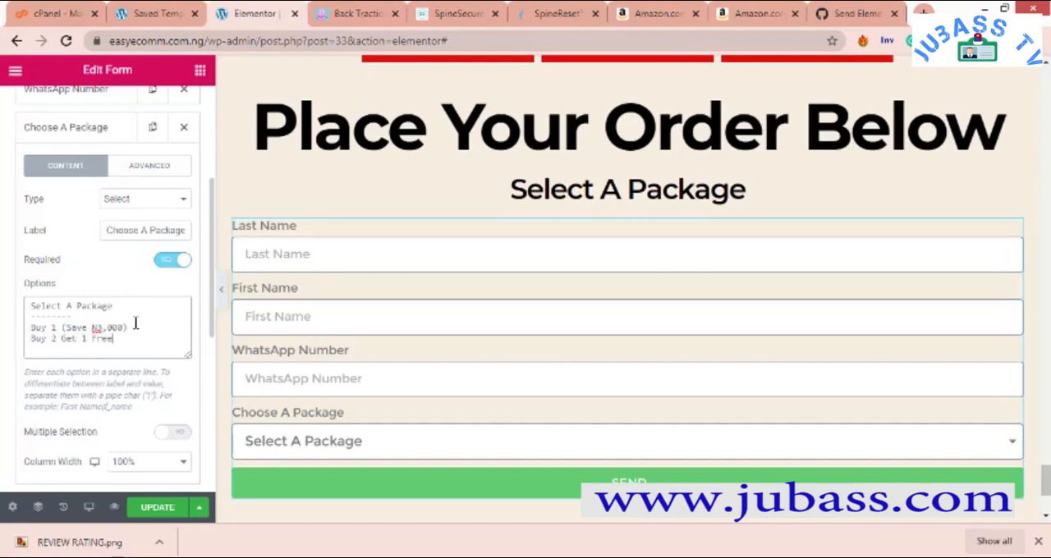
{"action": "key", "text": "Return"}
{"action": "type", "text": "Buy 3 Get 2 Free"}
- Check the list of options in the form's Choose A Package dropdown on the page preview
{"action": "left_click", "coordinate": [364, 443]}
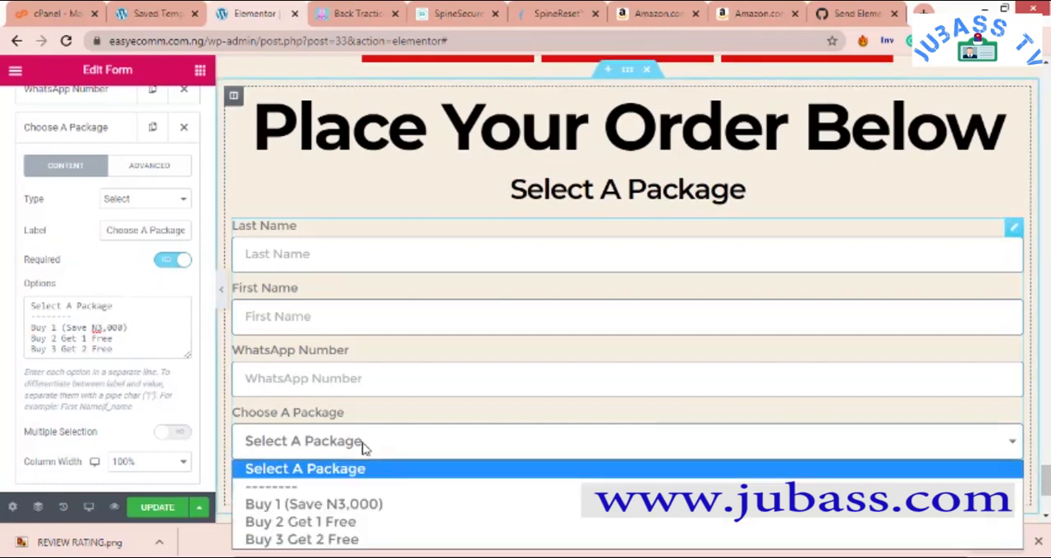
{"action": "scroll", "coordinate": [365, 447], "scroll_direction": "down", "scroll_amount": 1}
{"action": "left_click", "coordinate": [303, 376]}
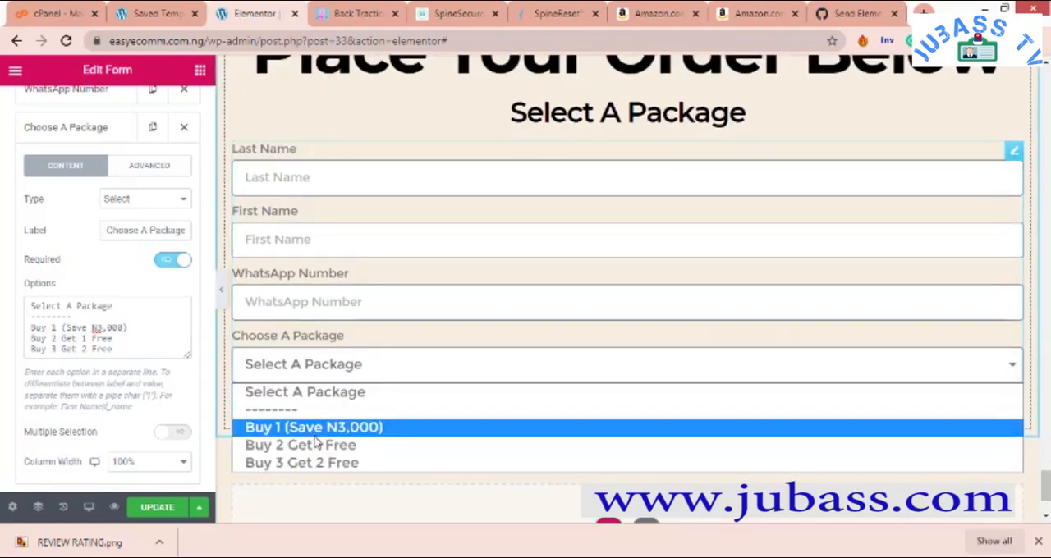
- Try separating the Buy options with blank lines and check the spacing in the form's dropdown
{"action": "left_click", "coordinate": [165, 326]}
{"action": "key", "text": "Return"}
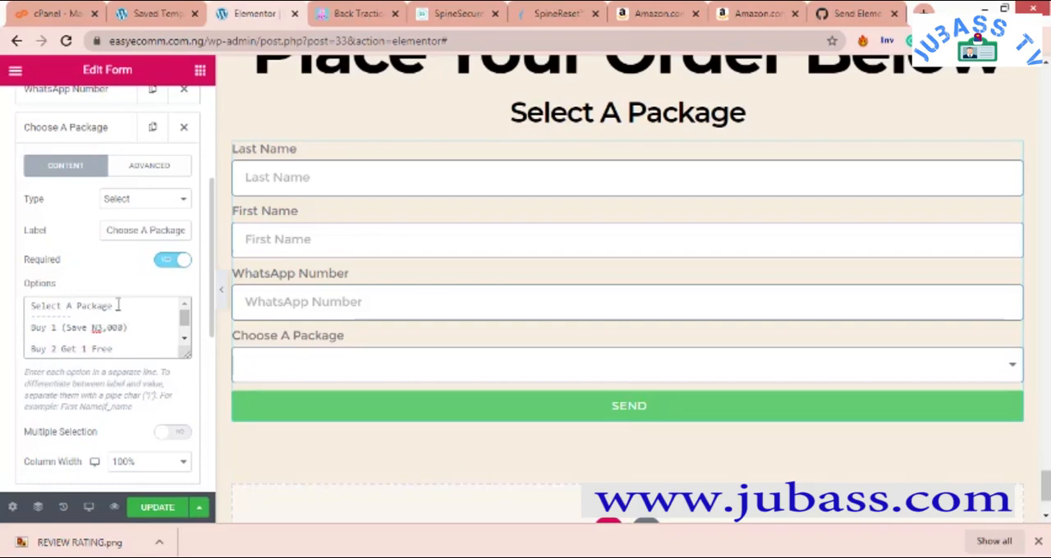
{"action": "left_click", "coordinate": [421, 372]}
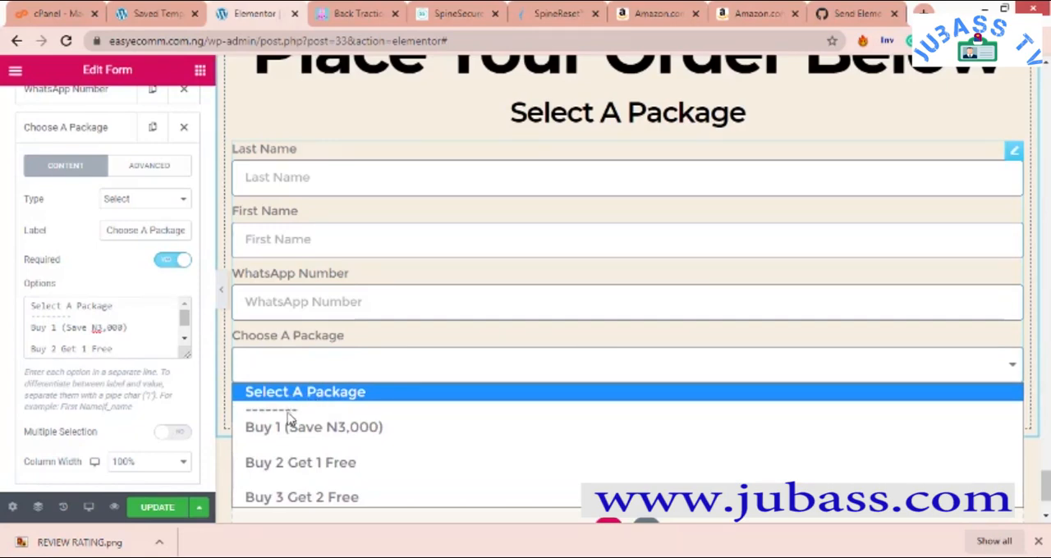
- Remove the blank lines between the Buy options and check the dropdown again
{"action": "left_click", "coordinate": [122, 339]}
{"action": "key", "text": "BackSpace"}
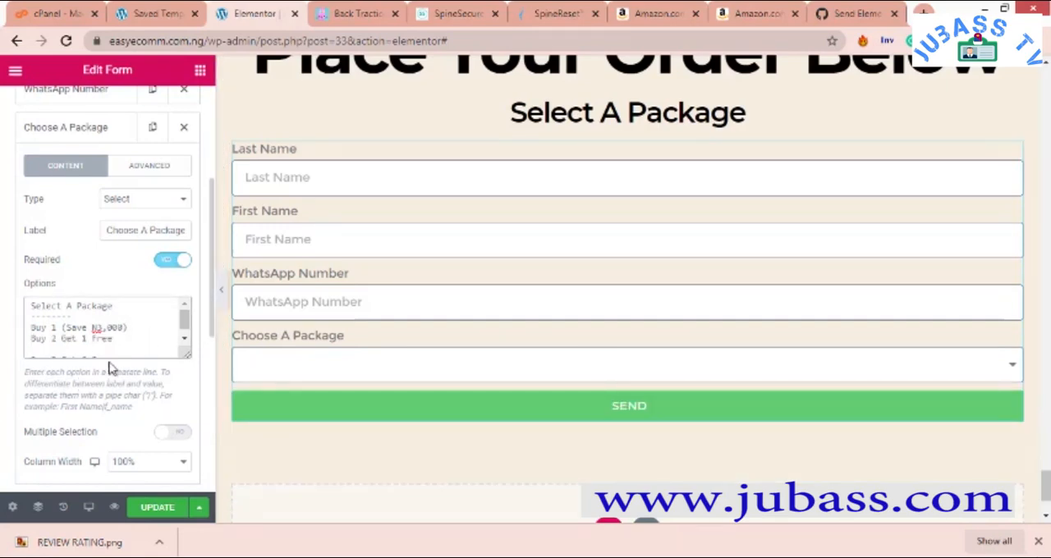
{"action": "left_click", "coordinate": [107, 348]}
{"action": "key", "text": "BackSpace"}
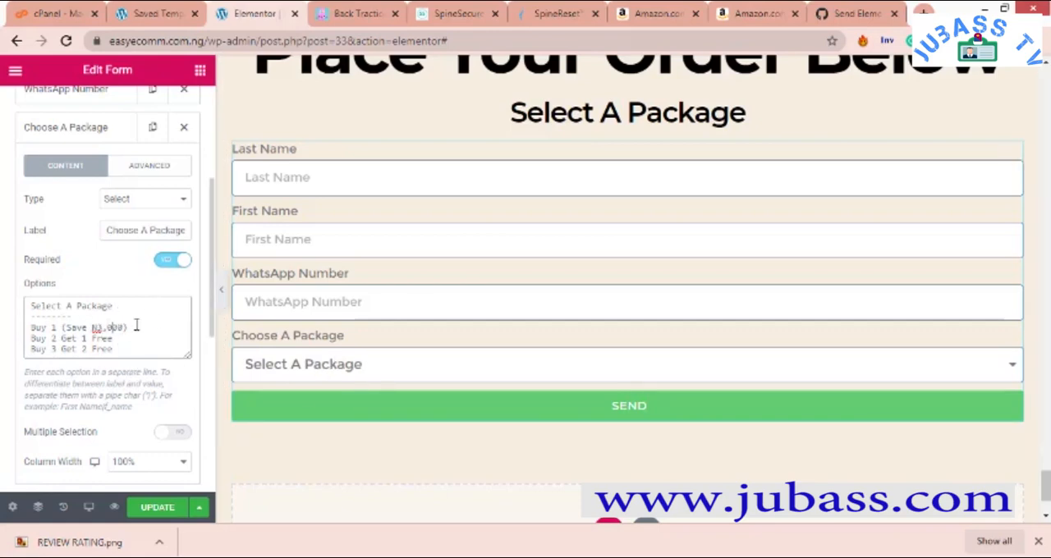
{"action": "left_click", "coordinate": [300, 368]}
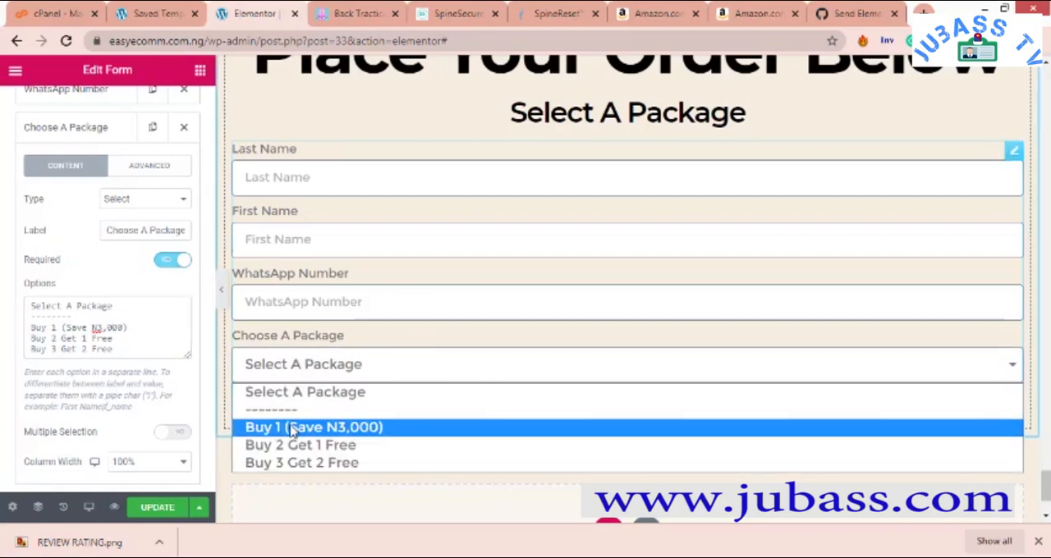
{"action": "left_click", "coordinate": [225, 476]}
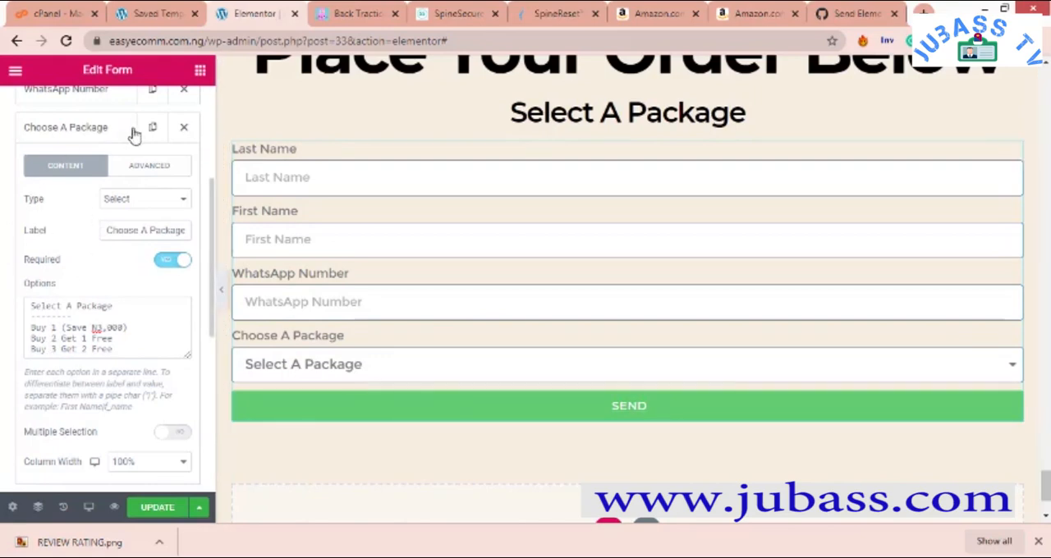
- Show the required mark on the form's field labels
{"action": "scroll", "coordinate": [88, 274], "scroll_direction": "down", "scroll_amount": 3}
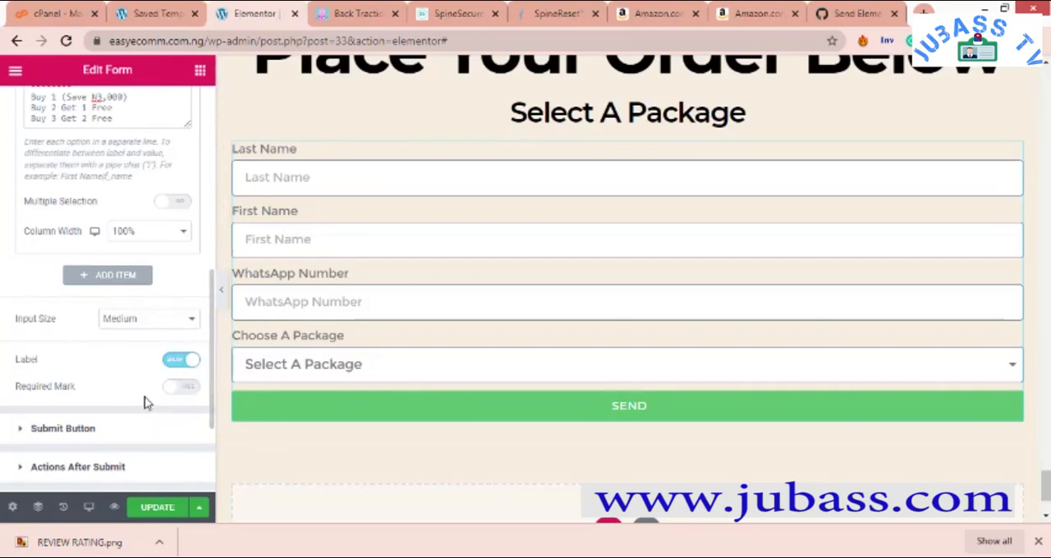
{"action": "left_click", "coordinate": [177, 388]}
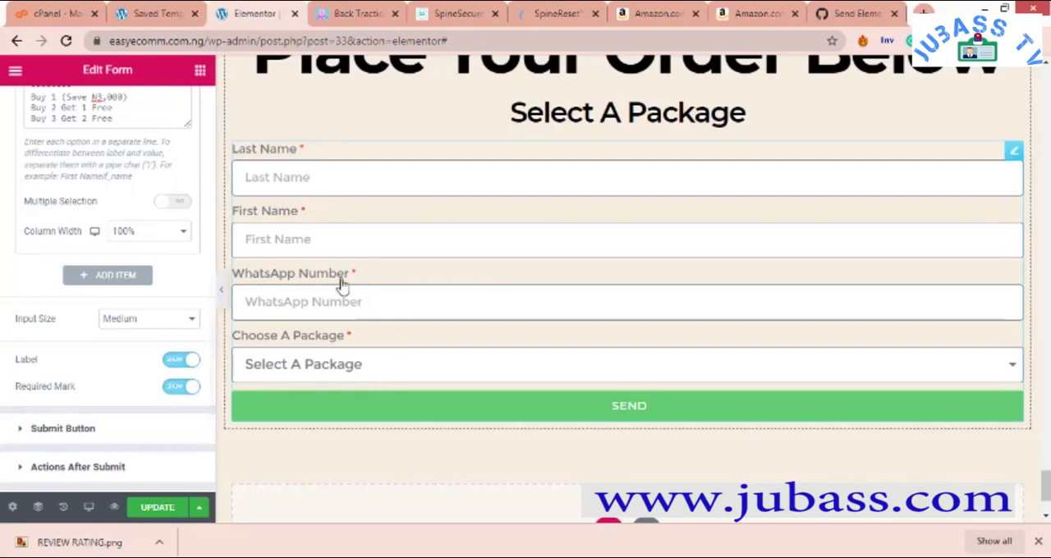
- Change the form's submit button text to "Order Now"
{"action": "scroll", "coordinate": [82, 368], "scroll_direction": "down", "scroll_amount": 3}
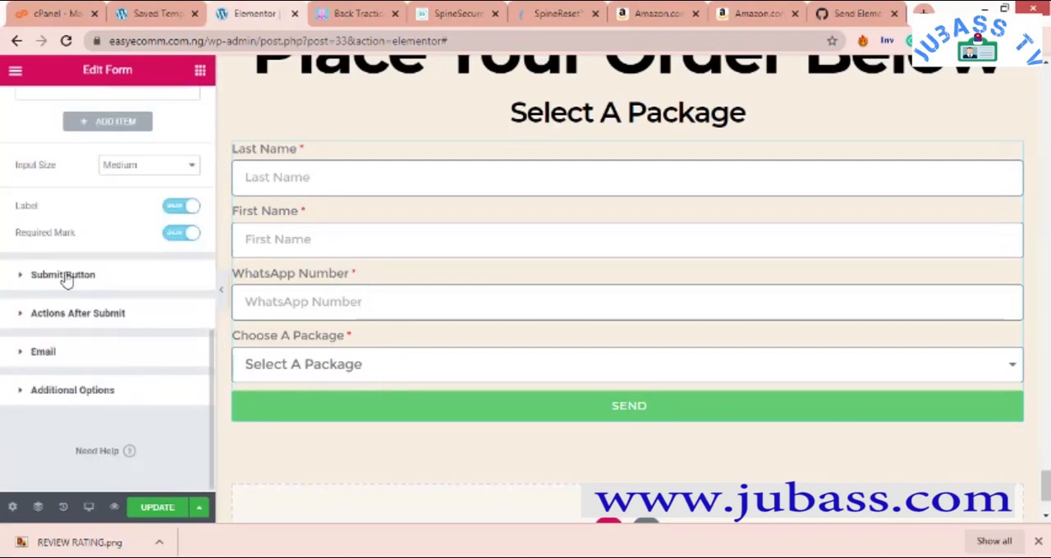
{"action": "scroll", "coordinate": [66, 279], "scroll_direction": "up", "scroll_amount": 8}
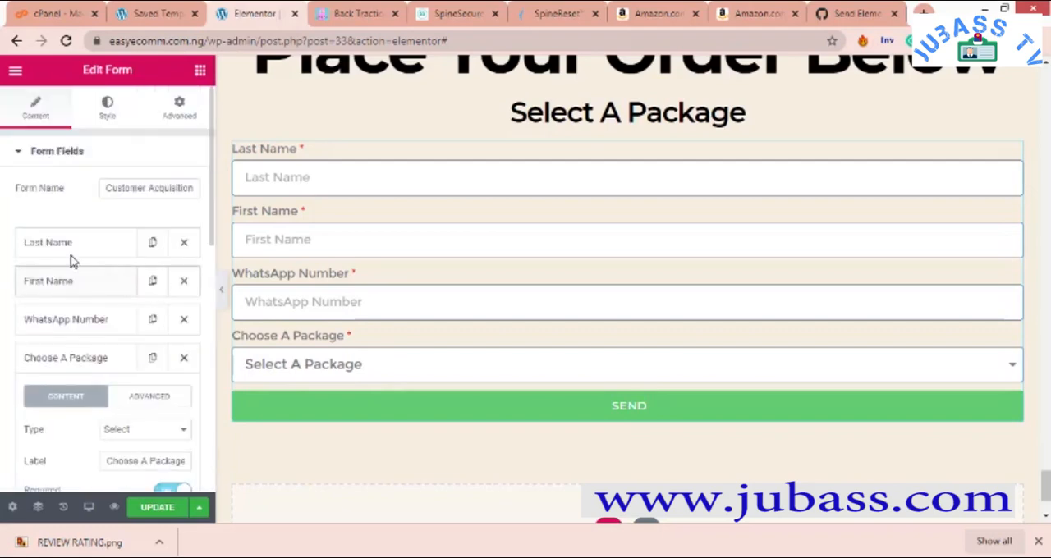
{"action": "scroll", "coordinate": [114, 216], "scroll_direction": "down", "scroll_amount": 12}
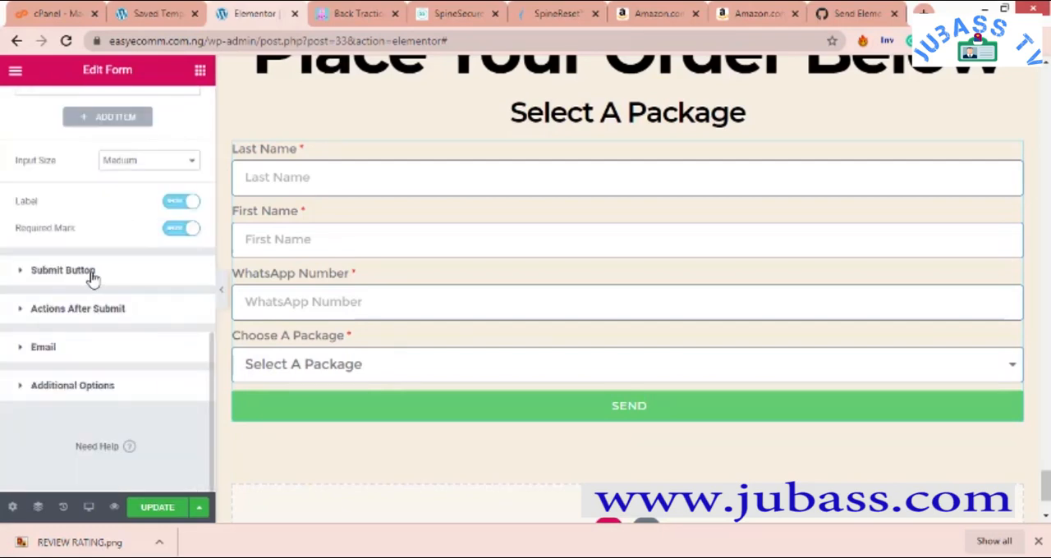
{"action": "left_click", "coordinate": [66, 270]}
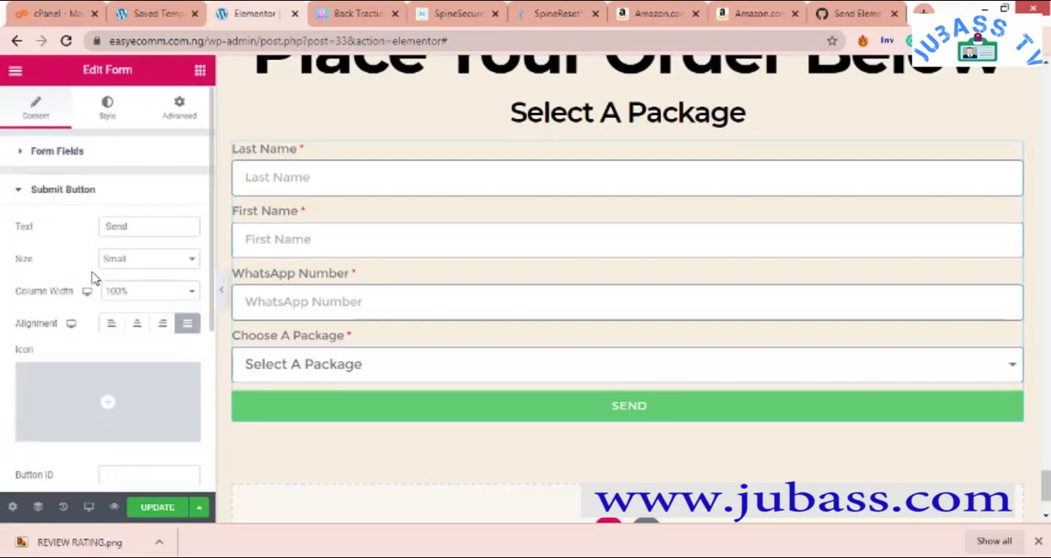
{"action": "left_click_drag", "start_coordinate": [140, 225], "coordinate": [83, 243]}
{"action": "type", "text": "B="}
{"action": "type", "text": "O"}
{"action": "key", "text": "BackSpace"}
{"action": "key", "text": "BackSpace"}
{"action": "key", "text": "BackSpace"}
{"action": "type", "text": "Ord"}
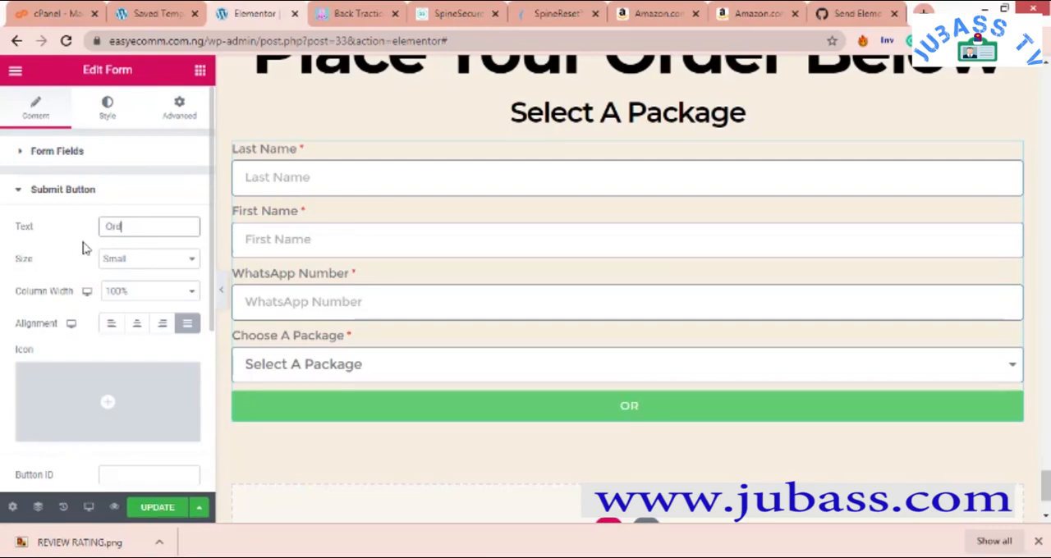
{"action": "type", "text": "er Now"}
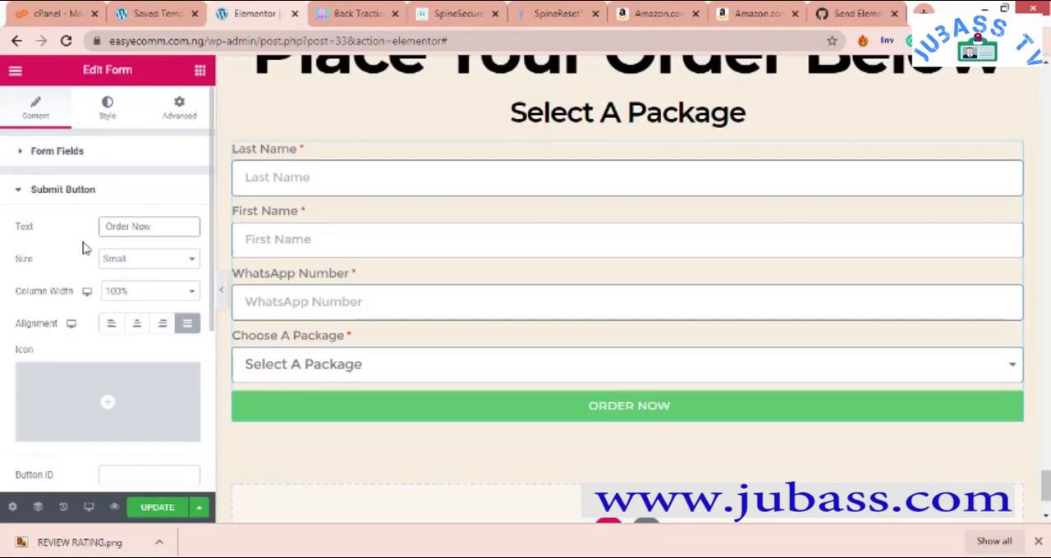
- Set the submit button's size to Large and, after trying center and left, set its alignment to justified
{"action": "left_click", "coordinate": [129, 260]}
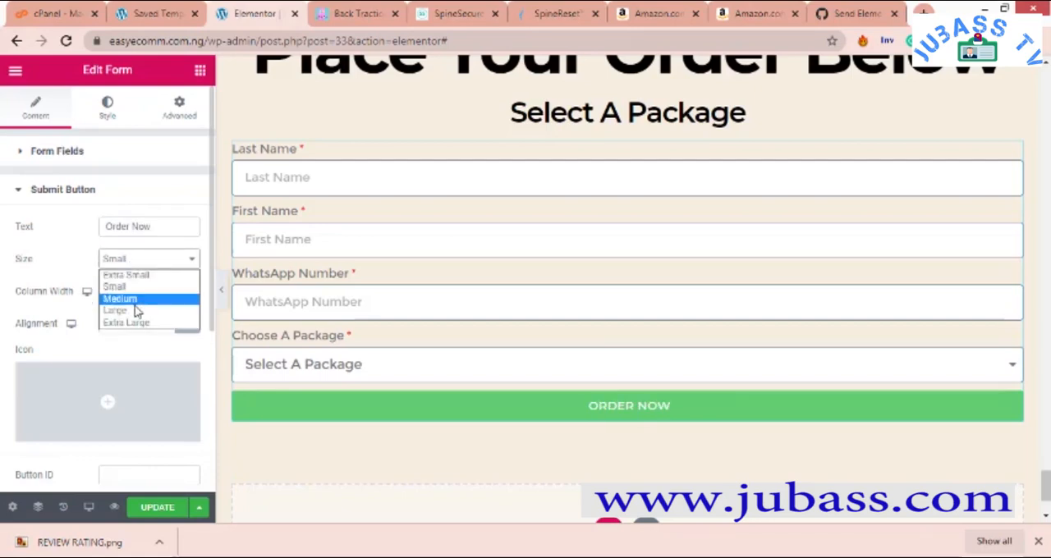
{"action": "left_click", "coordinate": [135, 311]}
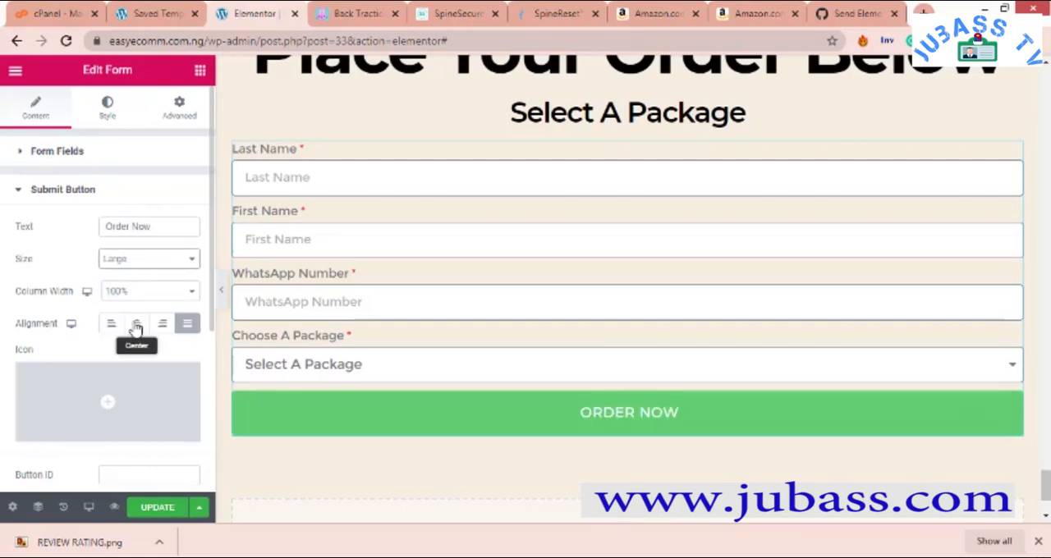
{"action": "left_click", "coordinate": [133, 321]}
{"action": "scroll", "coordinate": [132, 318], "scroll_direction": "down", "scroll_amount": 1}
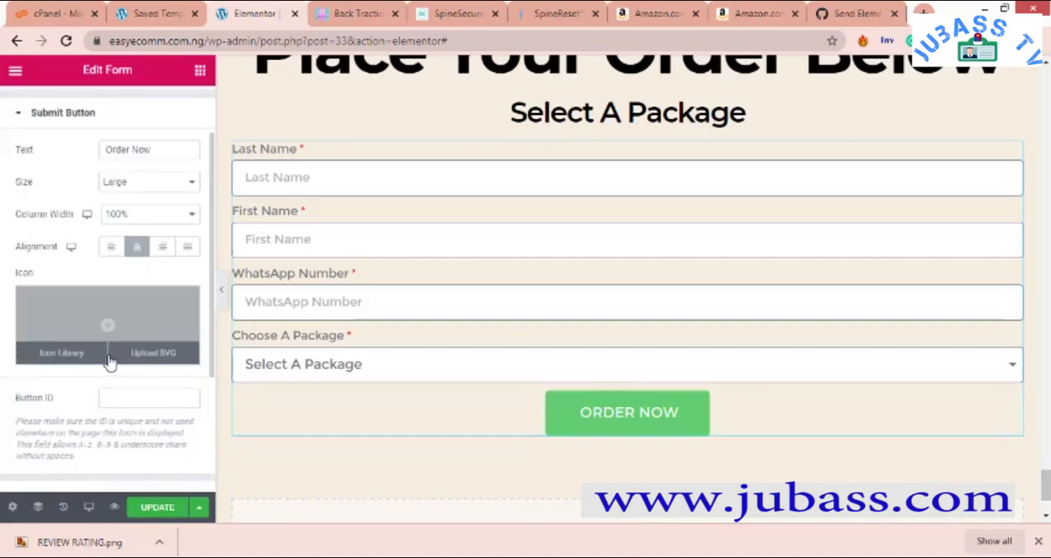
{"action": "left_click", "coordinate": [113, 255]}
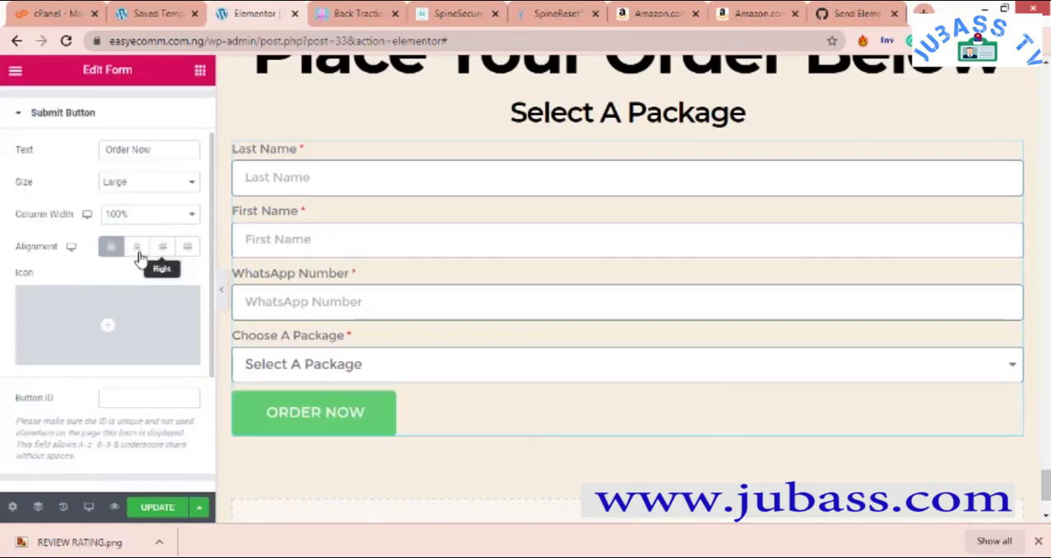
{"action": "left_click", "coordinate": [137, 256]}
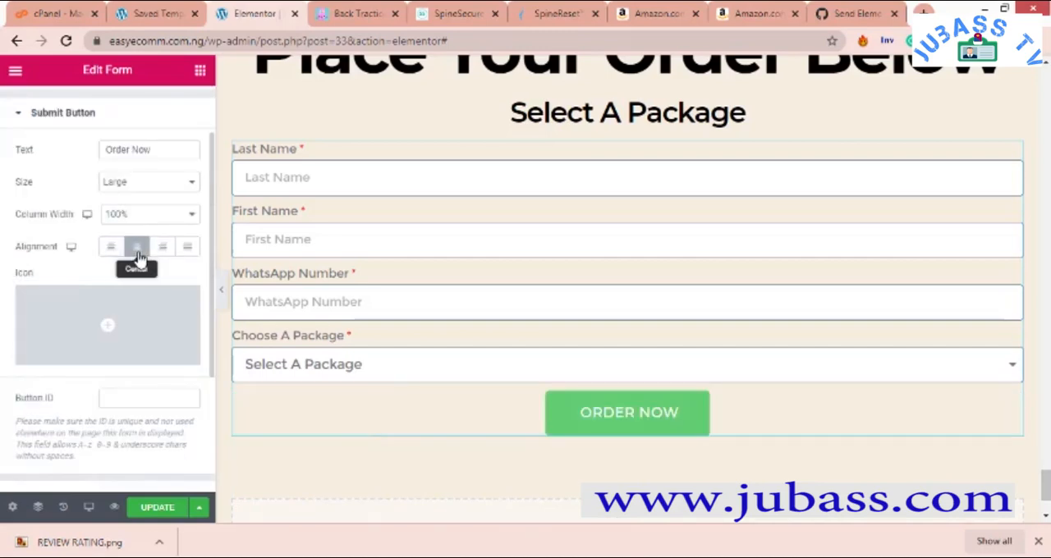
{"action": "left_click", "coordinate": [187, 249]}
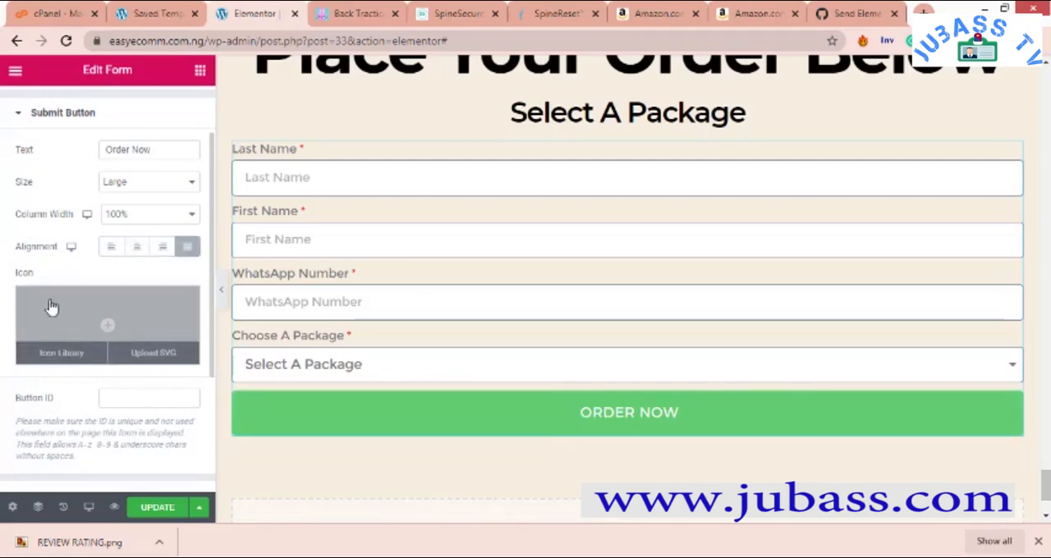
- Review the remaining submit button settings and the form's style options
{"action": "scroll", "coordinate": [64, 307], "scroll_direction": "down", "scroll_amount": 3}
{"action": "scroll", "coordinate": [66, 349], "scroll_direction": "up", "scroll_amount": 4}
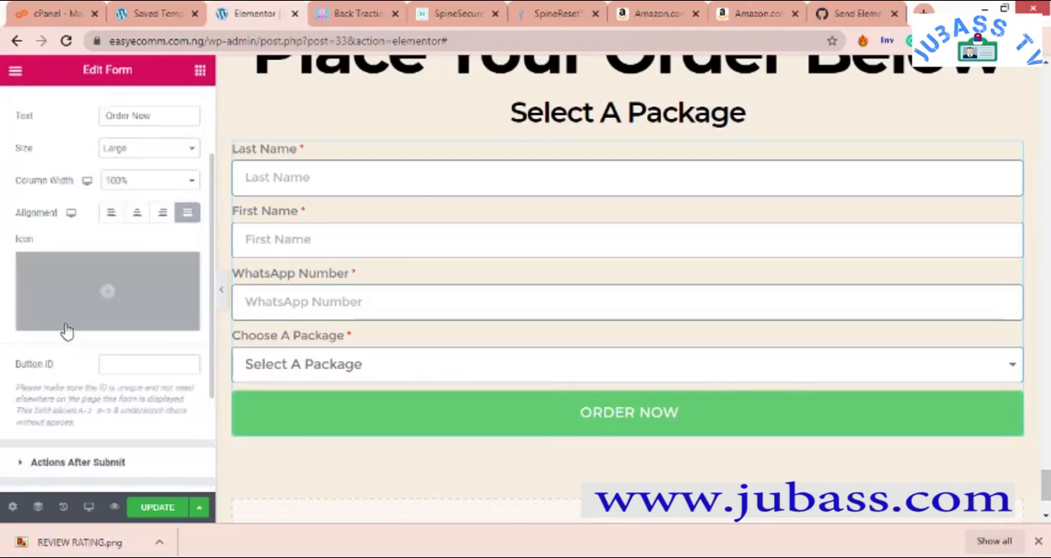
{"action": "scroll", "coordinate": [104, 356], "scroll_direction": "down", "scroll_amount": 2}
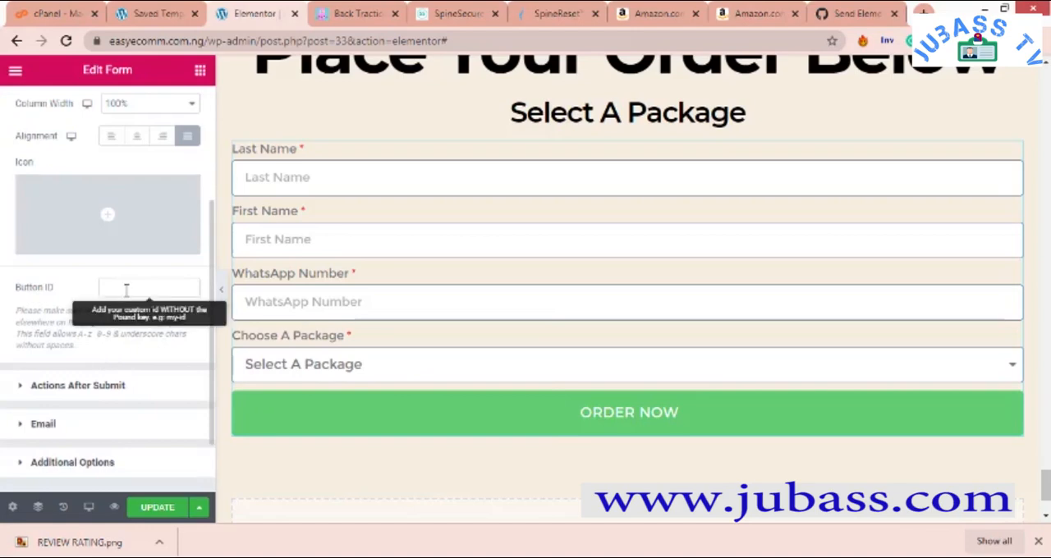
{"action": "scroll", "coordinate": [125, 294], "scroll_direction": "up", "scroll_amount": 3}
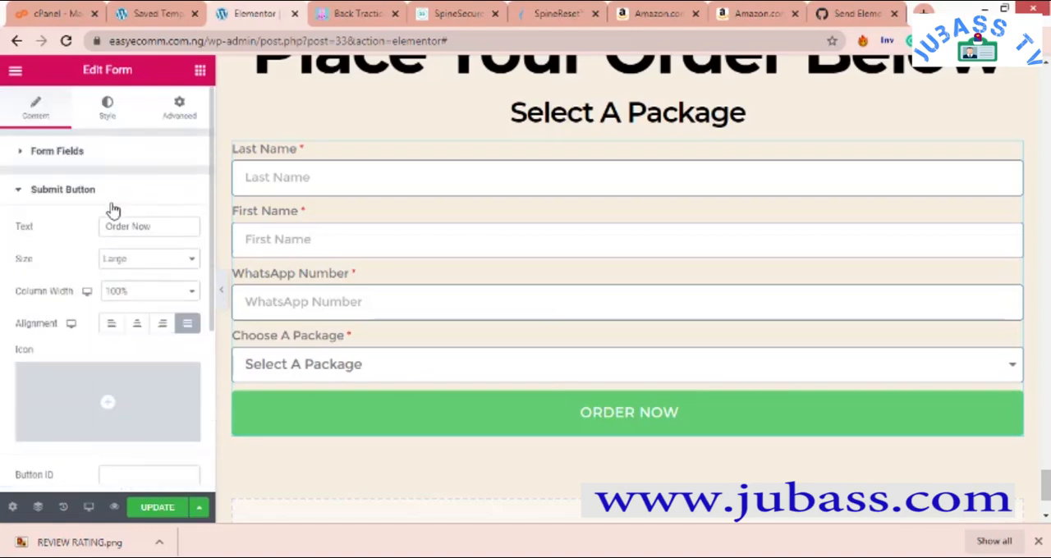
{"action": "left_click", "coordinate": [103, 123]}
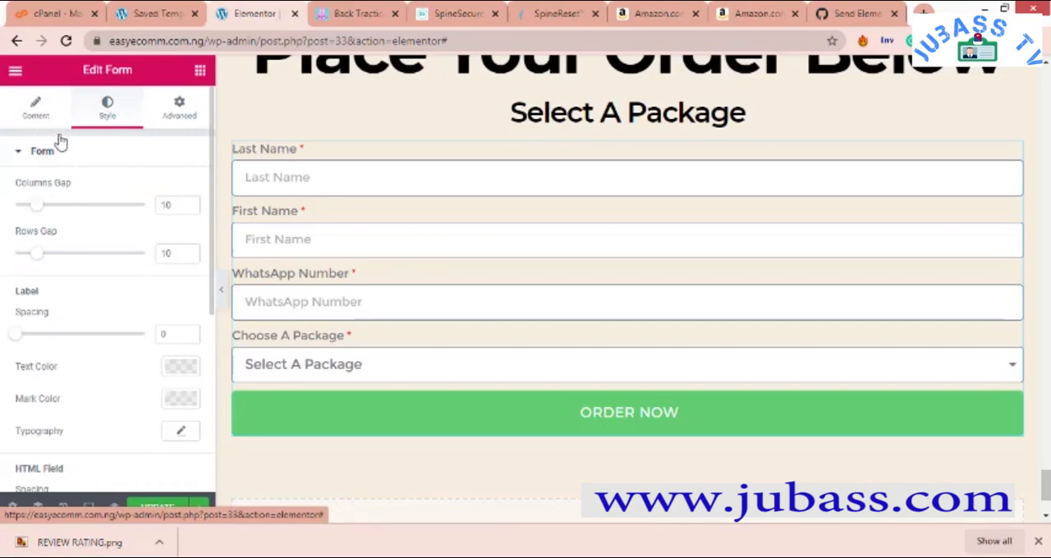
{"action": "left_click", "coordinate": [37, 114]}
{"action": "scroll", "coordinate": [77, 216], "scroll_direction": "down", "scroll_amount": 4}
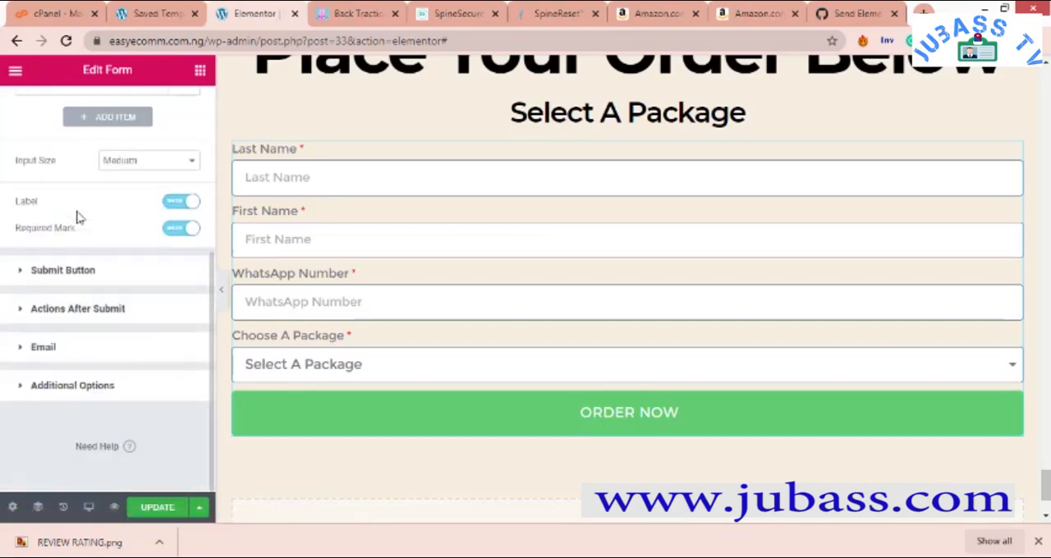
{"action": "left_click", "coordinate": [66, 274]}
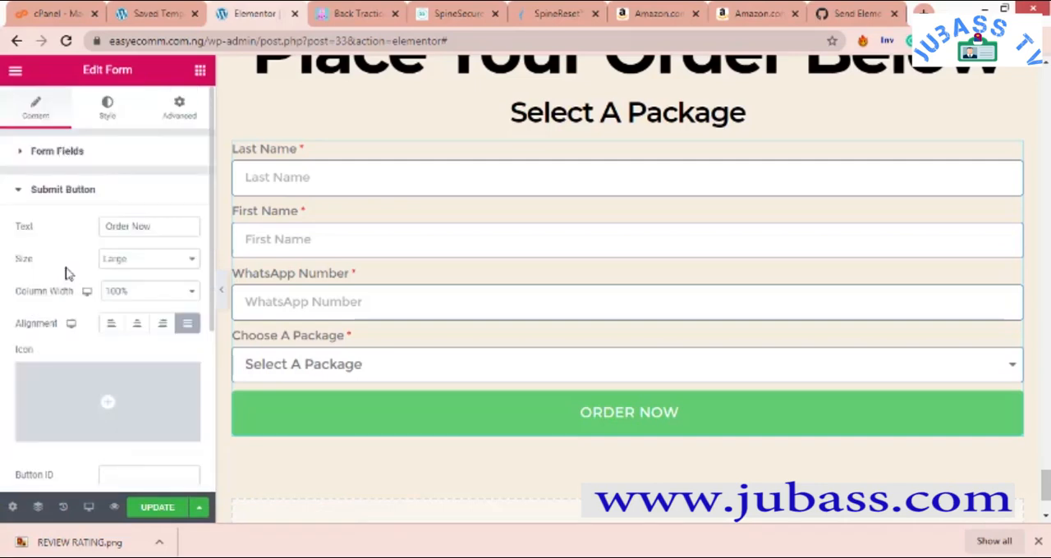
- Open the form's Actions After Submit settings
{"action": "scroll", "coordinate": [67, 279], "scroll_direction": "down", "scroll_amount": 3}
{"action": "left_click", "coordinate": [71, 309]}
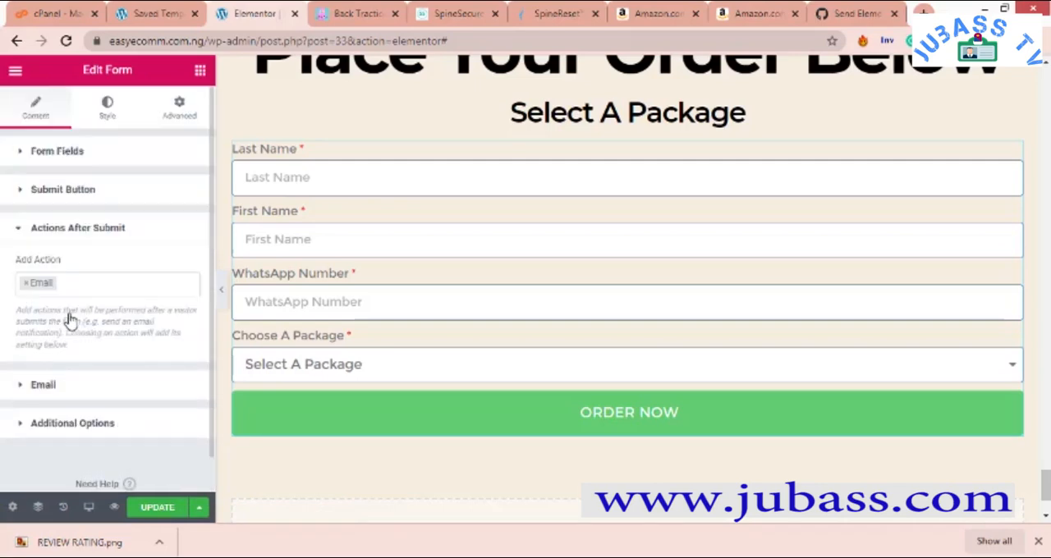
- Add Webhook alongside Email to the form's actions after submit
{"action": "left_click", "coordinate": [76, 284]}
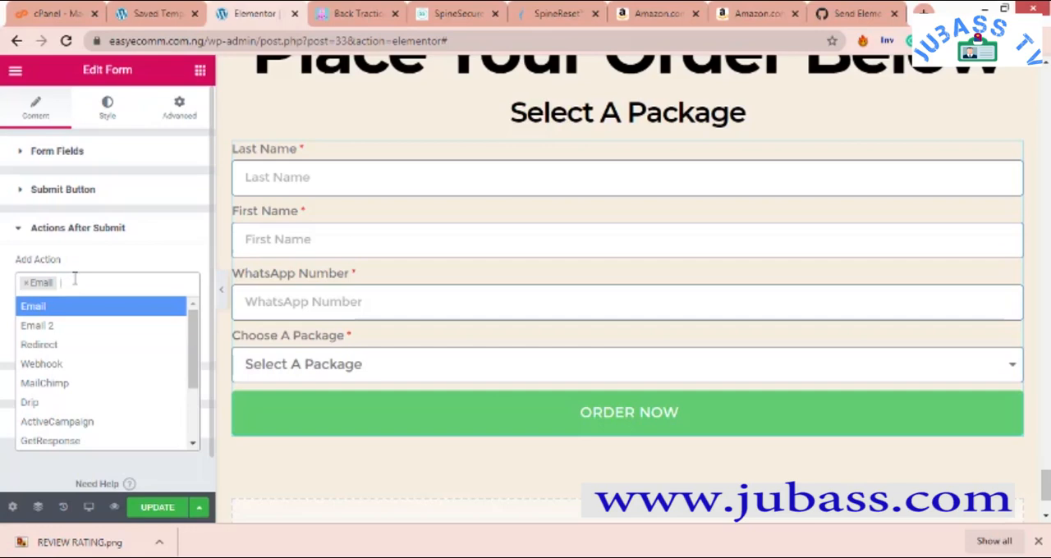
{"action": "type", "text": "we"}
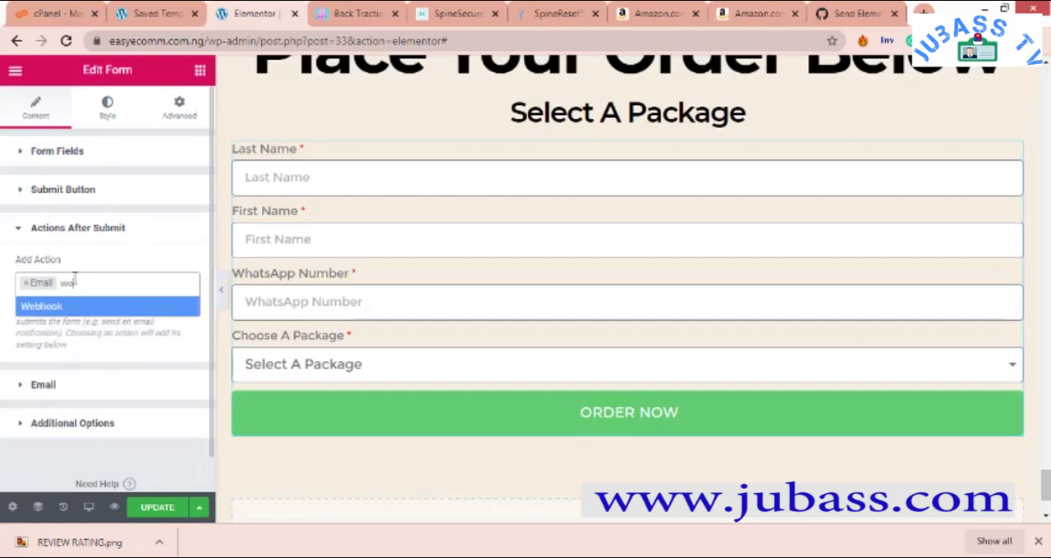
{"action": "type", "text": "bhook"}
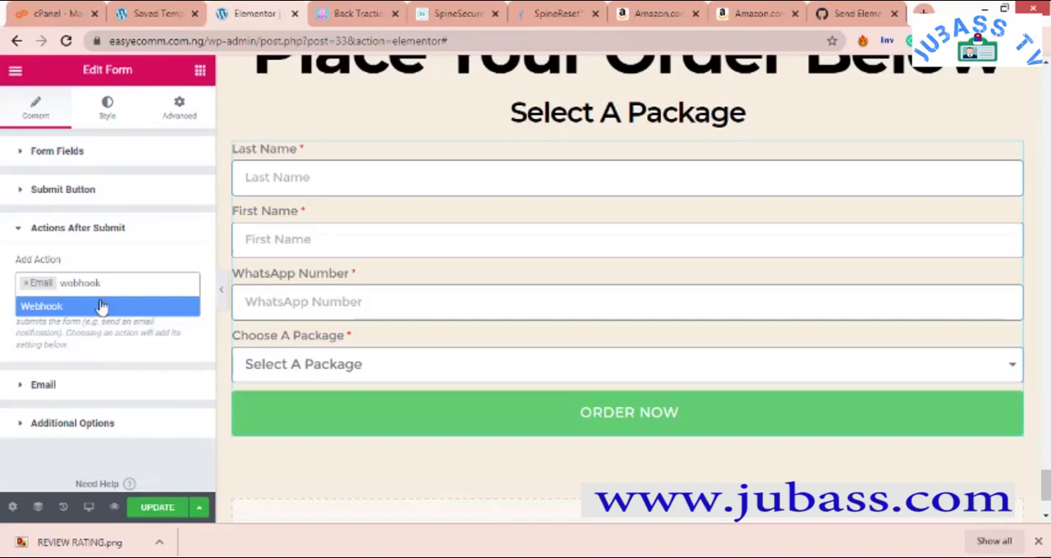
{"action": "left_click", "coordinate": [100, 305]}
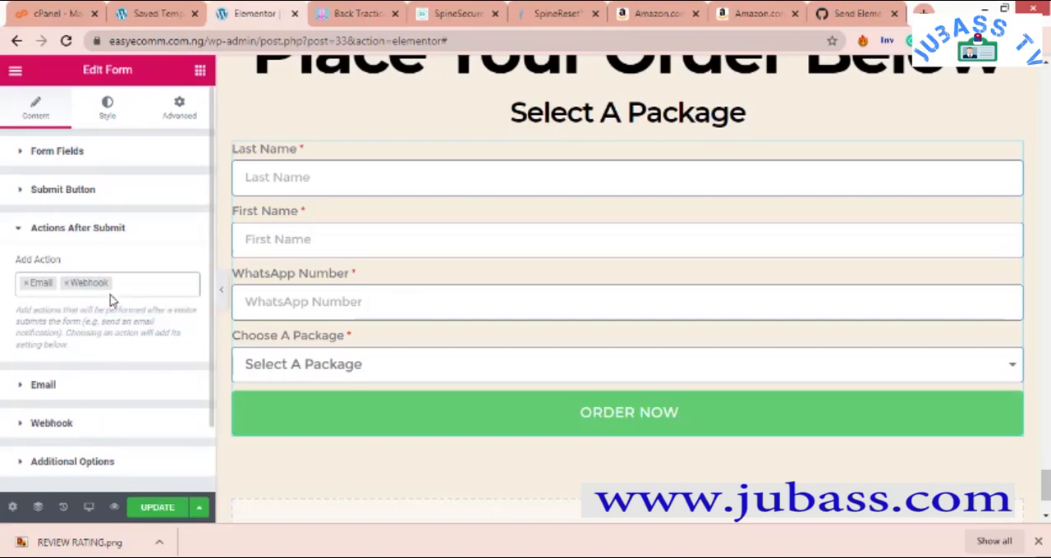
{"action": "left_click", "coordinate": [164, 286]}
{"action": "key", "text": "BackSpace"}
{"action": "key", "text": "BackSpace"}
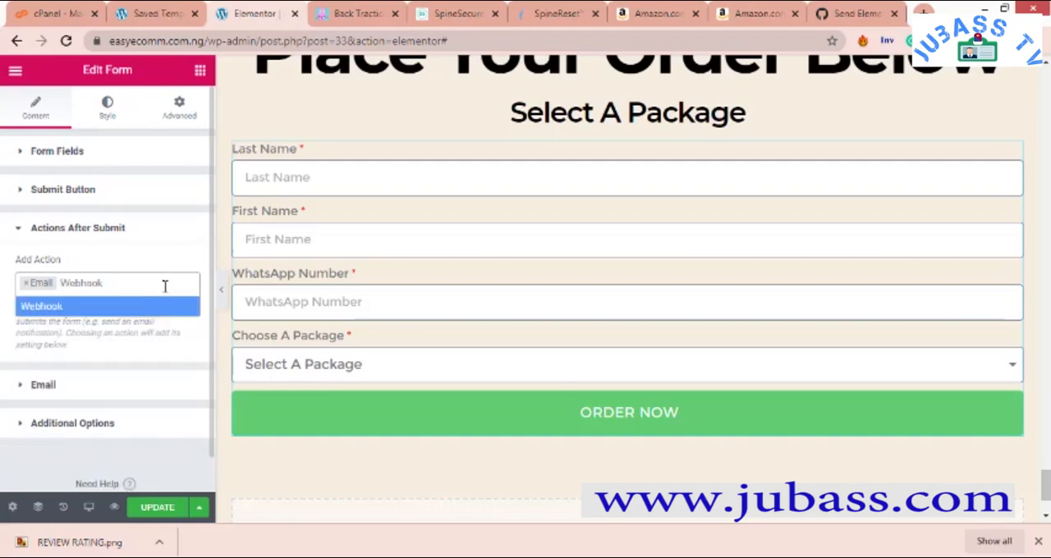
{"action": "left_click", "coordinate": [181, 306]}
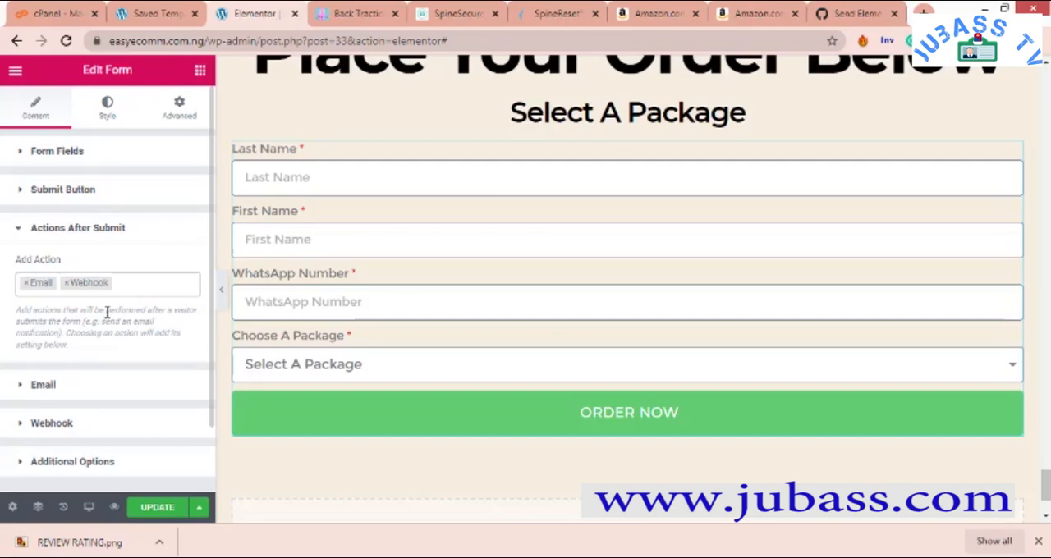
- Set the subject of the form's notification email to "New Acquired Lead"
{"action": "left_click", "coordinate": [45, 386]}
{"action": "scroll", "coordinate": [72, 391], "scroll_direction": "down", "scroll_amount": 6}
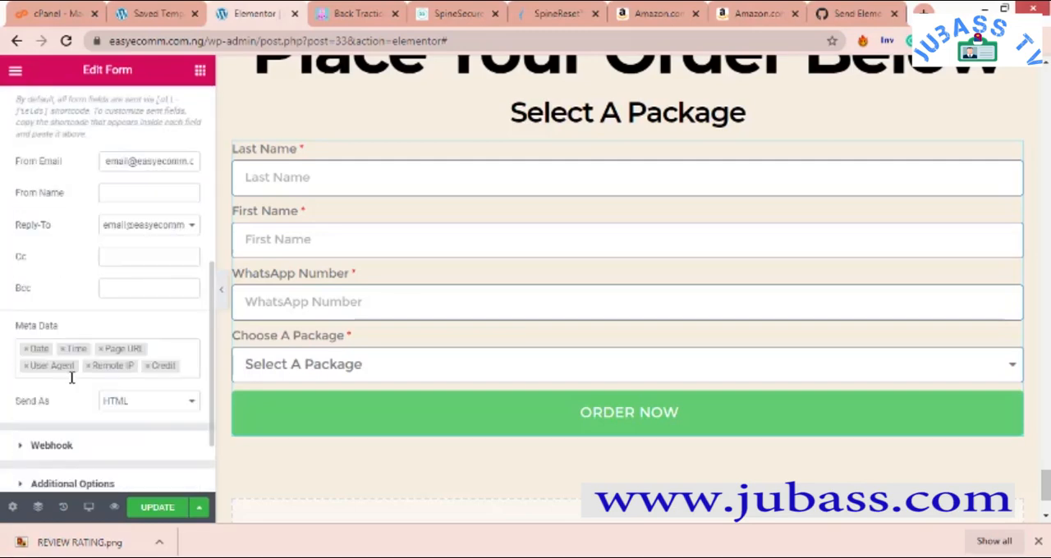
{"action": "scroll", "coordinate": [49, 345], "scroll_direction": "up", "scroll_amount": 3}
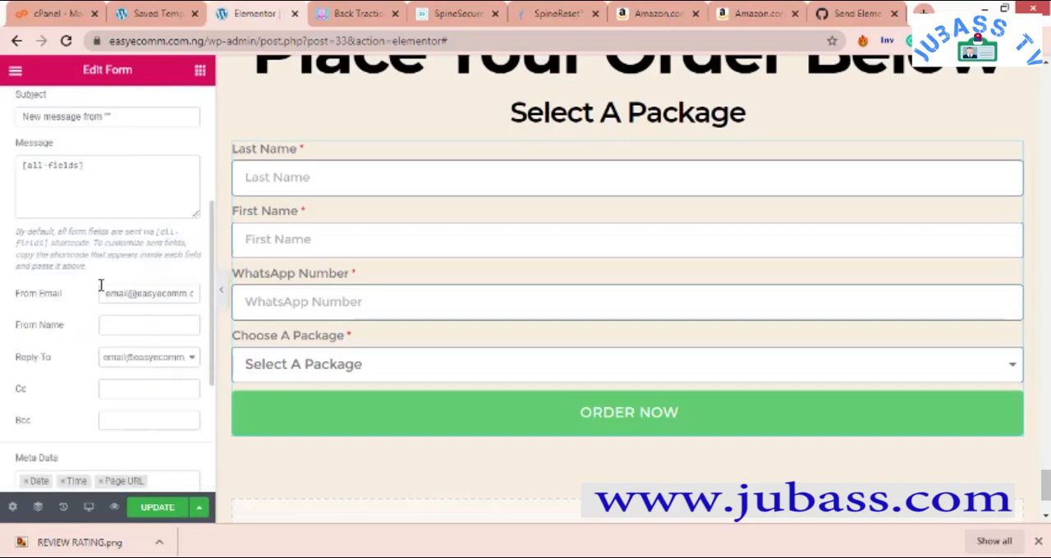
{"action": "scroll", "coordinate": [101, 296], "scroll_direction": "up", "scroll_amount": 2}
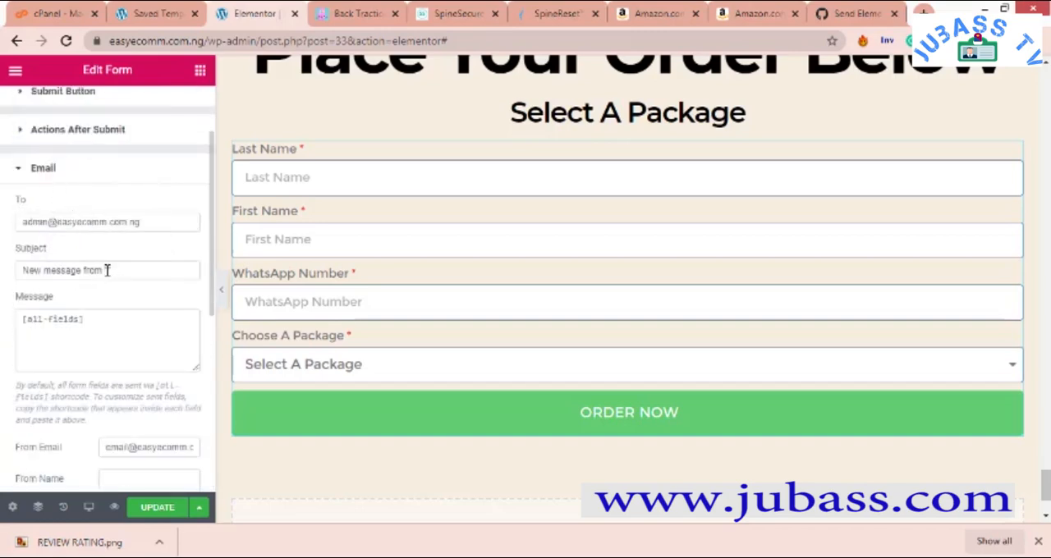
{"action": "left_click_drag", "start_coordinate": [118, 270], "coordinate": [4, 281]}
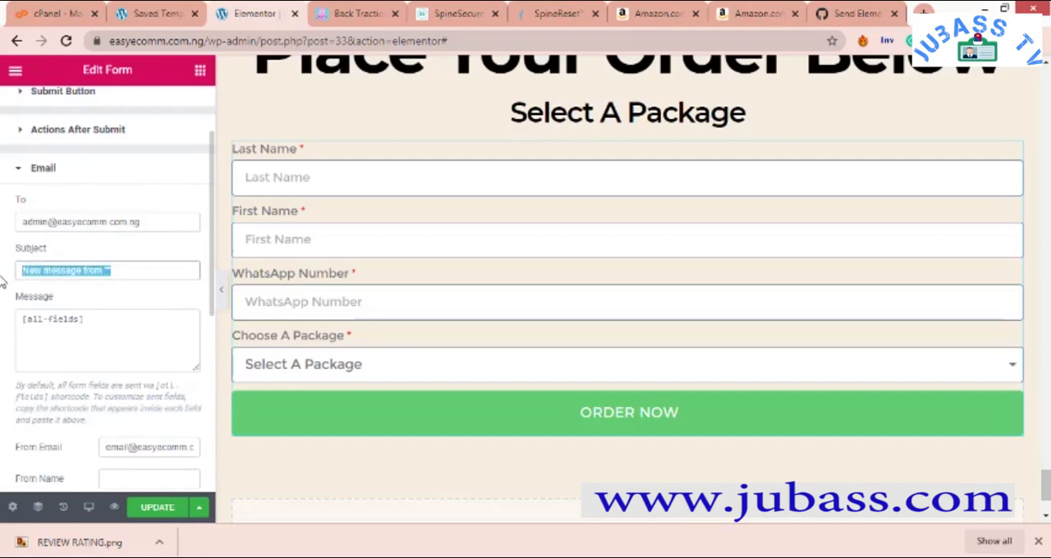
{"action": "key", "text": "BackSpace"}
{"action": "type", "text": "Ne"}
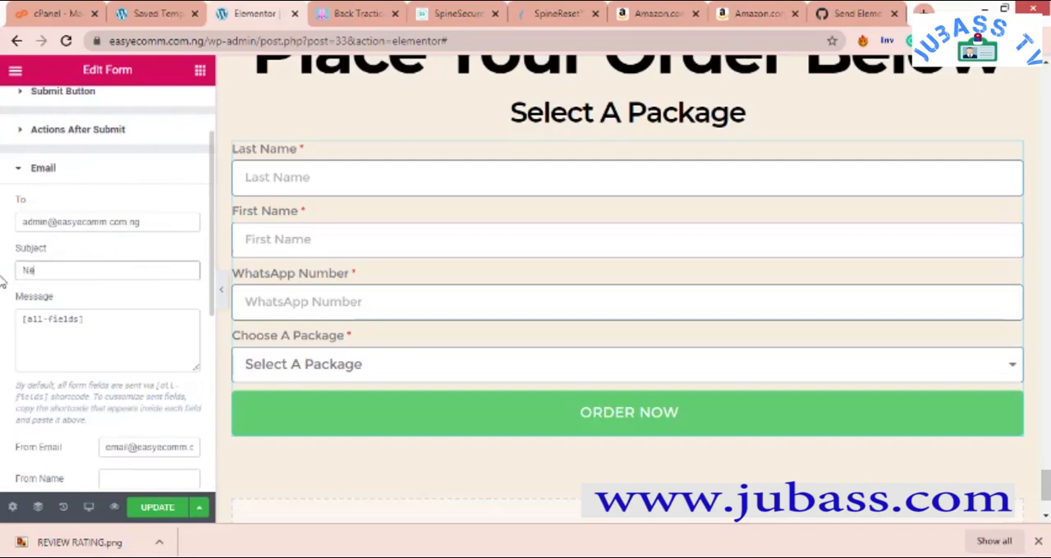
{"action": "type", "text": "w Customer "}
{"action": "type", "text": "Acquired "}
{"action": "type", "text": "Lead"}
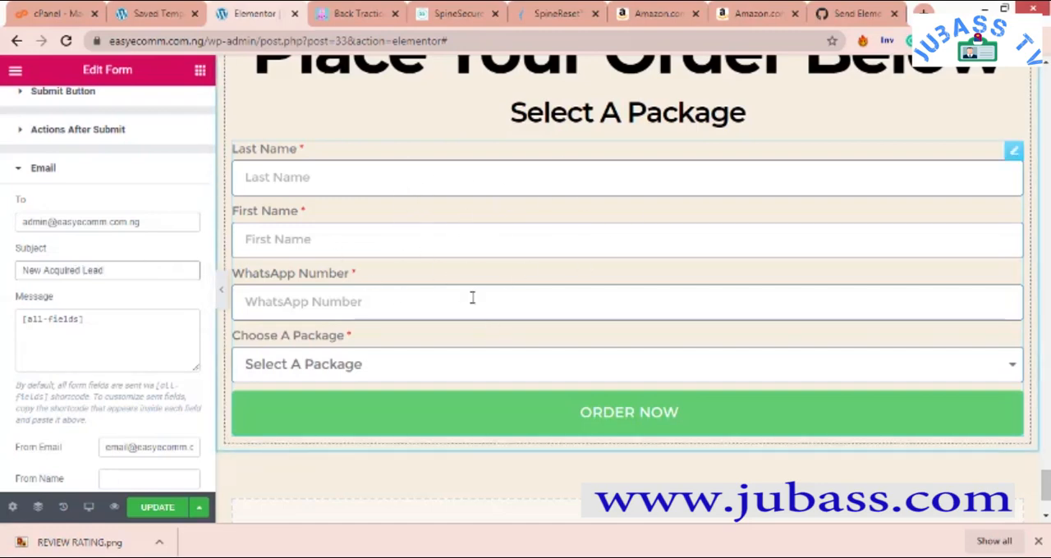
- Copy the Last Name field's shortcode from its advanced settings in the form fields
{"action": "left_click", "coordinate": [116, 335]}
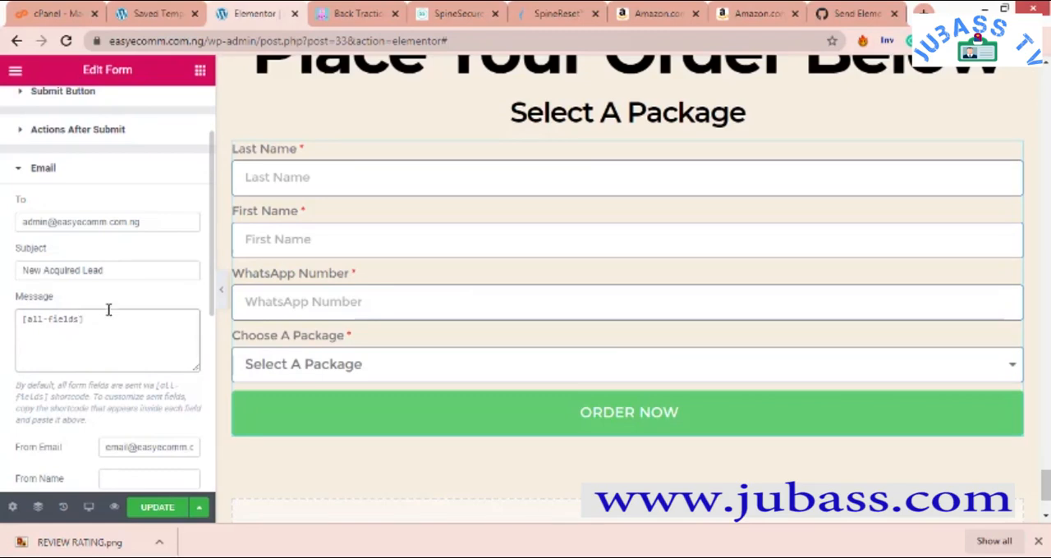
{"action": "scroll", "coordinate": [108, 304], "scroll_direction": "up", "scroll_amount": 3}
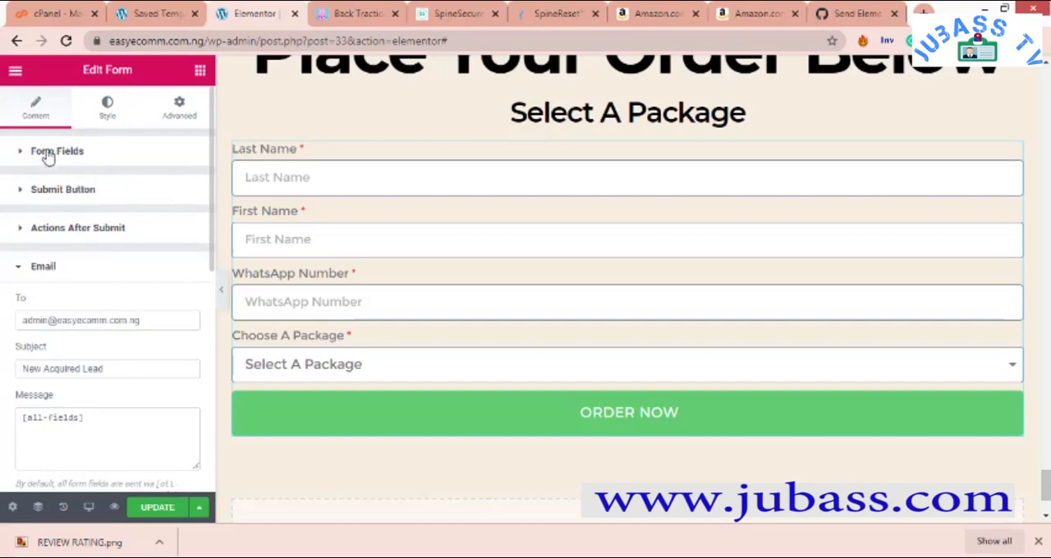
{"action": "double_click", "coordinate": [47, 156]}
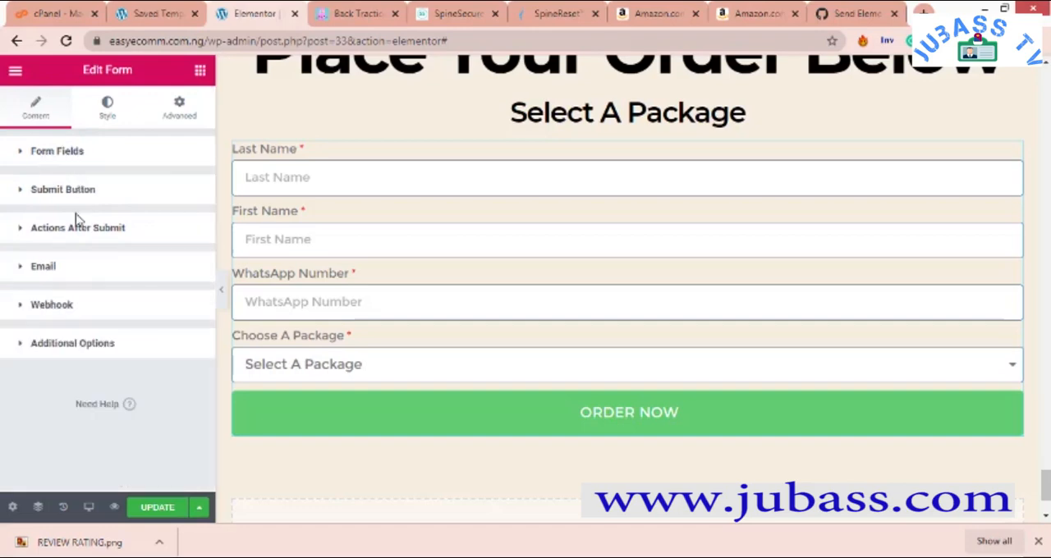
{"action": "left_click", "coordinate": [74, 163]}
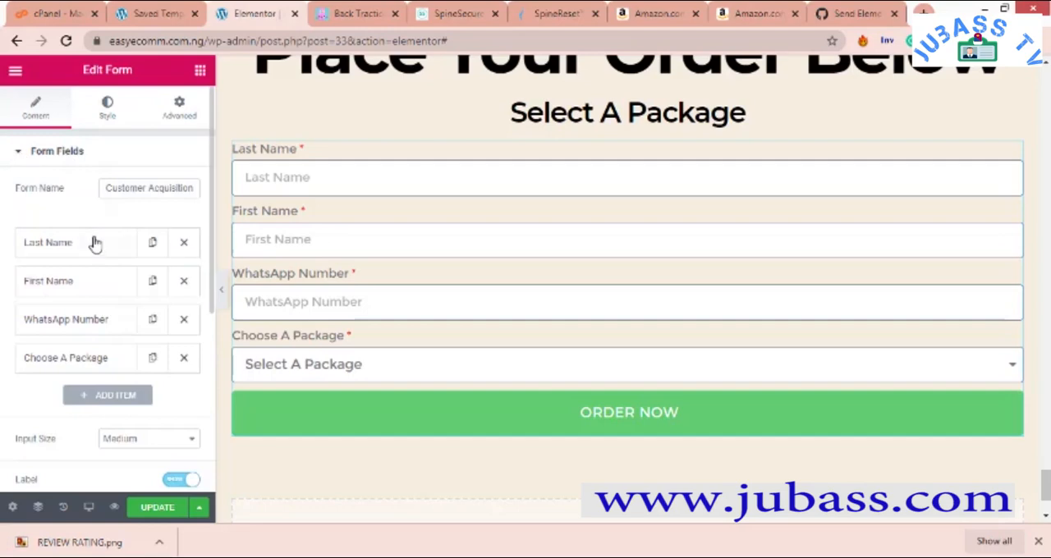
{"action": "scroll", "coordinate": [94, 243], "scroll_direction": "down", "scroll_amount": 3}
{"action": "scroll", "coordinate": [91, 238], "scroll_direction": "up", "scroll_amount": 4}
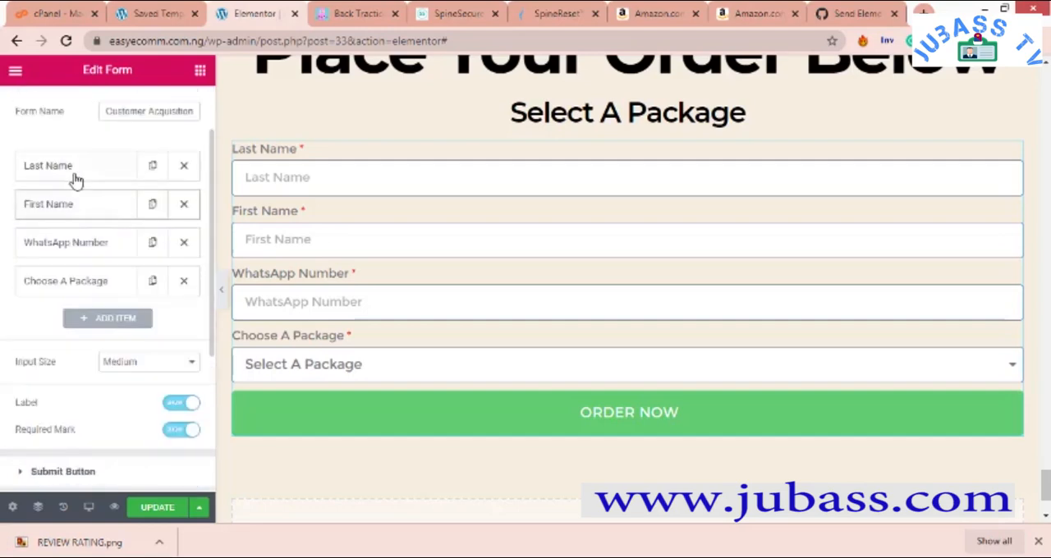
{"action": "left_click", "coordinate": [72, 171]}
{"action": "left_click", "coordinate": [140, 207]}
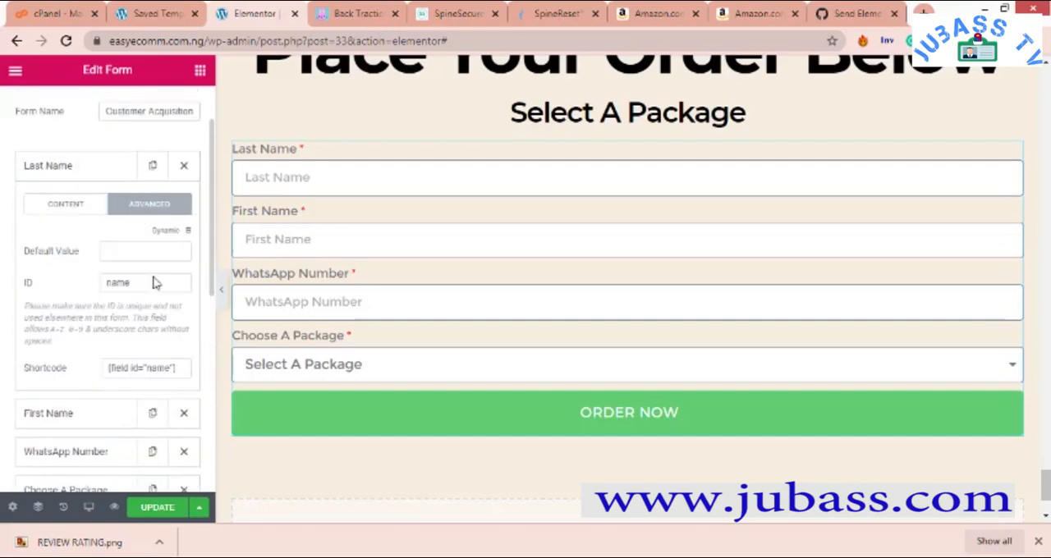
{"action": "left_click_drag", "start_coordinate": [182, 368], "coordinate": [60, 366]}
{"action": "right_click", "coordinate": [143, 370]}
{"action": "left_click", "coordinate": [164, 381]}
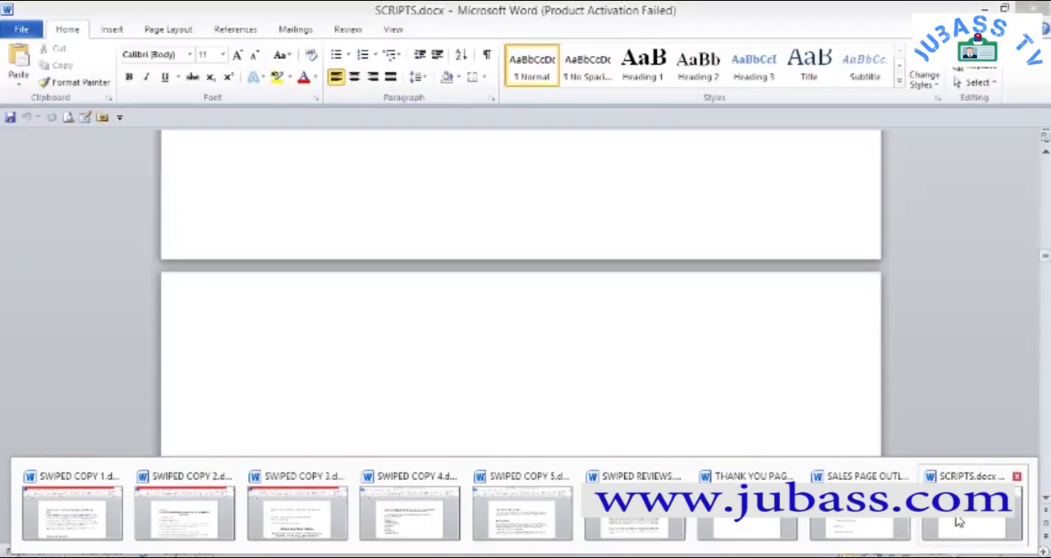
- Switch to SCRIPTS.docx in Word and paste the shortcode [field id="name"] on a blank page at the end of the document
{"action": "left_click", "coordinate": [966, 503]}
{"action": "scroll", "coordinate": [794, 383], "scroll_direction": "down", "scroll_amount": 5}
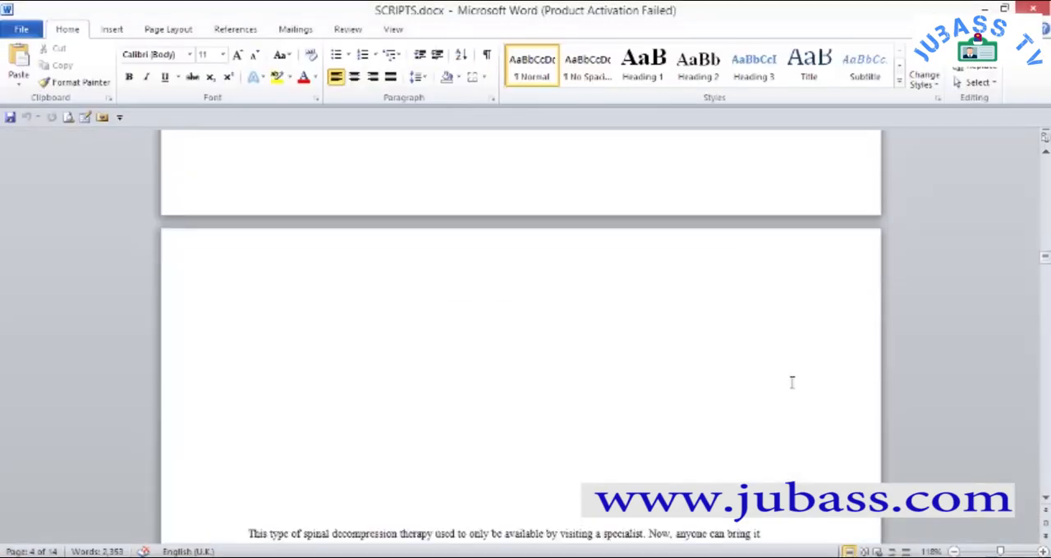
{"action": "left_click_drag", "start_coordinate": [1046, 274], "coordinate": [1045, 499]}
{"action": "left_click", "coordinate": [416, 392]}
{"action": "key", "text": "Return"}
{"action": "key", "text": "Return"}
{"action": "key", "text": "Return"}
{"action": "key", "text": "Return"}
{"action": "key", "text": "Return"}
{"action": "key", "text": "Return"}
{"action": "key", "text": "Return"}
{"action": "key", "text": "Return"}
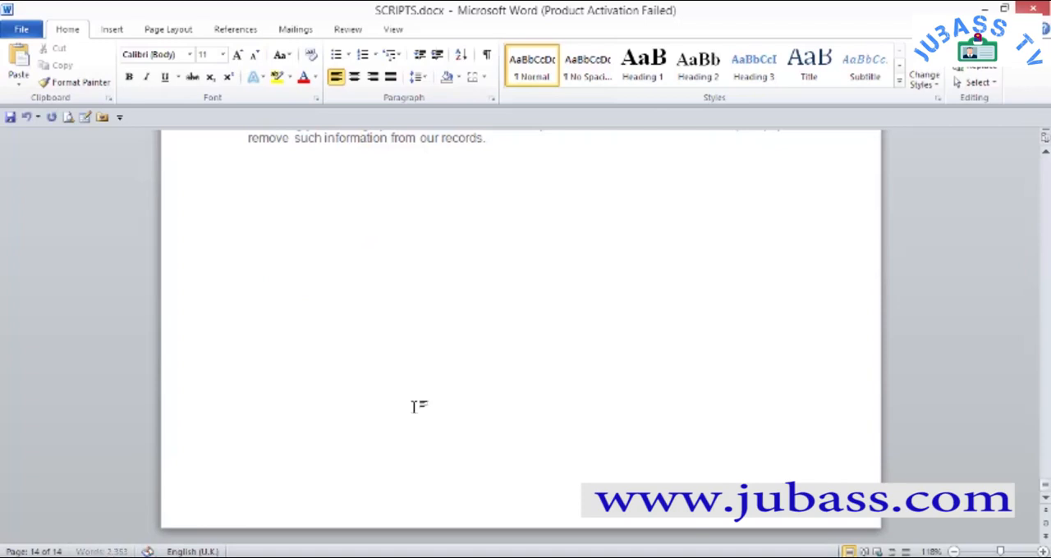
{"action": "right_click", "coordinate": [336, 503]}
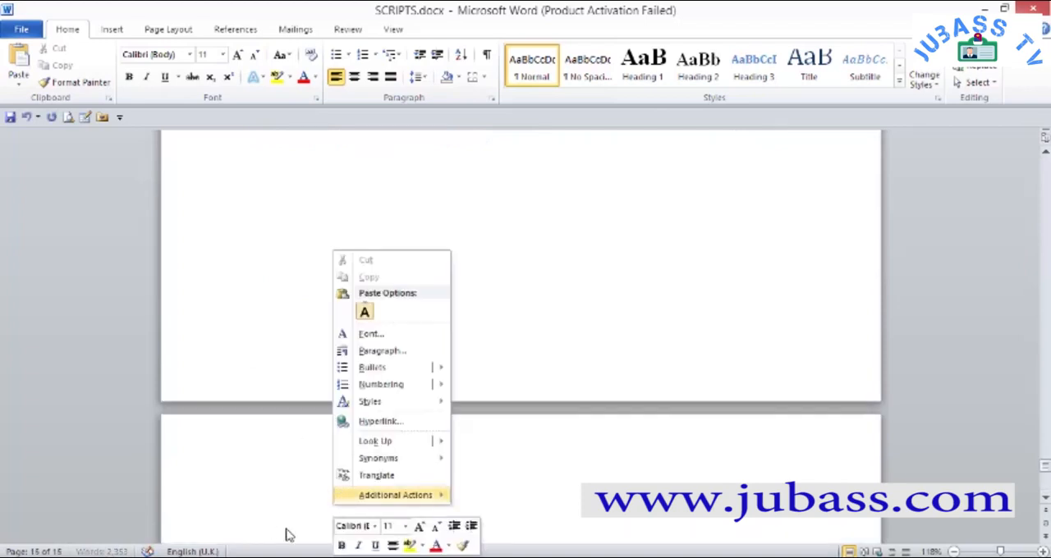
{"action": "right_click", "coordinate": [675, 271]}
{"action": "left_click", "coordinate": [337, 497]}
{"action": "scroll", "coordinate": [424, 474], "scroll_direction": "down", "scroll_amount": 2}
{"action": "scroll", "coordinate": [424, 473], "scroll_direction": "down", "scroll_amount": 1}
{"action": "left_click", "coordinate": [289, 399]}
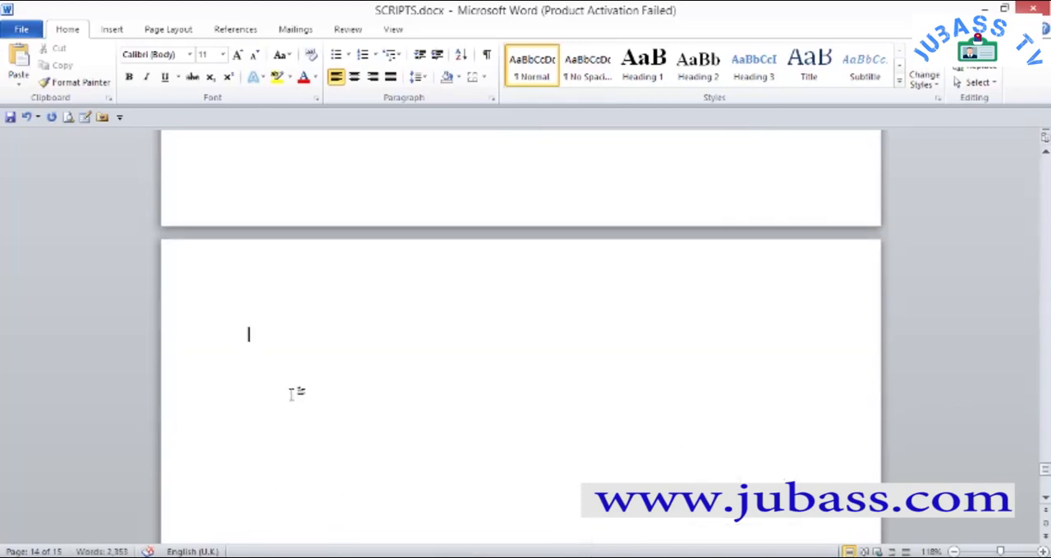
{"action": "key", "text": "ctrl+v"}
- Back in the Elementor form in the browser, change the First Name field's ID to first_name
{"action": "key", "text": "alt+Tab"}
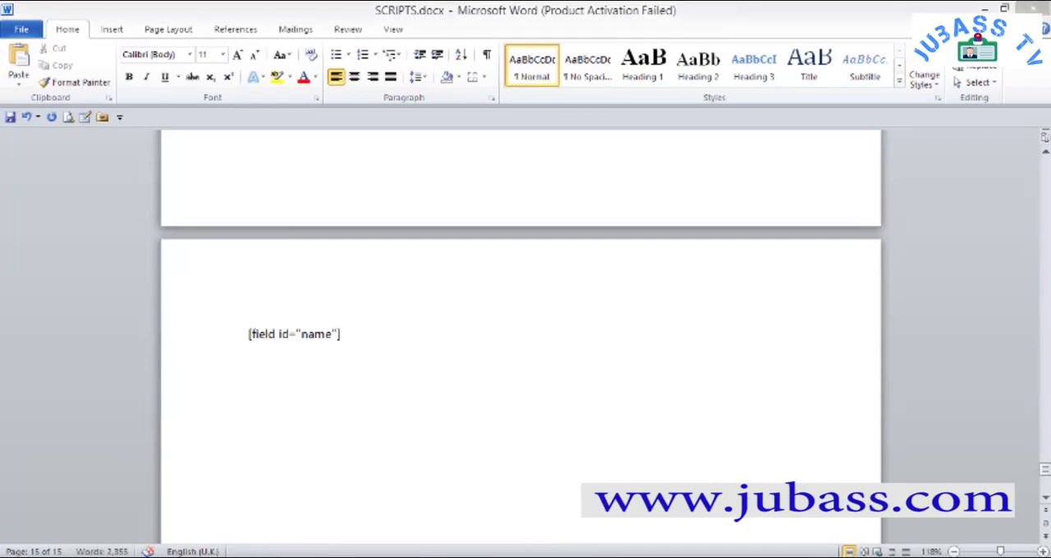
{"action": "left_click", "coordinate": [85, 171]}
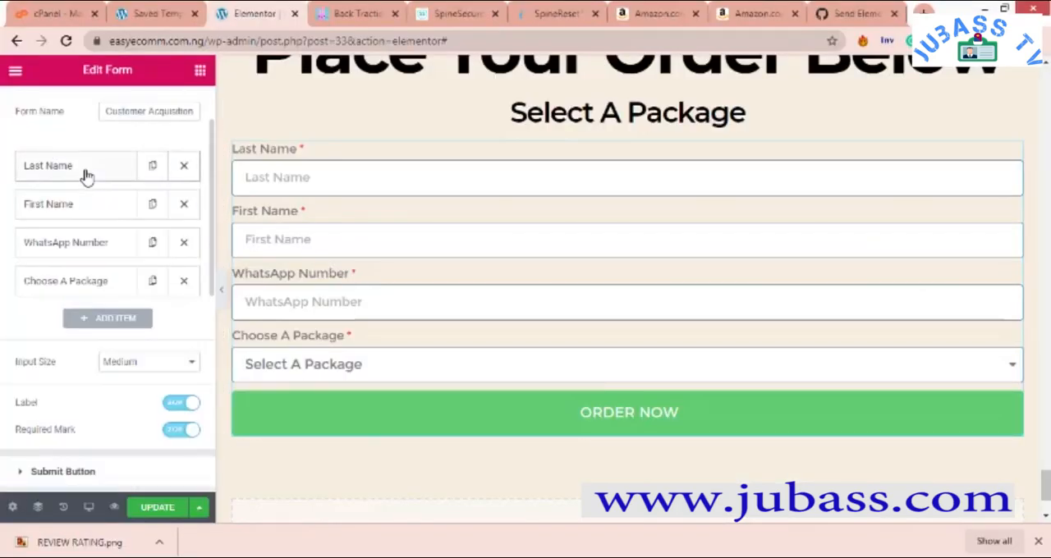
{"action": "left_click", "coordinate": [85, 205]}
{"action": "scroll", "coordinate": [140, 402], "scroll_direction": "down", "scroll_amount": 1}
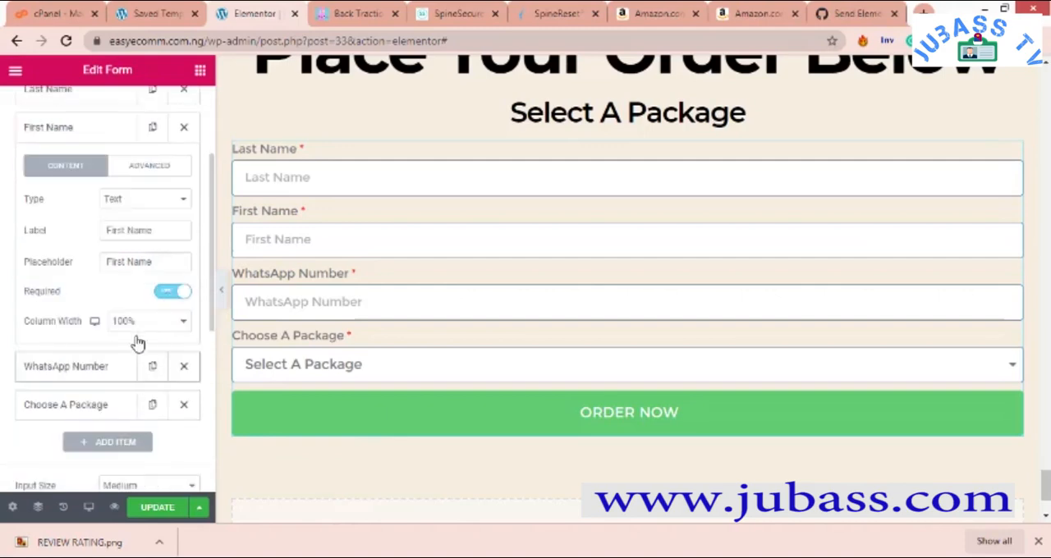
{"action": "left_click", "coordinate": [163, 166]}
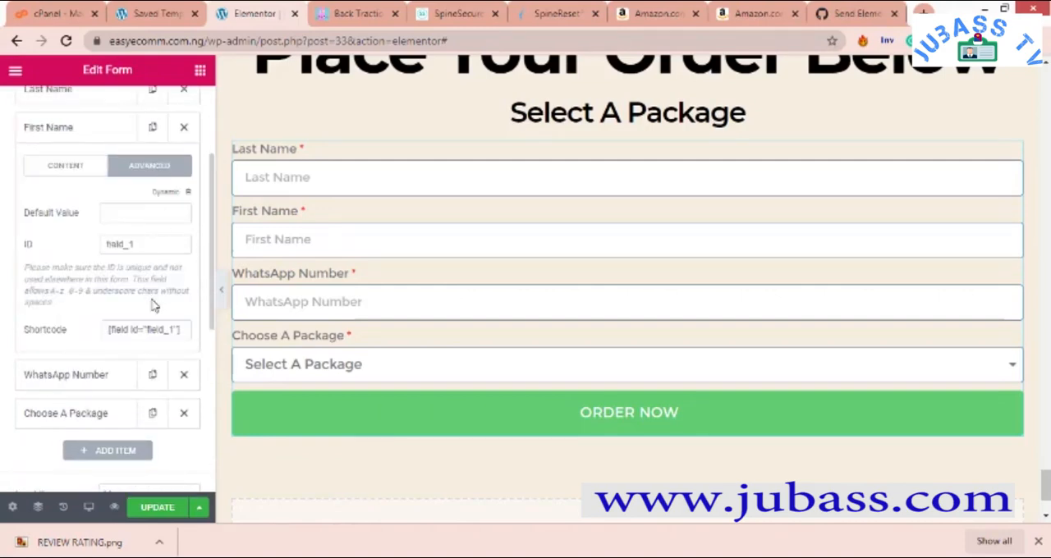
{"action": "left_click", "coordinate": [184, 333]}
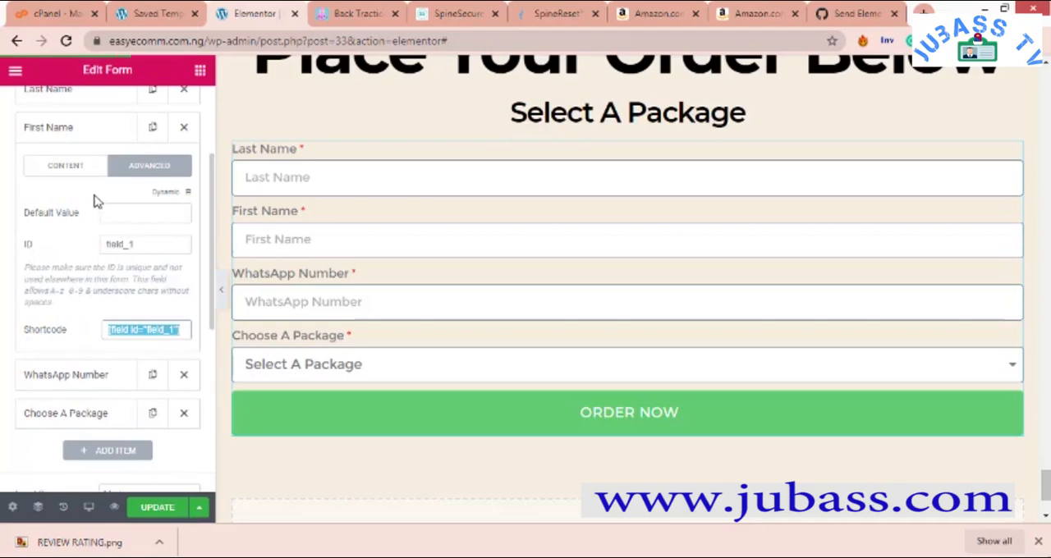
{"action": "left_click", "coordinate": [76, 168]}
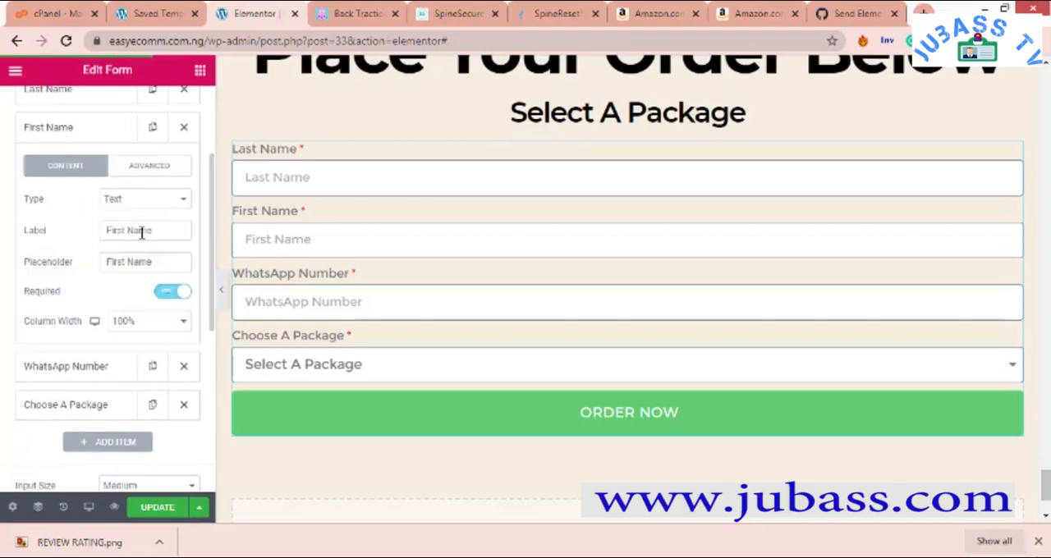
{"action": "left_click", "coordinate": [121, 173]}
{"action": "left_click_drag", "start_coordinate": [145, 244], "coordinate": [40, 245]}
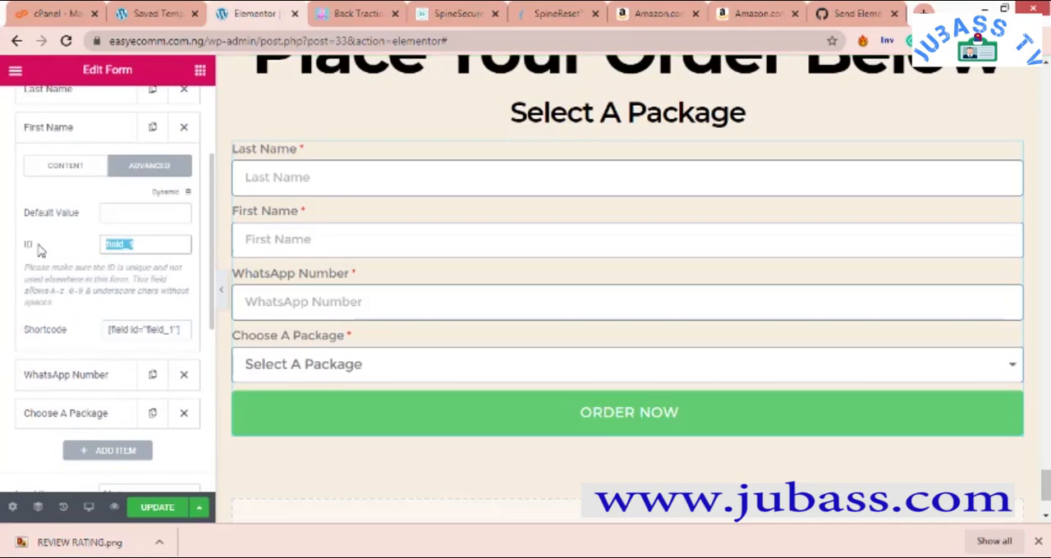
{"action": "type", "text": "first_name"}
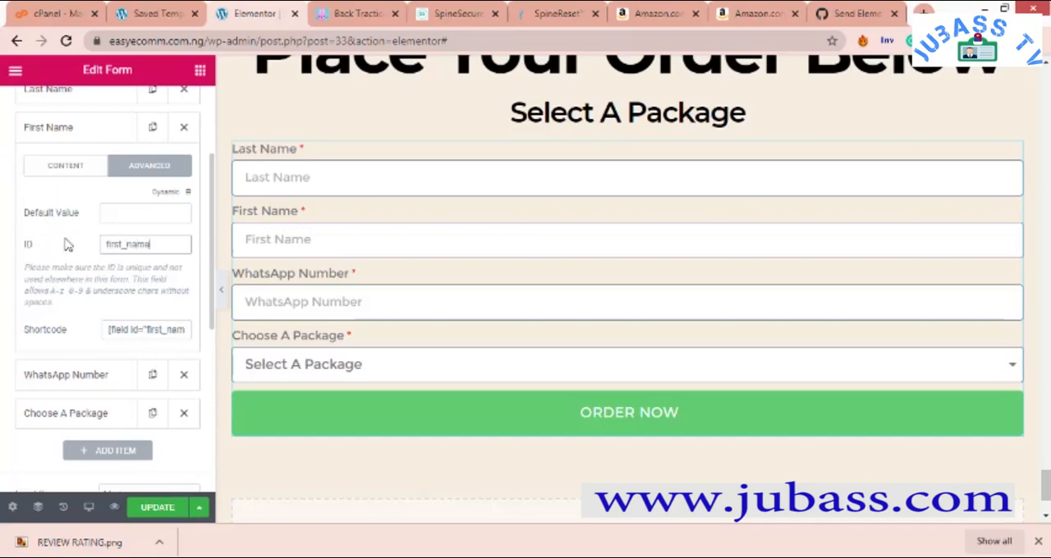
- Copy the First Name shortcode [field id="first_name"], paste it below the first shortcode in SCRIPTS.docx, and return to the browser
{"action": "left_click", "coordinate": [153, 332]}
{"action": "right_click", "coordinate": [170, 332]}
{"action": "left_click", "coordinate": [199, 343]}
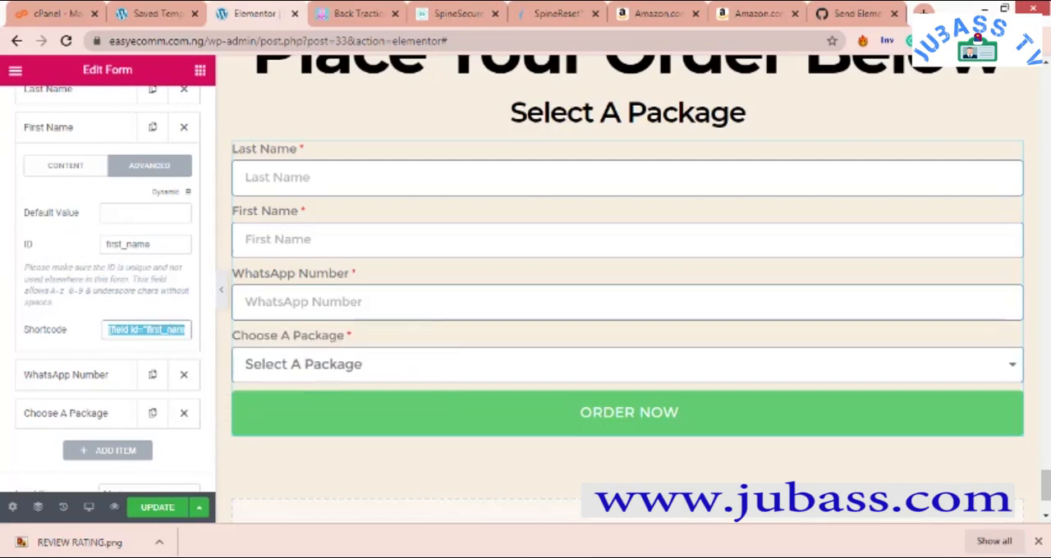
{"action": "left_click", "coordinate": [972, 504]}
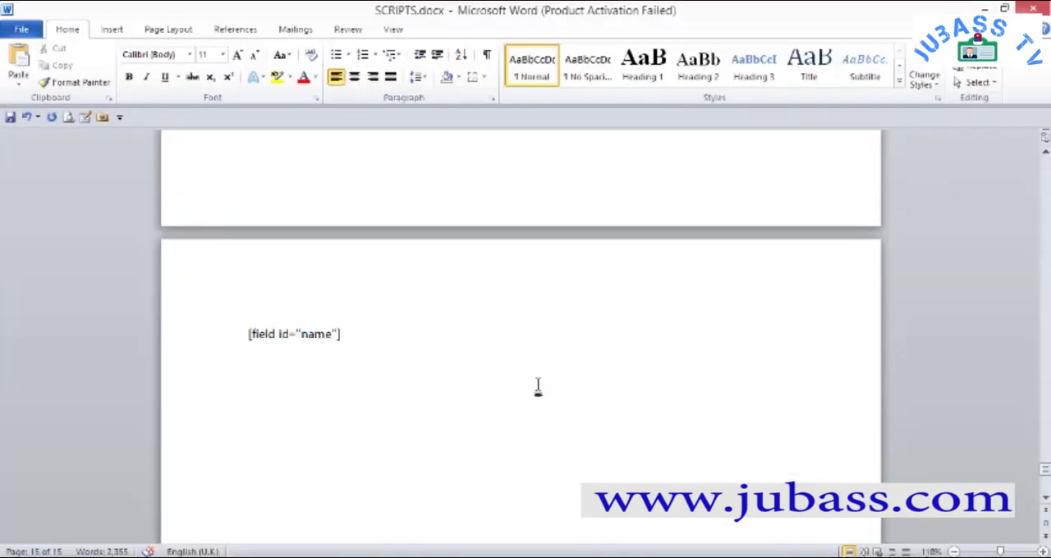
{"action": "key", "text": "ctrl+v"}
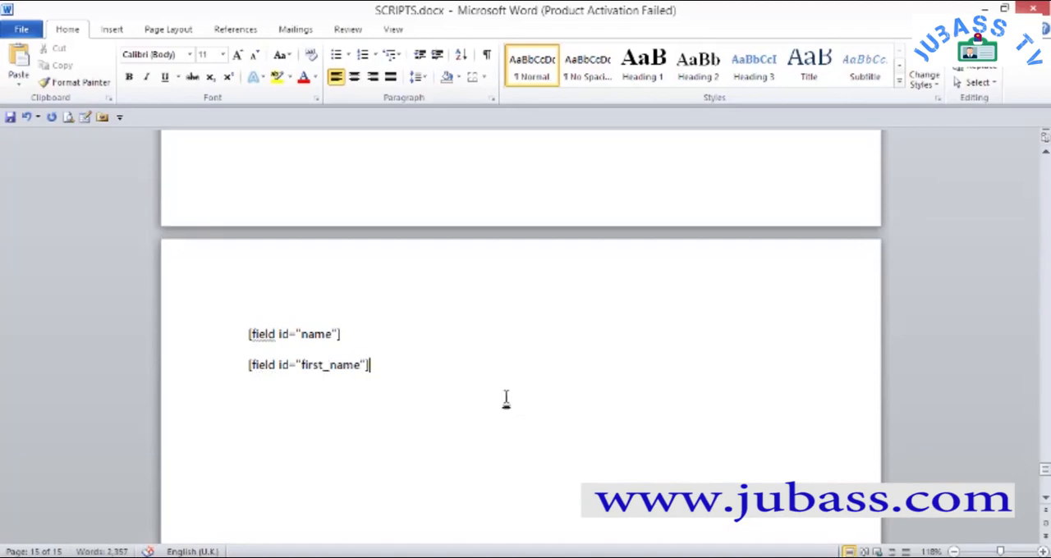
{"action": "key", "text": "alt+Tab"}
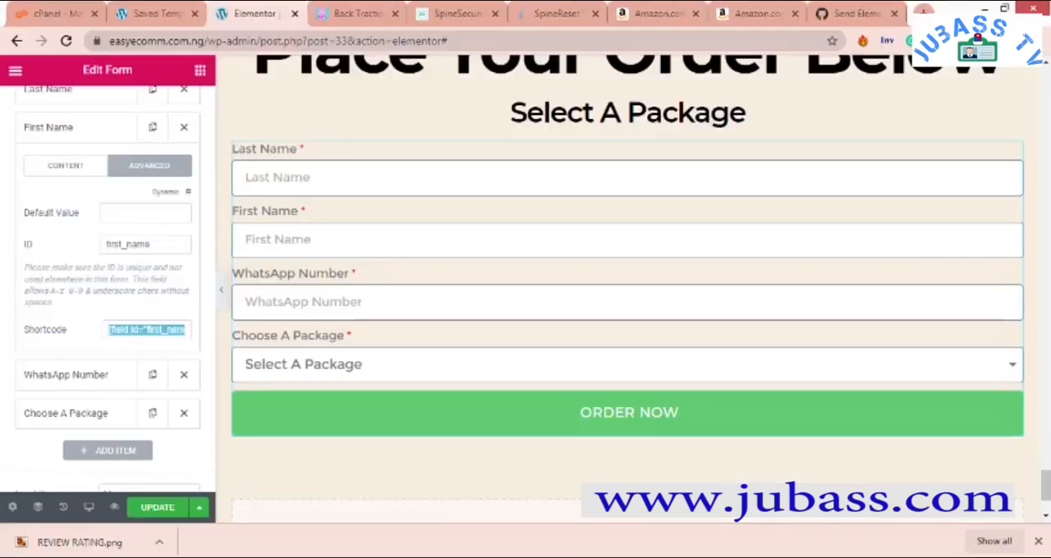
- Change the WhatsApp Number field's ID to whatsapp_number in its advanced settings
{"action": "left_click", "coordinate": [92, 380]}
{"action": "left_click", "coordinate": [148, 203]}
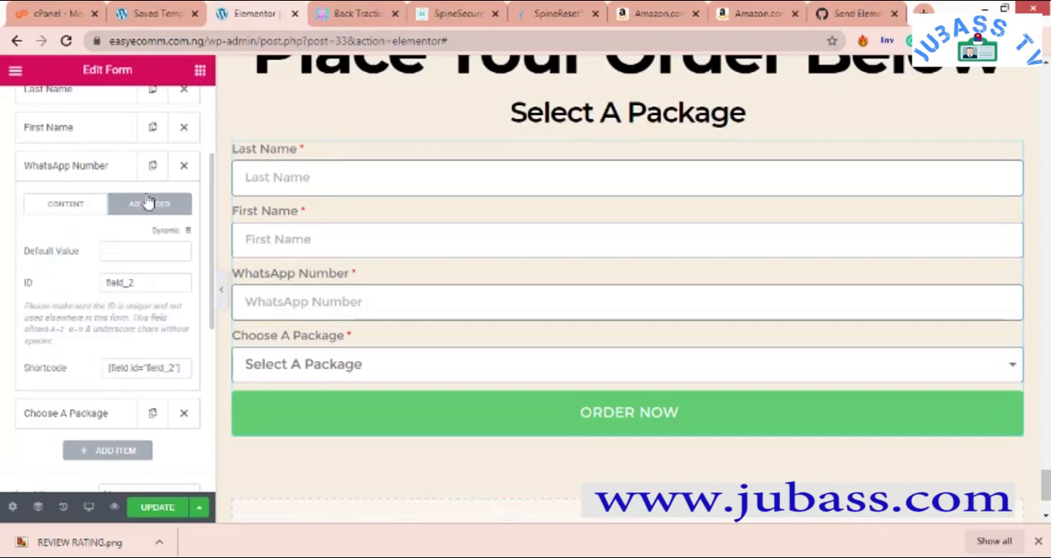
{"action": "left_click", "coordinate": [137, 282]}
{"action": "key", "text": "BackSpace"}
{"action": "key", "text": "BackSpace"}
{"action": "key", "text": "BackSpace"}
{"action": "key", "text": "BackSpace"}
{"action": "key", "text": "BackSpace"}
{"action": "key", "text": "BackSpace"}
{"action": "type", "text": "whatsapp_num"}
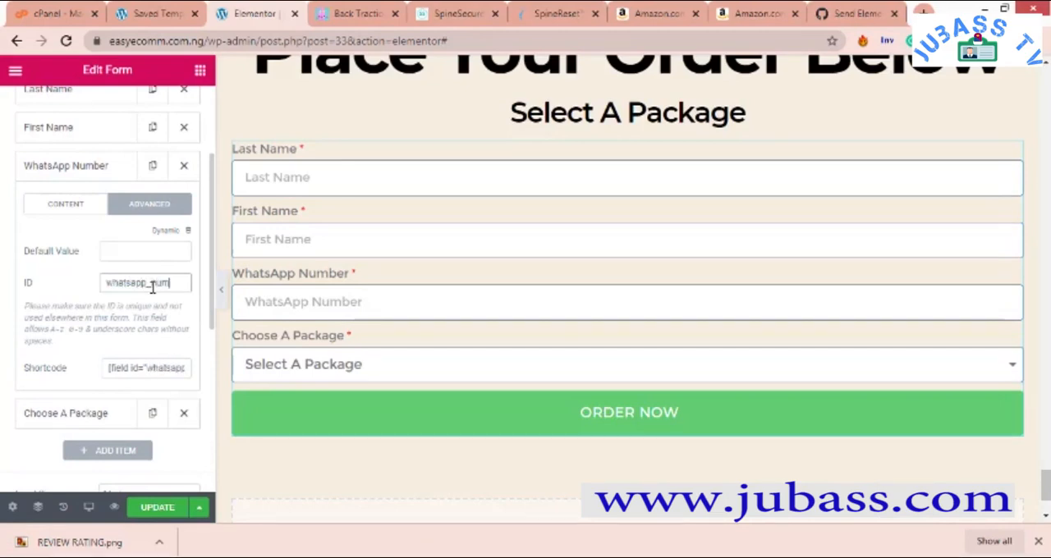
{"action": "type", "text": "ber"}
- Copy the shortcode [field id="whatsapp_number"], paste it on a new line below the others in SCRIPTS.docx in Word, and return to the browser
{"action": "left_click", "coordinate": [137, 368]}
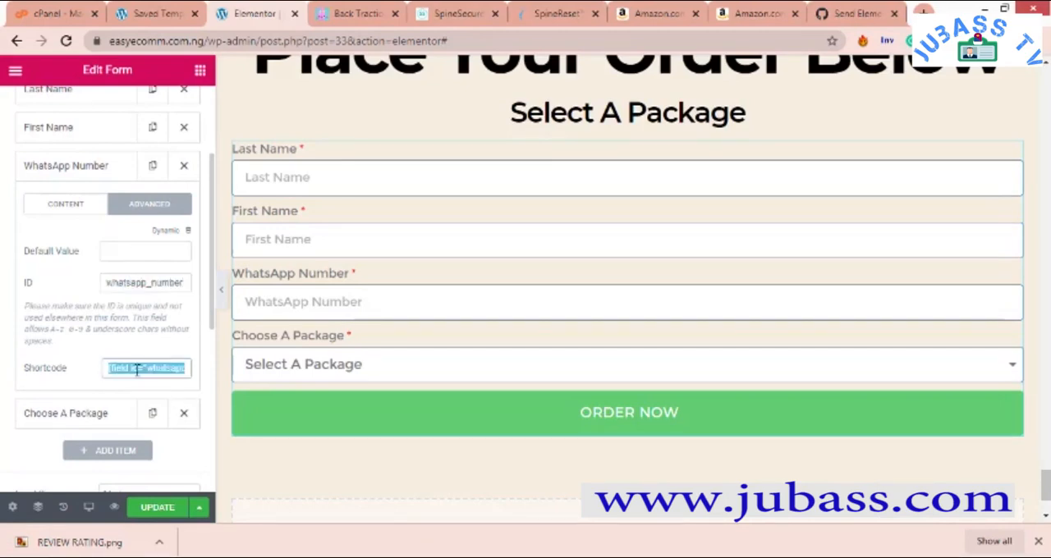
{"action": "right_click", "coordinate": [153, 376]}
{"action": "left_click", "coordinate": [165, 383]}
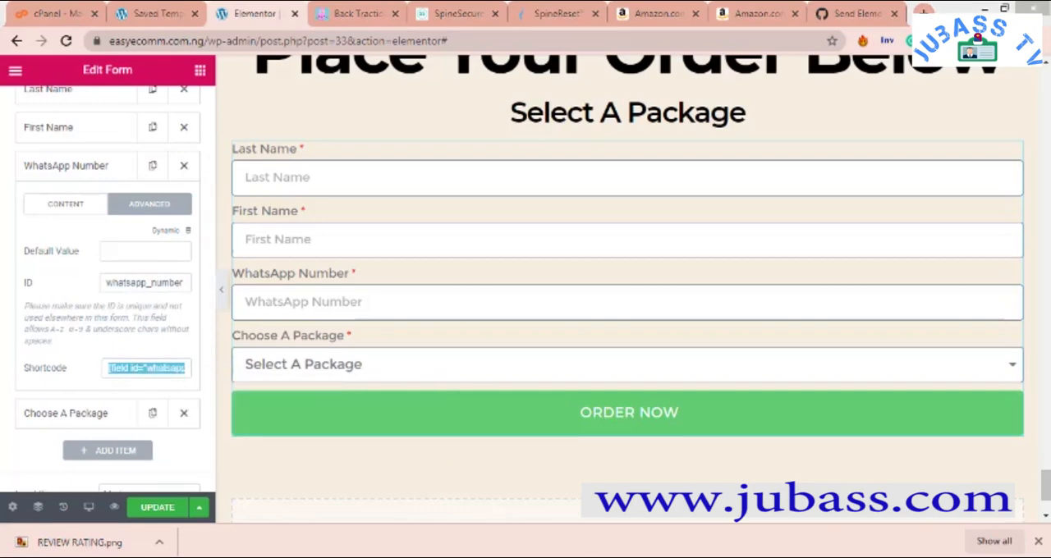
{"action": "left_click", "coordinate": [926, 522]}
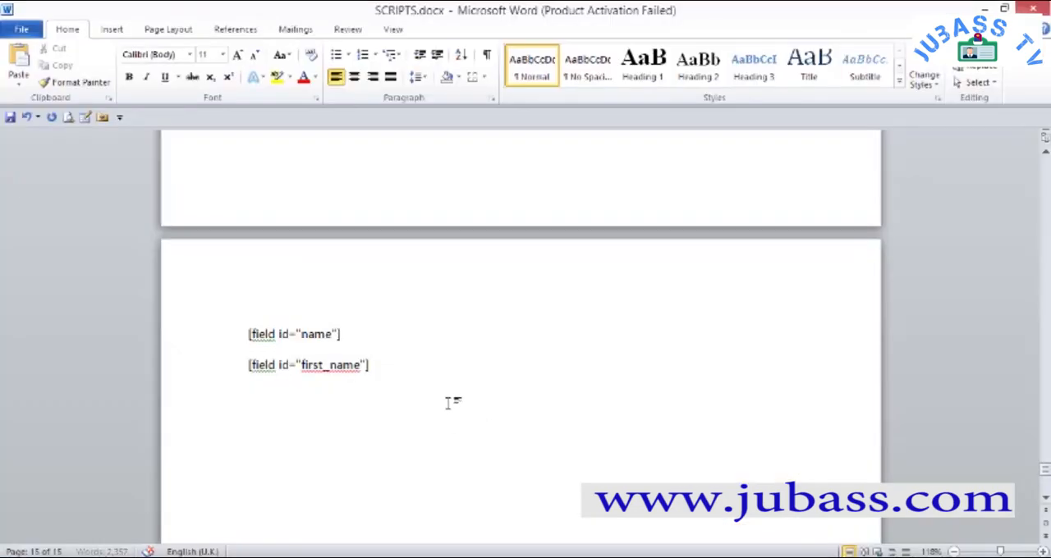
{"action": "key", "text": "Return"}
{"action": "key", "text": "ctrl+v"}
{"action": "key", "text": "alt+Tab"}
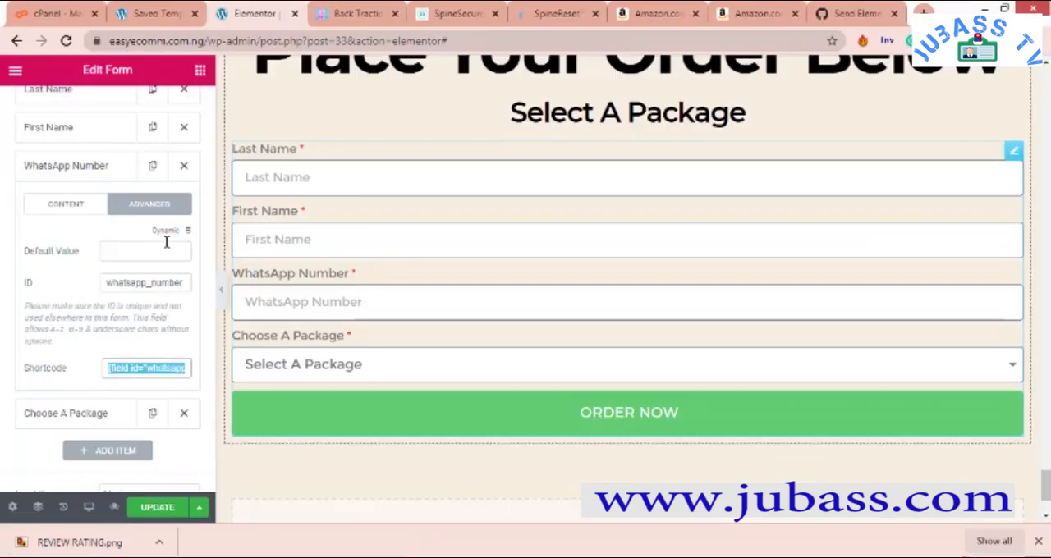
{"action": "left_click", "coordinate": [89, 281]}
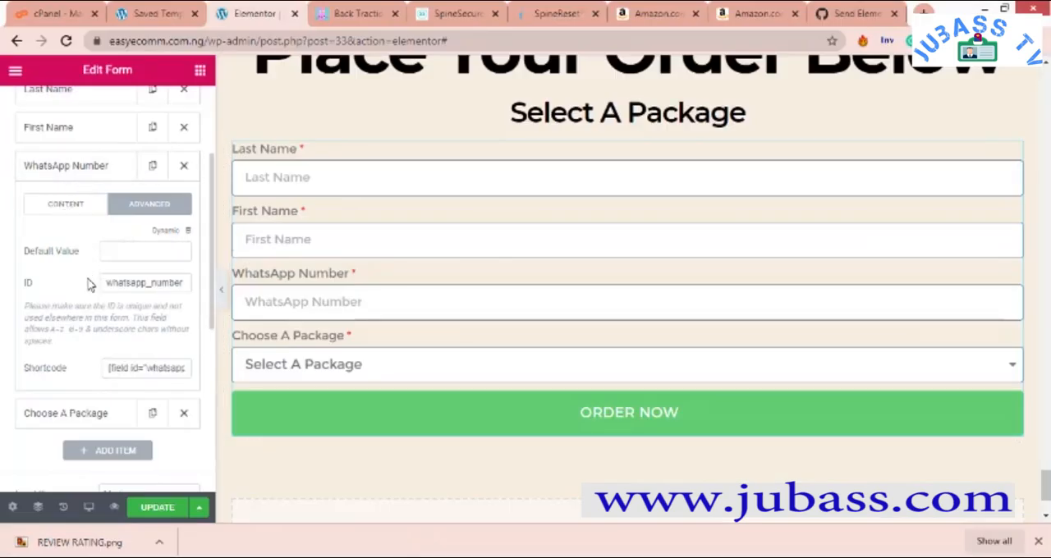
- Change the Choose A Package field's ID to selected_package in its advanced settings
{"action": "left_click", "coordinate": [70, 415]}
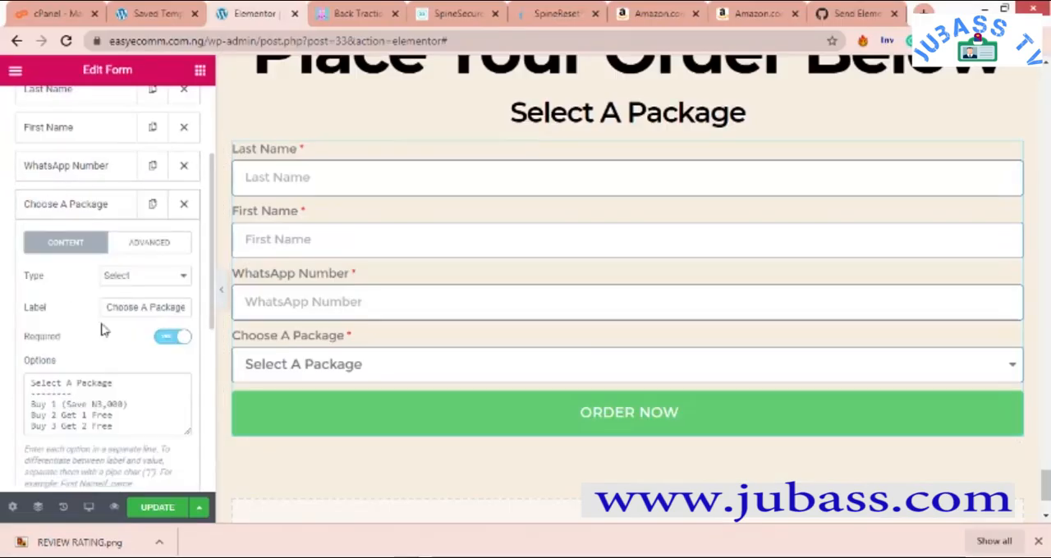
{"action": "left_click", "coordinate": [148, 241]}
{"action": "scroll", "coordinate": [160, 328], "scroll_direction": "down", "scroll_amount": 2}
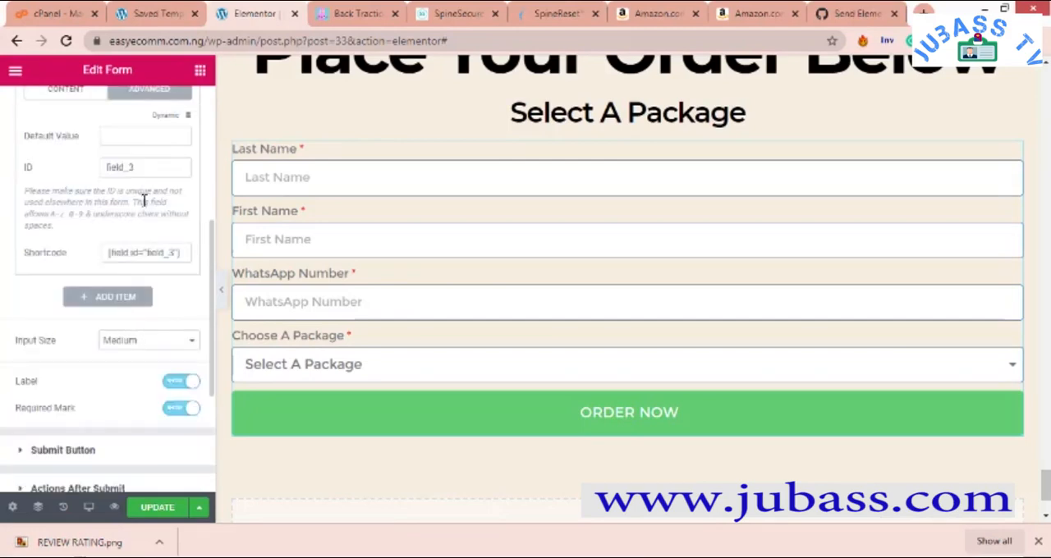
{"action": "left_click", "coordinate": [152, 244]}
{"action": "key", "text": "BackSpace"}
{"action": "key", "text": "BackSpace"}
{"action": "key", "text": "BackSpace"}
{"action": "type", "text": "choose"}
{"action": "key", "text": "BackSpace"}
{"action": "key", "text": "BackSpace"}
{"action": "key", "text": "BackSpace"}
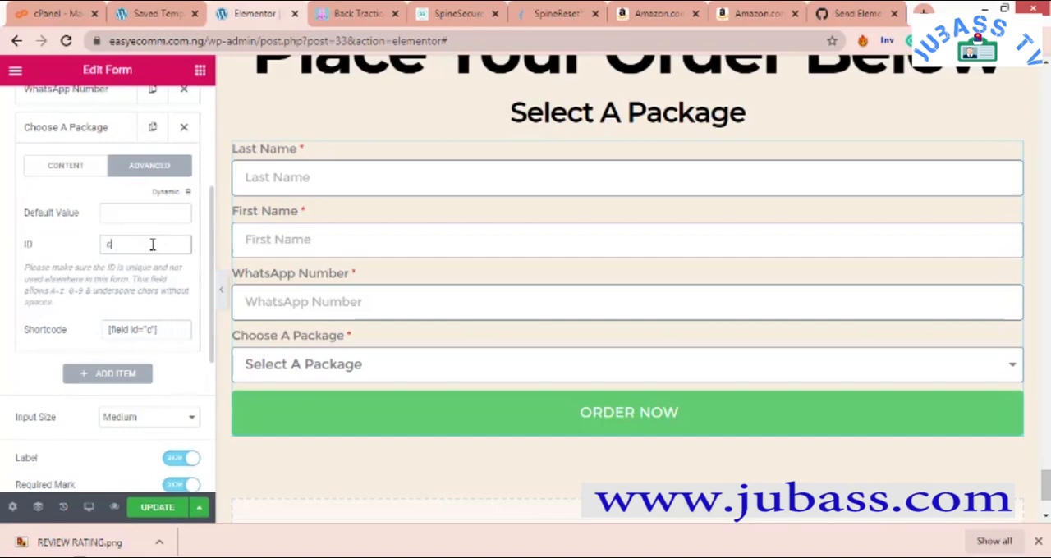
{"action": "type", "text": "selected_package"}
- Copy the shortcode [field id="selected_package"] and paste it on a new line below the others in SCRIPTS.docx in Word
{"action": "left_click", "coordinate": [167, 331]}
{"action": "right_click", "coordinate": [167, 331]}
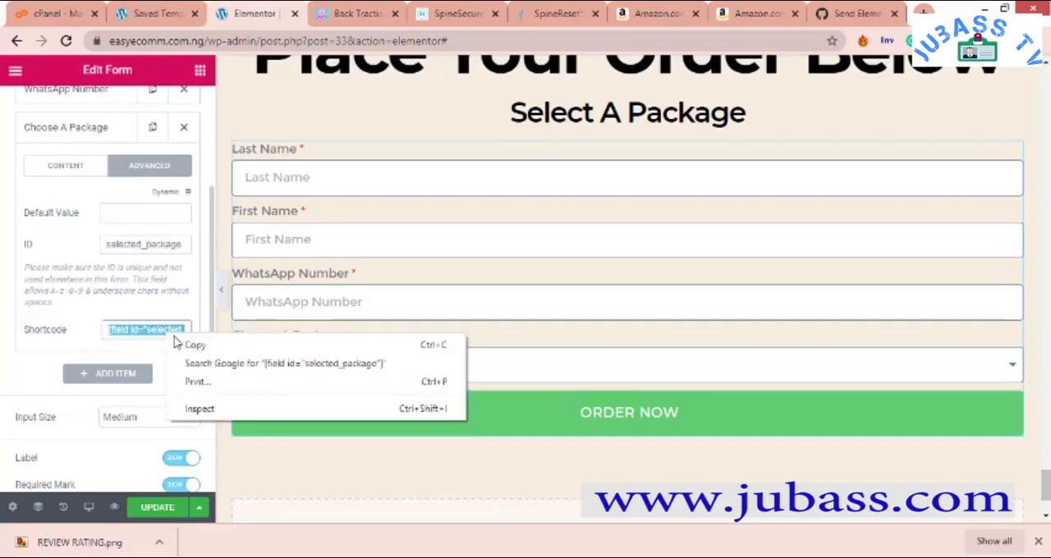
{"action": "left_click", "coordinate": [192, 343]}
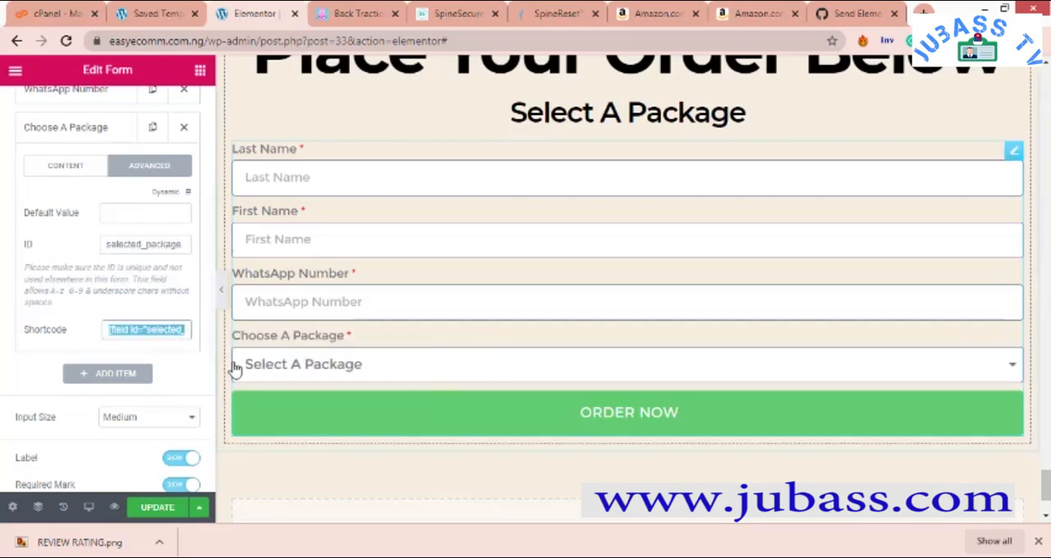
{"action": "left_click", "coordinate": [682, 557]}
{"action": "left_click", "coordinate": [977, 513]}
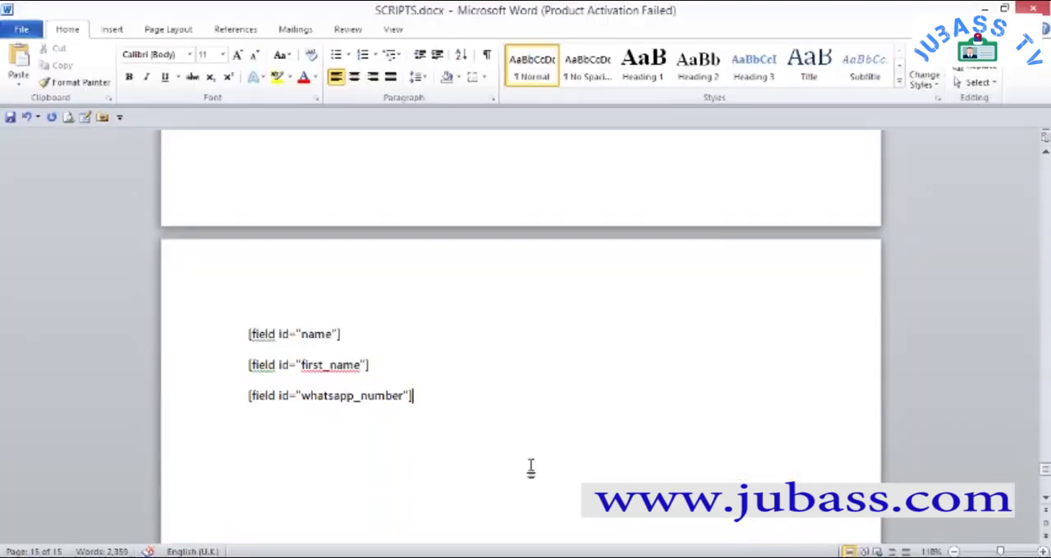
{"action": "key", "text": "Return"}
{"action": "key", "text": "ctrl+v"}
- Copy all four field shortcodes from SCRIPTS.docx and return to the Elementor form in the browser
{"action": "left_click_drag", "start_coordinate": [413, 427], "coordinate": [248, 332]}
{"action": "right_click", "coordinate": [292, 373]}
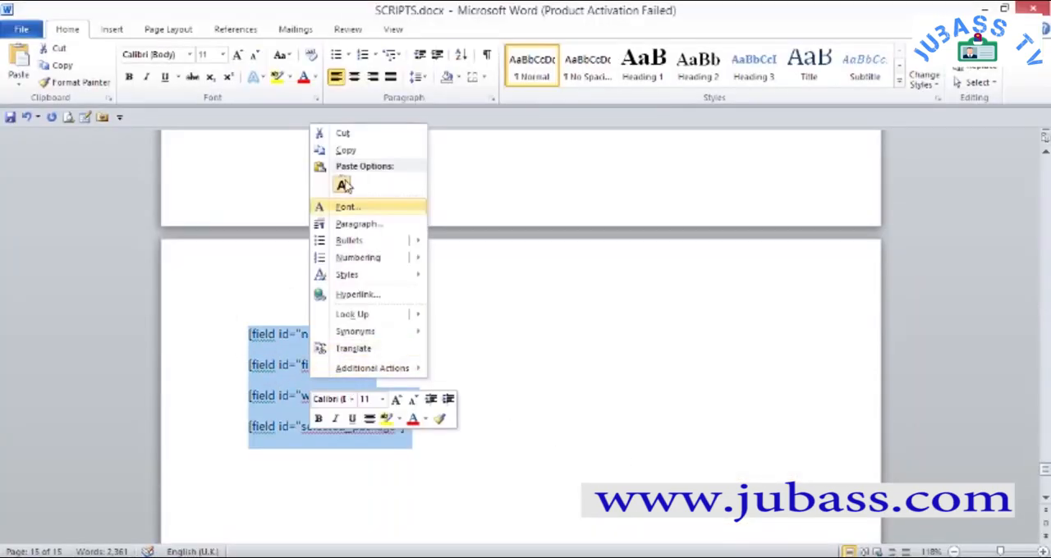
{"action": "left_click", "coordinate": [332, 149]}
{"action": "left_click", "coordinate": [168, 556]}
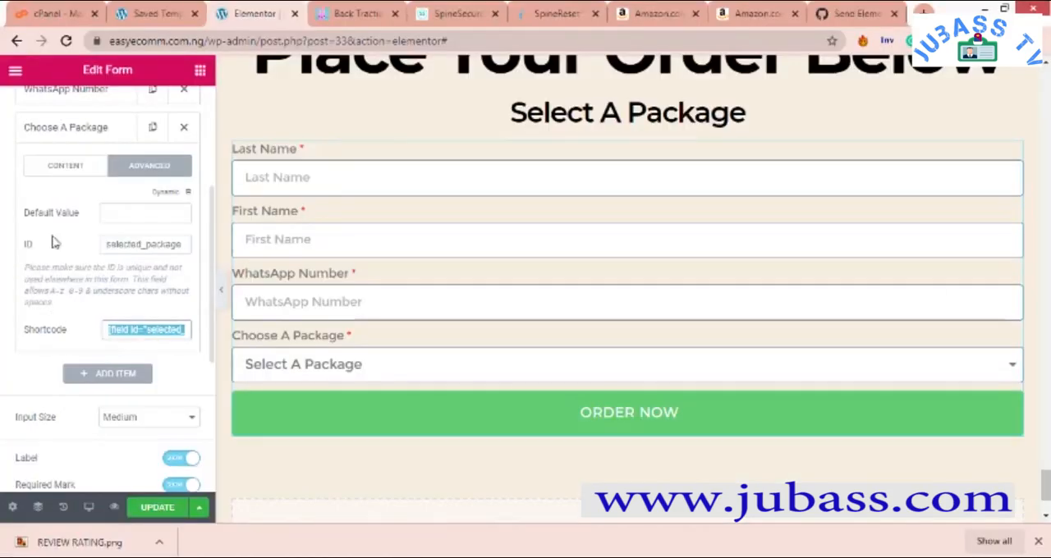
- Replace the form's email message with the four copied shortcodes, each separated by a blank line
{"action": "scroll", "coordinate": [120, 348], "scroll_direction": "down", "scroll_amount": 4}
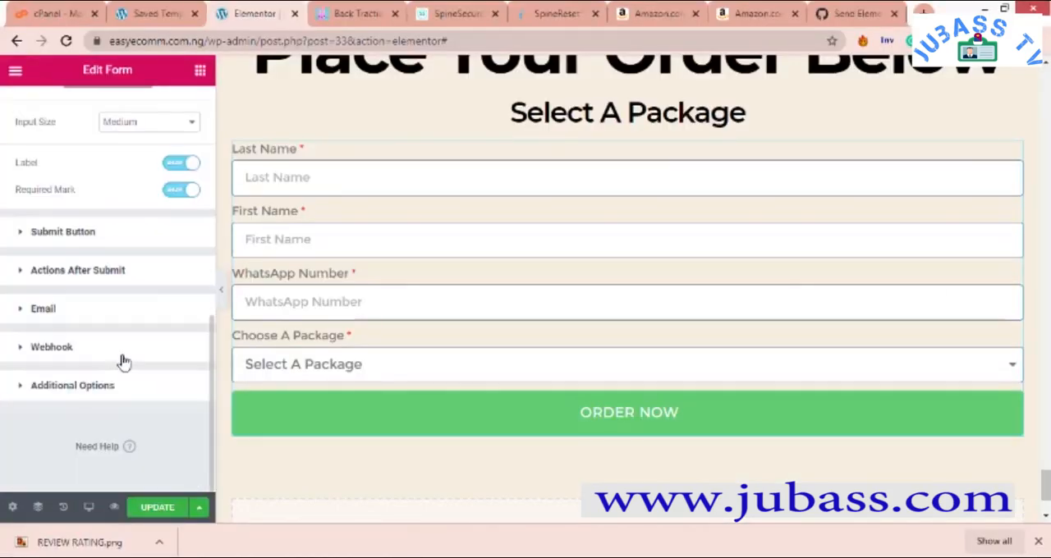
{"action": "left_click", "coordinate": [23, 310]}
{"action": "left_click_drag", "start_coordinate": [105, 424], "coordinate": [3, 419]}
{"action": "key", "text": "BackSpace"}
{"action": "key", "text": "ctrl+v"}
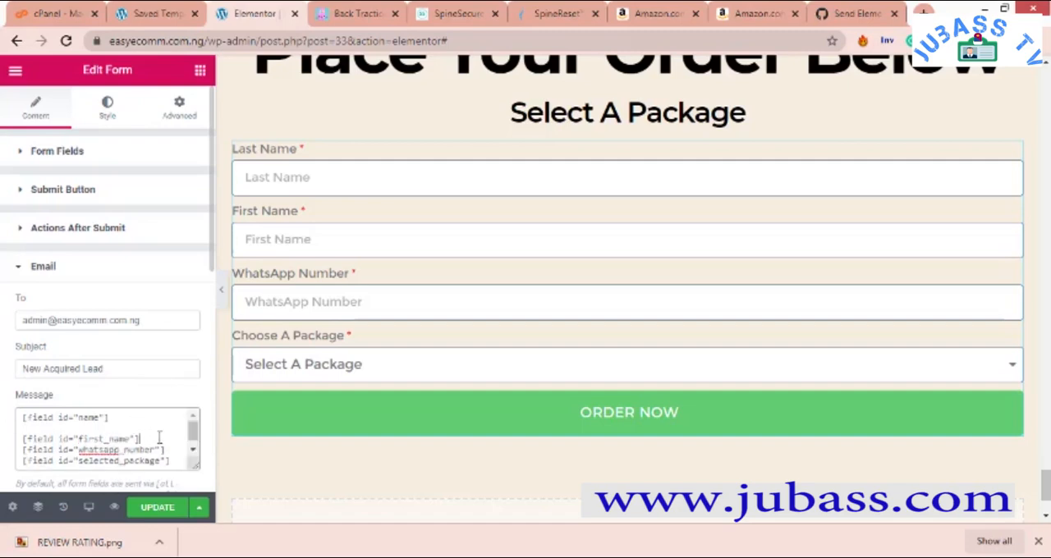
{"action": "key", "text": "Return"}
{"action": "key", "text": "Return"}
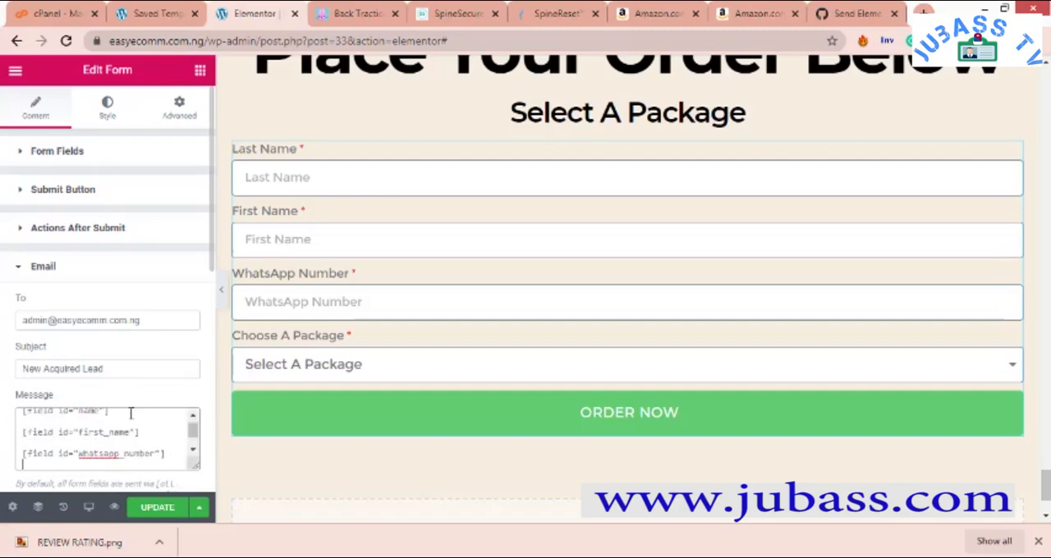
{"action": "scroll", "coordinate": [104, 433], "scroll_direction": "down", "scroll_amount": 2}
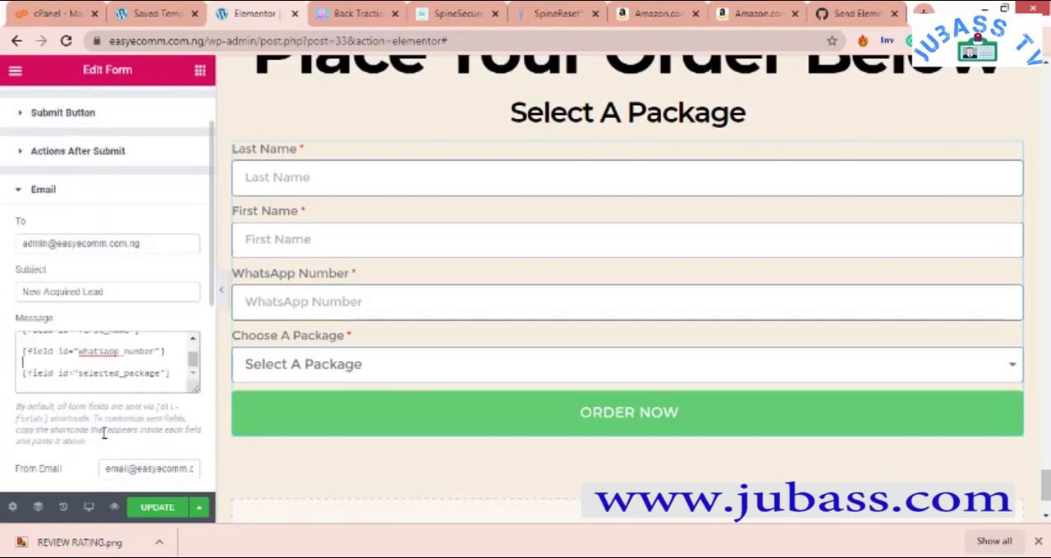
- Review the remaining email settings, from the sender and reply-to fields to the metadata and Send As options, keeping HTML as the format
{"action": "scroll", "coordinate": [105, 425], "scroll_direction": "down", "scroll_amount": 1}
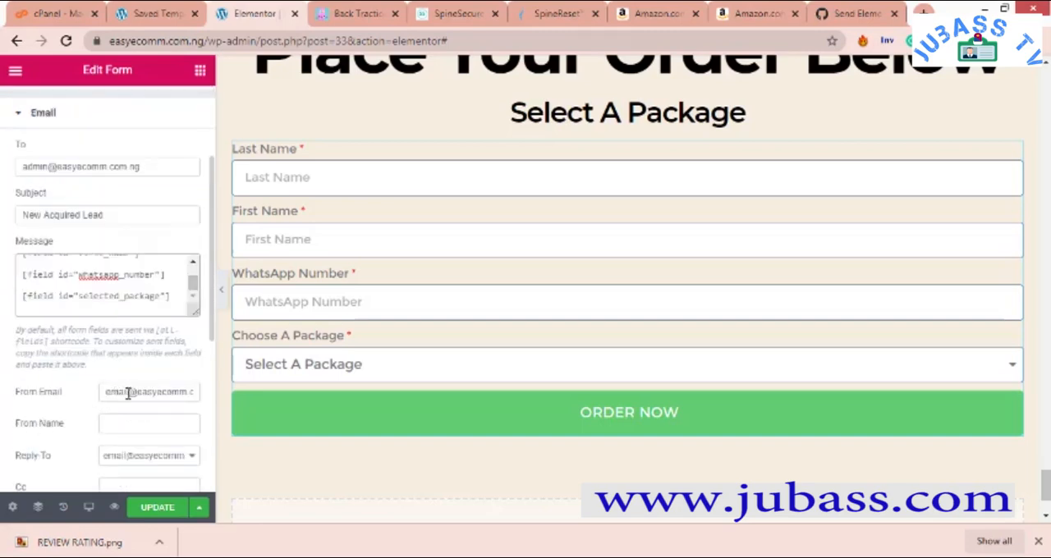
{"action": "left_click", "coordinate": [117, 420]}
{"action": "scroll", "coordinate": [121, 421], "scroll_direction": "down", "scroll_amount": 2}
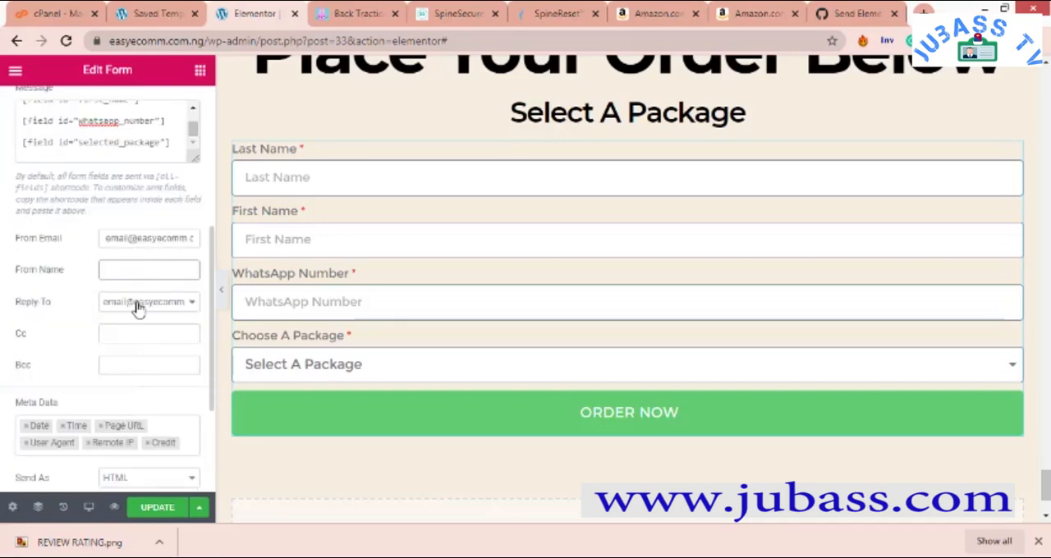
{"action": "scroll", "coordinate": [75, 375], "scroll_direction": "down", "scroll_amount": 2}
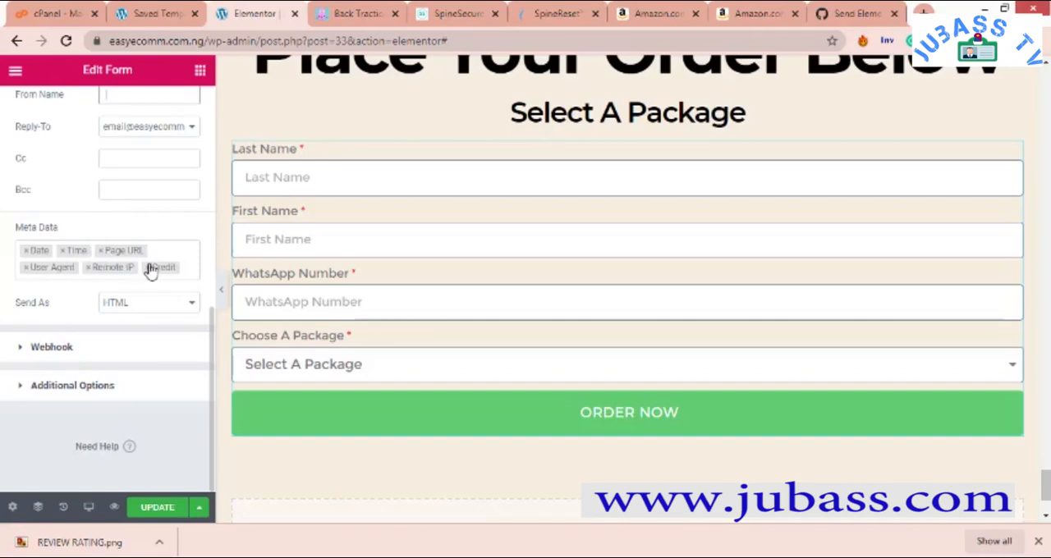
{"action": "left_click", "coordinate": [130, 305]}
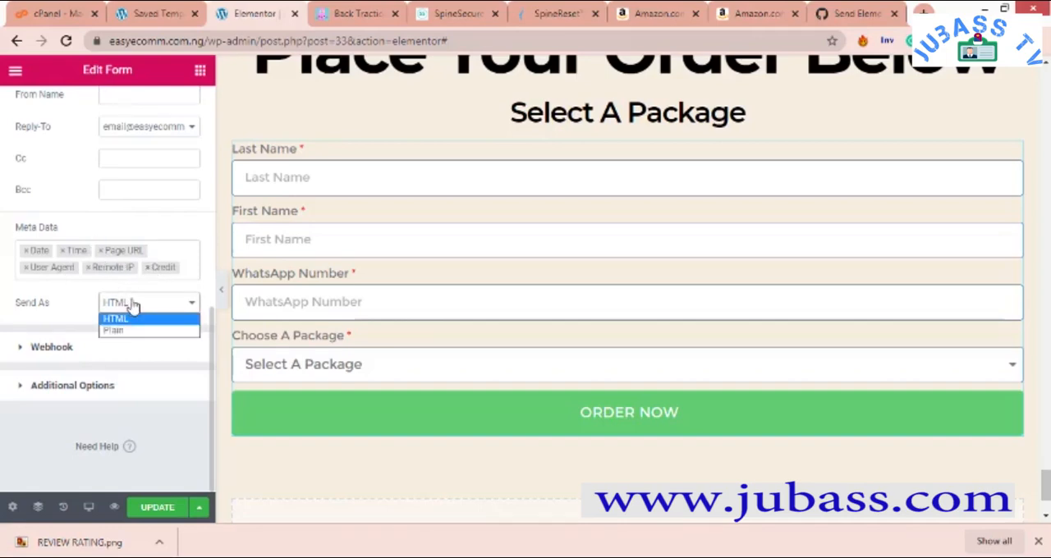
{"action": "left_click", "coordinate": [128, 317]}
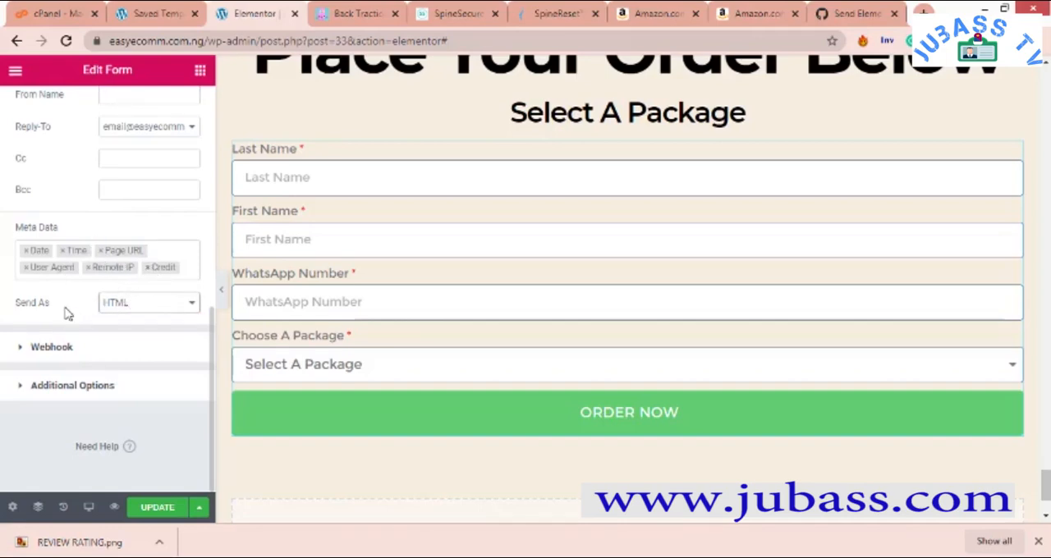
{"action": "scroll", "coordinate": [73, 307], "scroll_direction": "up", "scroll_amount": 4}
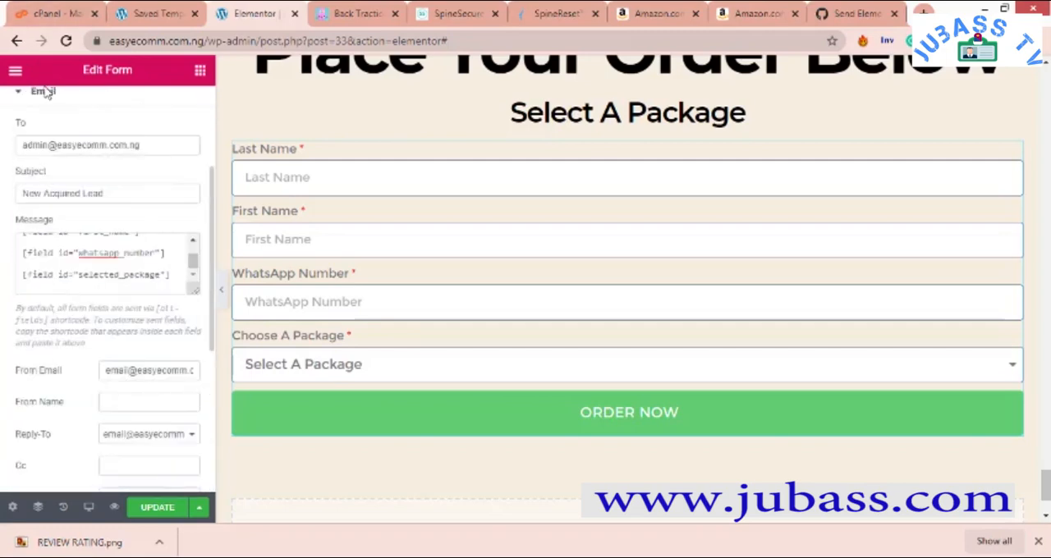
{"action": "scroll", "coordinate": [68, 307], "scroll_direction": "up", "scroll_amount": 2}
{"action": "scroll", "coordinate": [185, 286], "scroll_direction": "down", "scroll_amount": 5}
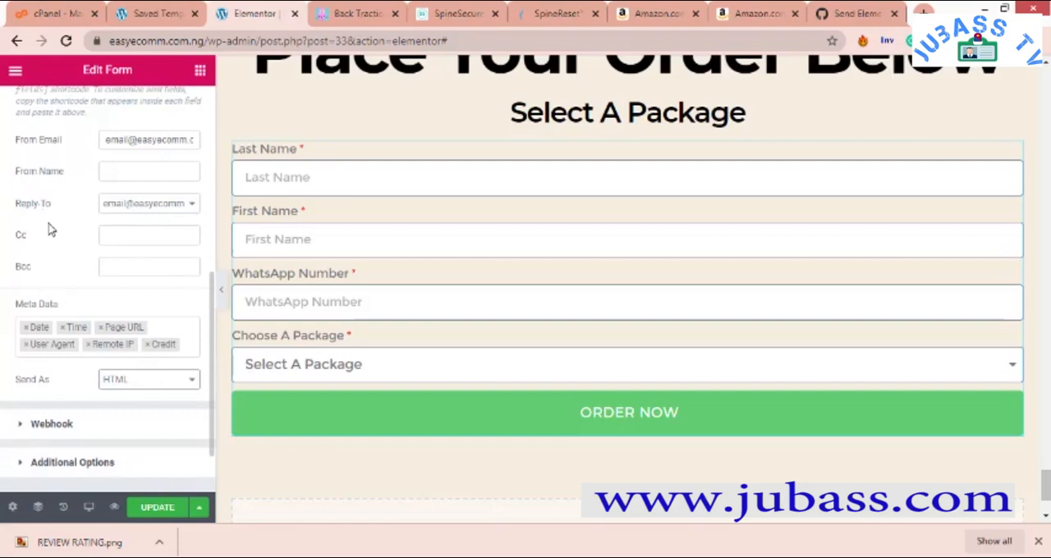
{"action": "scroll", "coordinate": [103, 308], "scroll_direction": "up", "scroll_amount": 2}
{"action": "scroll", "coordinate": [104, 306], "scroll_direction": "down", "scroll_amount": 3}
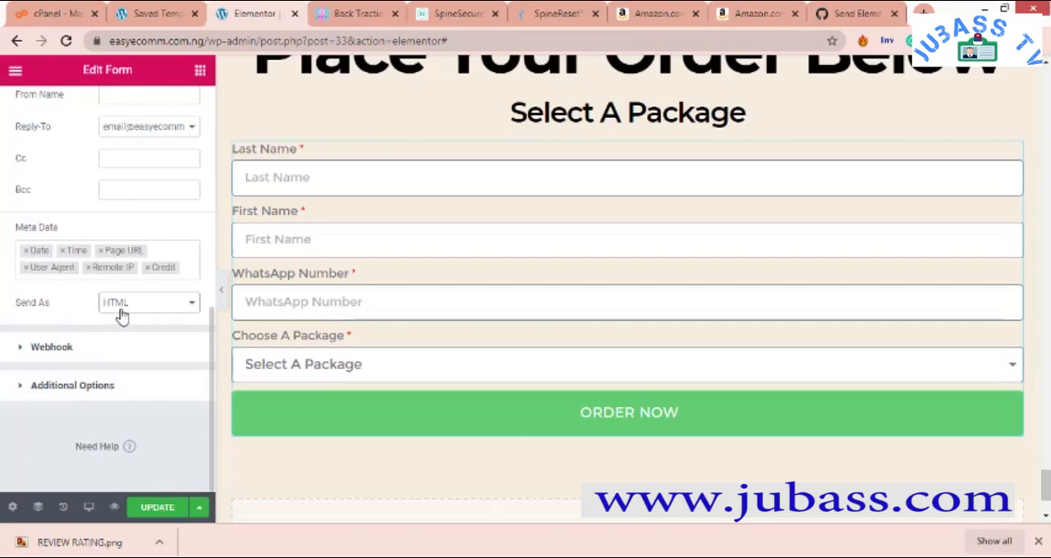
{"action": "left_click", "coordinate": [117, 309]}
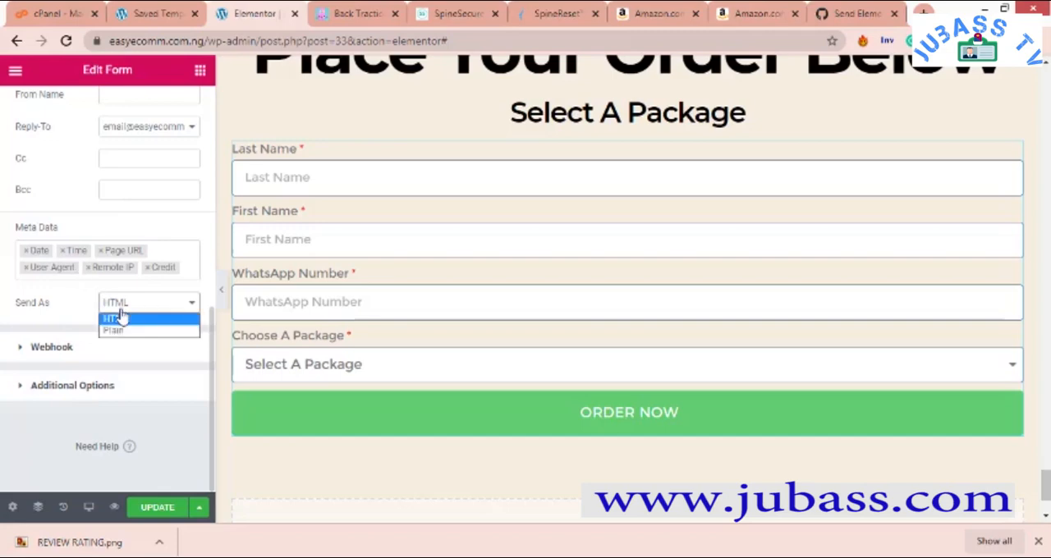
{"action": "left_click", "coordinate": [78, 308]}
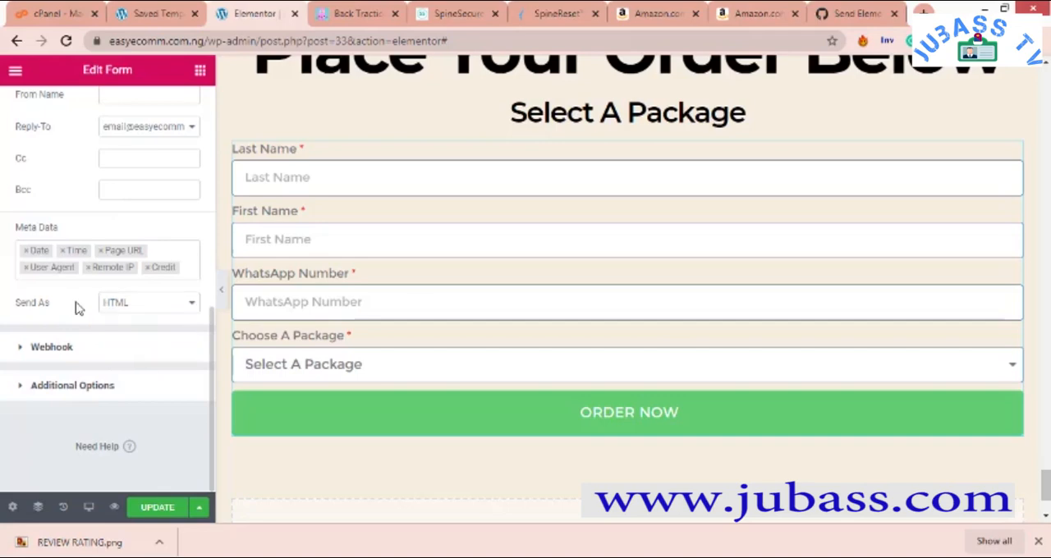
- Inspect the form's Webhook settings and Additional Options, and collapse the sections without entering anything
{"action": "left_click", "coordinate": [52, 348]}
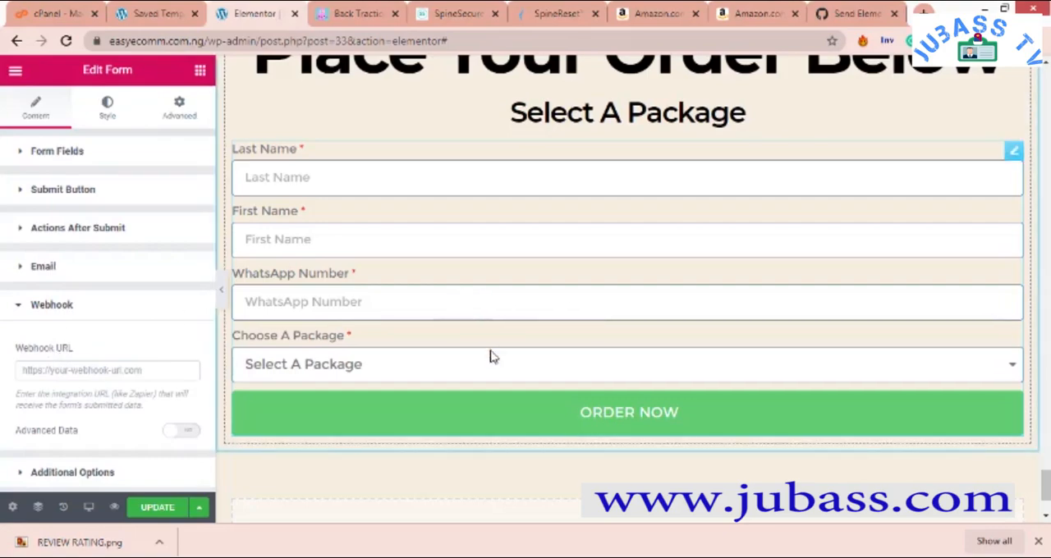
{"action": "mouse_move", "coordinate": [624, 554]}
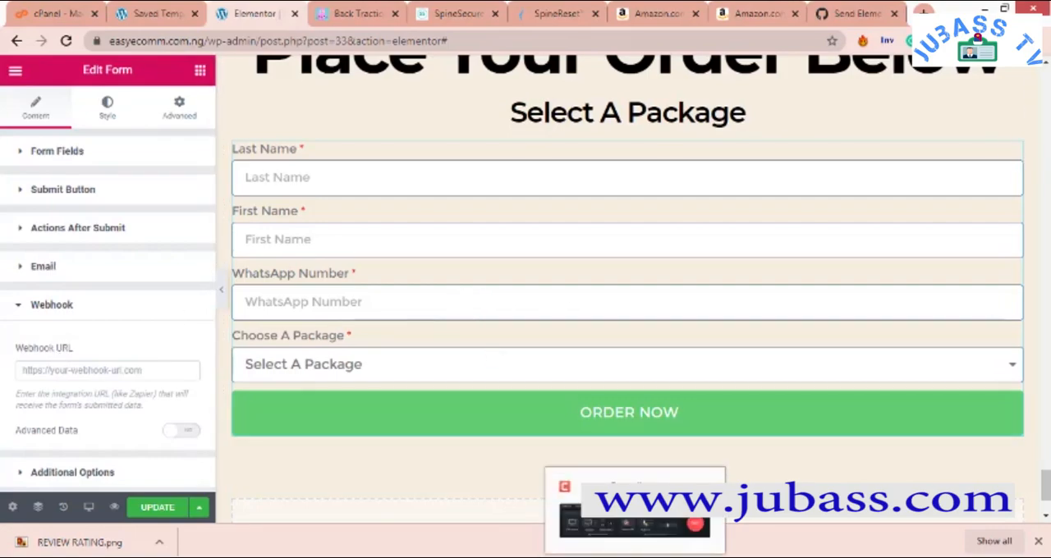
{"action": "left_click", "coordinate": [634, 534]}
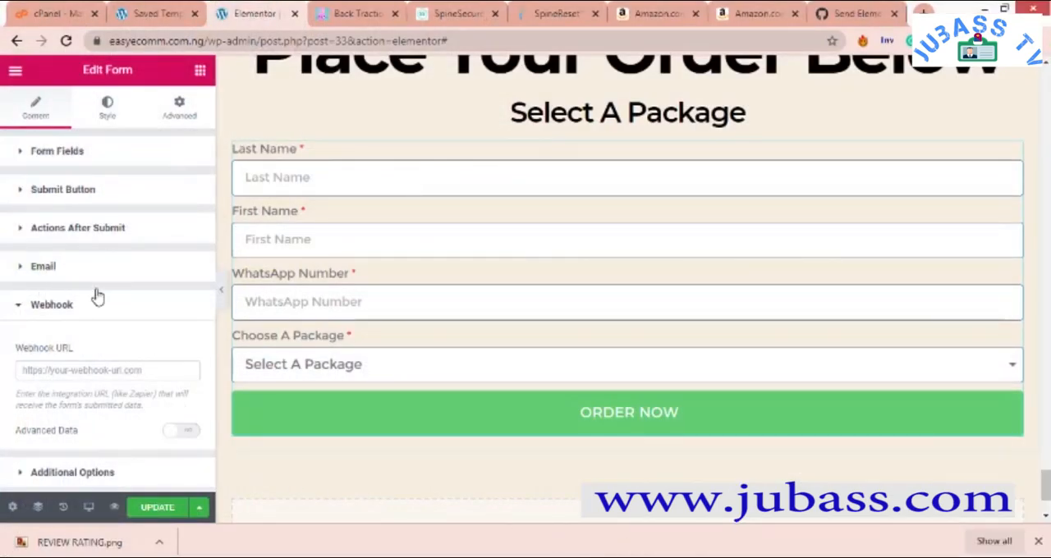
{"action": "scroll", "coordinate": [124, 293], "scroll_direction": "down", "scroll_amount": 2}
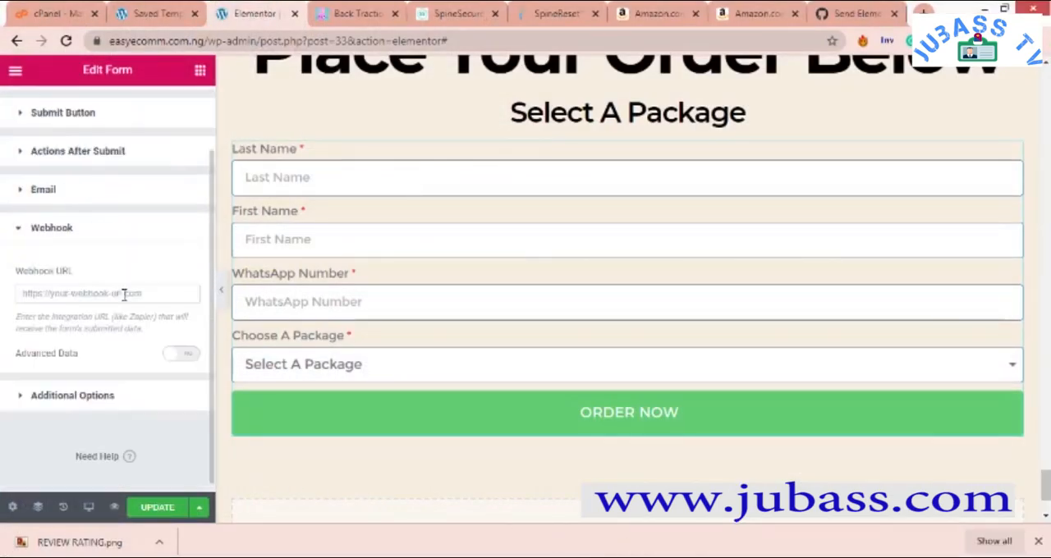
{"action": "left_click", "coordinate": [22, 396]}
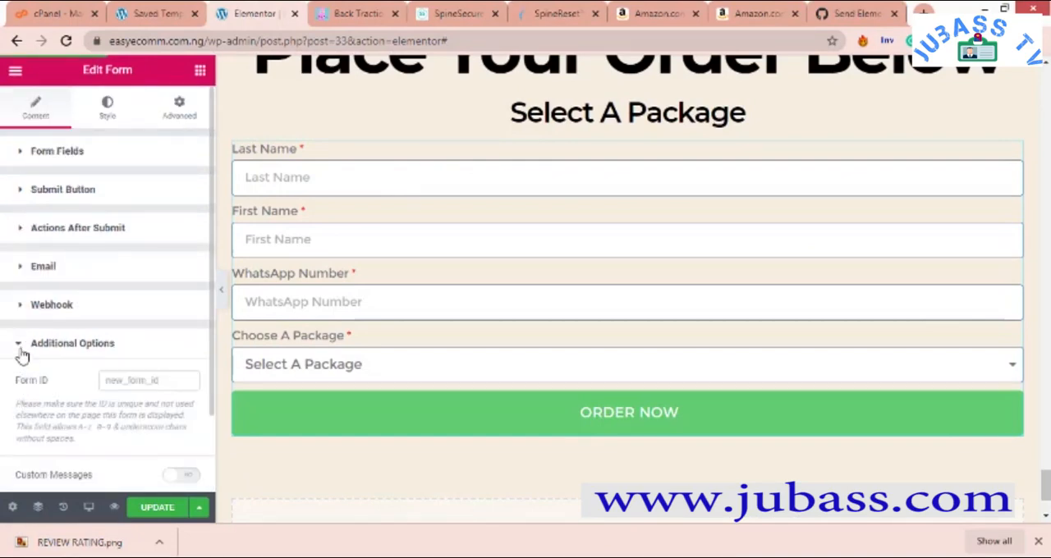
{"action": "left_click", "coordinate": [22, 352]}
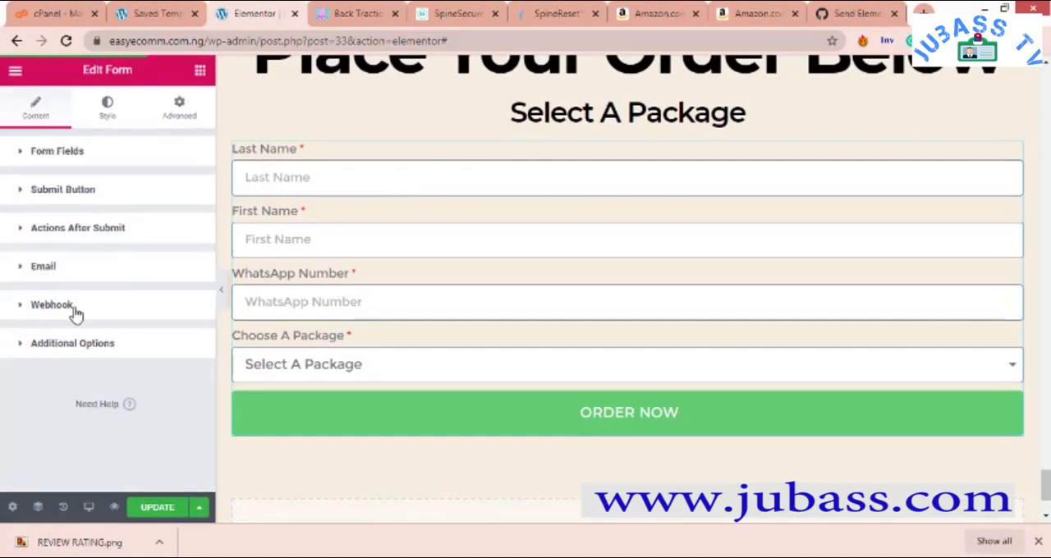
- Check the remaining sections in SALES PAGE OUTLINE DUPLICATE.docx, from the order form down to the footer policies, and return to the Elementor page in the browser
{"action": "left_click", "coordinate": [26, 312]}
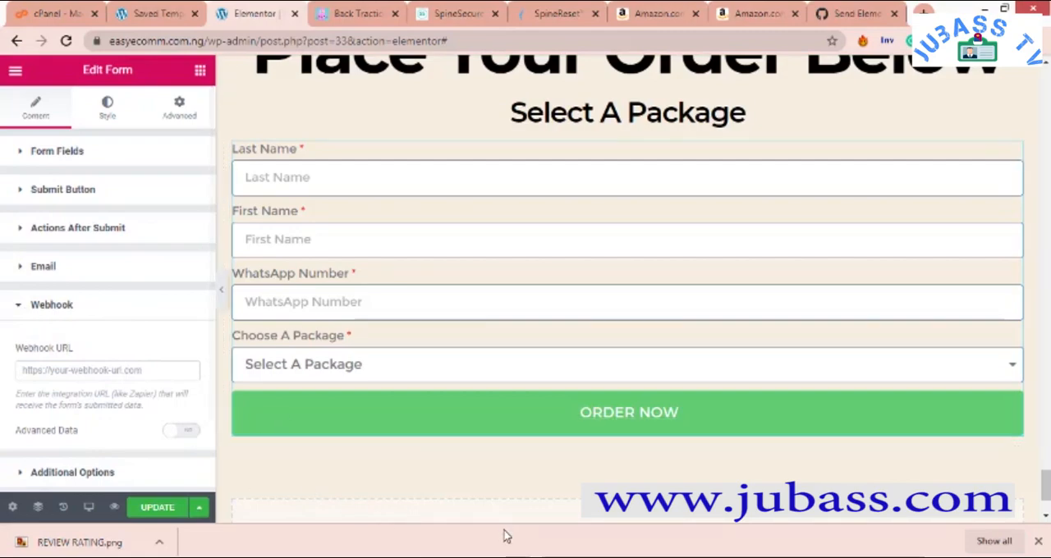
{"action": "mouse_move", "coordinate": [713, 539]}
{"action": "left_click", "coordinate": [857, 510]}
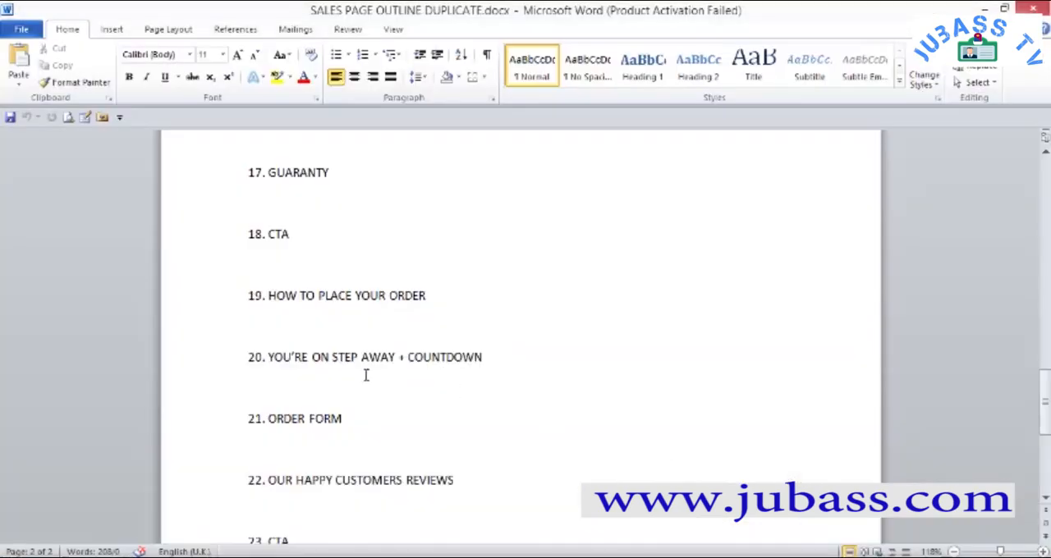
{"action": "scroll", "coordinate": [356, 360], "scroll_direction": "down", "scroll_amount": 4}
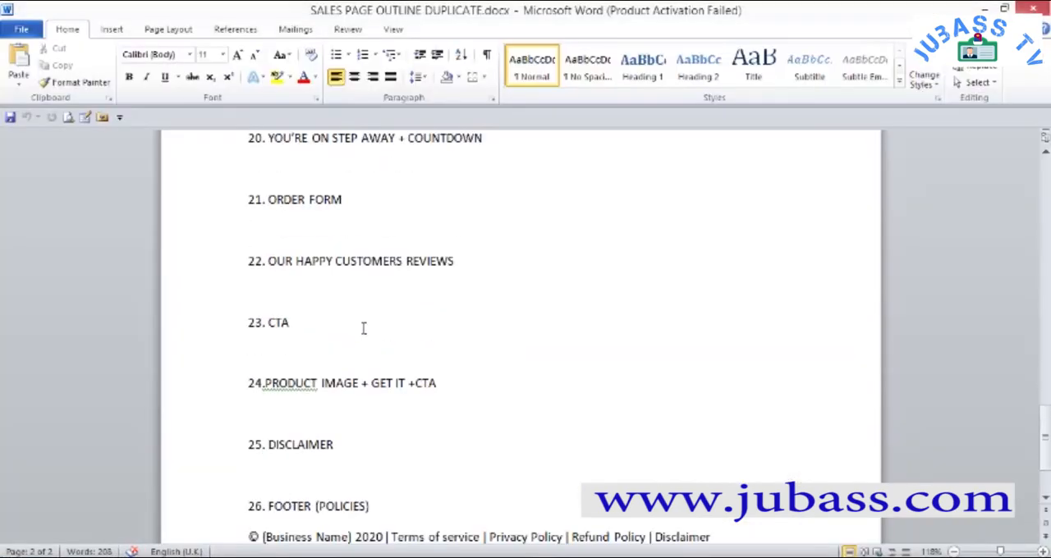
{"action": "scroll", "coordinate": [298, 260], "scroll_direction": "down", "scroll_amount": 1}
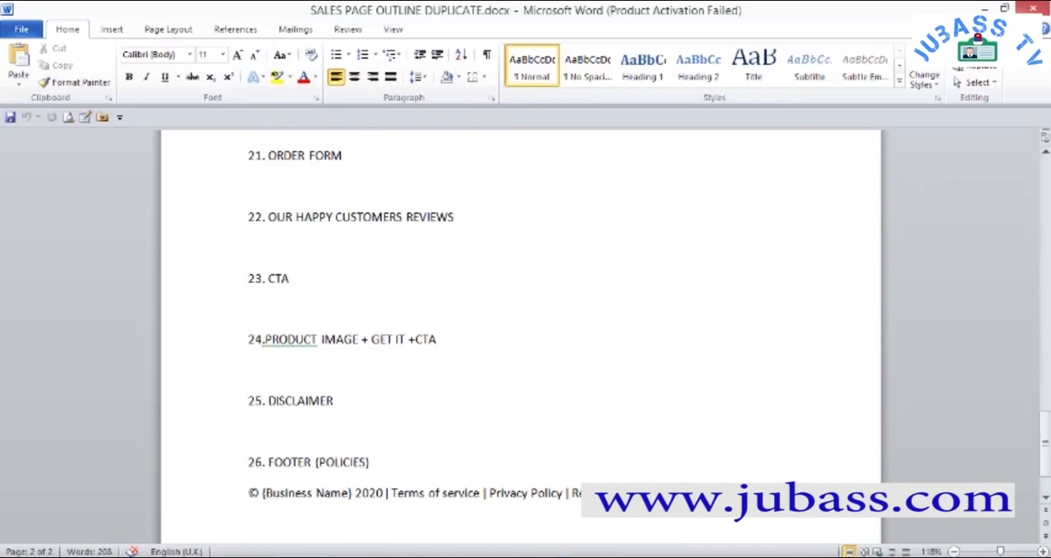
{"action": "left_click", "coordinate": [525, 514]}
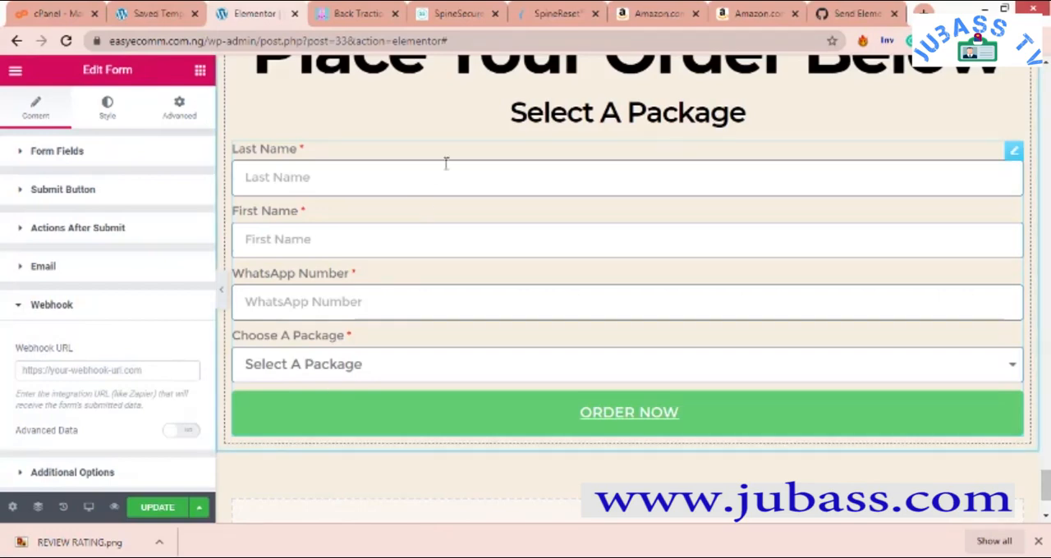
- Set the countdown boxes above the order form to a container width of 50% and a space between of 28
{"action": "scroll", "coordinate": [481, 215], "scroll_direction": "up", "scroll_amount": 5}
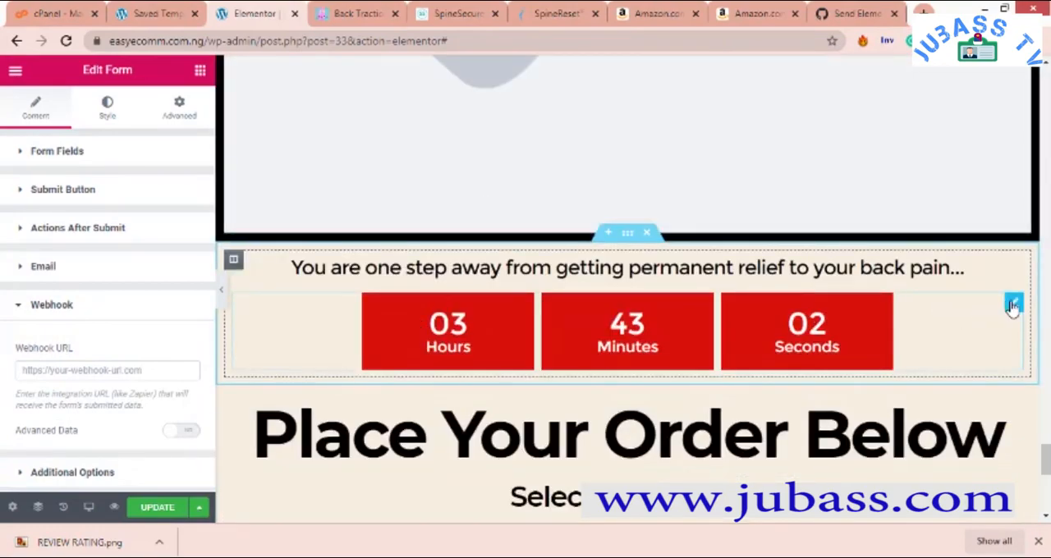
{"action": "right_click", "coordinate": [1010, 306]}
{"action": "left_click", "coordinate": [974, 305]}
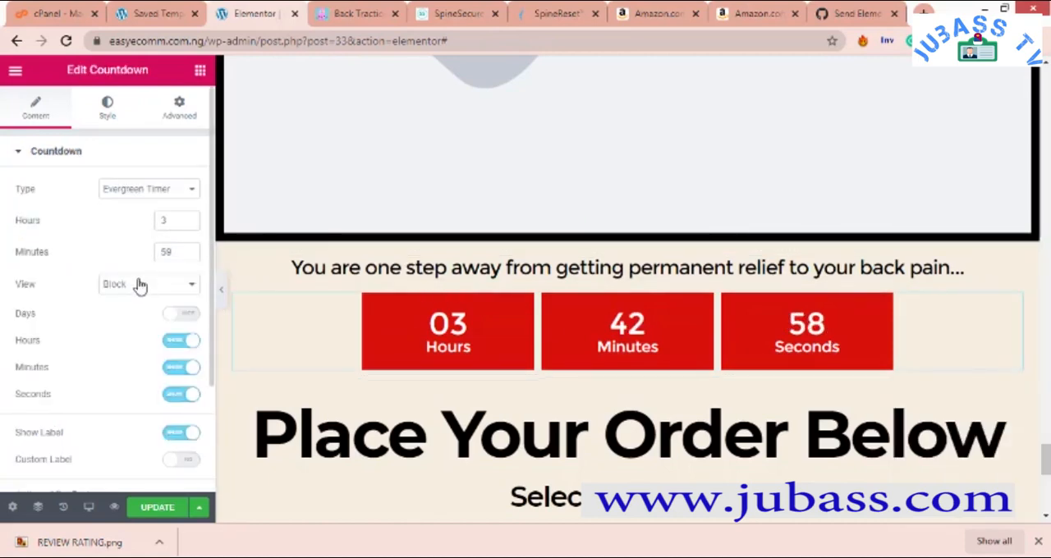
{"action": "left_click", "coordinate": [110, 109]}
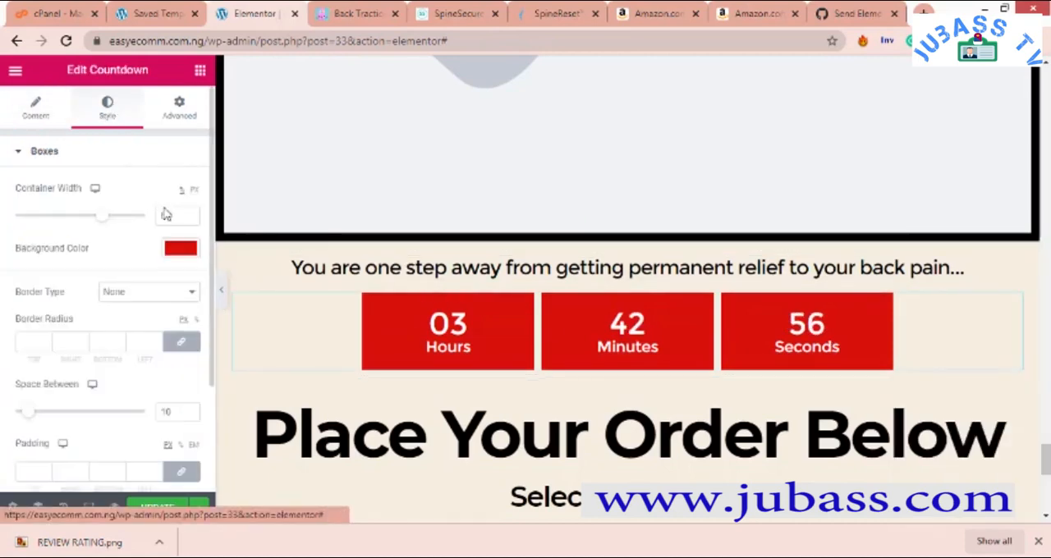
{"action": "left_click_drag", "start_coordinate": [102, 216], "coordinate": [80, 224]}
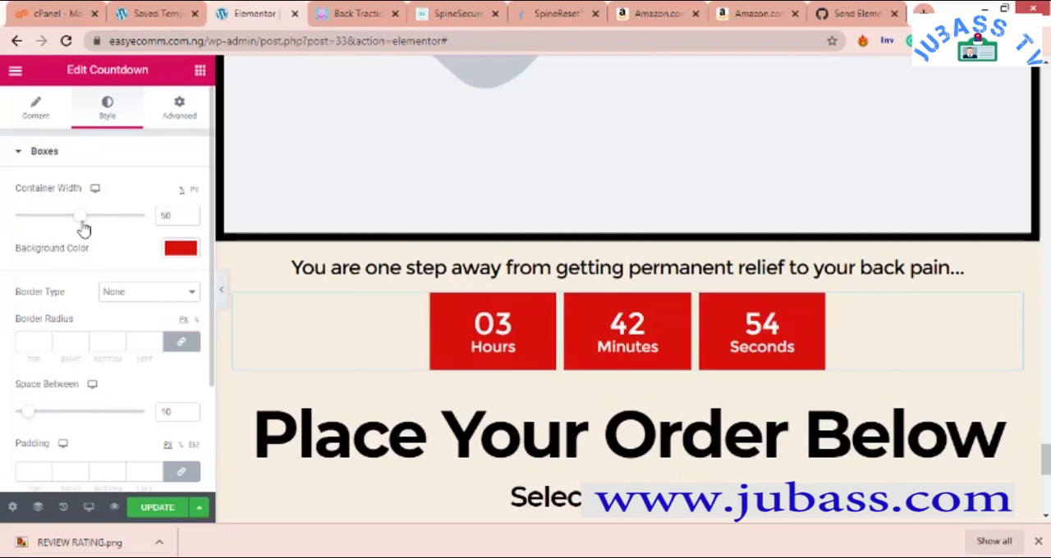
{"action": "scroll", "coordinate": [103, 341], "scroll_direction": "down", "scroll_amount": 1}
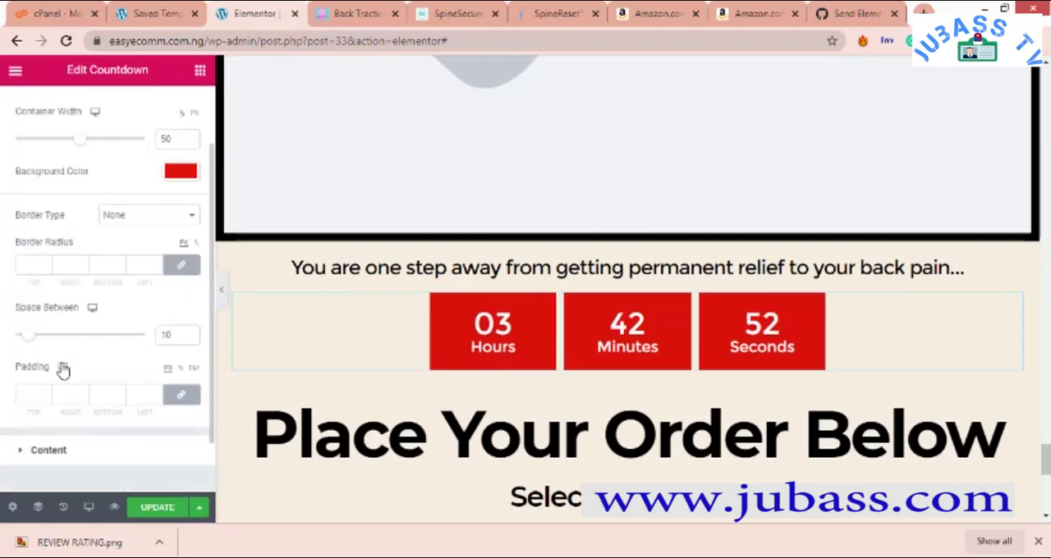
{"action": "left_click_drag", "start_coordinate": [30, 342], "coordinate": [58, 347]}
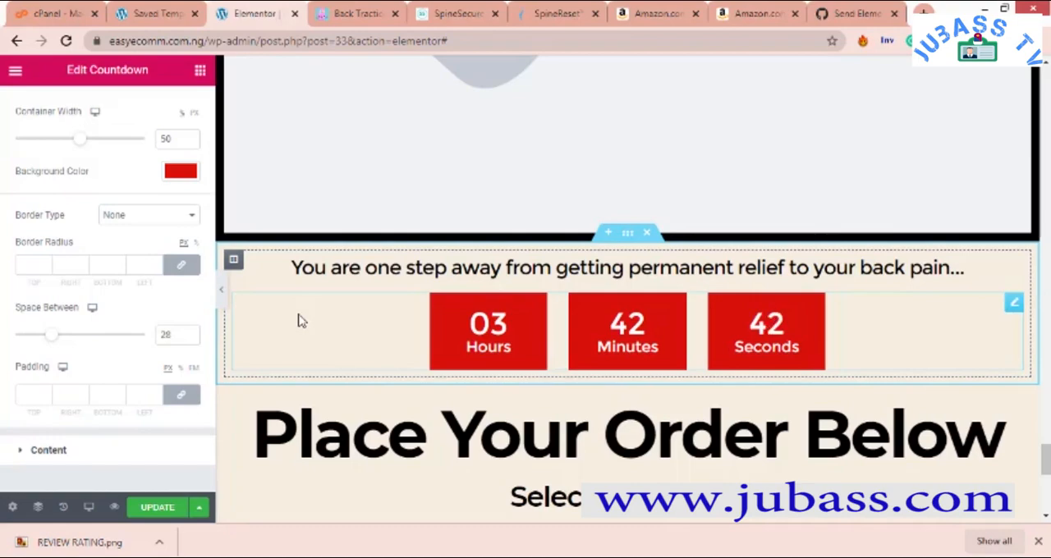
- Give the "Place Your Order Below" form section a classic background in white (#FFFFFF) and check it on the page
{"action": "scroll", "coordinate": [300, 320], "scroll_direction": "up", "scroll_amount": 8}
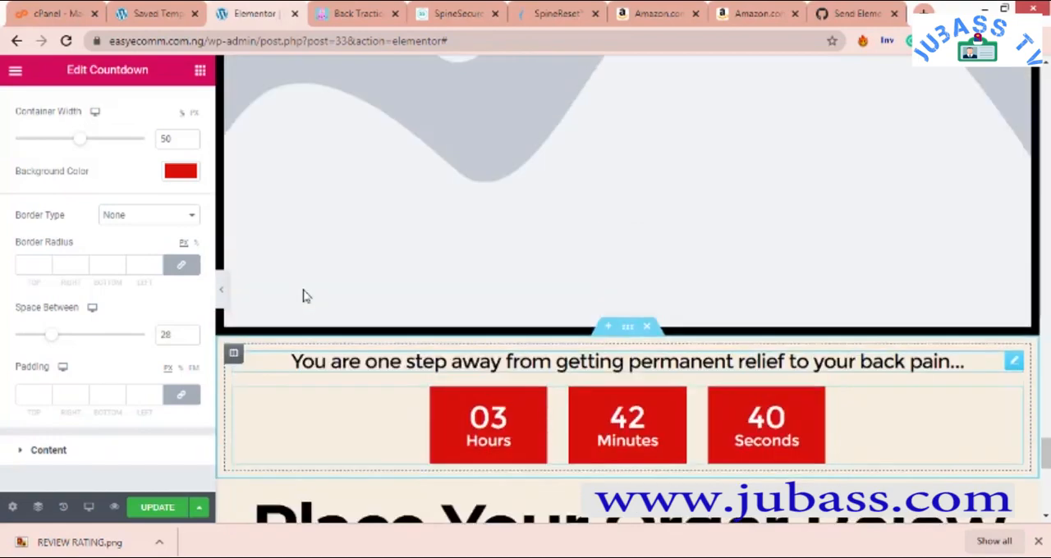
{"action": "scroll", "coordinate": [305, 296], "scroll_direction": "down", "scroll_amount": 8}
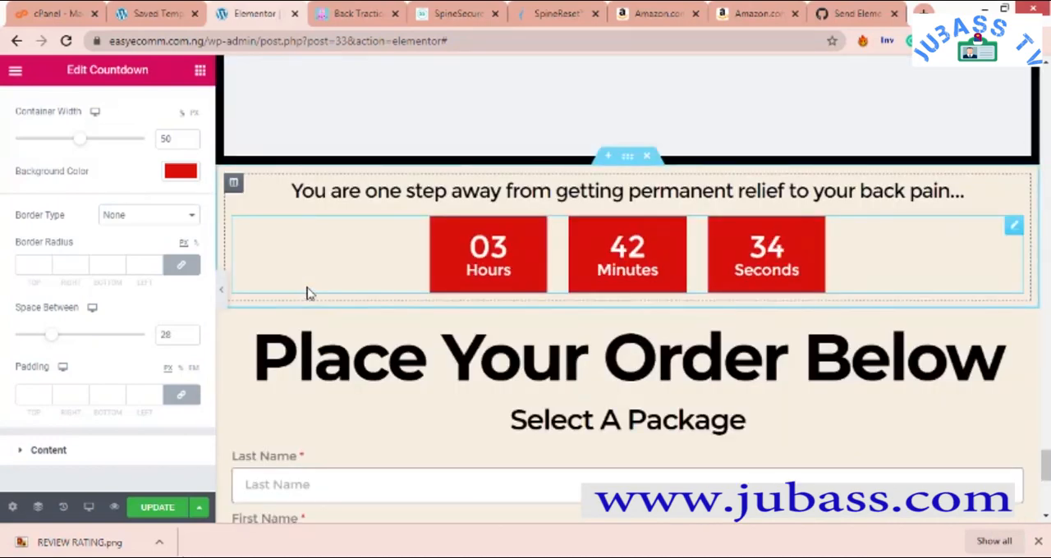
{"action": "scroll", "coordinate": [248, 318], "scroll_direction": "down", "scroll_amount": 2}
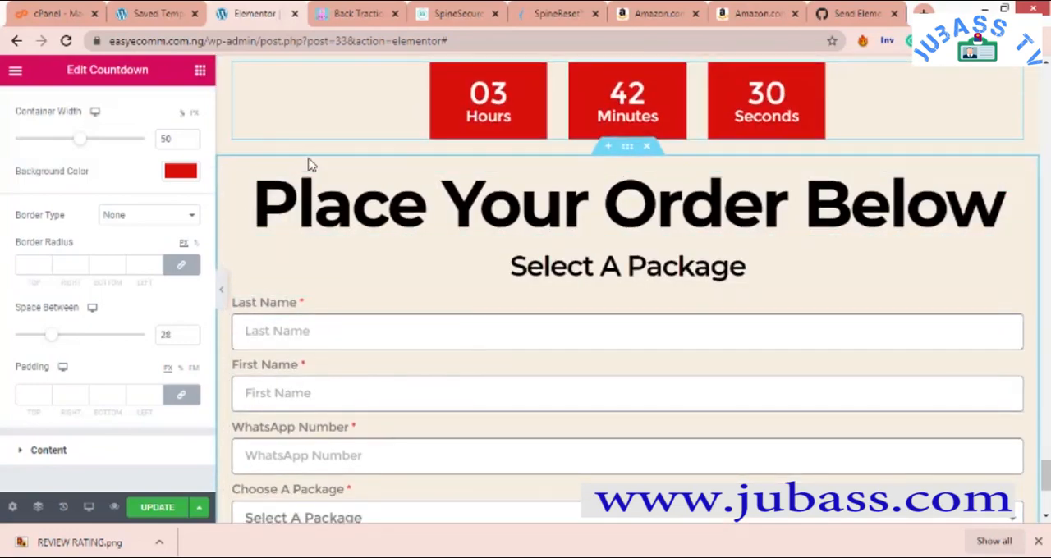
{"action": "right_click", "coordinate": [308, 164]}
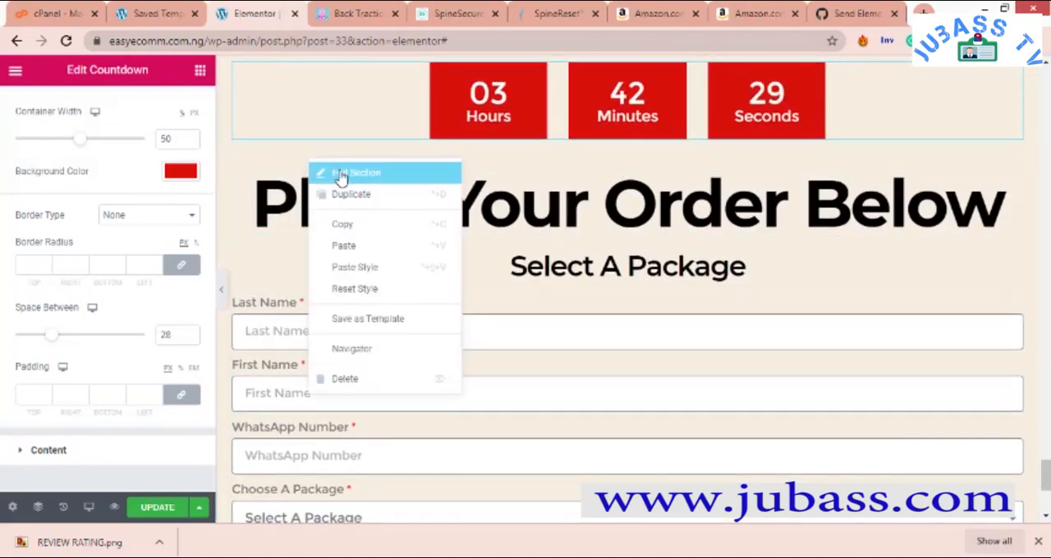
{"action": "left_click", "coordinate": [341, 178]}
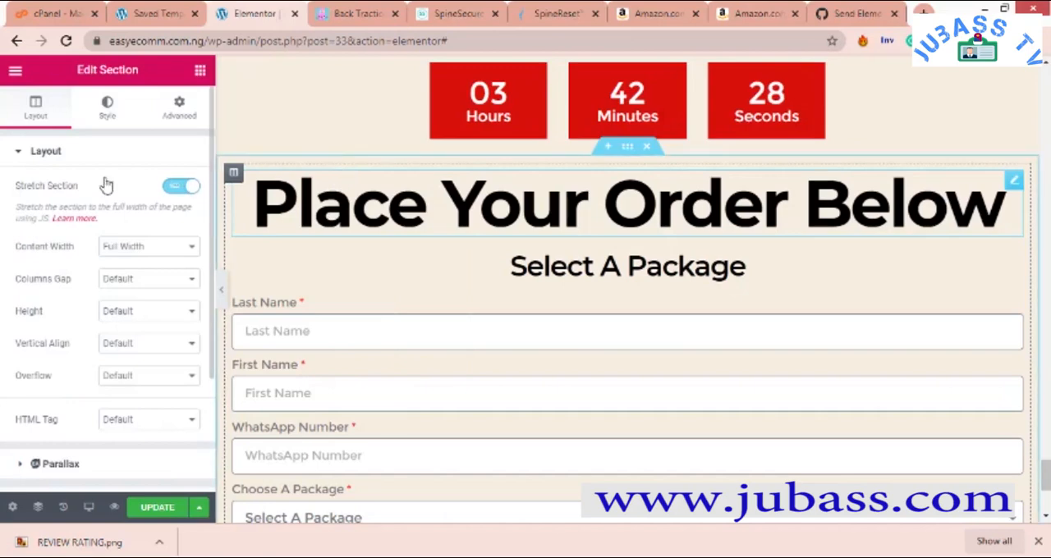
{"action": "left_click", "coordinate": [107, 111]}
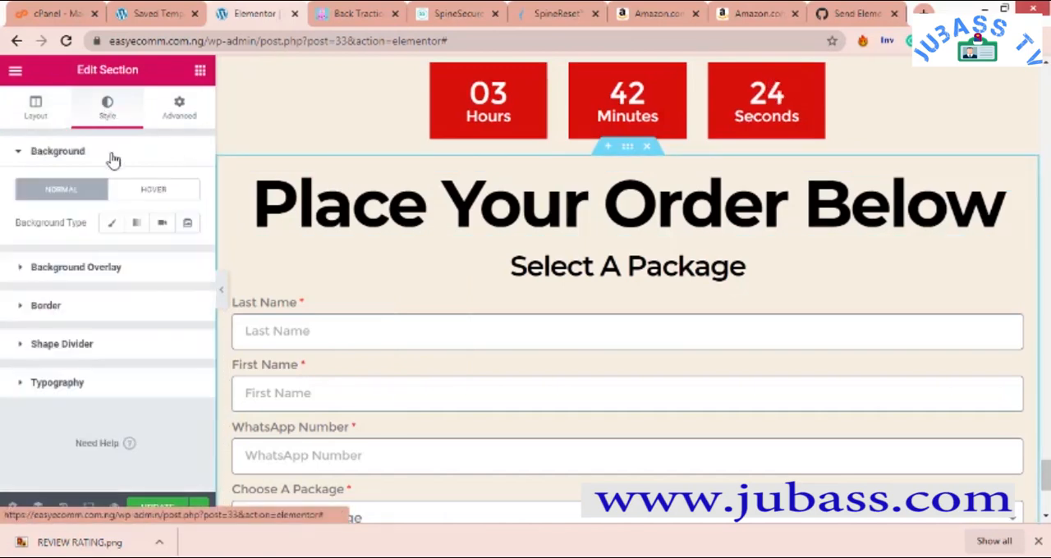
{"action": "left_click", "coordinate": [112, 223]}
{"action": "left_click", "coordinate": [182, 256]}
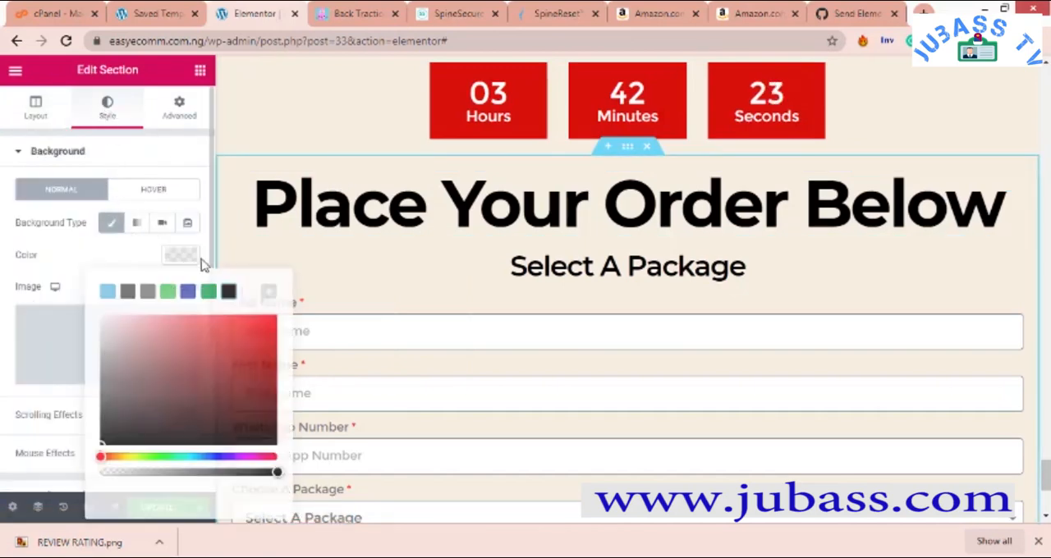
{"action": "left_click", "coordinate": [250, 292]}
{"action": "scroll", "coordinate": [554, 267], "scroll_direction": "down", "scroll_amount": 5}
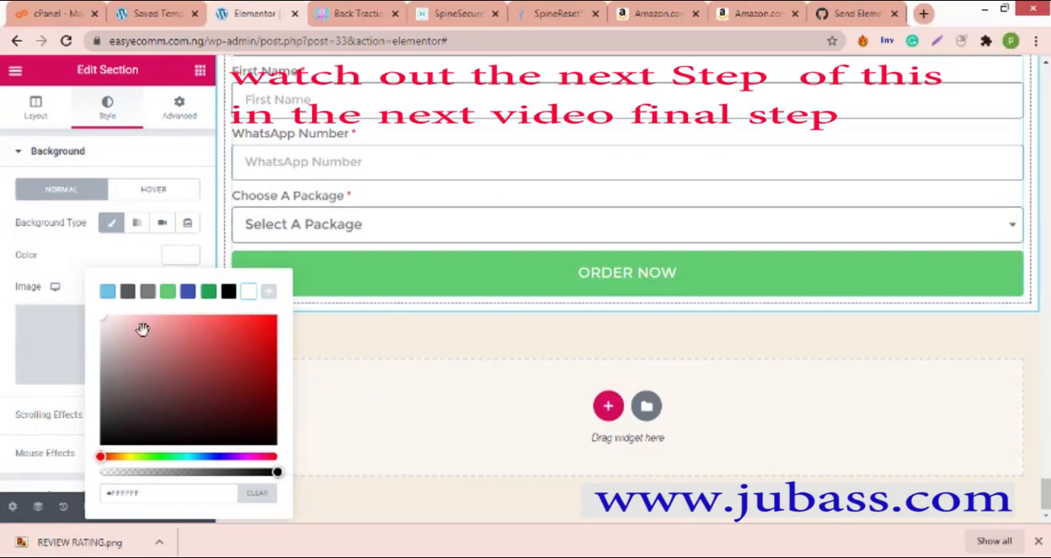
{"action": "left_click", "coordinate": [87, 249]}
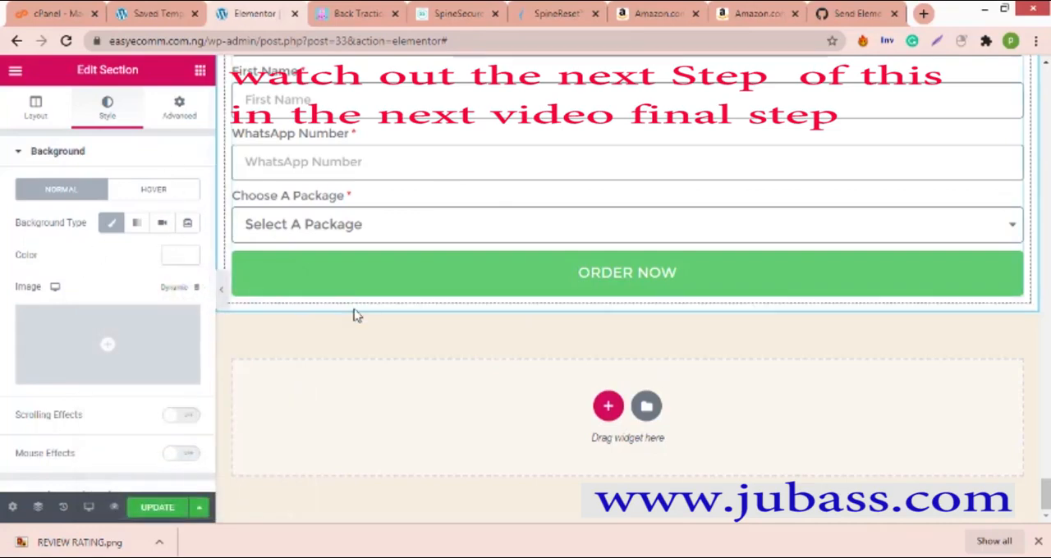
{"action": "scroll", "coordinate": [414, 256], "scroll_direction": "up", "scroll_amount": 5}
{"action": "scroll", "coordinate": [490, 331], "scroll_direction": "down", "scroll_amount": 2}
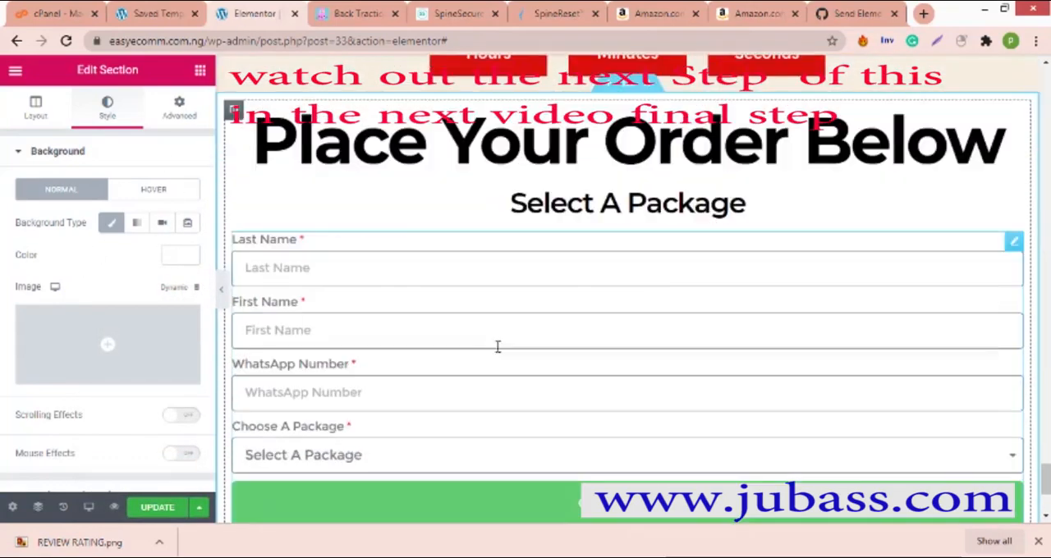